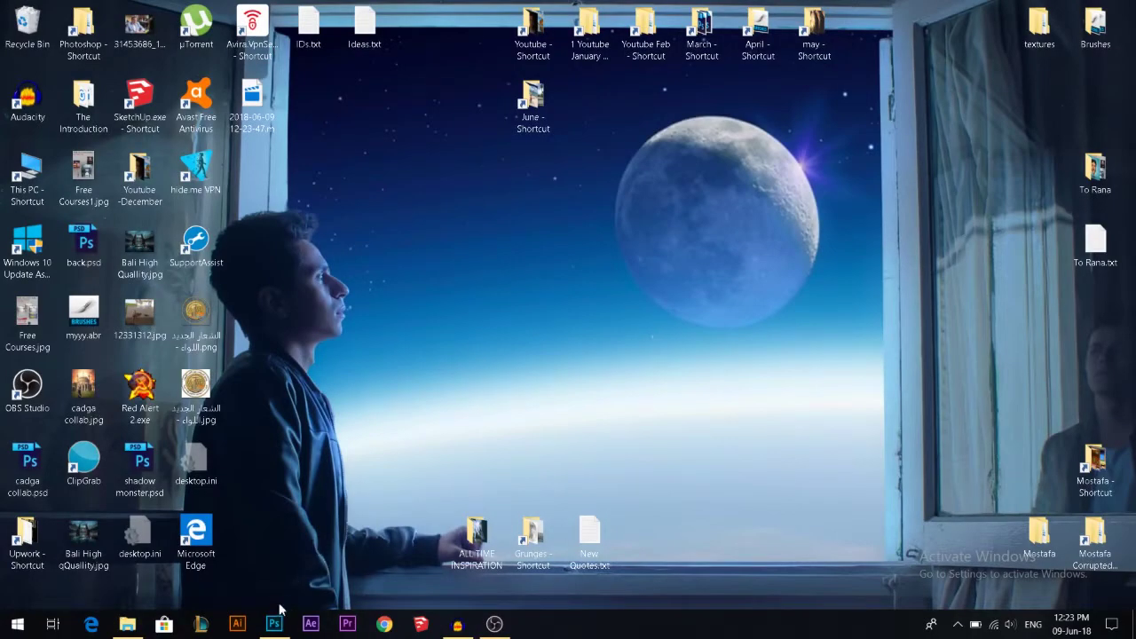
Switch to Photoshop and create a new 3500 × 2500 pixel document at a resolution of 72 pixels/inch
click(274, 622)
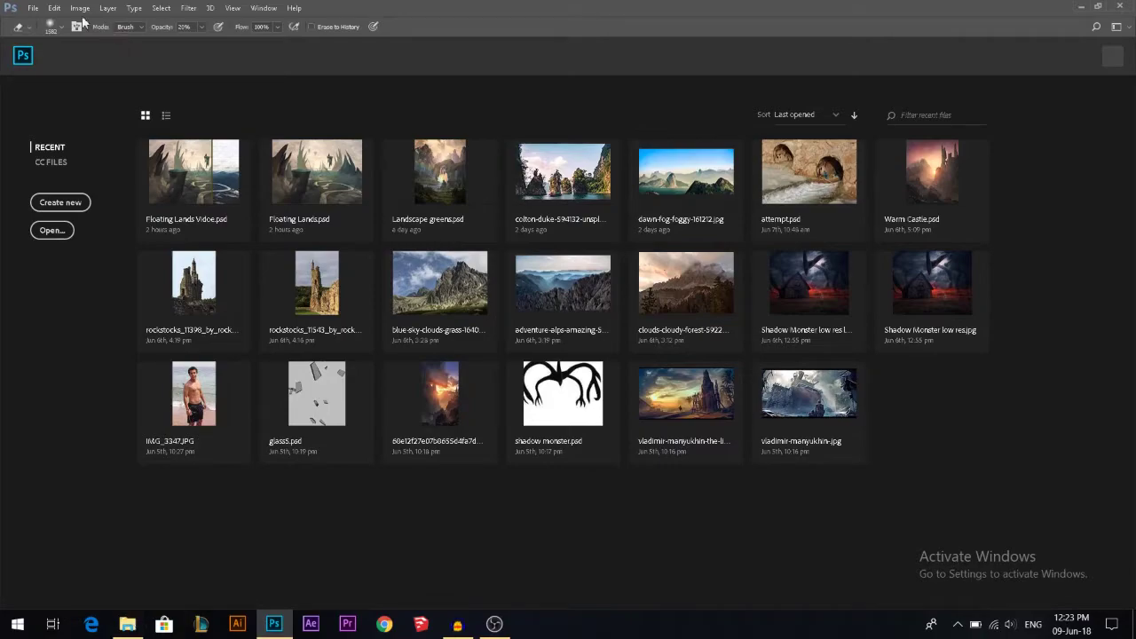
click(33, 8)
click(44, 20)
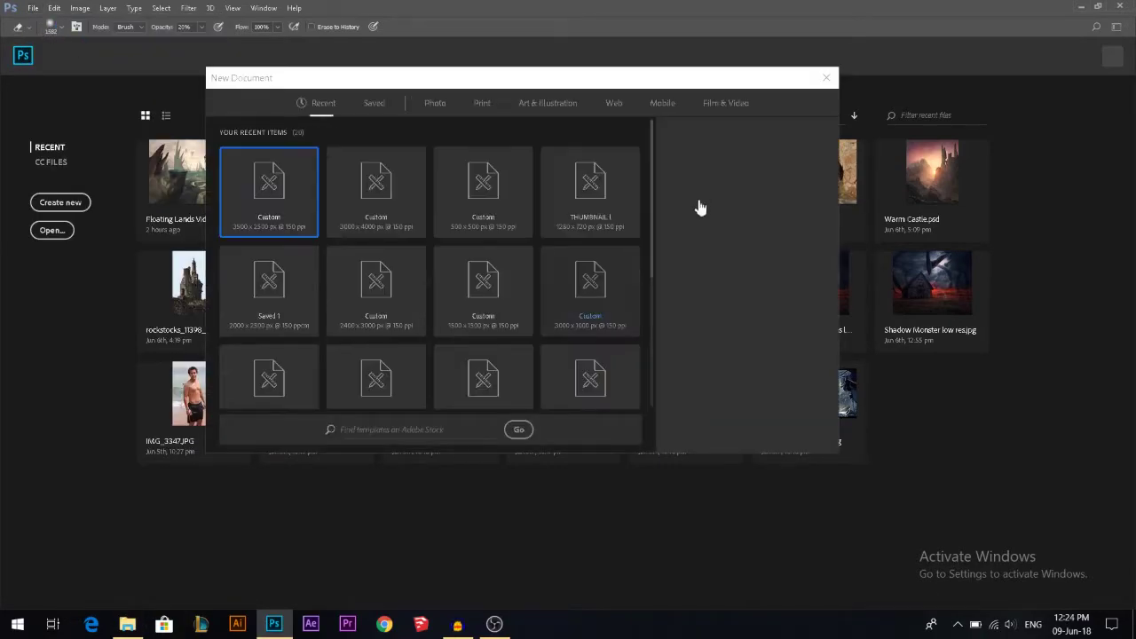
click(697, 261)
text(72)
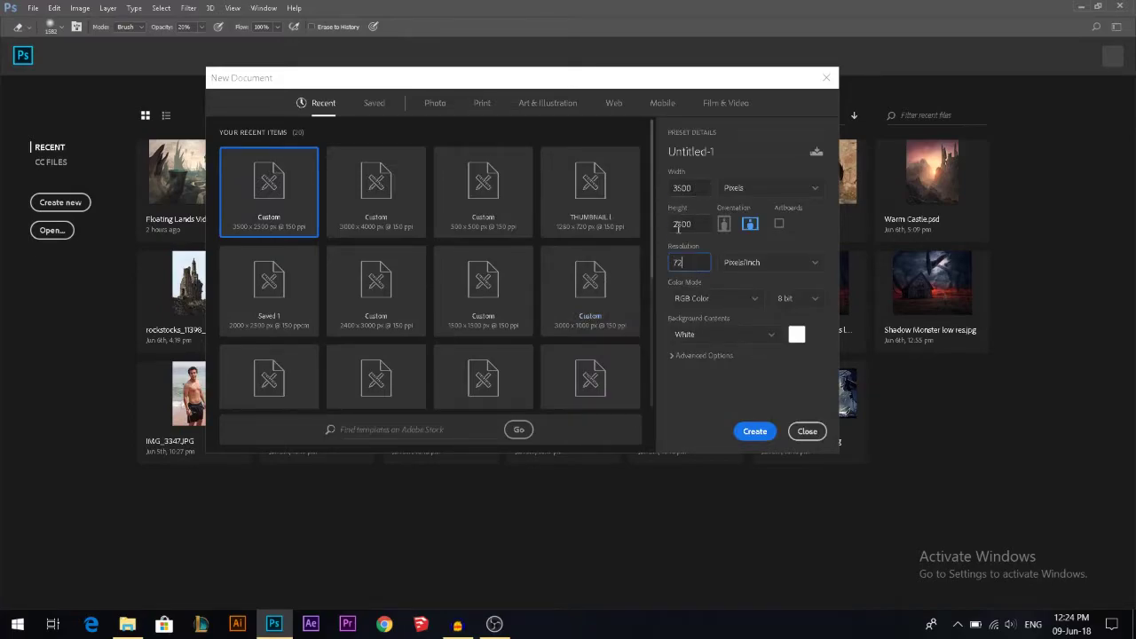
click(754, 432)
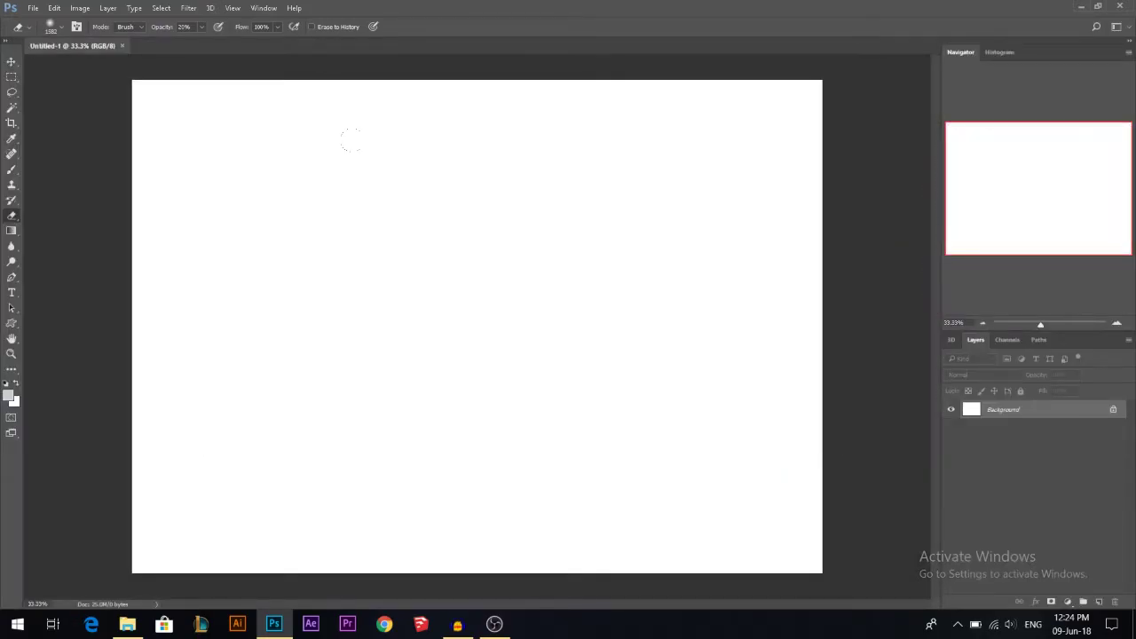
Place the aerial-clouds-dawn-206660 image in the document and scale it proportionally to about 159% so it spans the canvas width
alt+drag(461, 251, 381, 250)
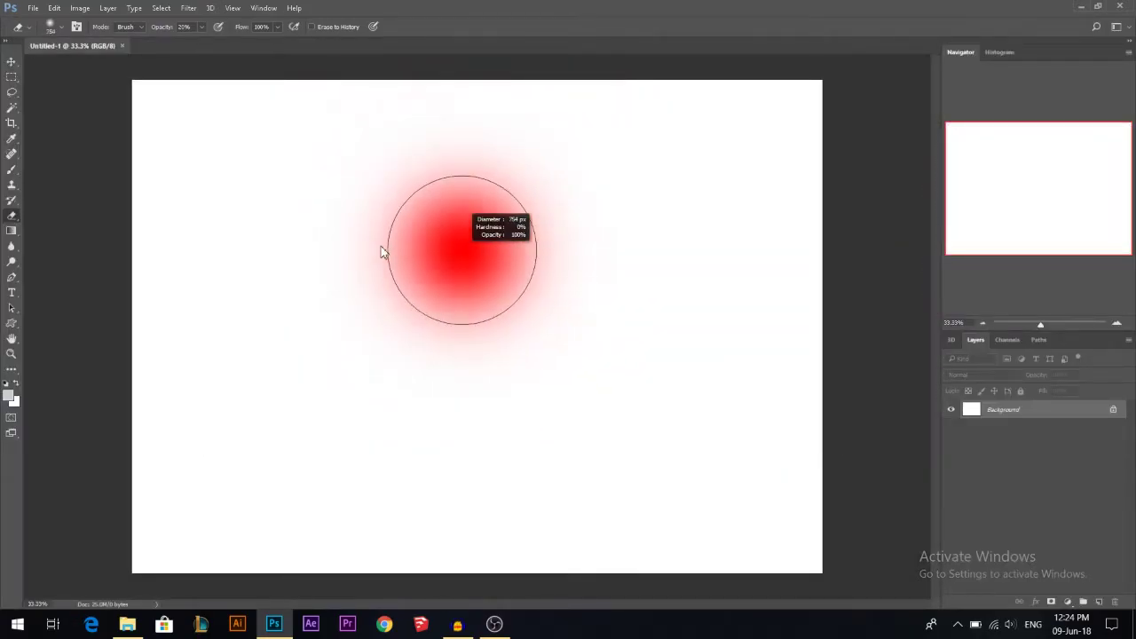
click(127, 625)
drag(209, 169, 298, 566)
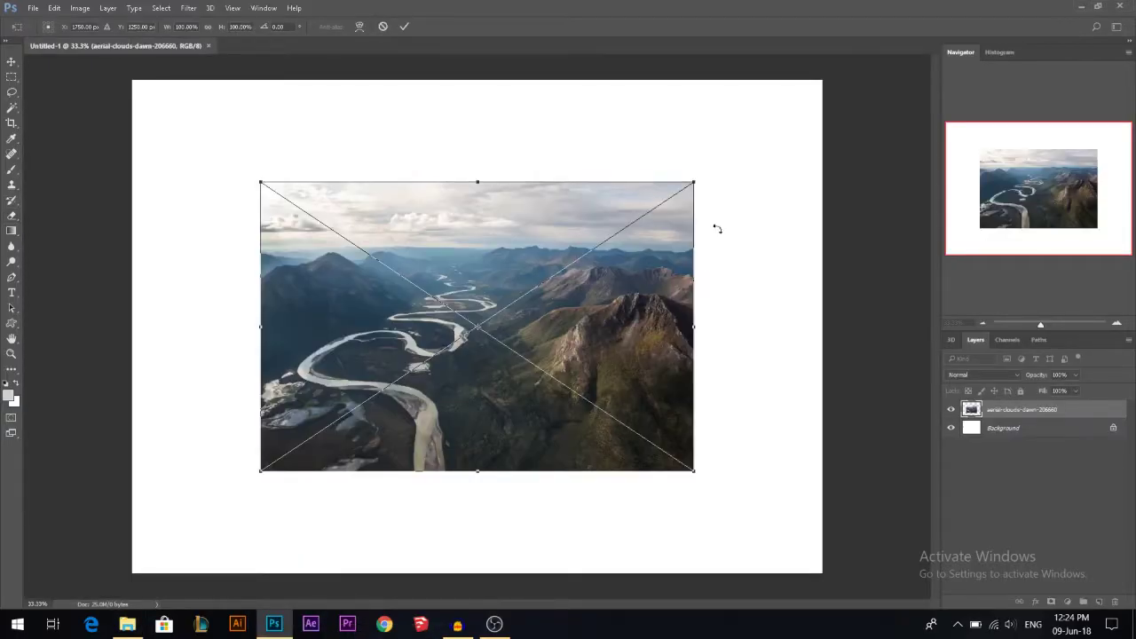
drag(696, 183, 855, 156)
scroll(484, 444, down, 1)
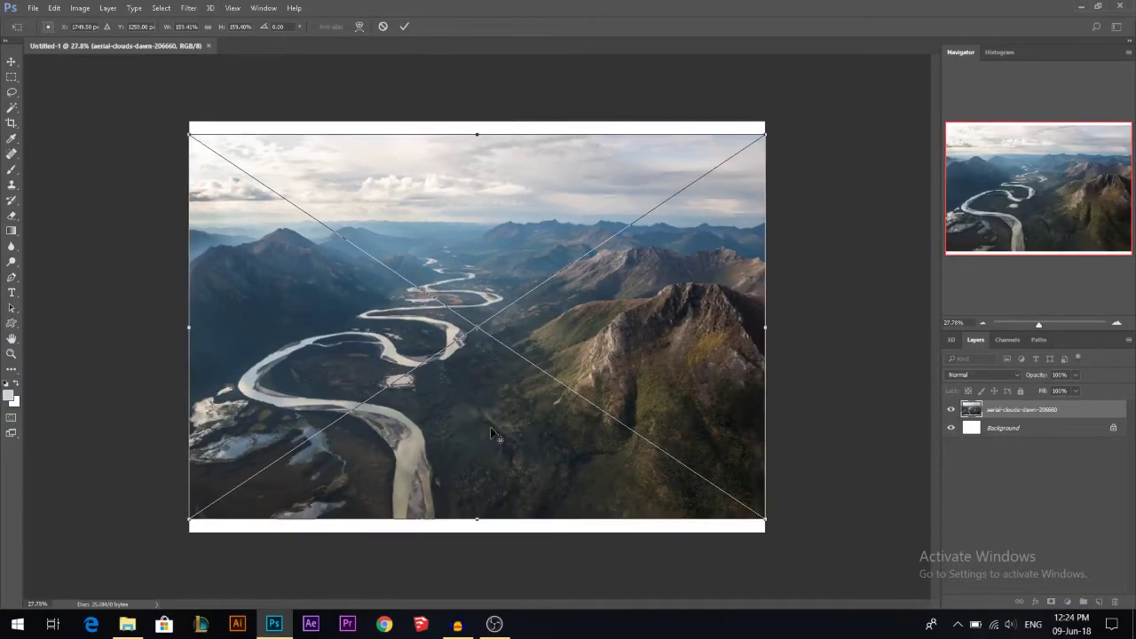
Move the placed landscape down to the canvas's lower edge and flip it horizontally
drag(484, 443, 488, 457)
right_click(488, 457)
click(548, 433)
key(e)
key(Return)
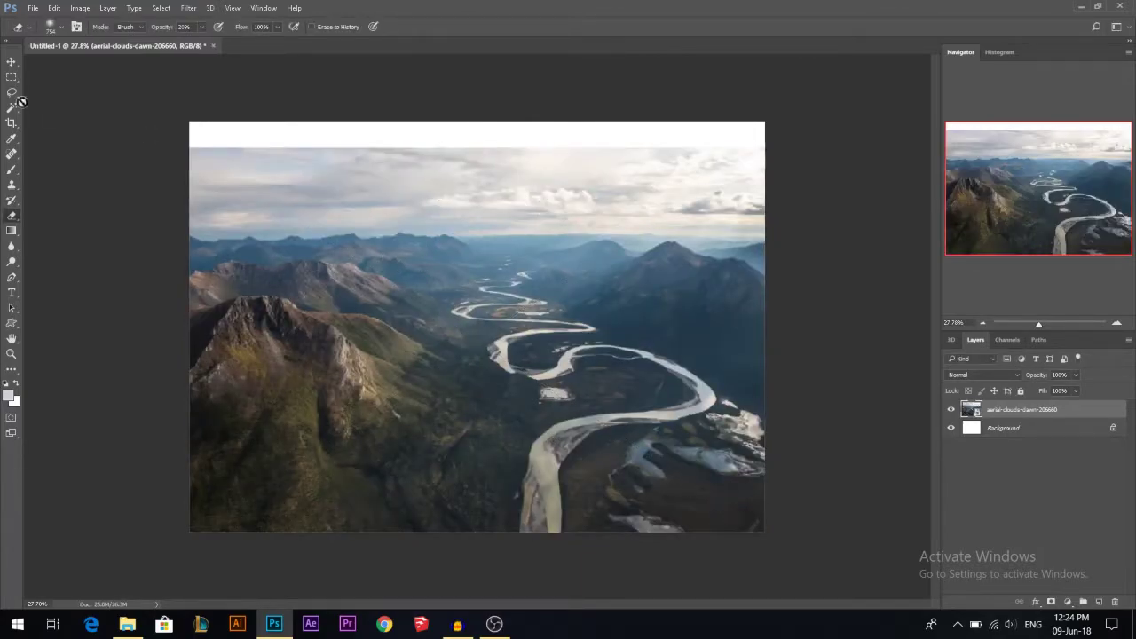
Squash the landscape from its upper edge to a height of about 108%, leaving its width and lower edge in place
click(11, 63)
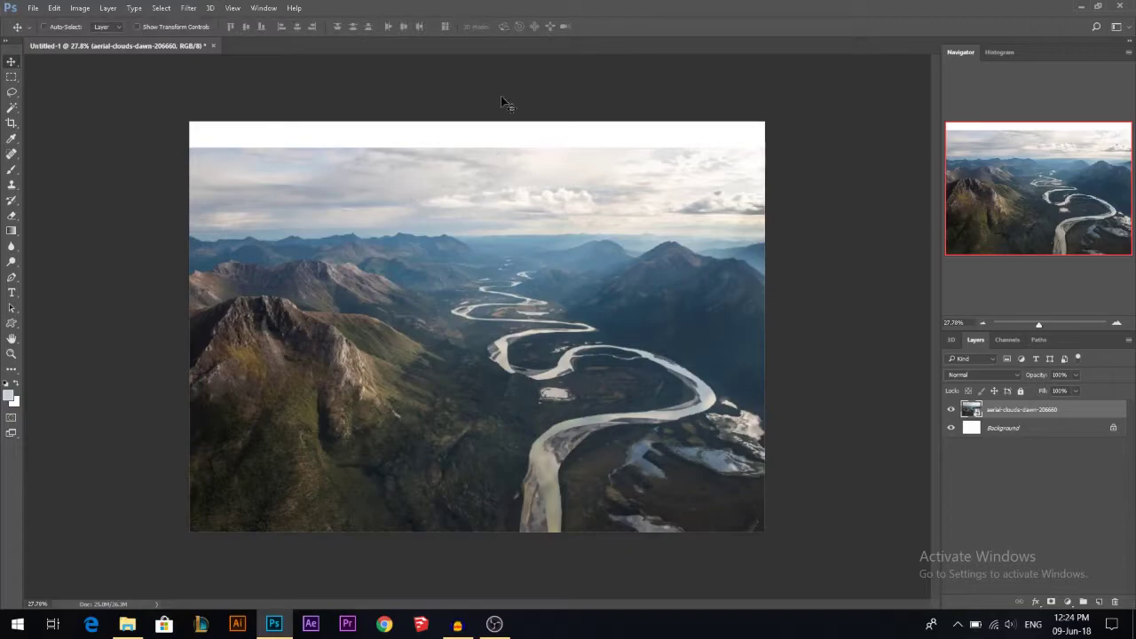
key(ctrl+t)
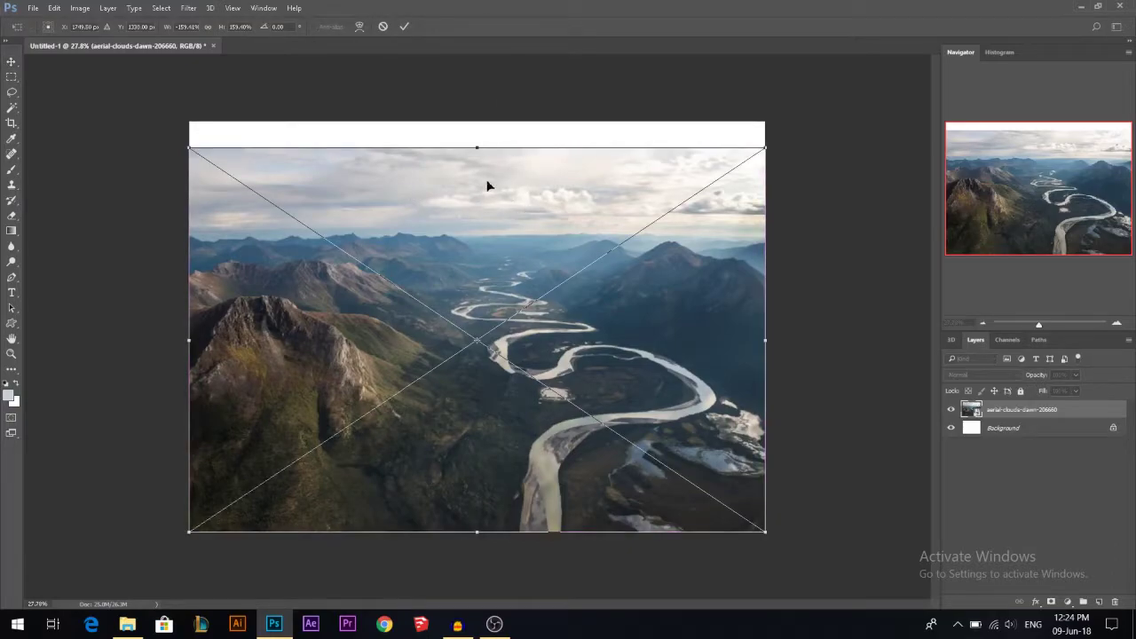
drag(478, 151, 478, 245)
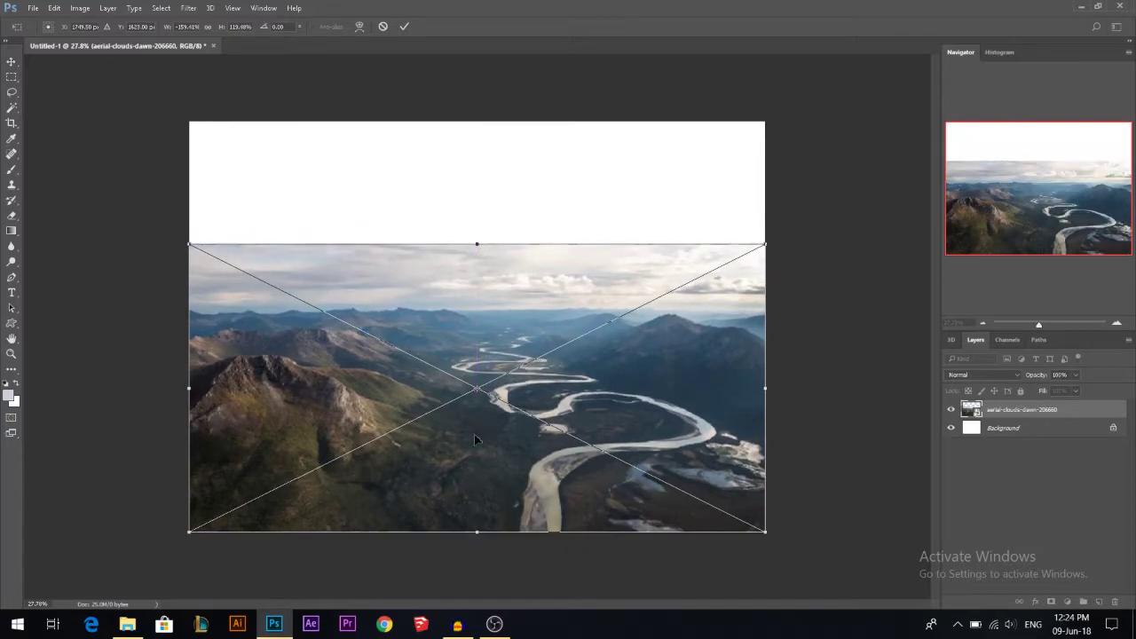
drag(480, 245, 477, 273)
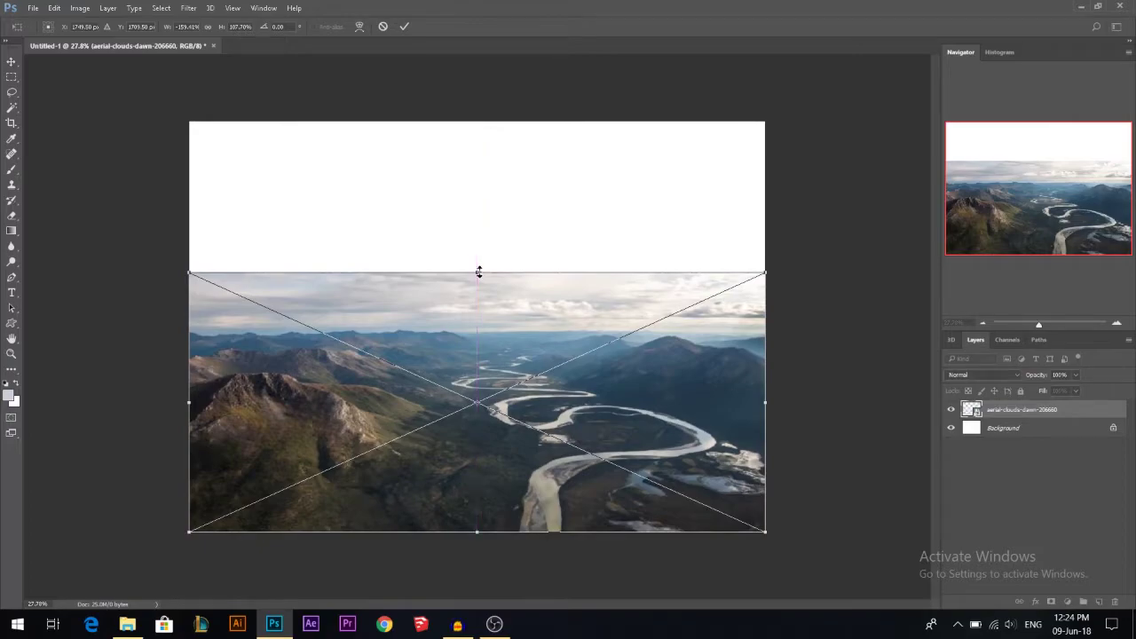
key(Return)
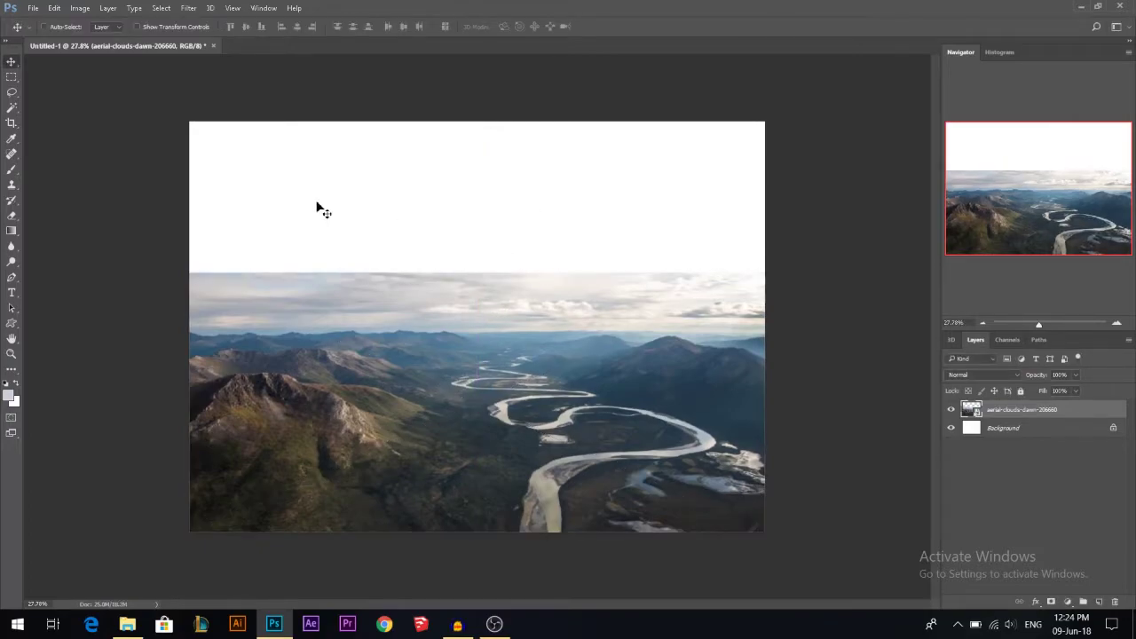
Rasterize the landscape layer and make a rectangular selection of the blank area above it, slightly overlapping the sky
right_click(1003, 410)
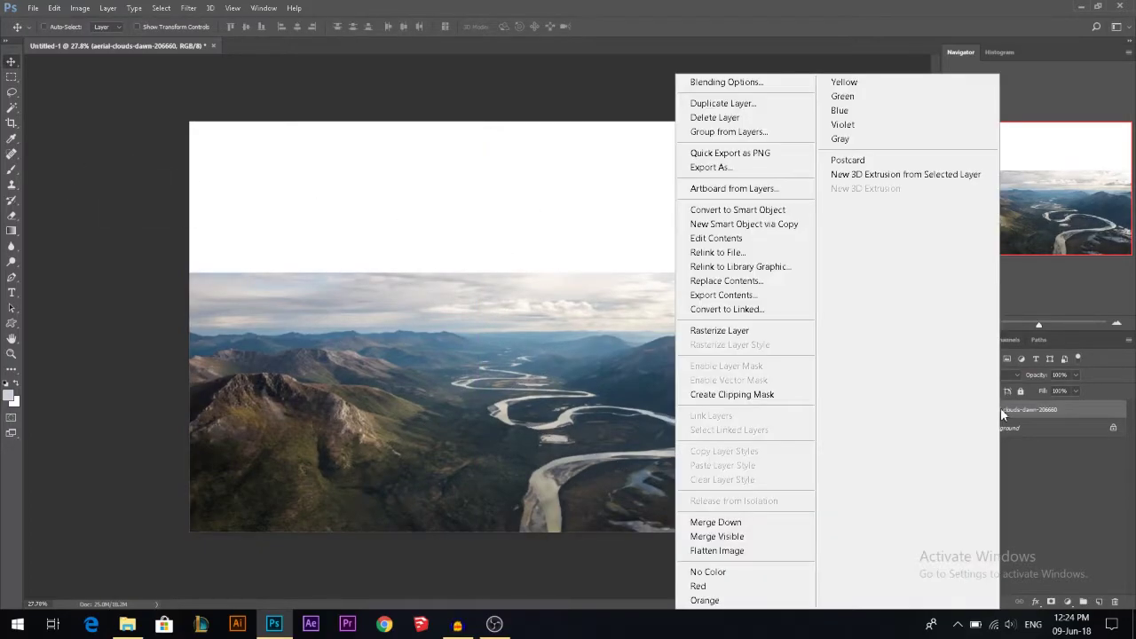
click(769, 330)
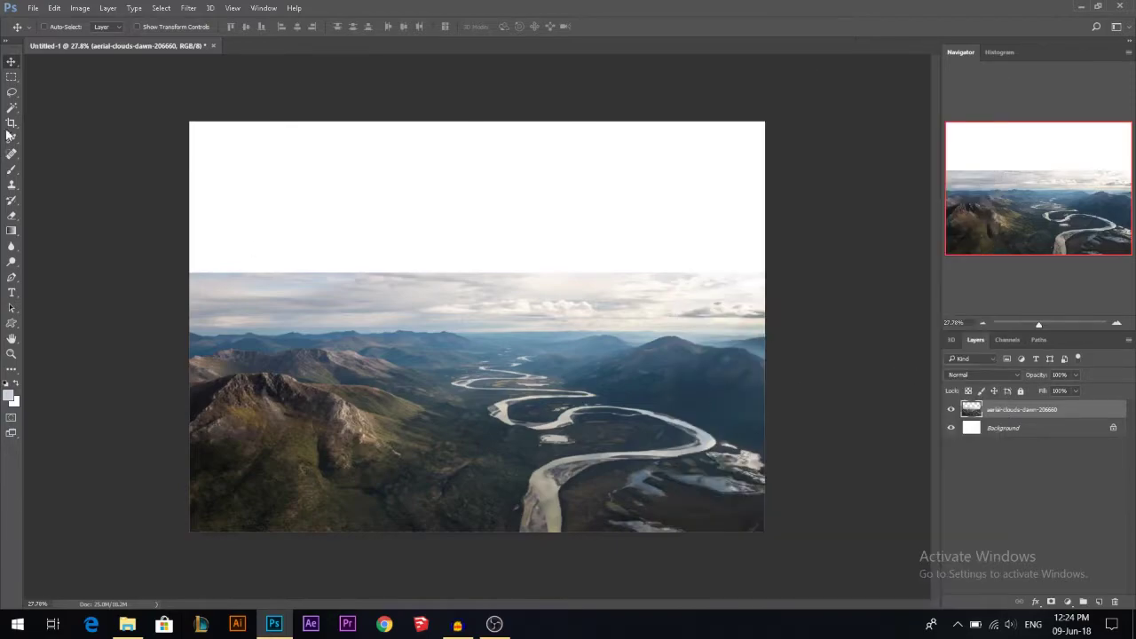
click(11, 80)
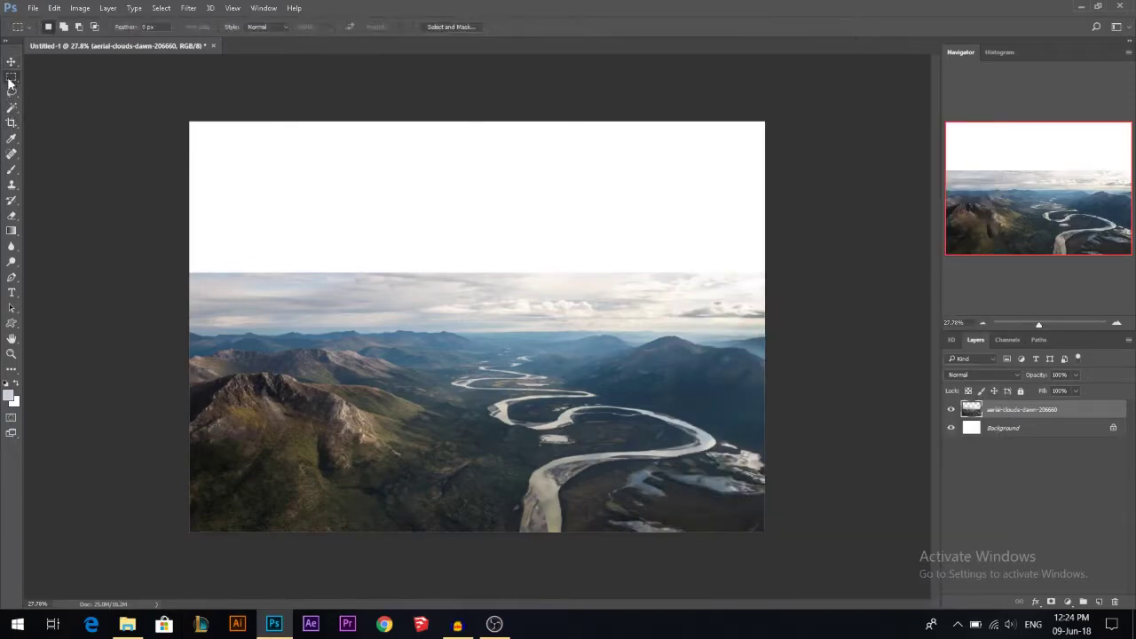
click(165, 27)
drag(144, 110, 824, 274)
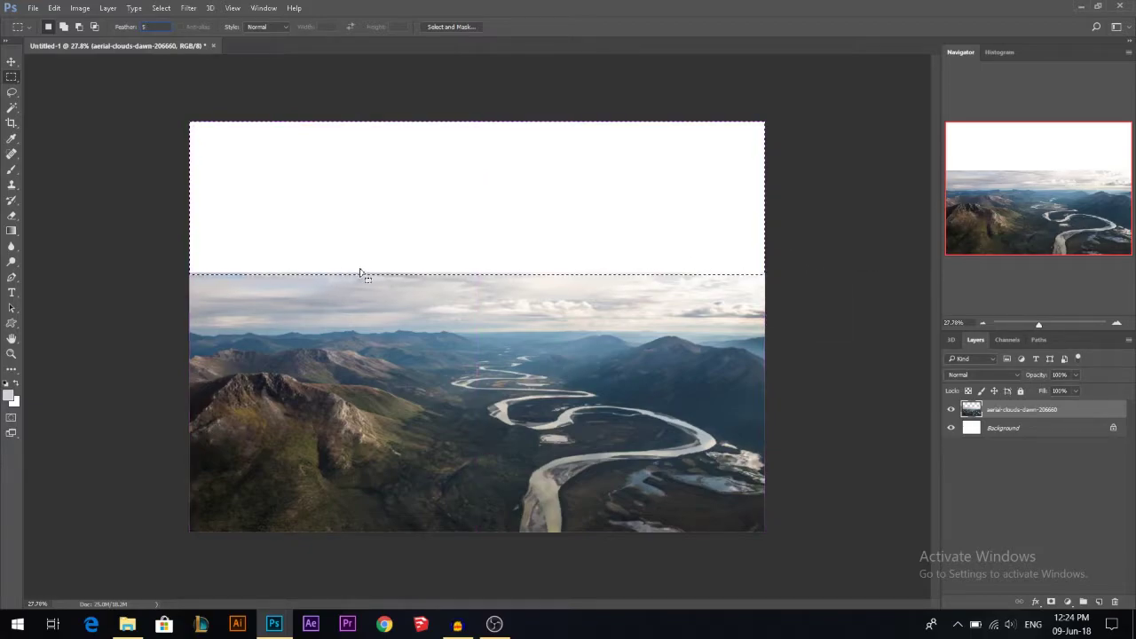
Fill the selected area with Content-Aware at 100% opacity with Color Adaptation, then deselect it
click(11, 62)
scroll(368, 282, up, 5)
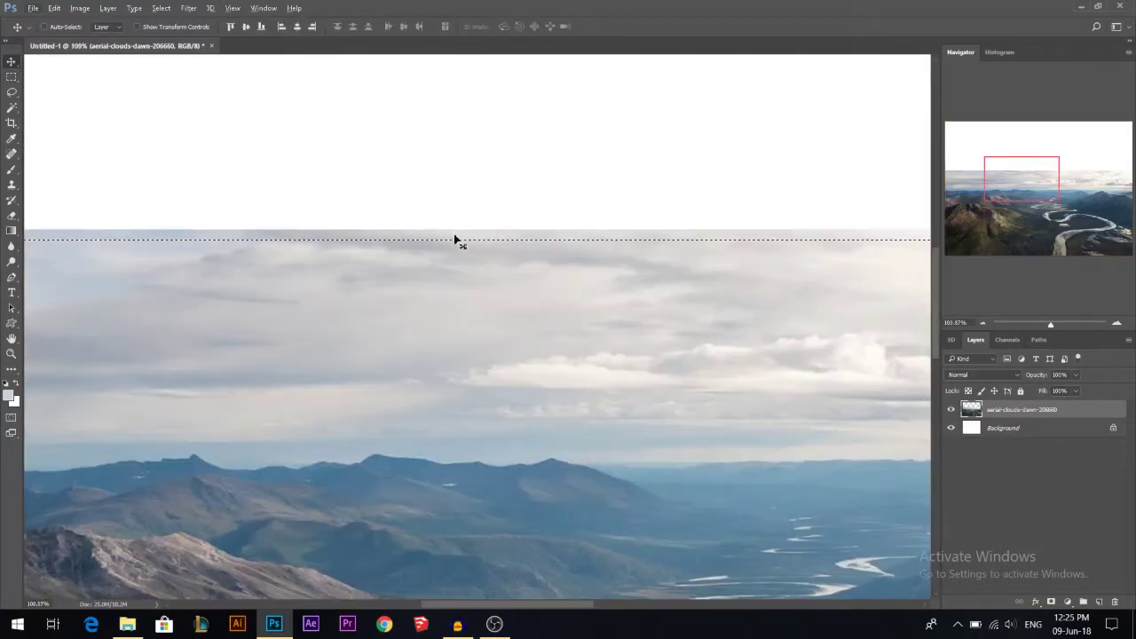
scroll(430, 350, down, 5)
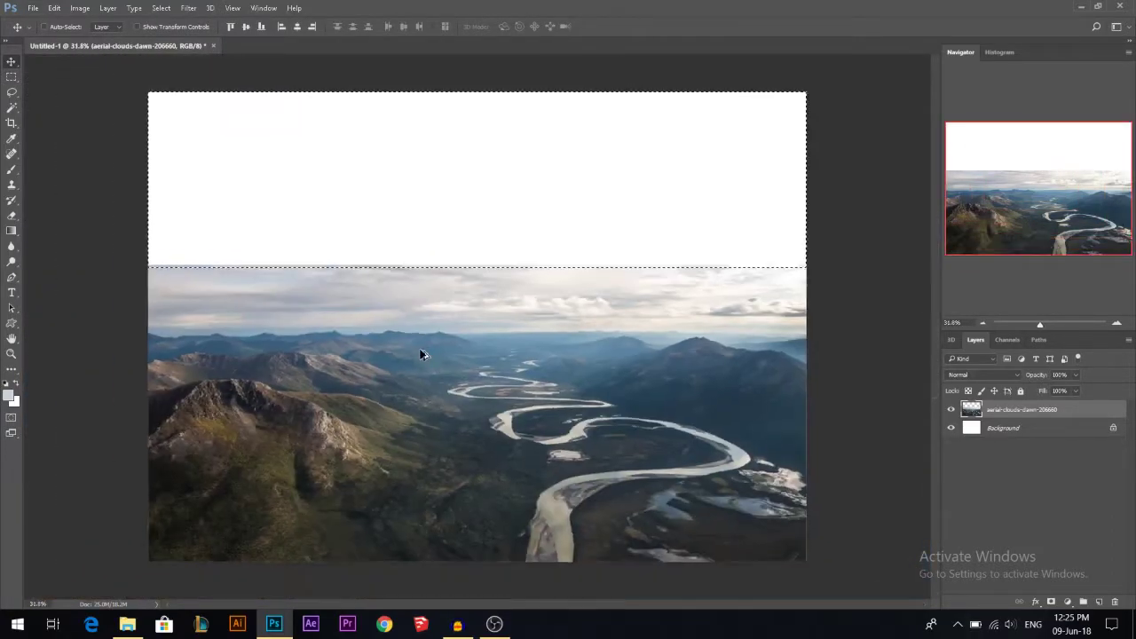
scroll(422, 354, up, 1)
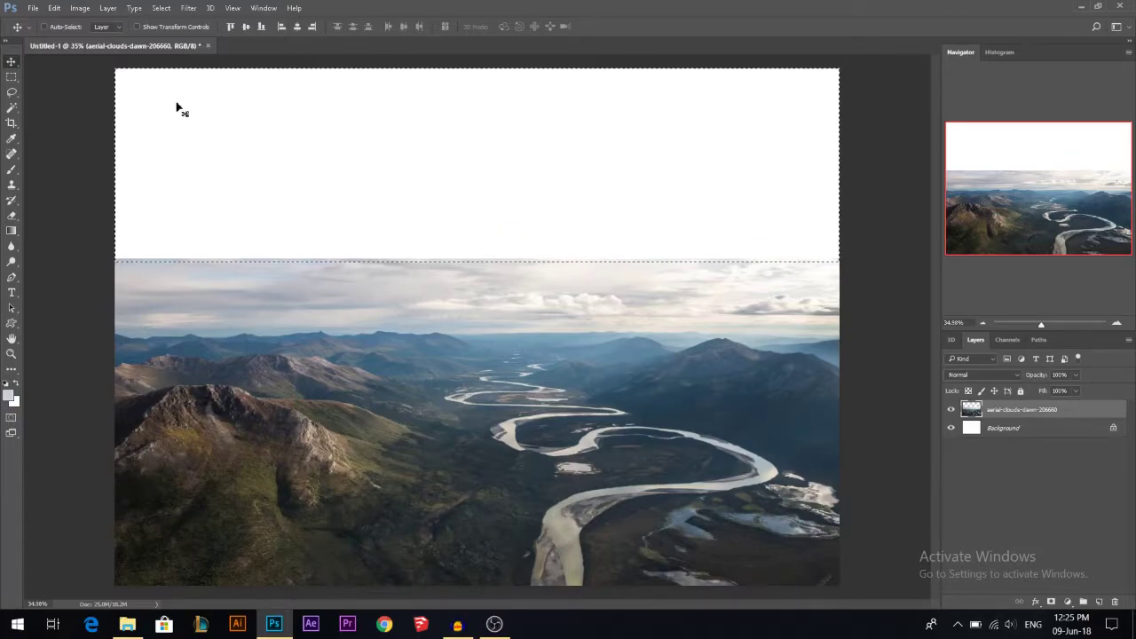
key(shift+F5)
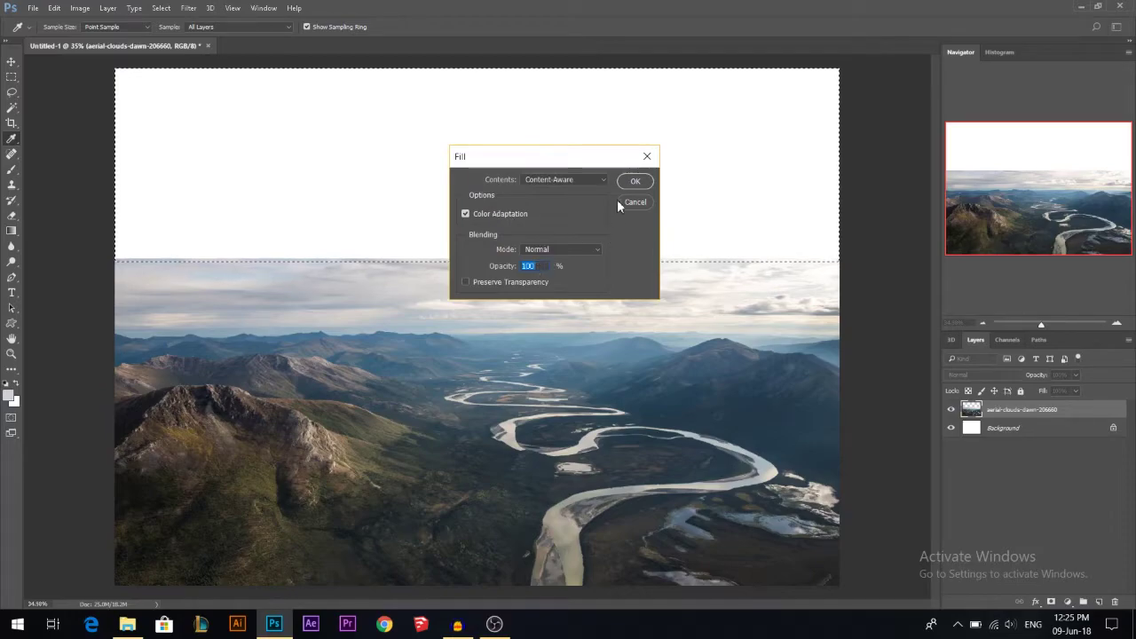
click(634, 182)
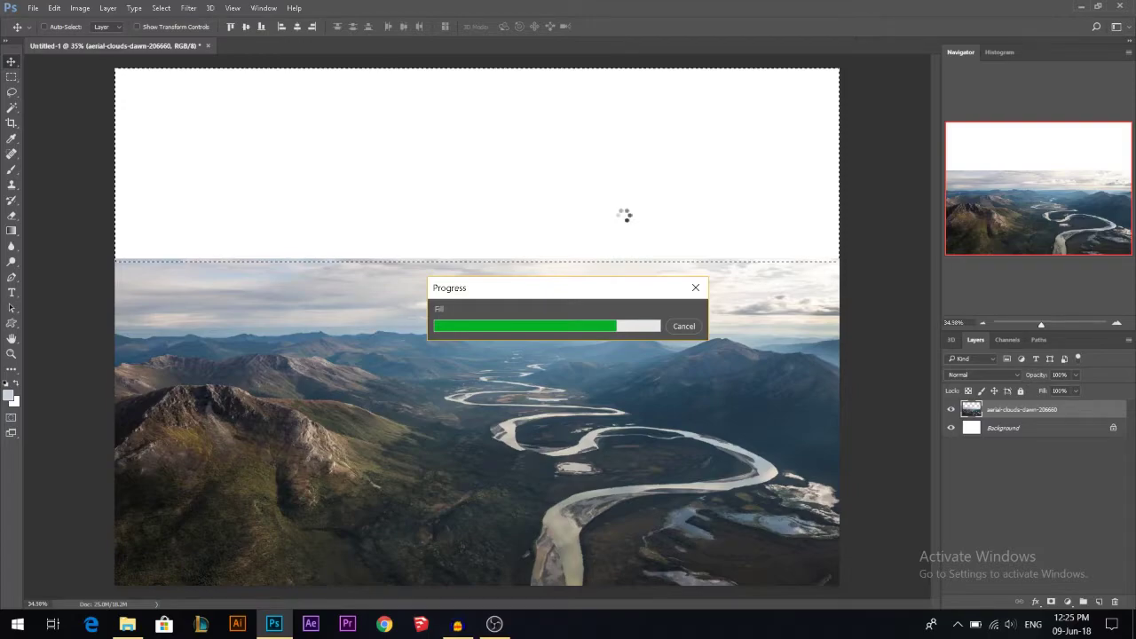
key(ctrl+d)
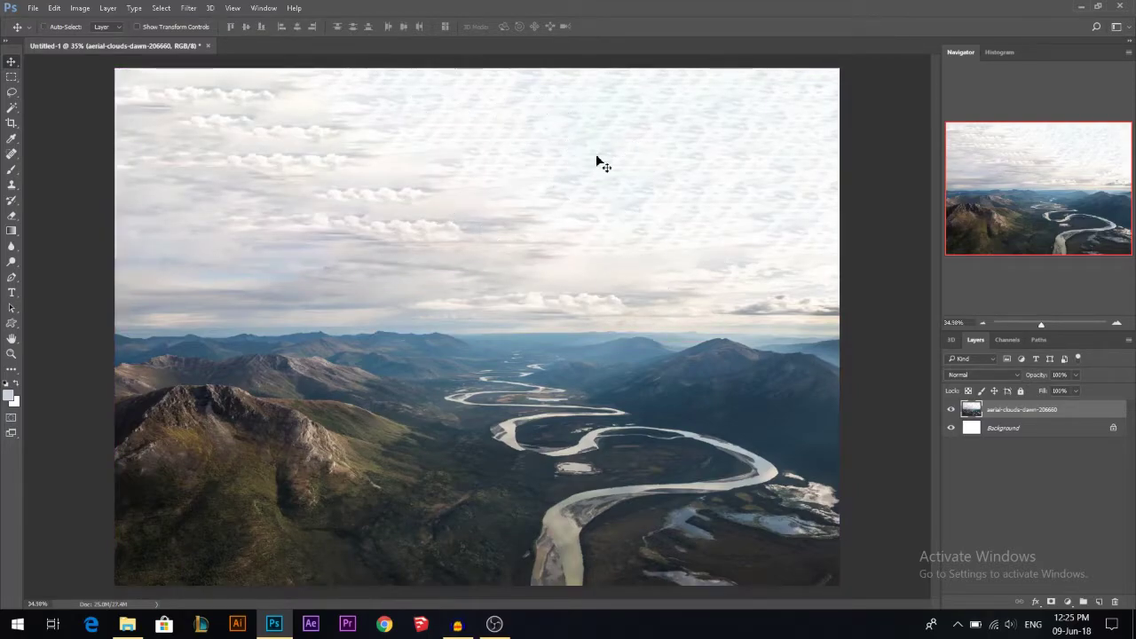
Paint over the repeated pattern in the upper middle of the sky using a cloud brush at 20% opacity
key(b)
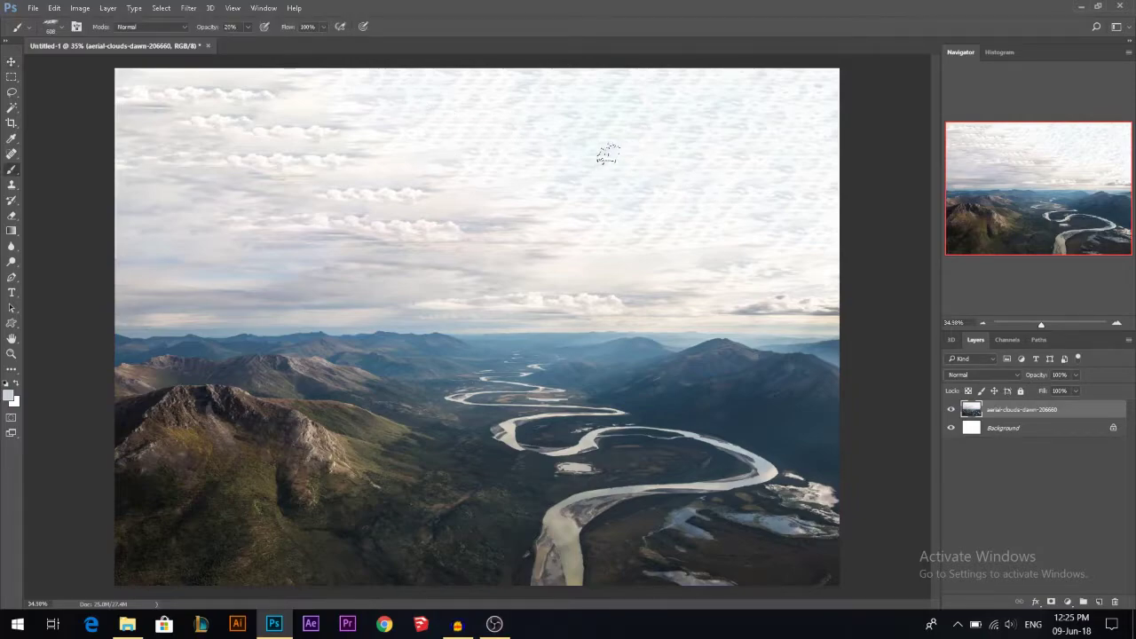
right_click(590, 158)
scroll(926, 311, down, 3)
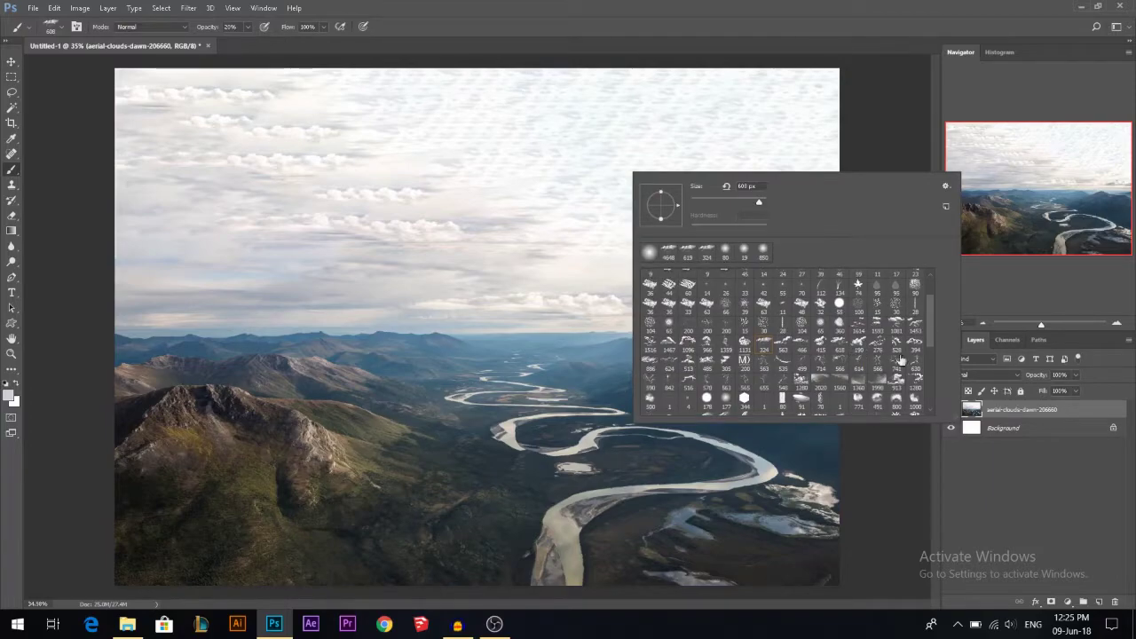
click(859, 343)
alt+right_click(466, 177)
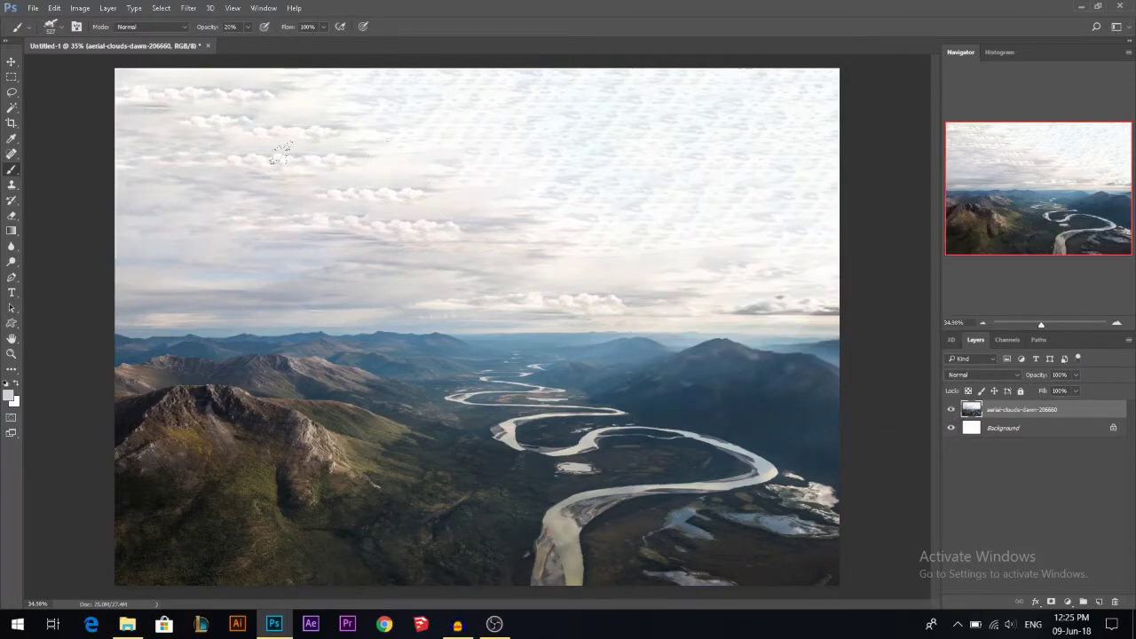
click(18, 184)
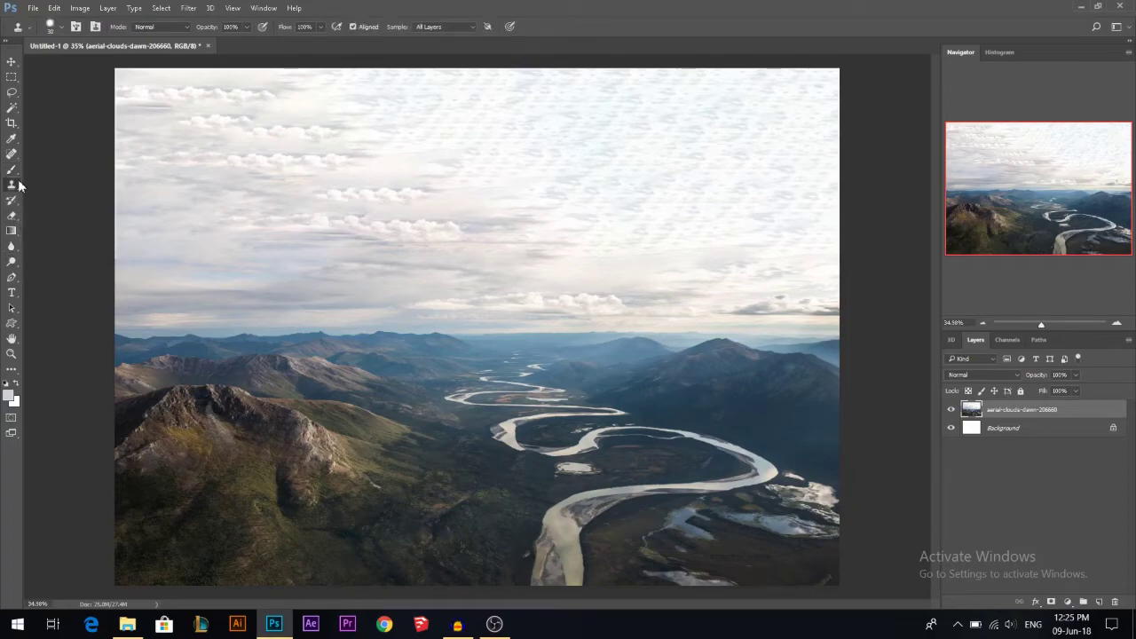
click(12, 168)
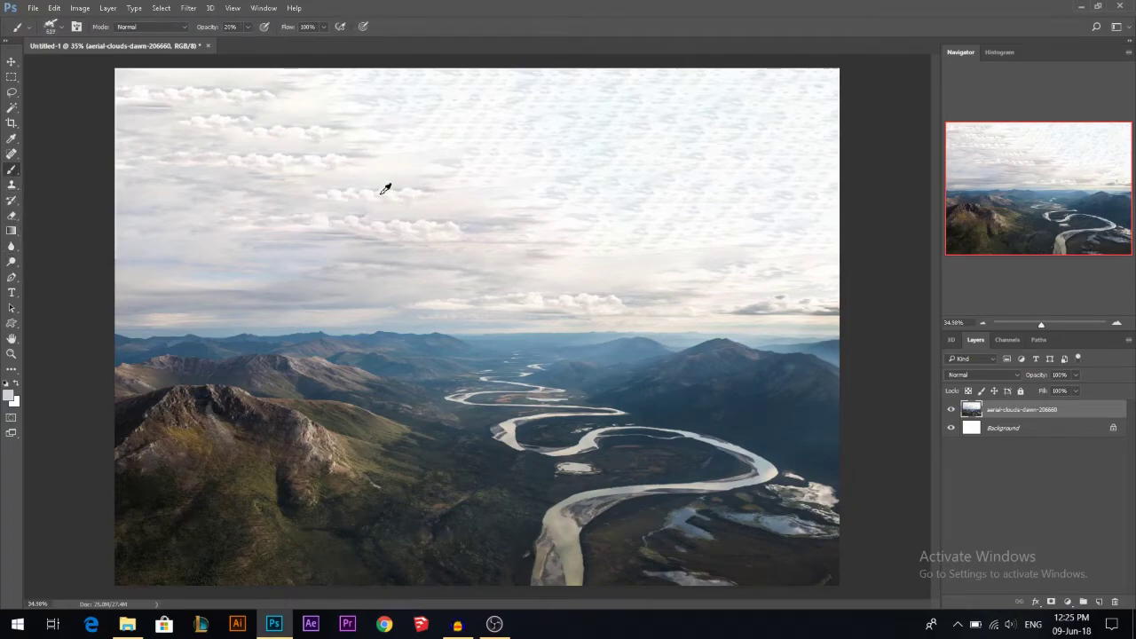
alt+right_click(451, 204)
mouse_move(647, 167)
mouse_down()
mouse_move(616, 165)
mouse_move(536, 118)
mouse_up()
Choose a different cloud brush and paint over more of the central sky at a size of 1132 px
right_click(688, 172)
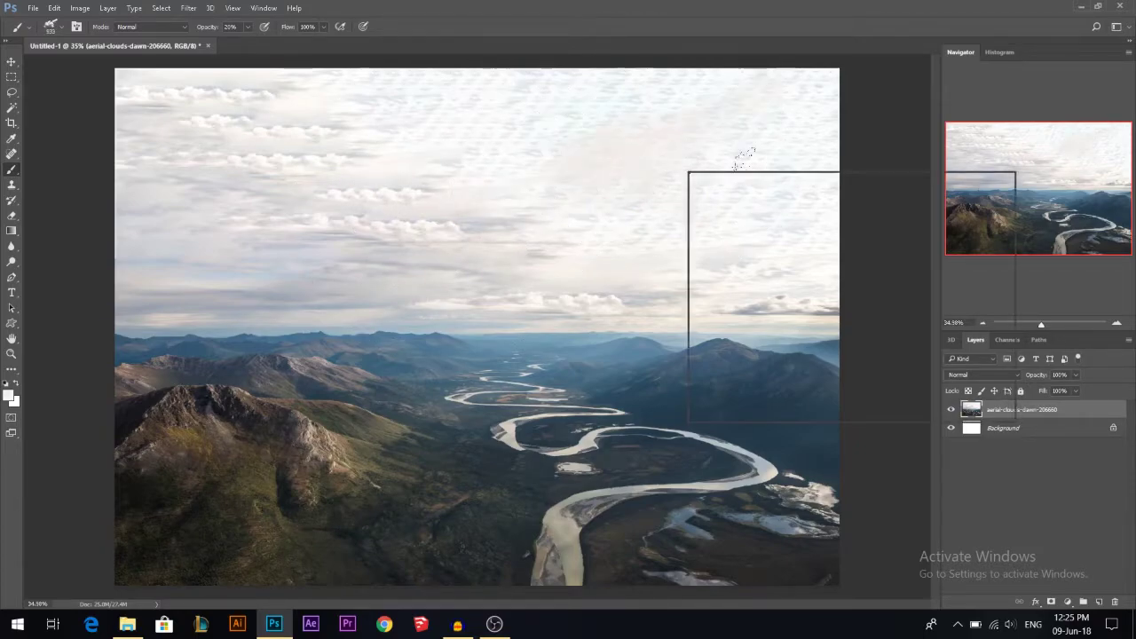
scroll(899, 380, down, 1)
click(953, 354)
drag(488, 155, 541, 155)
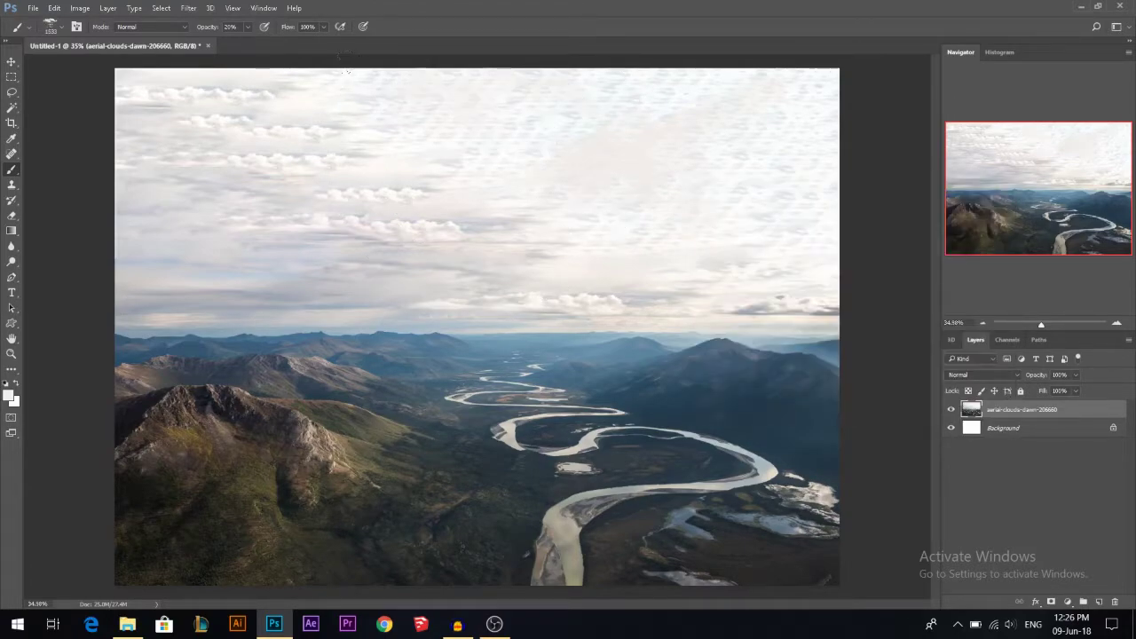
drag(512, 245, 412, 228)
Choose a soft cloud brush, enlarge it to 2243 px and paint over the sky's upper-left corner
right_click(595, 175)
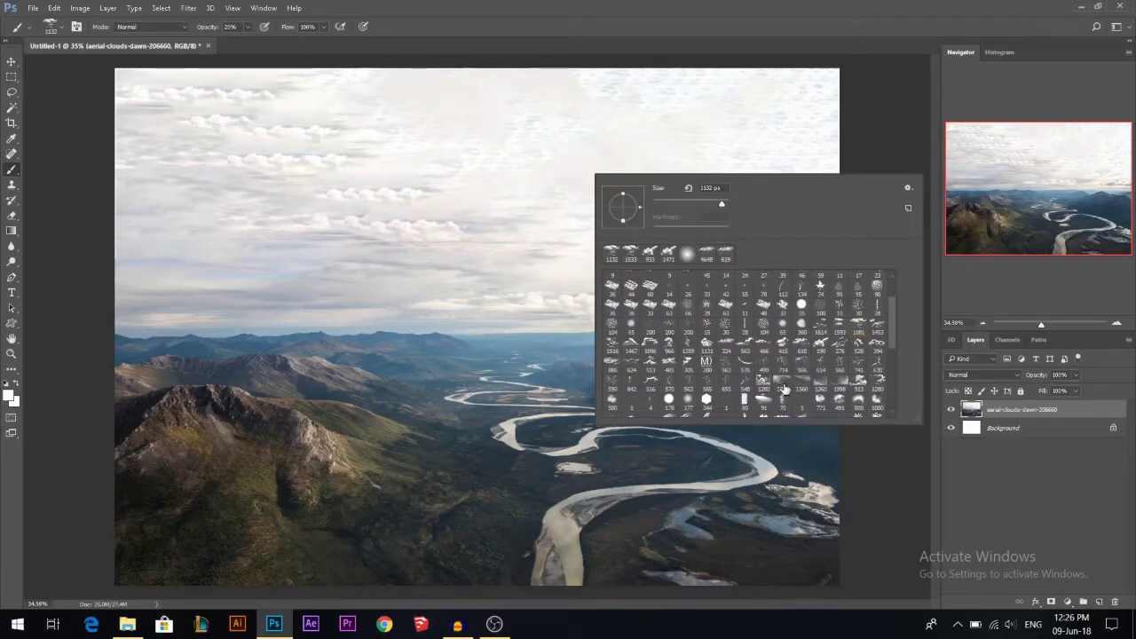
click(779, 387)
drag(300, 180, 346, 197)
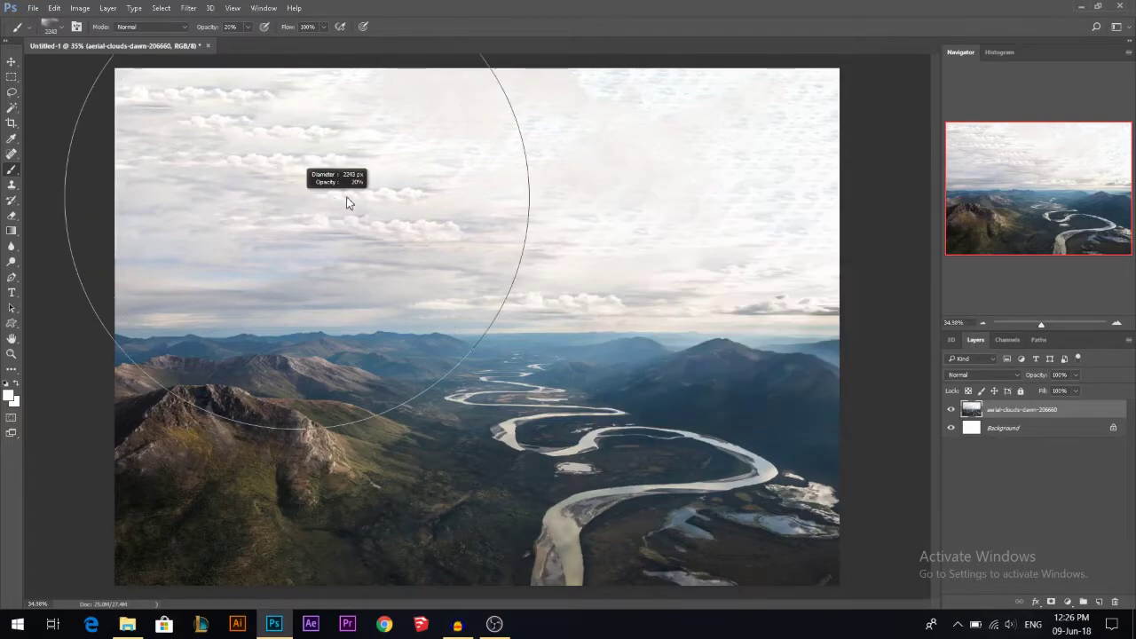
click(85, 69)
Raise the brush opacity to 61% and paint over the repeated clouds on the left side of the sky
click(230, 26)
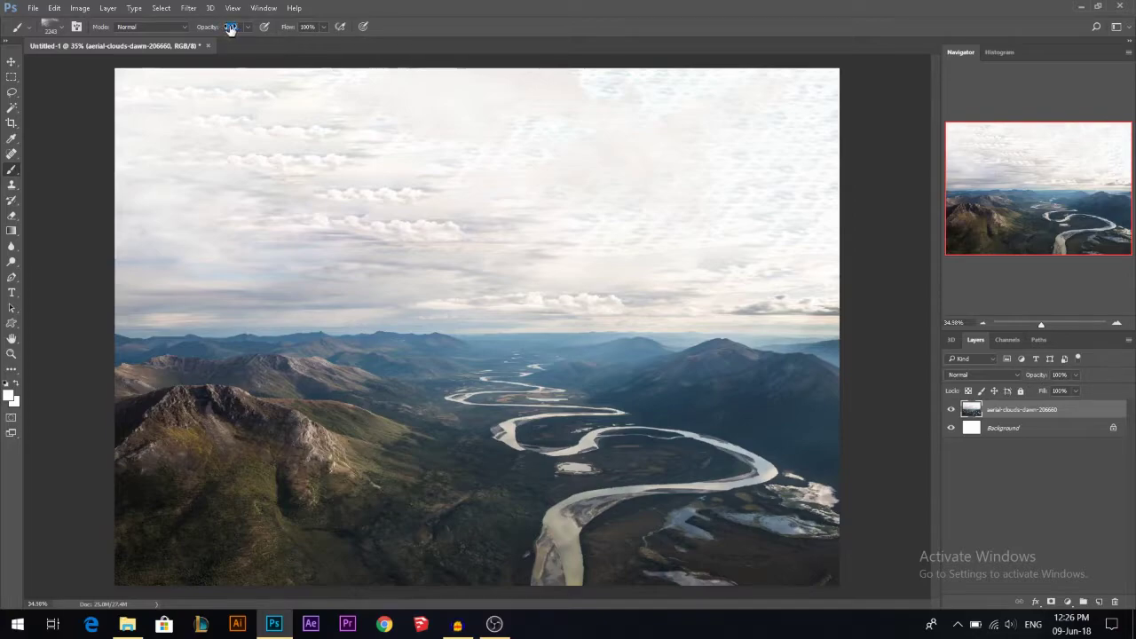
click(190, 200)
right_click(583, 203)
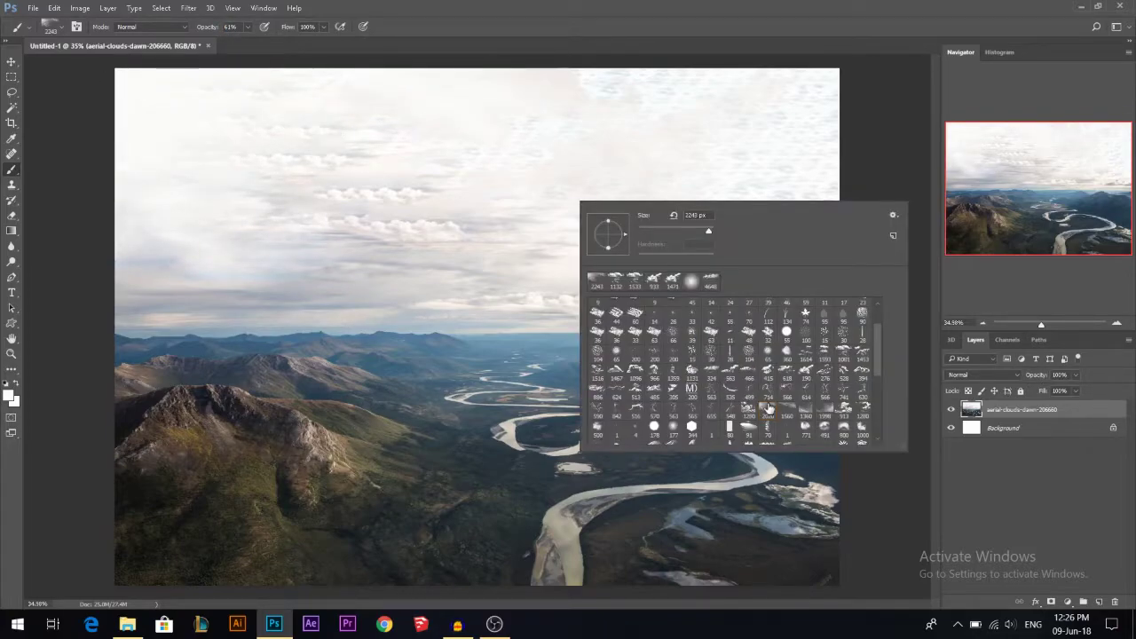
click(352, 188)
click(243, 141)
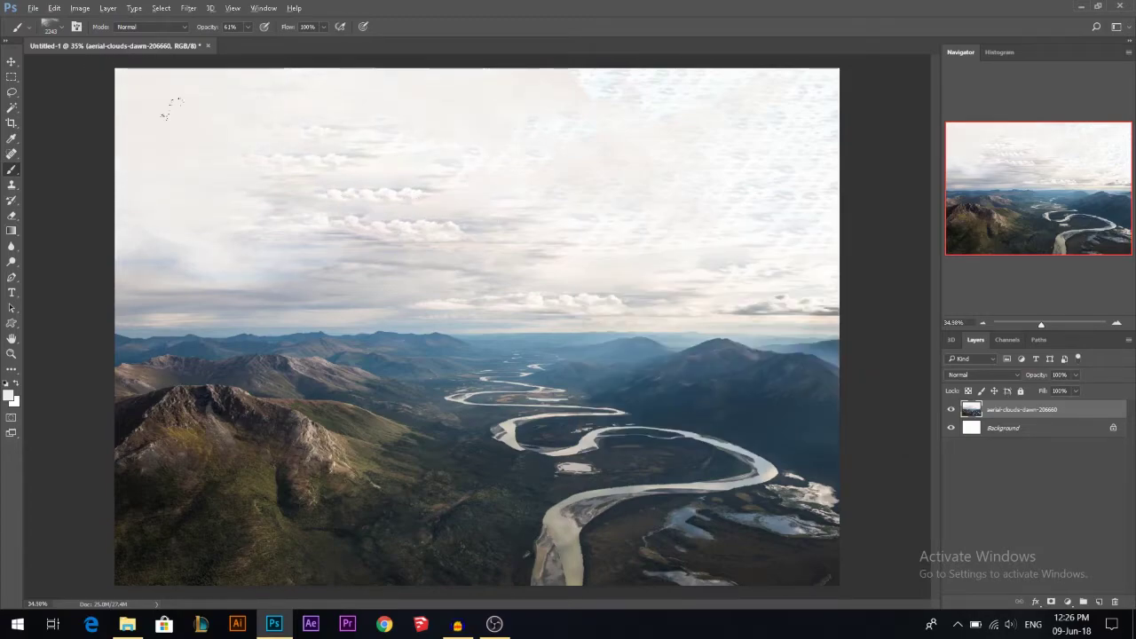
Choose another cloud brush at 1723 px and paint over the repeated pattern in the sky's upper-right area
scroll(524, 200, down, 2)
right_click(524, 200)
click(779, 410)
click(807, 415)
drag(529, 183, 582, 180)
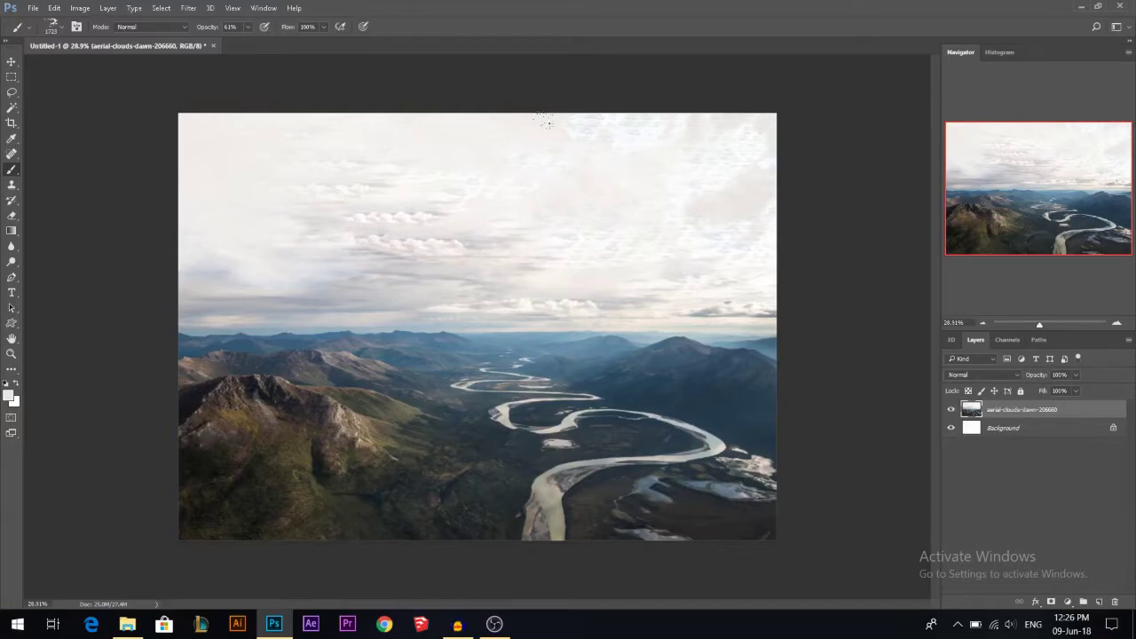
Sample a light sky colour and paint over the right and central clouds with the brush at 1232 px
alt+click(678, 189)
drag(625, 188, 655, 190)
drag(462, 194, 417, 203)
Switch to the 1000 px cloud brush, reduce it to 813 px and paint a sampled pale tone over the repeated mid-sky clouds
right_click(515, 301)
scroll(747, 462, down, 1)
scroll(748, 462, down, 5)
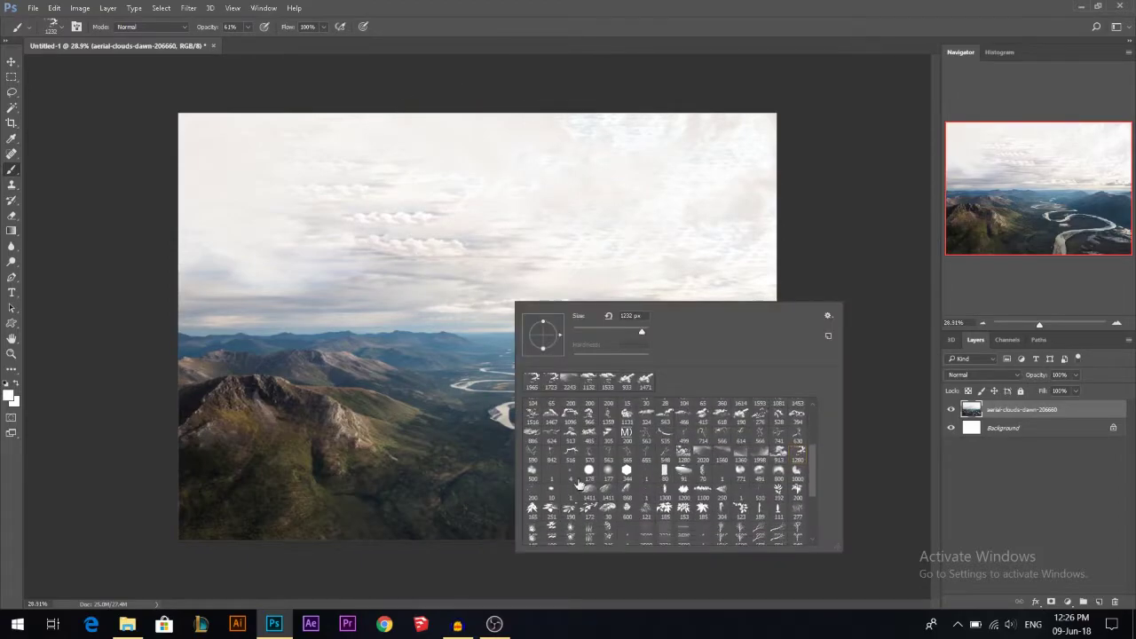
scroll(773, 471, up, 3)
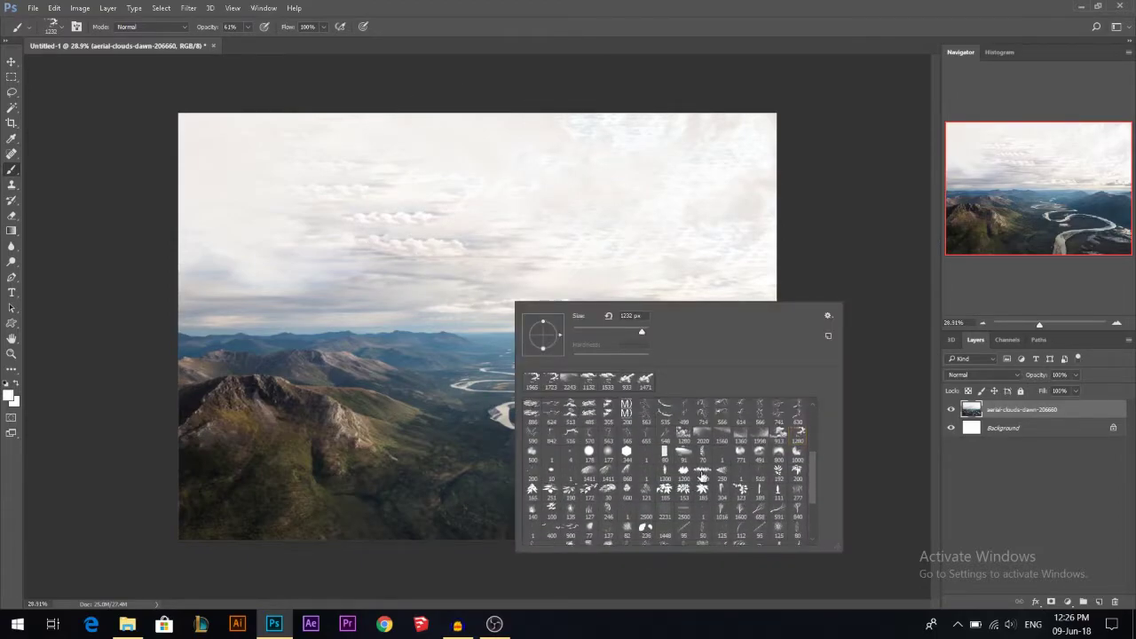
click(797, 503)
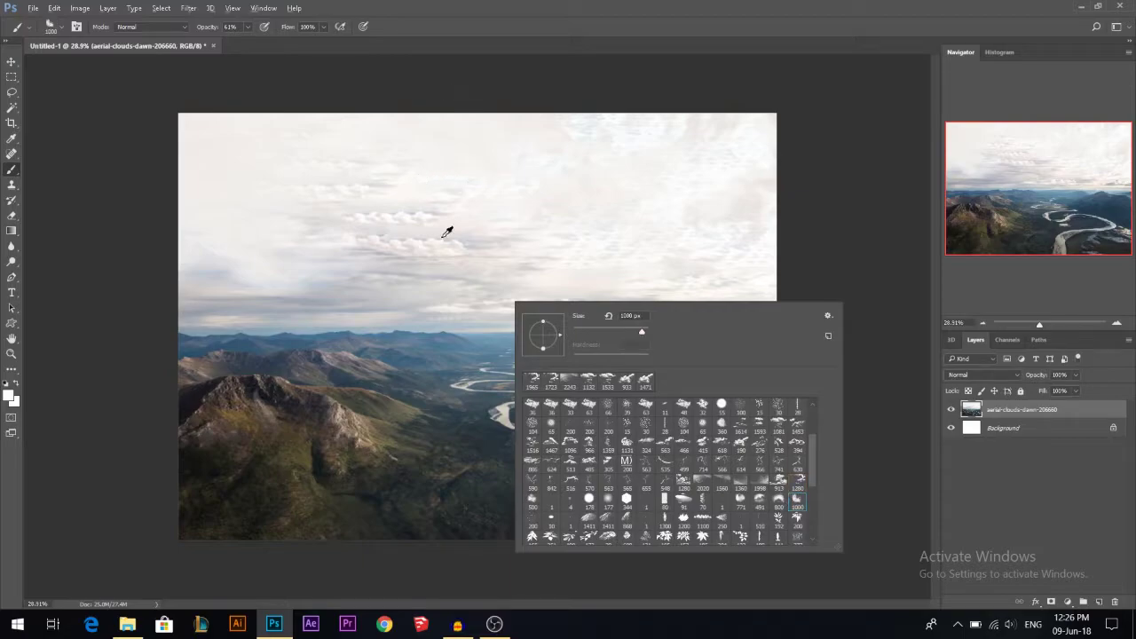
click(447, 232)
click(431, 200)
click(334, 213)
click(470, 205)
drag(457, 232, 427, 232)
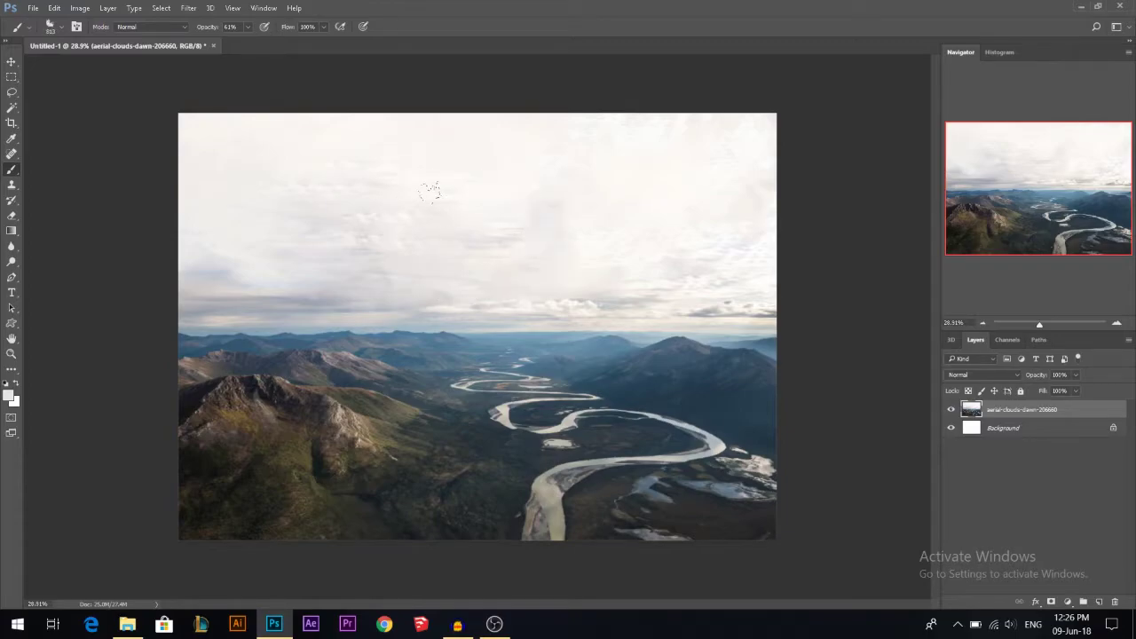
Sample a grey from the low clouds at the left and try painting a cloud band across the lower sky
alt+click(269, 301)
mouse_move(249, 266)
mouse_down()
mouse_move(577, 248)
mouse_move(710, 262)
mouse_up()
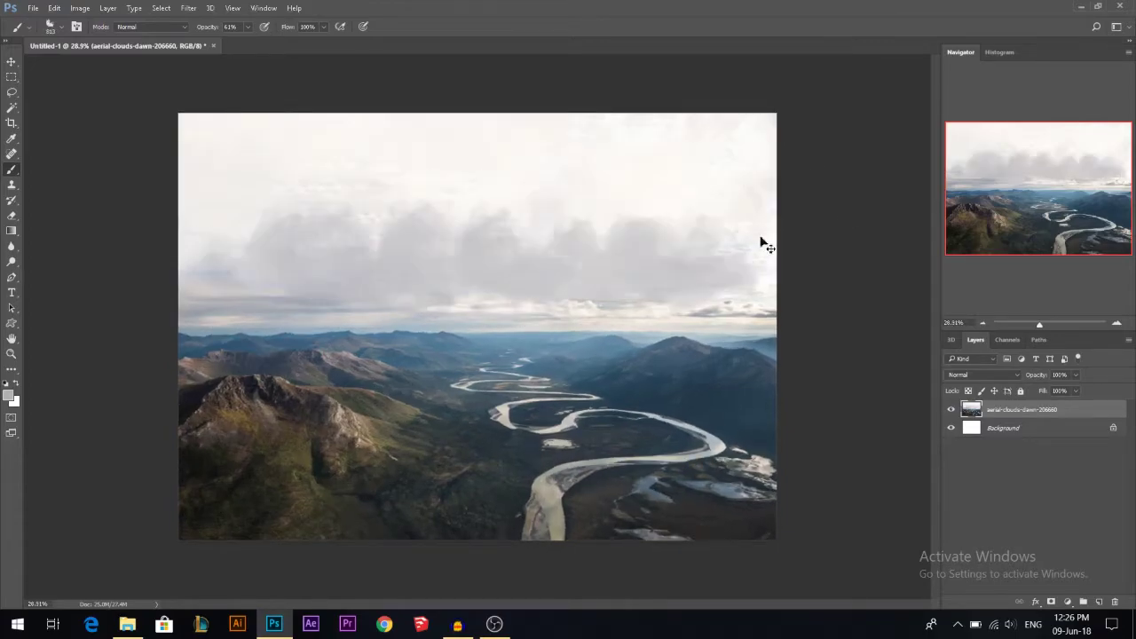
key(ctrl+z)
Switch to a jagged cloud brush, lower its opacity and paint faint grey clouds in the upper right of the sky
right_click(477, 233)
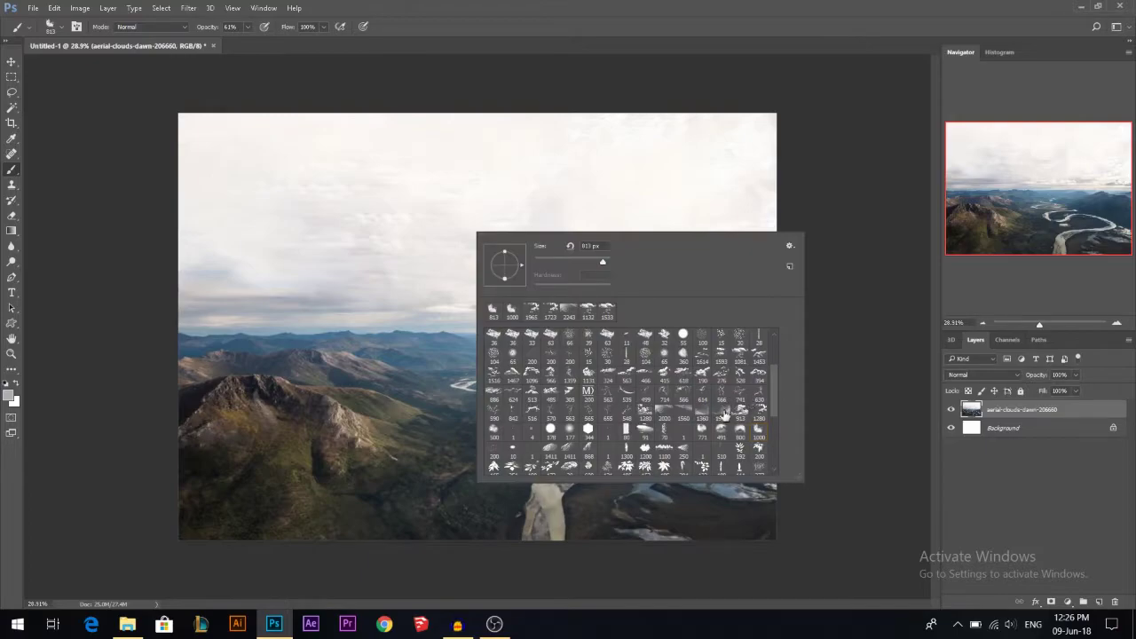
click(706, 376)
drag(429, 246, 547, 244)
click(516, 233)
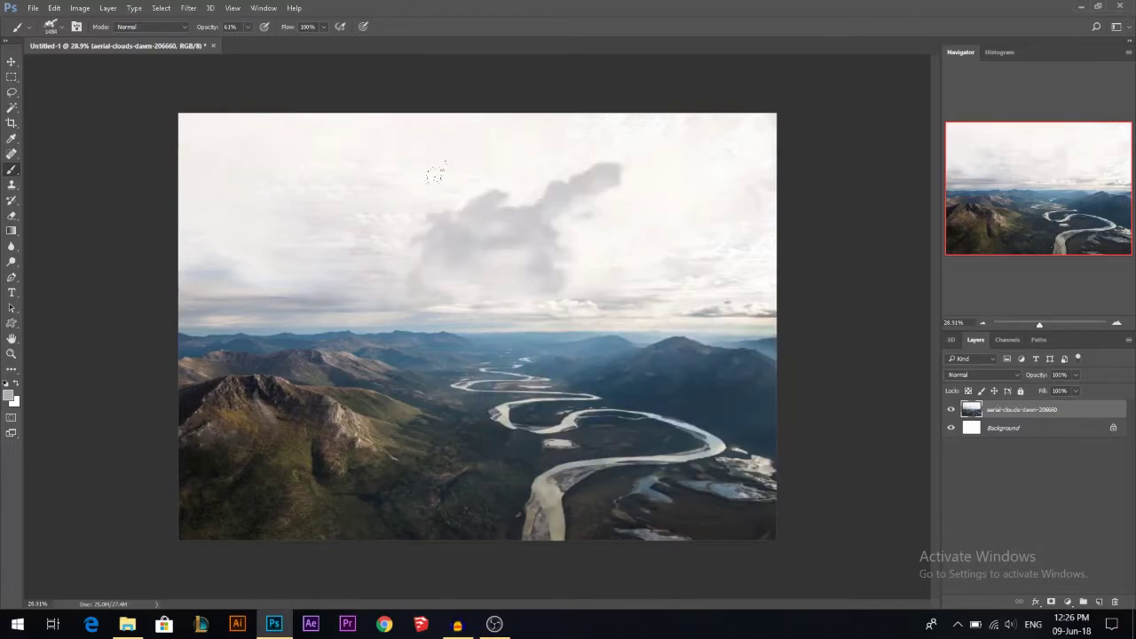
key(ctrl+z)
drag(721, 184, 820, 163)
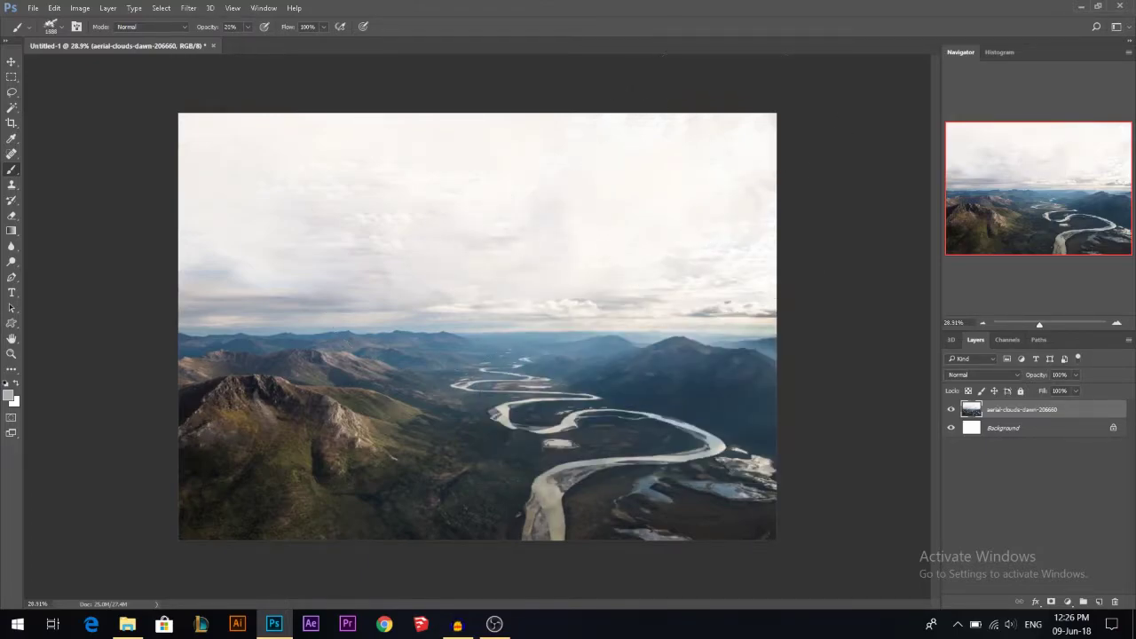
click(736, 184)
Choose a different cloud brush and add faint grey clouds across the upper-left and central sky
right_click(325, 174)
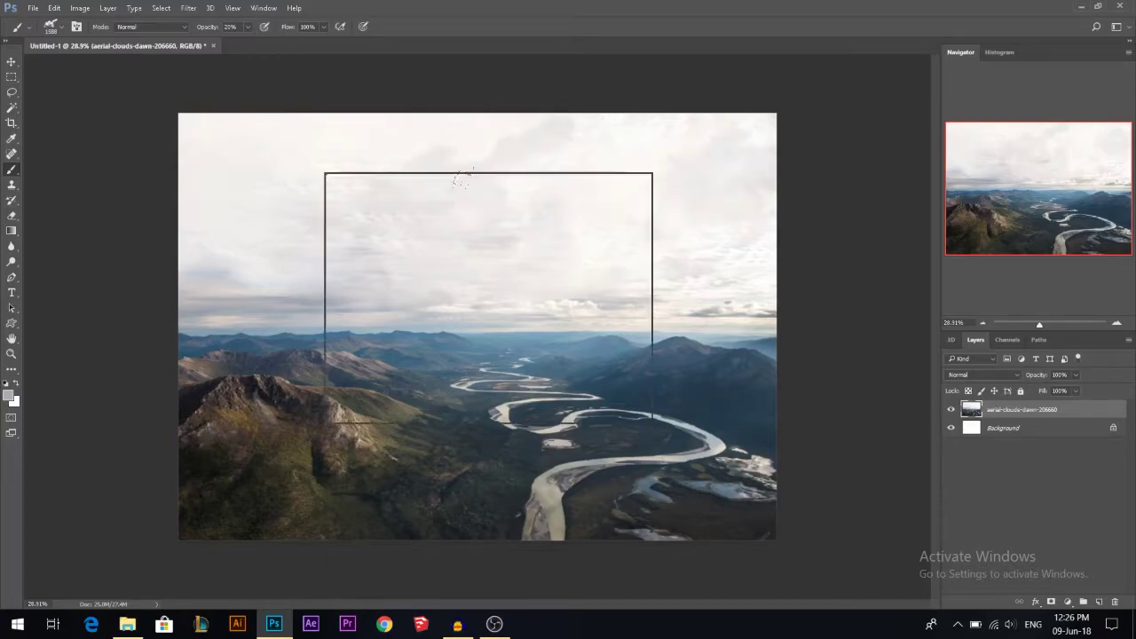
double_click(610, 319)
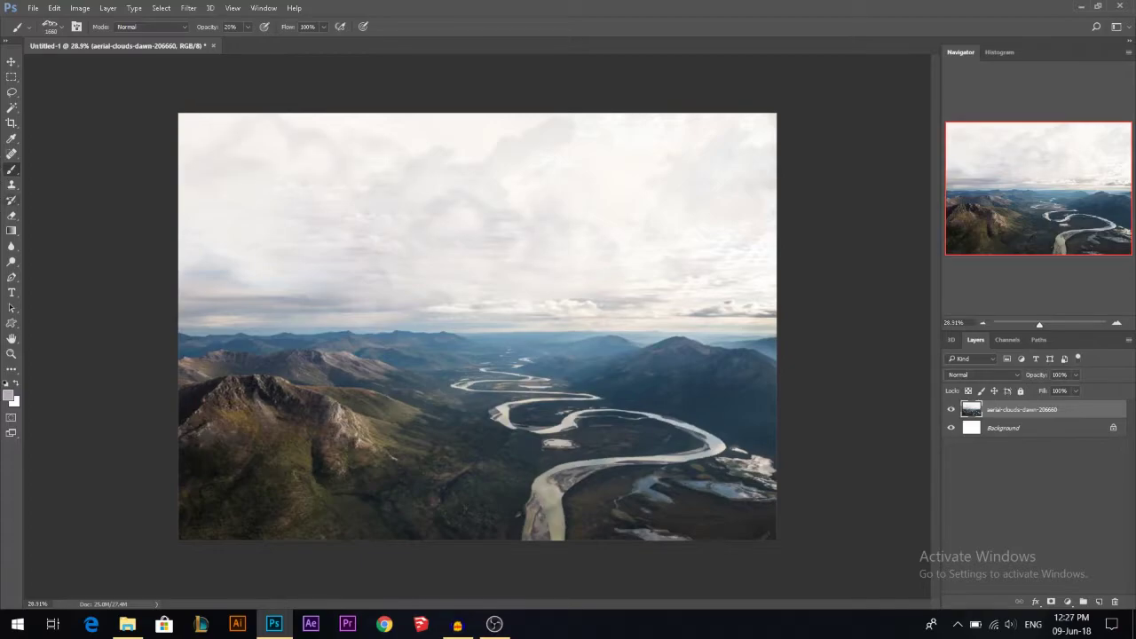
click(11, 62)
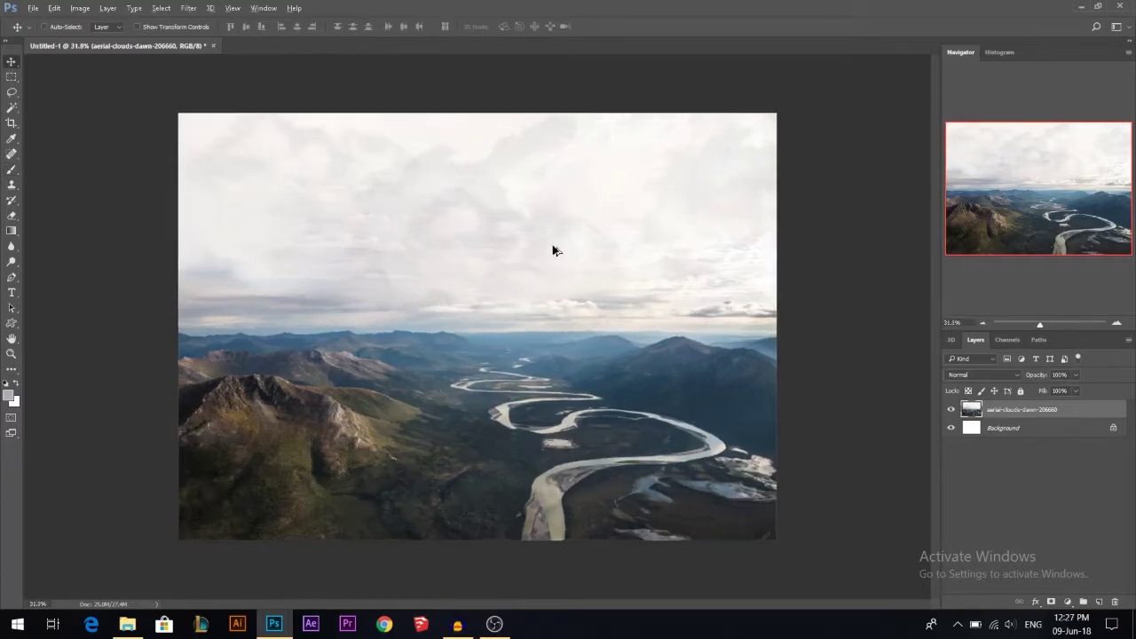
scroll(554, 246, up, 2)
scroll(547, 307, down, 1)
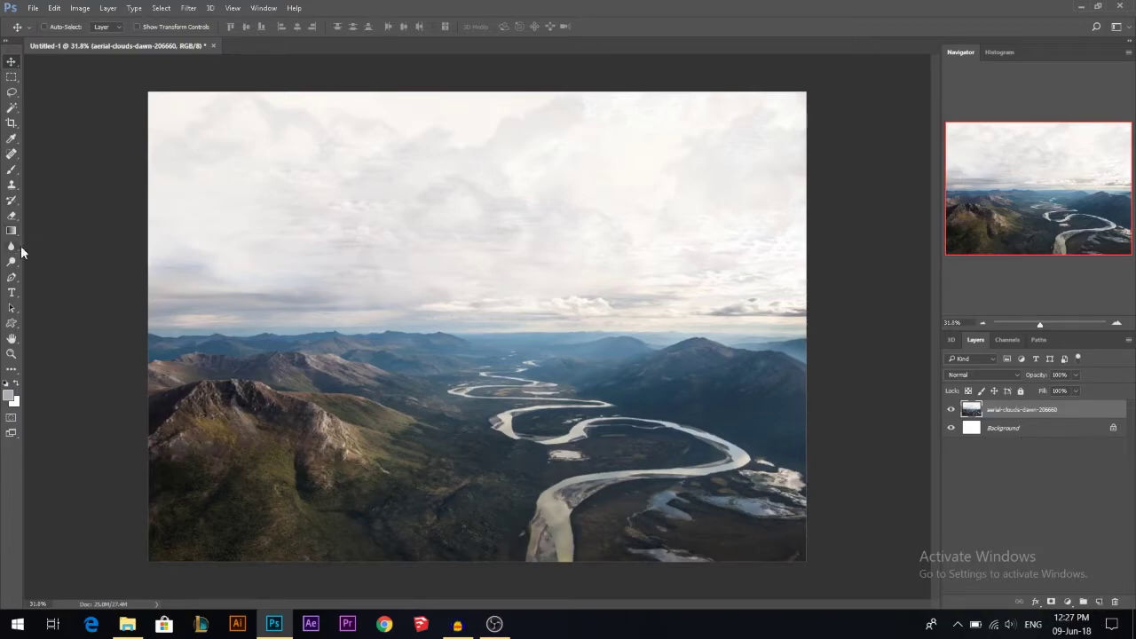
Switch to a soft round brush with white paint and add light haze over the distant valley at the horizon
key(b)
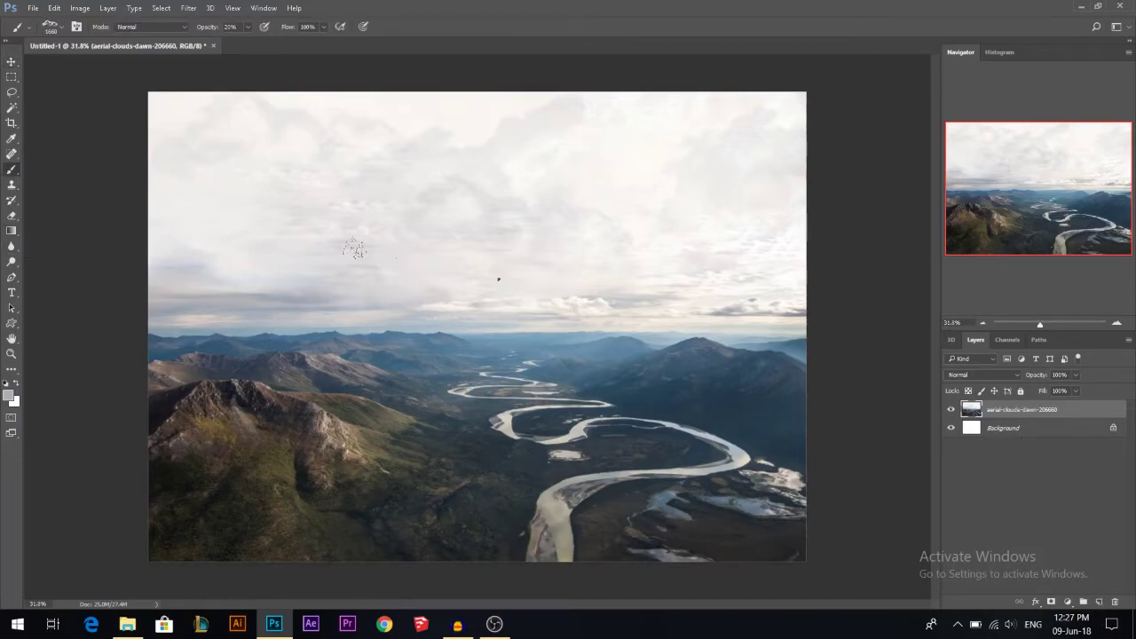
right_click(498, 278)
scroll(796, 451, up, 3)
click(515, 384)
click(6, 385)
alt+drag(547, 292, 495, 298)
click(487, 271)
click(491, 267)
click(440, 249)
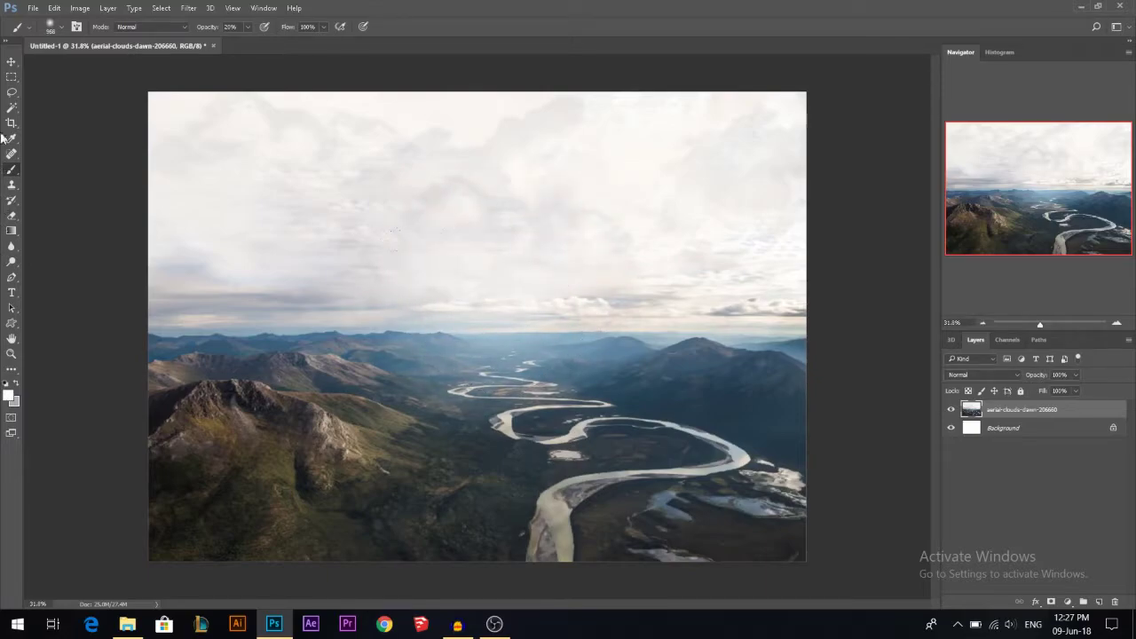
click(12, 62)
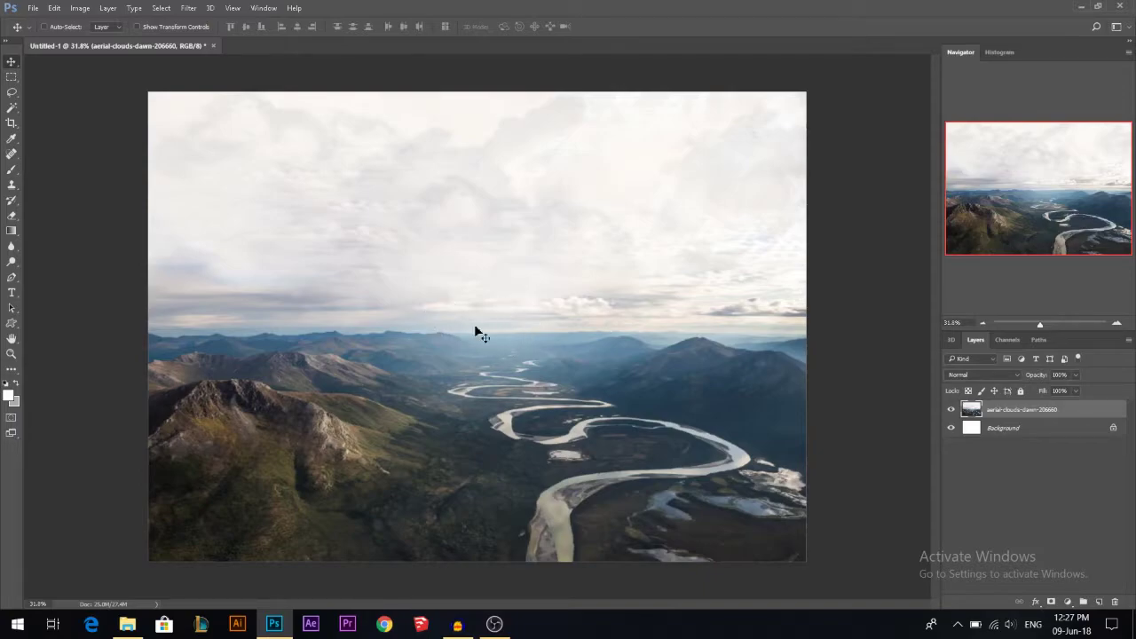
Outline the rocky mountain in the lower left with the Lasso at a 1 px feather and copy it to a new layer
scroll(489, 328, down, 1)
scroll(419, 339, up, 1)
click(13, 92)
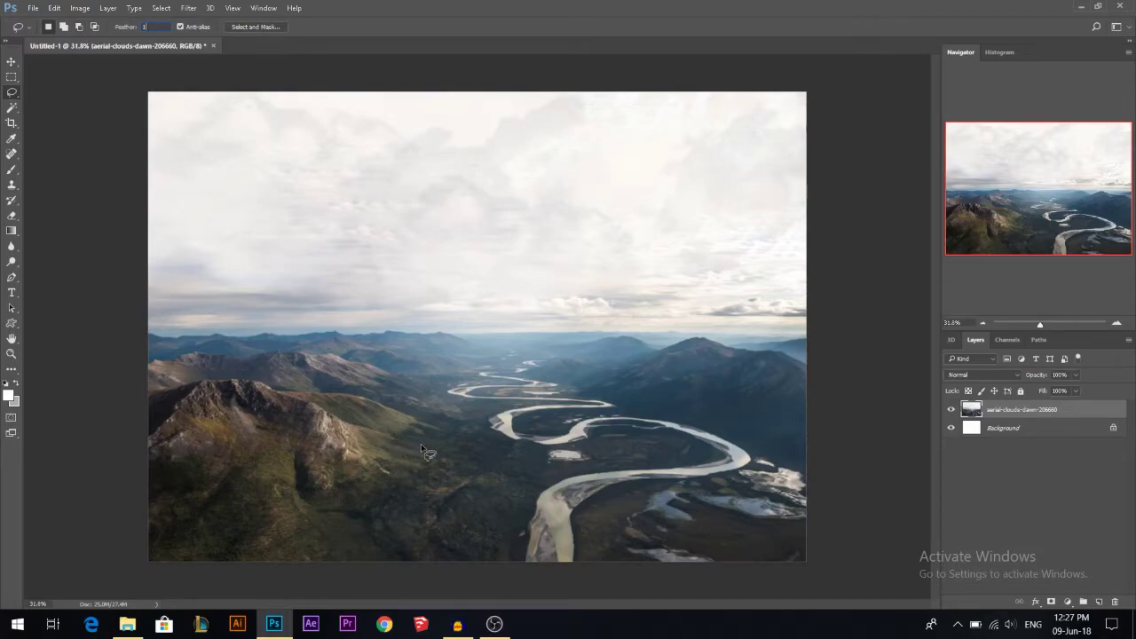
drag(422, 446, 293, 401)
mouse_move(229, 382)
mouse_down()
mouse_move(141, 398)
mouse_move(120, 477)
mouse_move(200, 503)
mouse_move(349, 493)
mouse_move(418, 460)
mouse_up()
key(ctrl+j)
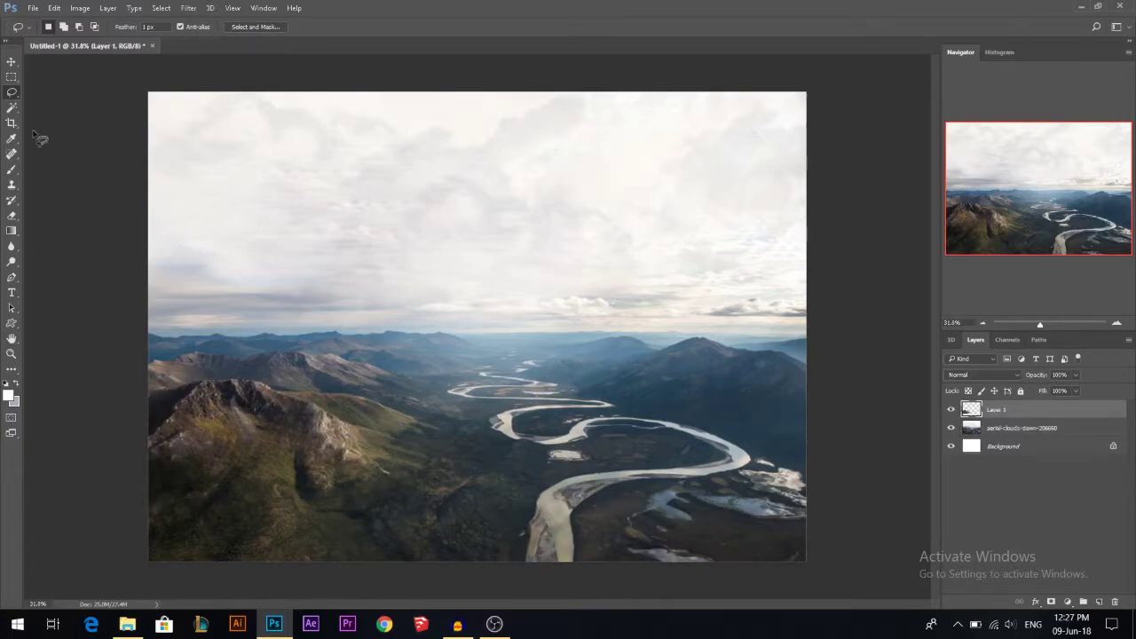
Warp the copied mountain by pulling its peak upward above the horizon
click(12, 61)
drag(266, 422, 381, 318)
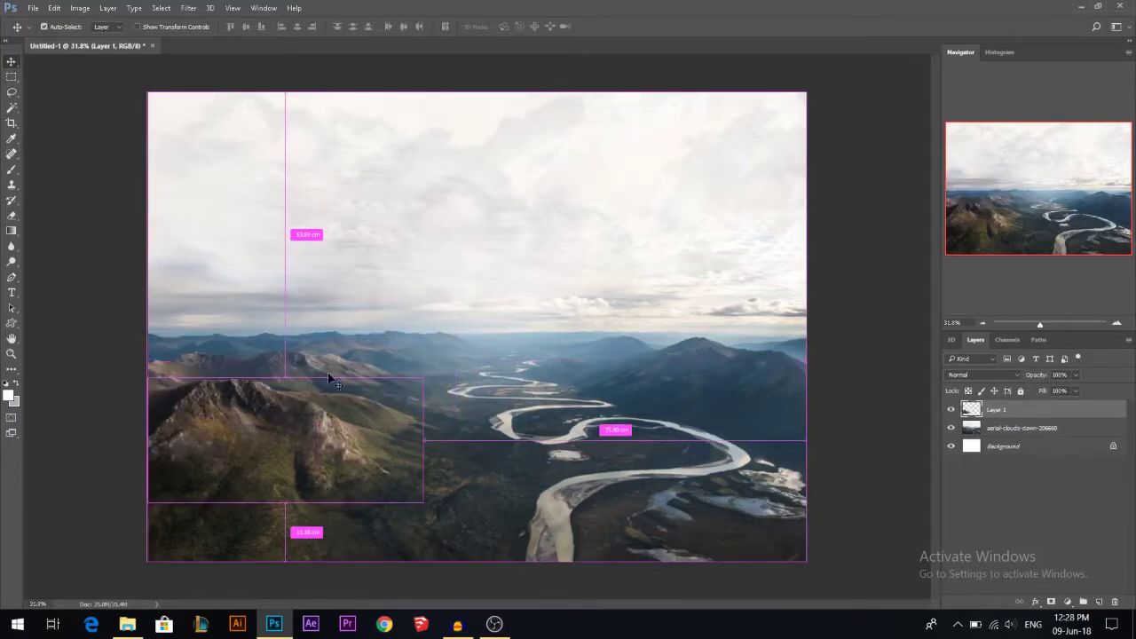
drag(330, 380, 331, 380)
key(ctrl+t)
right_click(298, 411)
click(353, 296)
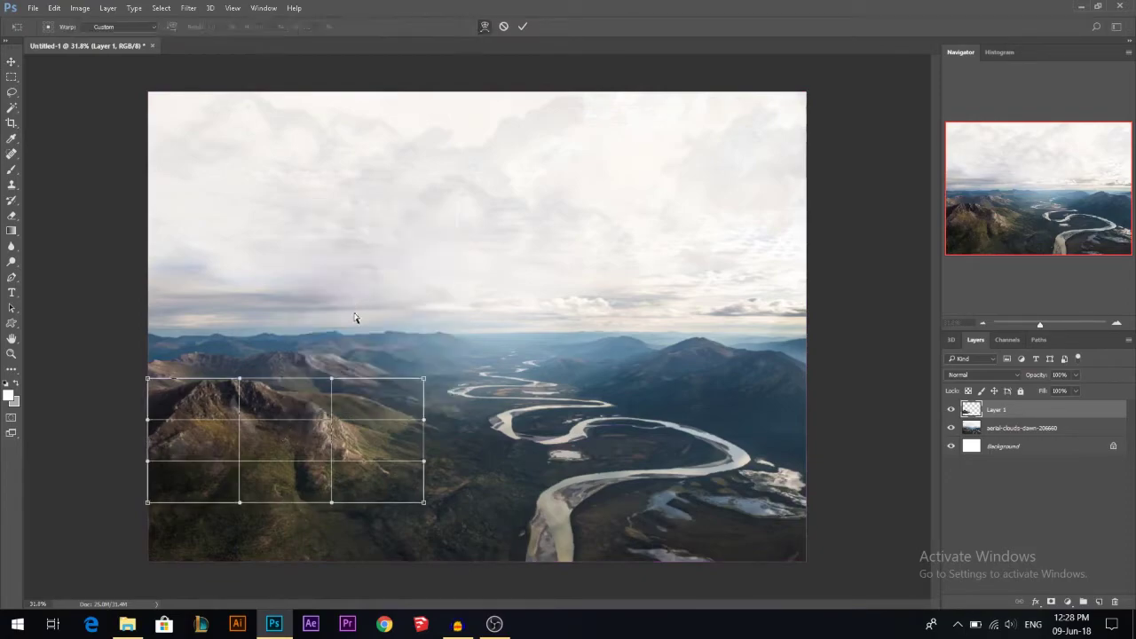
drag(235, 375, 286, 265)
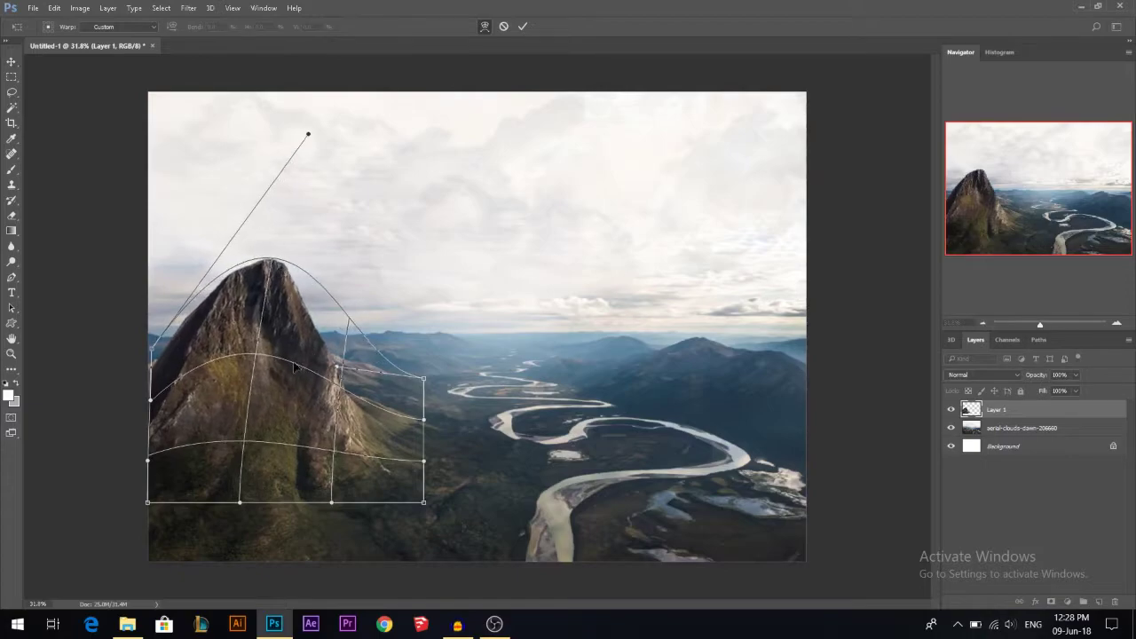
Refine the mountain's warp into a taller, narrower peak that curves to the right, and apply it
drag(298, 363, 290, 364)
drag(413, 429, 411, 414)
mouse_move(250, 277)
mouse_down()
mouse_move(269, 262)
mouse_move(259, 276)
mouse_up()
drag(153, 348, 142, 357)
drag(305, 282, 316, 238)
drag(315, 347, 298, 347)
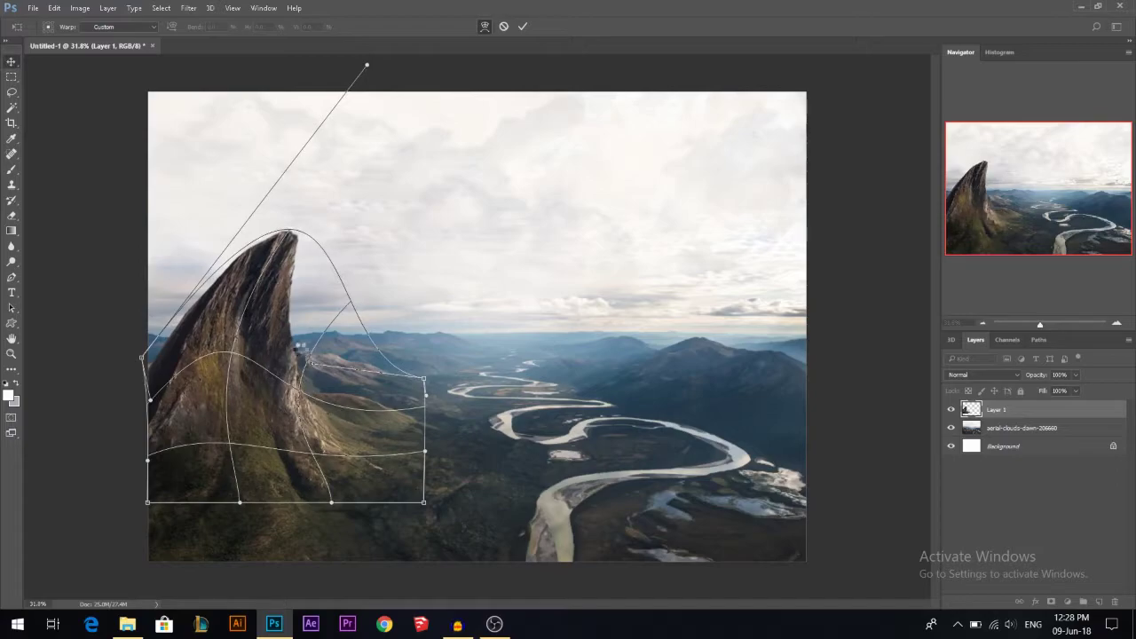
key(Return)
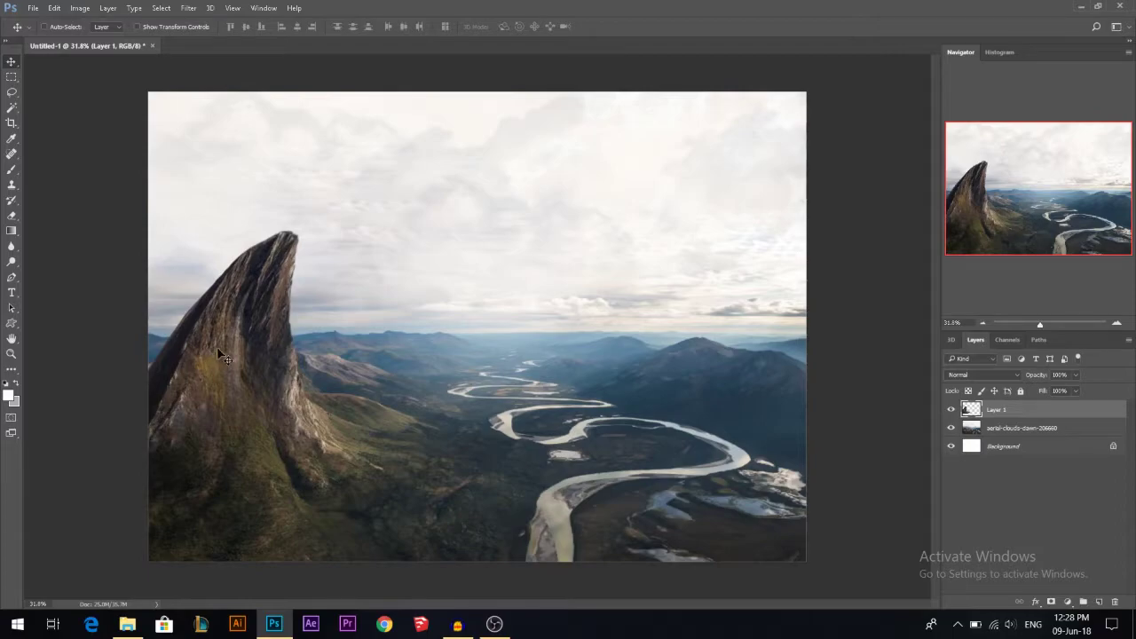
Lasso a narrow wedge through the peak and hide it with an inverted layer mask to split the peak into two spires
scroll(280, 371, up, 1)
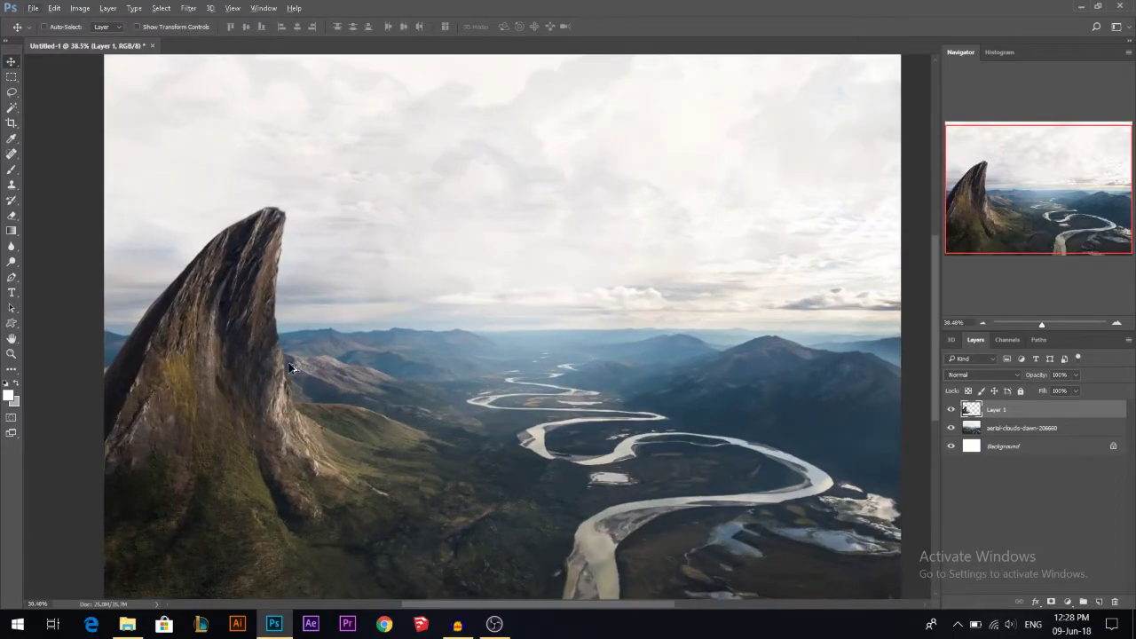
click(12, 93)
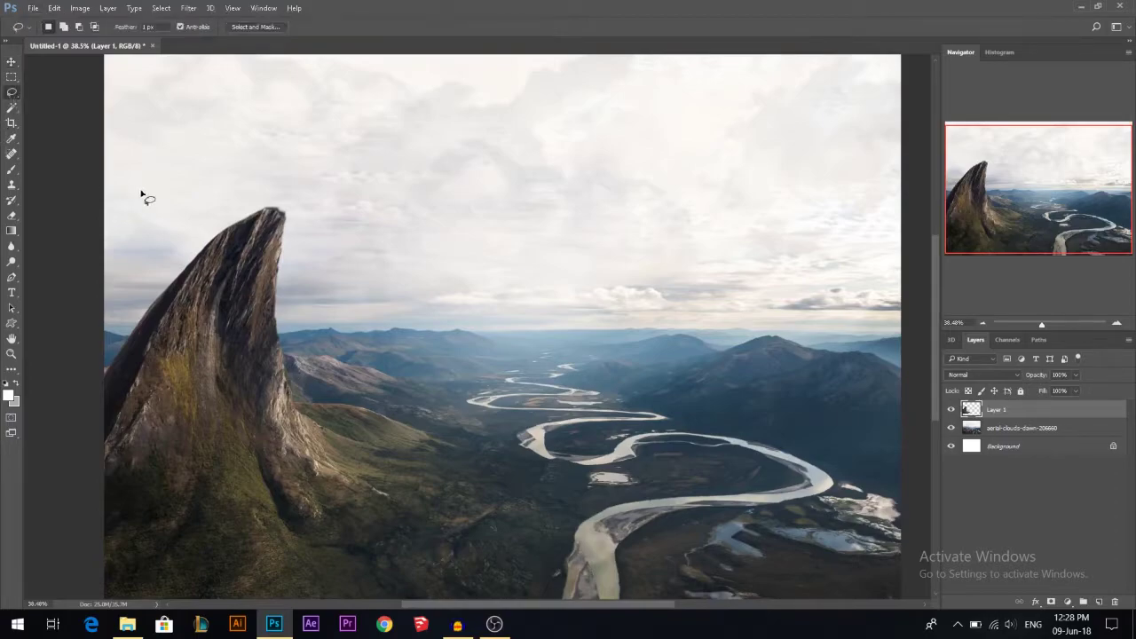
mouse_move(388, 311)
mouse_down()
mouse_move(466, 197)
mouse_move(454, 296)
mouse_move(570, 169)
mouse_move(511, 285)
mouse_move(632, 198)
mouse_move(530, 338)
mouse_move(354, 340)
mouse_up()
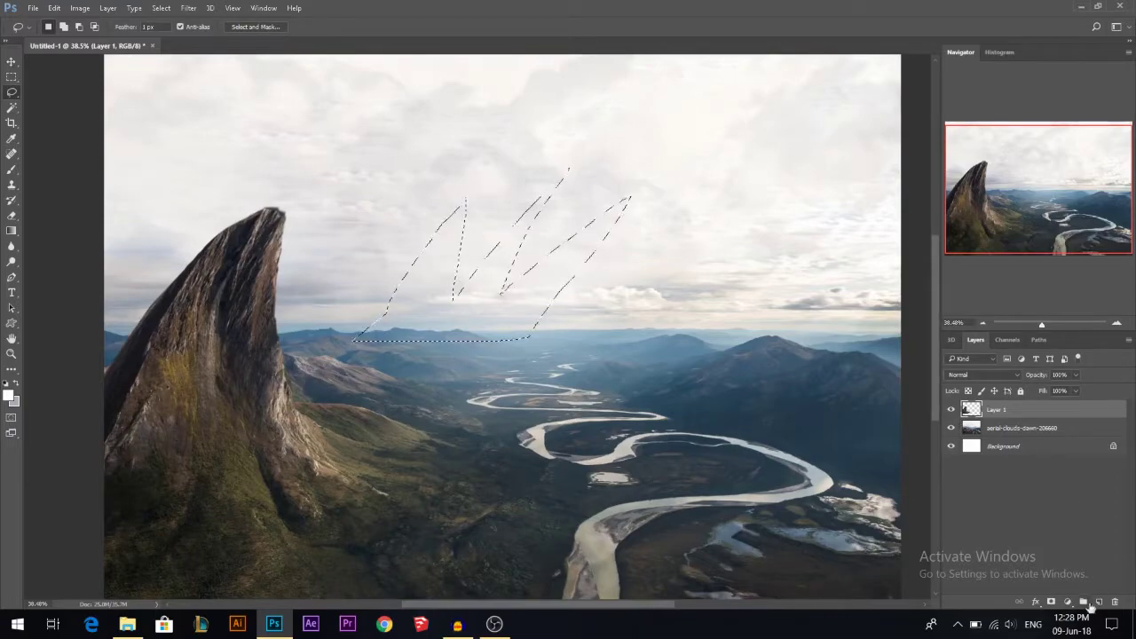
click(569, 321)
mouse_move(262, 207)
mouse_down()
mouse_move(219, 346)
mouse_move(213, 296)
mouse_move(241, 183)
mouse_up()
click(1052, 602)
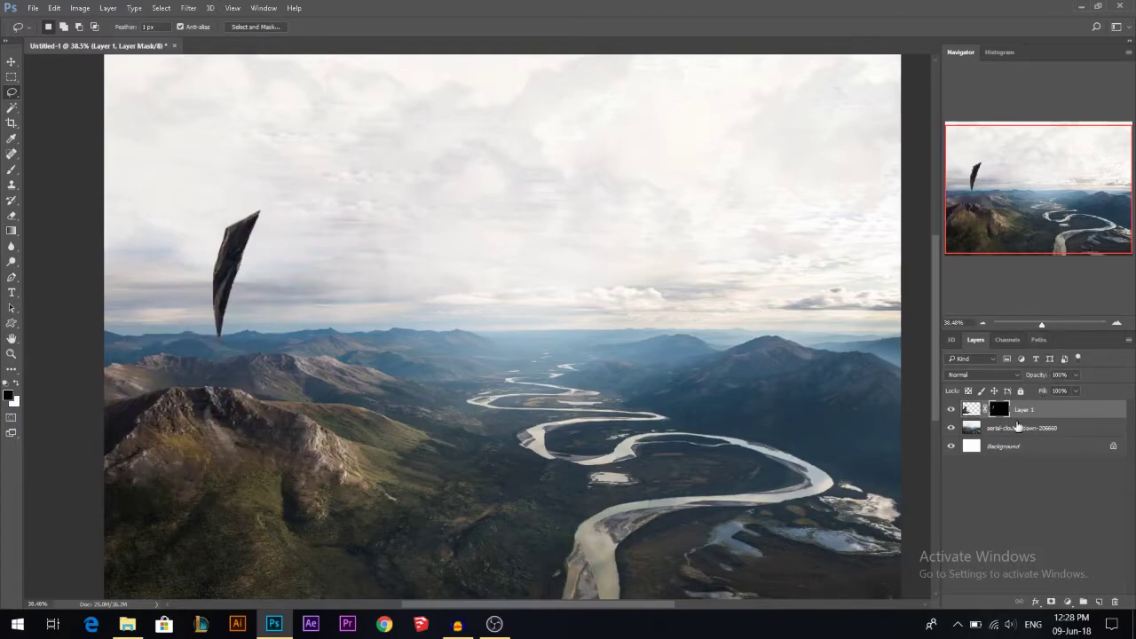
key(ctrl+i)
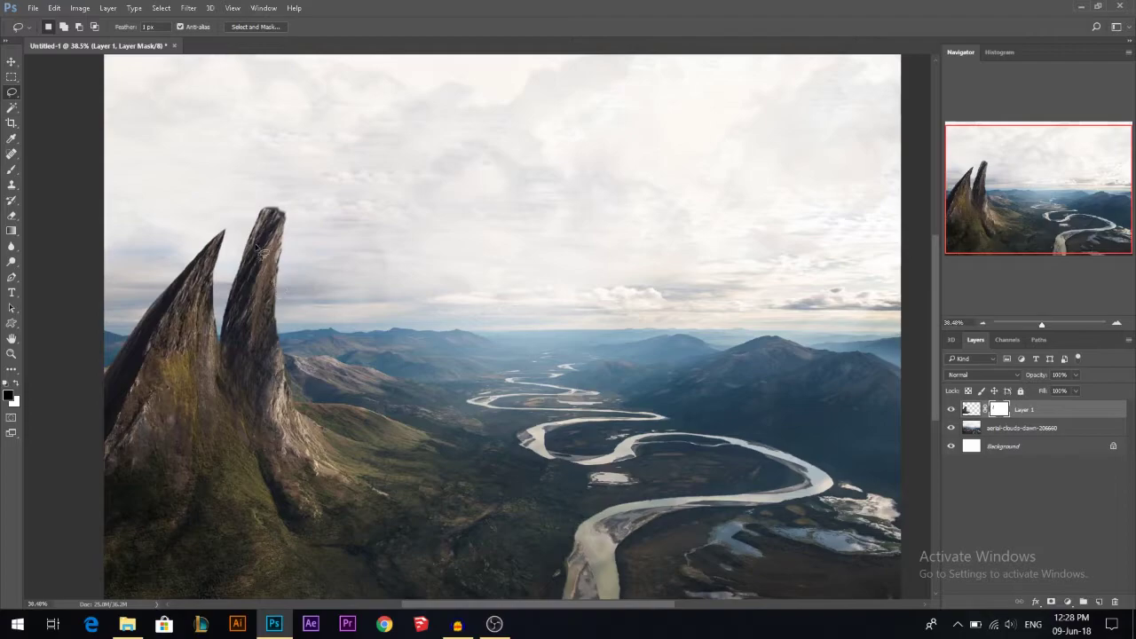
Fill lassoed areas of the mask with black to sharpen the right spire's tip and carve a small spire at the left edge
mouse_move(228, 290)
mouse_down()
mouse_move(310, 200)
mouse_move(252, 186)
mouse_move(247, 234)
mouse_up()
key(alt+BackSpace)
key(ctrl+d)
mouse_move(159, 287)
mouse_down()
mouse_move(149, 348)
mouse_move(122, 405)
mouse_move(137, 257)
mouse_up()
key(alt+BackSpace)
key(ctrl+d)
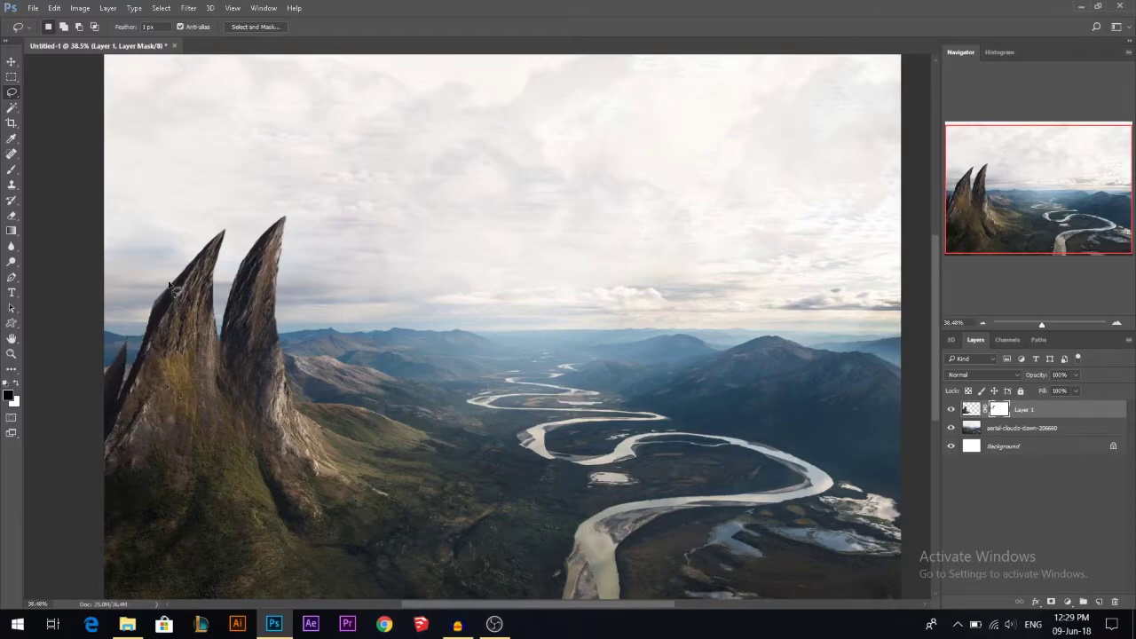
Mask out further lassoed slivers to refine the left slope of the left spire and the gap beside the small spire
scroll(173, 307, up, 2)
mouse_move(150, 372)
mouse_down()
mouse_move(207, 246)
mouse_move(164, 191)
mouse_move(126, 195)
mouse_up()
key(alt+BackSpace)
key(ctrl+d)
mouse_move(159, 376)
mouse_down()
mouse_move(213, 256)
mouse_move(149, 358)
mouse_up()
mouse_move(212, 251)
mouse_down()
mouse_move(160, 359)
mouse_move(148, 228)
mouse_move(156, 234)
mouse_up()
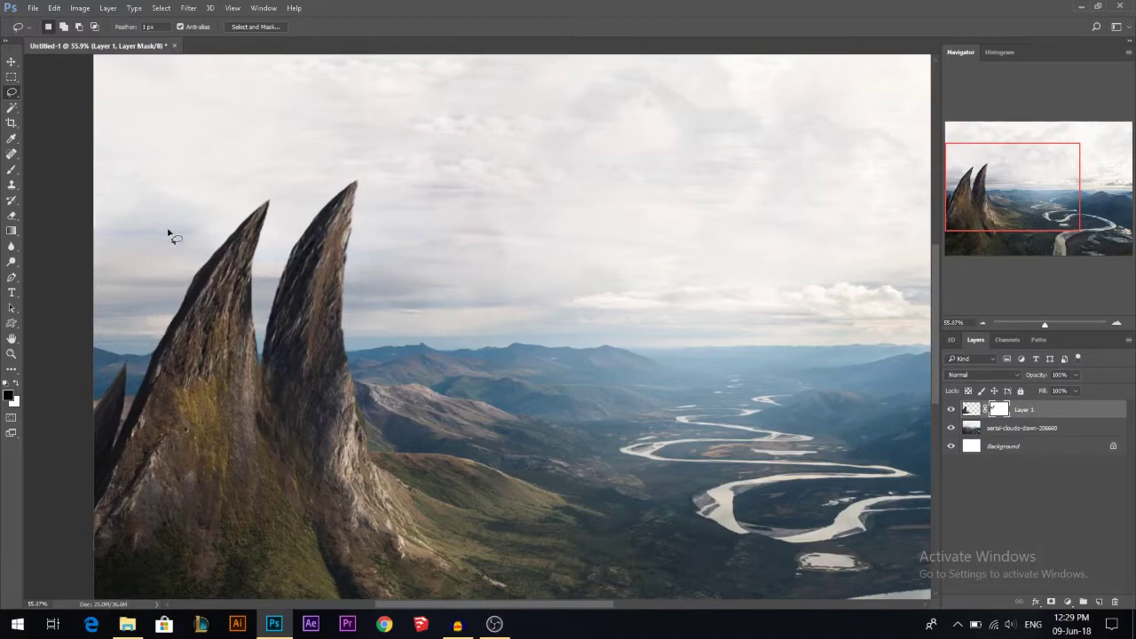
scroll(226, 238, down, 4)
scroll(300, 346, up, 1)
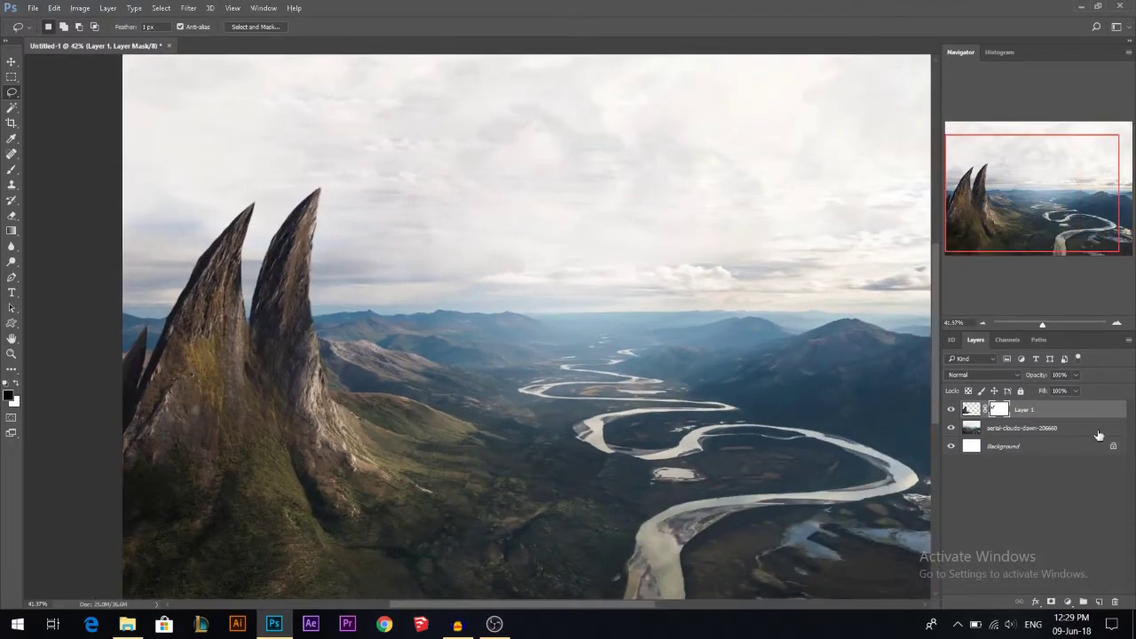
Apply the layer mask on Layer 1, then lasso the right spire and cut it to its own layer
right_click(1003, 410)
click(1001, 448)
mouse_move(252, 311)
mouse_down()
mouse_move(271, 417)
mouse_move(332, 545)
mouse_move(492, 559)
mouse_move(615, 216)
mouse_move(432, 115)
mouse_move(363, 140)
mouse_move(272, 203)
mouse_up()
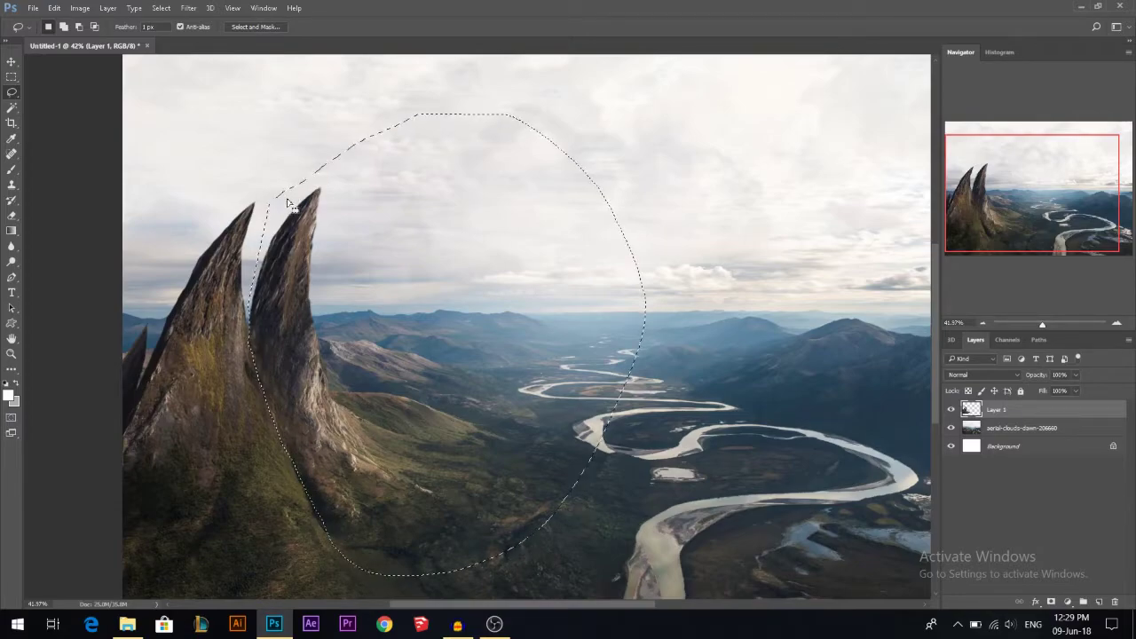
key(ctrl+t)
key(Escape)
right_click(317, 239)
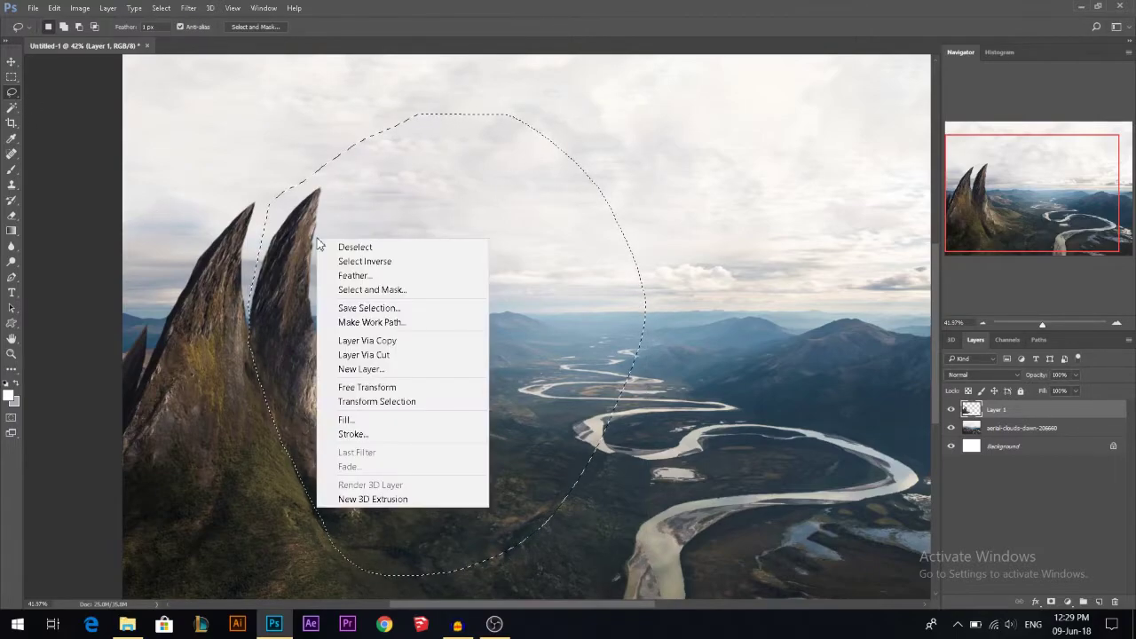
click(394, 356)
Scale down the right spire with Free Transform and move its layer below Layer 1
key(ctrl+t)
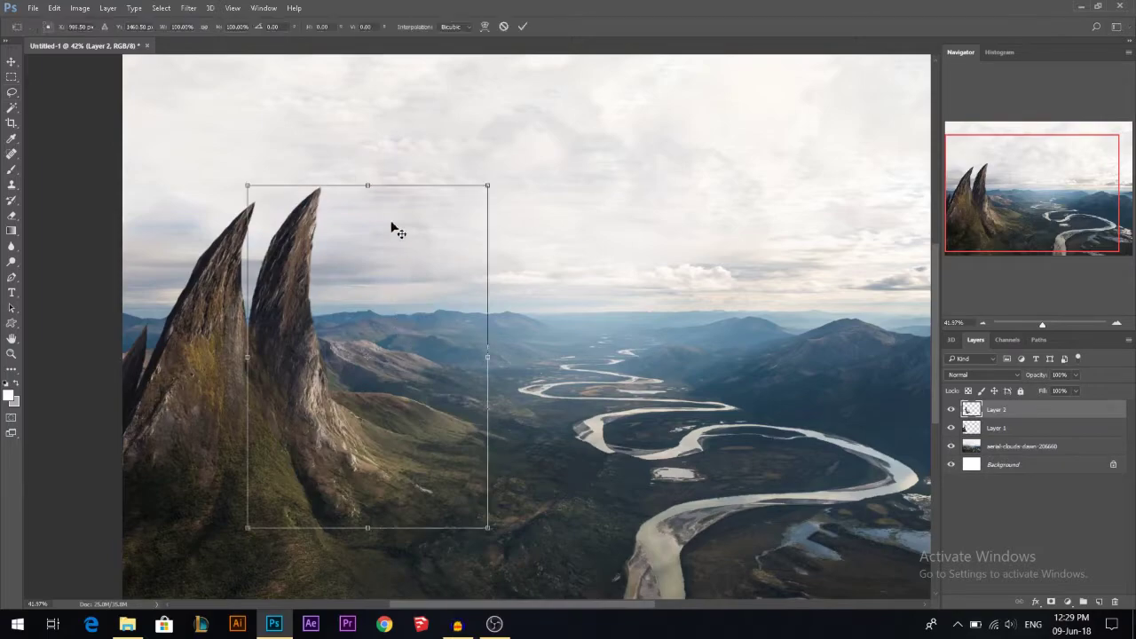
drag(460, 215, 443, 249)
key(Return)
drag(1025, 413, 1016, 437)
key(ctrl+t)
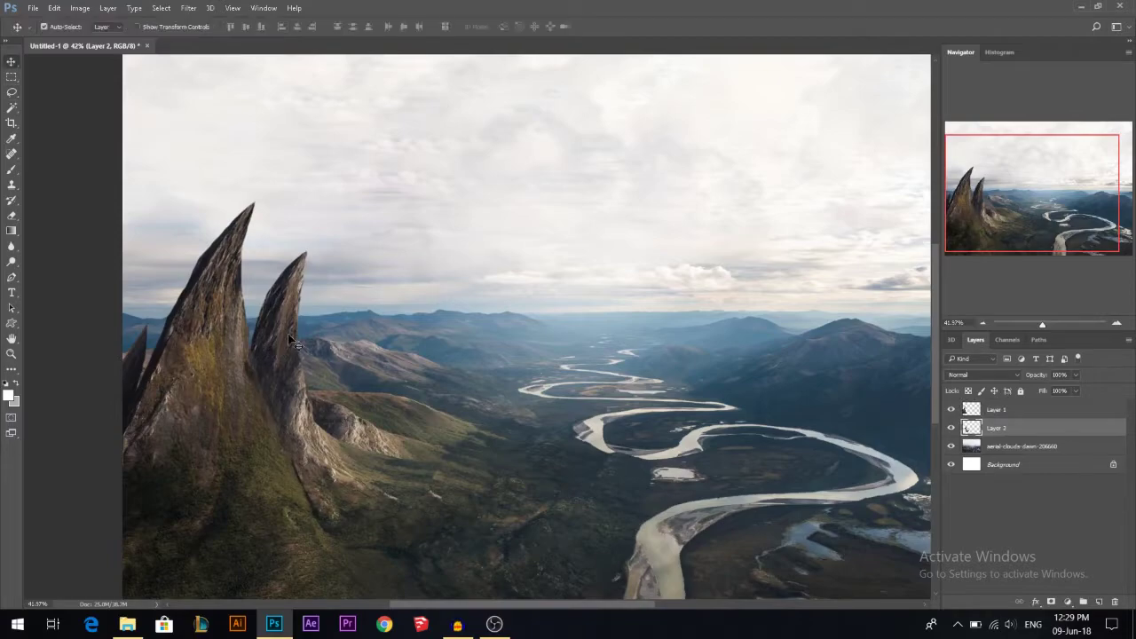
Warp the right spire on Layer 2 so its tip bends further to the right
right_click(294, 325)
click(348, 423)
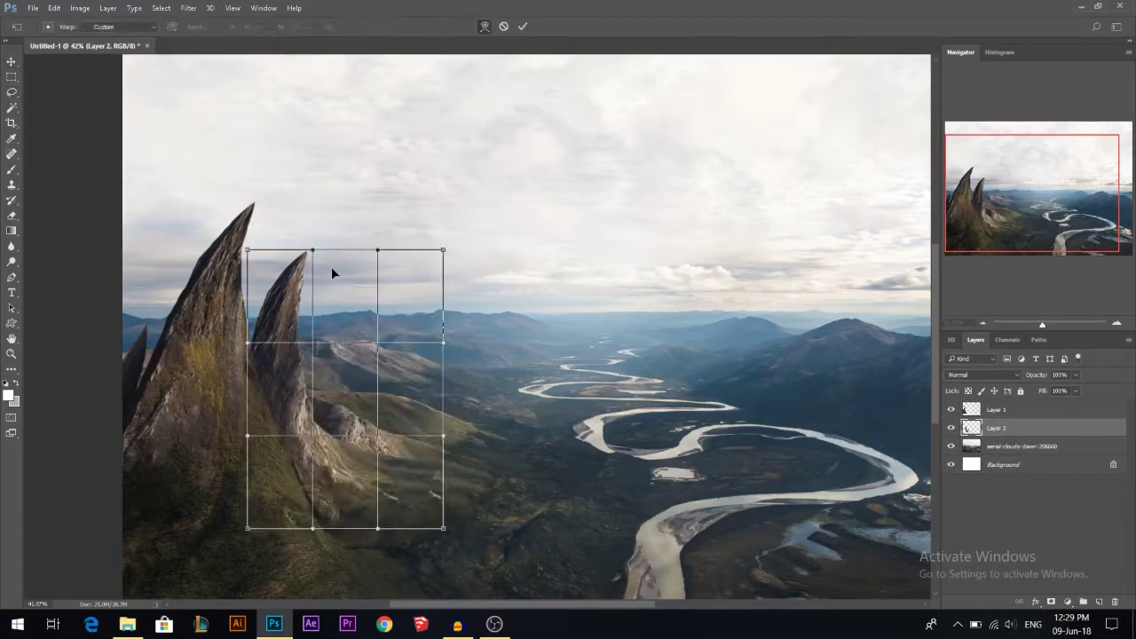
drag(312, 259, 350, 258)
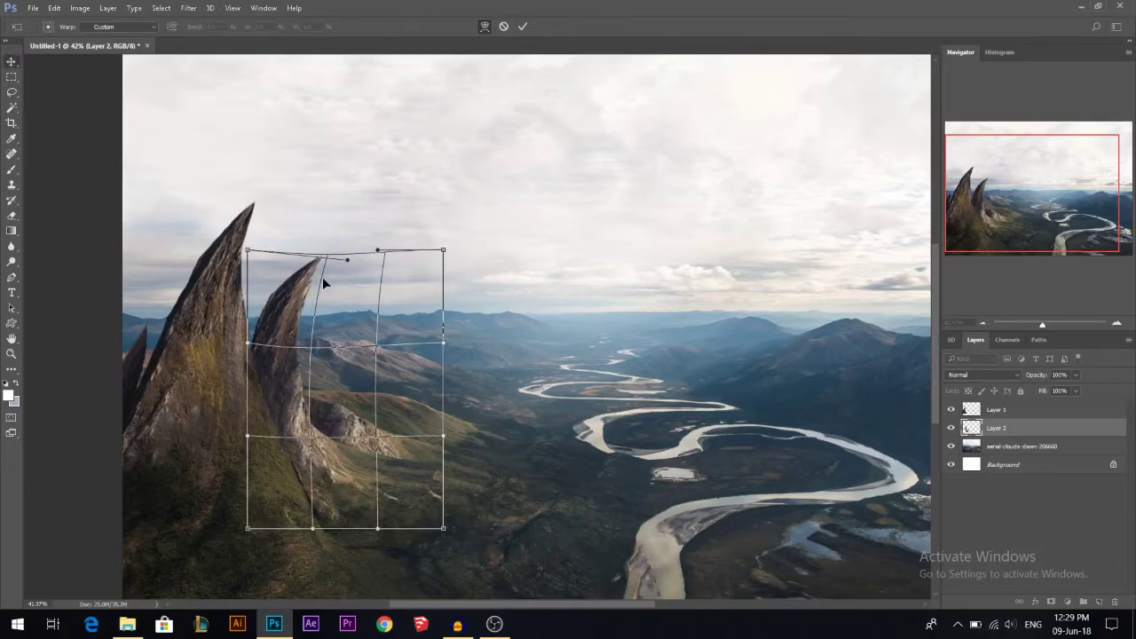
key(Return)
Warp Layer 1 to stretch the left spire's tip upward and to the right
click(248, 277)
key(ctrl+t)
right_click(225, 287)
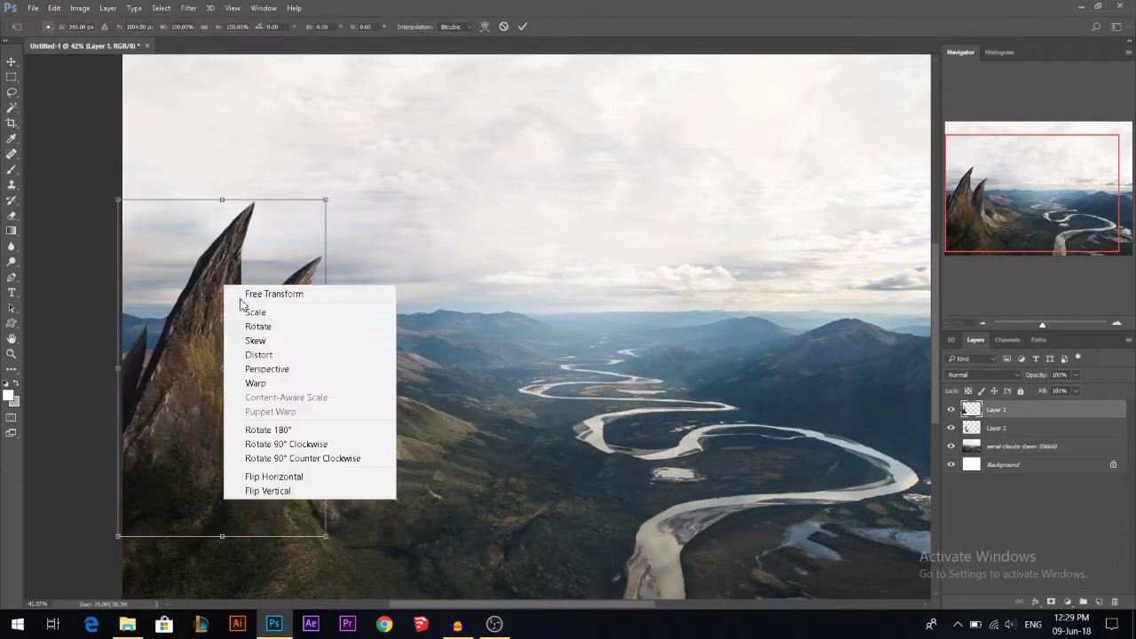
click(256, 384)
drag(259, 197, 271, 184)
key(Return)
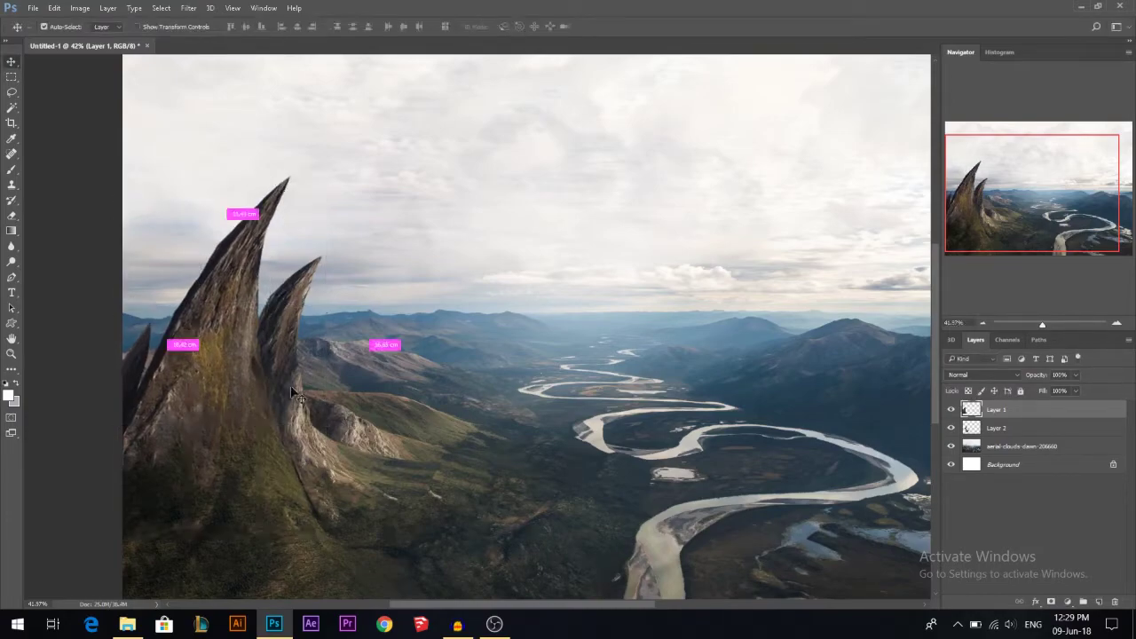
Warp Layer 1 again, pulling its lower-right corner outward to widen the base of the left spire
key(ctrl+t)
right_click(252, 425)
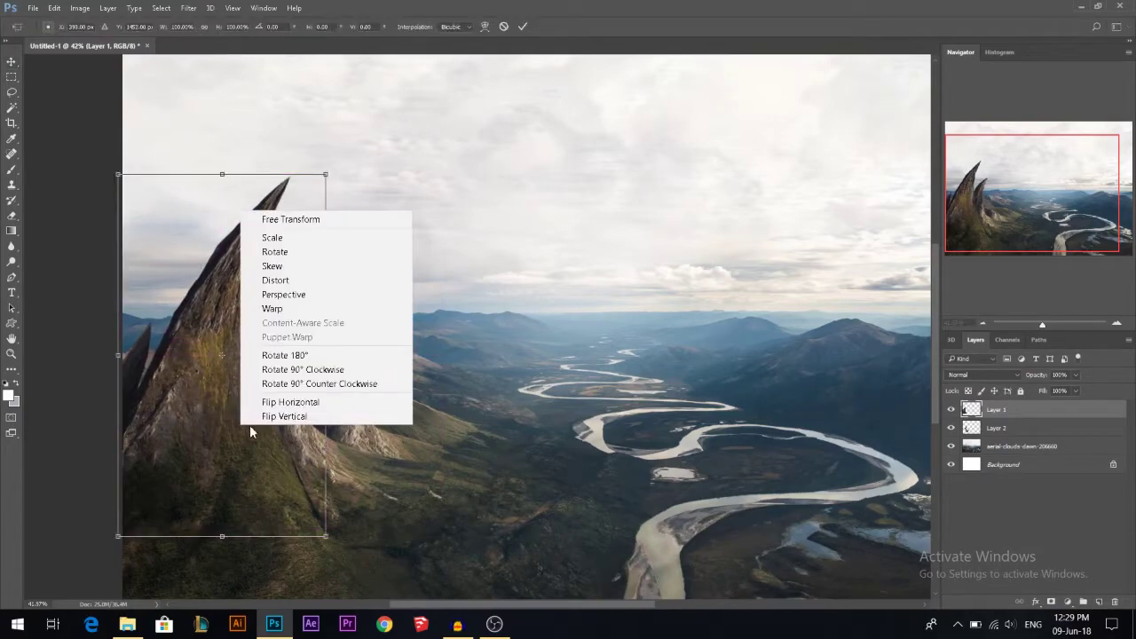
click(285, 322)
drag(327, 539, 369, 547)
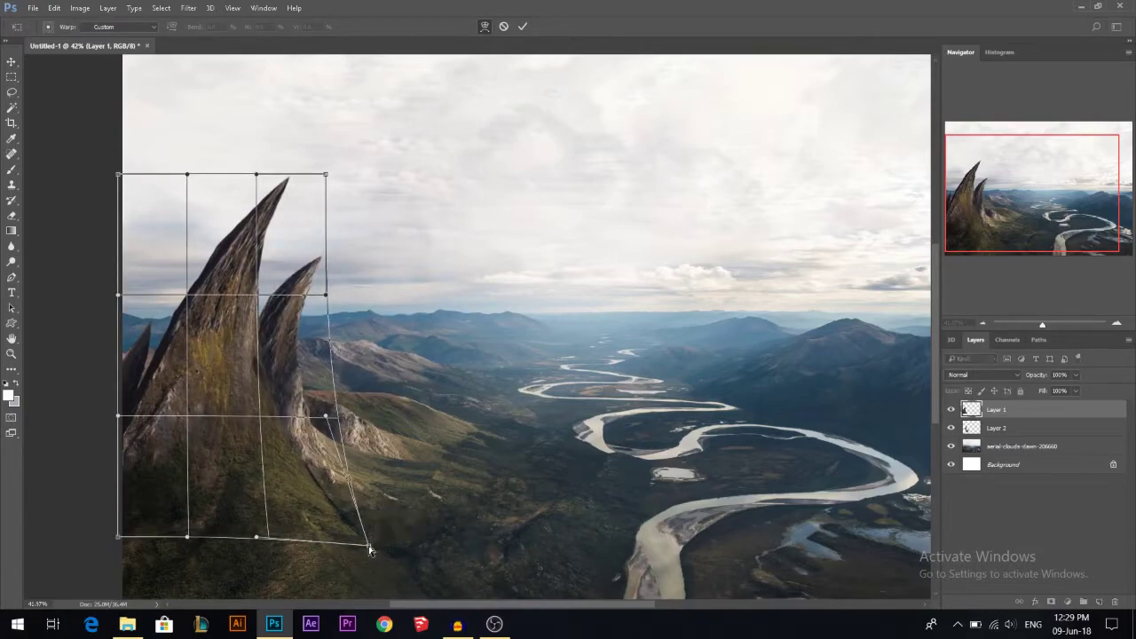
key(Return)
Merge Layer 1 and Layer 2 into a single layer and add a layer mask to it
key(ctrl+0)
scroll(377, 277, down, 2)
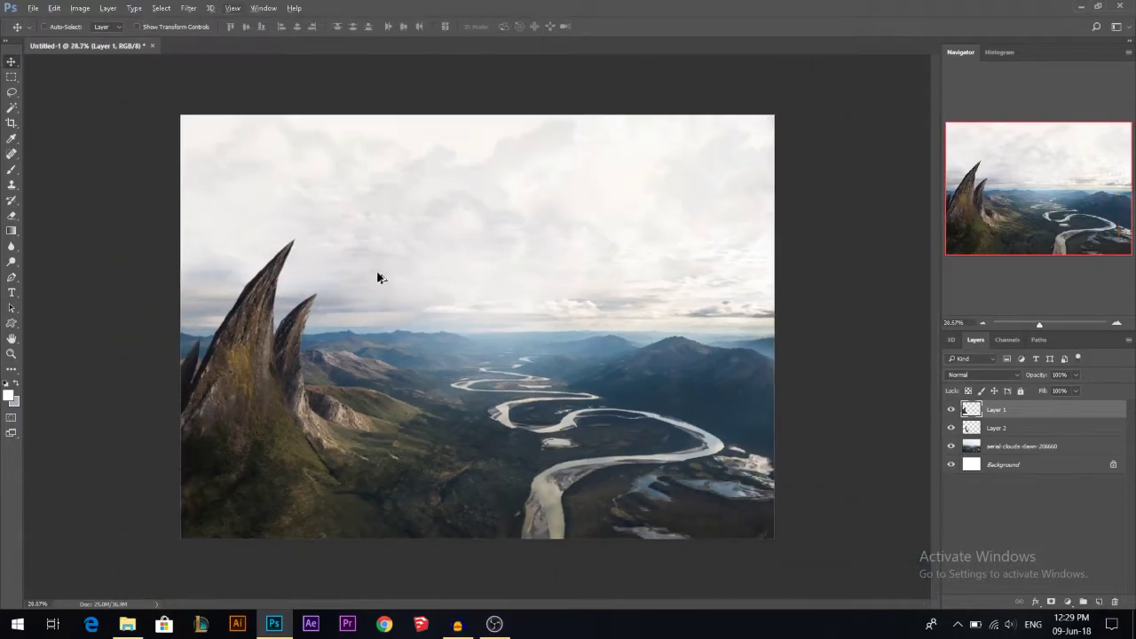
scroll(263, 470, up, 3)
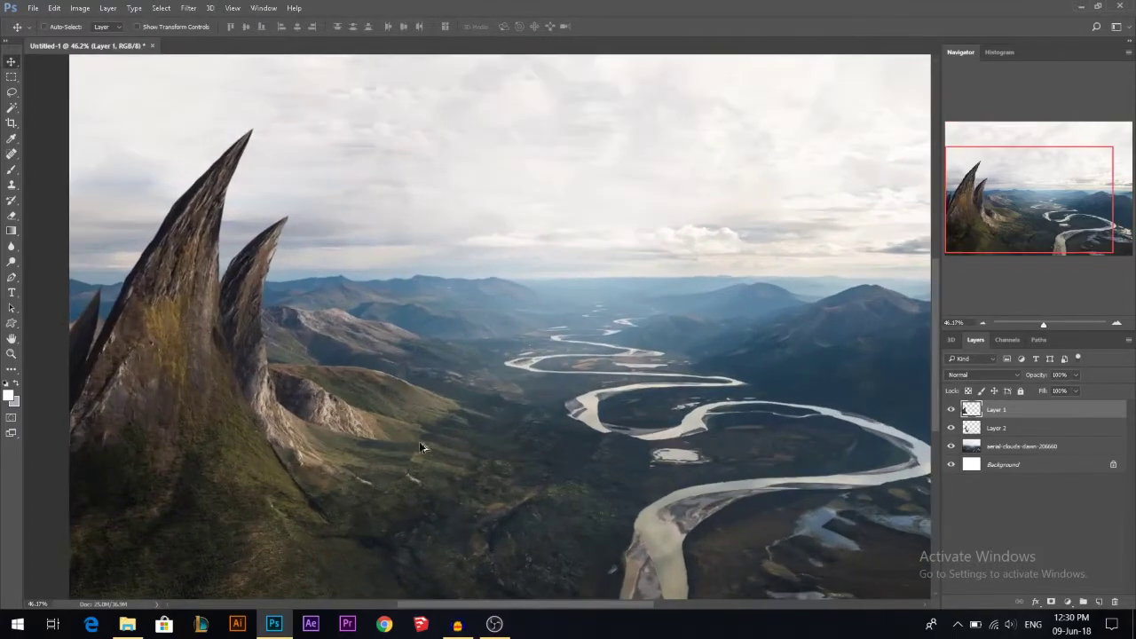
shift+click(1006, 429)
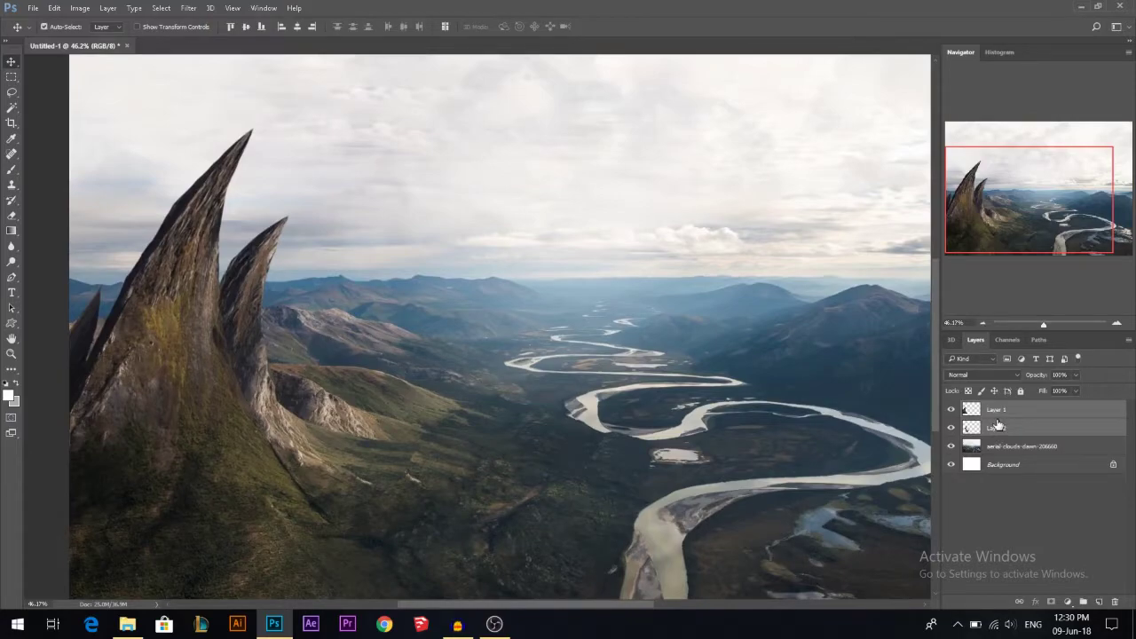
key(ctrl+e)
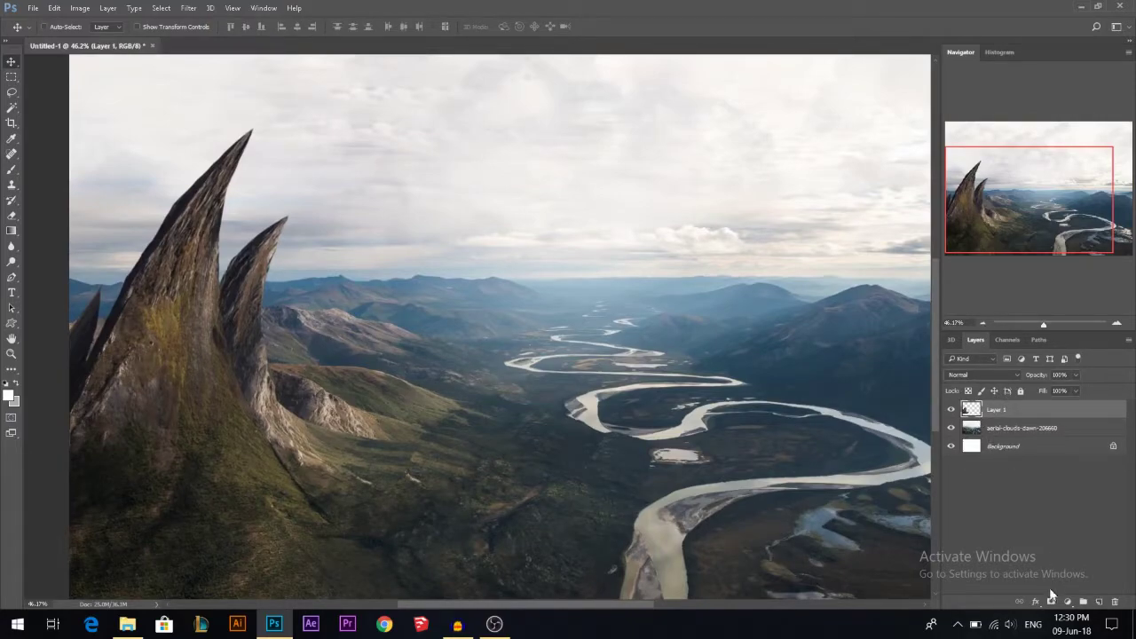
click(1050, 603)
Paint black on the layer mask with a soft brush at 35% opacity to blend the spires' base into the valley
scroll(634, 299, down, 2)
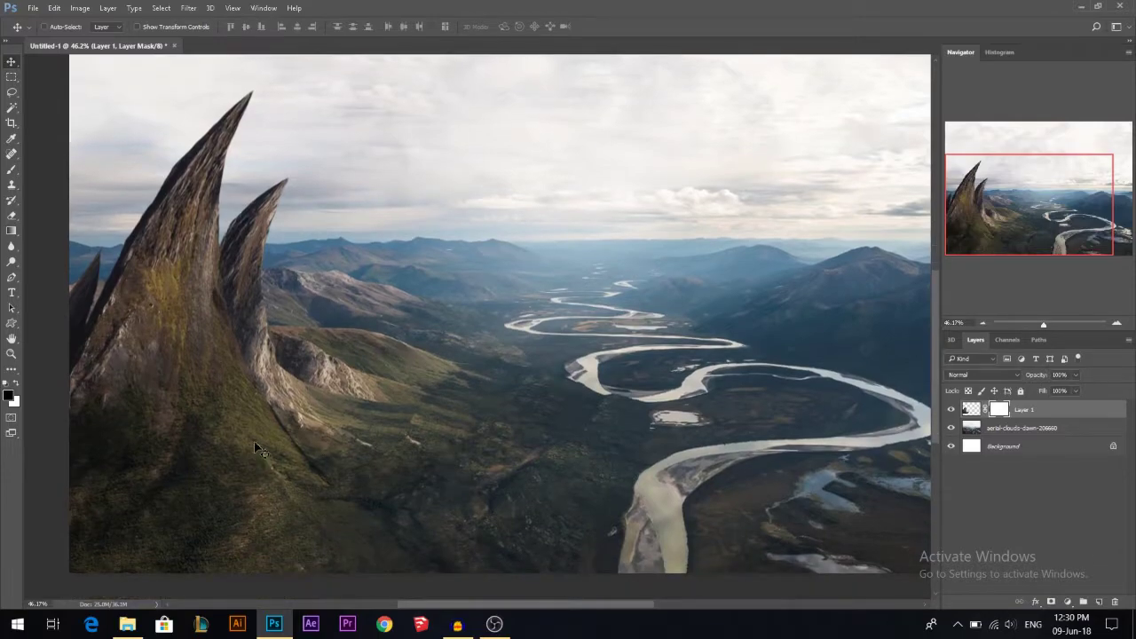
click(13, 170)
drag(207, 29, 217, 30)
drag(288, 449, 262, 450)
drag(414, 403, 401, 401)
click(360, 408)
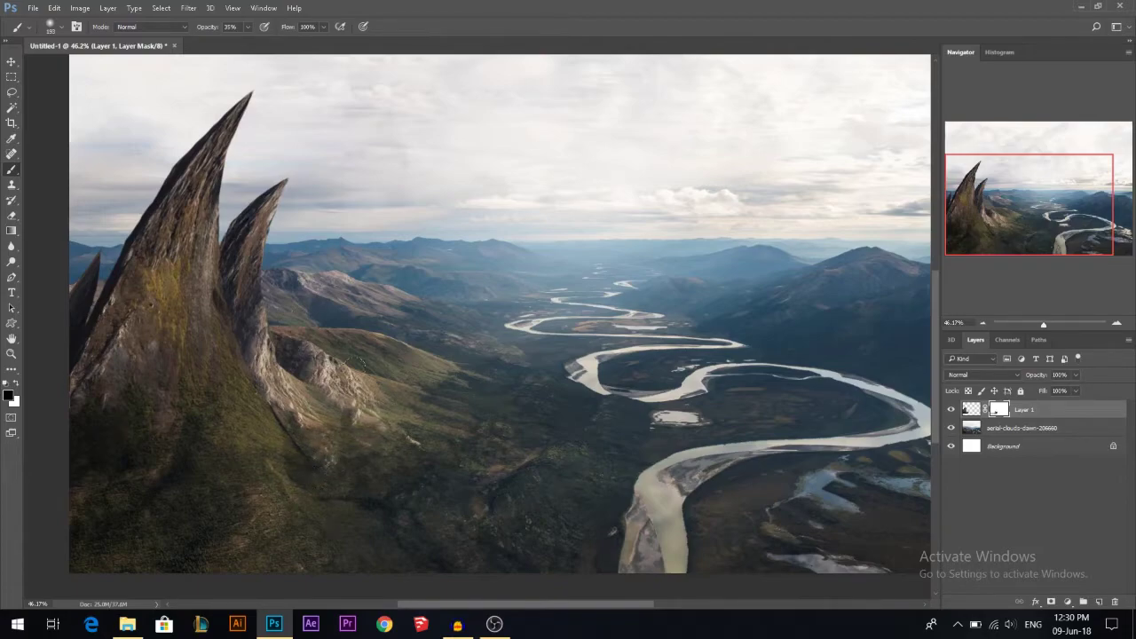
click(12, 61)
Lasso the area around the right spire and lock the transparent pixels of Layer 1
scroll(217, 252, down, 1)
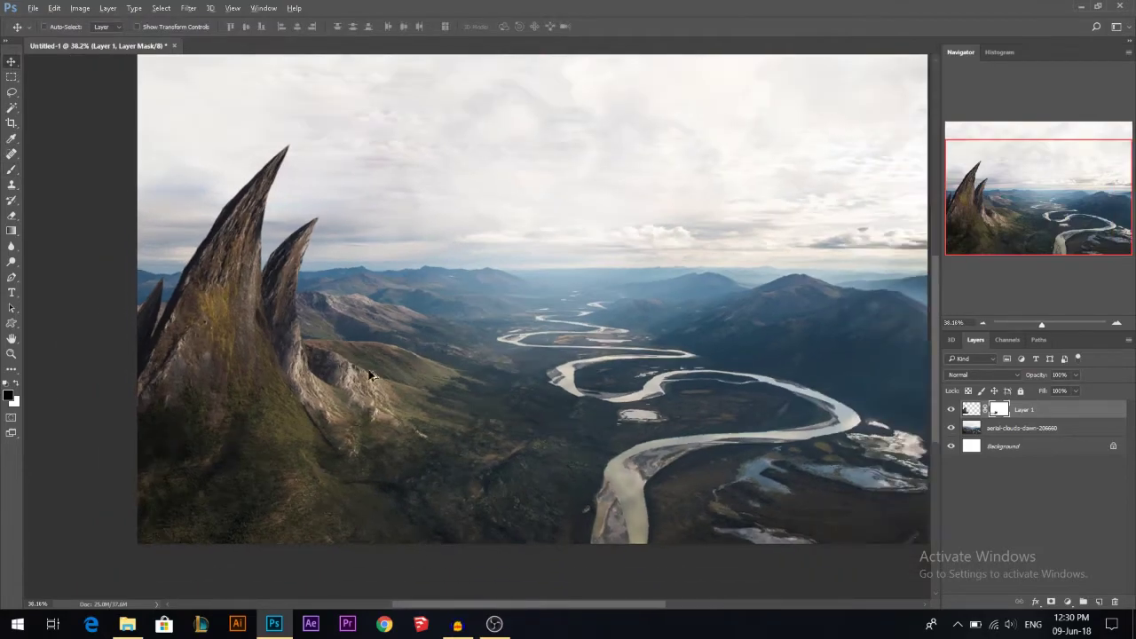
scroll(247, 293, up, 3)
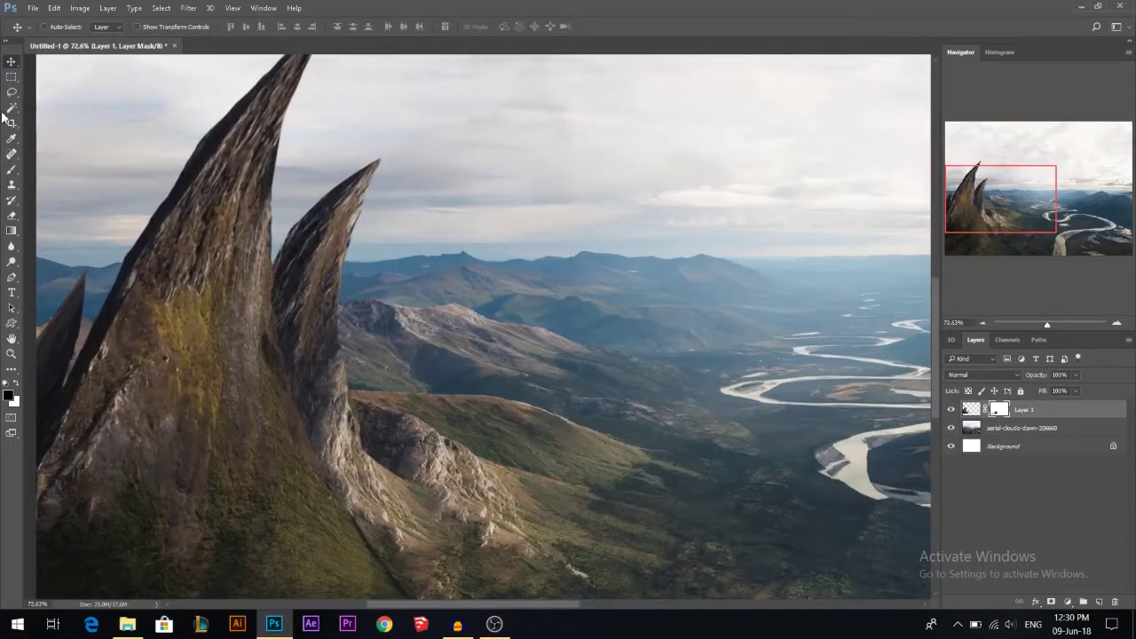
click(11, 92)
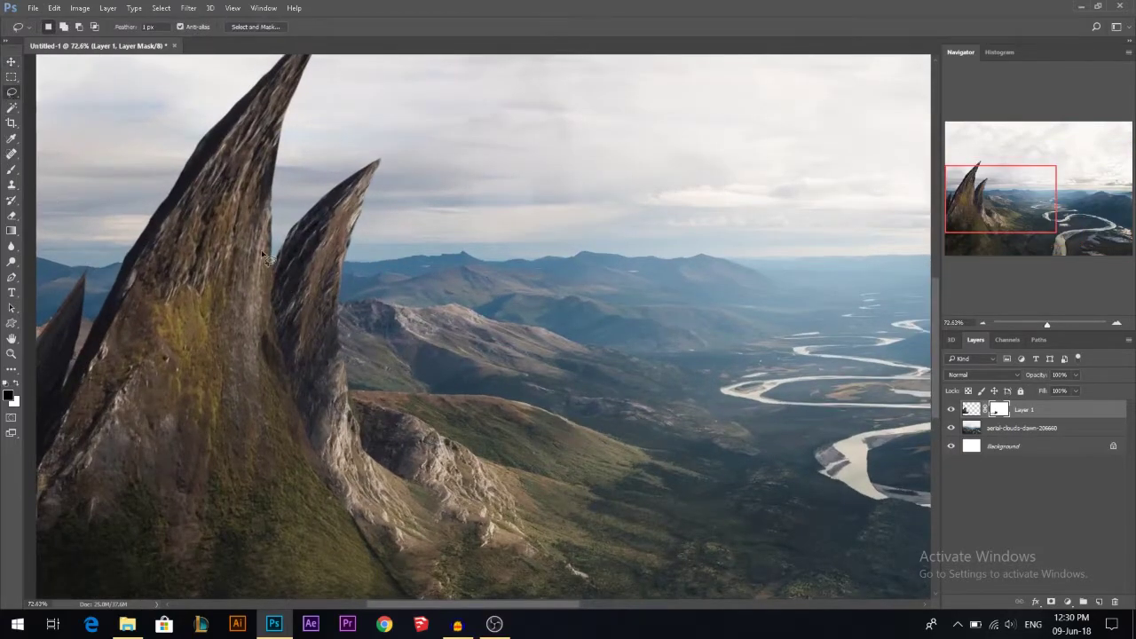
mouse_move(273, 260)
mouse_down()
mouse_move(297, 415)
mouse_move(330, 482)
mouse_move(355, 511)
mouse_move(448, 531)
mouse_move(557, 152)
mouse_move(474, 99)
mouse_move(313, 182)
mouse_up()
scroll(266, 355, down, 2)
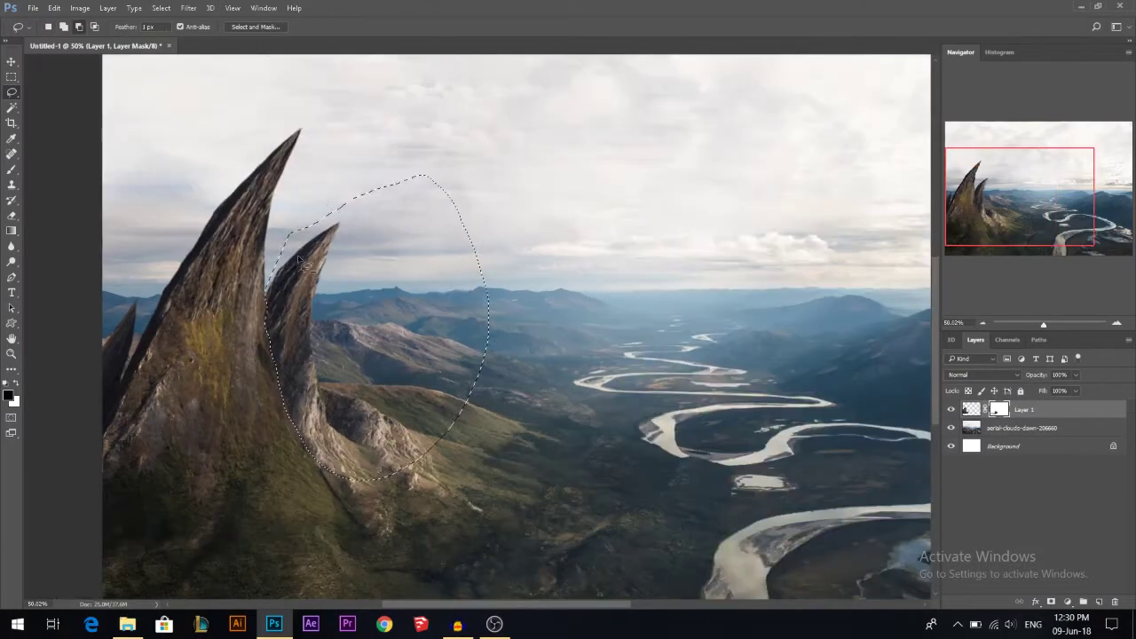
click(973, 405)
click(968, 391)
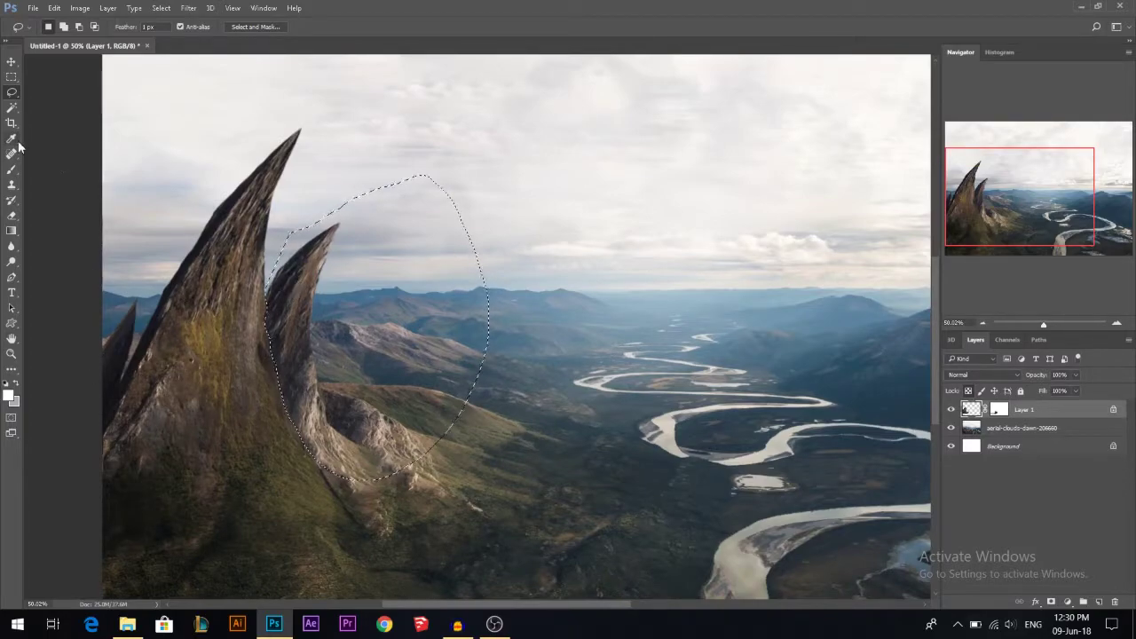
Brush a faint light-grey haze over the right spire inside the selection, using 5% opacity
click(11, 169)
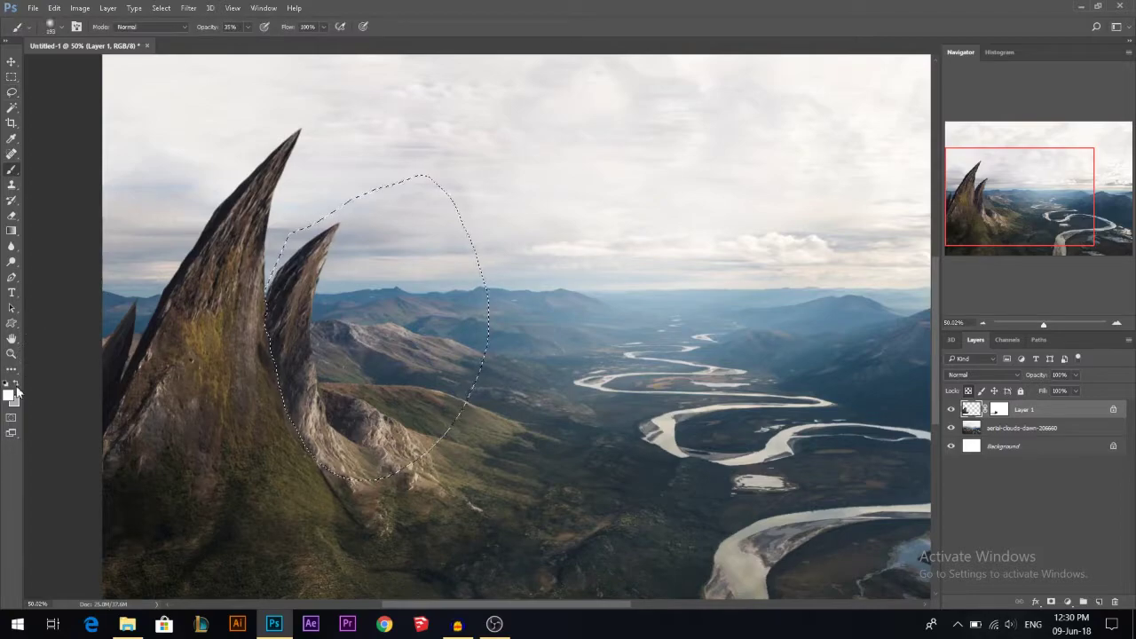
mouse_move(236, 394)
mouse_down()
mouse_move(288, 467)
mouse_move(203, 342)
mouse_move(209, 391)
mouse_up()
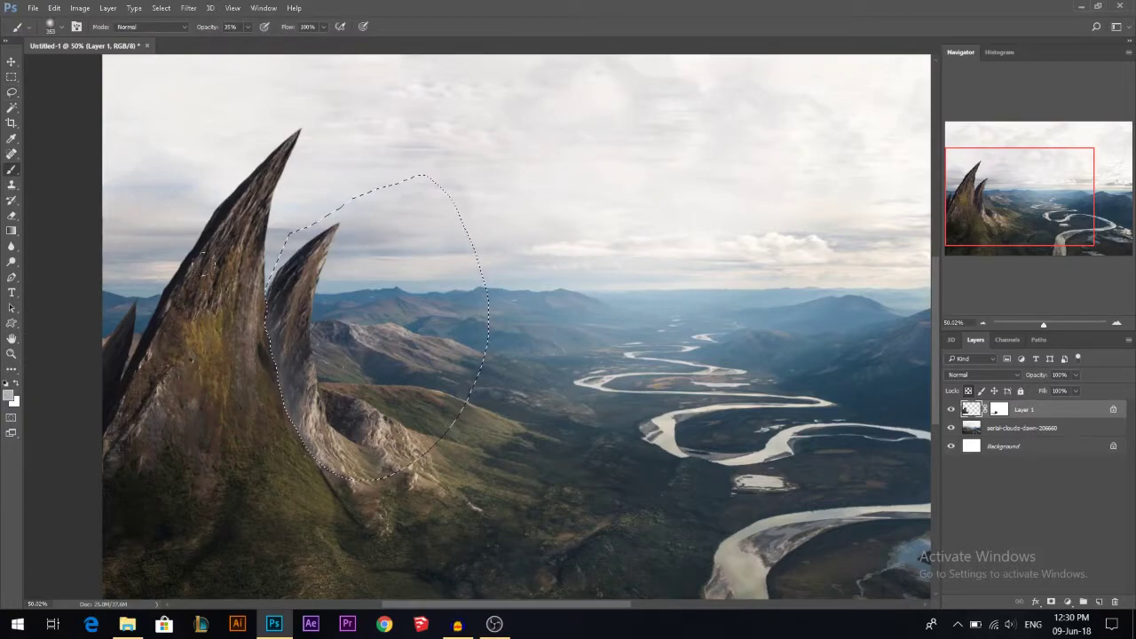
key(ctrl+z)
click(225, 26)
key(Return)
mouse_move(296, 489)
alt+mouse_down()
mouse_move(278, 482)
mouse_move(322, 468)
alt+mouse_up()
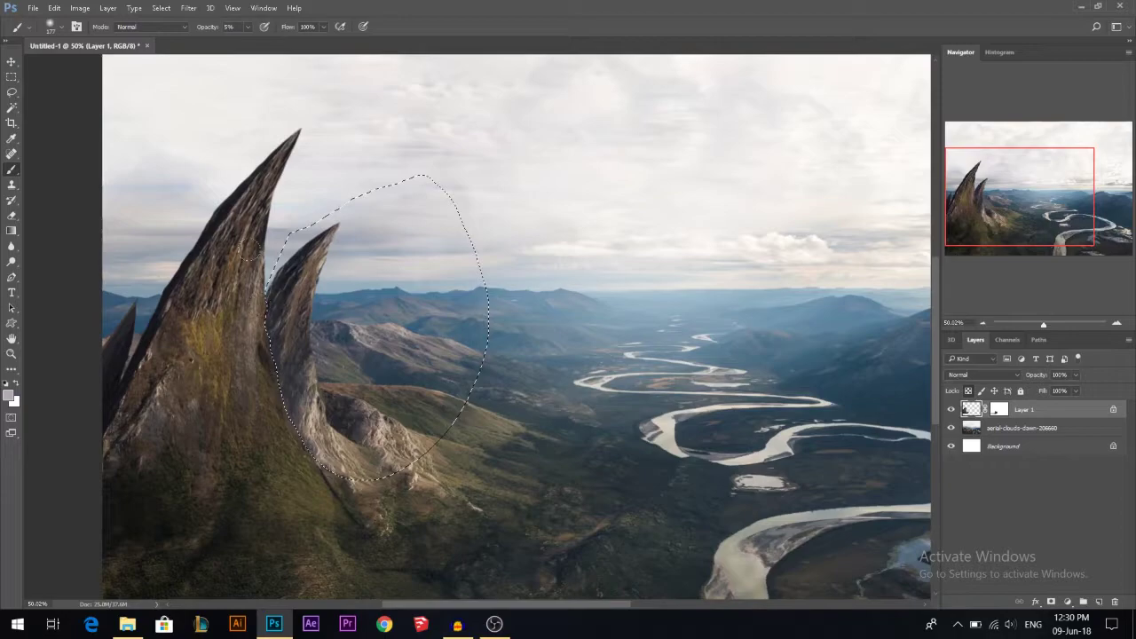
Restore the default black and white colors and clear the selection around the right spire
scroll(387, 480, down, 3)
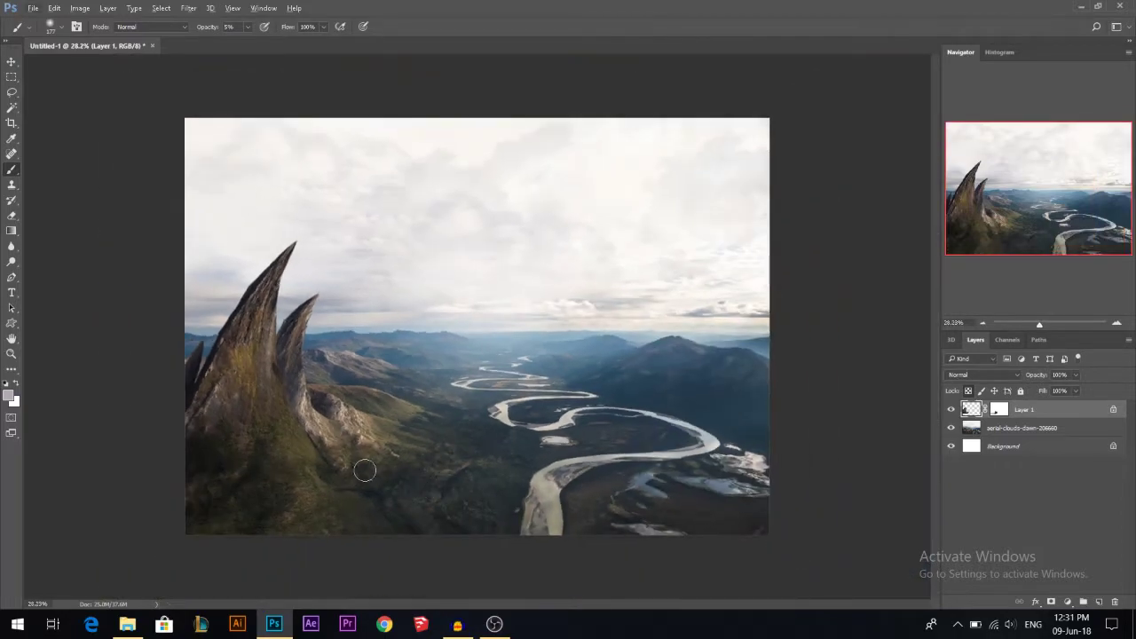
scroll(307, 380, up, 3)
key(ctrl+shift+d)
click(7, 384)
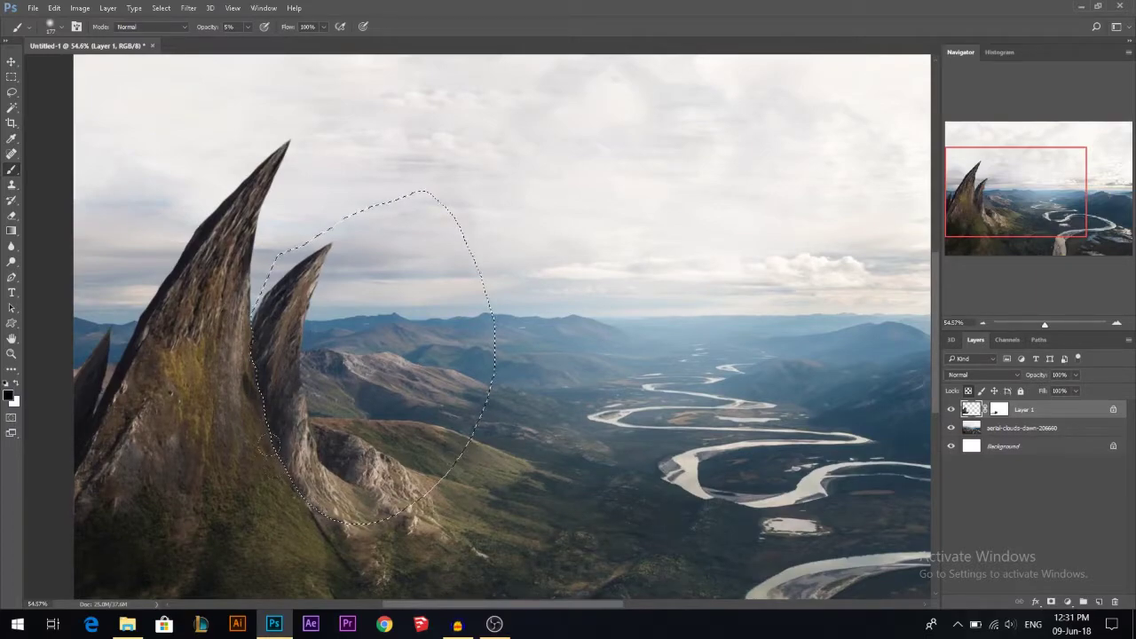
key(ctrl+d)
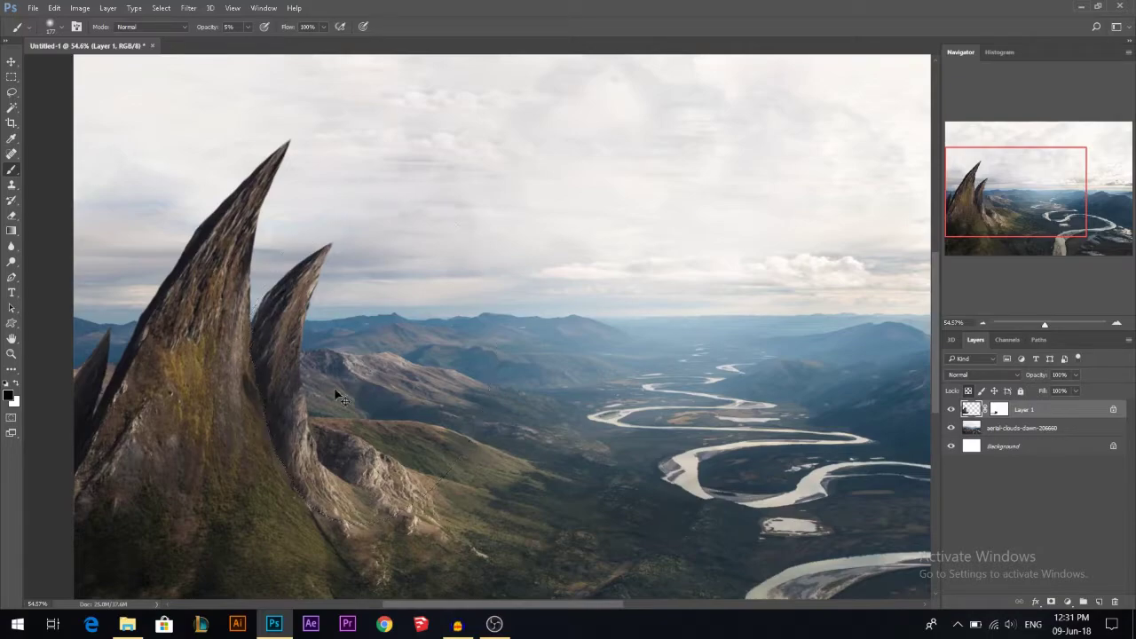
scroll(411, 327, down, 3)
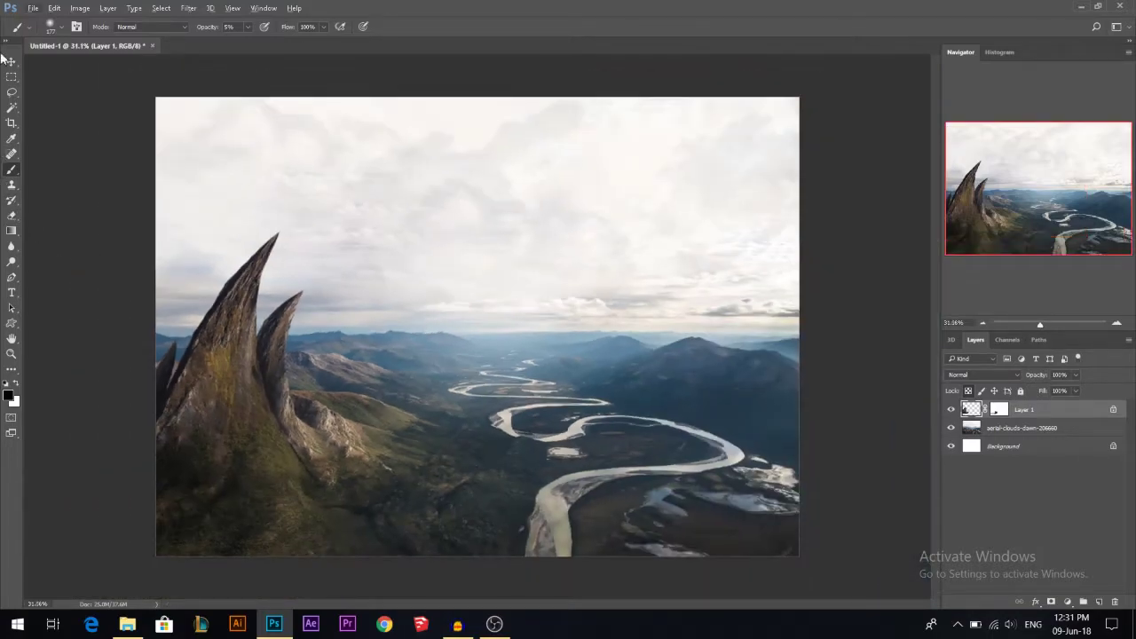
Select the aerial-clouds-dawn-206660 layer and lasso the dark mountain on the river's right side, extending the selection up to its ridge
click(12, 62)
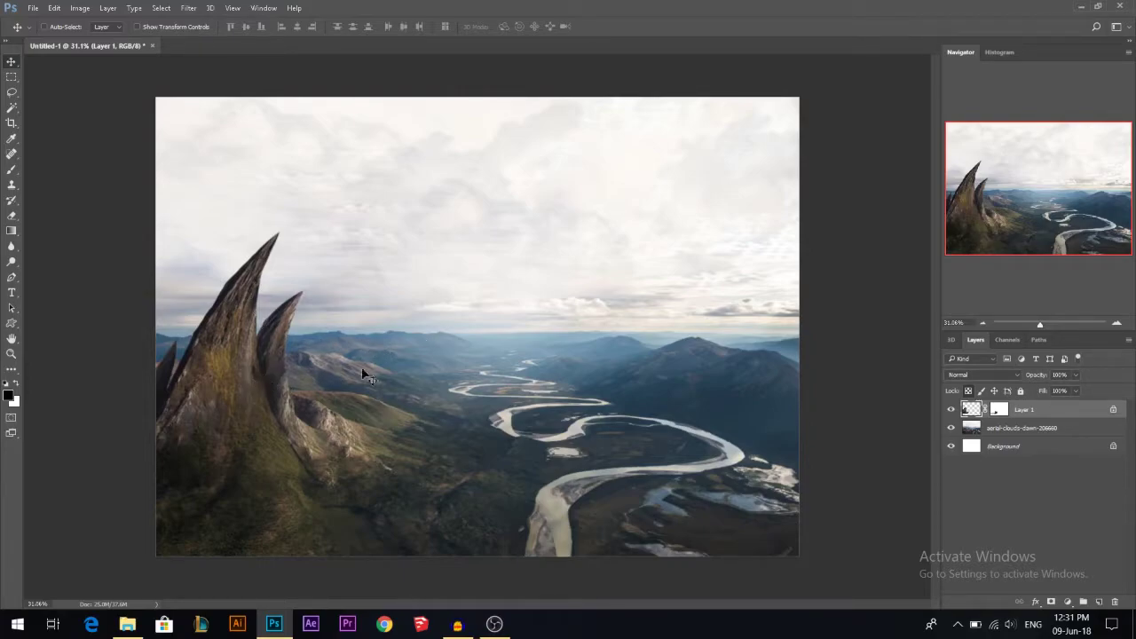
scroll(561, 427, up, 2)
ctrl+click(763, 373)
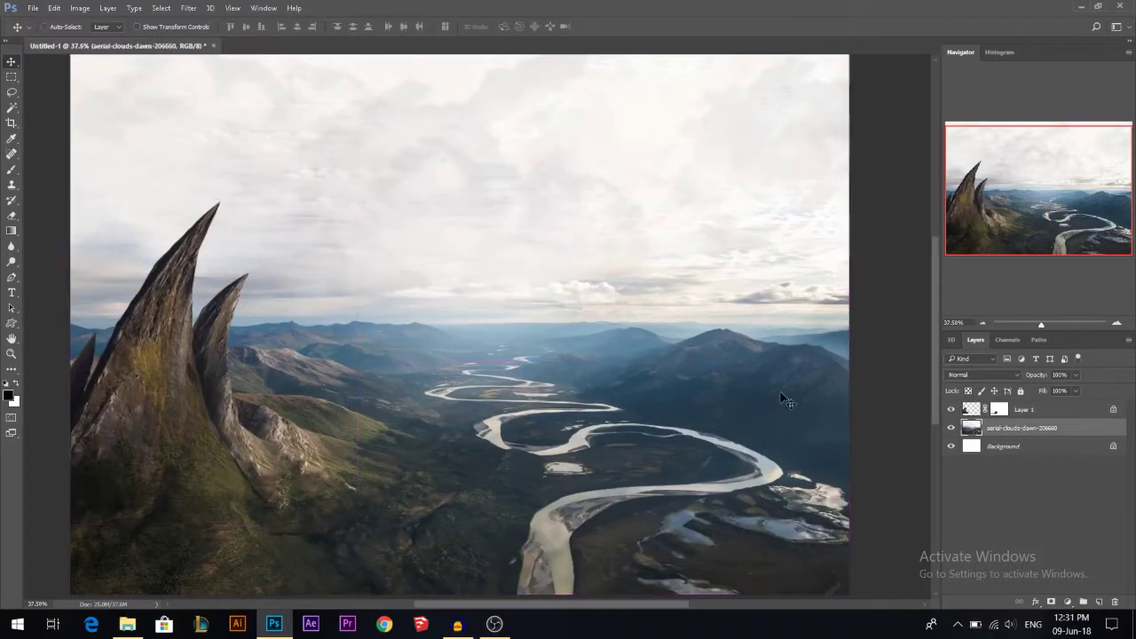
scroll(785, 406, up, 1)
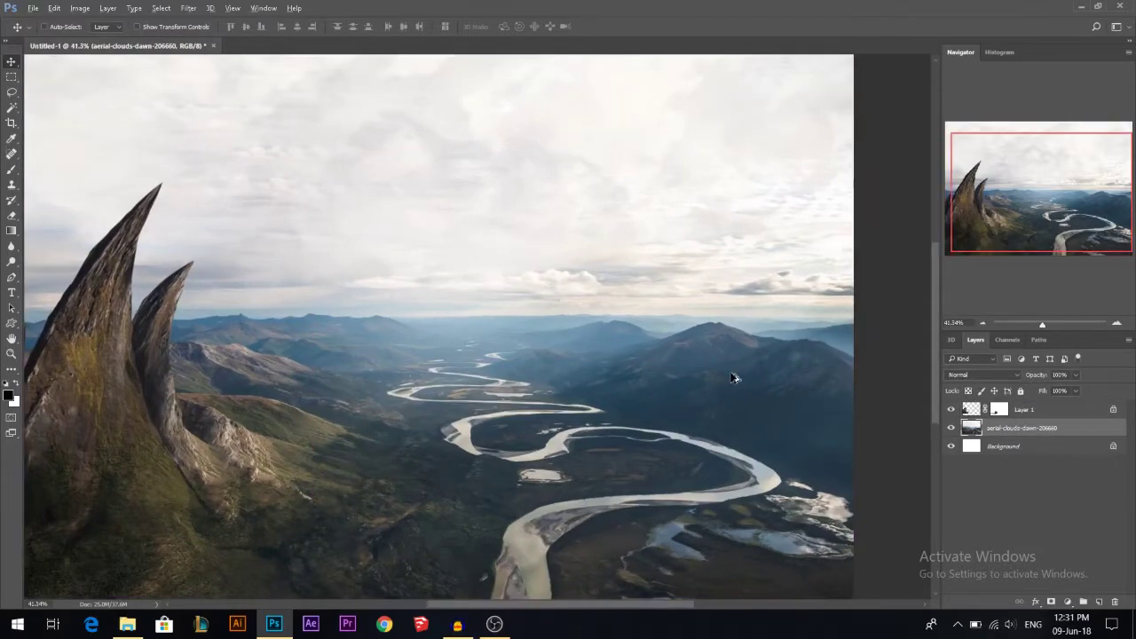
click(12, 92)
mouse_move(561, 391)
mouse_down()
mouse_move(715, 335)
mouse_move(835, 351)
mouse_move(877, 406)
mouse_move(786, 435)
mouse_move(583, 436)
mouse_move(577, 426)
mouse_up()
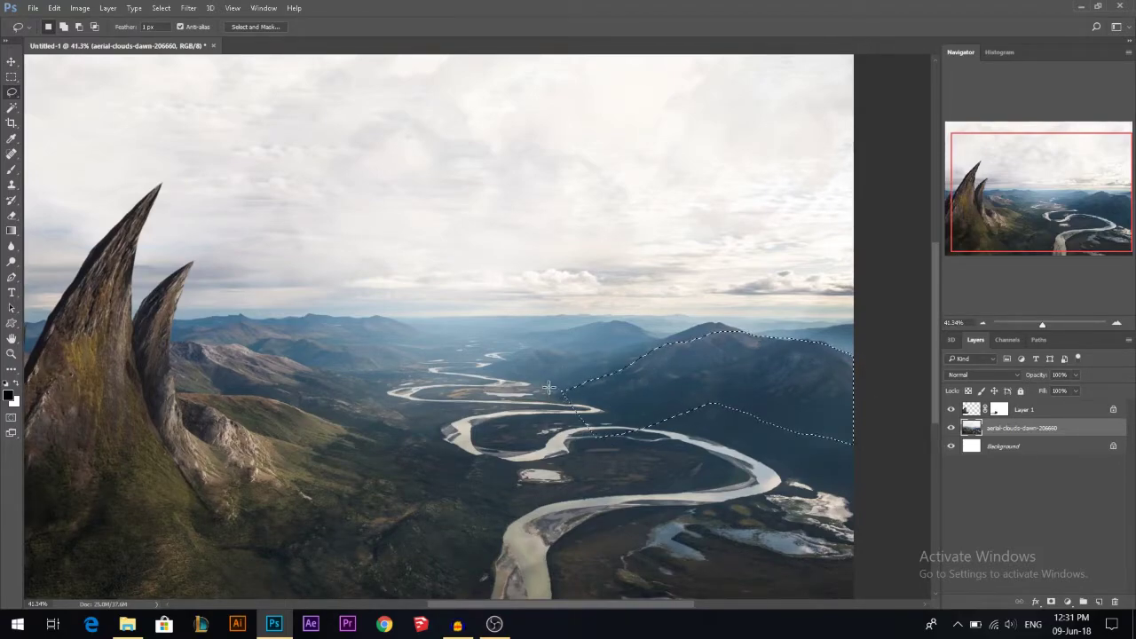
mouse_move(548, 388)
mouse_down()
mouse_move(699, 325)
mouse_move(764, 348)
mouse_up()
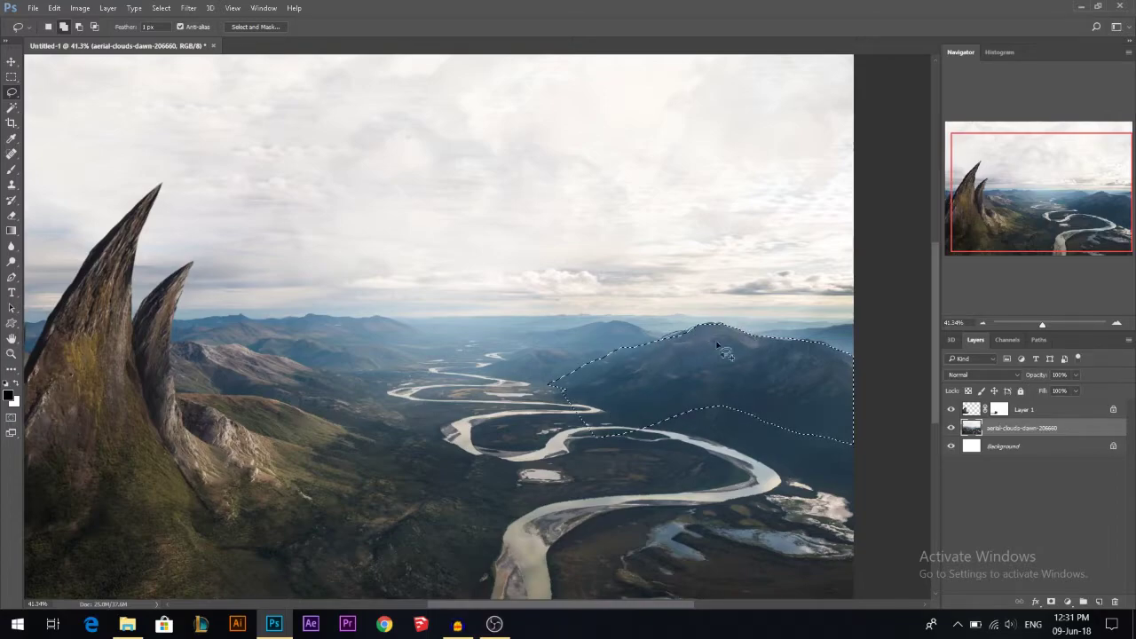
Trim the selection along the right mountain's ridge and copy the selected area to a new layer
scroll(730, 382, up, 6)
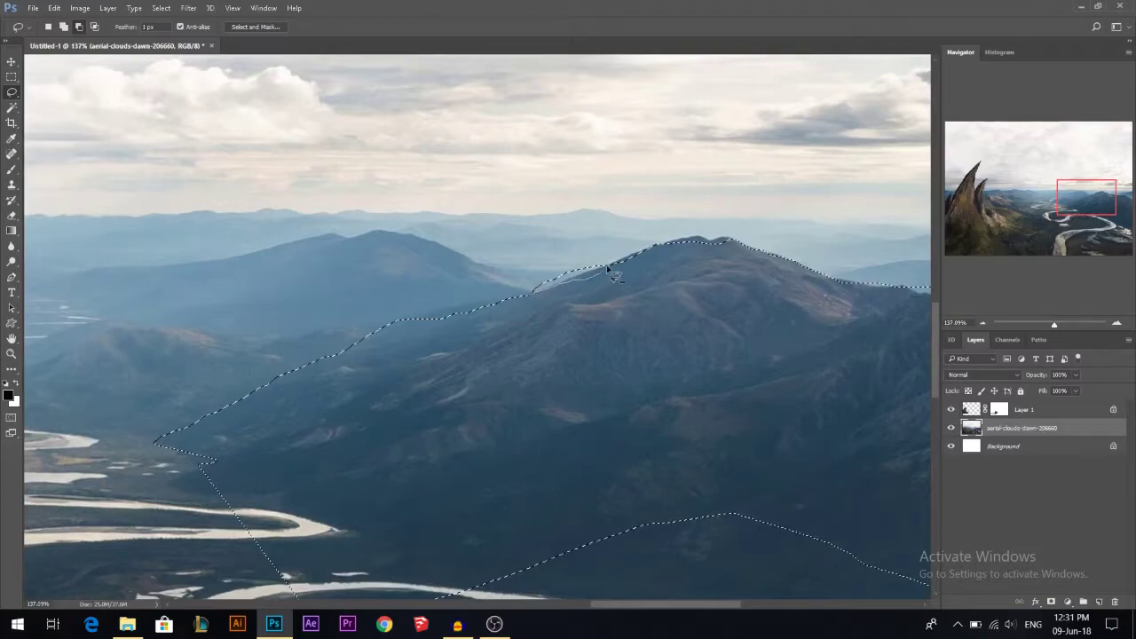
scroll(569, 360, down, 3)
scroll(570, 363, down, 6)
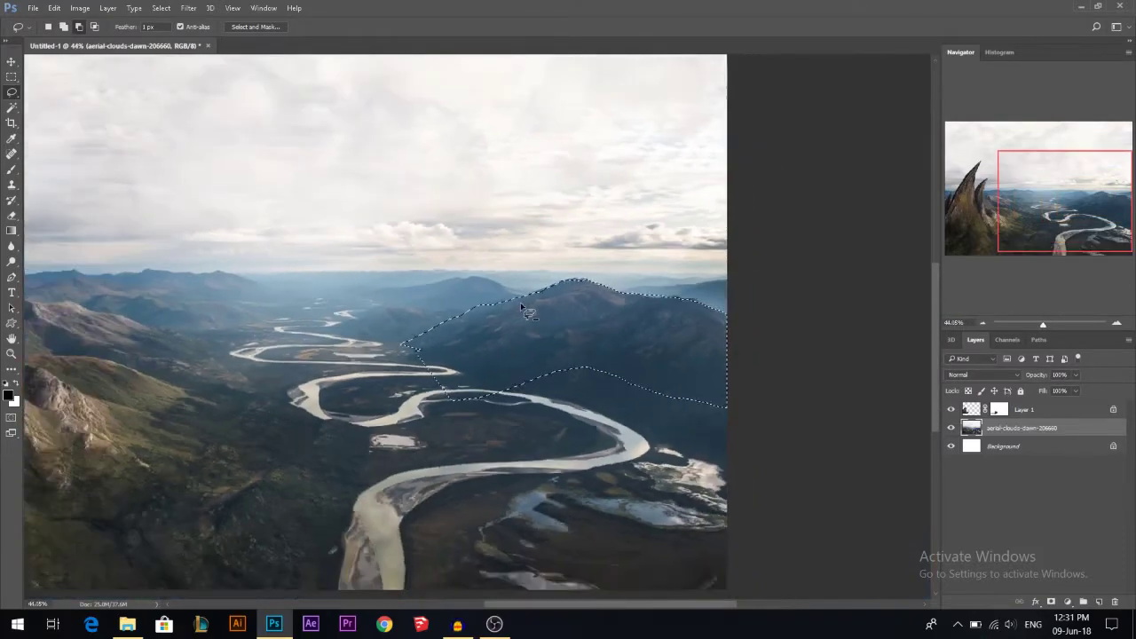
key(ctrl+j)
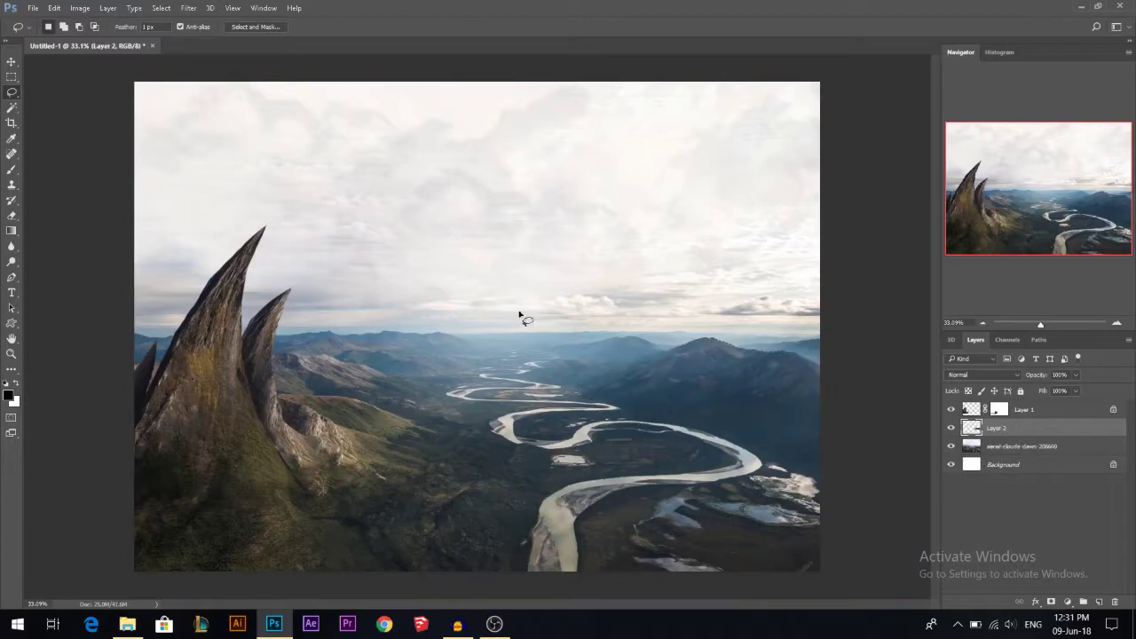
Warp the copied right mountain on Layer 2 upward into a tall, steep peak rising well above the horizon
key(ctrl+t)
right_click(705, 374)
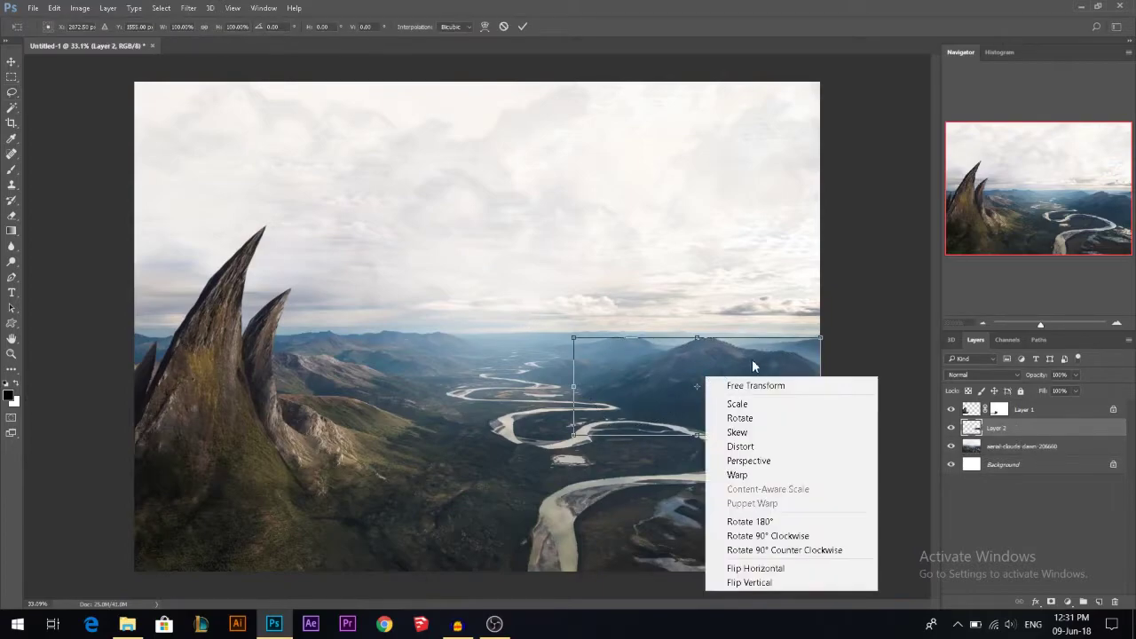
click(748, 472)
drag(682, 346, 679, 188)
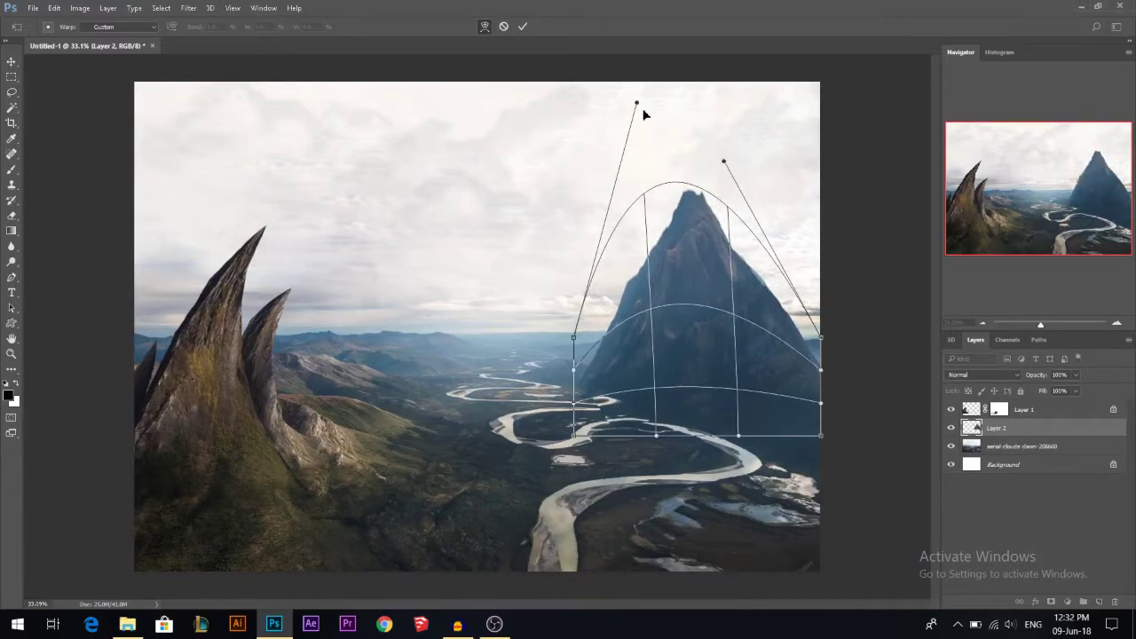
drag(634, 103, 599, 97)
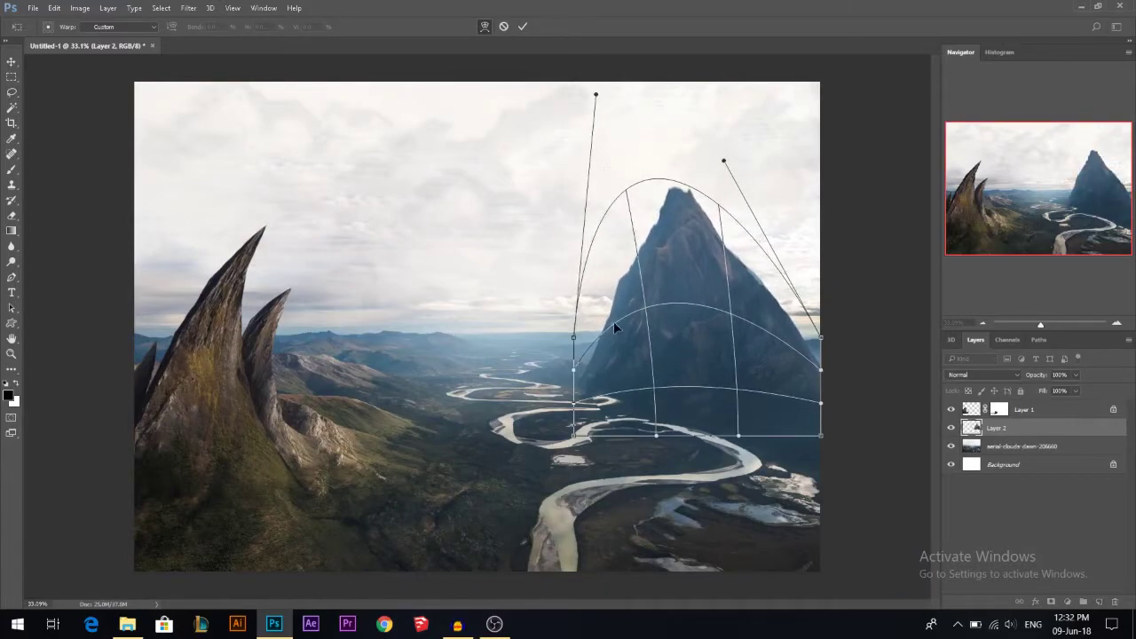
Pull the peak's left slope inward, fit its lower edges to the valley with the warp mesh, and apply the warp
drag(614, 321, 659, 332)
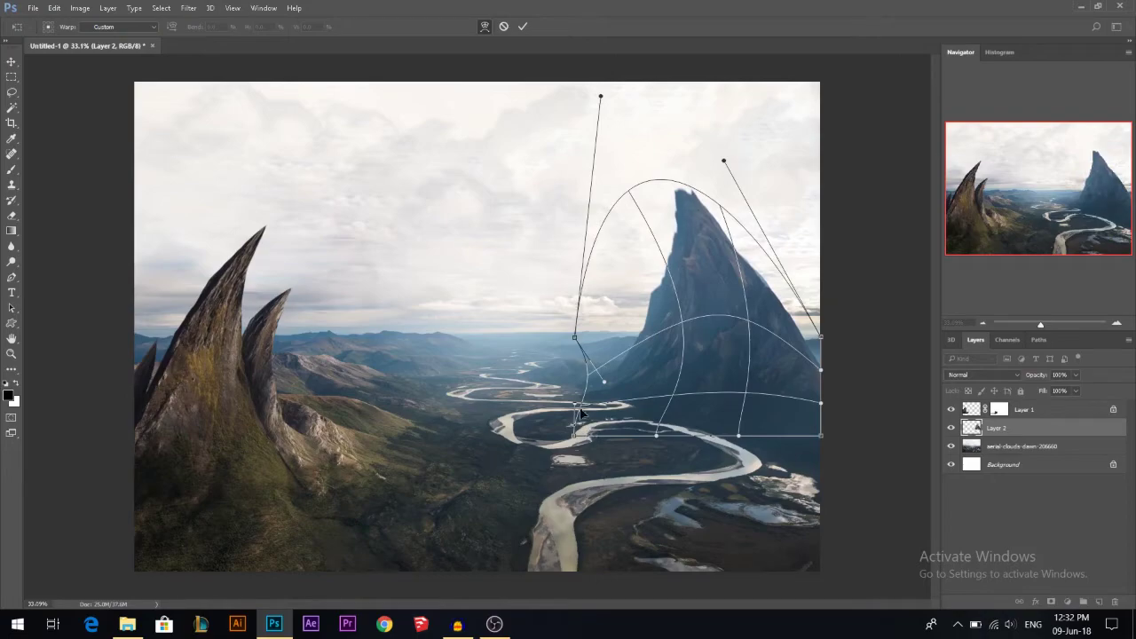
drag(590, 396, 579, 405)
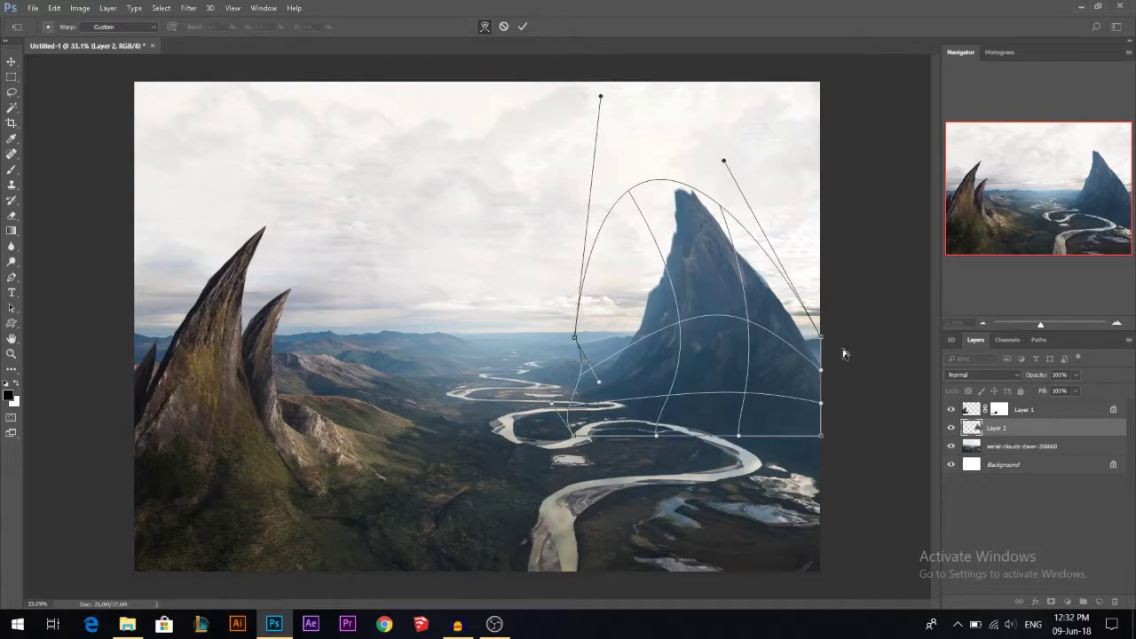
drag(796, 338, 810, 344)
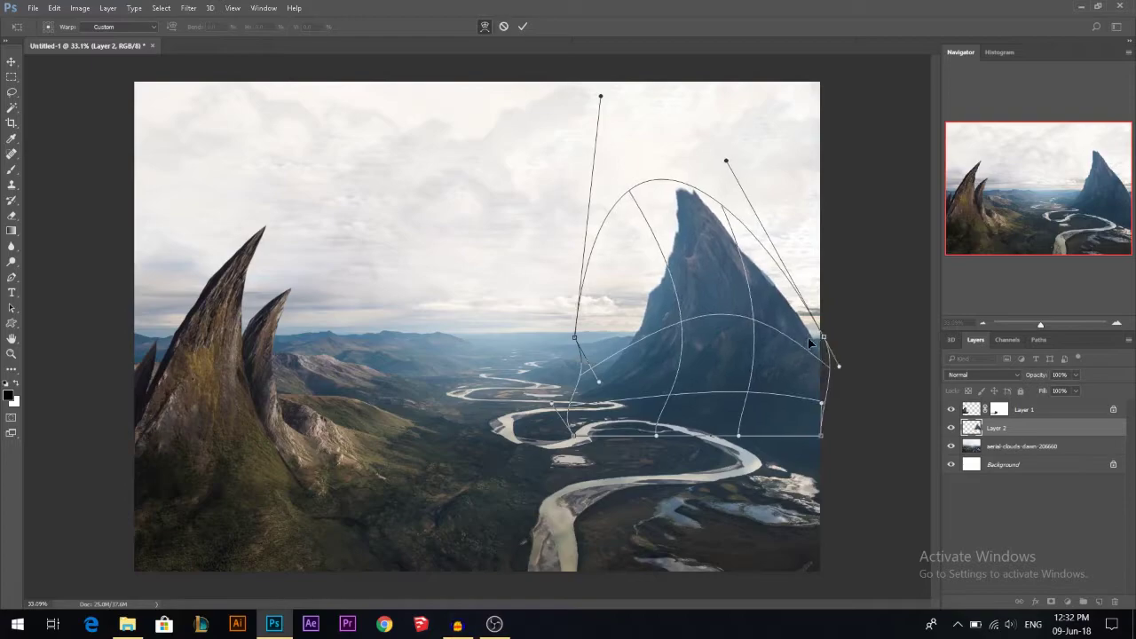
key(Return)
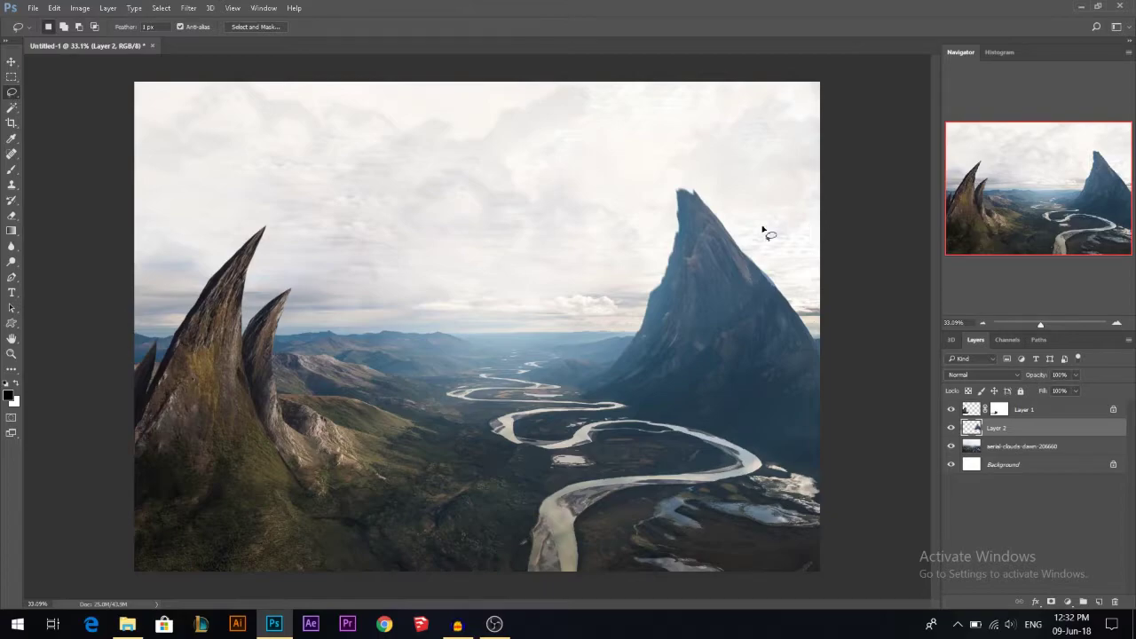
Lasso a wedge out of the peak's upper left side and hide it with an inverted layer mask, splitting the summit into two spires
drag(674, 183, 721, 242)
drag(717, 241, 708, 230)
drag(664, 179, 688, 202)
mouse_move(719, 243)
mouse_down()
mouse_move(729, 287)
mouse_move(705, 266)
mouse_up()
drag(649, 217, 581, 166)
click(1053, 602)
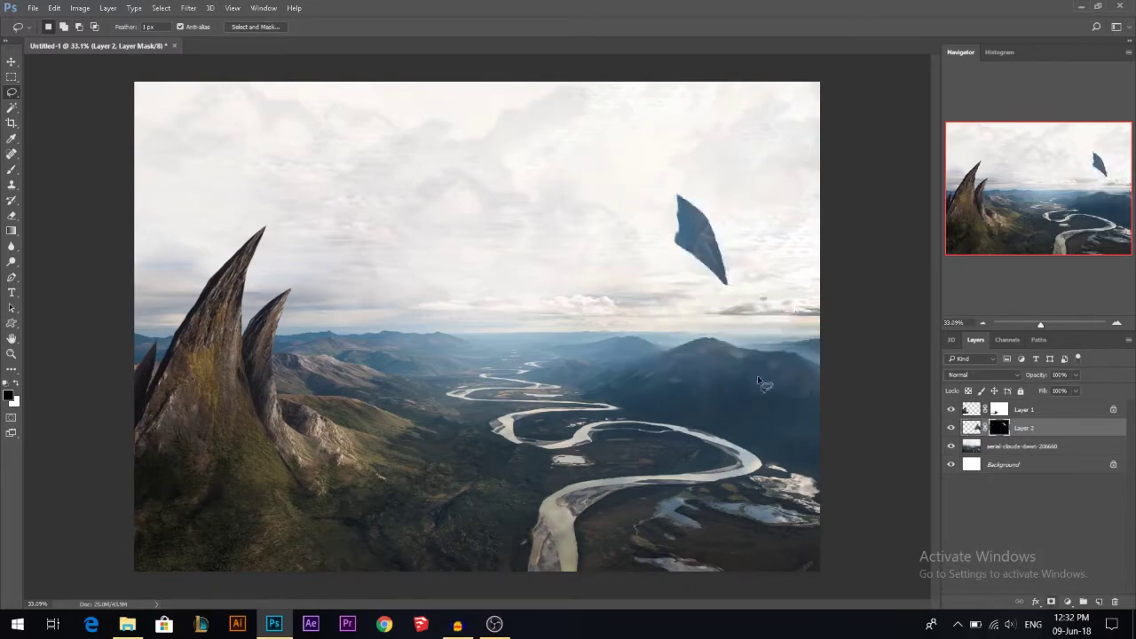
key(ctrl+i)
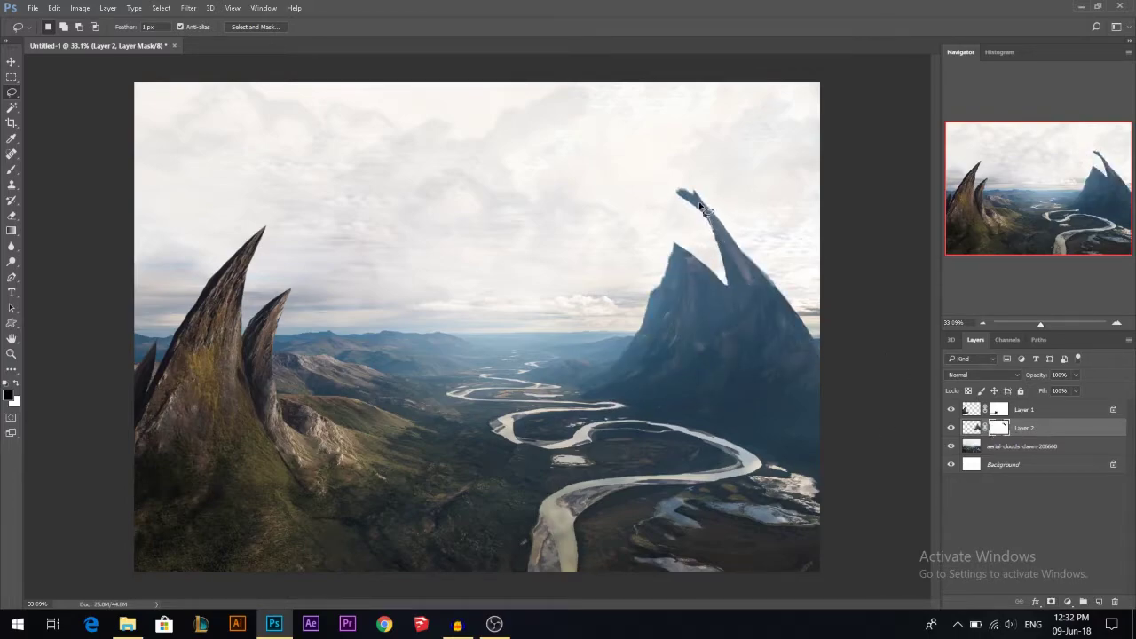
Lasso the excess rock around the taller spire's tip, mask it out, and clear the selection
mouse_move(655, 177)
mouse_down()
mouse_move(642, 177)
mouse_move(702, 222)
mouse_up()
mouse_move(686, 205)
mouse_down()
mouse_move(710, 152)
mouse_move(750, 236)
mouse_up()
key(Delete)
key(ctrl+d)
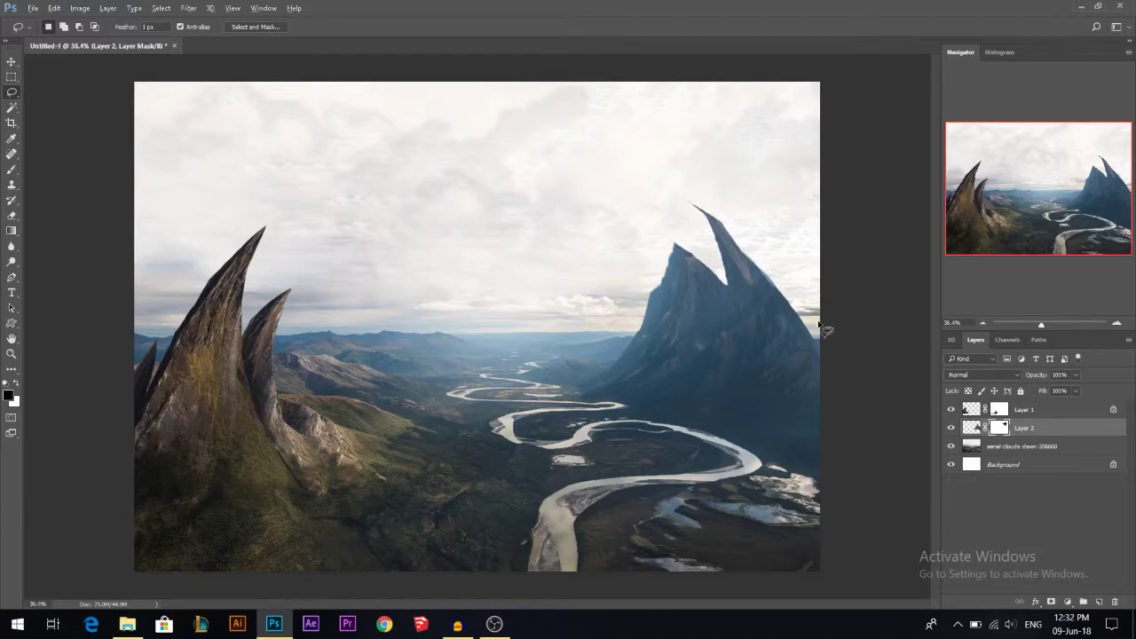
Brush white at 100% opacity on Layer 2's mask to restore rock around the taller spire's tip
scroll(769, 262, up, 3)
scroll(683, 149, up, 2)
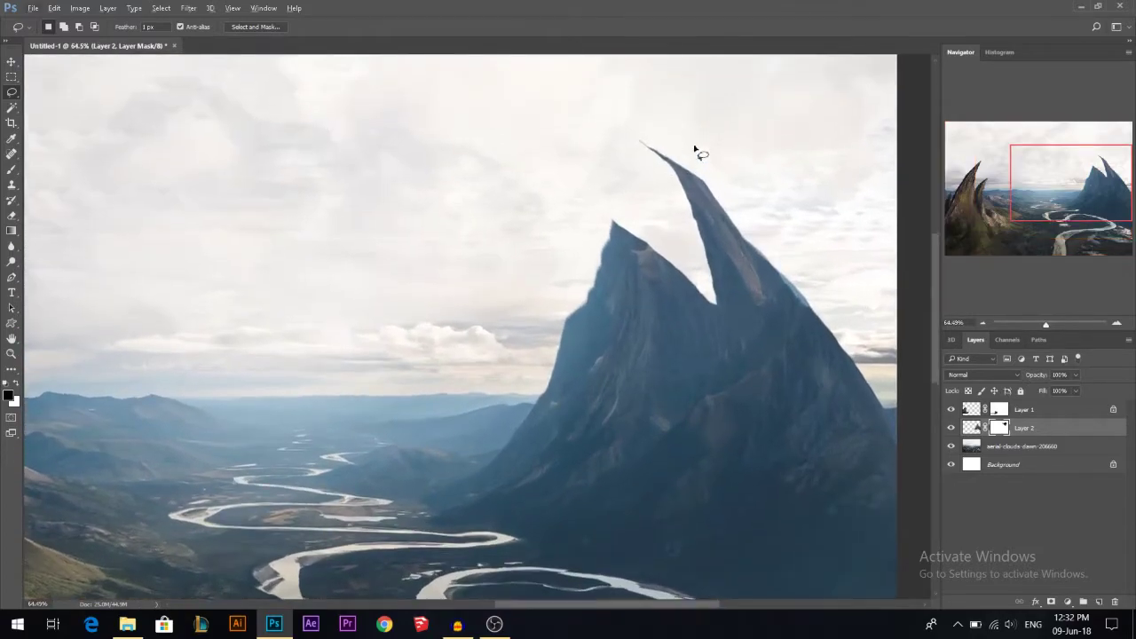
key(b)
right_click(585, 231)
click(619, 339)
alt+right_click(481, 265)
drag(210, 28, 698, 66)
key(x)
drag(705, 202, 623, 139)
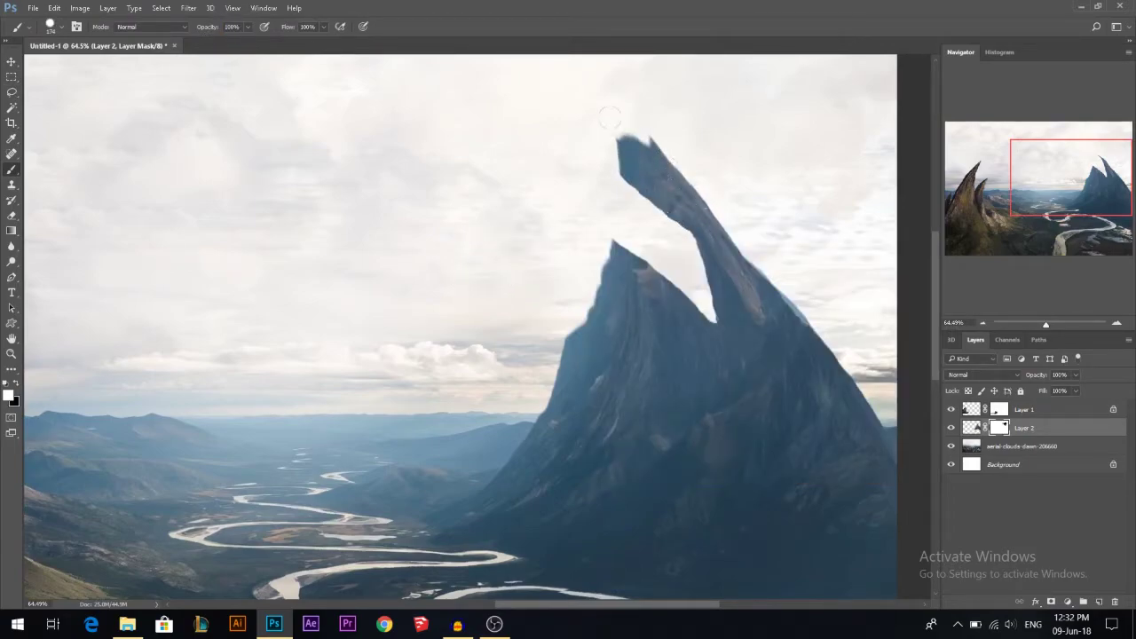
Outline a thin curved horn within the taller spire's upper part using the Polygonal Lasso
right_click(11, 94)
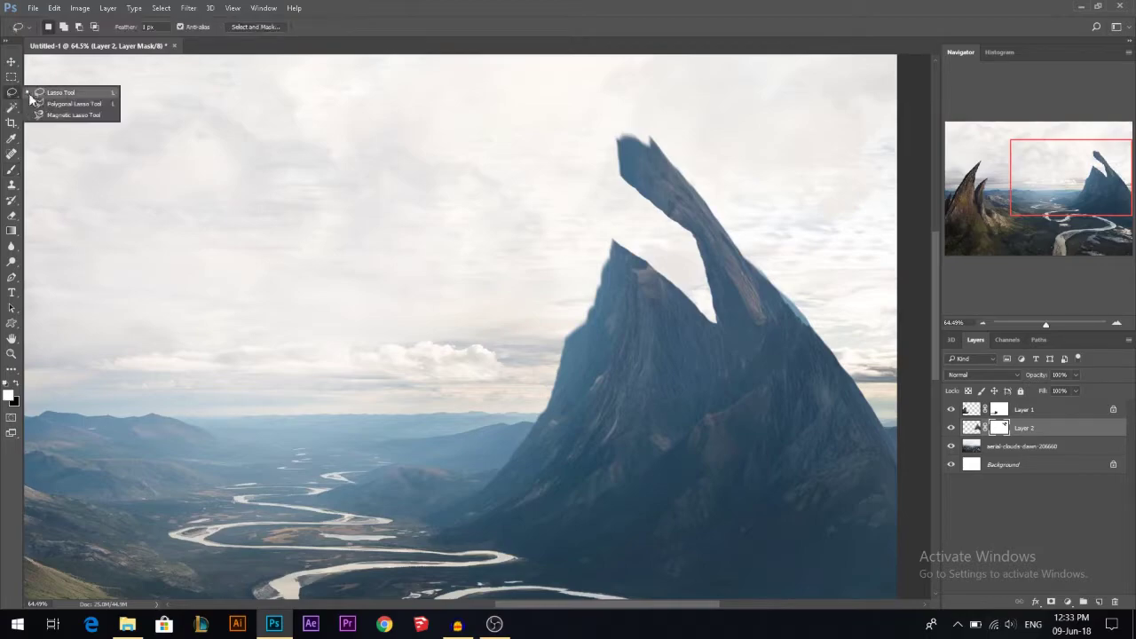
click(53, 100)
click(715, 224)
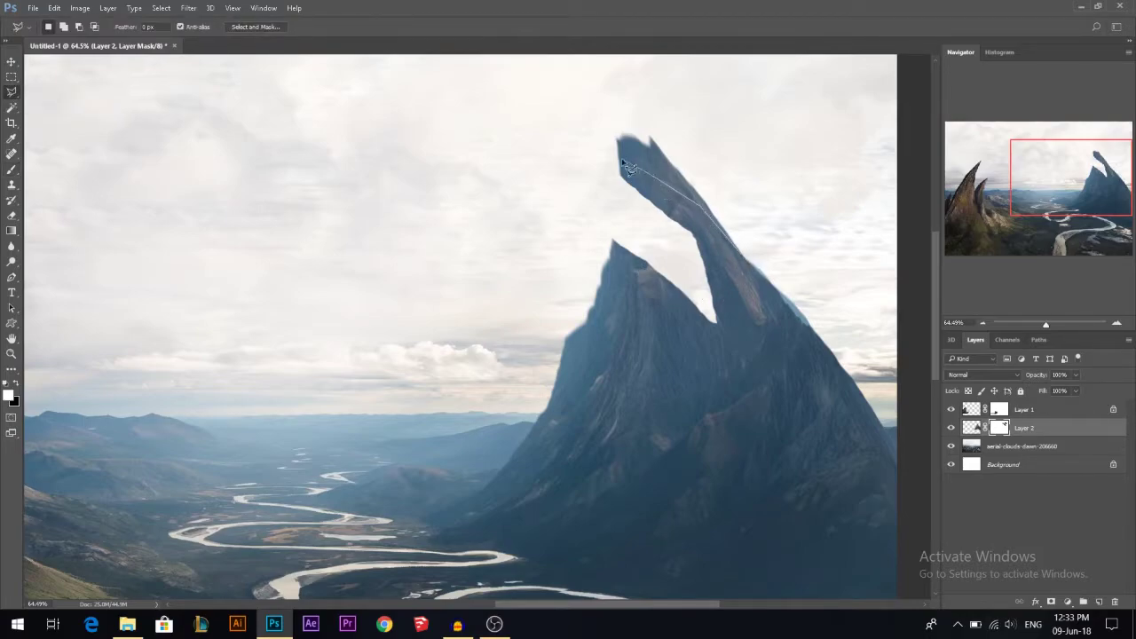
click(597, 151)
click(657, 196)
double_click(700, 262)
Try filling the mask outside and inside the horn outline with the foreground and background colors
key(ctrl+shift+i)
key(alt+BackSpace)
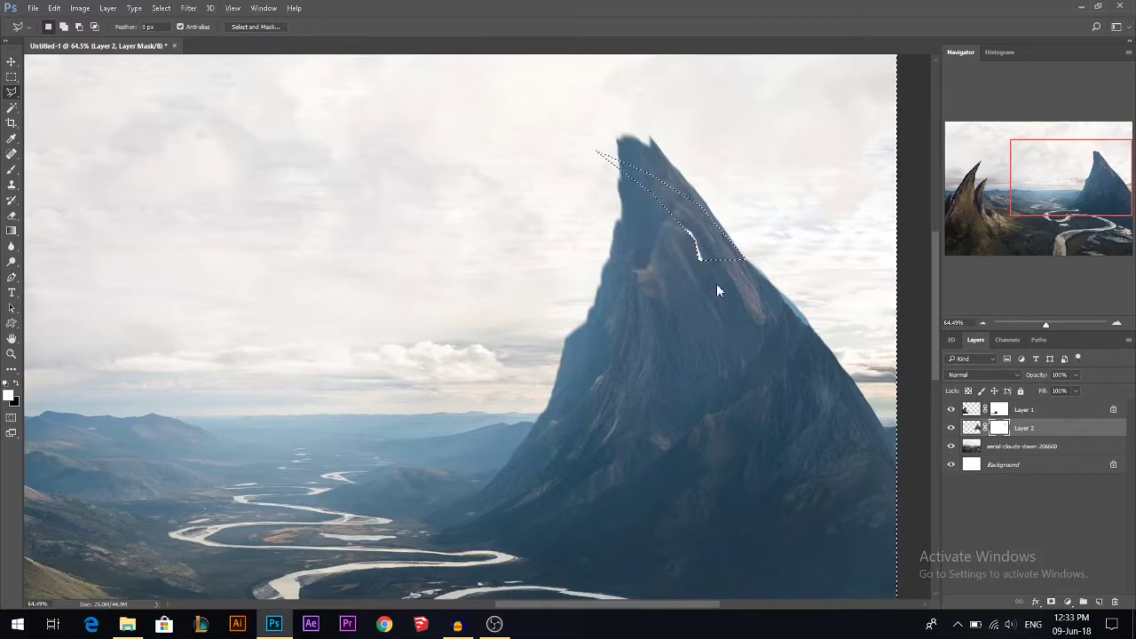
key(ctrl+z)
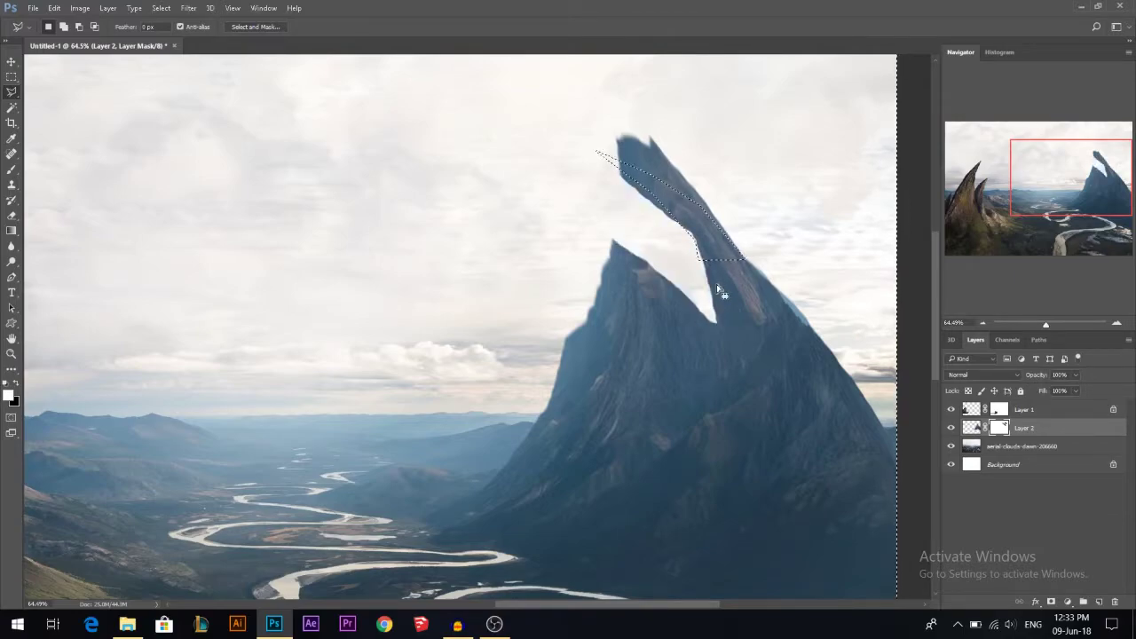
key(ctrl+BackSpace)
key(ctrl+z)
key(ctrl+shift+i)
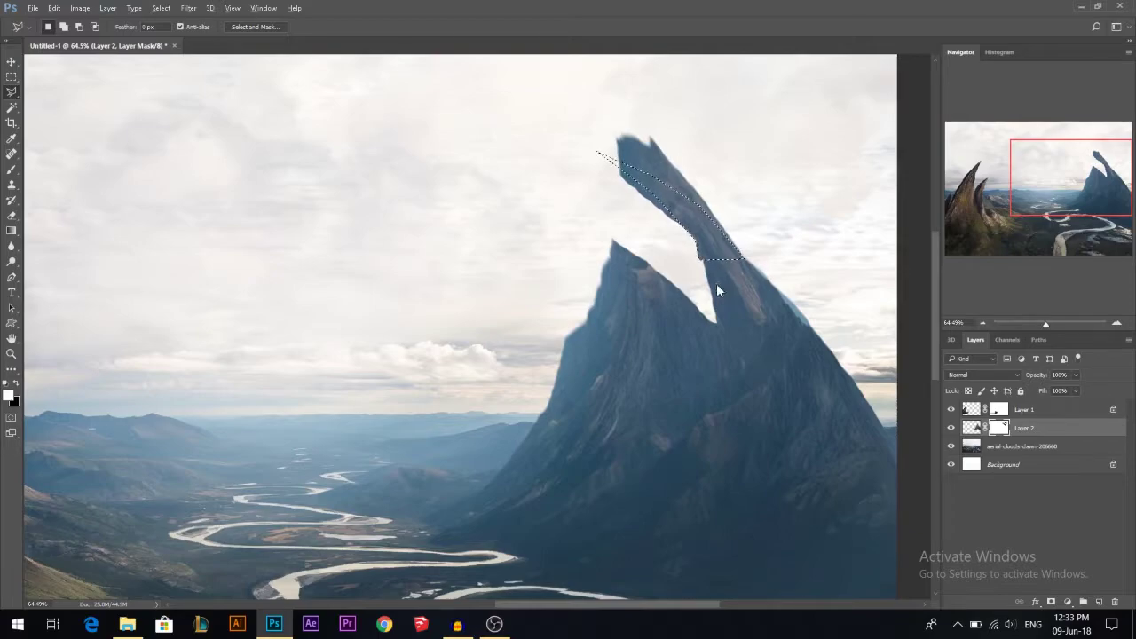
key(ctrl+BackSpace)
key(ctrl+z)
Invert the horn selection and brush black on the mask to hide the rock around the curved horn
click(163, 10)
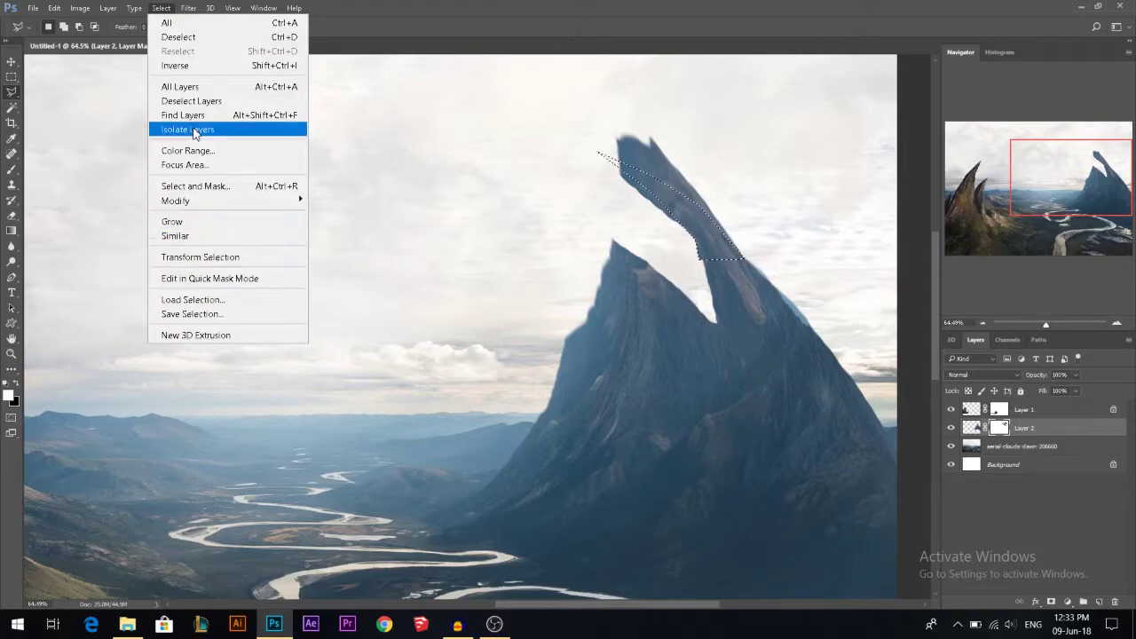
click(193, 71)
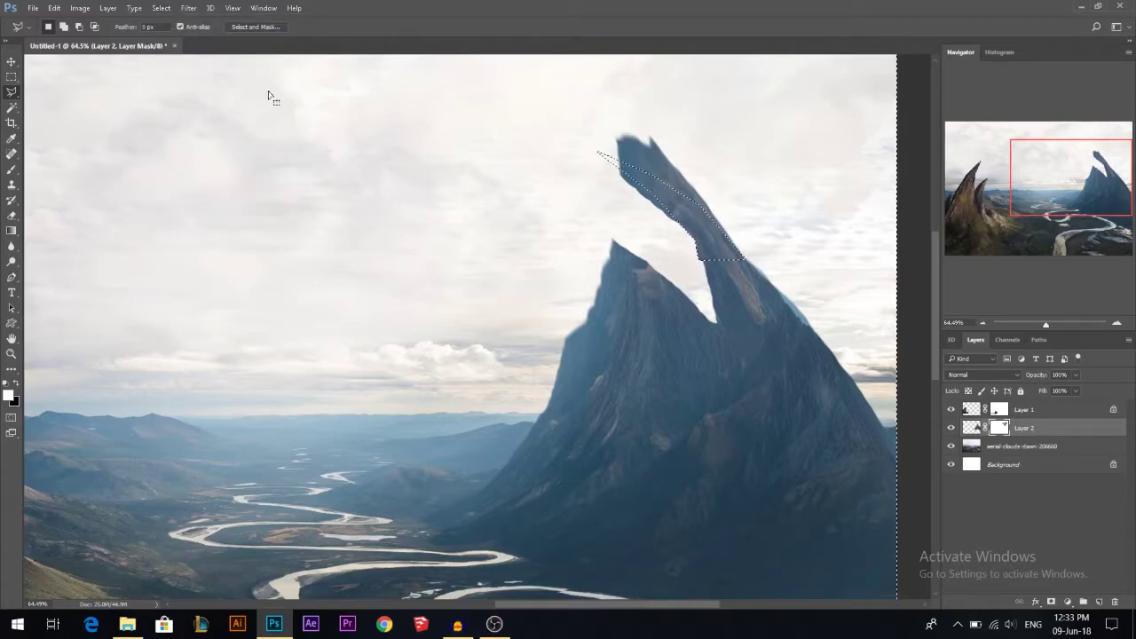
click(10, 169)
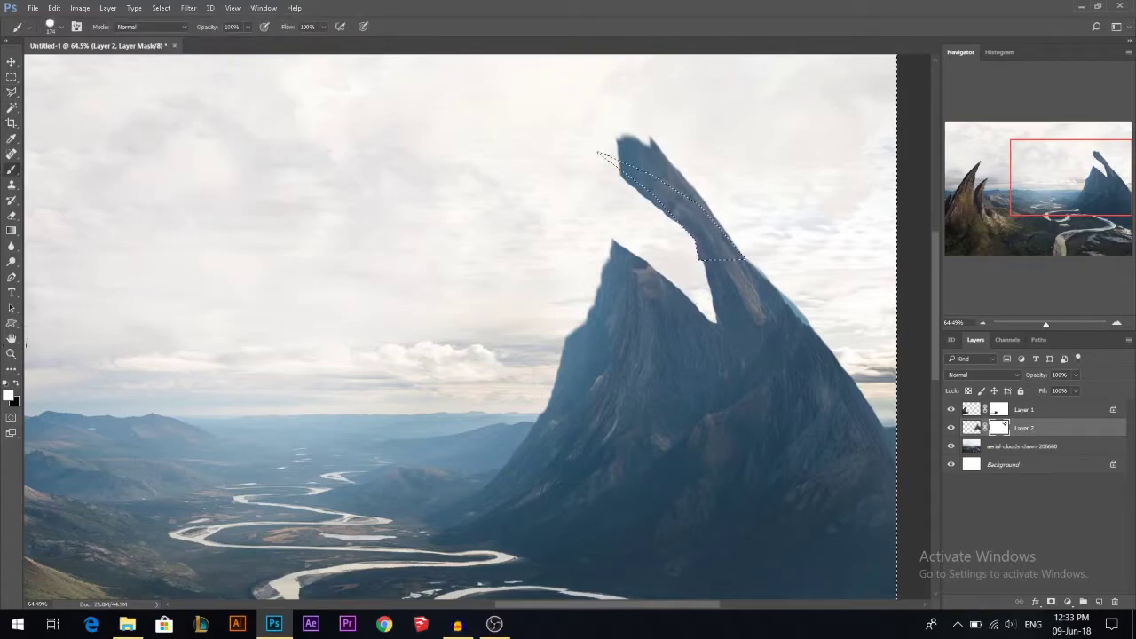
click(16, 384)
drag(697, 171, 661, 206)
key(ctrl+d)
scroll(556, 188, down, 2)
key(ctrl+z)
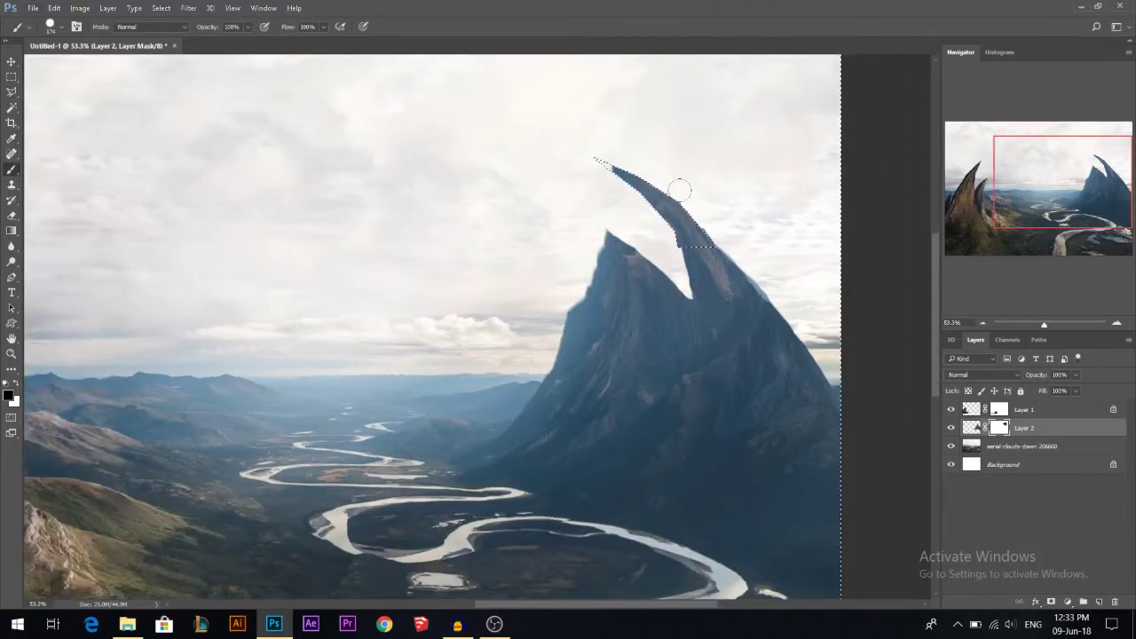
Try cloning around the horn's tip on the mask with the Clone Stamp, using Current Layer sampling and 0% hardness
click(11, 184)
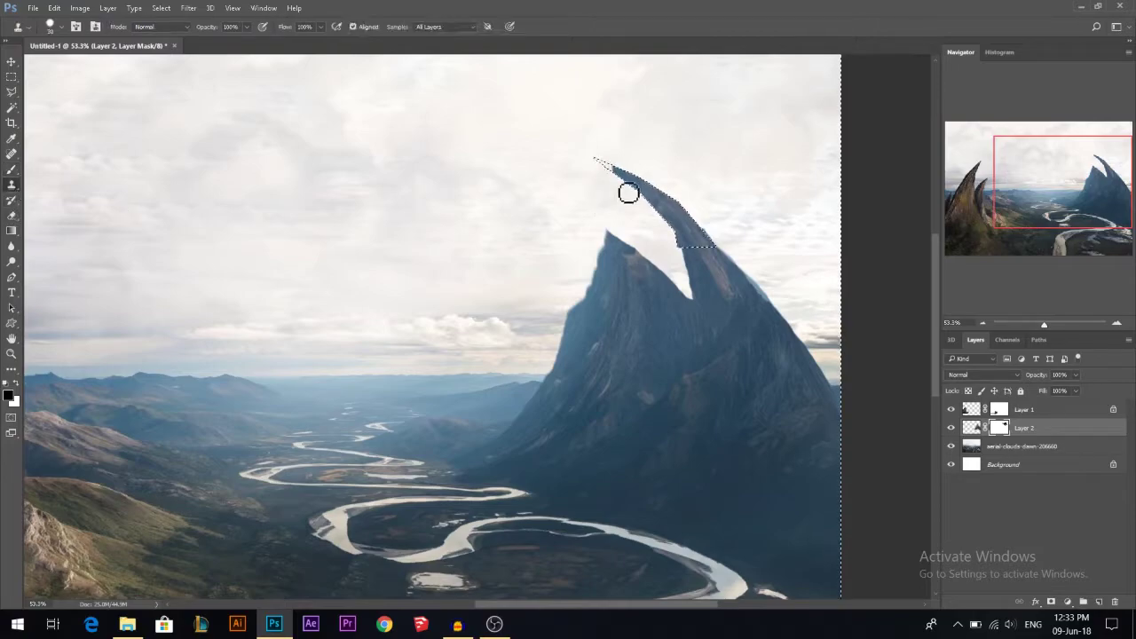
drag(733, 325, 740, 325)
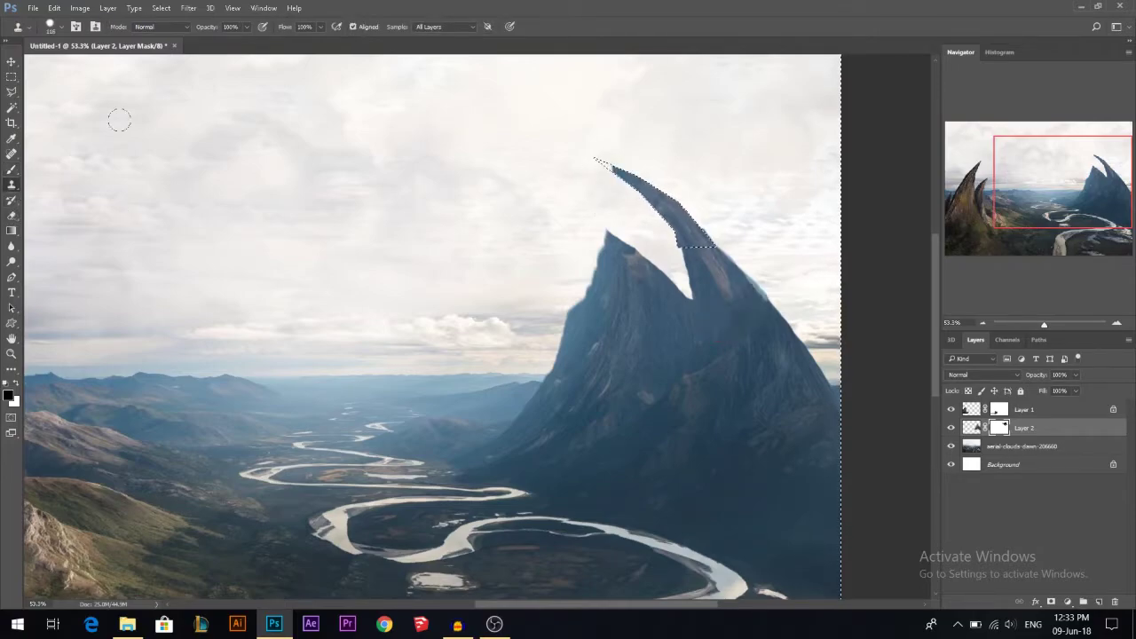
click(461, 26)
click(440, 36)
right_click(724, 289)
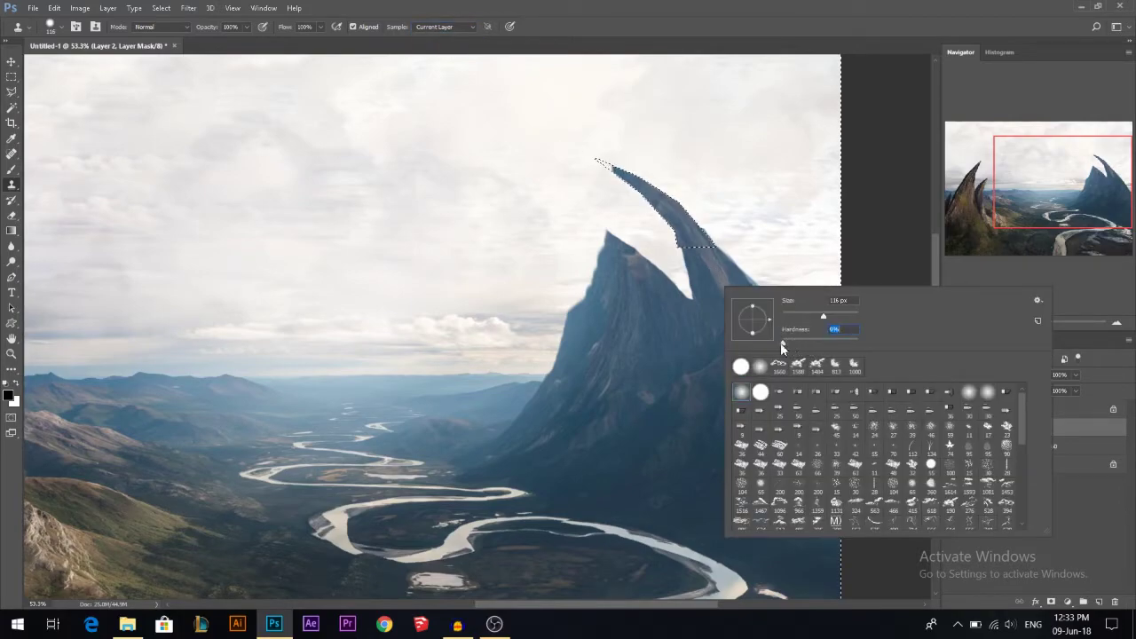
drag(689, 363, 653, 337)
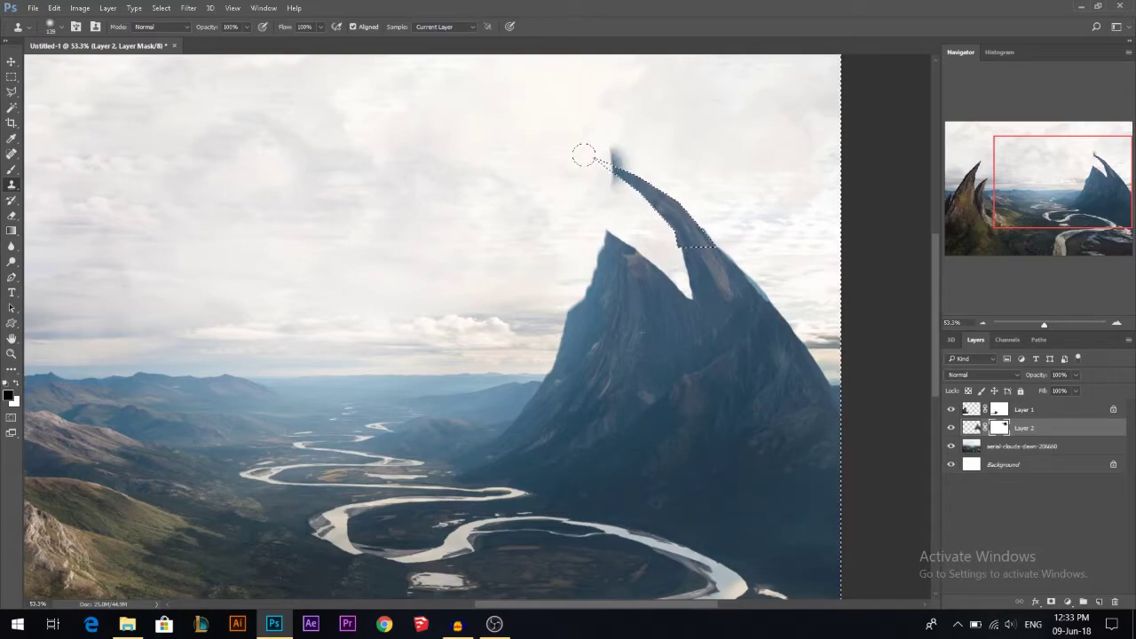
key(ctrl+z)
Target Layer 2's image instead of its mask and try cloning mountain rock onto the curved horn without a selection
click(975, 428)
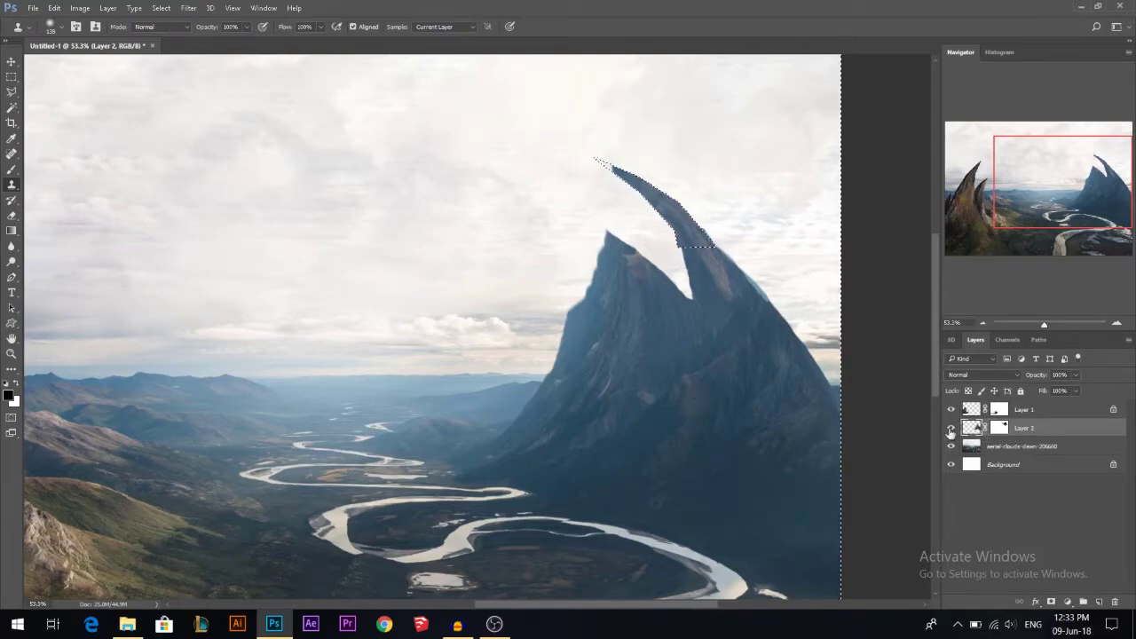
alt+click(628, 321)
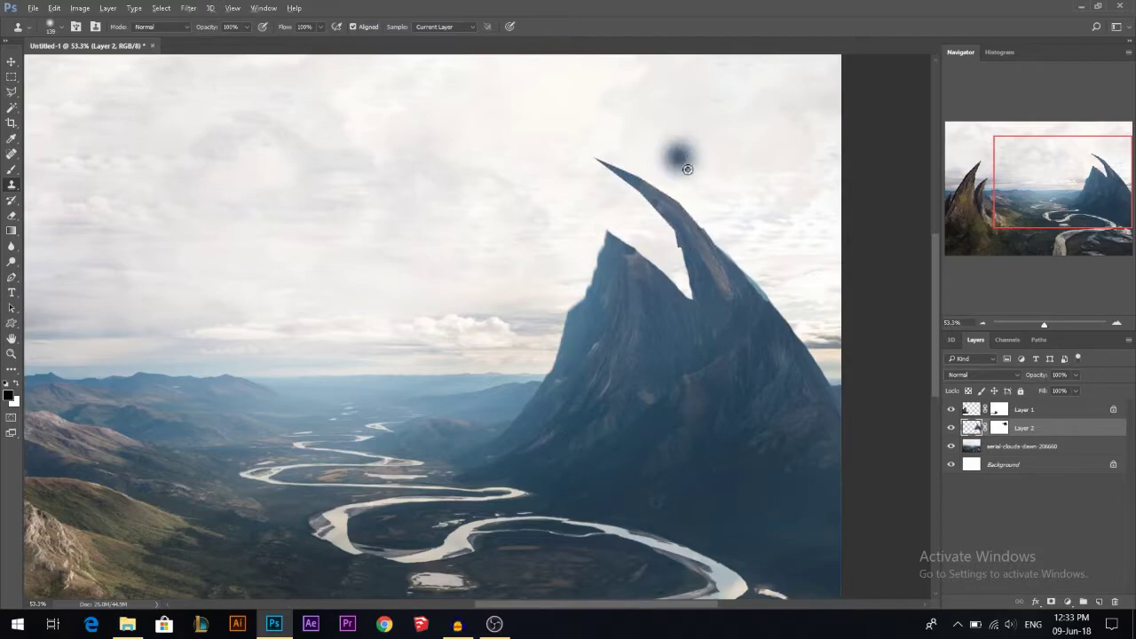
scroll(676, 191, up, 3)
scroll(669, 211, down, 3)
alt+click(670, 211)
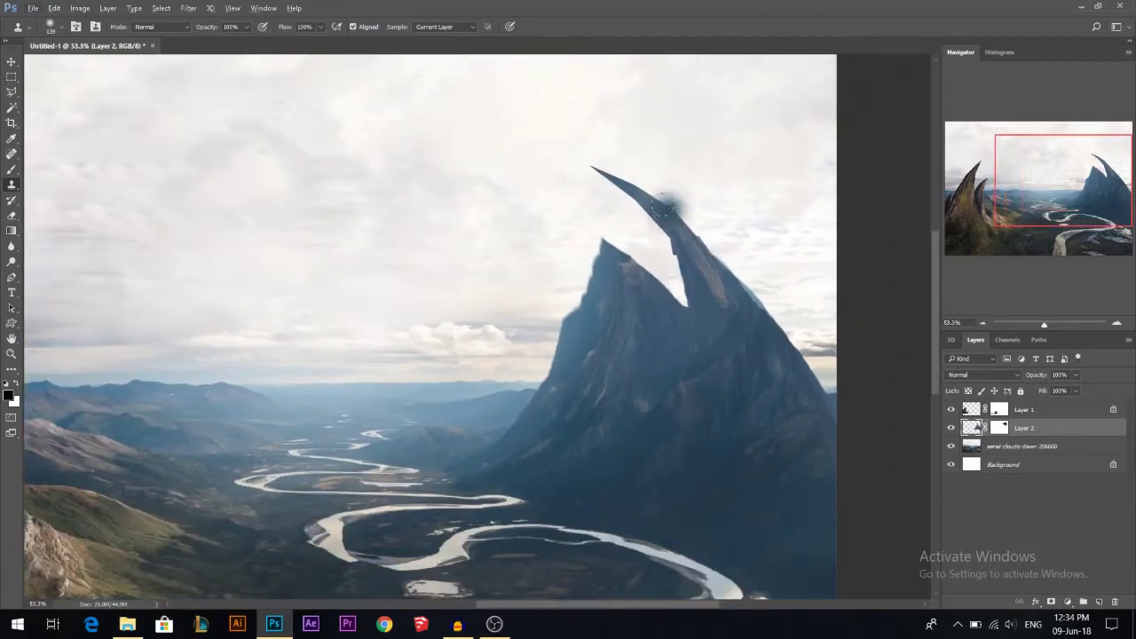
key(ctrl+z)
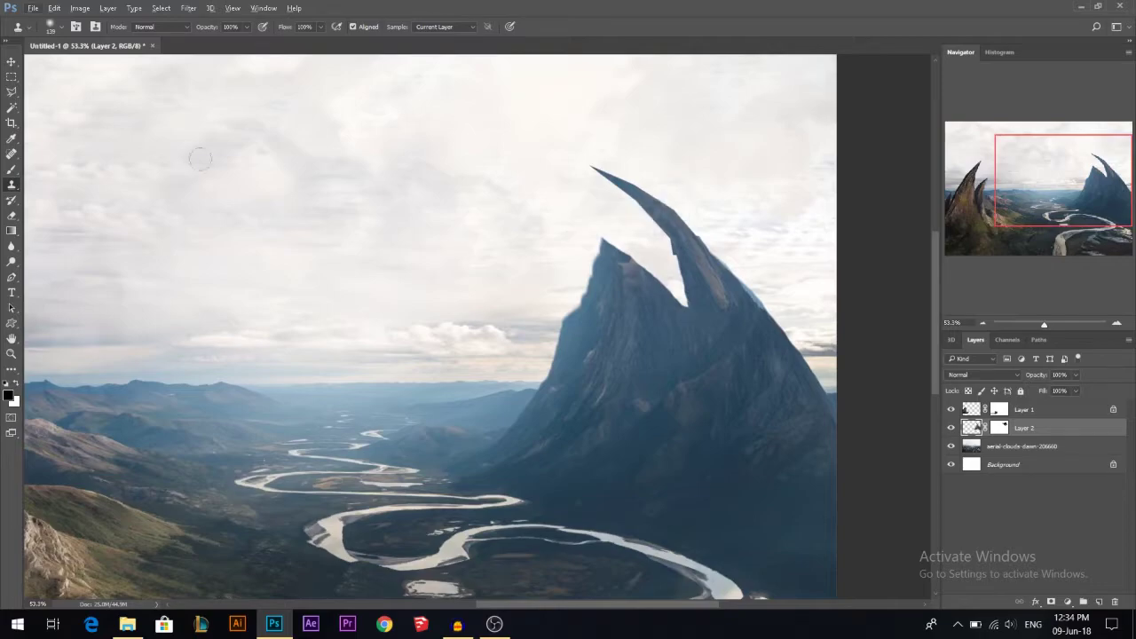
Outline a smooth concave left slope for the shorter spire, fill the outer area black on Layer 2's mask, and deselect
click(12, 91)
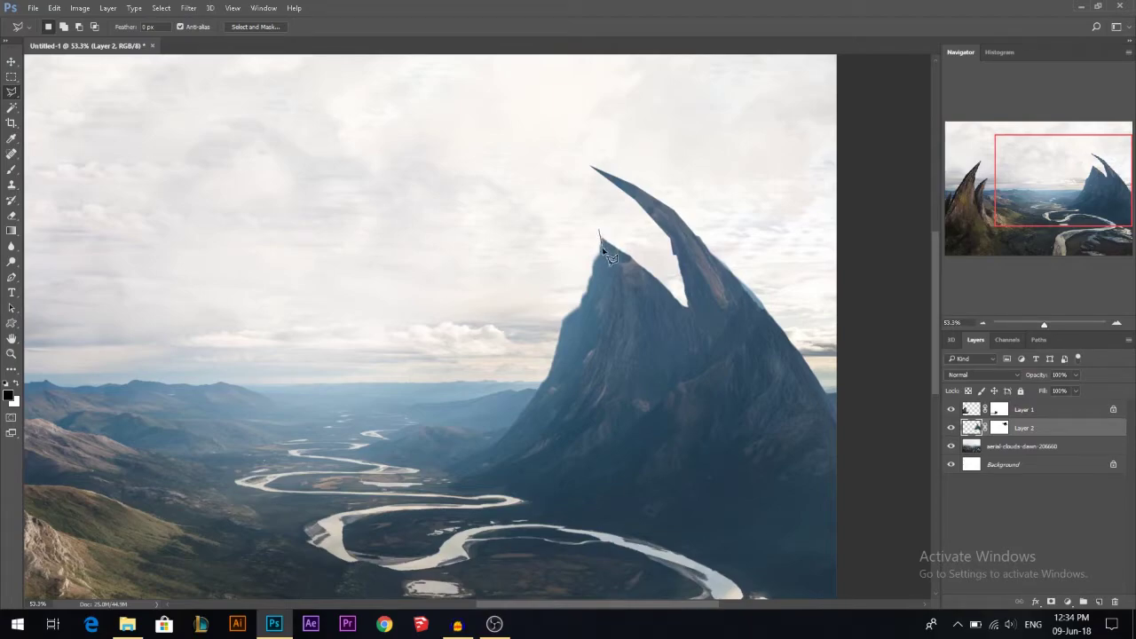
mouse_move(594, 295)
mouse_down()
mouse_move(583, 361)
mouse_move(560, 388)
mouse_move(487, 459)
mouse_move(435, 480)
mouse_move(356, 365)
mouse_move(403, 208)
mouse_move(429, 174)
mouse_up()
click(999, 428)
key(alt+BackSpace)
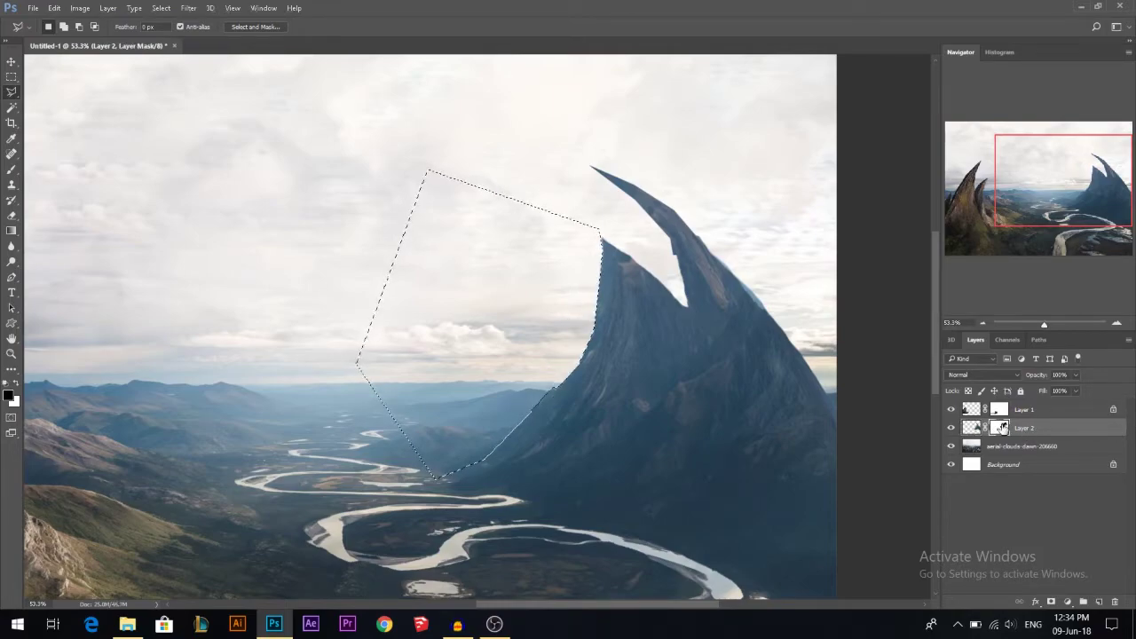
key(ctrl+d)
Apply Layer 2's layer mask permanently to the reshaped right mountain
scroll(645, 267, up, 3)
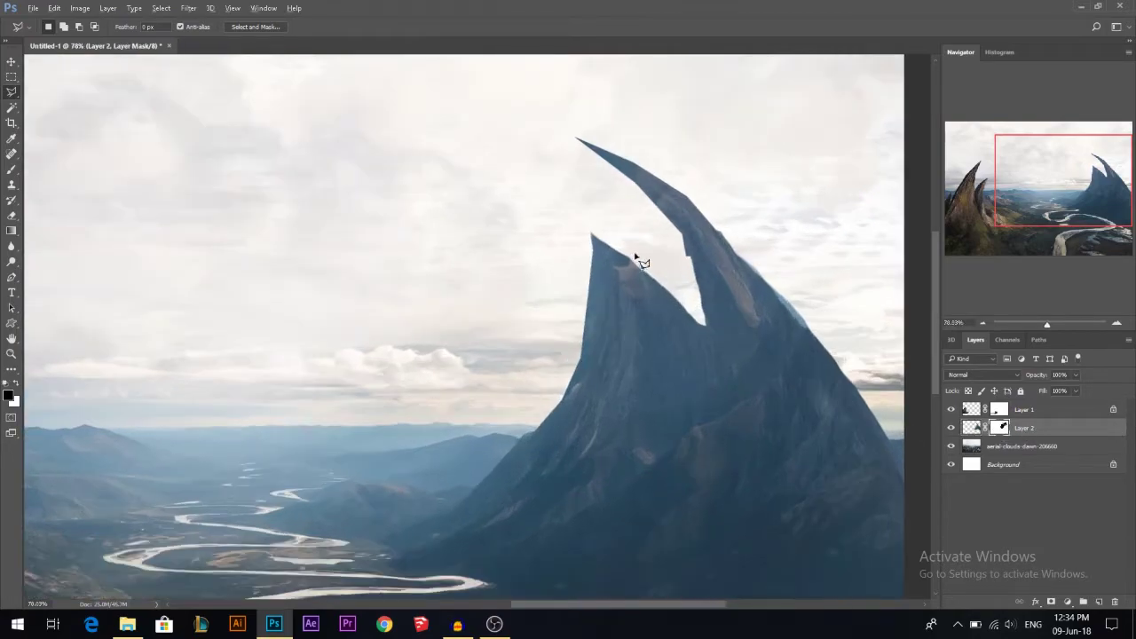
scroll(640, 286, down, 2)
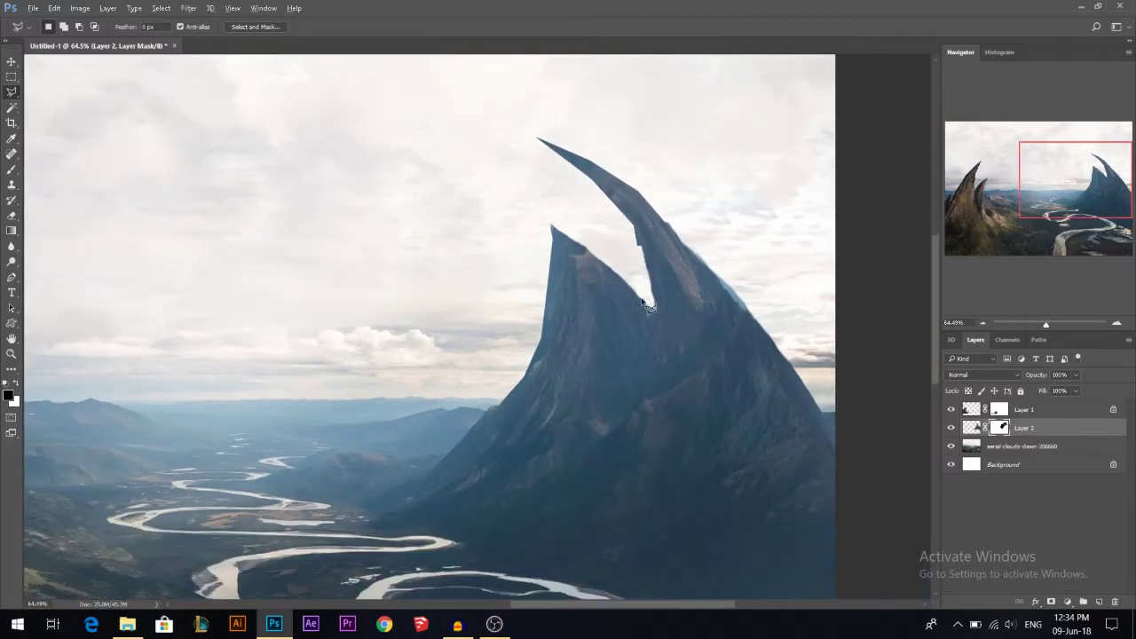
scroll(649, 306, down, 1)
right_click(1004, 428)
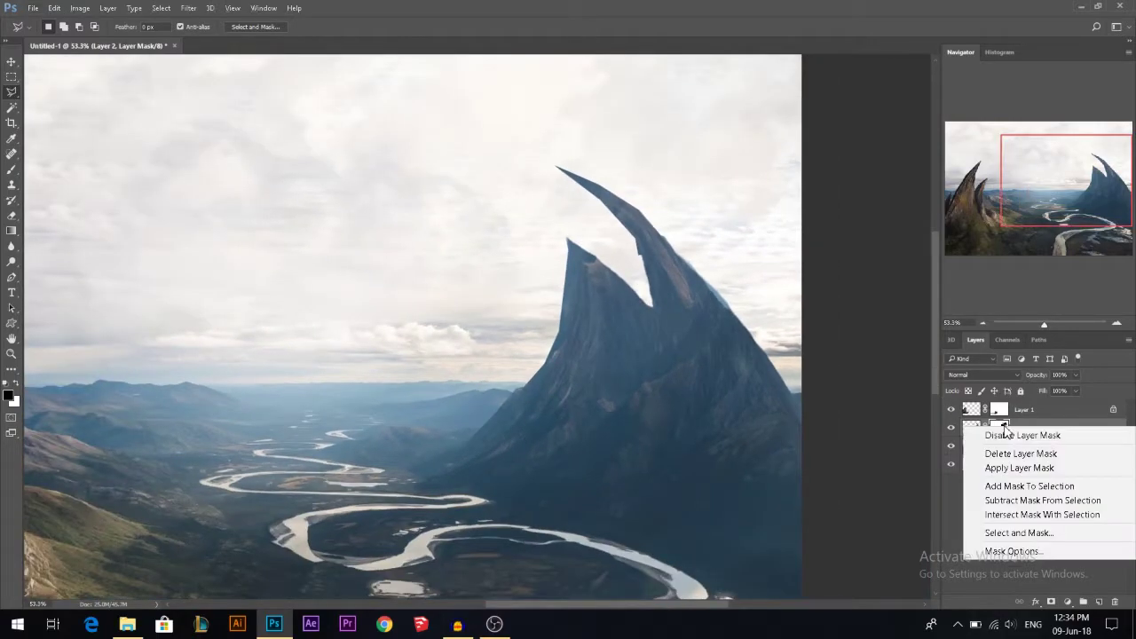
click(1010, 468)
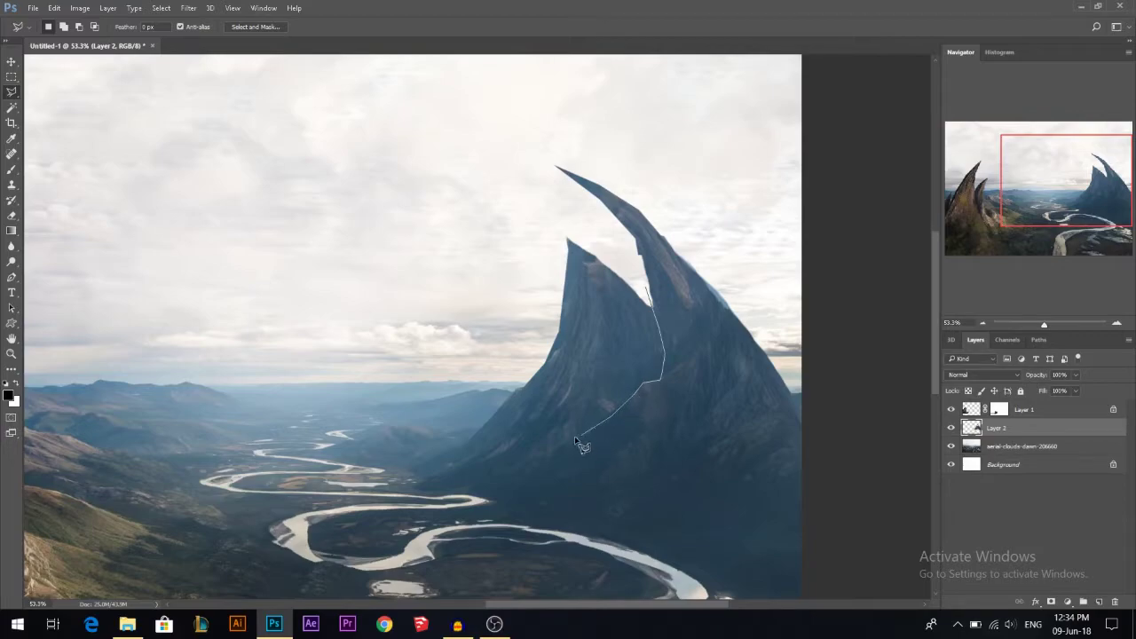
Outline the shorter right-hand spire with the Polygonal Lasso, cut it to a new layer, and place that layer below Layer 2
click(525, 464)
click(364, 513)
click(289, 342)
click(480, 203)
double_click(587, 224)
right_click(615, 321)
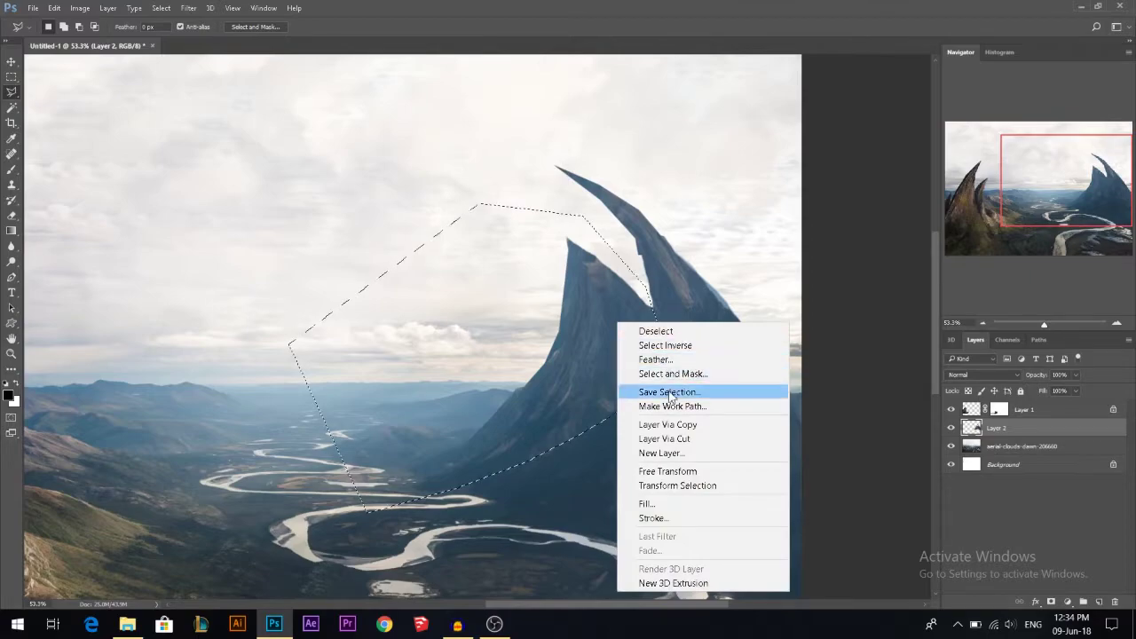
click(684, 435)
key(v)
mouse_move(691, 362)
mouse_down()
mouse_move(574, 299)
mouse_move(702, 364)
mouse_move(692, 362)
mouse_up()
drag(1030, 439, 1030, 452)
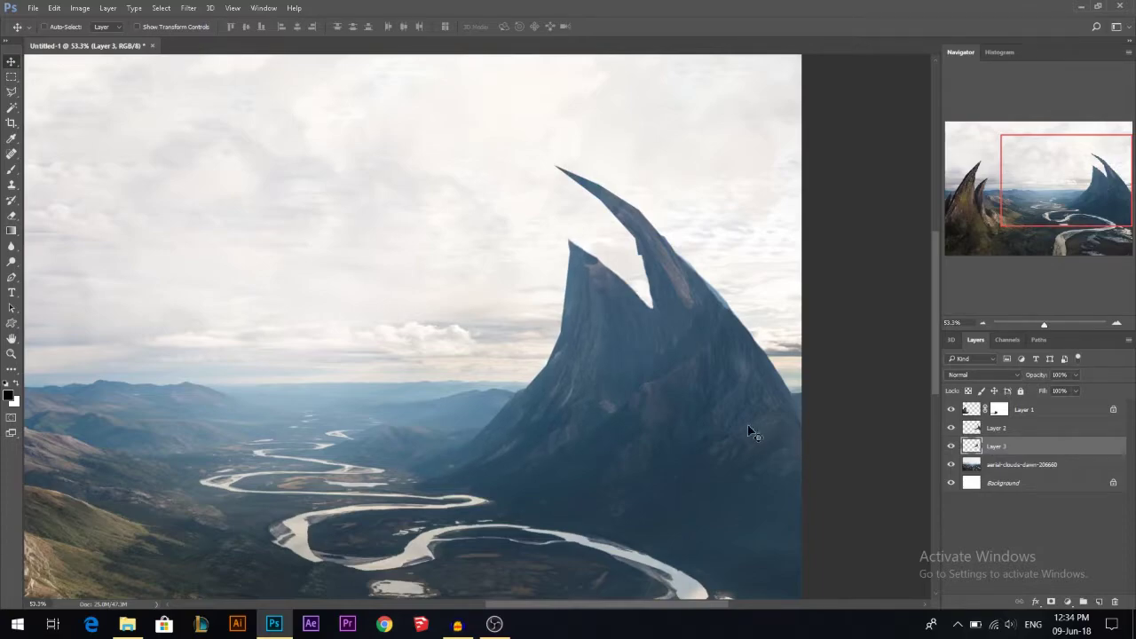
Select Layer 3's pixels, shade the shorter spire near the taller one with a soft black Overlay brush at 20% opacity, and deselect
ctrl+click(972, 447)
key(b)
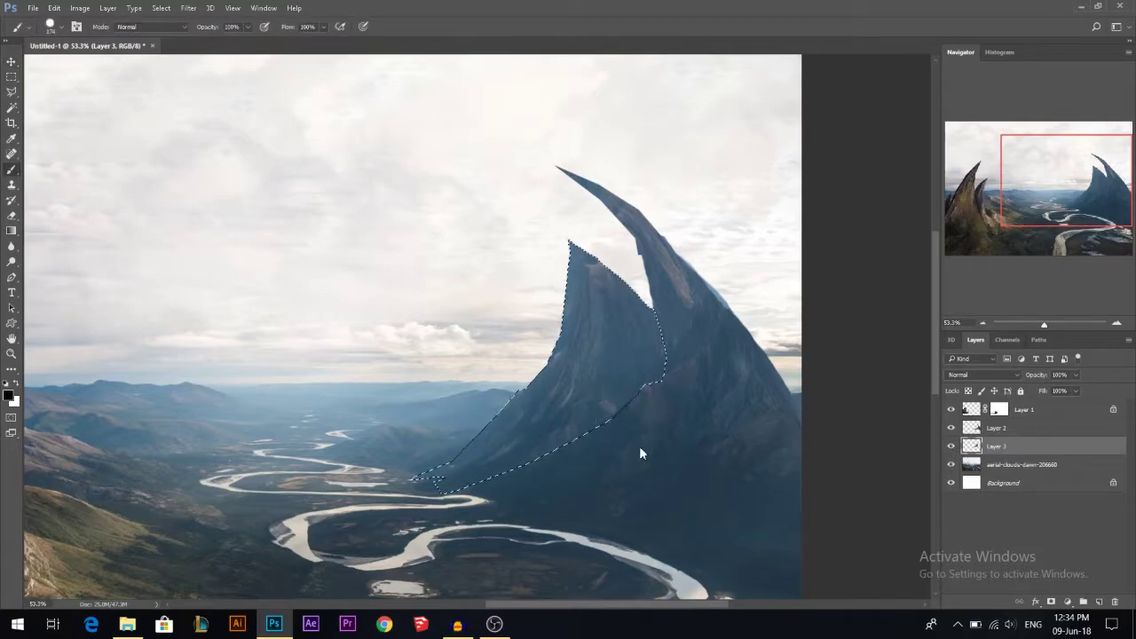
right_click(316, 238)
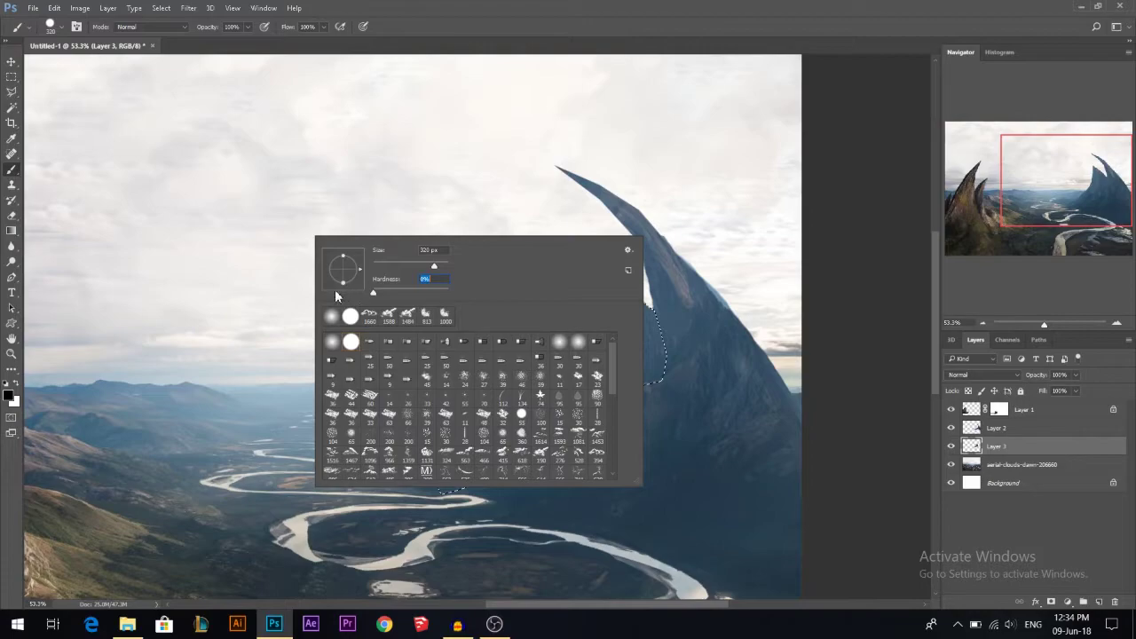
click(133, 26)
click(138, 162)
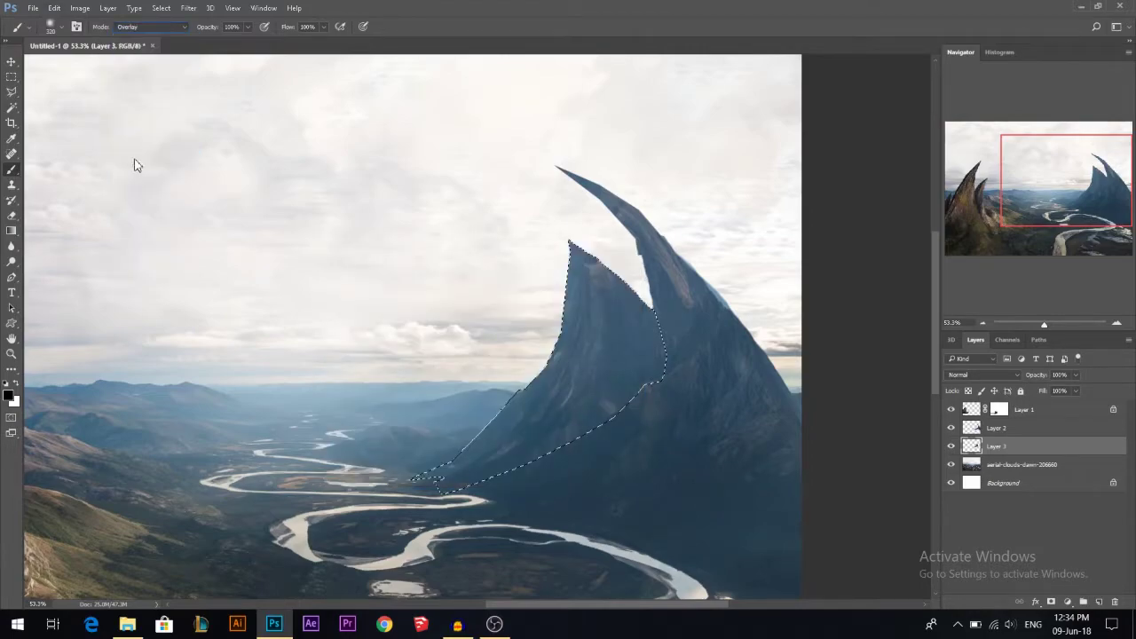
alt+right_click(470, 301)
drag(480, 498, 731, 350)
key(ctrl+z)
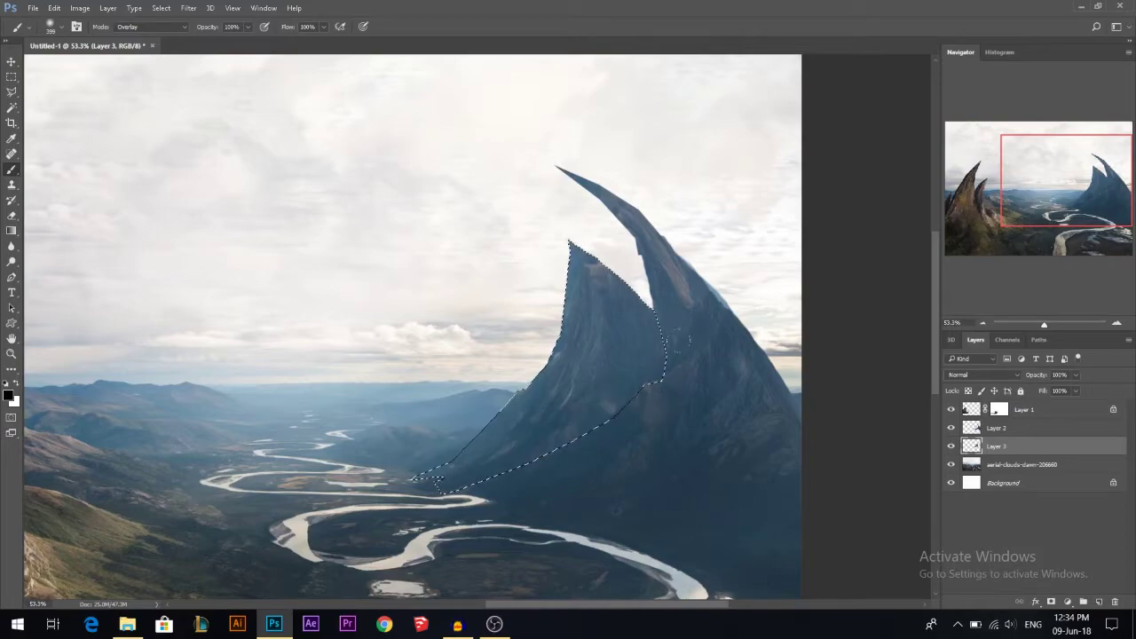
key(2)
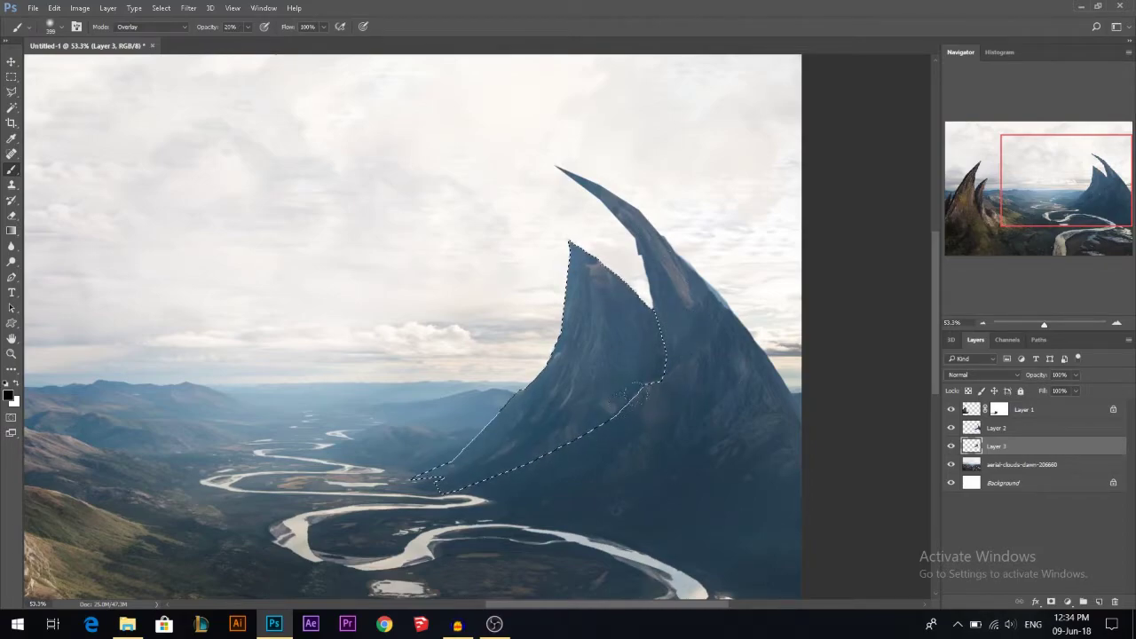
key(ctrl+d)
Warp the shorter spire on Layer 3 so its tip bends leftward over the valley and its left side becomes concave
scroll(688, 417, down, 5)
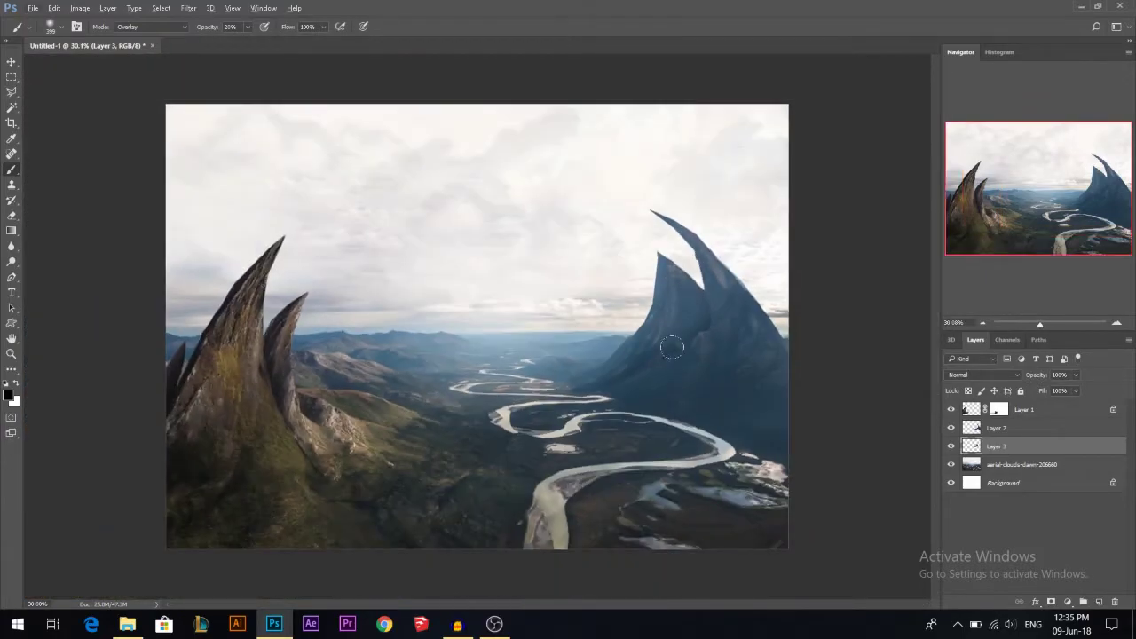
click(11, 62)
scroll(751, 293, up, 1)
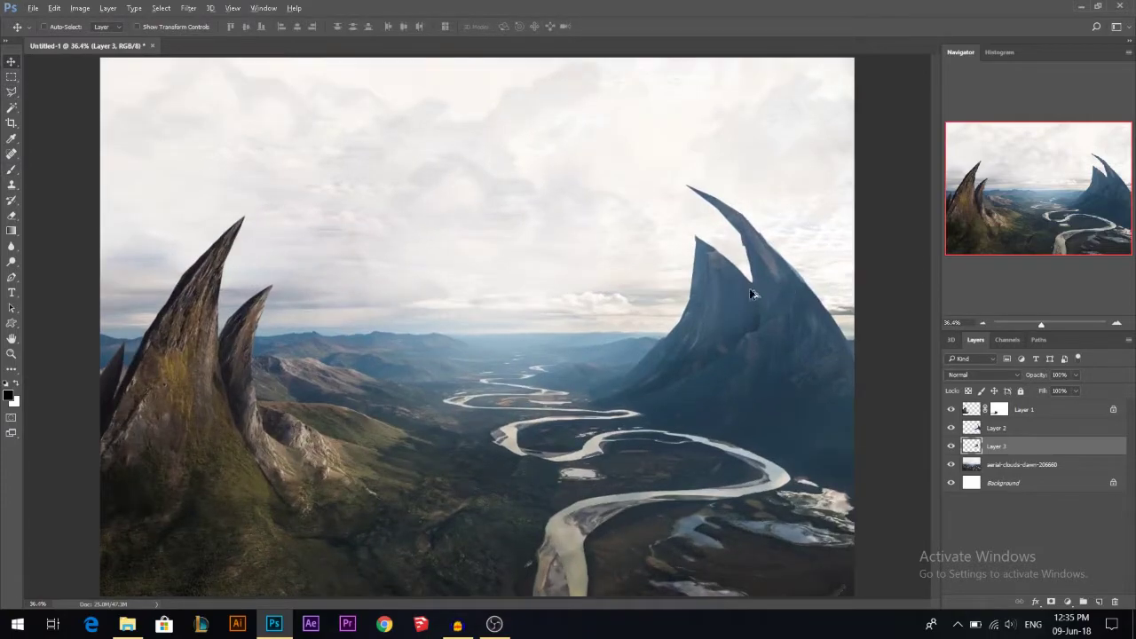
scroll(751, 293, up, 4)
key(ctrl+t)
right_click(630, 308)
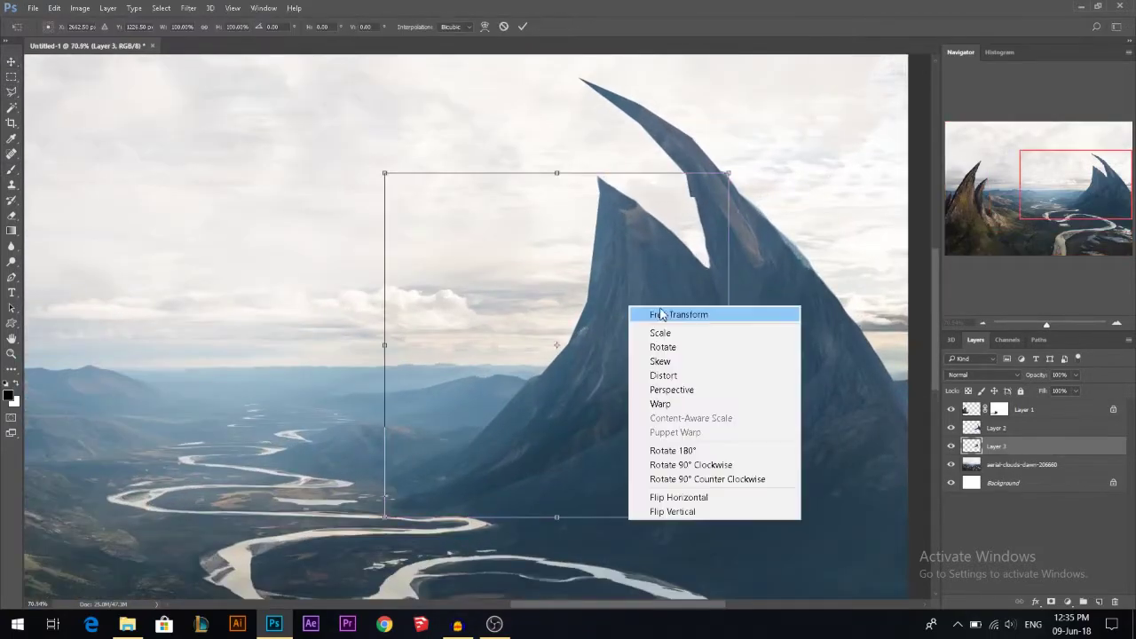
click(661, 404)
drag(576, 180, 380, 196)
drag(548, 281, 599, 309)
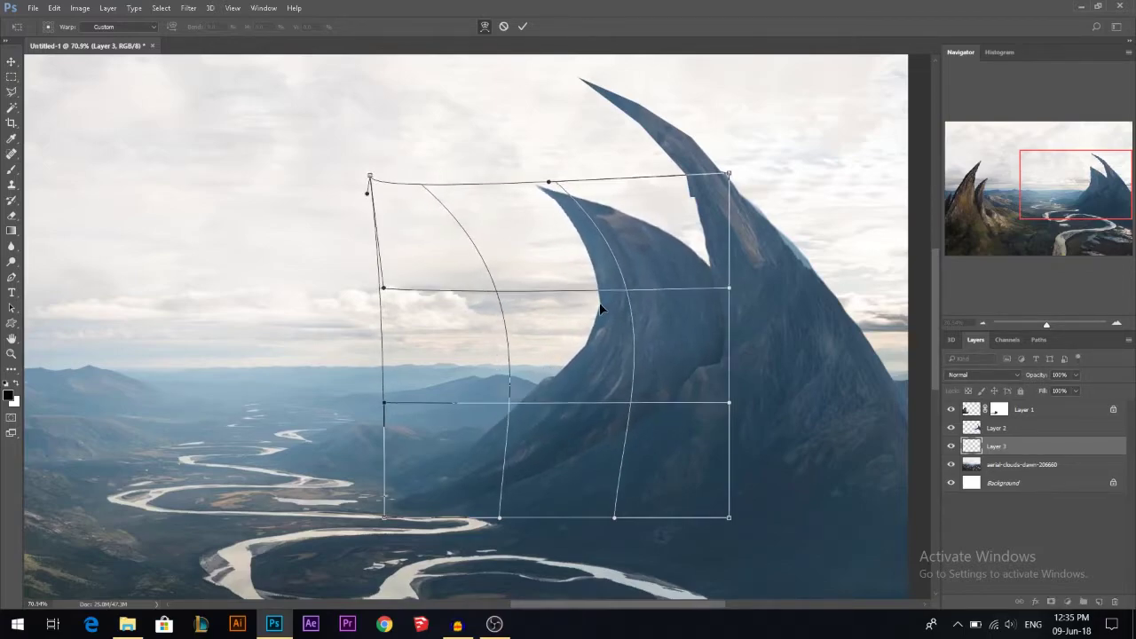
key(Return)
key(ctrl+minus)
key(ctrl+minus)
key(ctrl+minus)
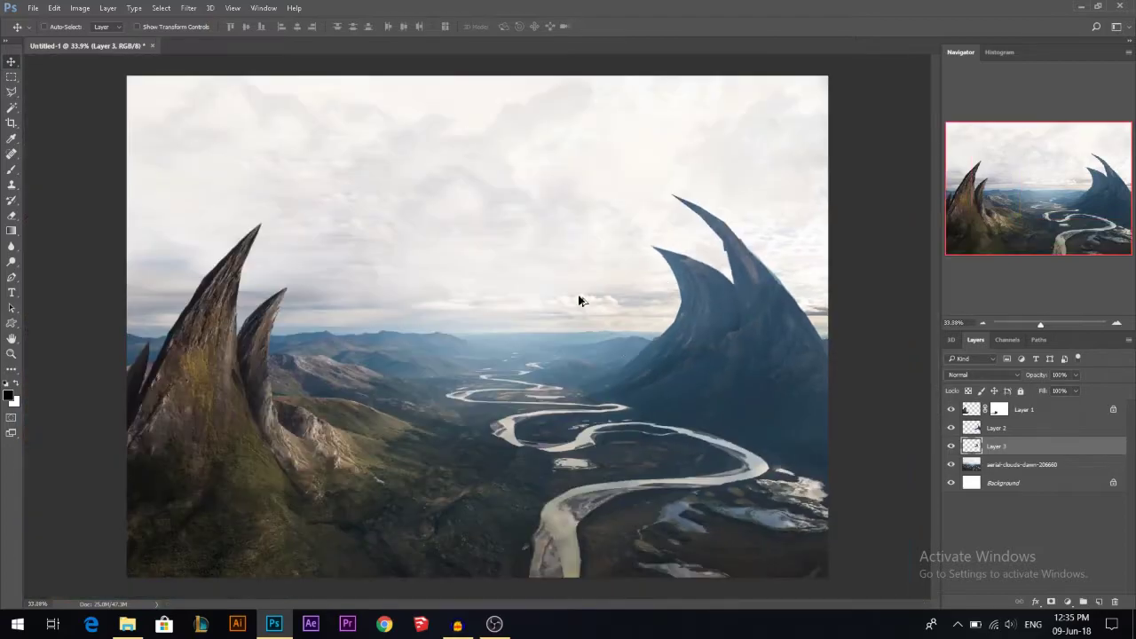
Outline the pale fringe along the tall horn's right edge on Layer 2, delete it, and deselect
scroll(802, 316, up, 10)
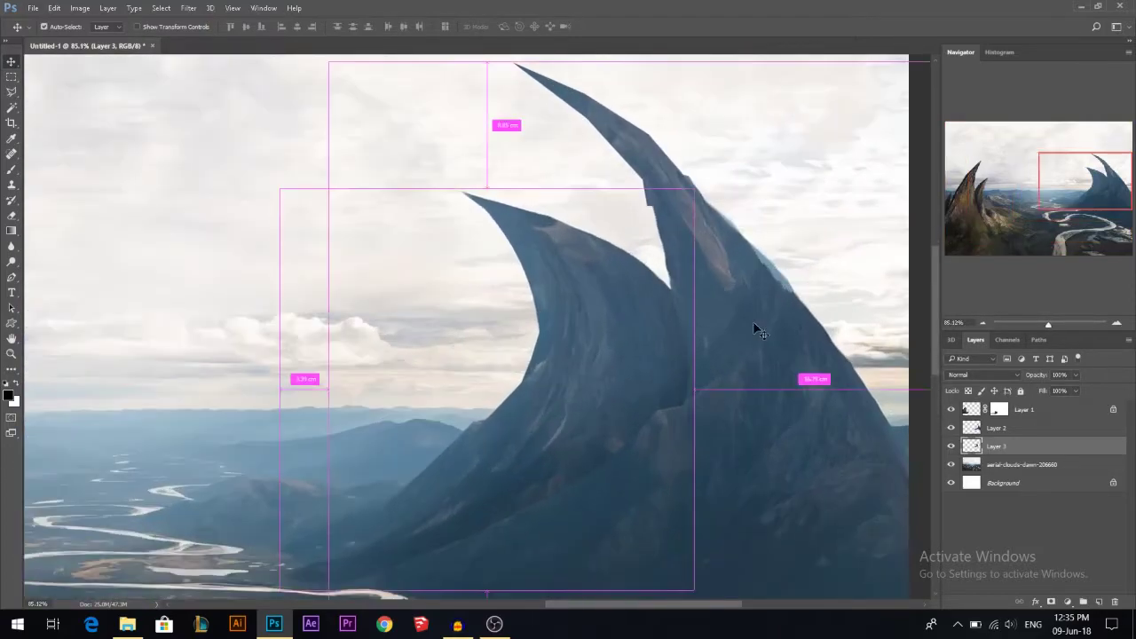
ctrl+click(753, 321)
scroll(852, 271, up, 10)
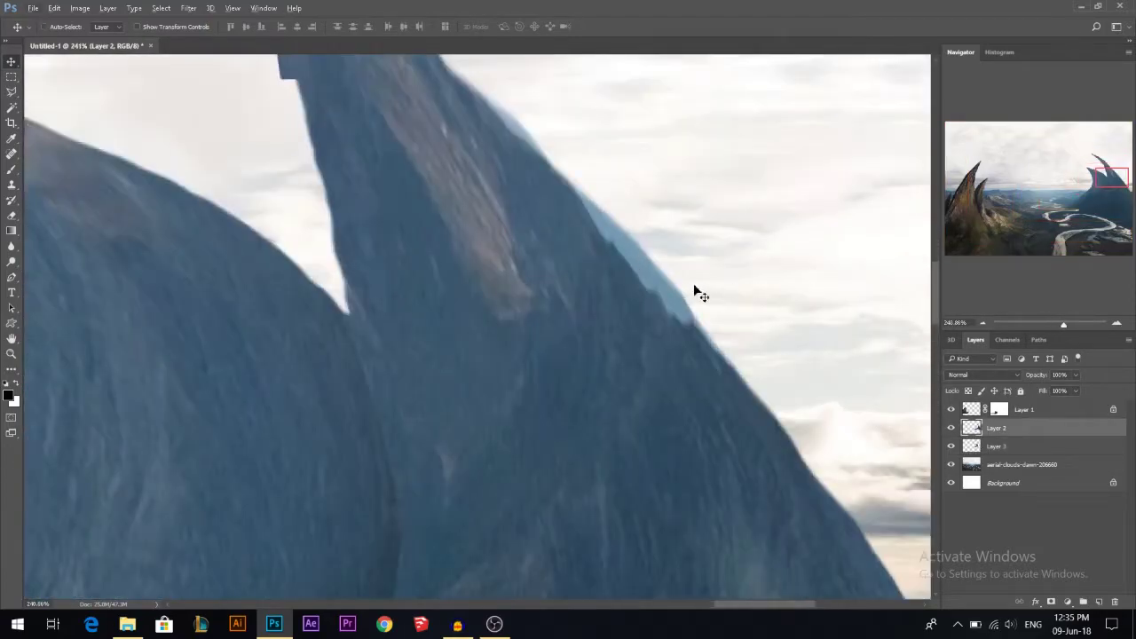
scroll(677, 302, down, 2)
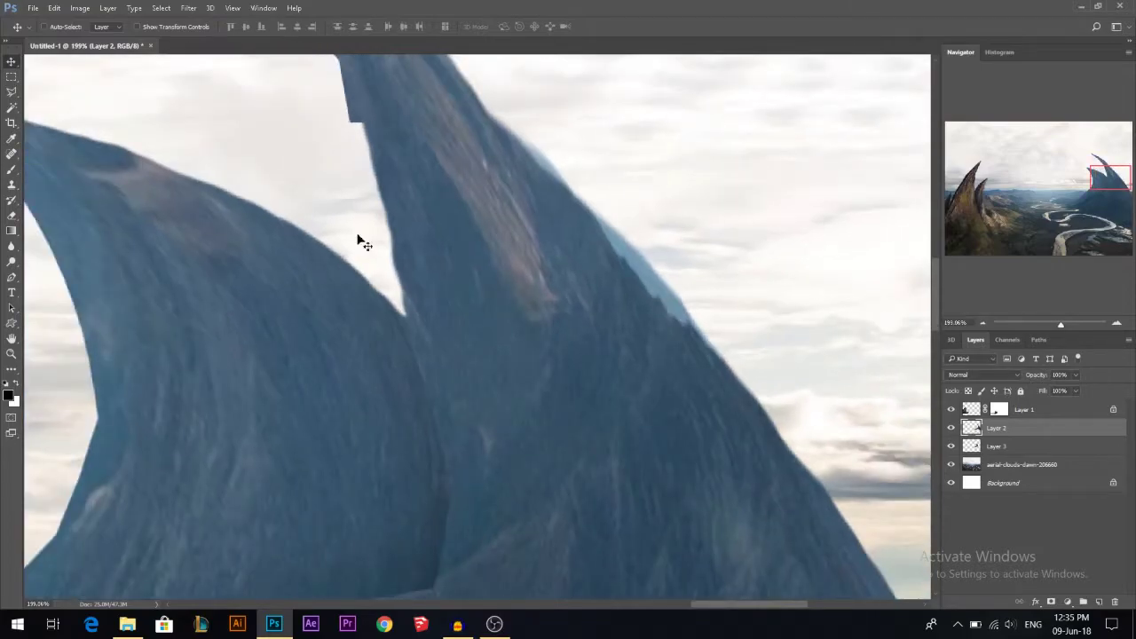
click(12, 92)
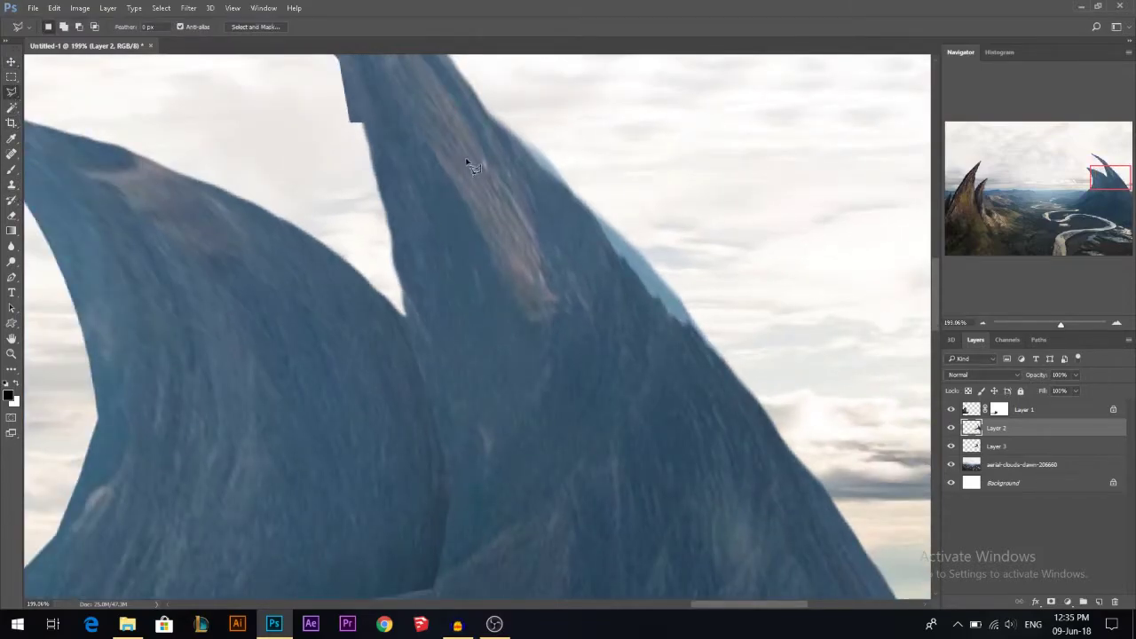
click(537, 168)
click(736, 177)
double_click(627, 87)
key(Delete)
key(ctrl+d)
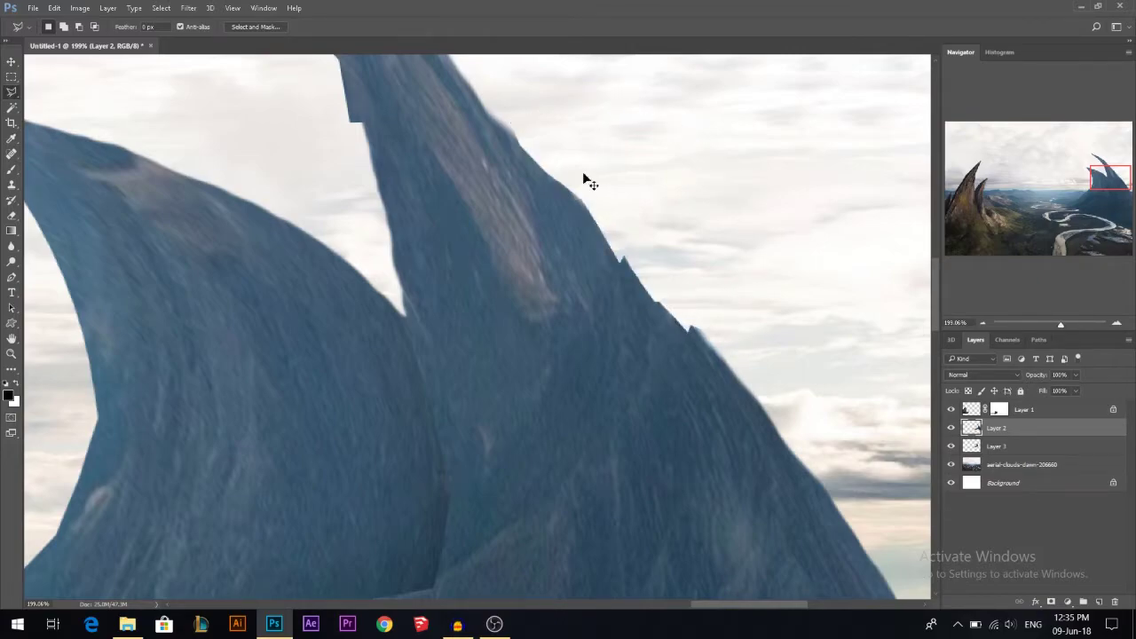
Carve a pointed gap into Layer 2's right slope with a deleted lasso selection, leaving a small separate spire at the image edge
scroll(584, 180, down, 4)
scroll(573, 315, down, 1)
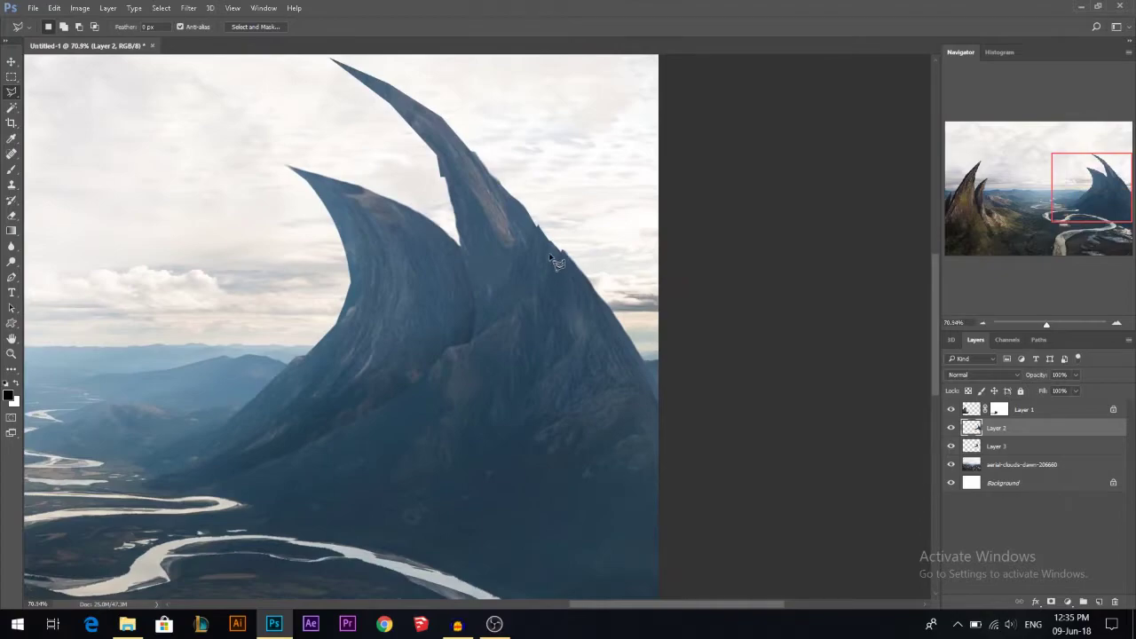
click(555, 242)
click(596, 359)
double_click(601, 240)
key(Delete)
key(ctrl+d)
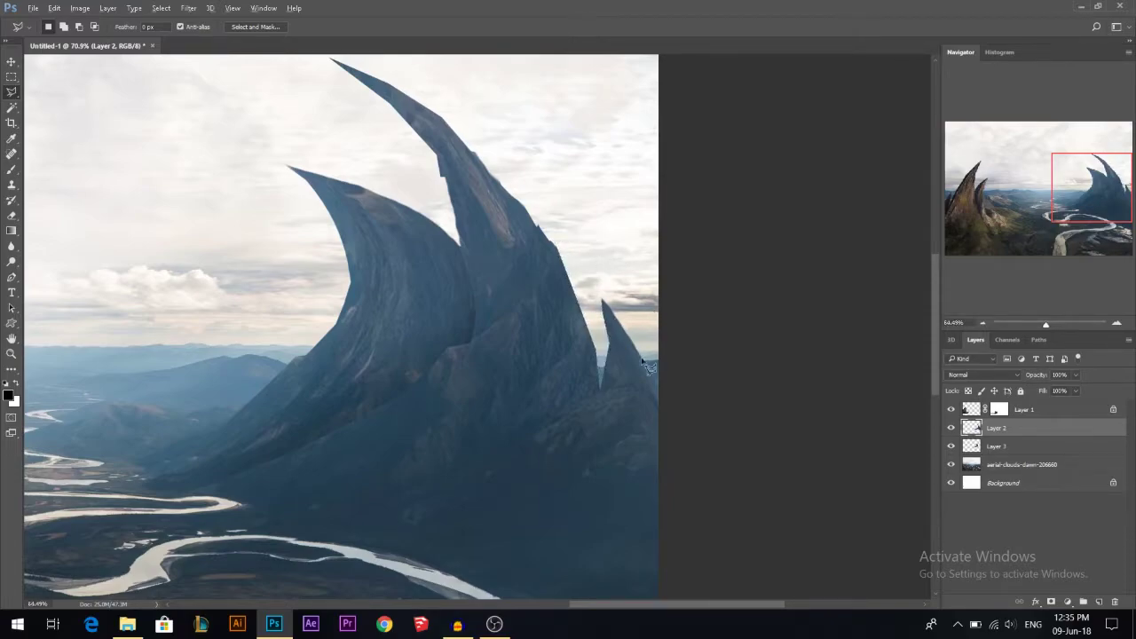
Duplicate the Layer 2 mountain toward the middle of the valley and scale the copy to about 77%
scroll(623, 356, down, 8)
scroll(753, 346, up, 6)
scroll(373, 339, down, 2)
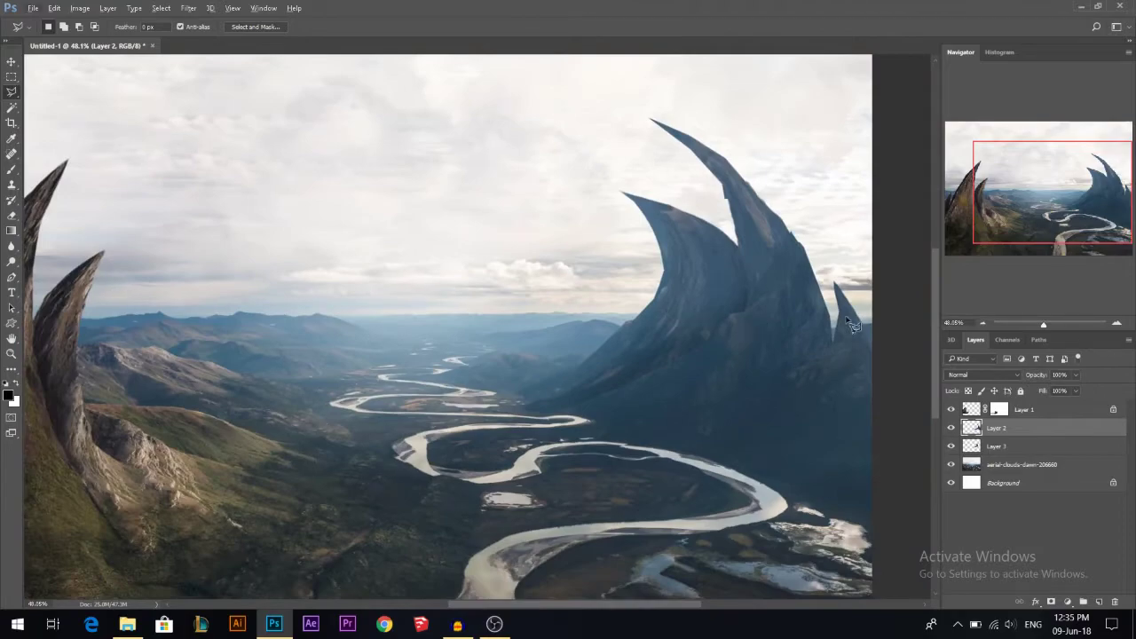
scroll(851, 325, up, 5)
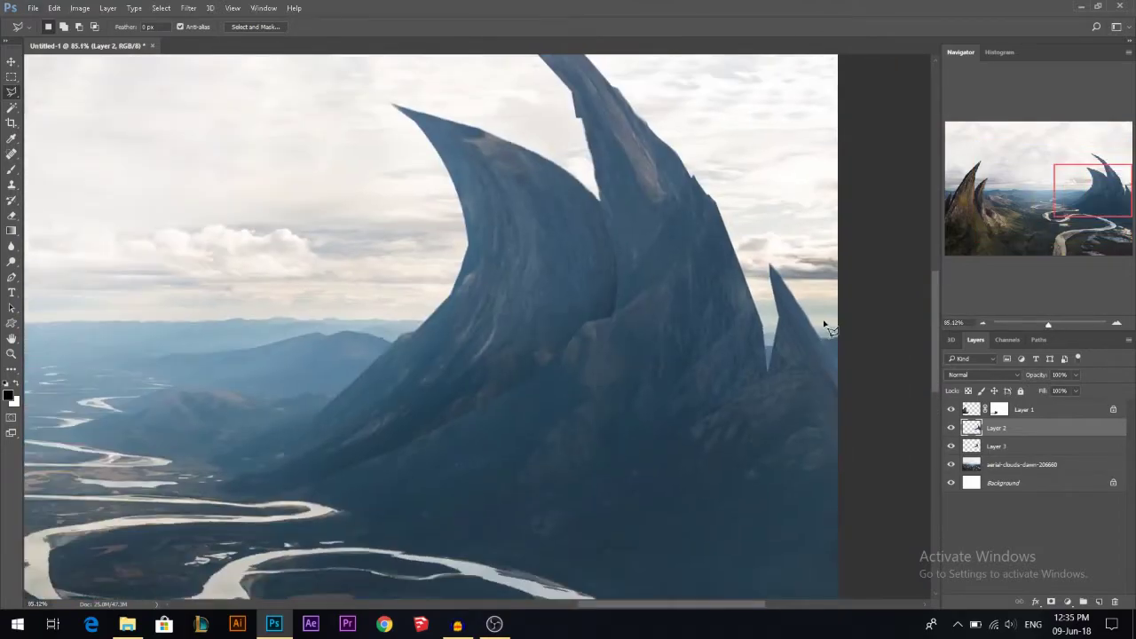
scroll(829, 329, down, 8)
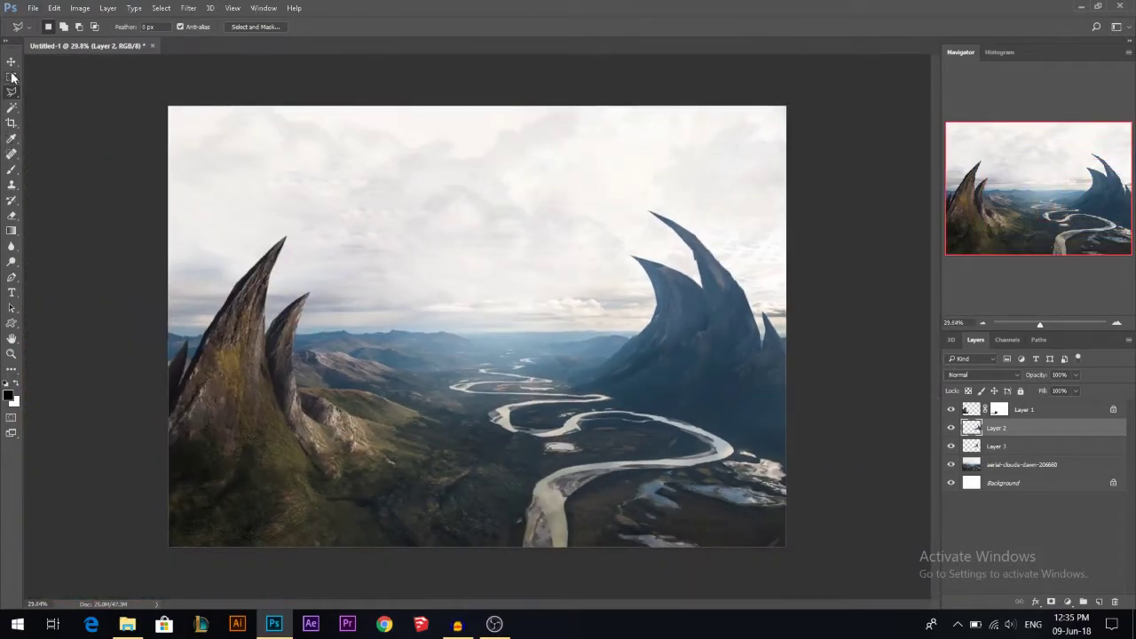
click(11, 61)
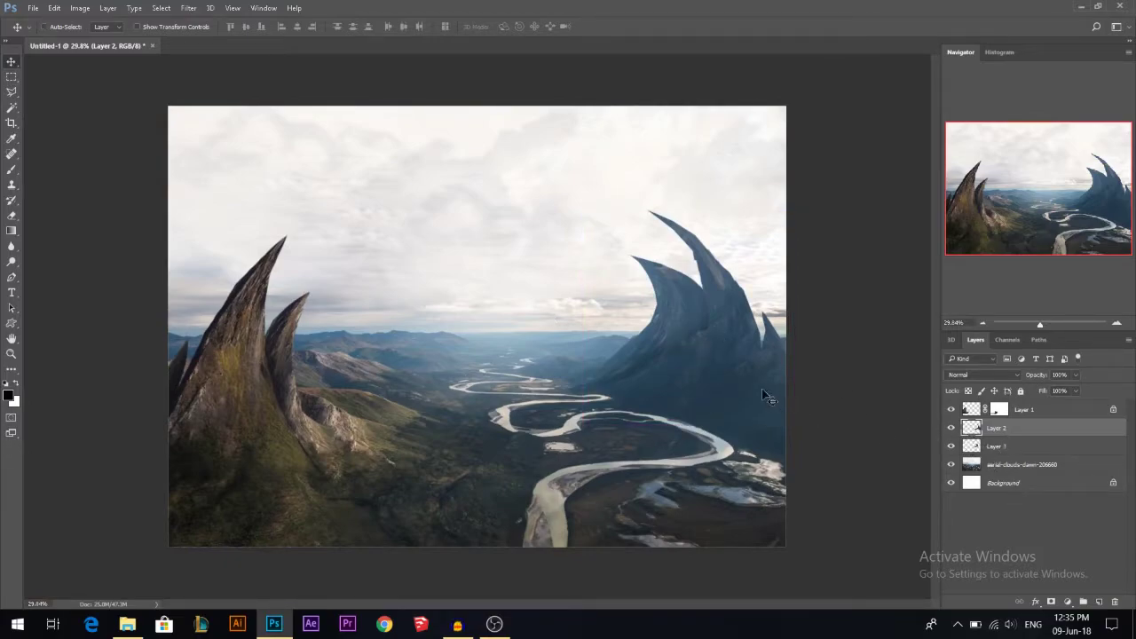
drag(763, 394, 597, 318)
key(ctrl+z)
key(ctrl+t)
key(Escape)
key(ctrl+t)
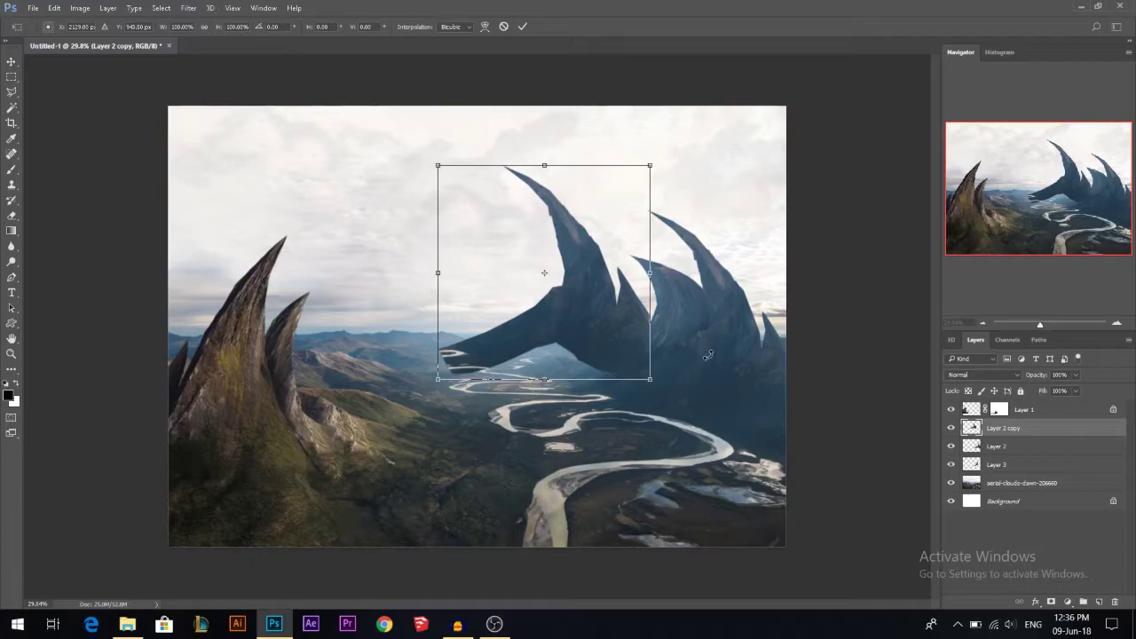
alt+drag(649, 165, 627, 190)
Warp the duplicated mountain so its tall curved horn stands nearly upright
right_click(577, 243)
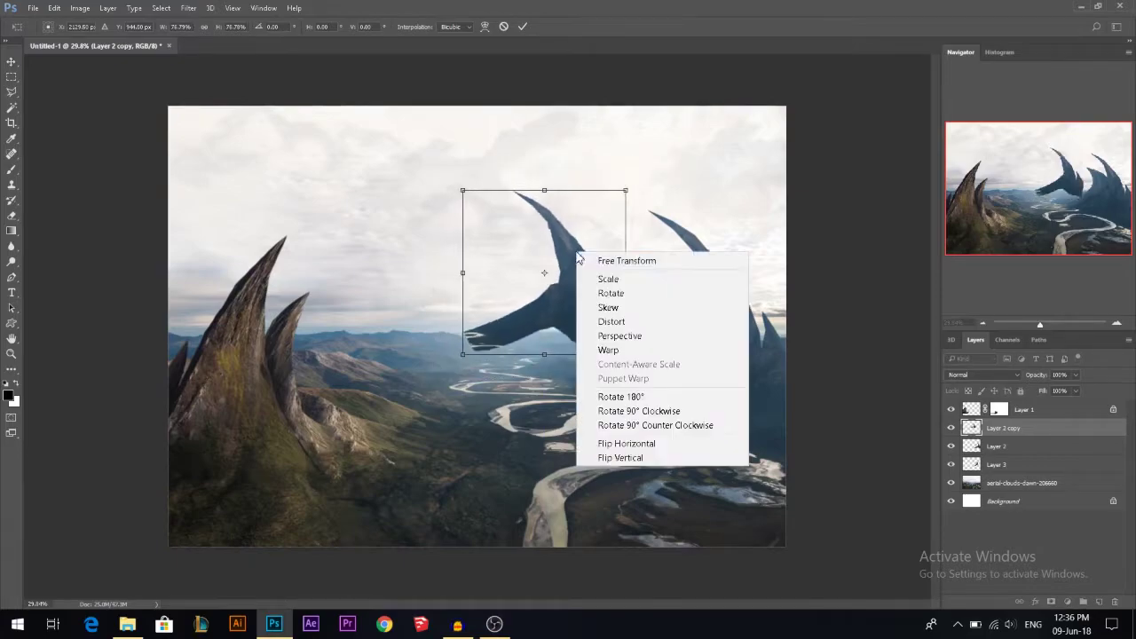
click(621, 350)
drag(518, 190, 587, 165)
drag(581, 261, 572, 280)
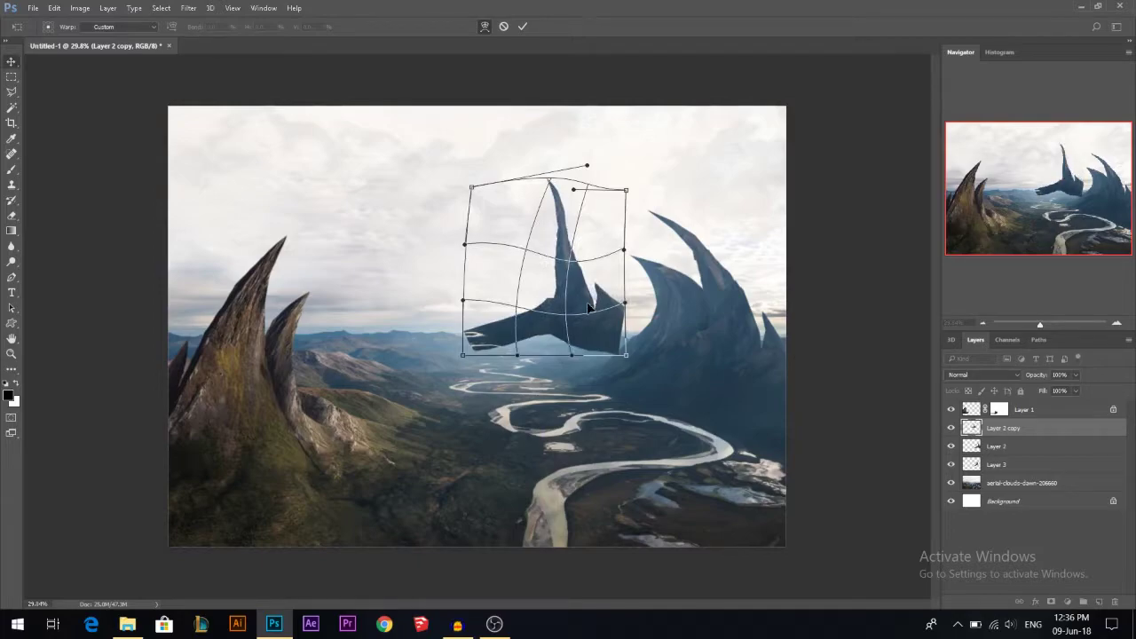
key(Return)
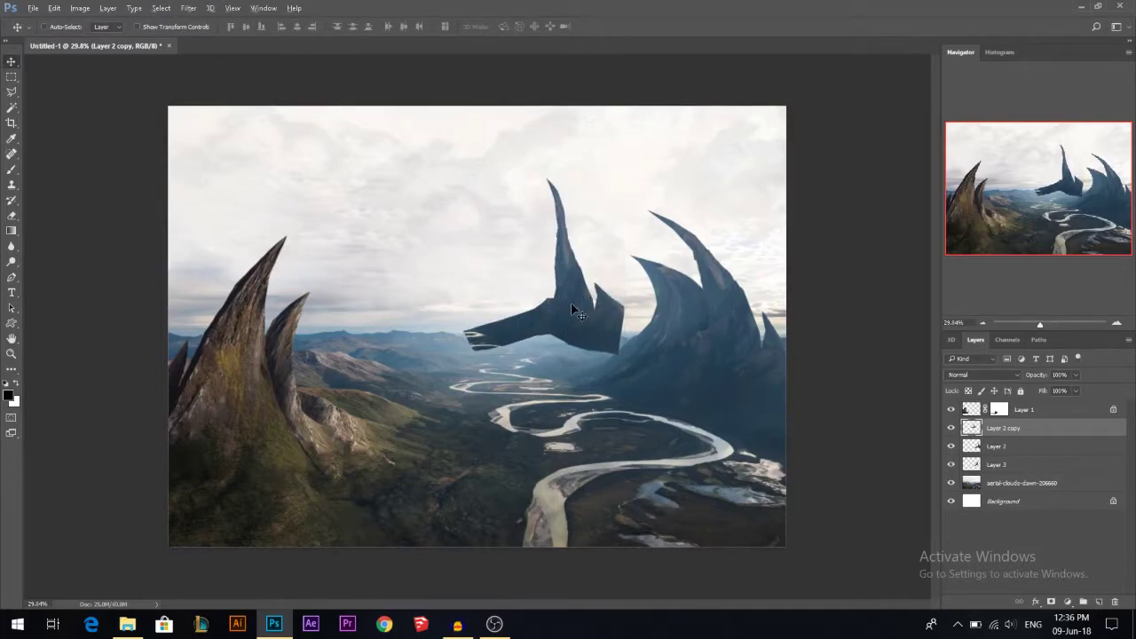
Duplicate the warped mountain, stack the new copy below Layer 2 copy, scale it to about 71%, and flip it horizontally
alt+drag(564, 309, 535, 341)
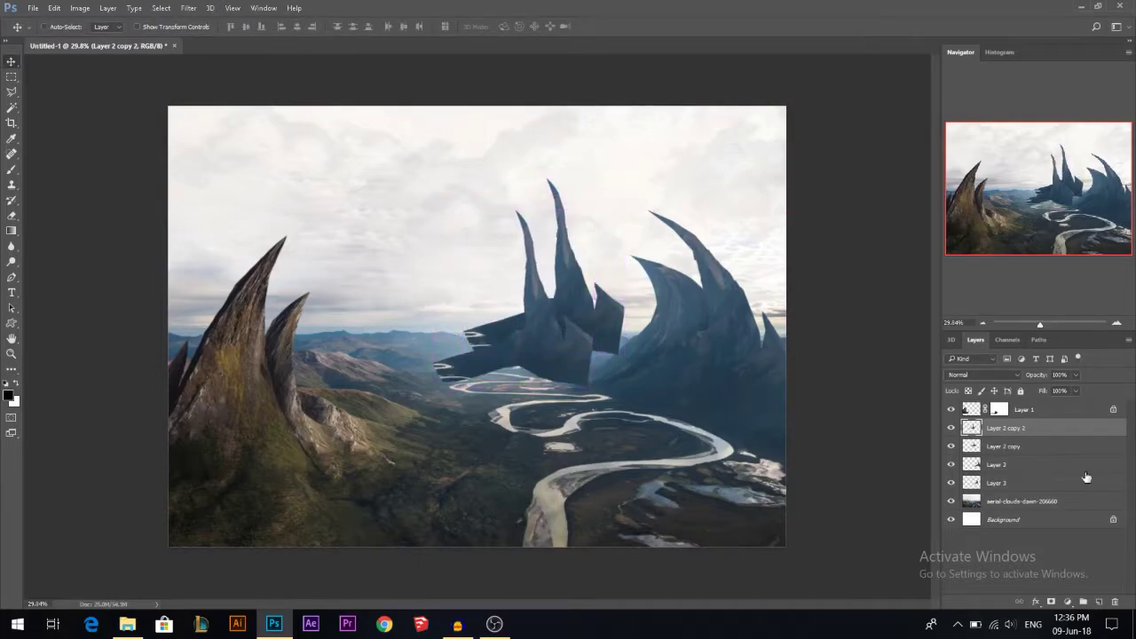
drag(1019, 432, 1021, 453)
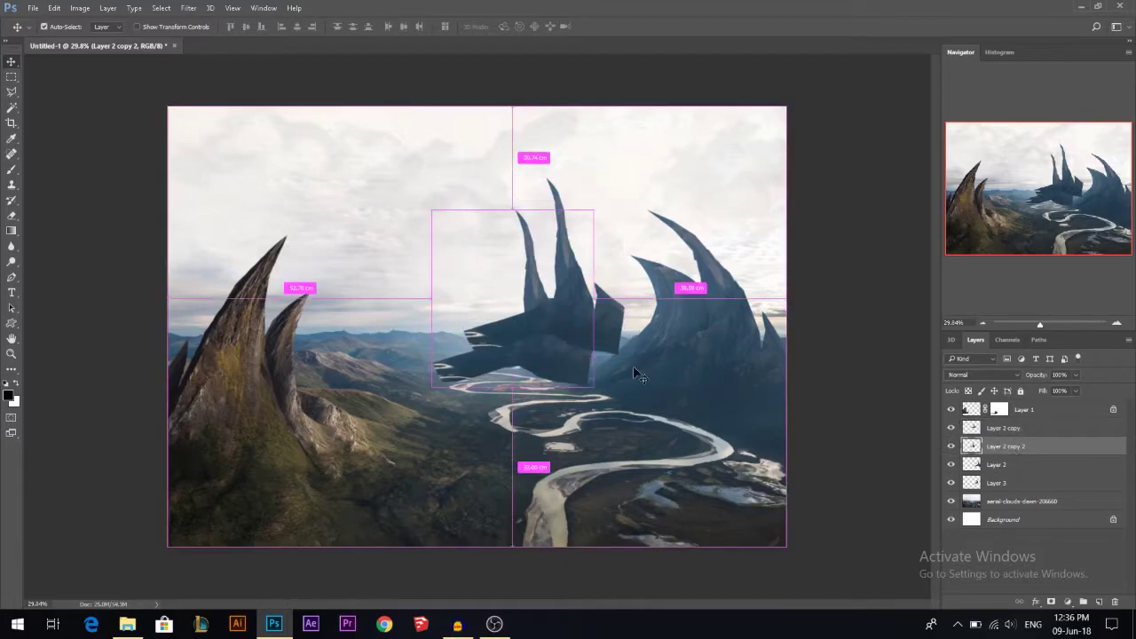
key(ctrl+t)
drag(596, 388, 571, 338)
drag(523, 297, 540, 285)
right_click(544, 314)
click(578, 497)
Warp the flipped copy so its spire tip leans farther left, and apply the transformation
right_click(531, 295)
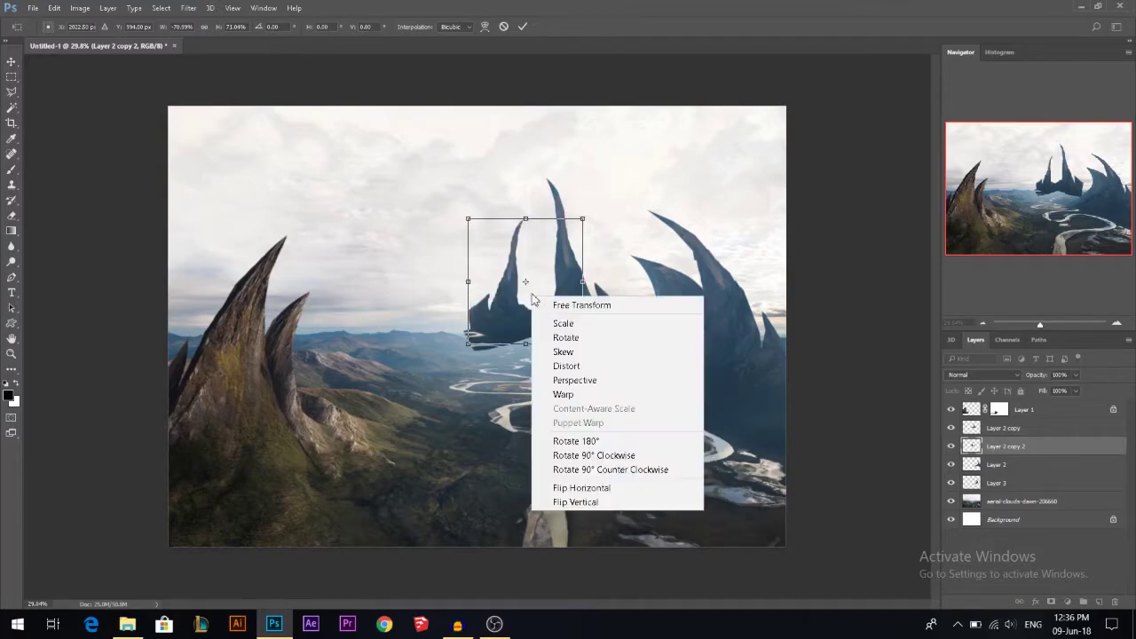
click(563, 395)
drag(506, 223, 466, 233)
key(Return)
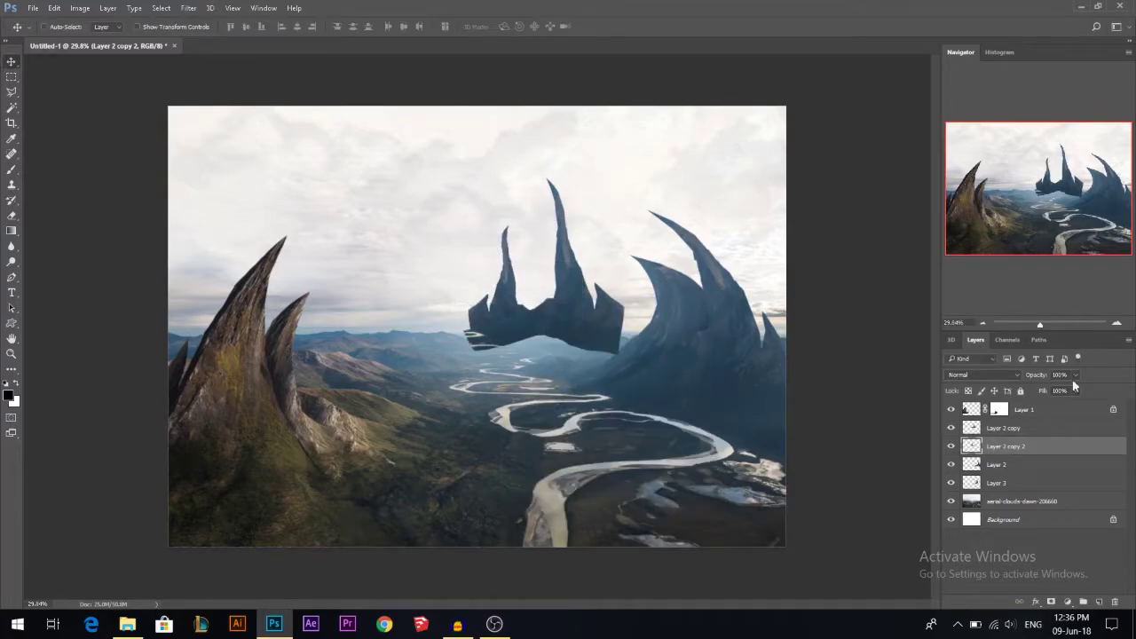
Try merging Layer 2 copy 2 down into Layer 2 and repositioning the mountains
key(ctrl+e)
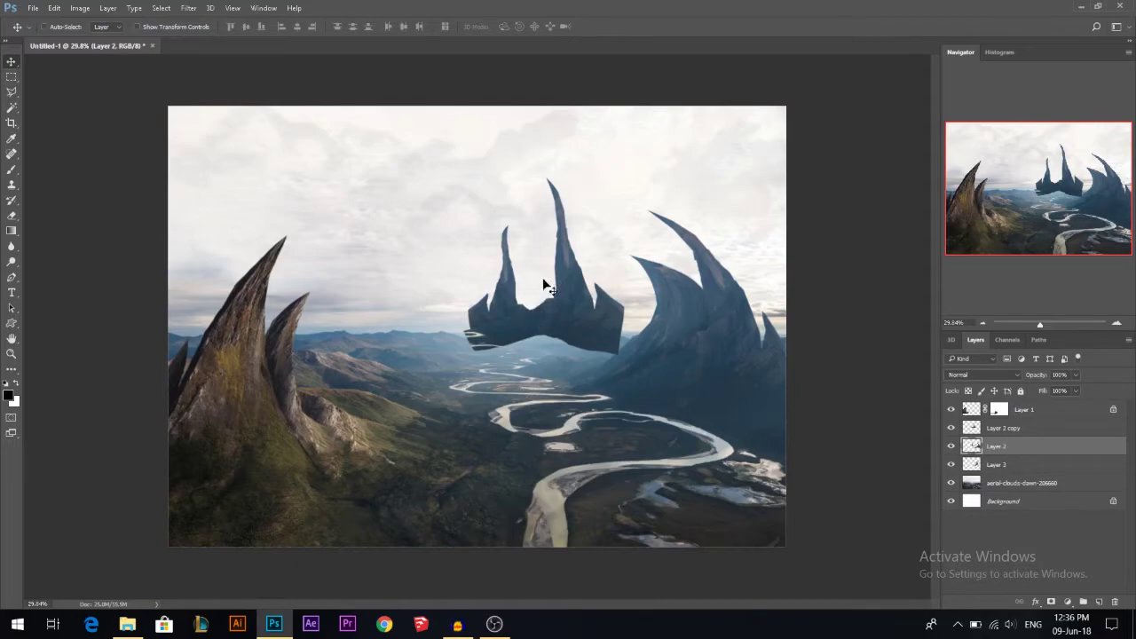
drag(566, 298, 528, 340)
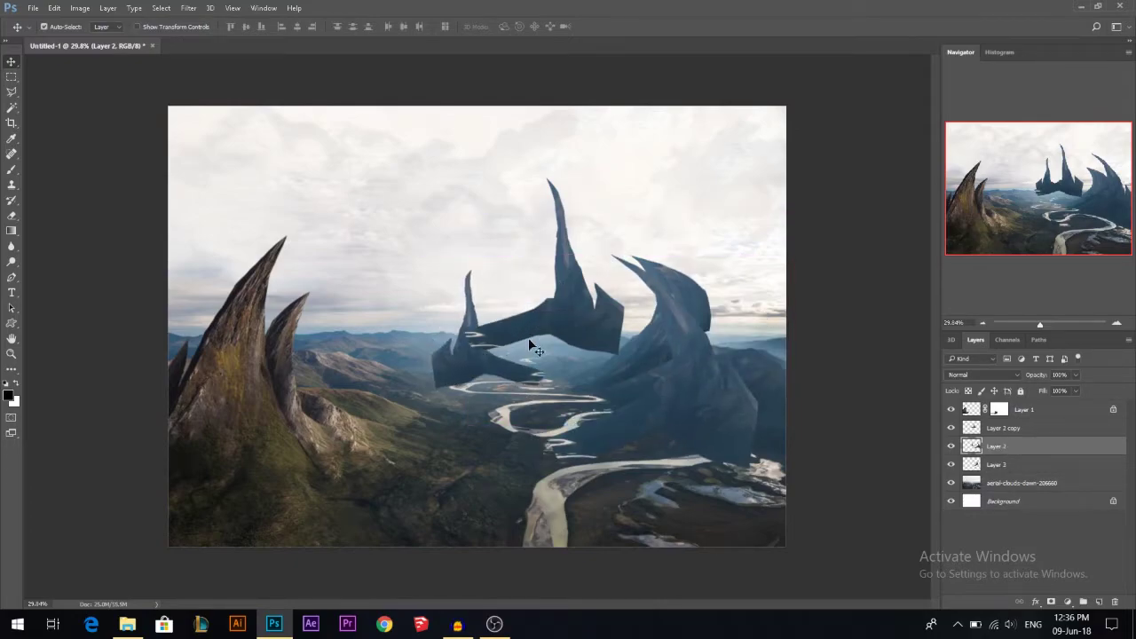
key(ctrl+z)
ctrl+shift+click(567, 300)
drag(567, 300, 556, 238)
key(ctrl+alt+z)
key(ctrl+alt+z)
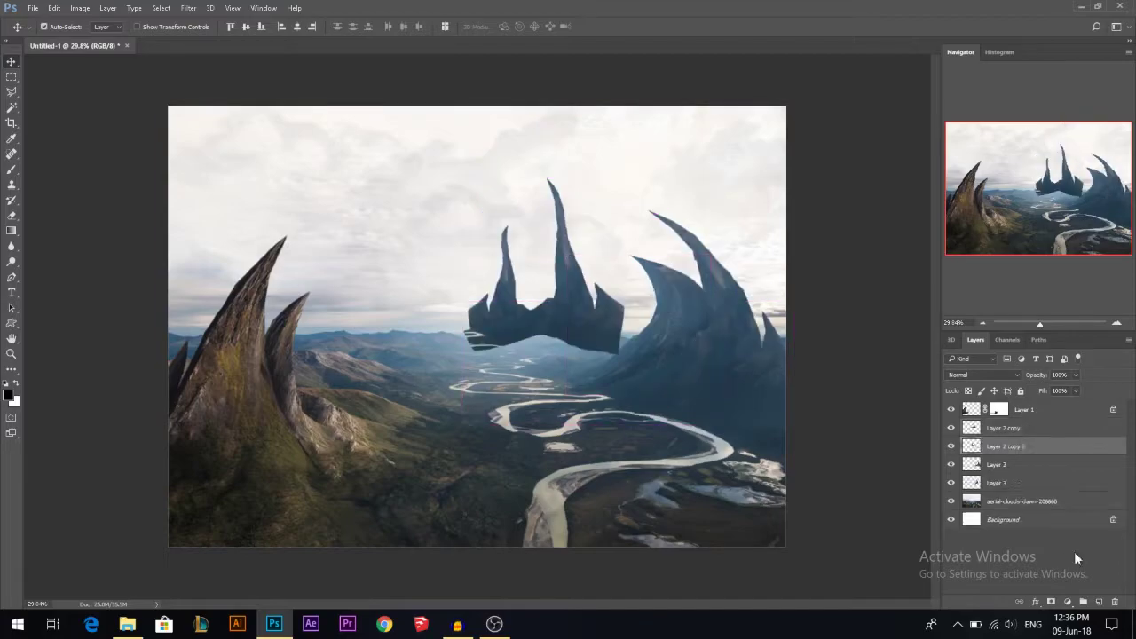
Try repositioning the duplicated central spires without merging their layers
drag(632, 353, 631, 385)
key(ctrl+z)
drag(498, 305, 471, 273)
key(ctrl+z)
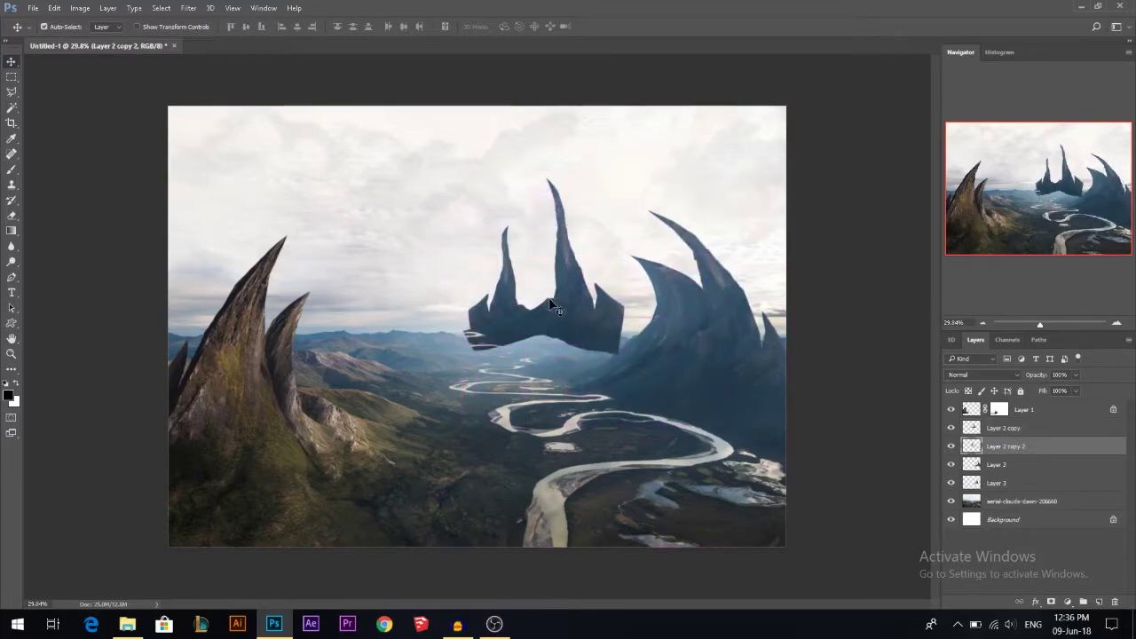
Move the two central spire layers down onto the valley, merge them into one layer, and scale the merged spires down
ctrl+shift+click(566, 295)
drag(567, 295, 569, 365)
key(ctrl+e)
scroll(611, 313, up, 1)
key(ctrl+t)
drag(657, 208, 637, 234)
key(Return)
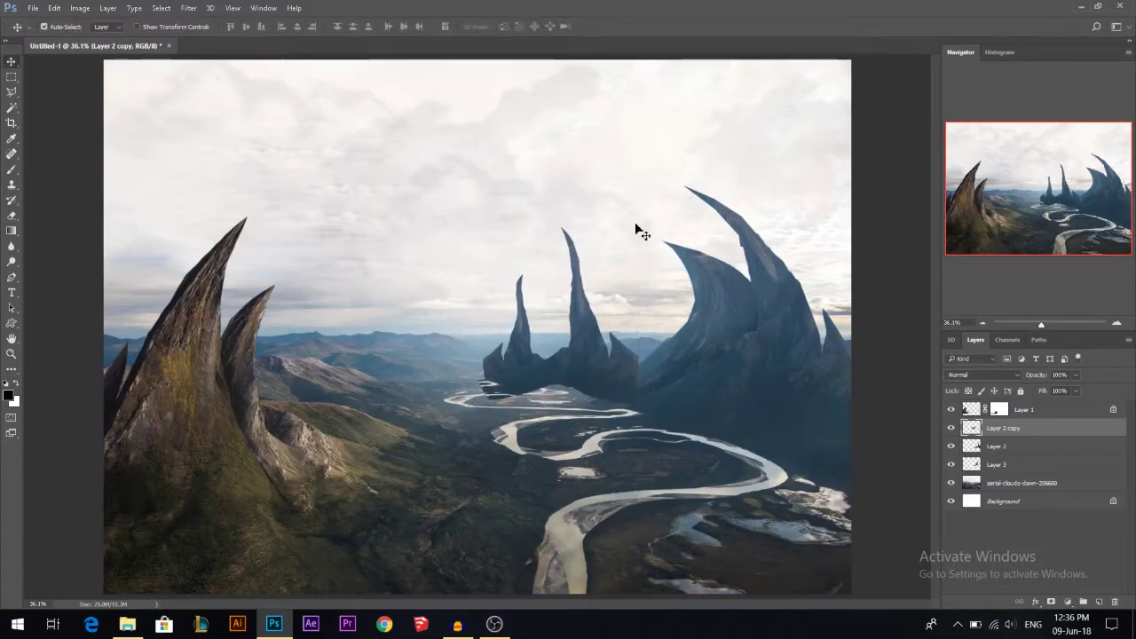
Duplicate the merged spires, hide the original, move the copy toward the right-hand mountain, and stack it below Layer 3
key(ctrl+j)
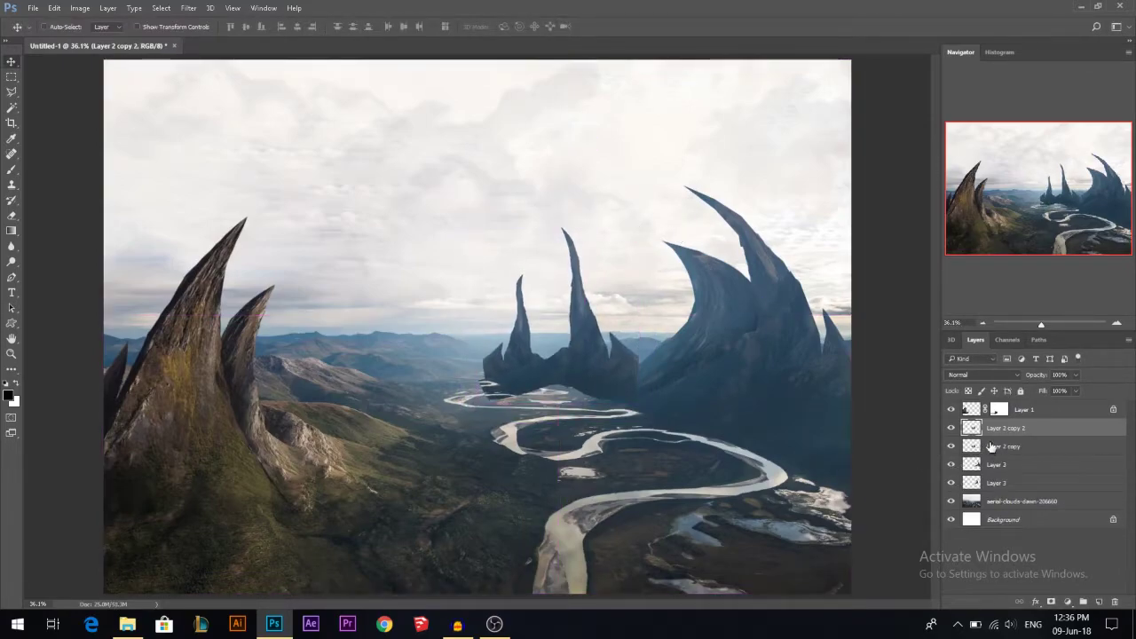
click(951, 448)
drag(594, 373, 656, 361)
drag(1012, 437, 1006, 485)
Scale the duplicated spires down to a small distant pair and place them near the horizon beside the right-hand mountain
key(ctrl+t)
drag(663, 256, 621, 298)
drag(590, 350, 624, 331)
drag(647, 271, 637, 344)
key(Return)
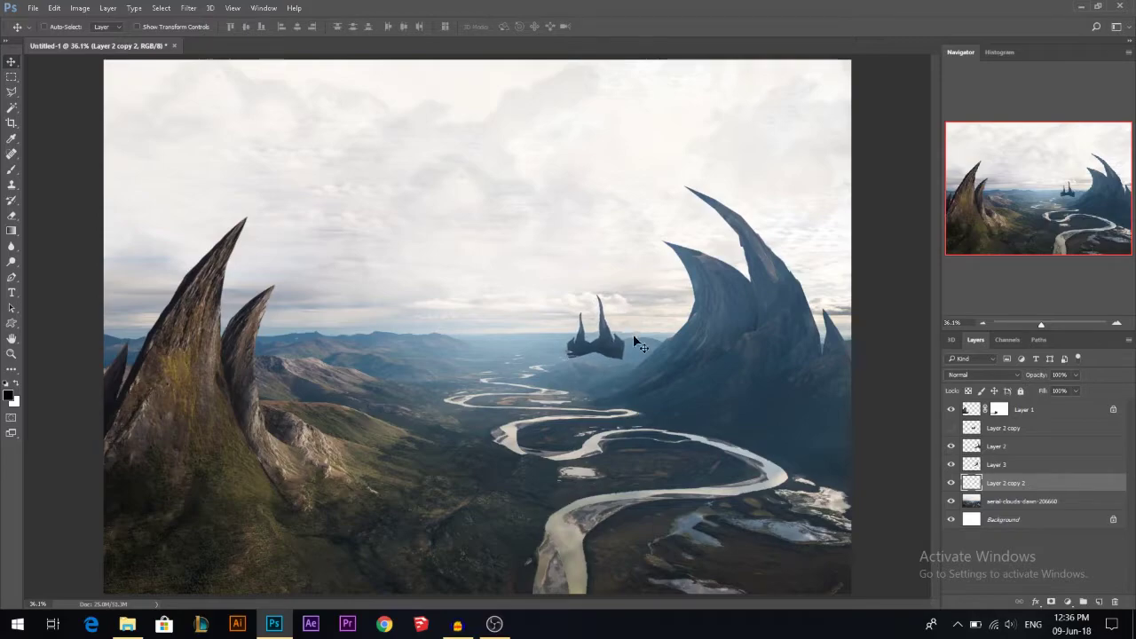
Lower the opacity of Layer 2 copy 2 to about 73%
scroll(739, 400, up, 2)
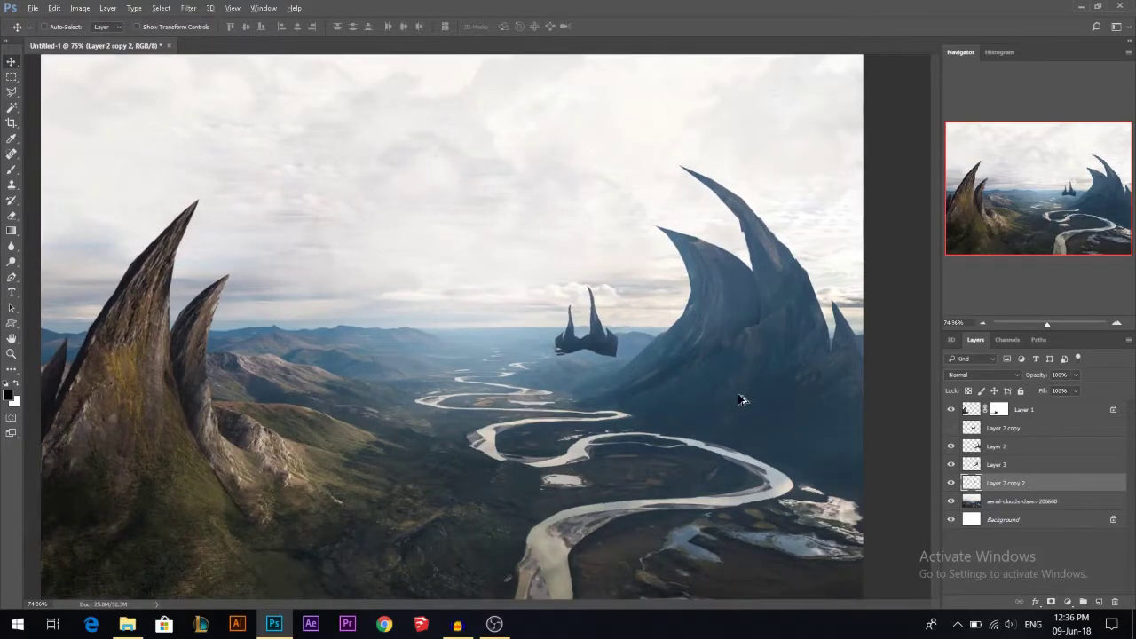
scroll(387, 269, up, 4)
scroll(721, 363, down, 3)
scroll(549, 316, up, 3)
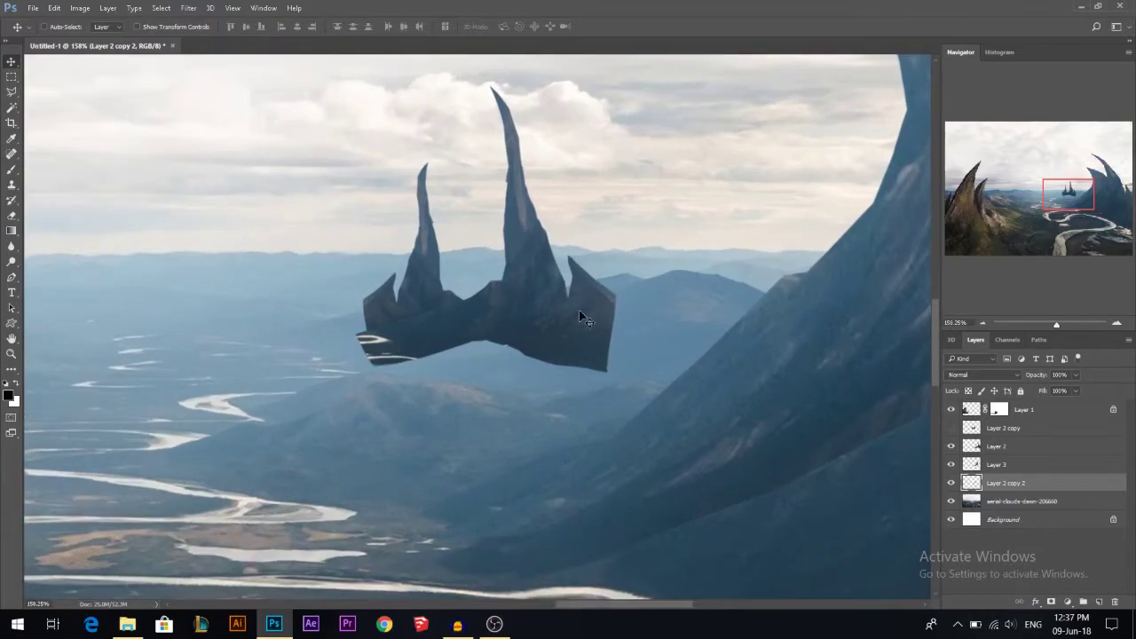
drag(1044, 380, 1040, 380)
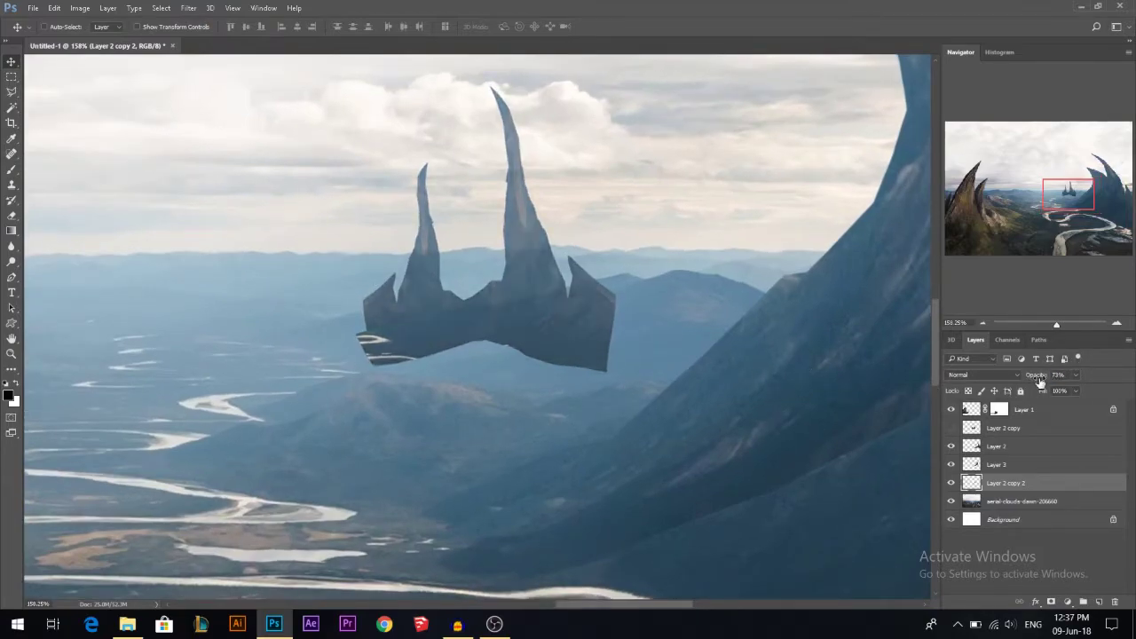
Hide Layer 2 copy 2 and outline the distant hill with the Polygonal Lasso, following its ridge line and enclosing the slope below
click(952, 483)
scroll(444, 301, up, 2)
click(11, 93)
click(55, 104)
click(270, 332)
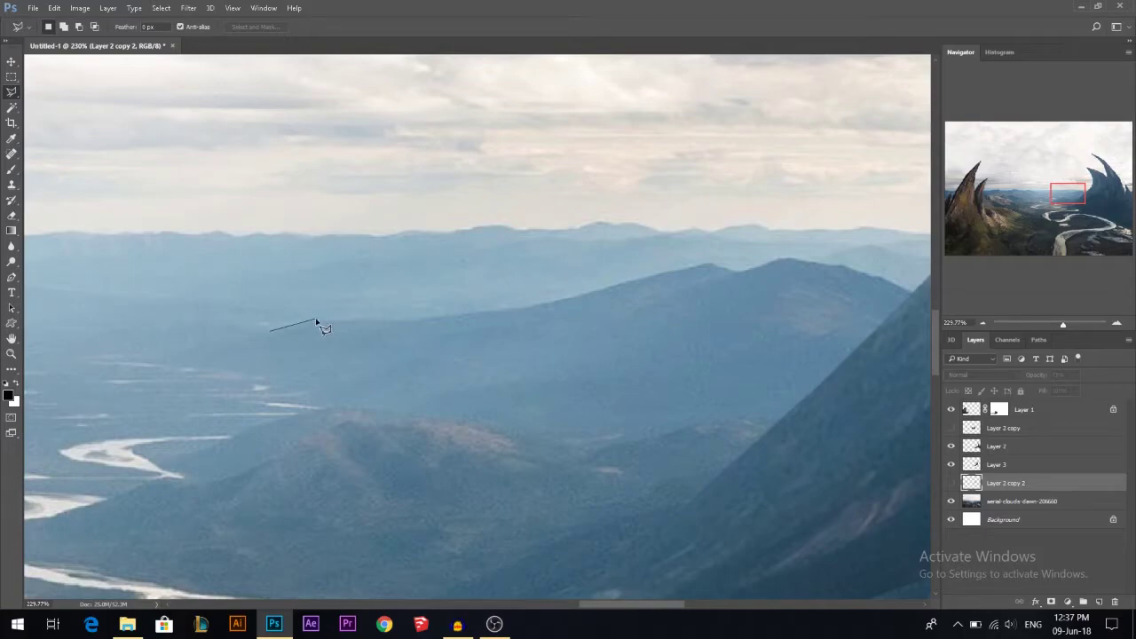
click(315, 320)
click(448, 318)
click(689, 273)
click(769, 297)
click(843, 432)
click(524, 498)
click(126, 507)
click(127, 450)
click(270, 332)
Show Layer 2 copy 2, mask it with the inverted hill selection so its base sits behind the ridge, and set opacity to 100%
click(952, 483)
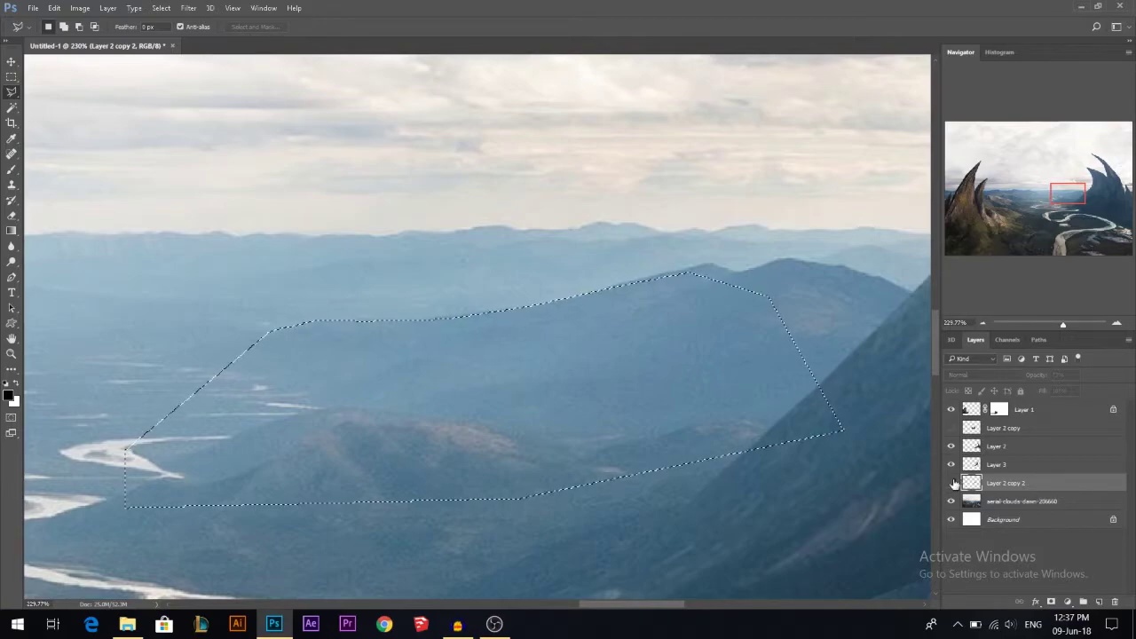
click(1051, 602)
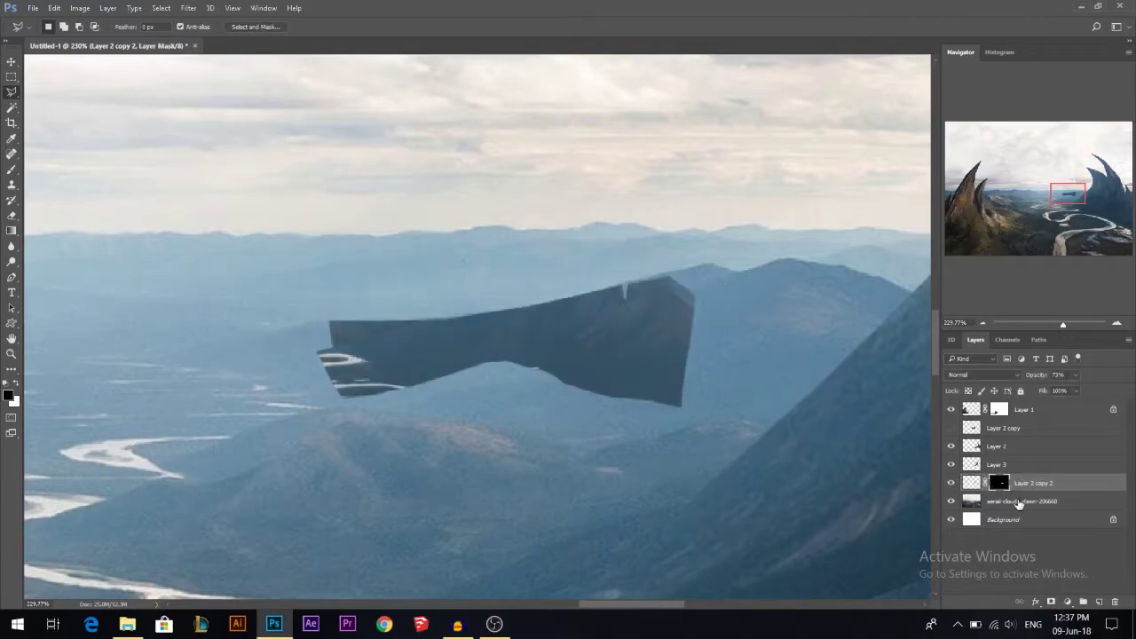
key(ctrl+i)
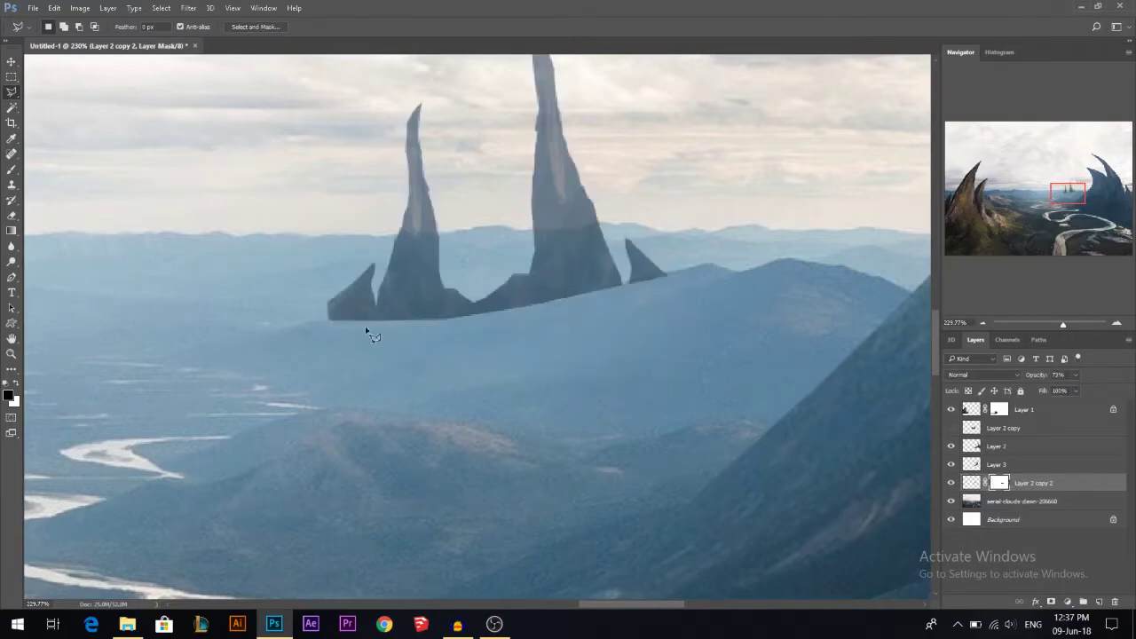
scroll(646, 396, down, 2)
drag(1035, 380, 1115, 384)
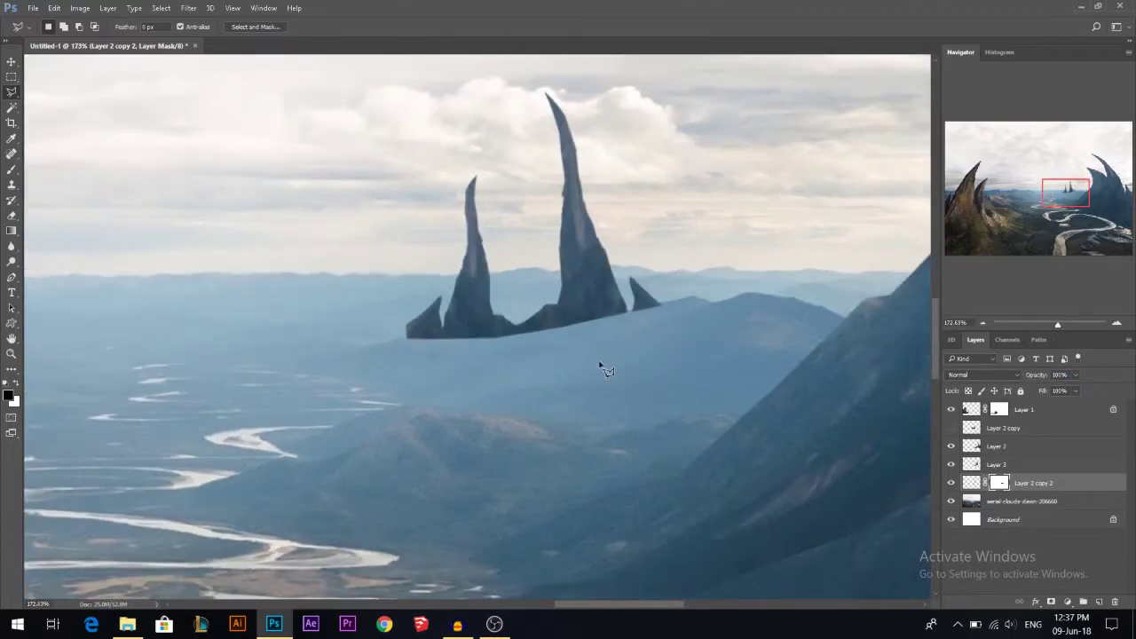
Lighten the distant spires' pixels with Curves by raising the black point's output to 90
click(968, 485)
key(ctrl+m)
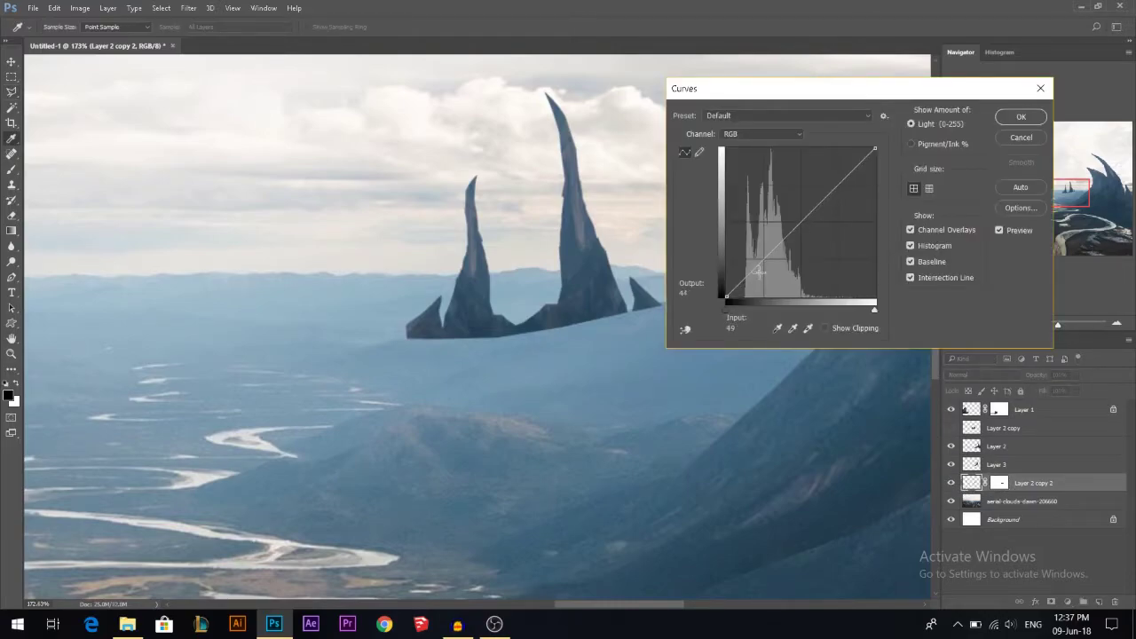
drag(729, 298, 727, 252)
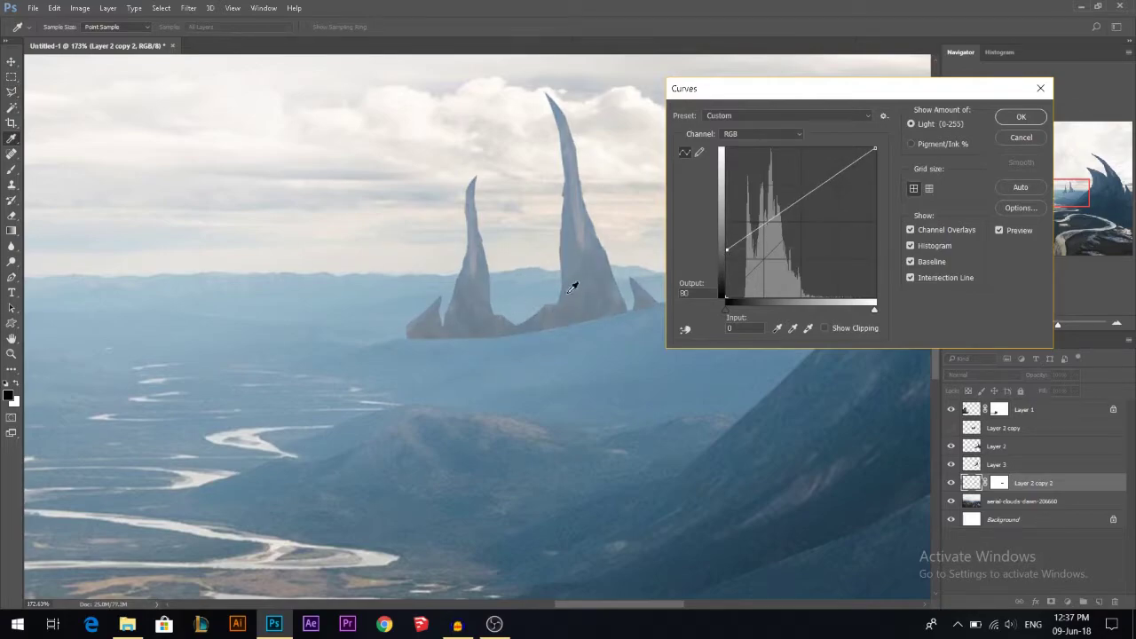
click(1019, 119)
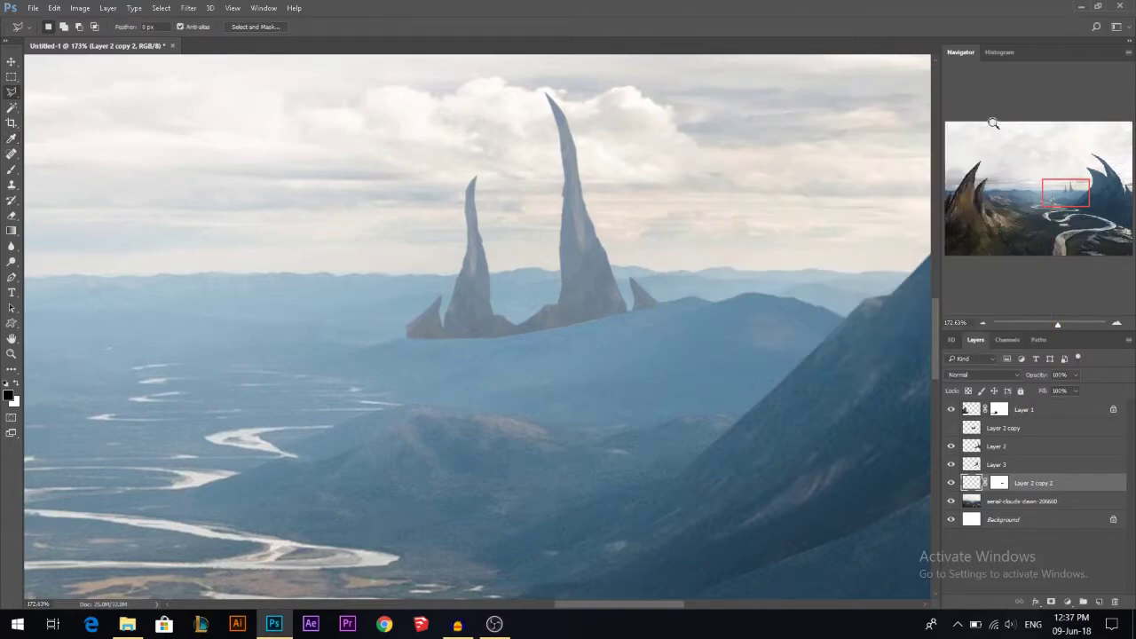
Shift the distant spires' highlights to about -30 toward cyan and slightly toward blue using Color Balance
key(ctrl+b)
click(867, 167)
drag(831, 105, 824, 104)
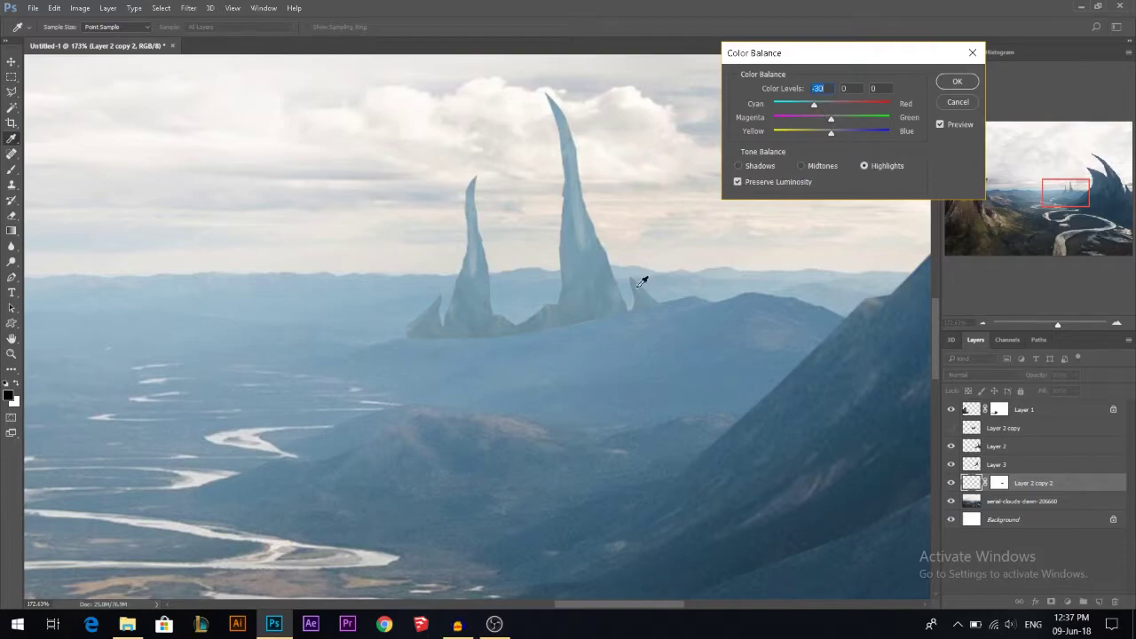
click(836, 135)
click(957, 81)
key(l)
scroll(725, 258, down, 8)
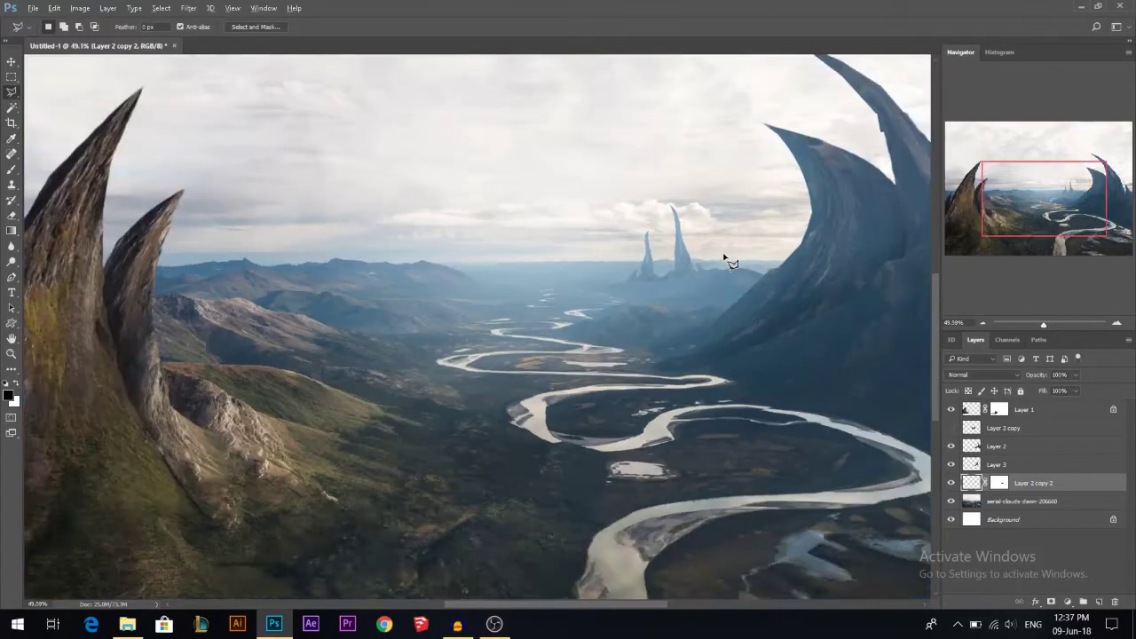
Load the outline of the distant spires on Layer 2 copy 2 as a selection
scroll(600, 362, up, 8)
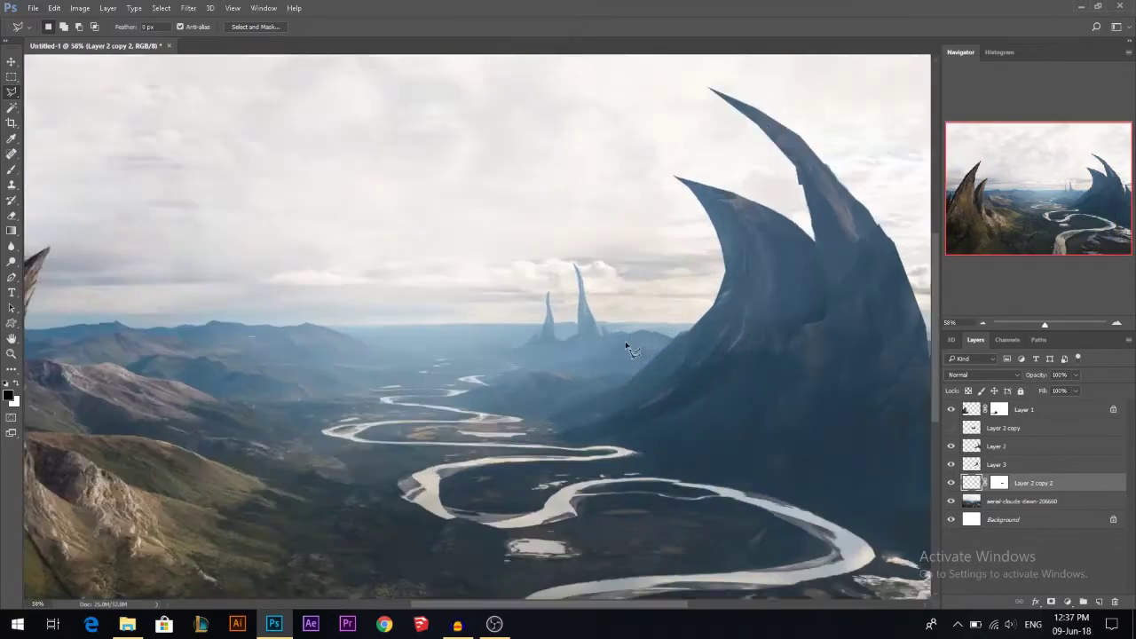
scroll(586, 339, up, 2)
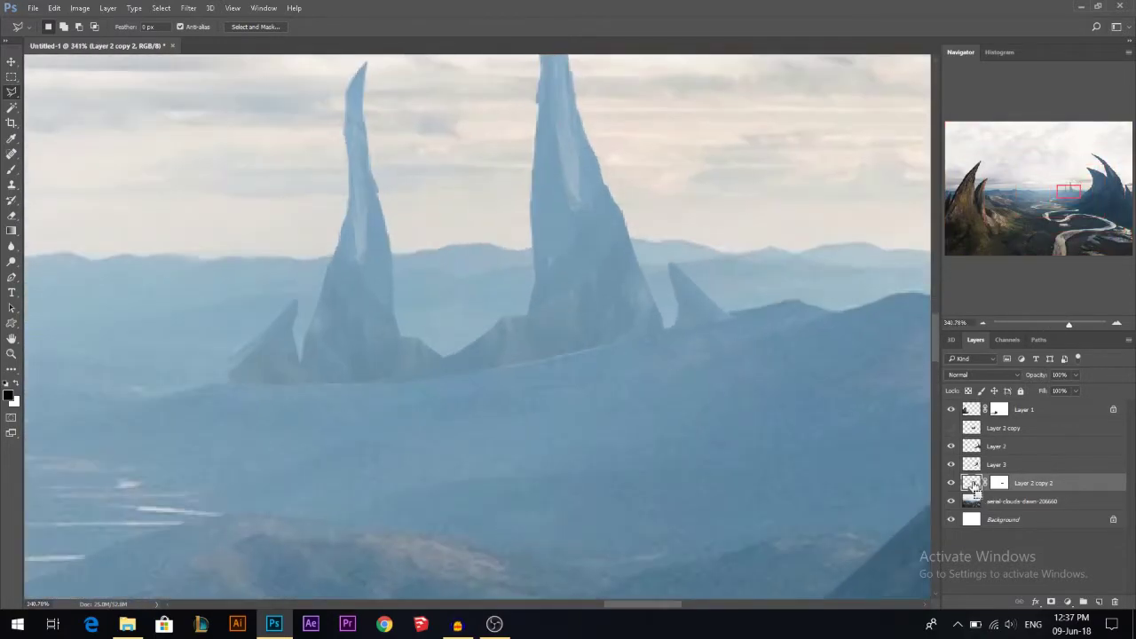
ctrl+click(973, 484)
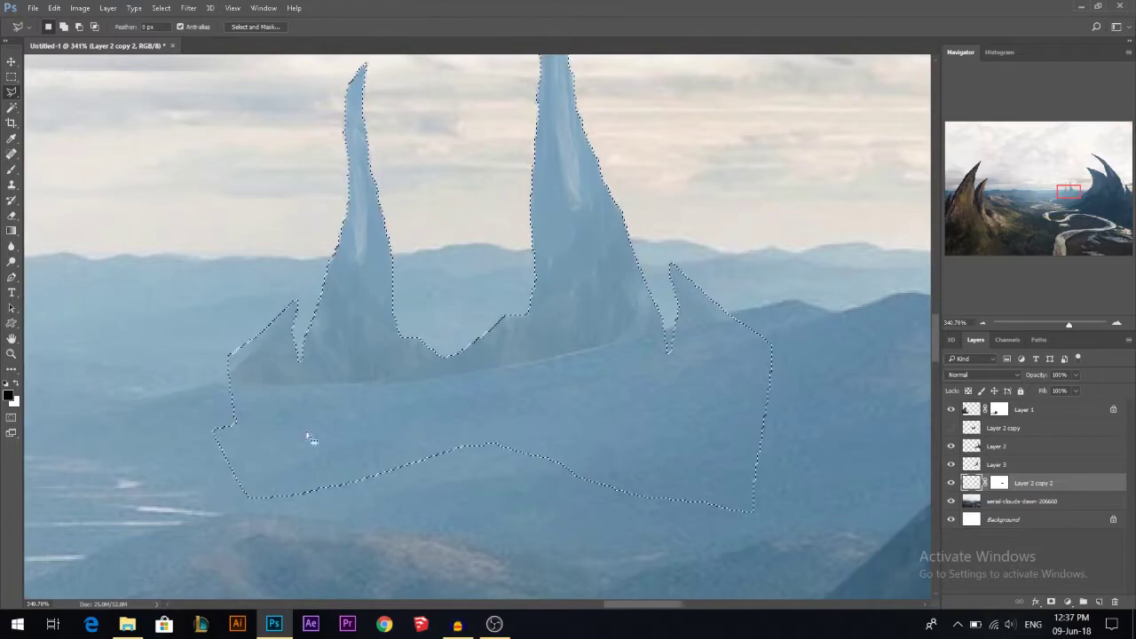
scroll(482, 344, down, 1)
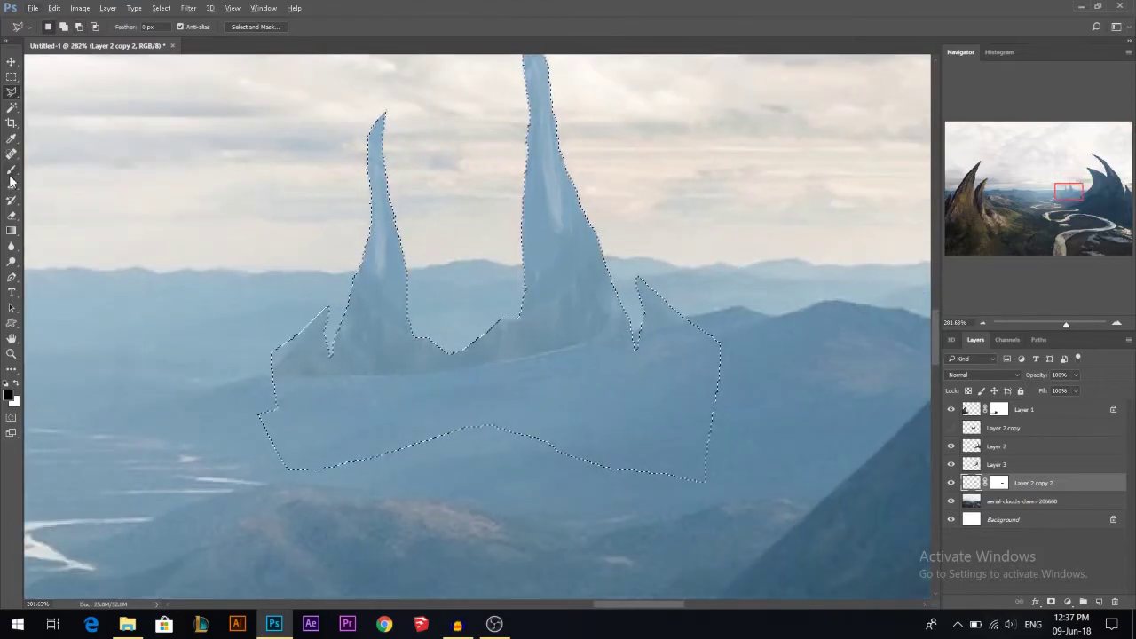
Paint sampled haze blue over the distant spires' bases with a soft brush at 27% opacity, and clear the selection
click(13, 170)
click(146, 27)
click(142, 31)
mouse_move(657, 476)
alt+mouse_down()
mouse_move(475, 447)
mouse_move(414, 450)
alt+mouse_up()
alt+drag(542, 398, 510, 400)
drag(212, 34, 226, 40)
alt+click(587, 378)
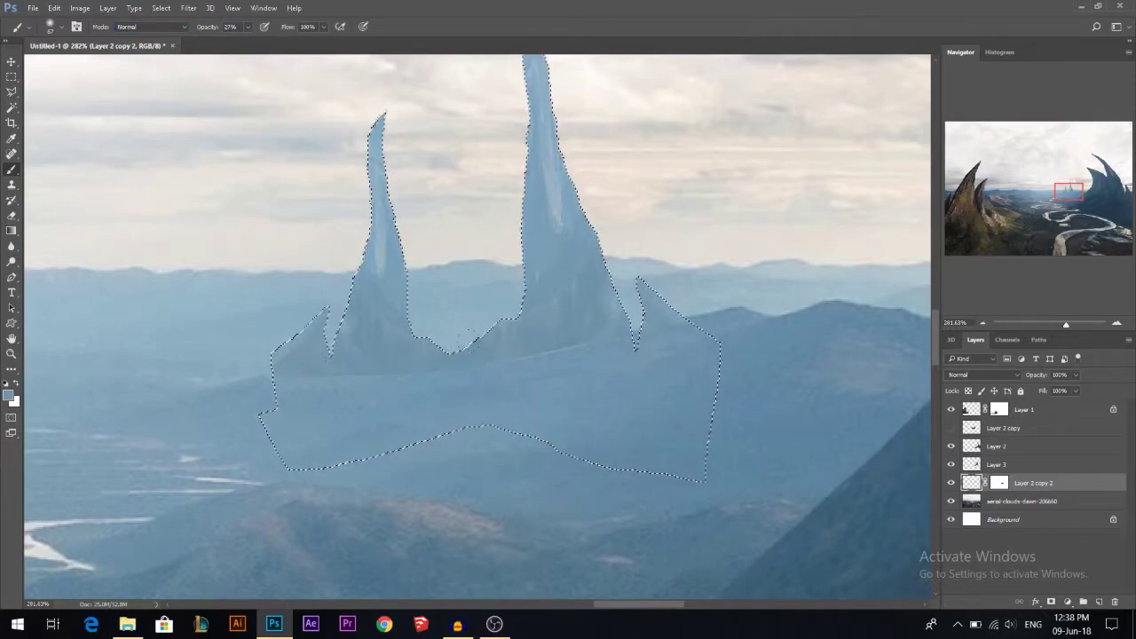
drag(584, 357, 572, 358)
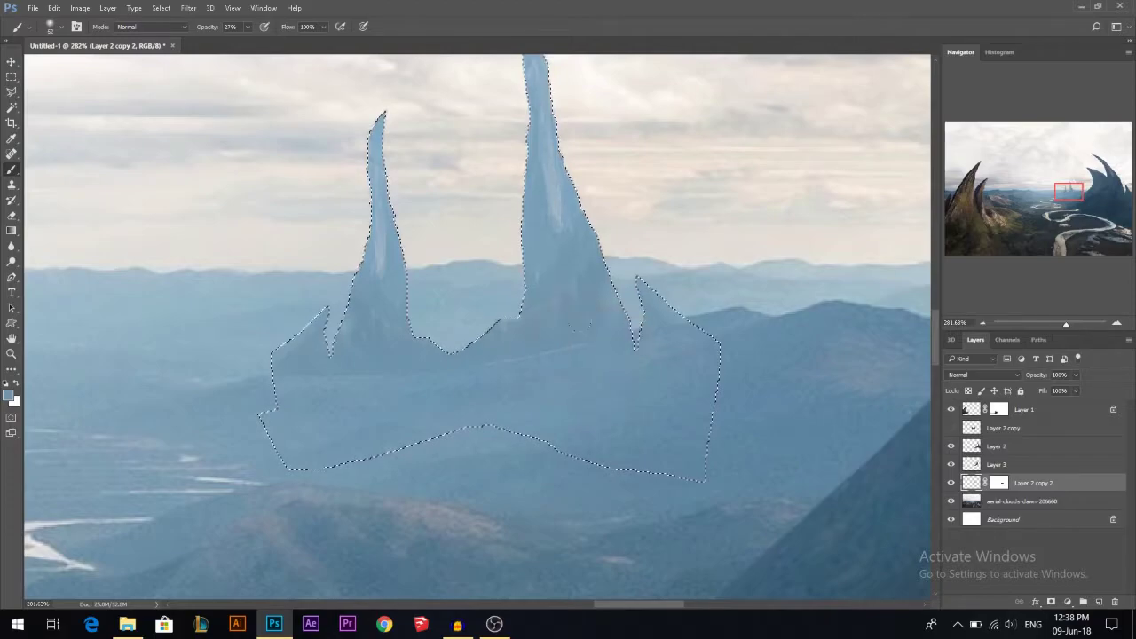
key(ctrl+d)
scroll(613, 413, down, 5)
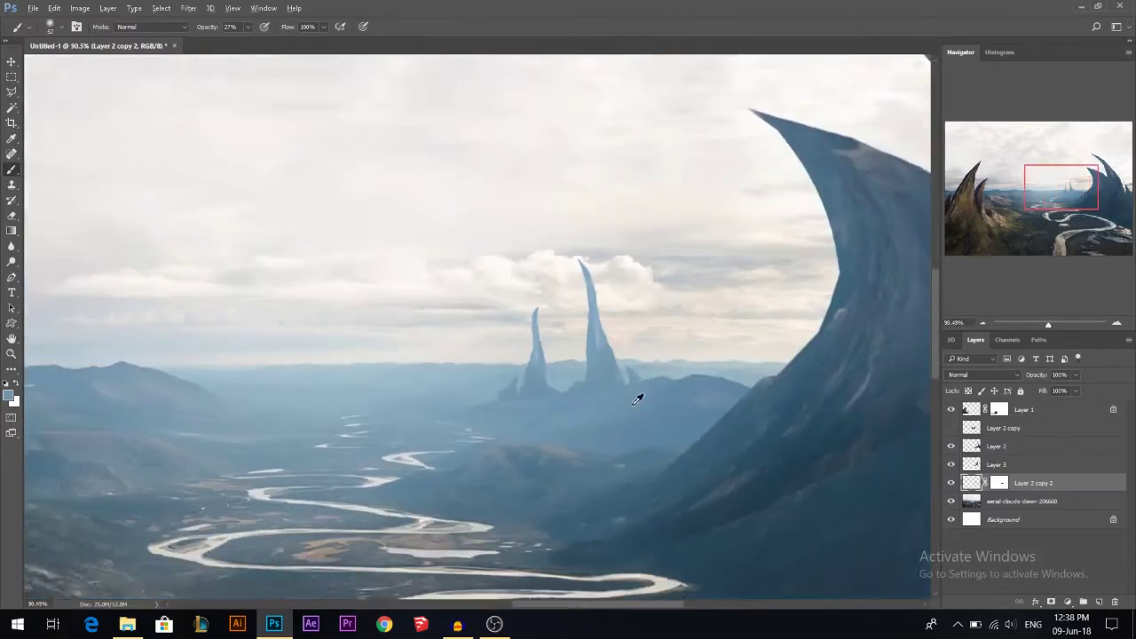
scroll(638, 400, down, 3)
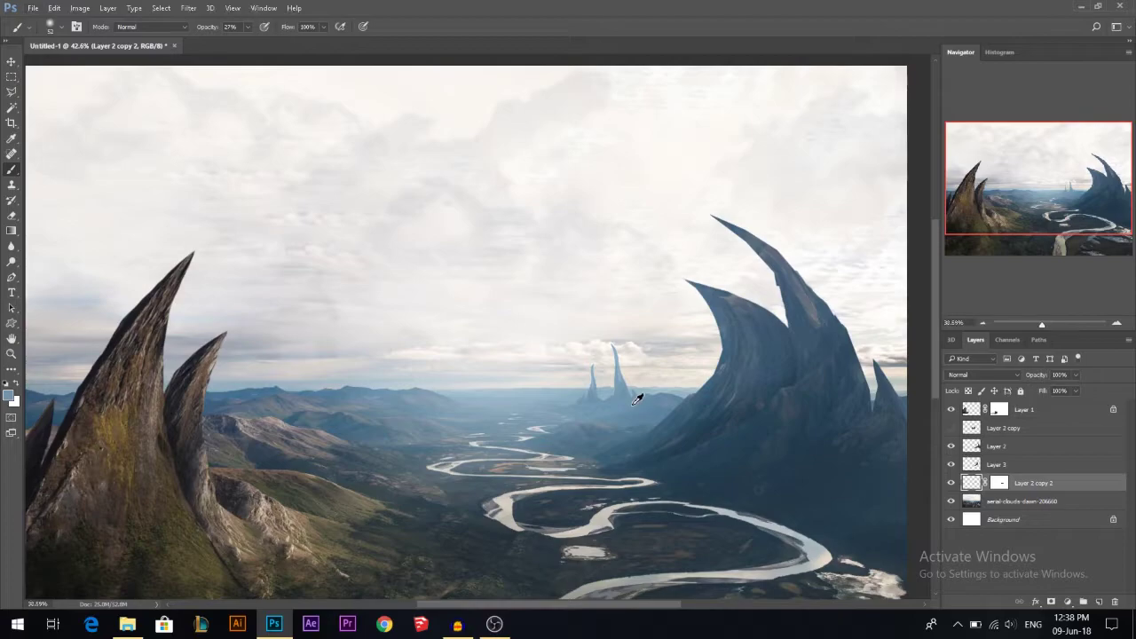
scroll(637, 399, down, 1)
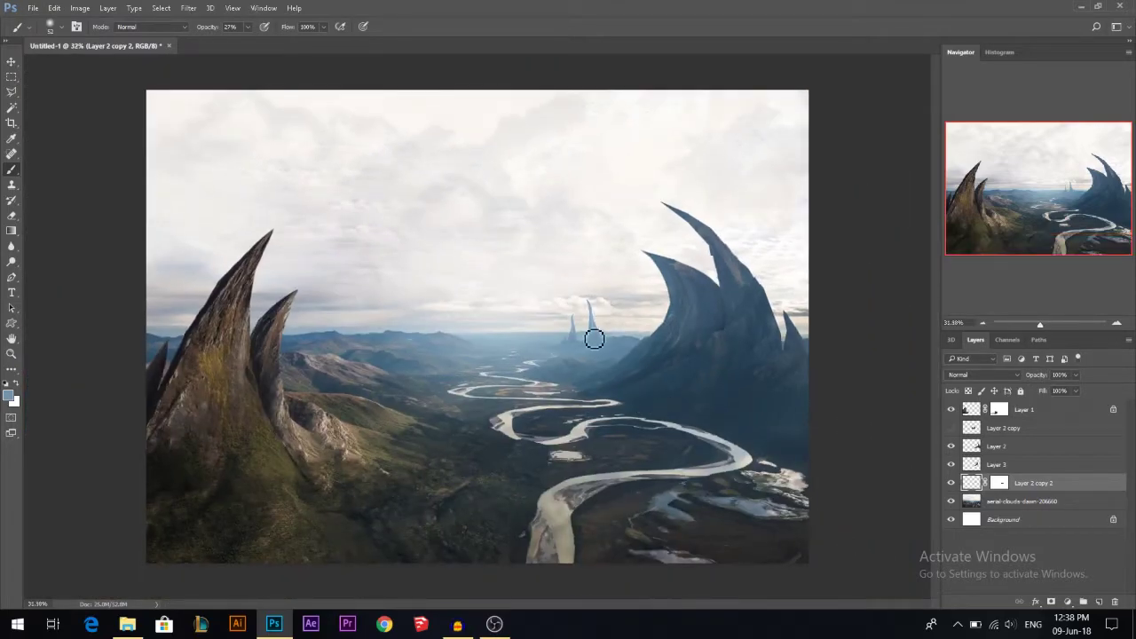
Show Layer 2 copy and move its spires up and left, clear of the small distant pair
click(12, 62)
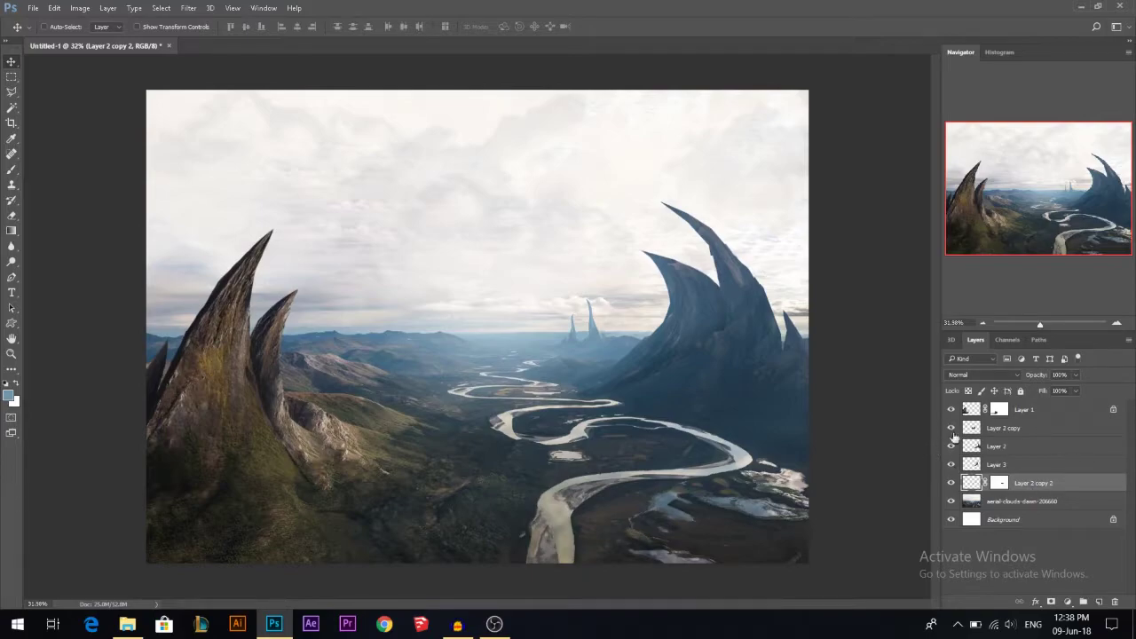
click(951, 430)
click(1003, 429)
drag(588, 376, 518, 344)
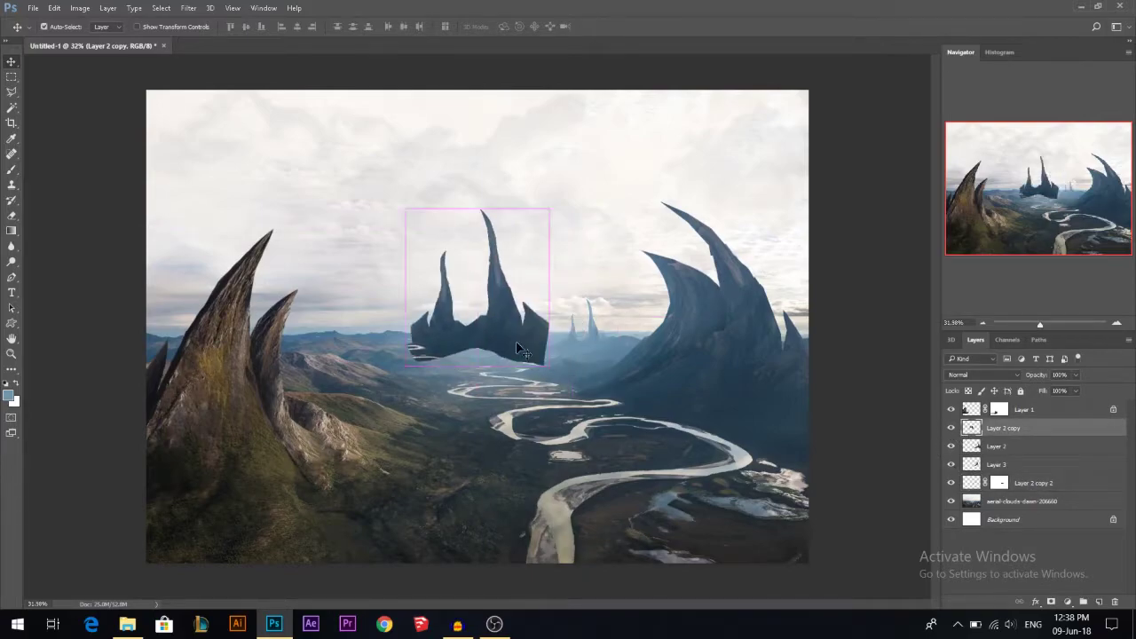
Reshape Layer 2 copy with Puppet Warp, pulling its small outer peaks upward and bending the tall spires, and apply the warp
key(ctrl+t)
click(503, 26)
click(54, 8)
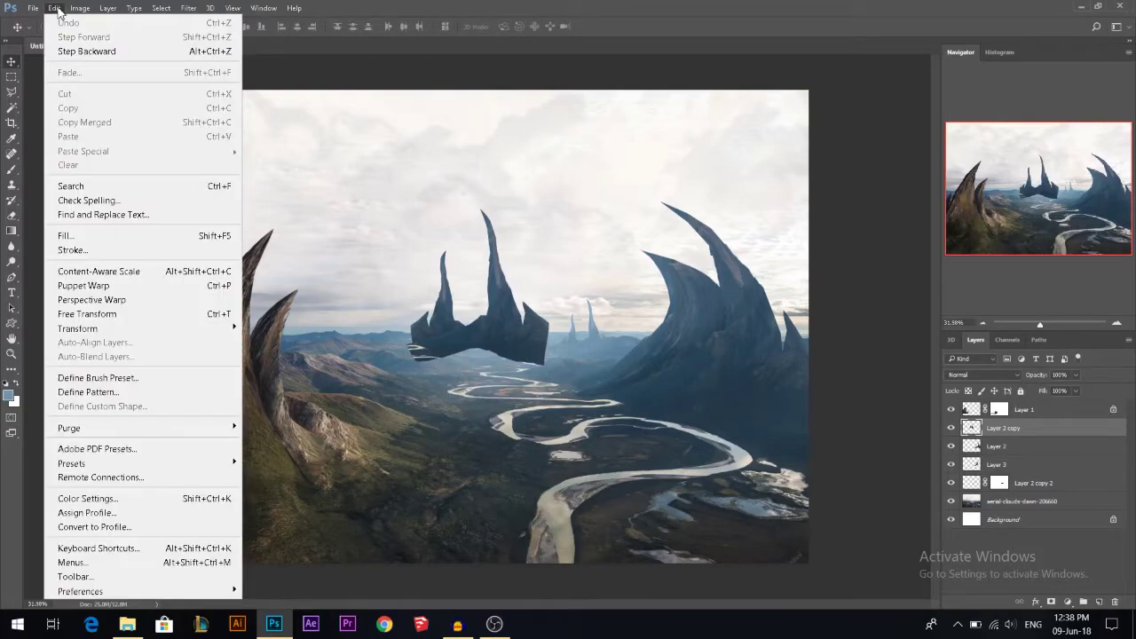
click(113, 287)
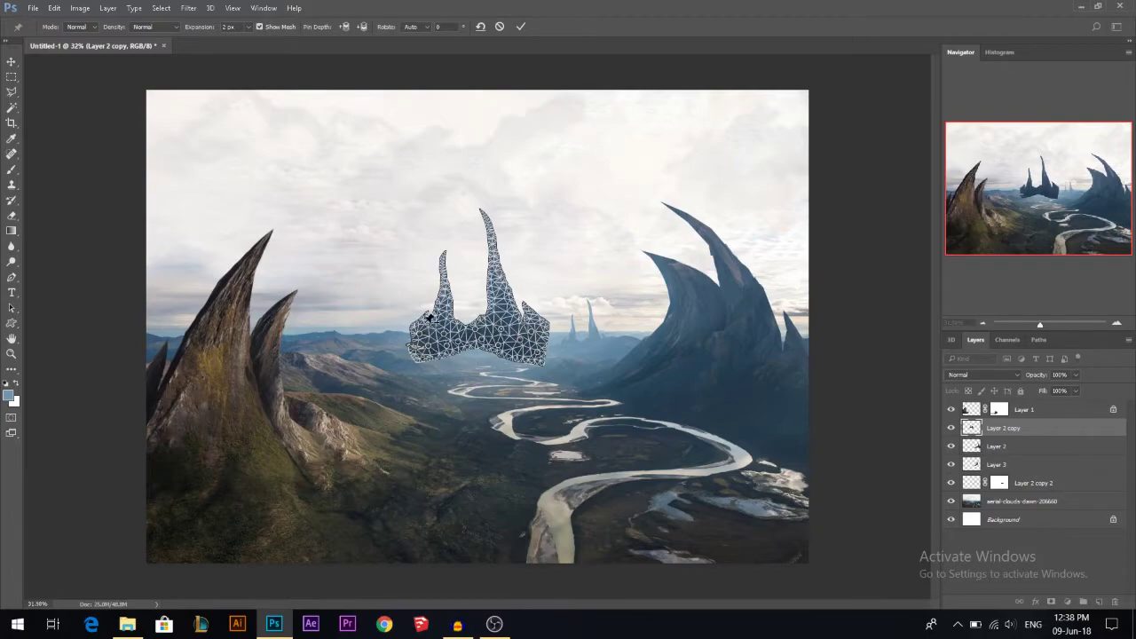
drag(429, 312, 426, 229)
drag(493, 218, 532, 283)
key(Return)
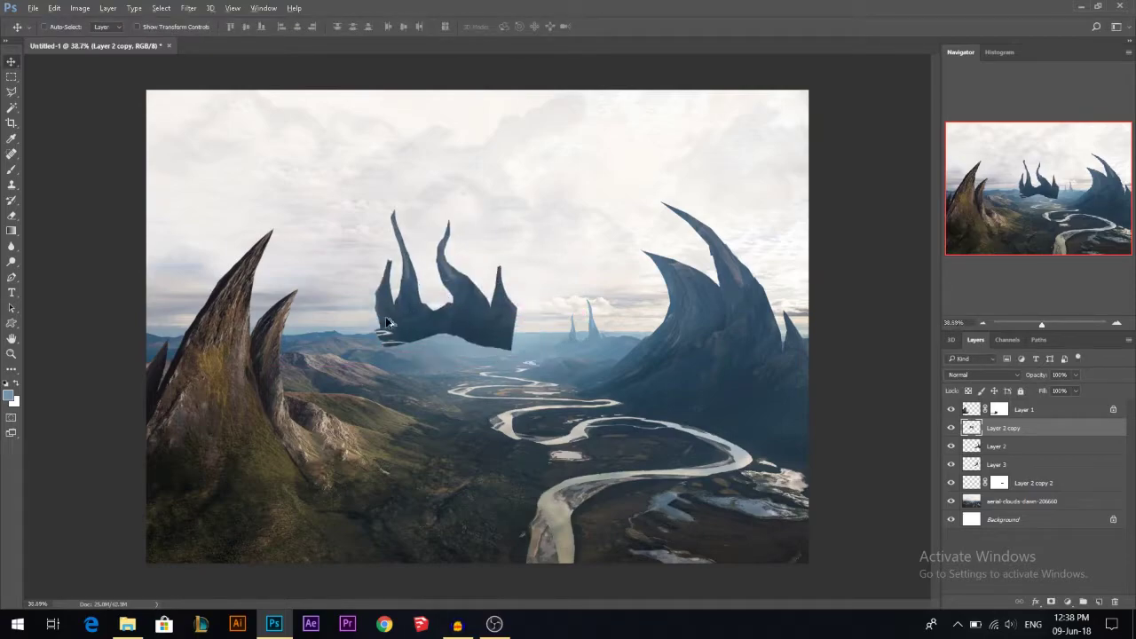
Extend the leftmost small peak on Layer 2 copy into a sharp point using a tapered Polygonal Lasso selection and Clone Stamp
scroll(472, 287, up, 2)
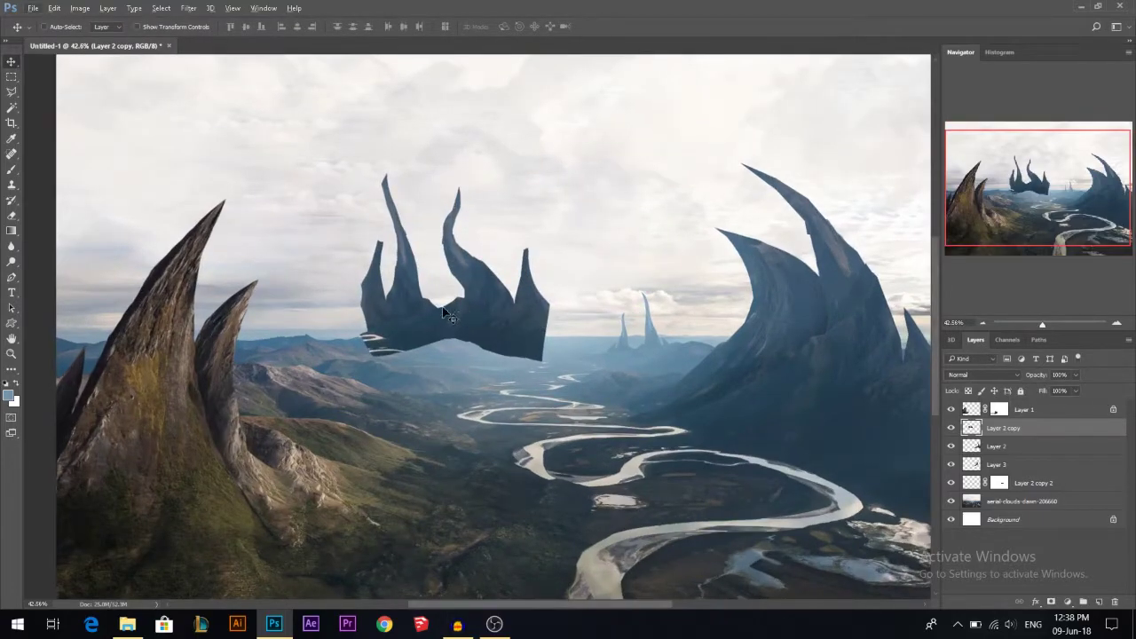
scroll(398, 271, up, 5)
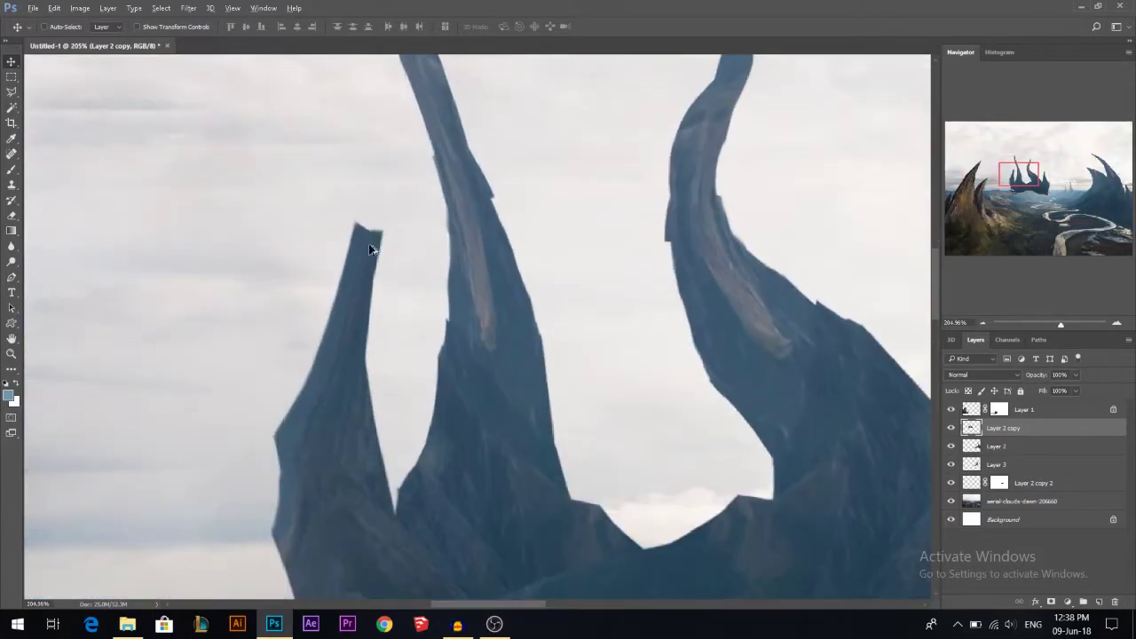
key(l)
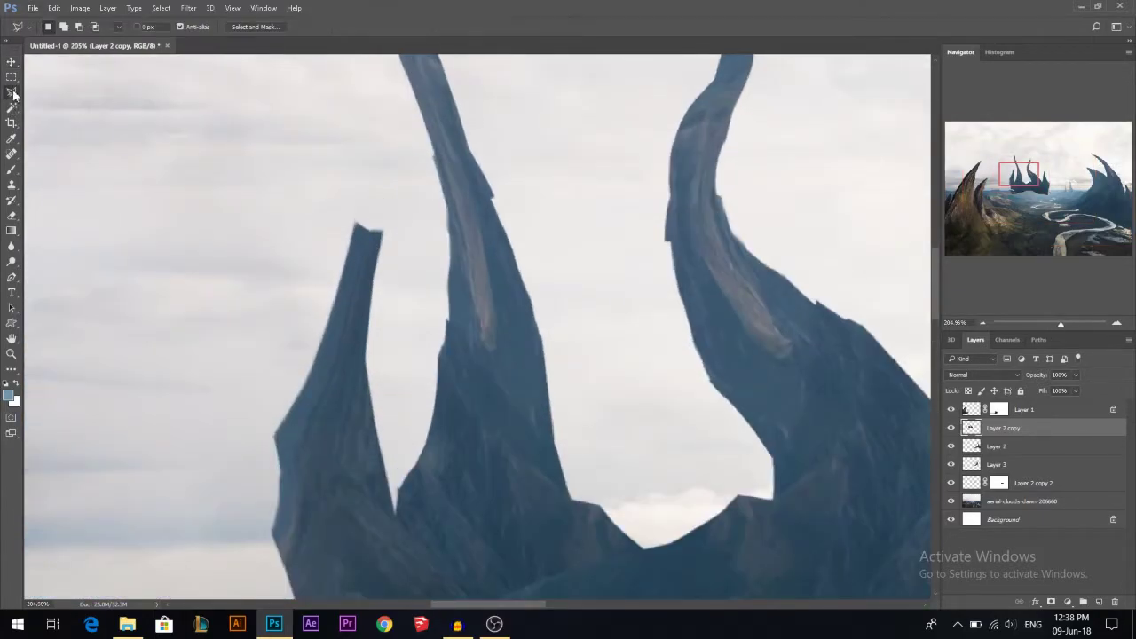
mouse_move(348, 256)
mouse_down()
mouse_move(397, 135)
mouse_move(363, 333)
mouse_up()
scroll(243, 323, up, 2)
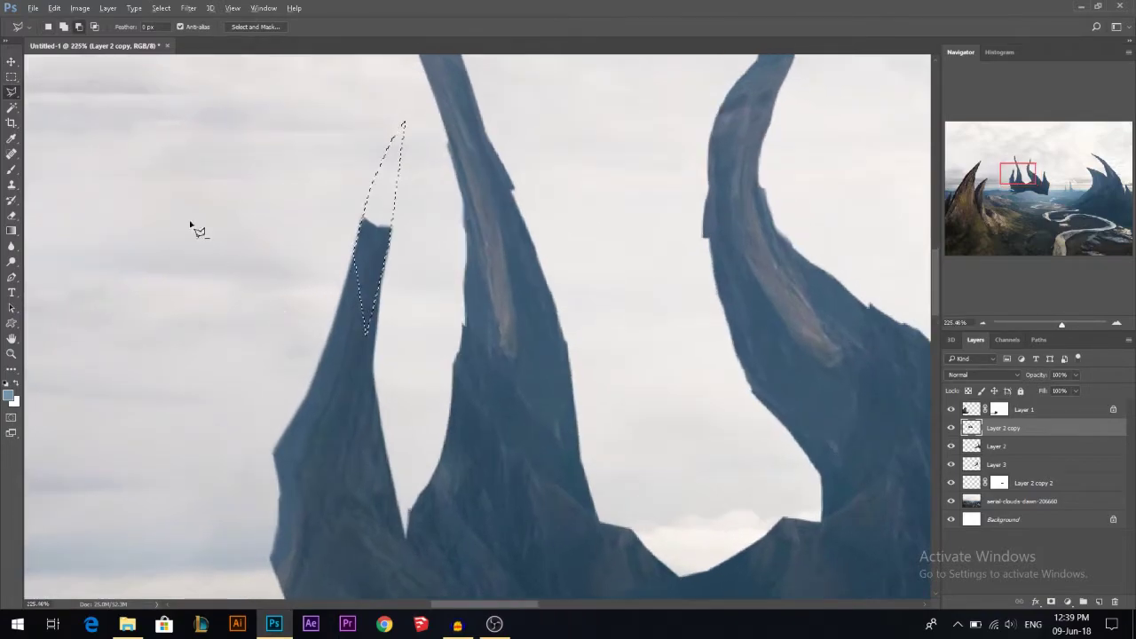
key(alt+s)
click(11, 184)
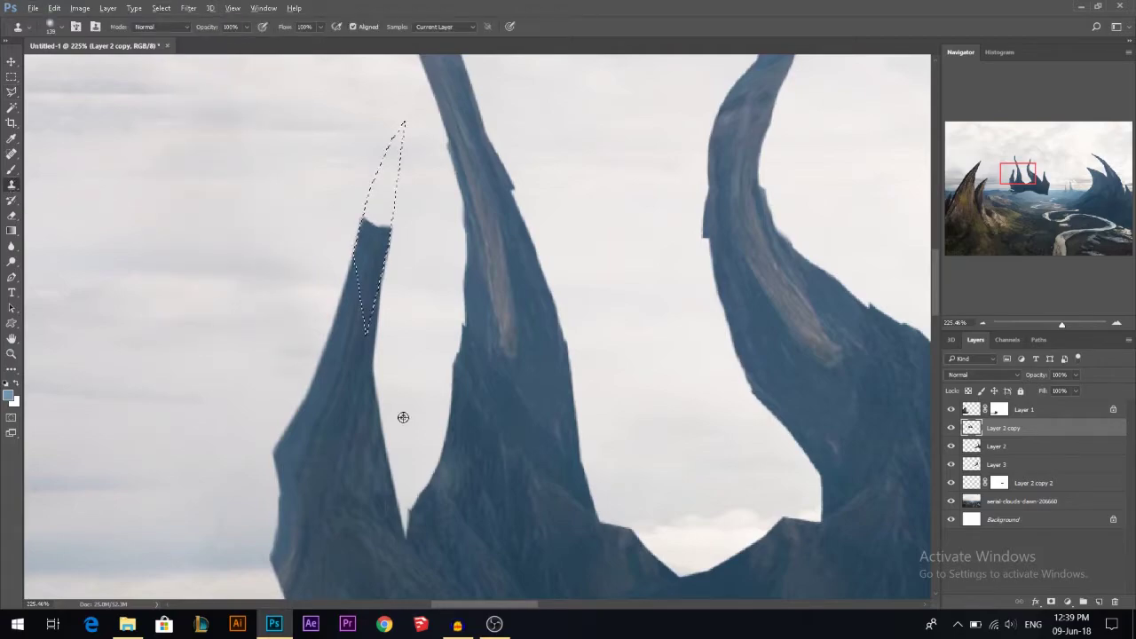
drag(391, 240, 401, 210)
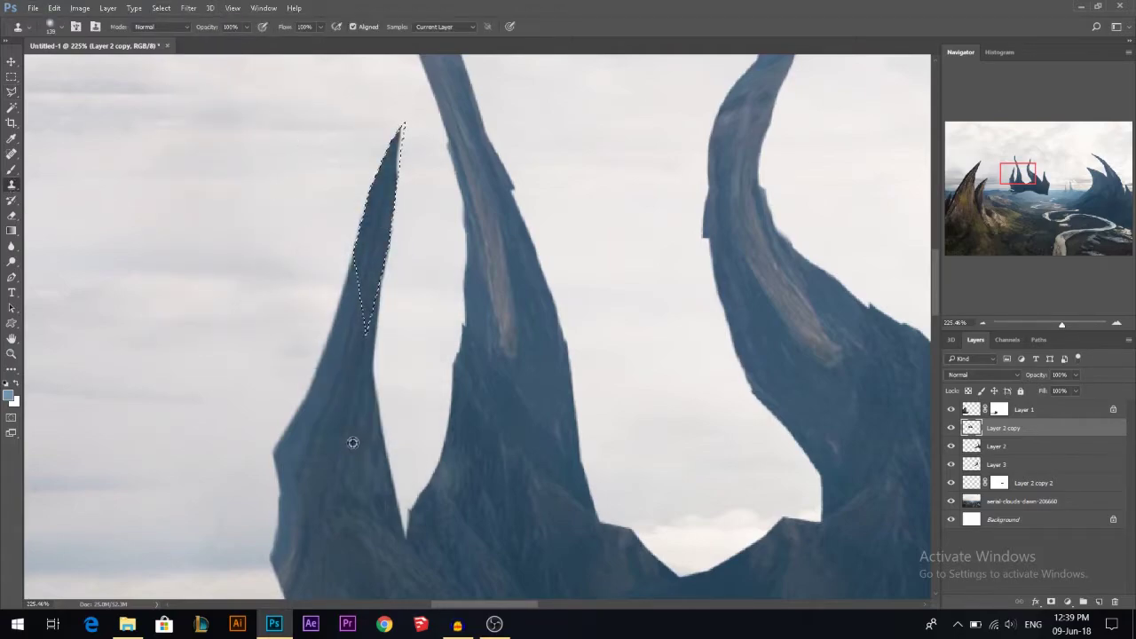
Select a narrow tapered tip over the rightmost small peak and fill it with cloned rock texture
scroll(137, 347, down, 5)
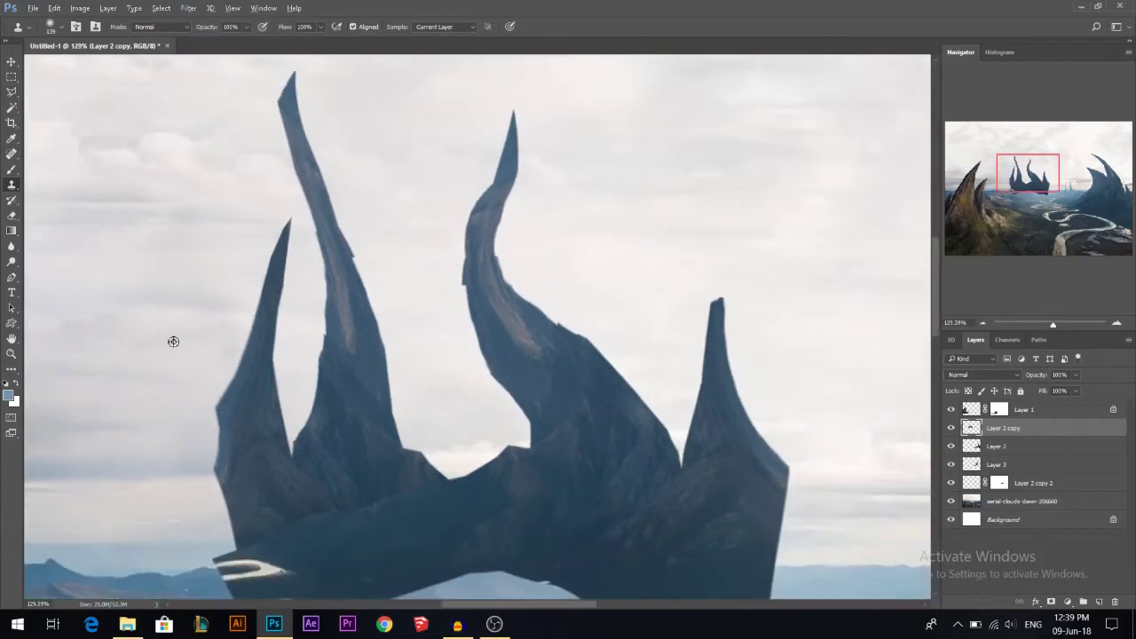
click(13, 91)
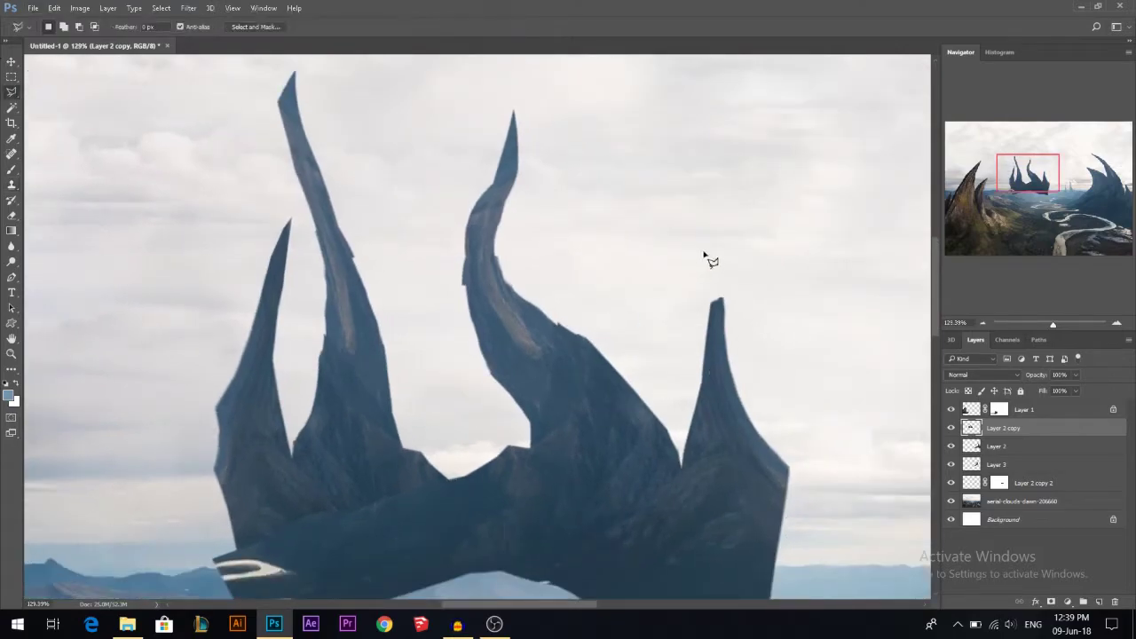
click(712, 303)
click(721, 271)
click(724, 286)
double_click(710, 458)
key(s)
key(alt+s)
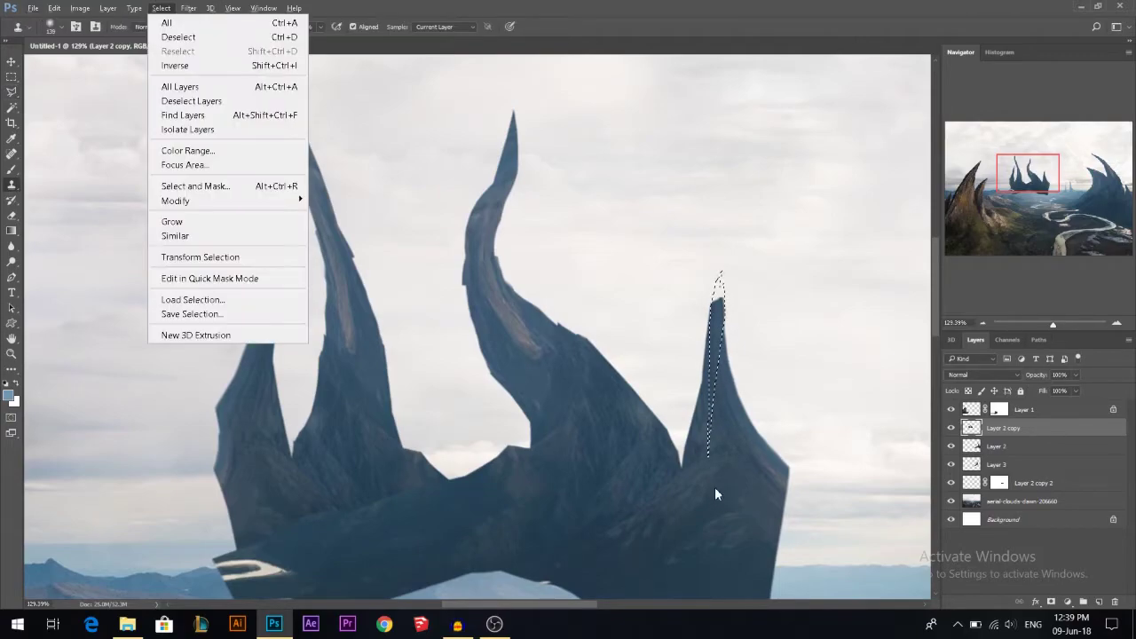
click(609, 466)
alt+click(597, 500)
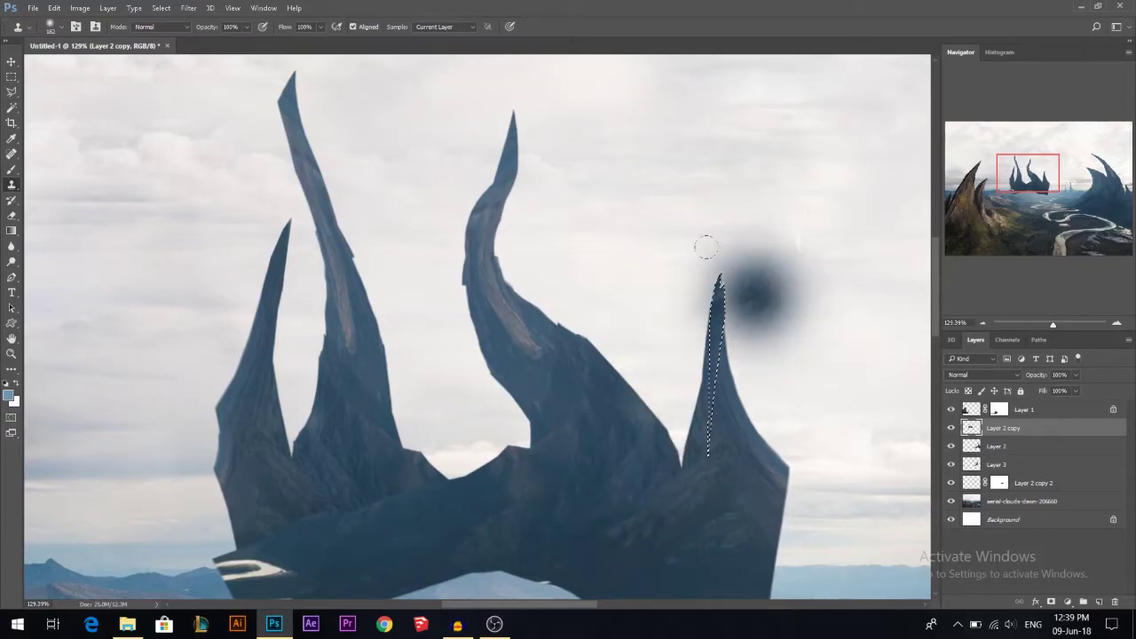
Trim the tip of the tall left spire to a sharper point by deleting a Polygonal Lasso selection, and deselect
key(l)
scroll(591, 325, down, 5)
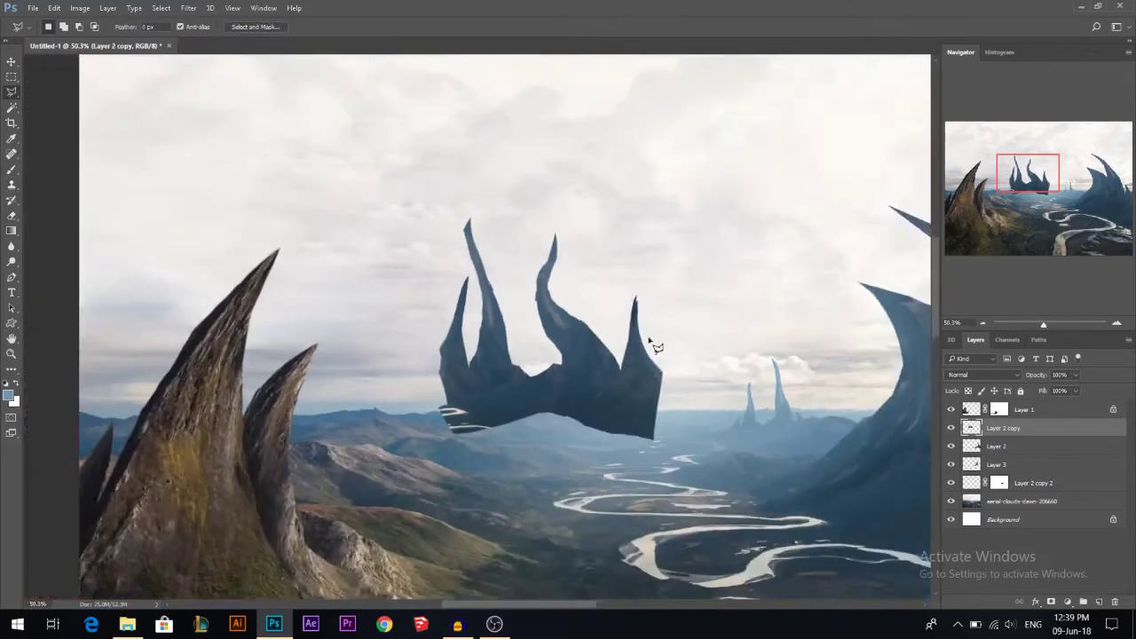
scroll(654, 347, down, 2)
scroll(393, 196, up, 5)
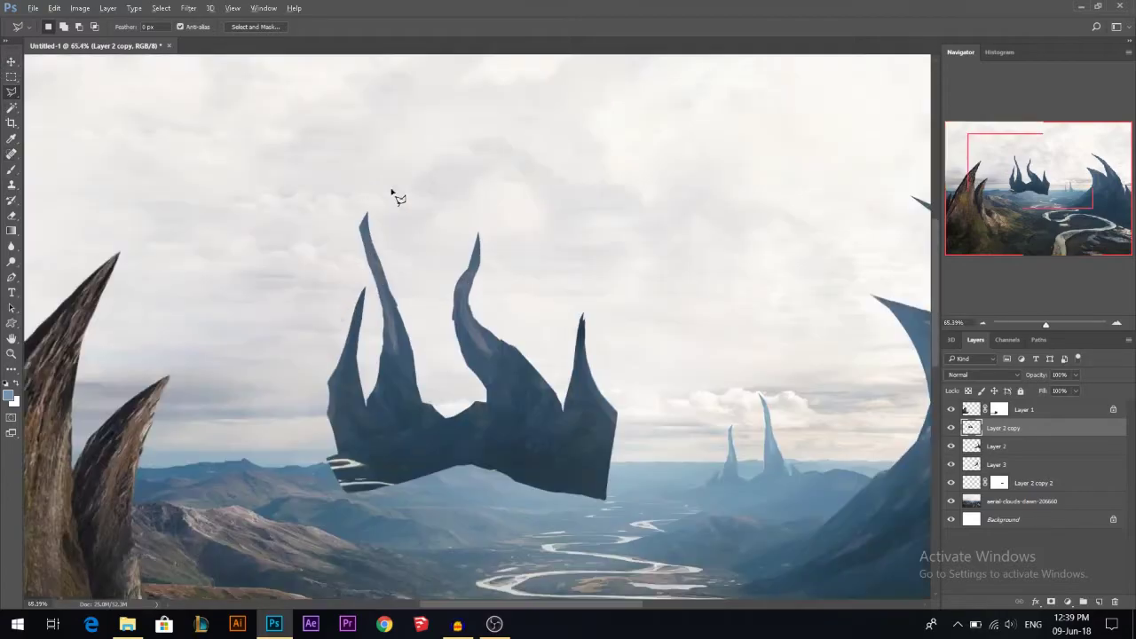
click(368, 204)
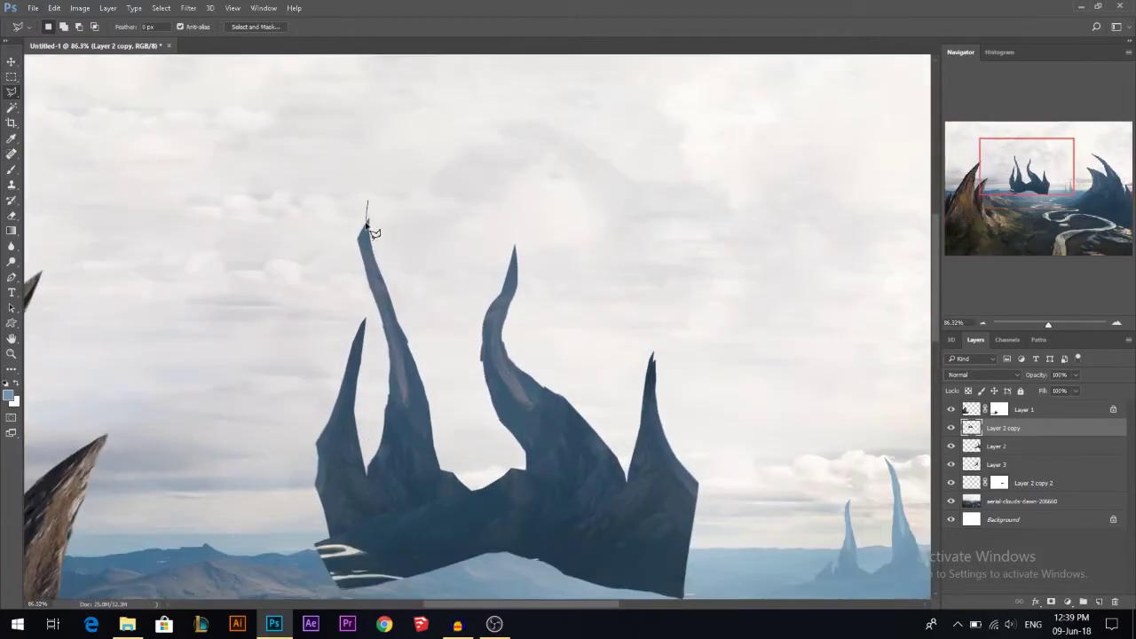
click(366, 225)
click(364, 277)
double_click(287, 151)
key(Delete)
key(ctrl+d)
Move the Layer 2 copy spires up and left, and scale them down into a narrower group near the left horizon
scroll(374, 230, down, 3)
scroll(374, 233, down, 3)
click(10, 63)
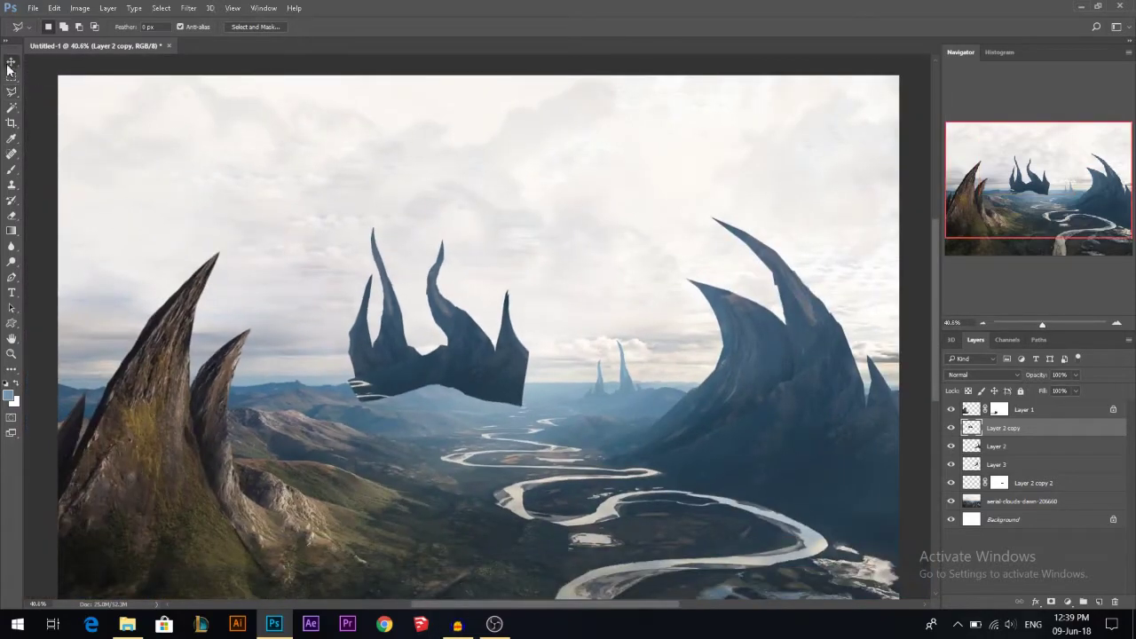
scroll(358, 357, up, 2)
drag(435, 383, 350, 364)
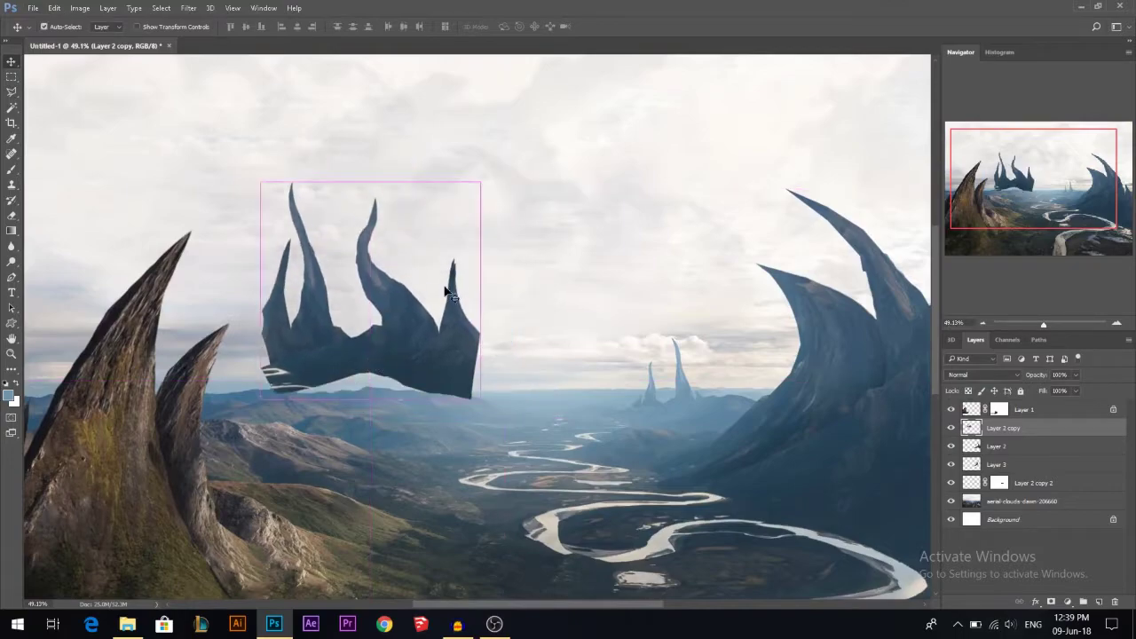
key(ctrl+t)
drag(482, 183, 427, 234)
drag(398, 289, 409, 370)
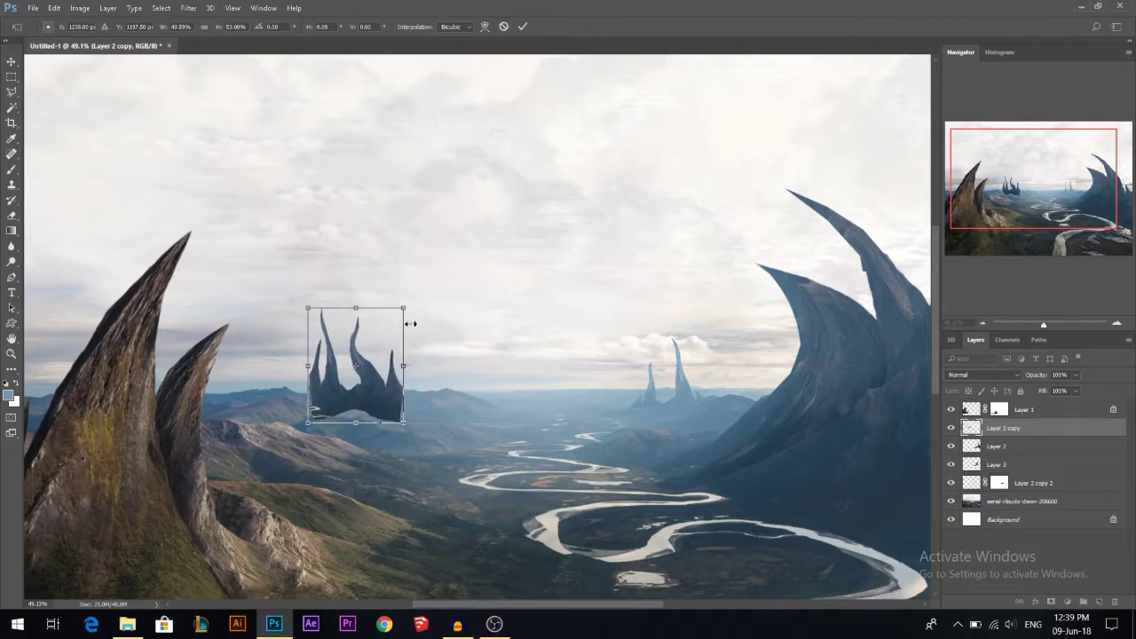
drag(404, 308, 359, 293)
key(Return)
Raise the spires clear of the horizon and mask Layer 2 copy with a Lasso selection whose lower edge follows the ridge line
scroll(358, 297, up, 2)
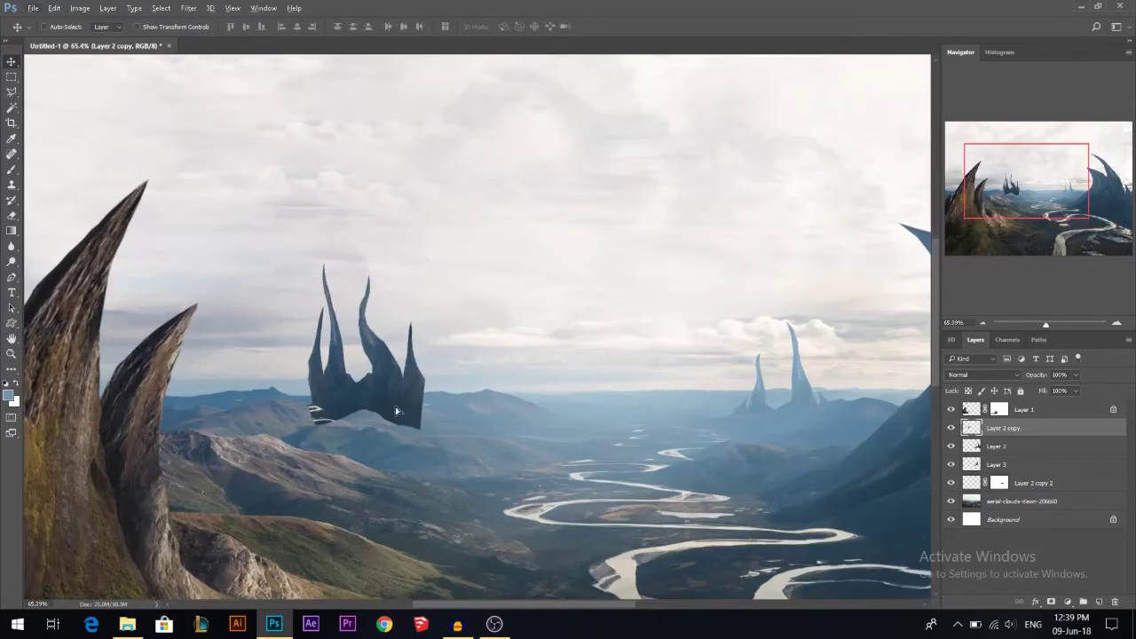
drag(378, 415, 424, 355)
scroll(373, 355, up, 4)
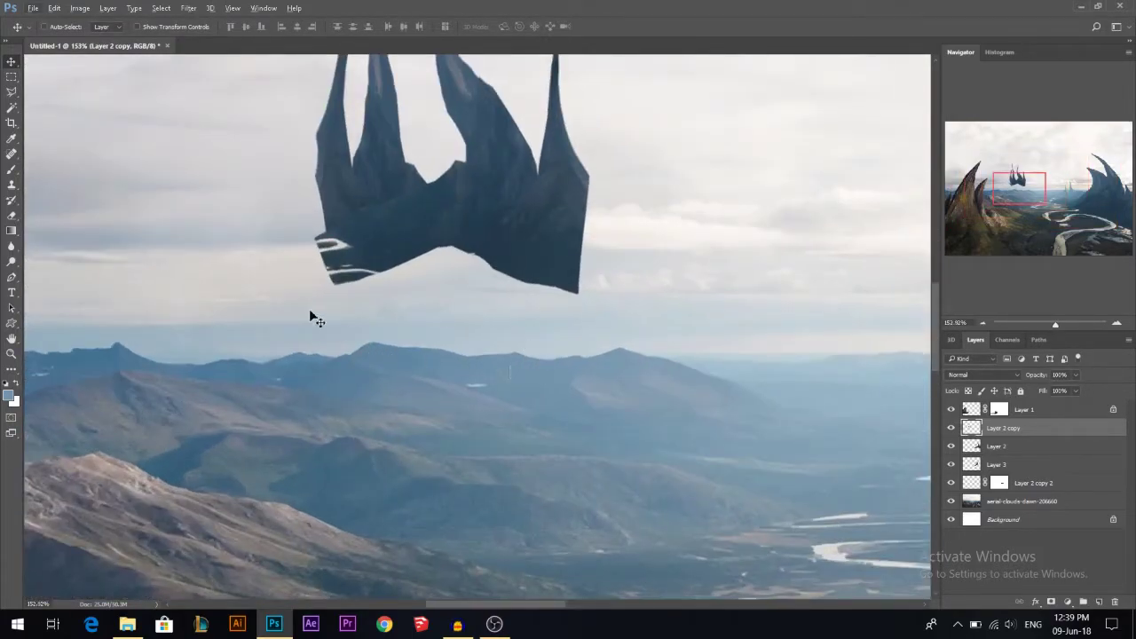
right_click(12, 92)
click(40, 92)
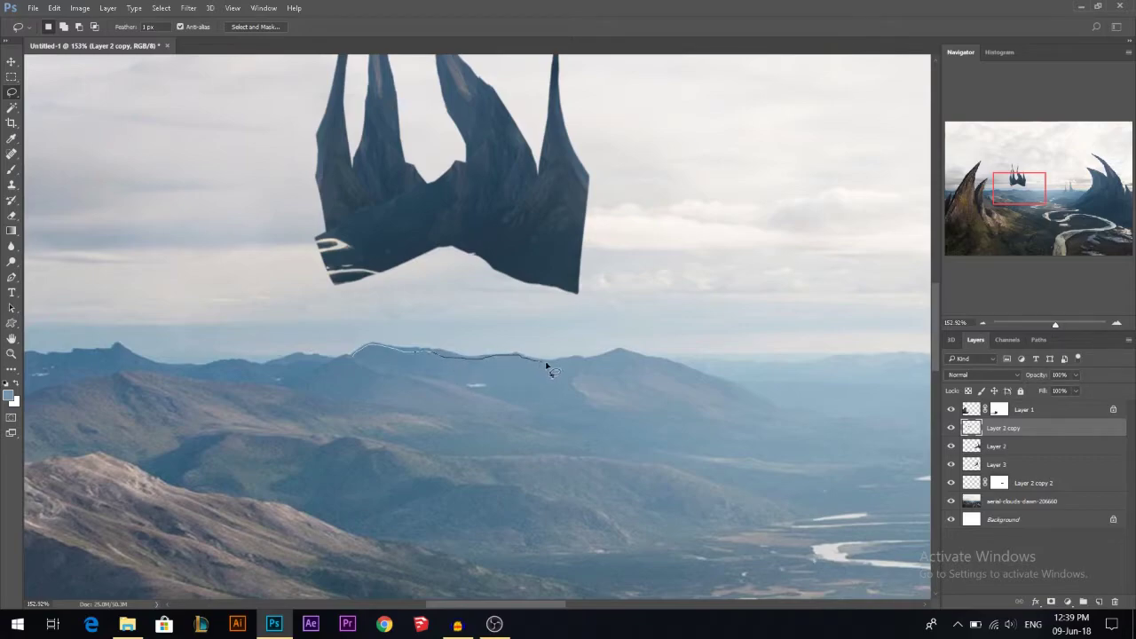
mouse_move(590, 363)
mouse_down()
mouse_move(607, 358)
mouse_move(772, 121)
mouse_move(590, 75)
mouse_move(238, 94)
mouse_move(165, 204)
mouse_move(213, 288)
mouse_move(351, 354)
mouse_up()
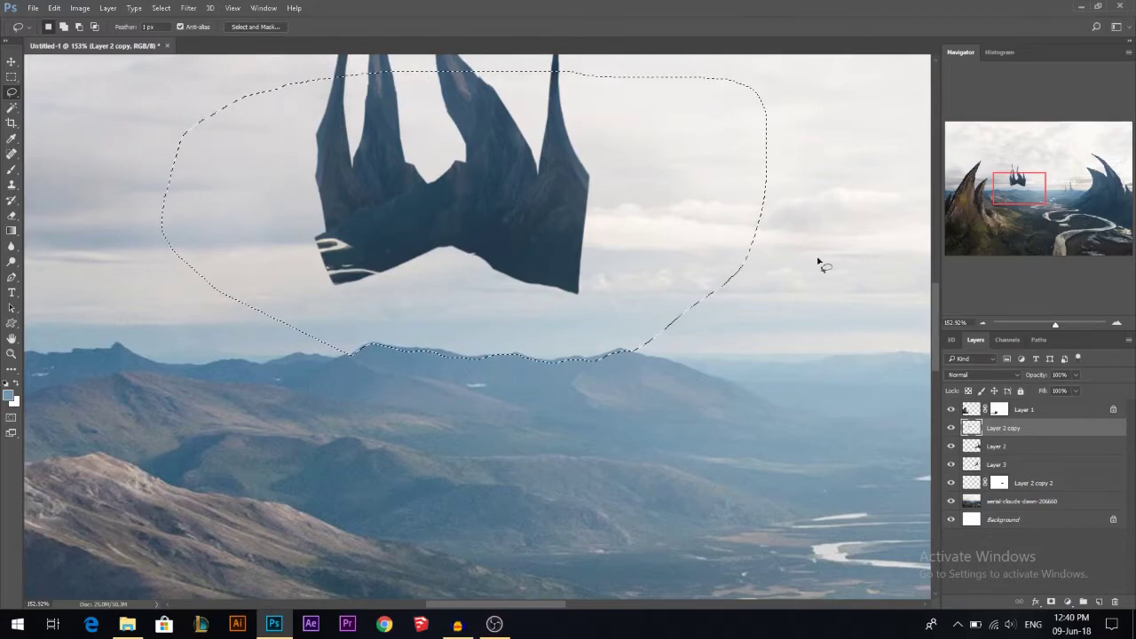
click(1053, 602)
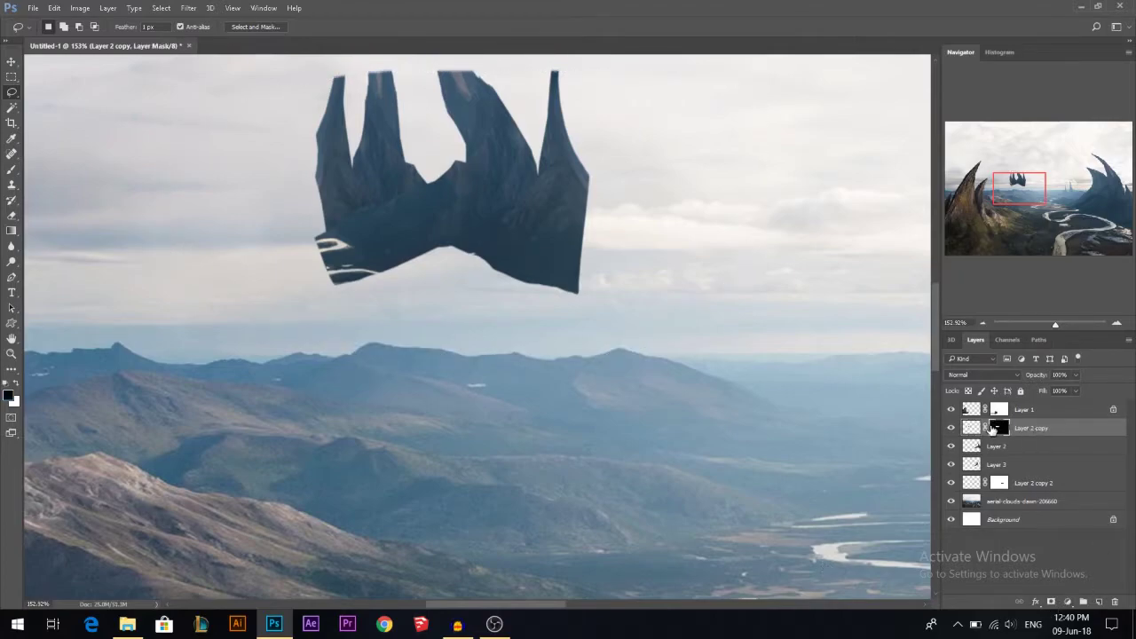
Unlink Layer 2 copy from its mask and lower the spires until their bases sit behind the ridge line
click(978, 434)
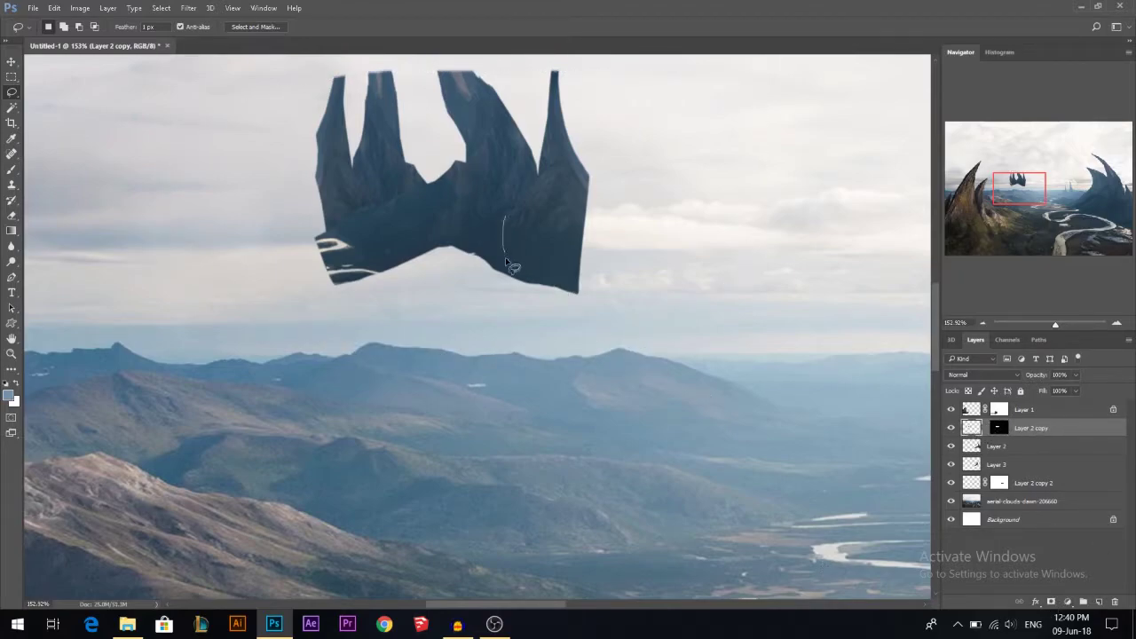
click(12, 61)
drag(452, 233, 482, 357)
Fill a rectangle over the spires' upper parts with white on Layer 2 copy's mask to uncover their tips, and deselect
scroll(484, 424, down, 3)
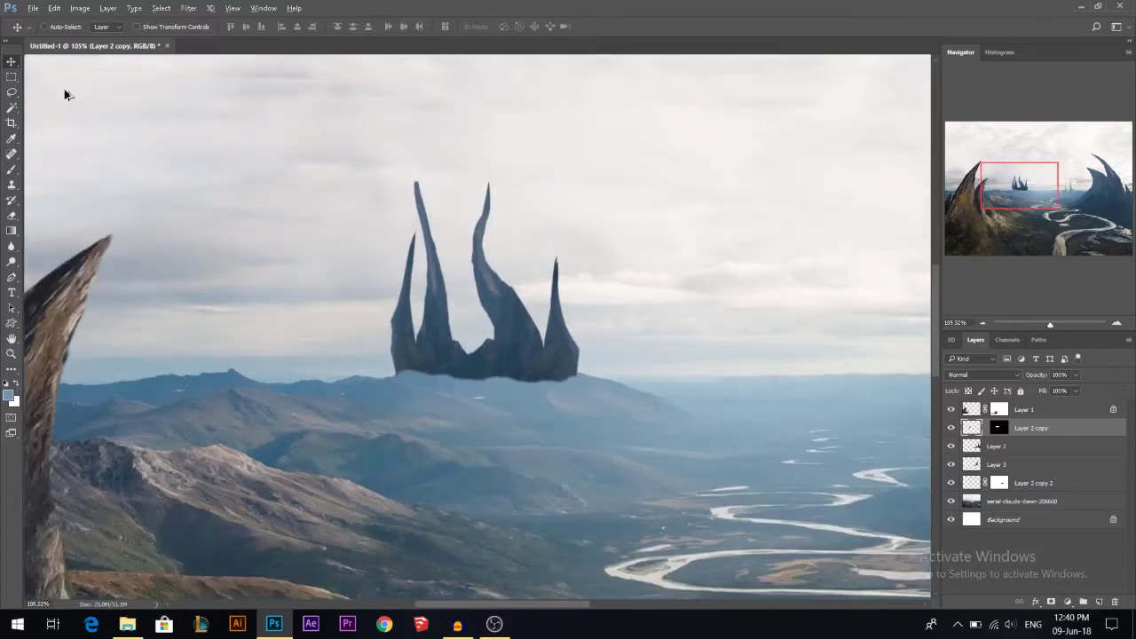
click(12, 78)
drag(251, 96, 647, 181)
drag(708, 244, 711, 254)
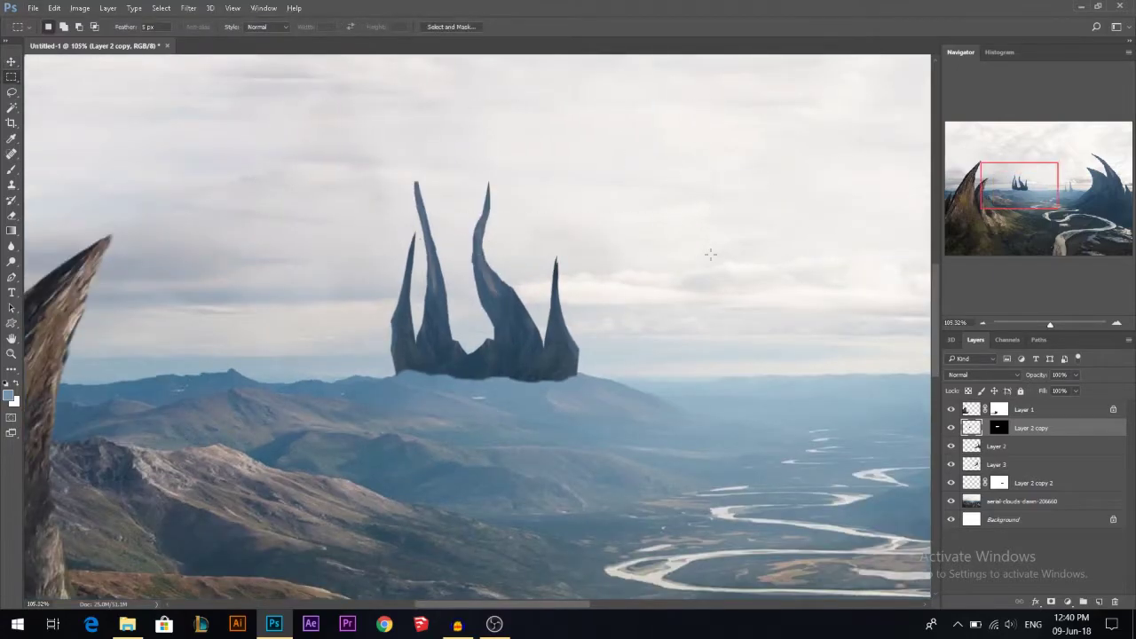
click(1001, 429)
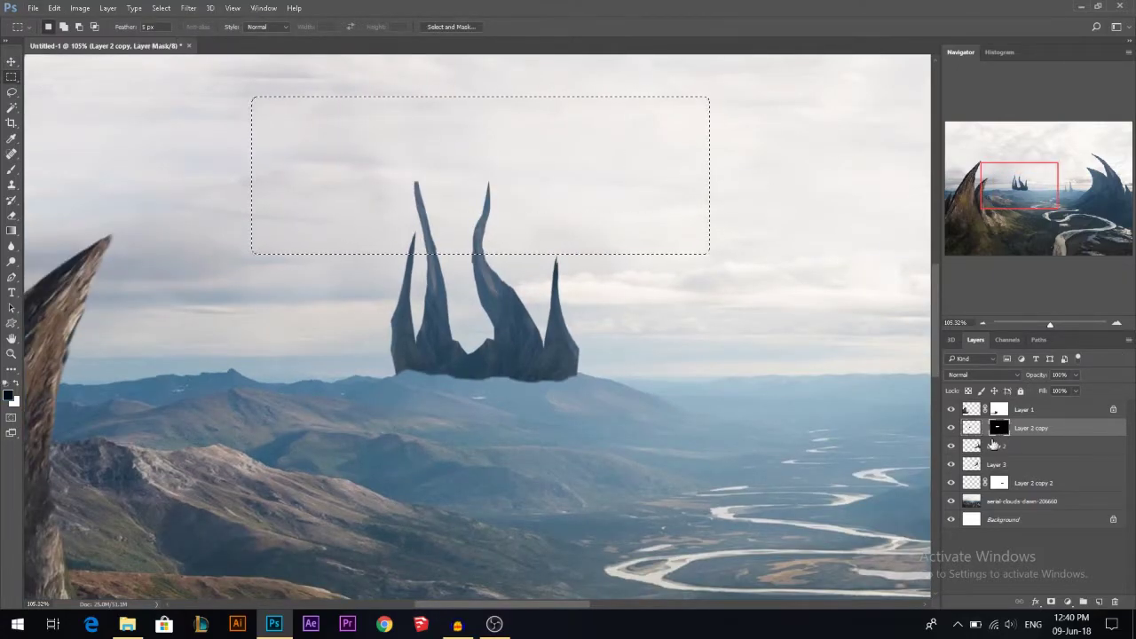
key(ctrl+d)
Move the spire artwork slightly farther down inside its mask so the peaks rise separately from behind the ridge
click(970, 429)
click(15, 60)
drag(436, 343, 441, 369)
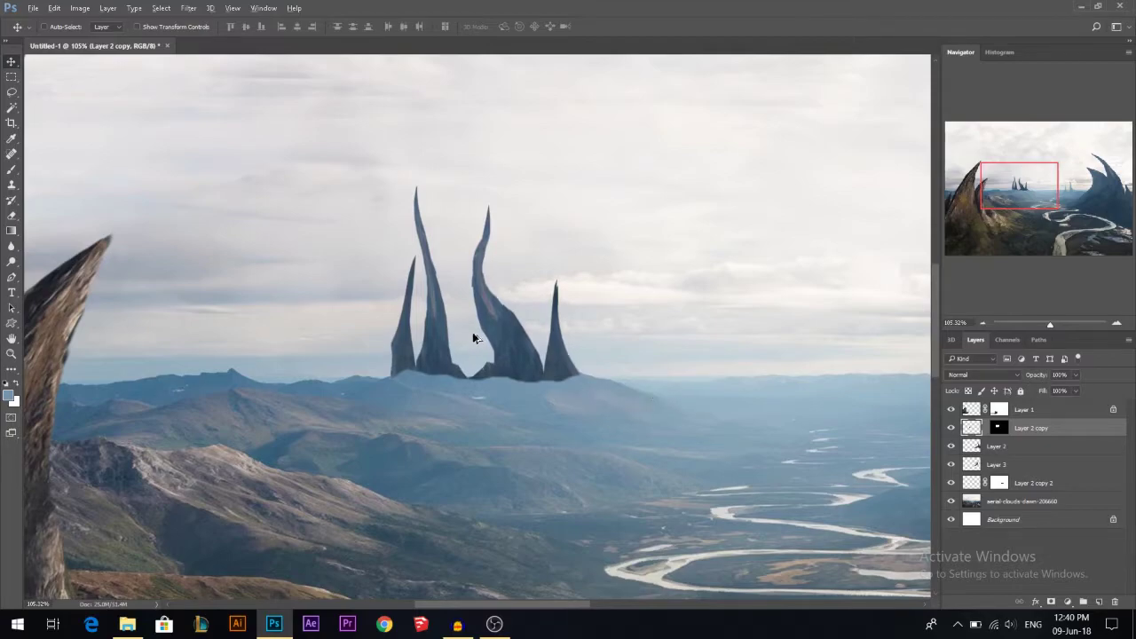
Lighten the Layer 2 copy spires with Curves by raising the black point's output to 72
scroll(474, 337, down, 2)
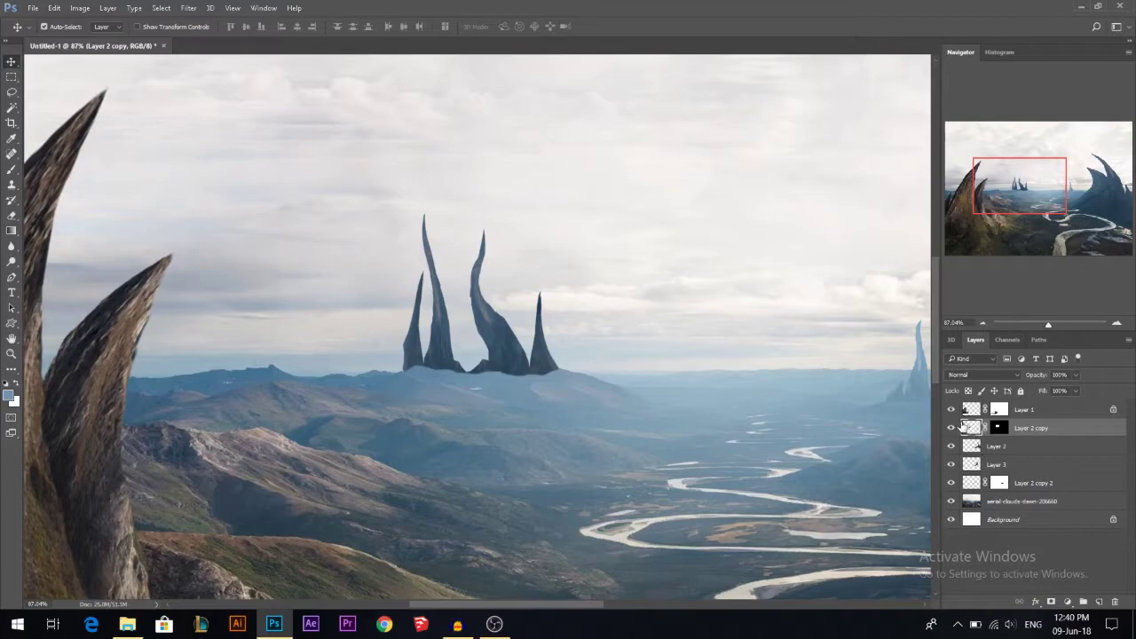
key(ctrl+m)
drag(728, 297, 728, 255)
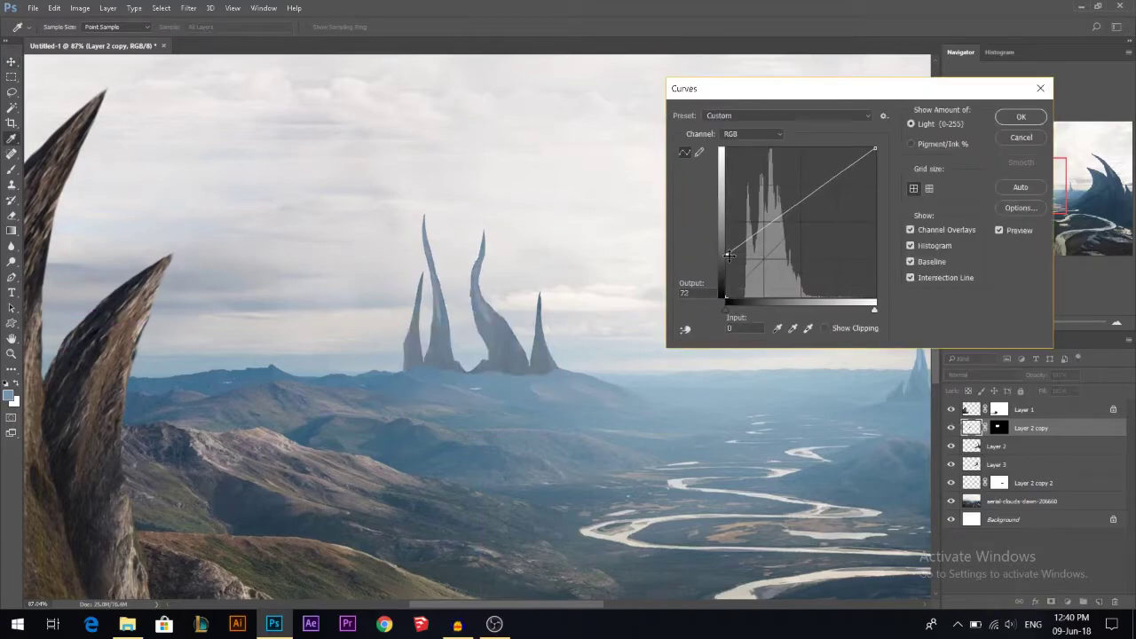
click(1021, 116)
Tint the spires with Color Balance, shifting the highlights toward cyan by 19 and the midtones slightly toward blue
key(ctrl+b)
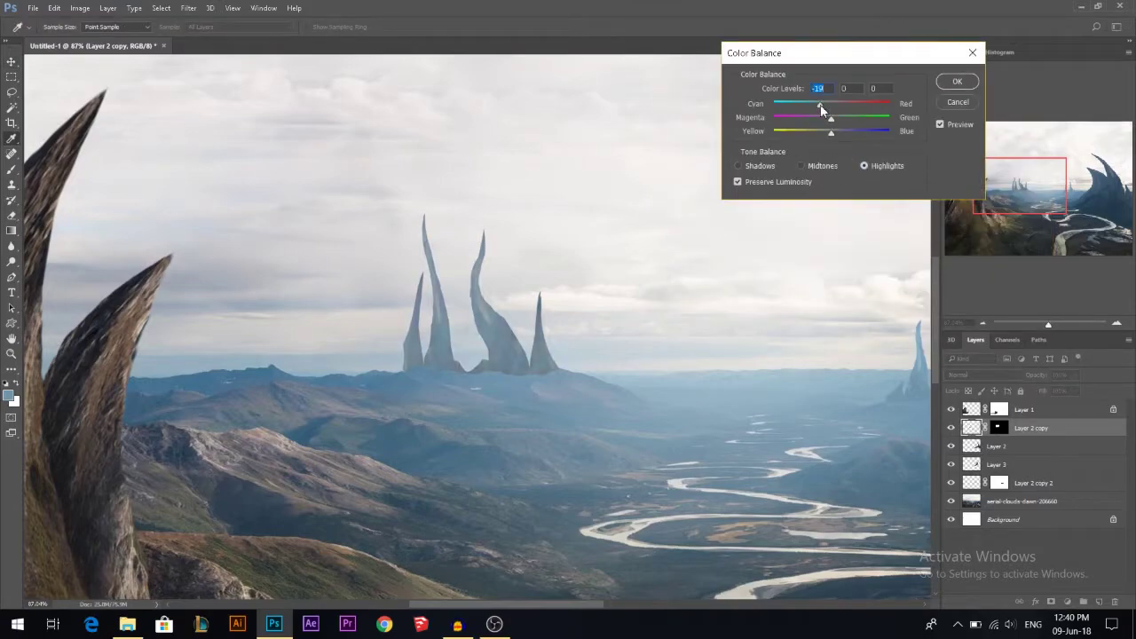
click(815, 166)
click(835, 136)
click(956, 81)
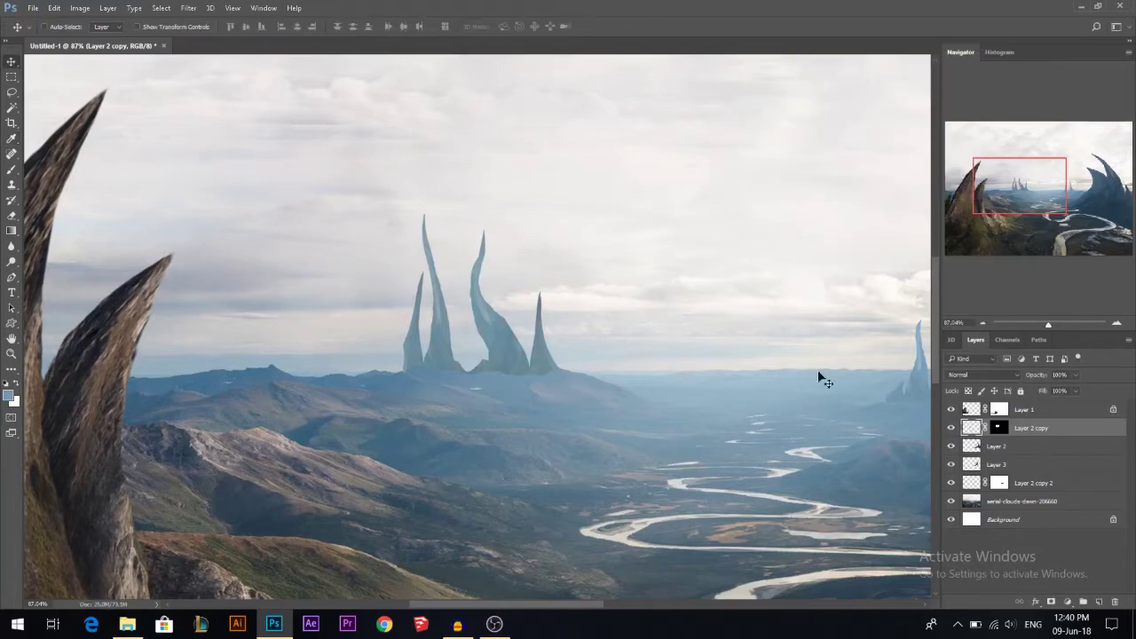
Load the Layer 2 copy spires as a selection, paint sampled haze blue over their bases at 27% opacity, and deselect
ctrl+click(973, 428)
key(b)
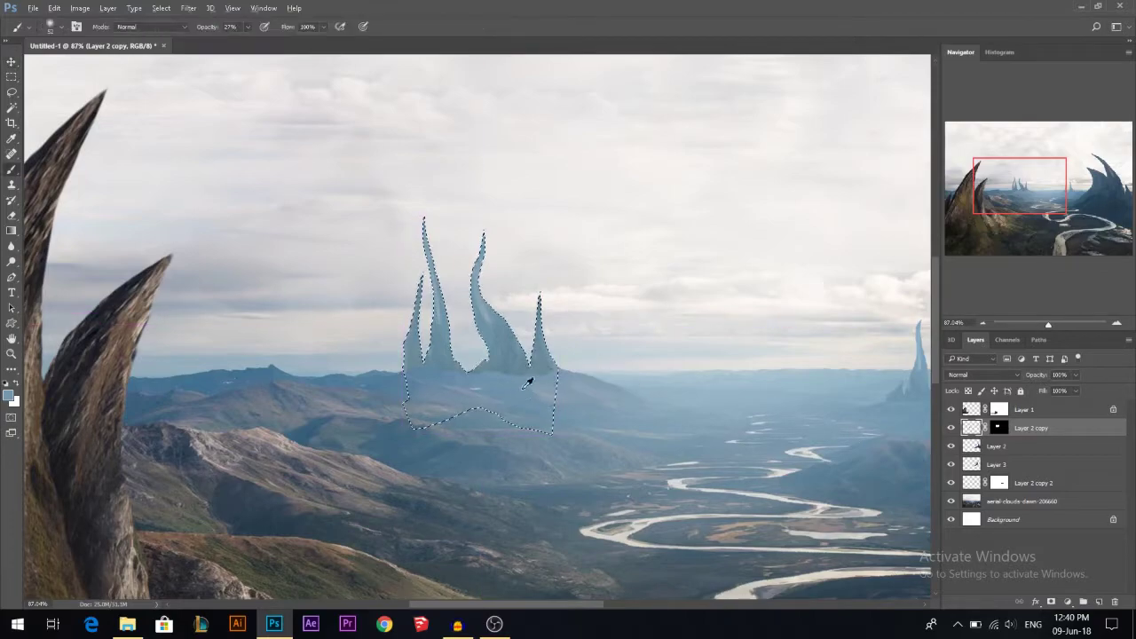
alt+click(512, 382)
mouse_move(497, 376)
mouse_down()
mouse_move(530, 377)
mouse_move(371, 360)
mouse_up()
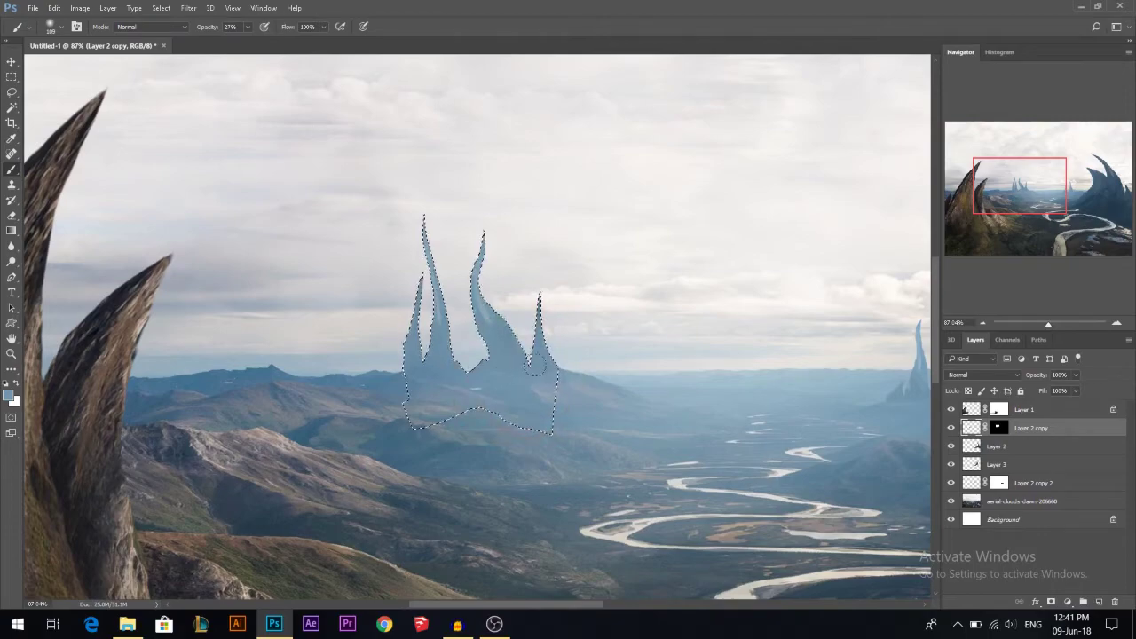
key(ctrl+d)
scroll(540, 364, down, 5)
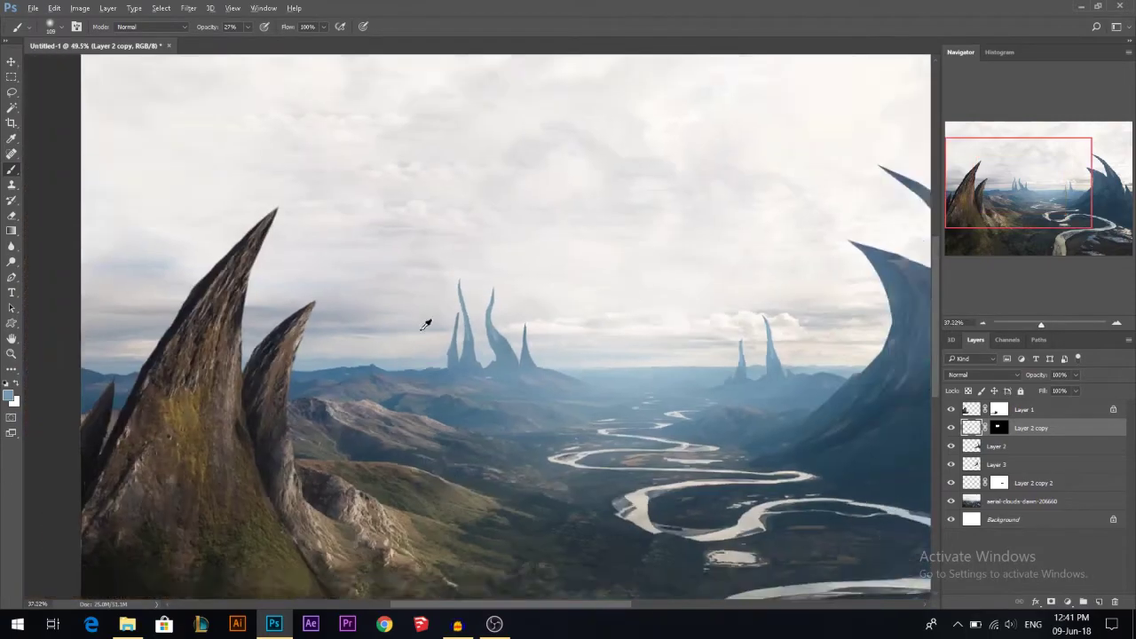
click(13, 62)
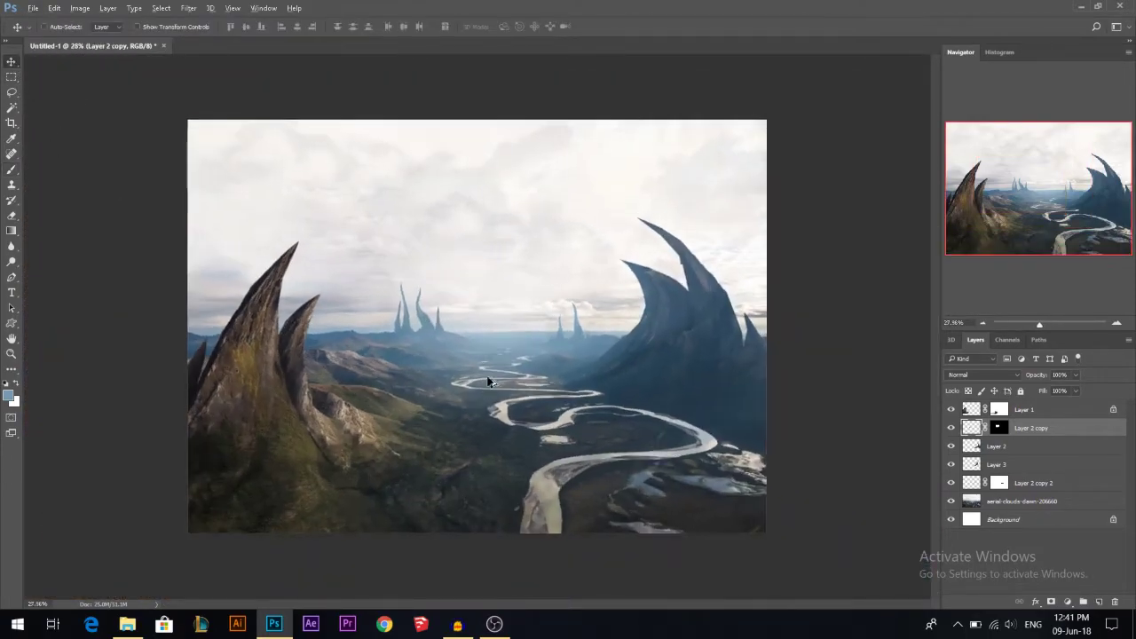
scroll(609, 350, up, 2)
scroll(400, 345, down, 1)
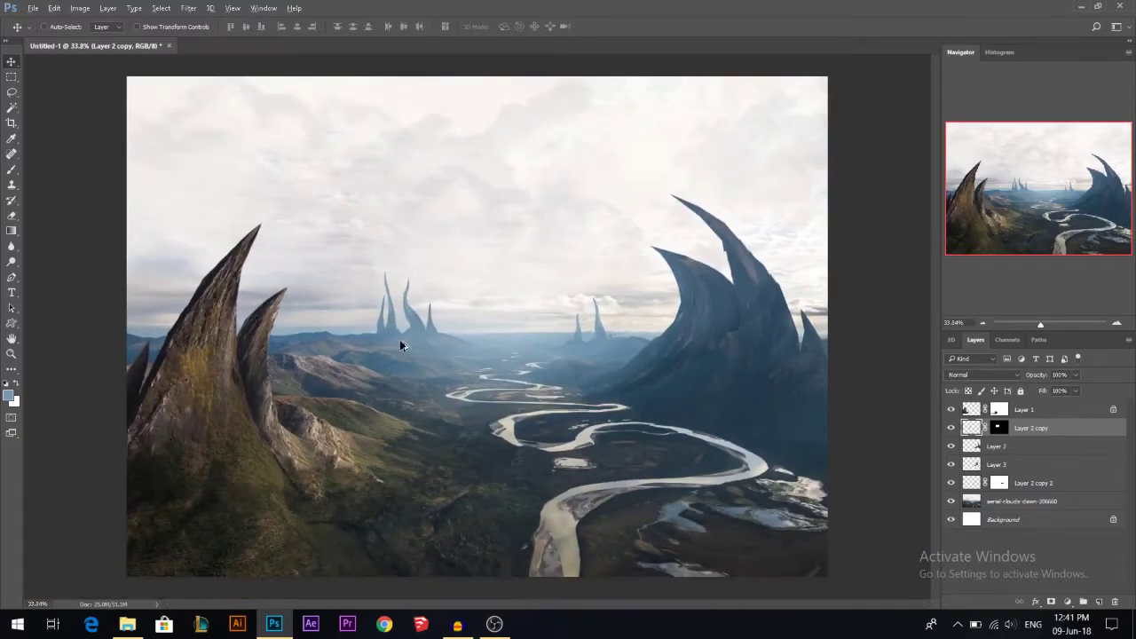
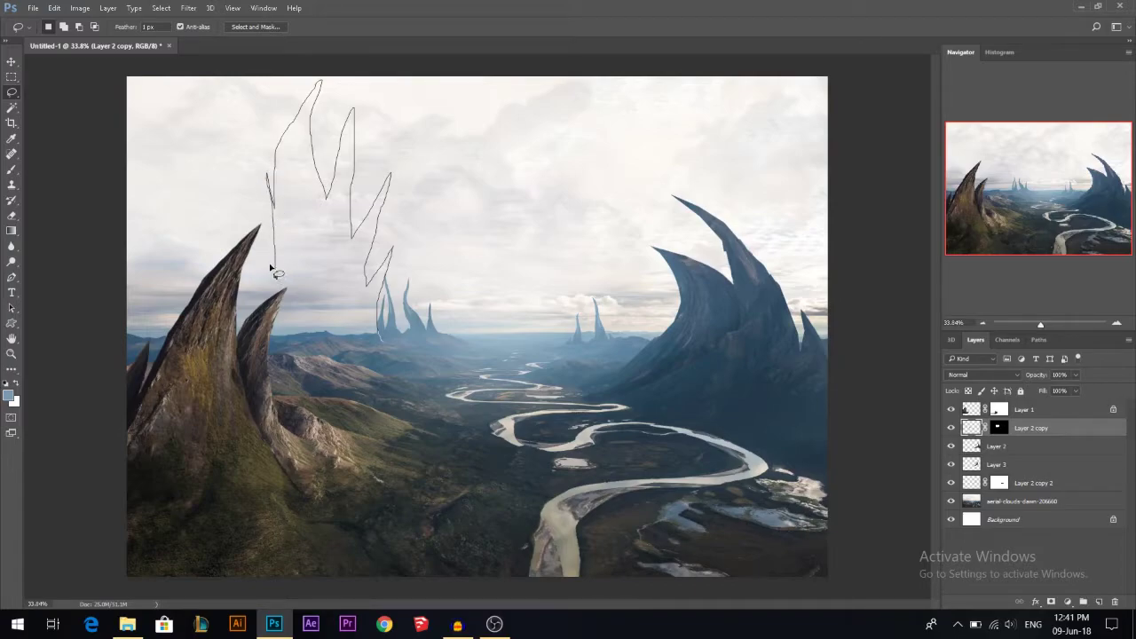
Outline a tall multi-peaked spire silhouette above the far ridge, fill it with haze blue on a new layer, and deselect
drag(277, 349, 274, 342)
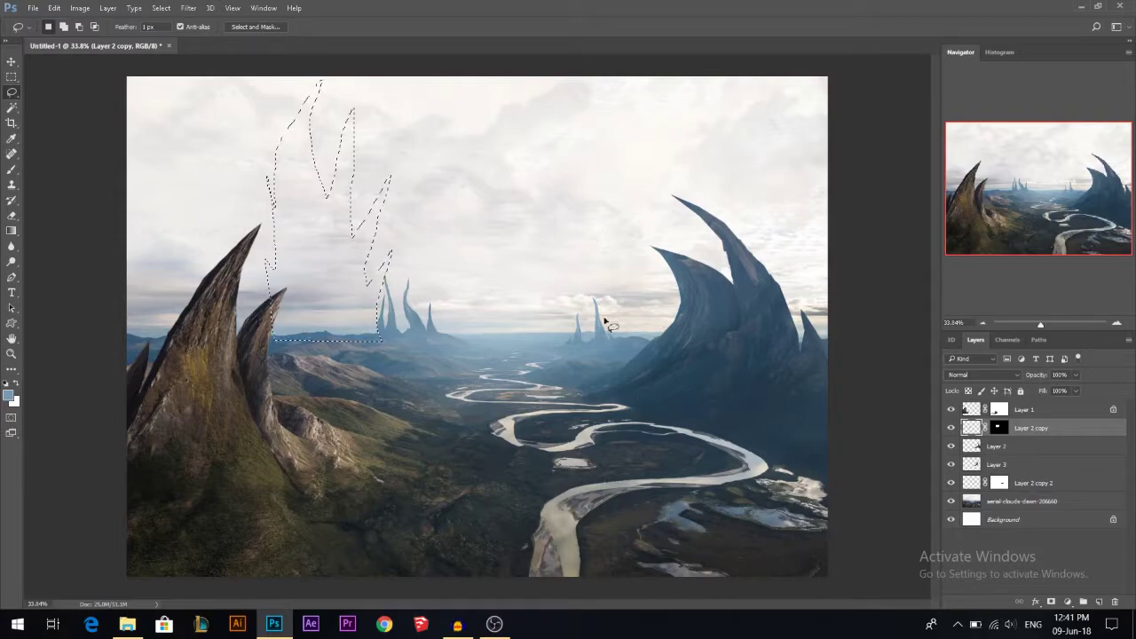
click(1100, 602)
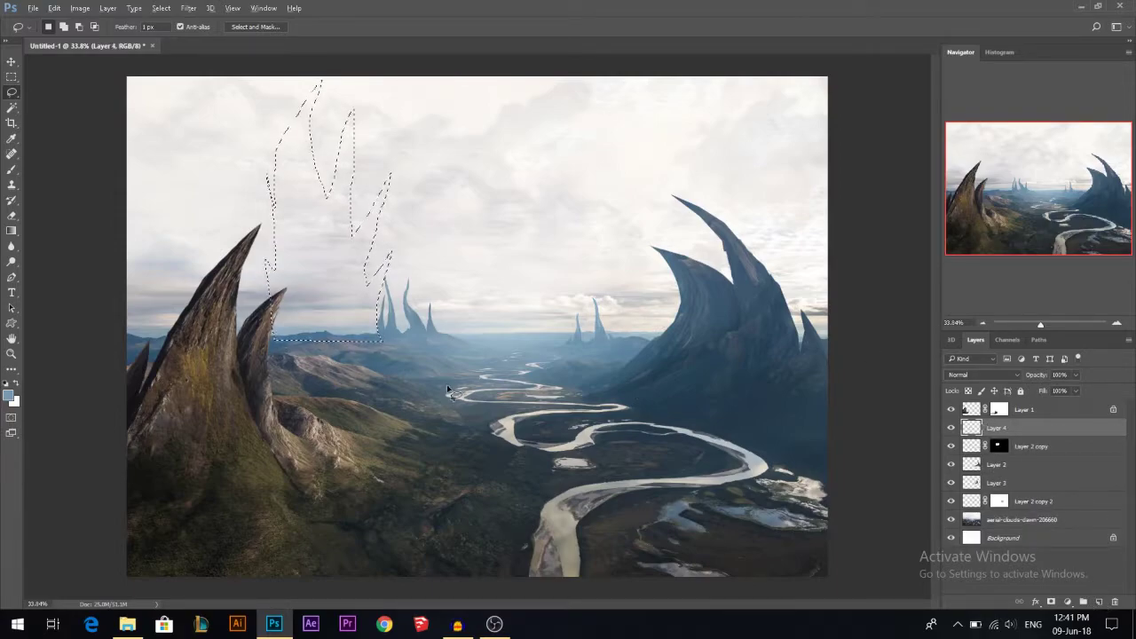
key(alt+BackSpace)
key(ctrl+d)
Thicken the thin spike on the silhouette's outer left side with a Polygonal Lasso selection filled with the same blue
scroll(262, 133, up, 3)
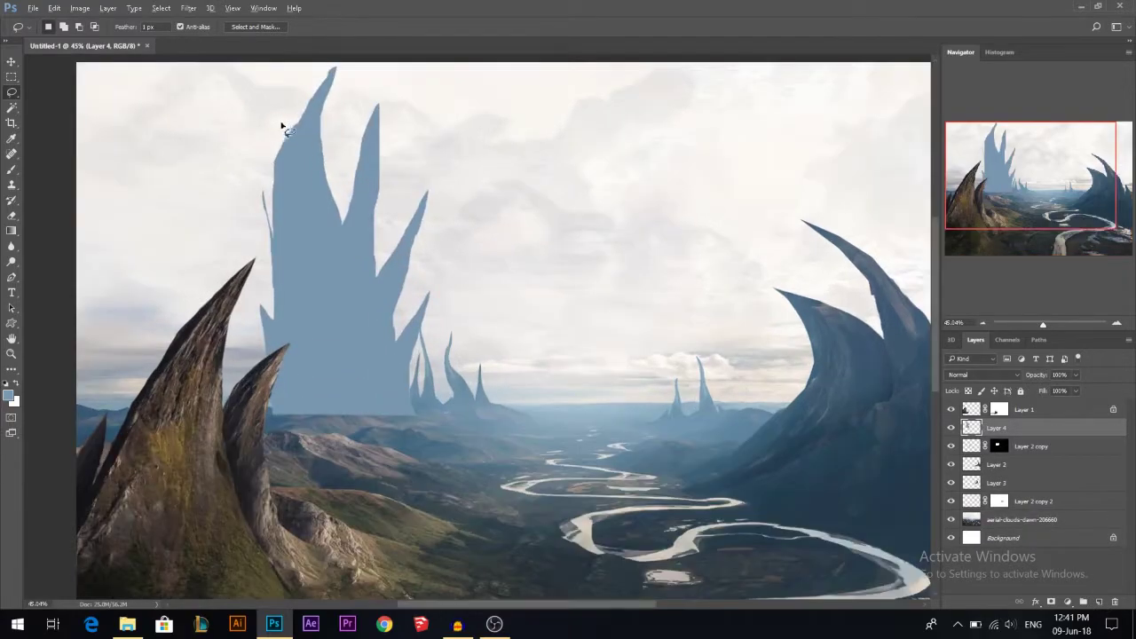
click(11, 91)
click(67, 104)
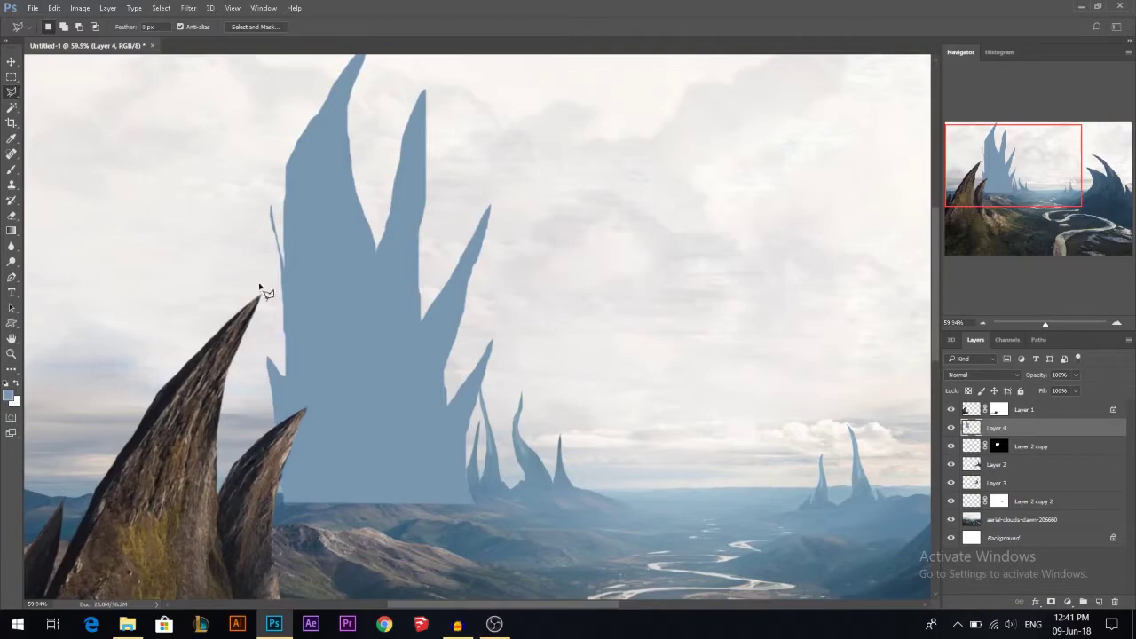
click(285, 307)
click(270, 216)
click(285, 305)
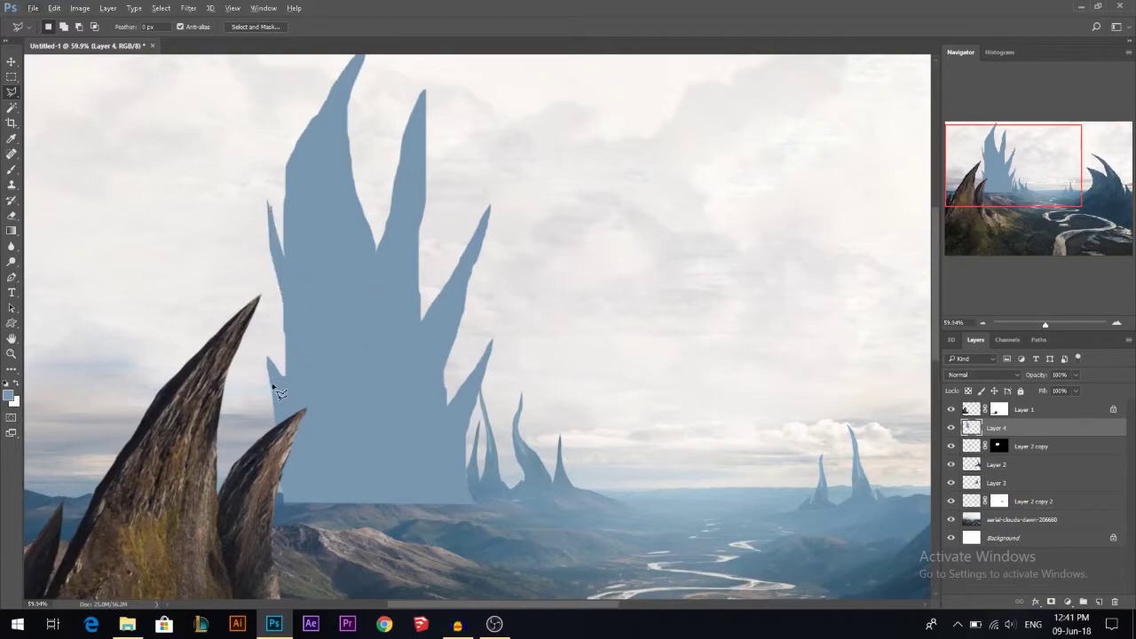
scroll(278, 385, up, 4)
scroll(466, 408, down, 5)
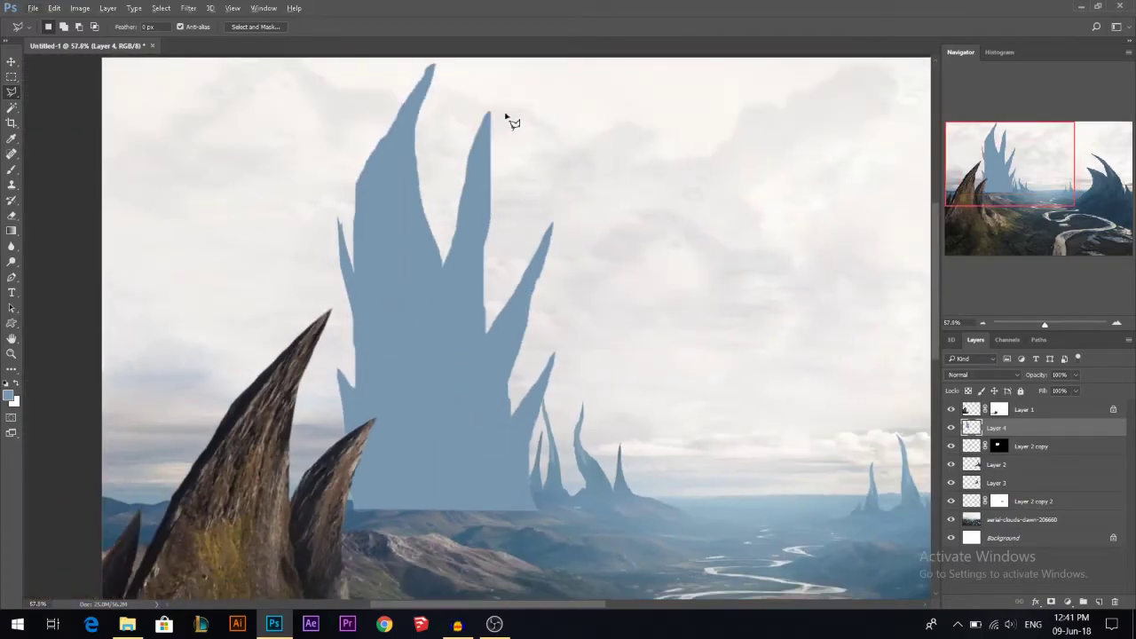
Trim the facing edges of the silhouette's two tallest peaks with a Polygonal Lasso selection, then deselect
scroll(499, 123, up, 2)
drag(497, 134, 462, 240)
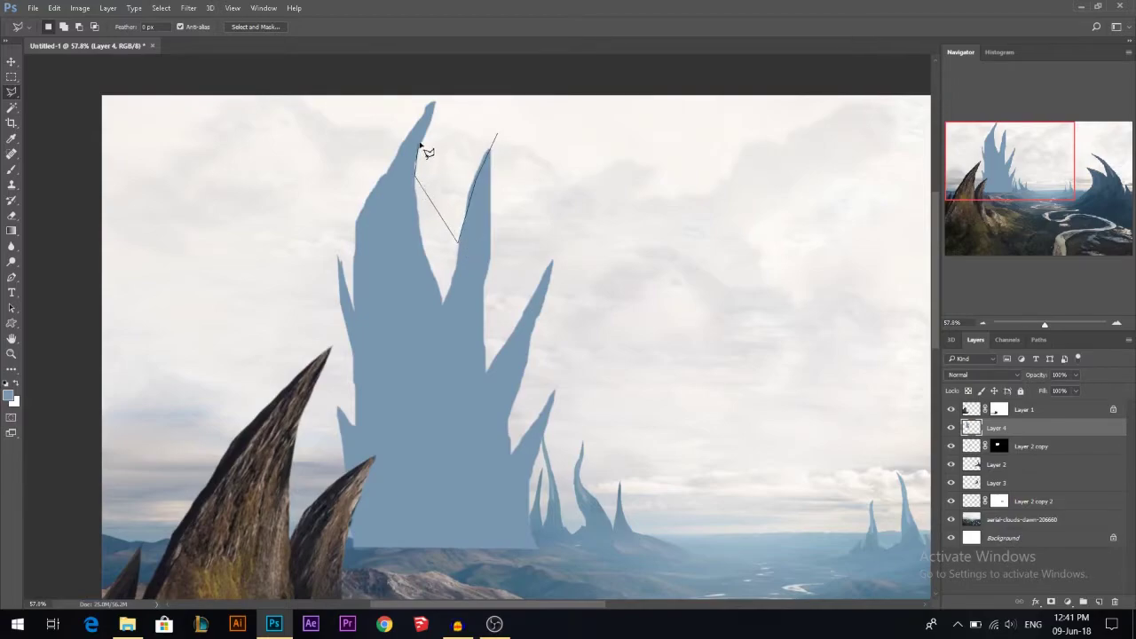
double_click(530, 79)
key(ctrl+d)
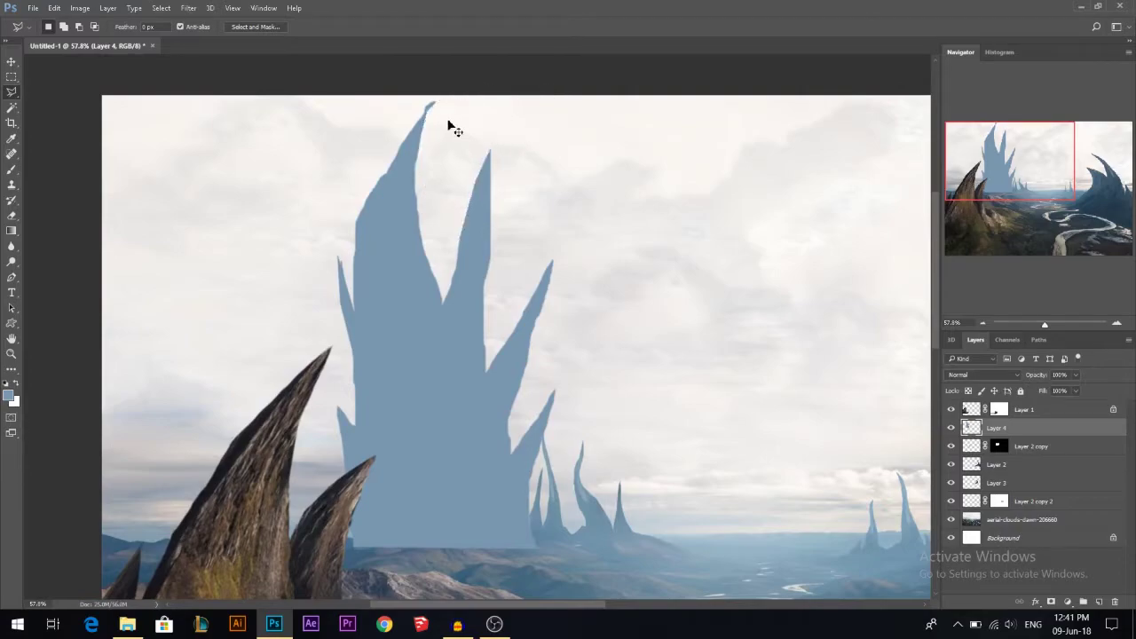
Cut away parts of the tallest peak's left side to sharpen its tip and carve out a smaller separate peak
double_click(362, 105)
key(Delete)
key(ctrl+d)
click(404, 132)
double_click(367, 153)
key(Delete)
key(ctrl+d)
scroll(340, 189, down, 2)
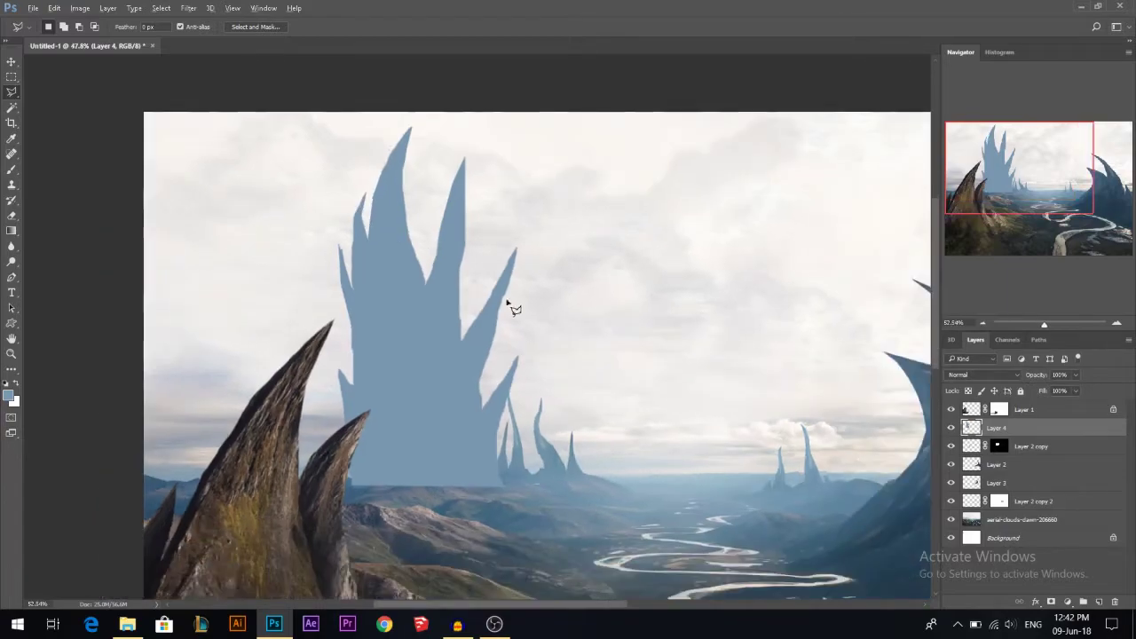
Slim the upper right-hand spike by deleting a Polygonal Lasso selection along its outer edge, then deselect
scroll(496, 281, up, 2)
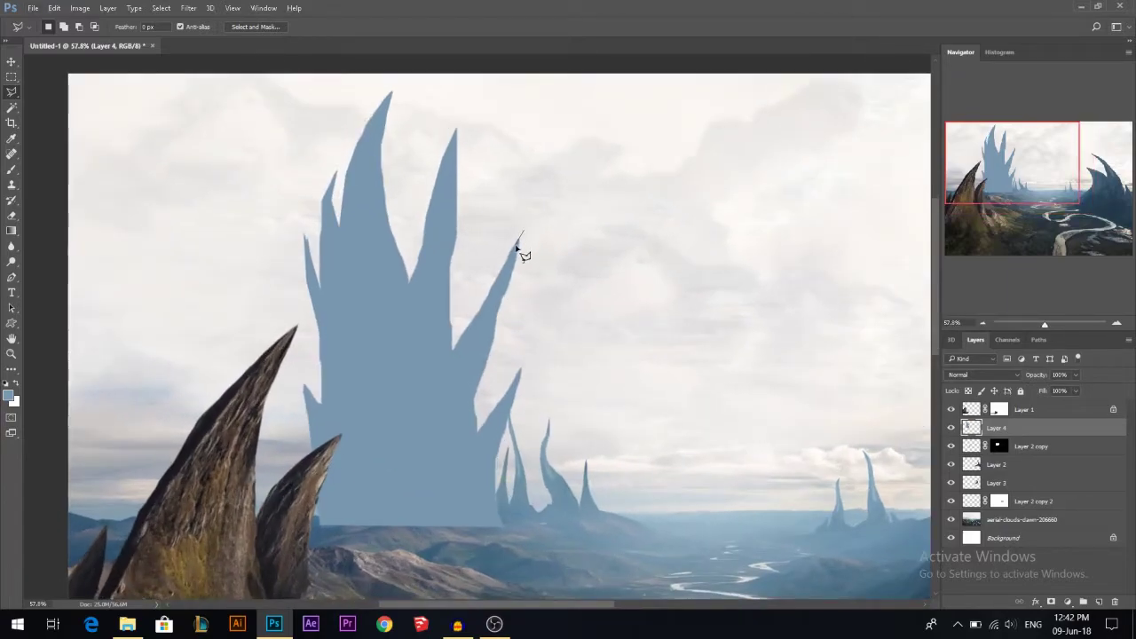
click(507, 282)
click(495, 312)
click(491, 360)
click(581, 274)
double_click(582, 203)
key(Delete)
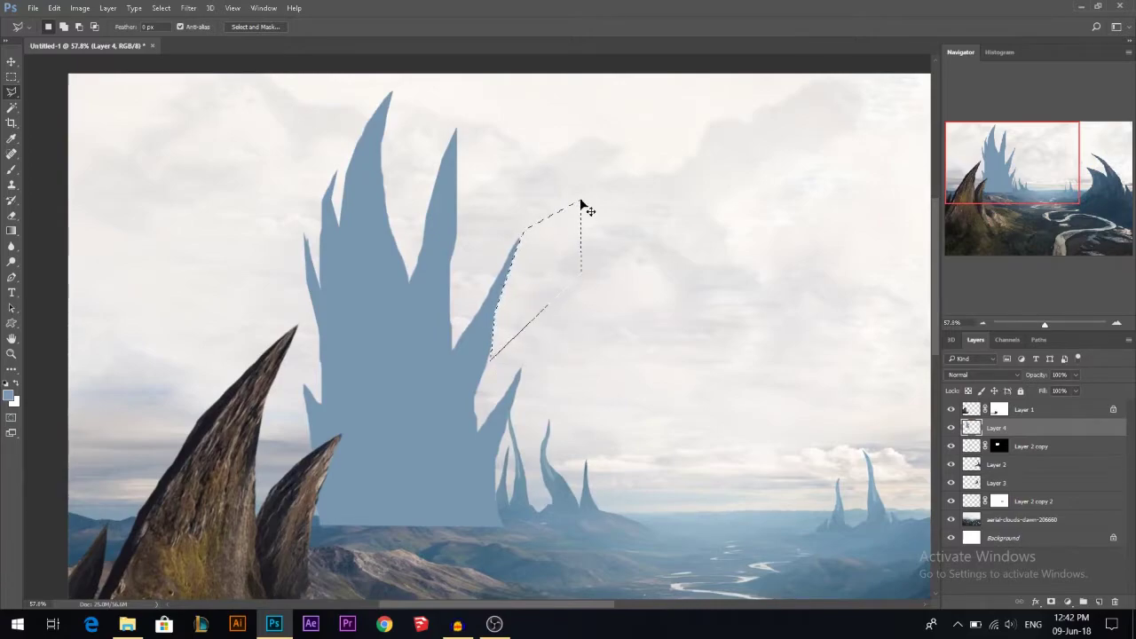
key(ctrl+d)
scroll(526, 254, down, 3)
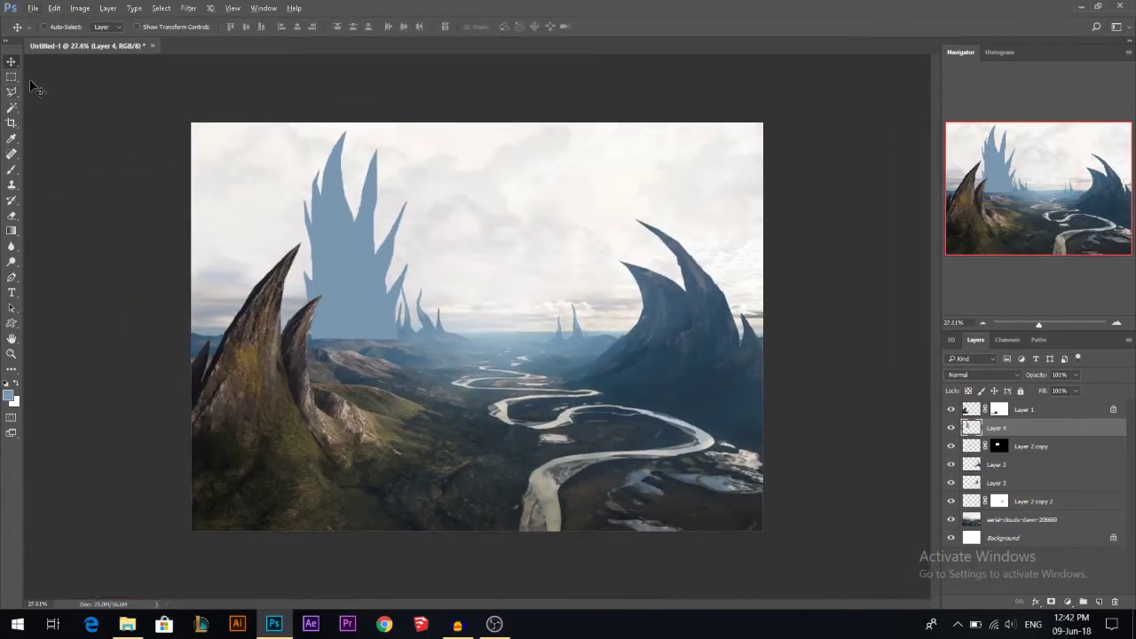
Move the blue spire silhouette slightly right so its base overlaps the horizon ridge beside the left foreground peaks
scroll(355, 223, up, 2)
drag(355, 223, 377, 251)
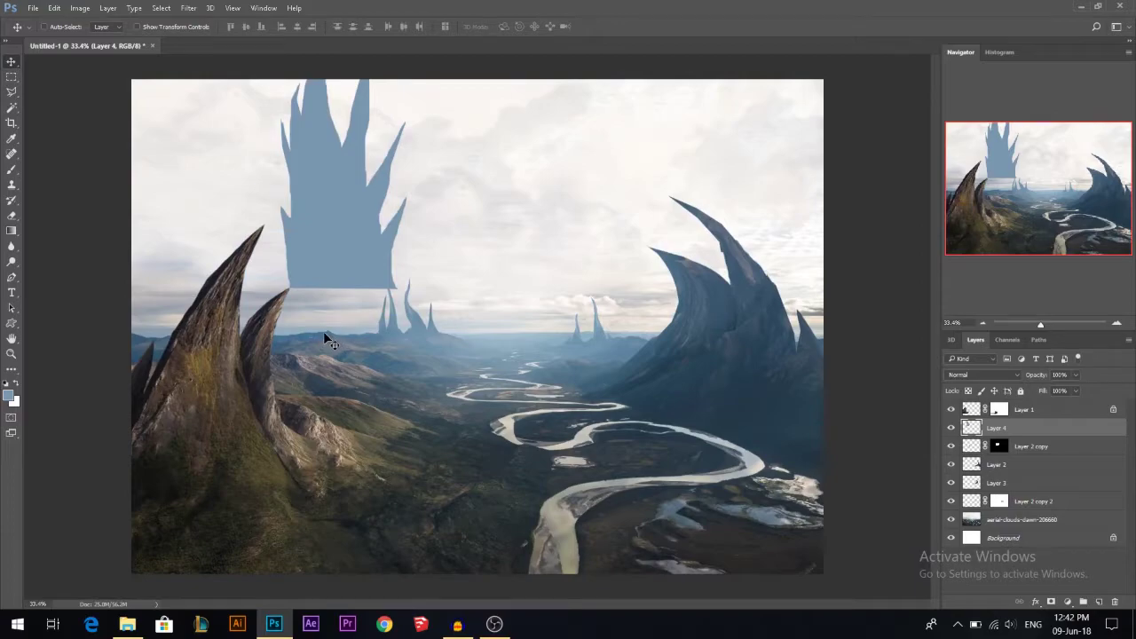
drag(359, 284, 365, 313)
Warp the Layer 4 silhouette into spires leaning right with a flared base, standing at the centre of the horizon
key(ctrl+t)
right_click(374, 232)
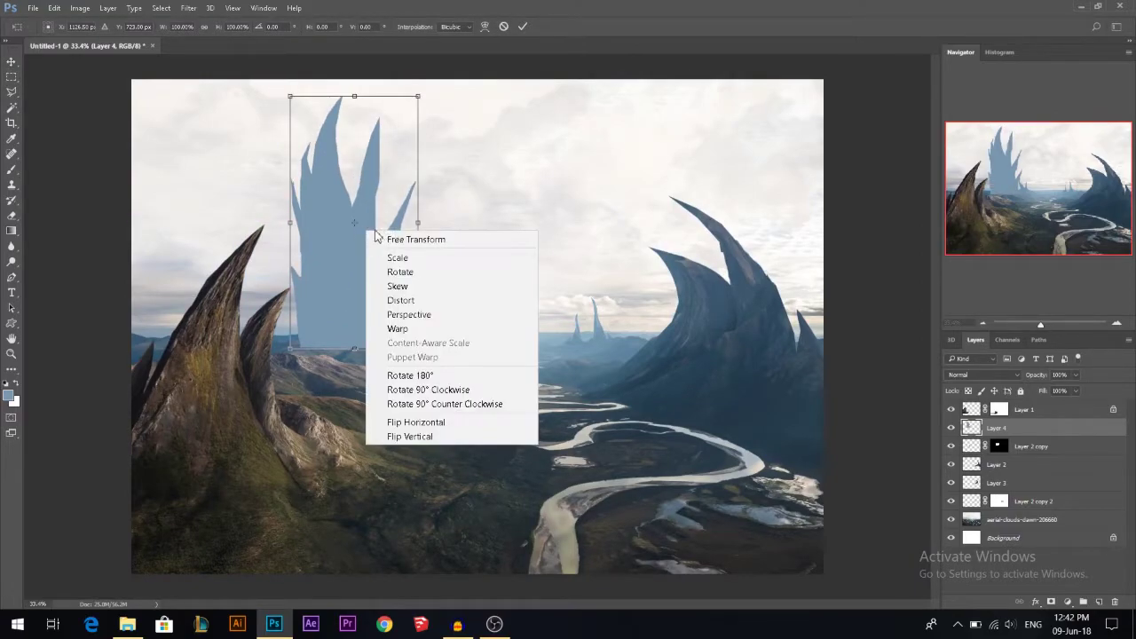
click(398, 328)
drag(399, 189, 391, 212)
drag(358, 121, 377, 105)
drag(397, 238, 300, 300)
drag(346, 106, 418, 136)
drag(418, 299, 459, 195)
key(Return)
key(Return)
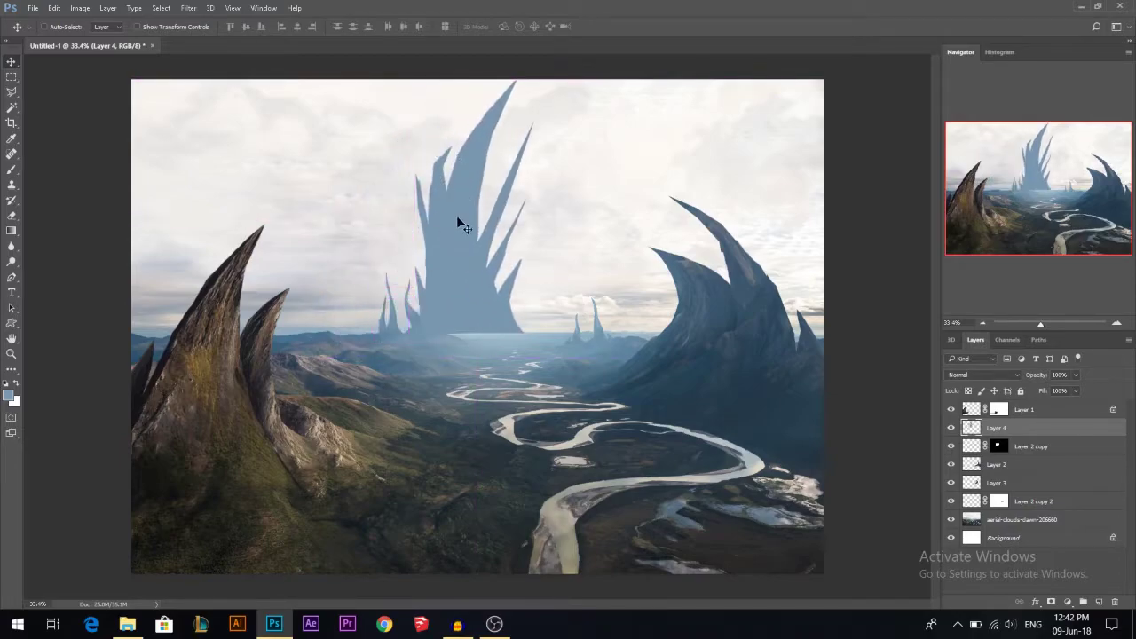
Load Layer 4 as a selection and clone rock from the right-hand mountain onto the spires' base, sampling All Layers
ctrl+click(971, 429)
key(s)
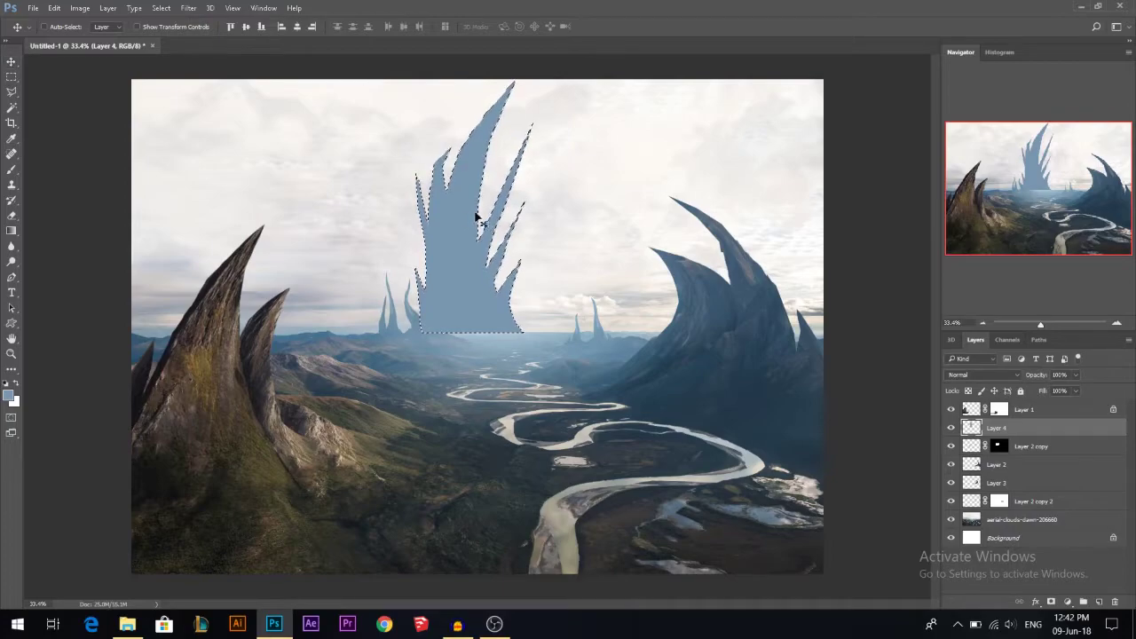
click(441, 27)
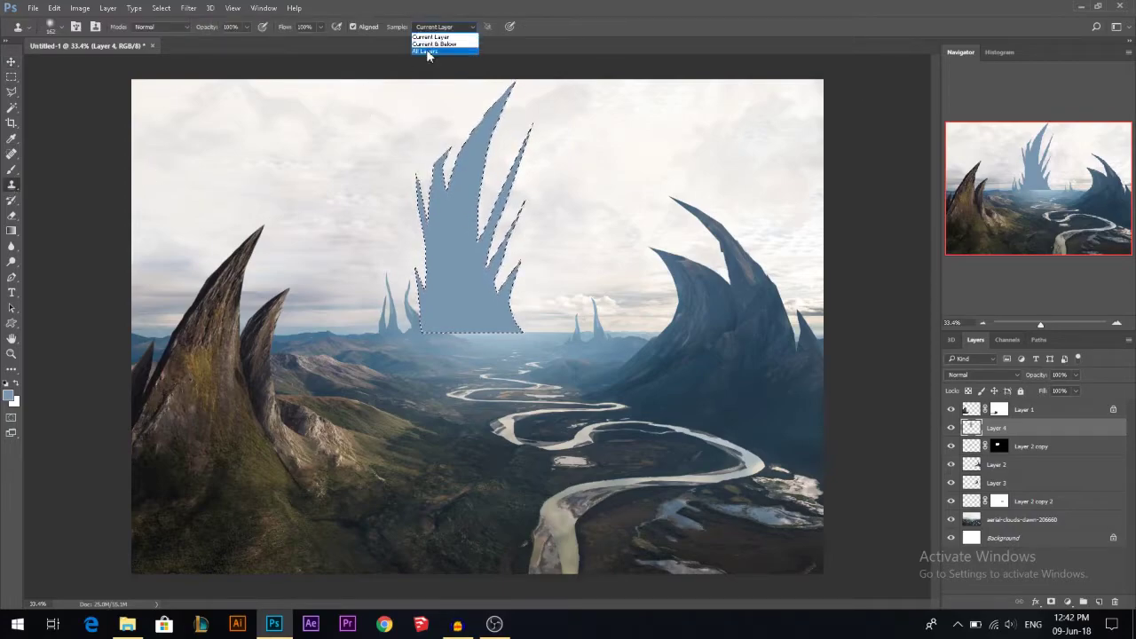
click(431, 49)
alt+right_click(533, 303)
alt+right_click(730, 353)
alt+click(739, 359)
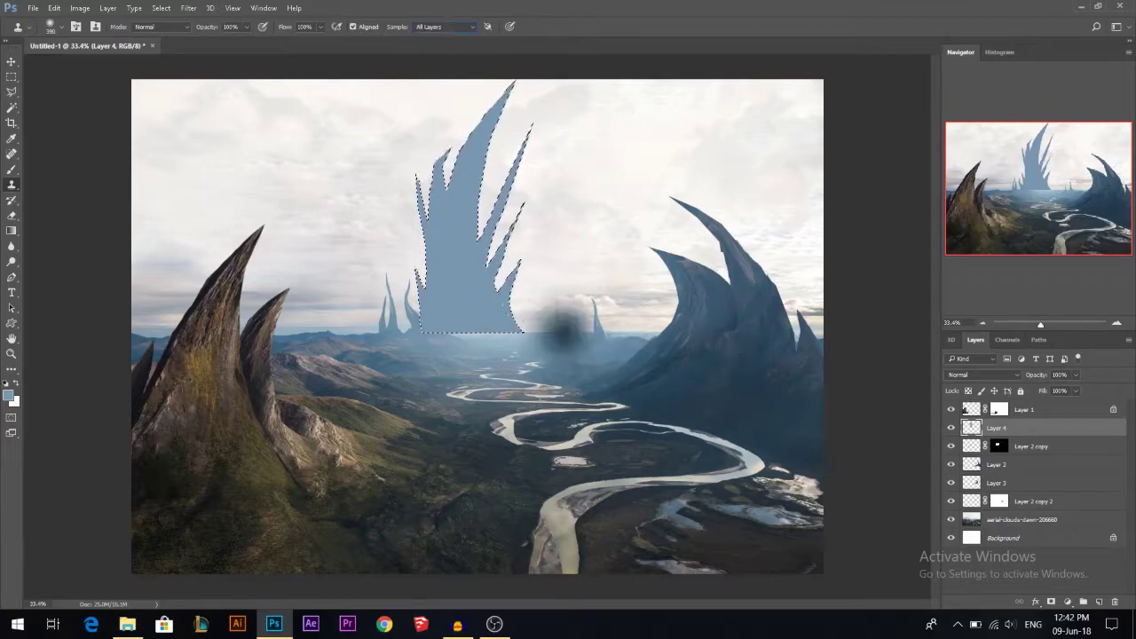
mouse_move(479, 311)
mouse_down()
mouse_move(425, 286)
mouse_move(508, 269)
mouse_up()
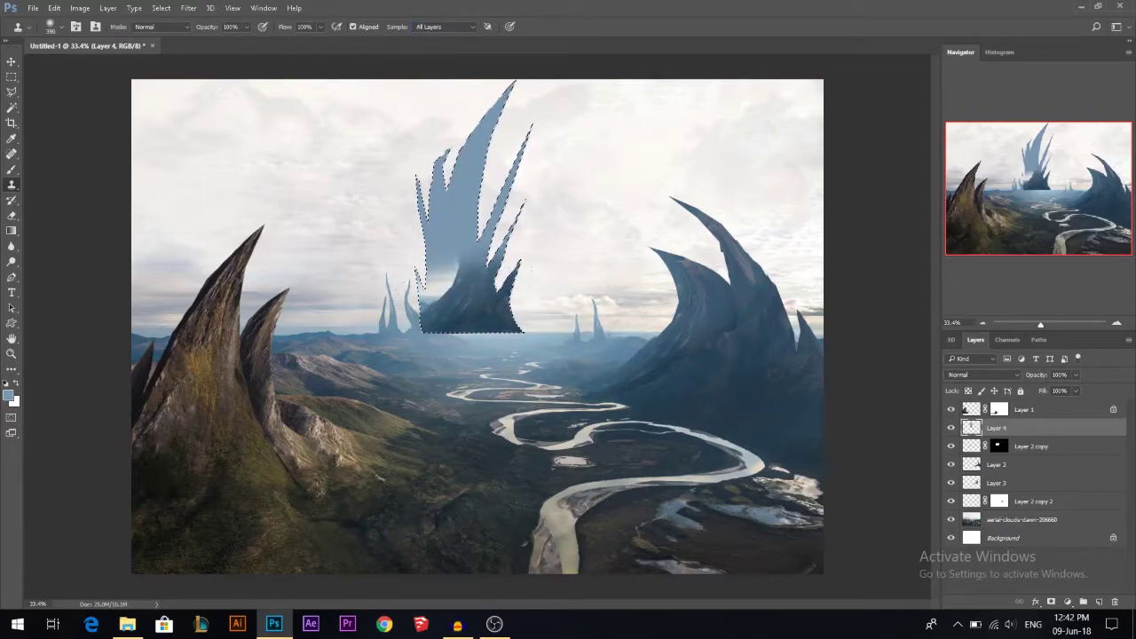
Resample the right-hand mountain's rock and clone it over the spires' base, middle and right-hand spikes
alt+click(740, 355)
drag(425, 282, 486, 256)
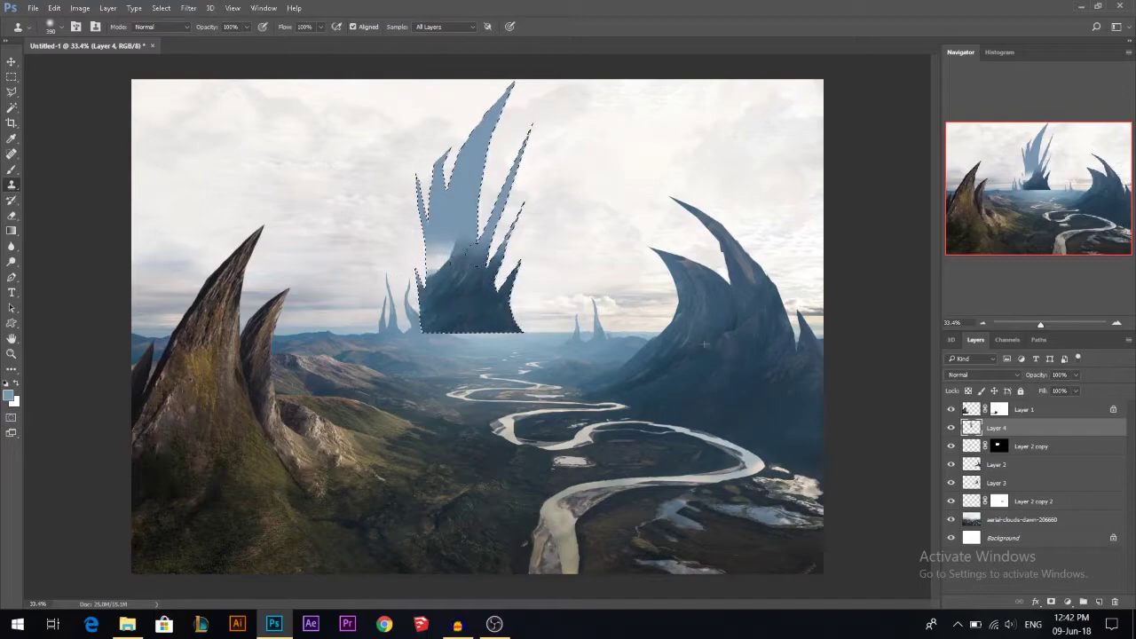
alt+click(735, 368)
drag(436, 207, 488, 213)
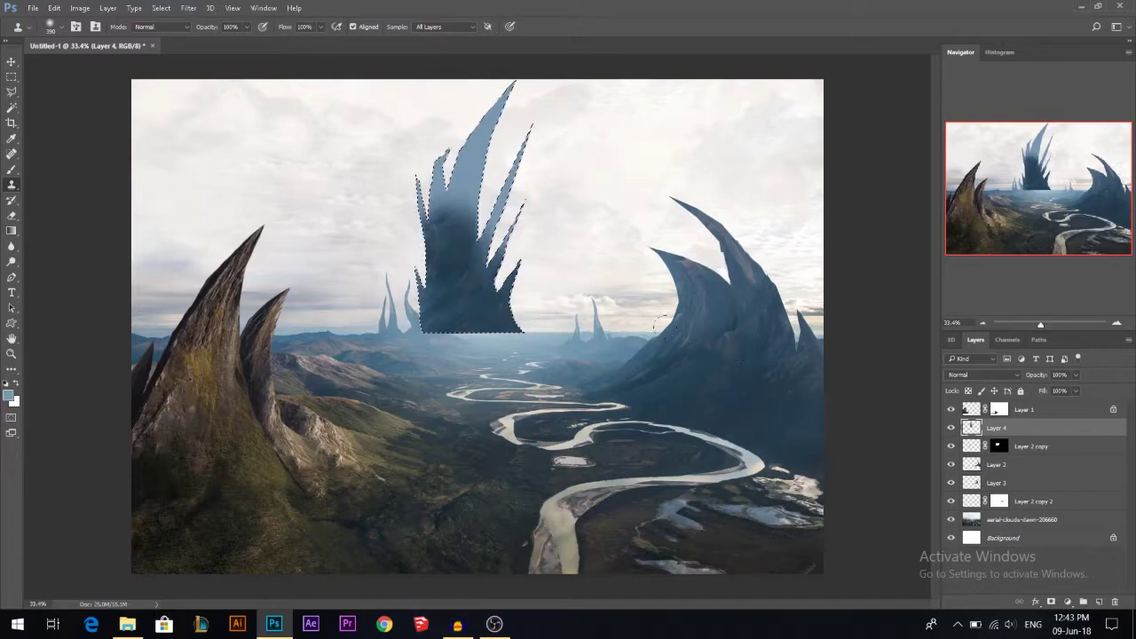
drag(522, 259, 508, 203)
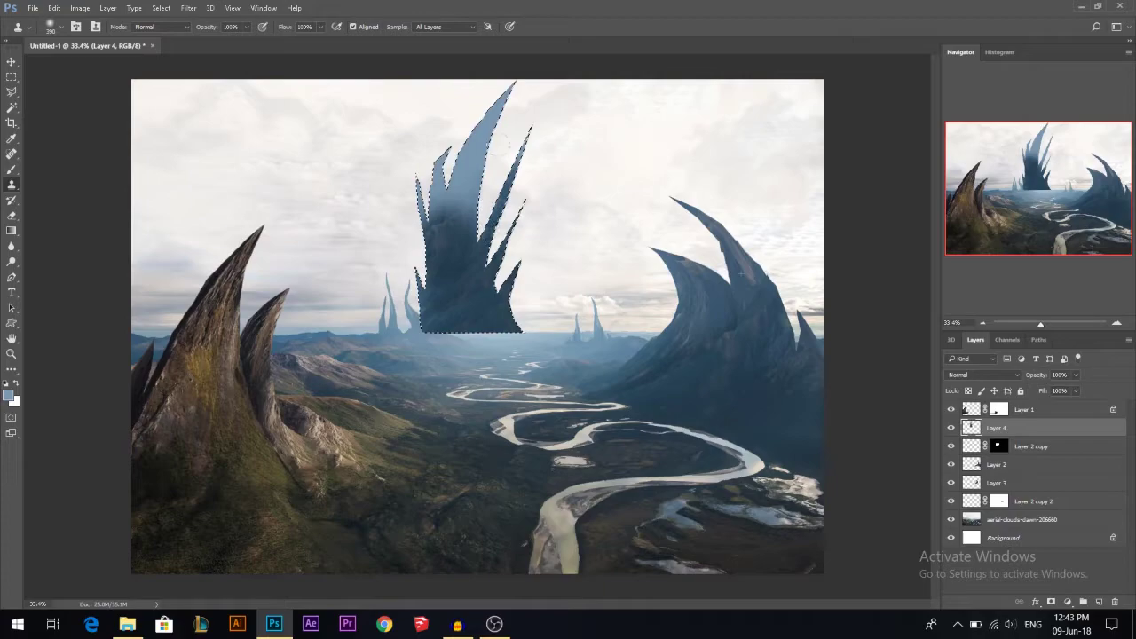
Clone dark rock from the right-hand mountain up through the tallest spires to their tips
alt+click(721, 348)
mouse_move(506, 240)
mouse_down()
mouse_move(448, 182)
mouse_move(471, 151)
mouse_move(515, 173)
mouse_move(492, 162)
mouse_move(479, 92)
mouse_up()
mouse_move(523, 182)
mouse_down()
mouse_move(502, 158)
mouse_move(495, 173)
mouse_up()
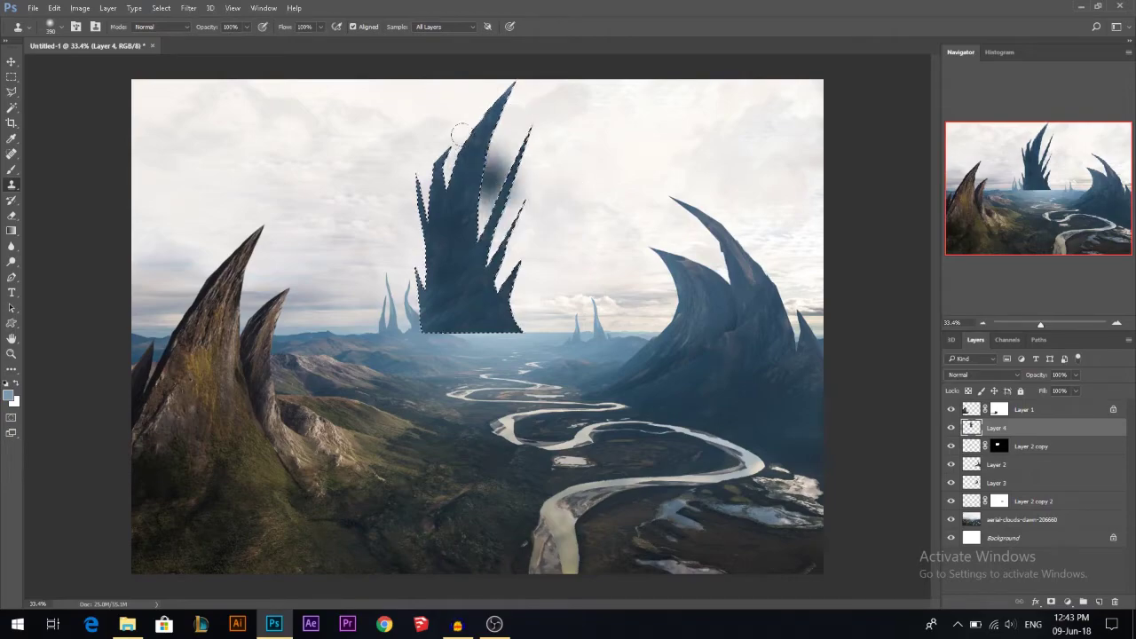
Undo the last clone strokes on the spires and resample rock from the right-hand mountain
click(526, 142)
key(ctrl+alt+z)
key(ctrl+alt+z)
key(ctrl+alt+z)
key(ctrl+alt+z)
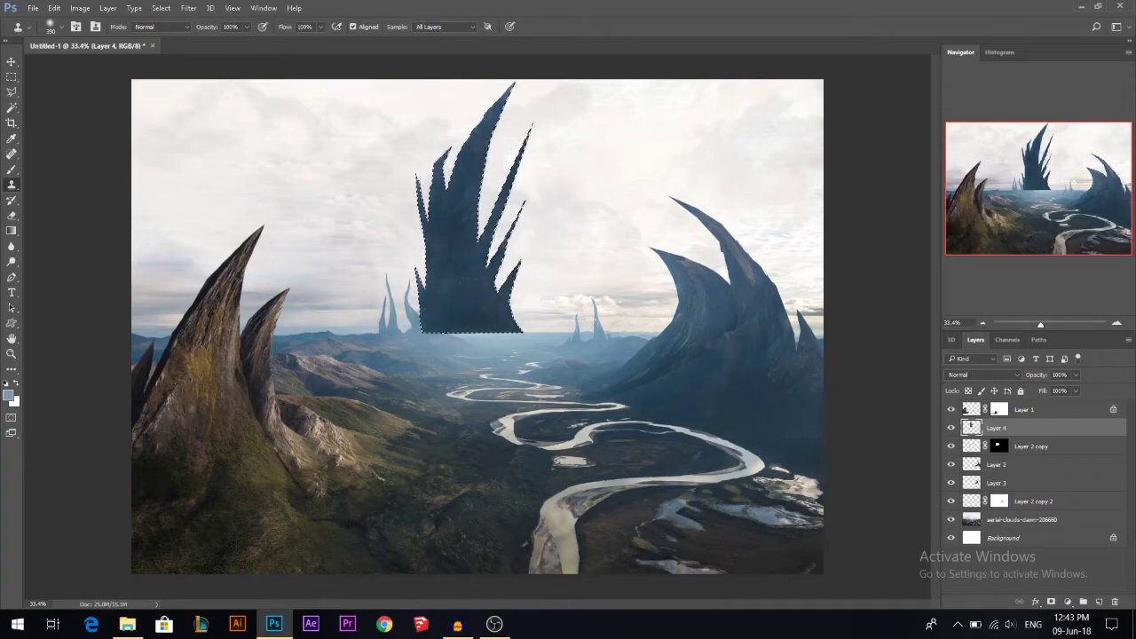
alt+click(717, 363)
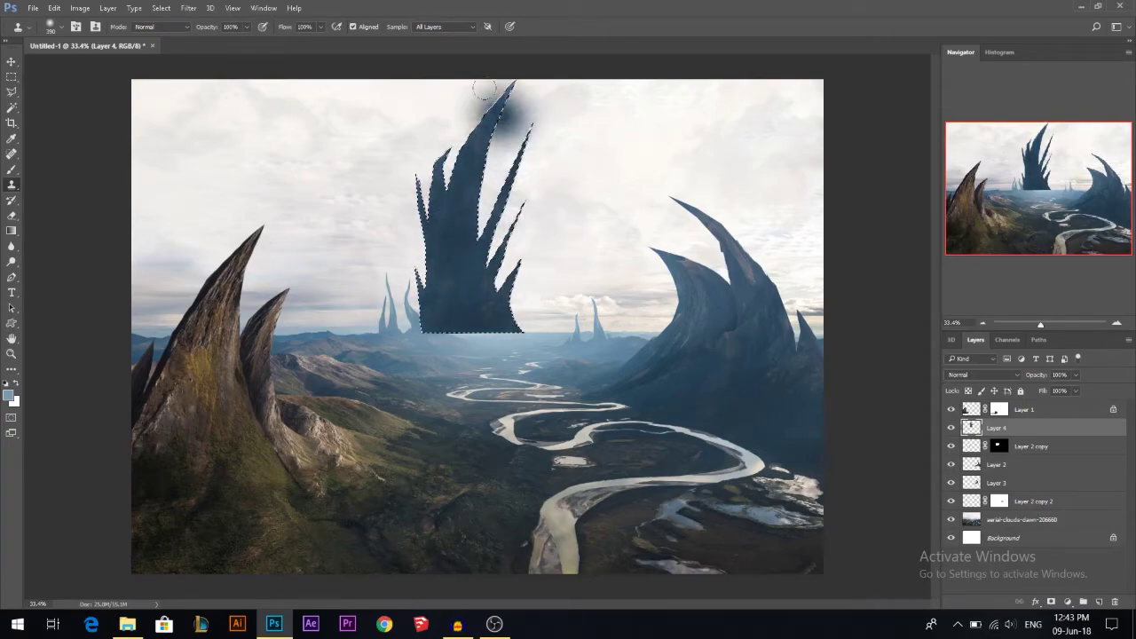
Deselect, shift the dark spires left behind the small distant group, and lower Layer 4 two levels to below Layer 2
key(v)
key(ctrl+d)
drag(502, 226, 485, 233)
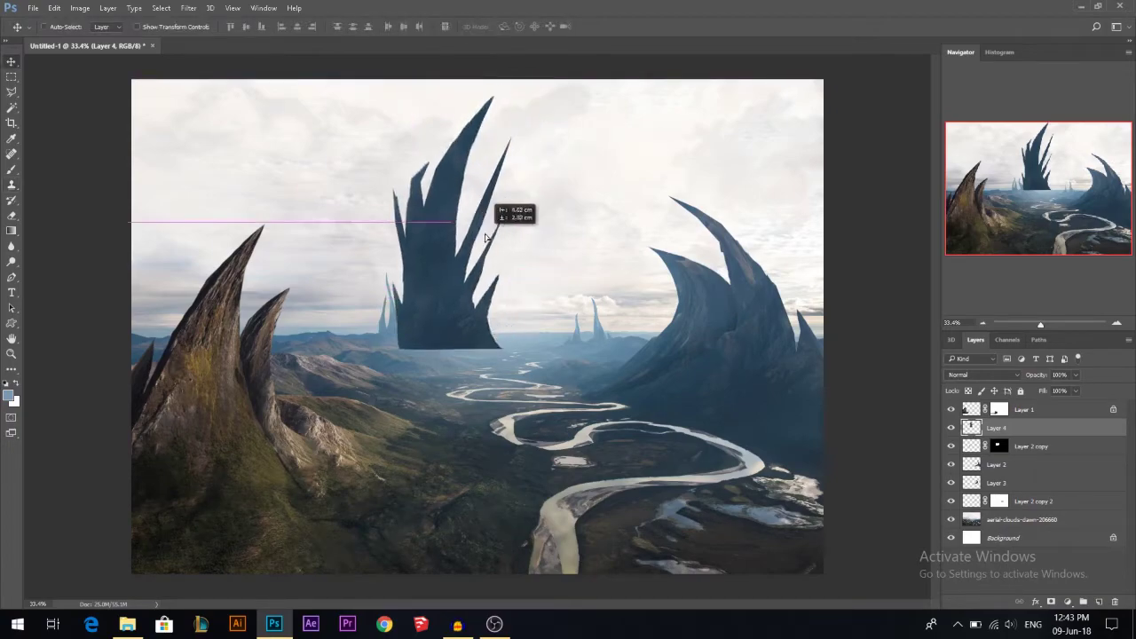
drag(367, 254, 326, 259)
key(ctrl+bracketleft)
key(ctrl+bracketleft)
drag(454, 298, 453, 308)
Raise the Layer 4 spires until their flat base clears the horizon ridge
scroll(298, 307, up, 7)
drag(388, 338, 412, 304)
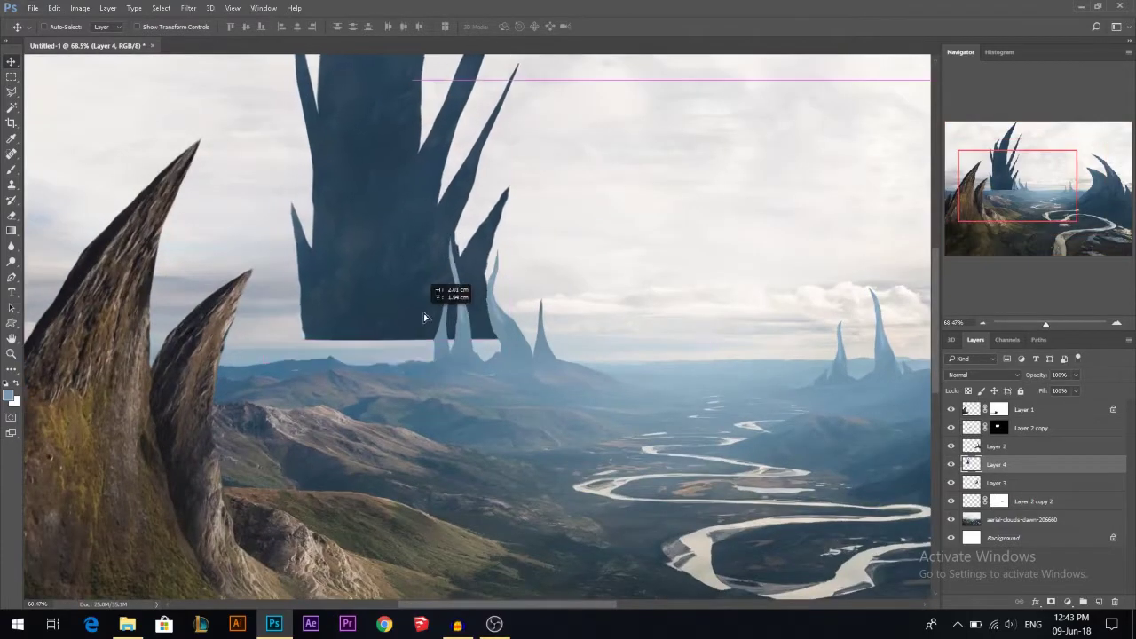
scroll(352, 345, up, 5)
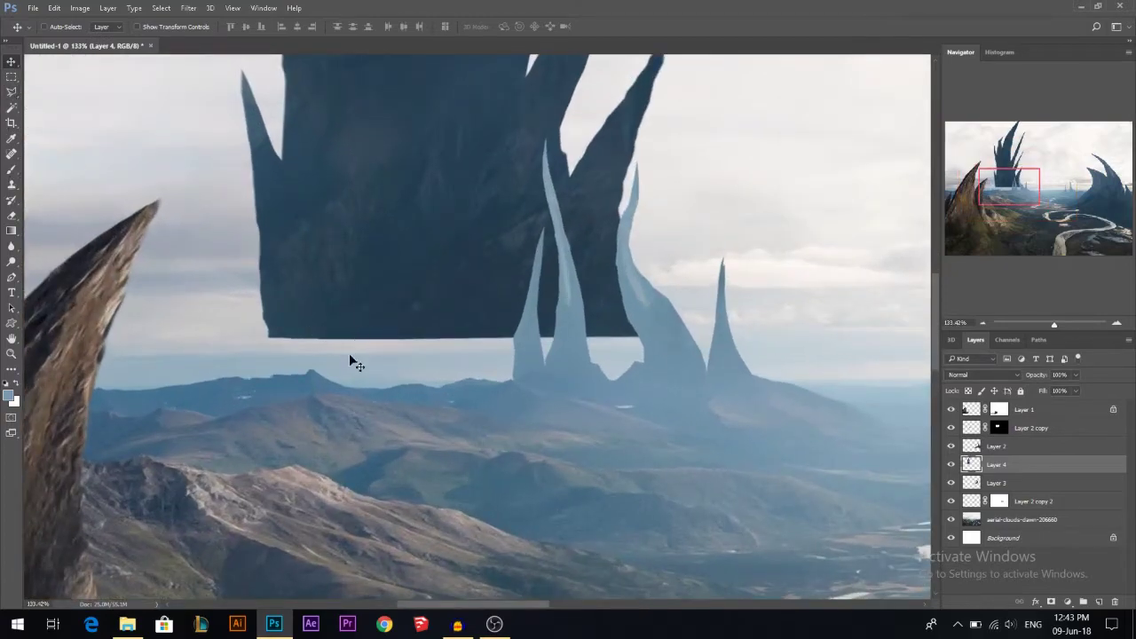
Select the sky haze along the horizon ridge on the aerial-clouds-dawn-206660 layer with the Magic Wand at tolerance 33
click(11, 91)
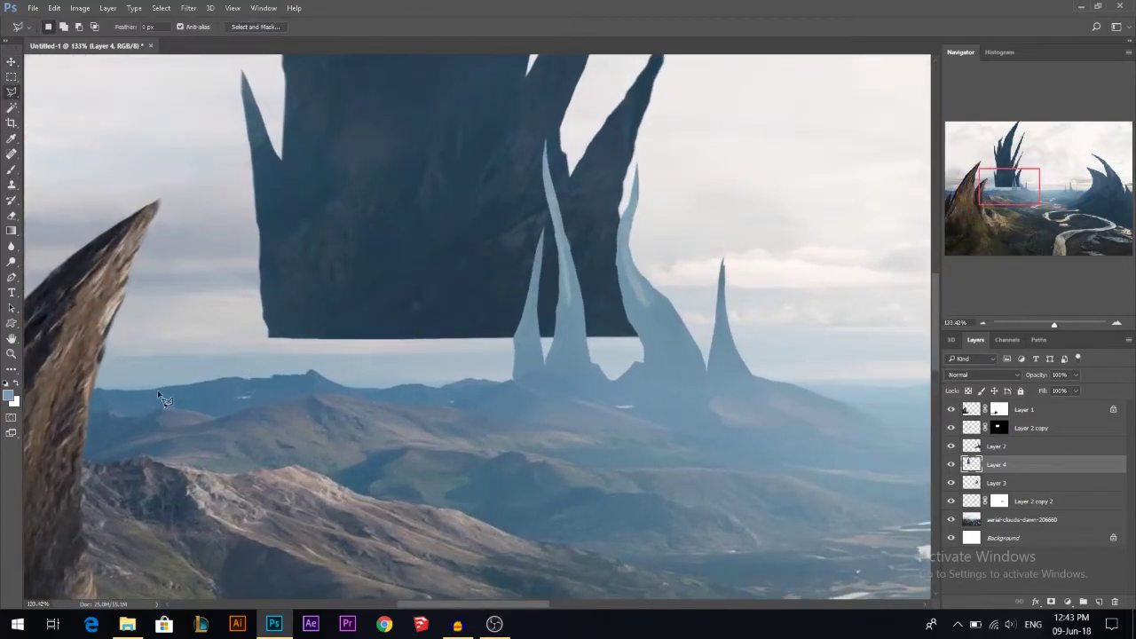
drag(176, 391, 318, 374)
click(990, 521)
click(11, 106)
click(240, 372)
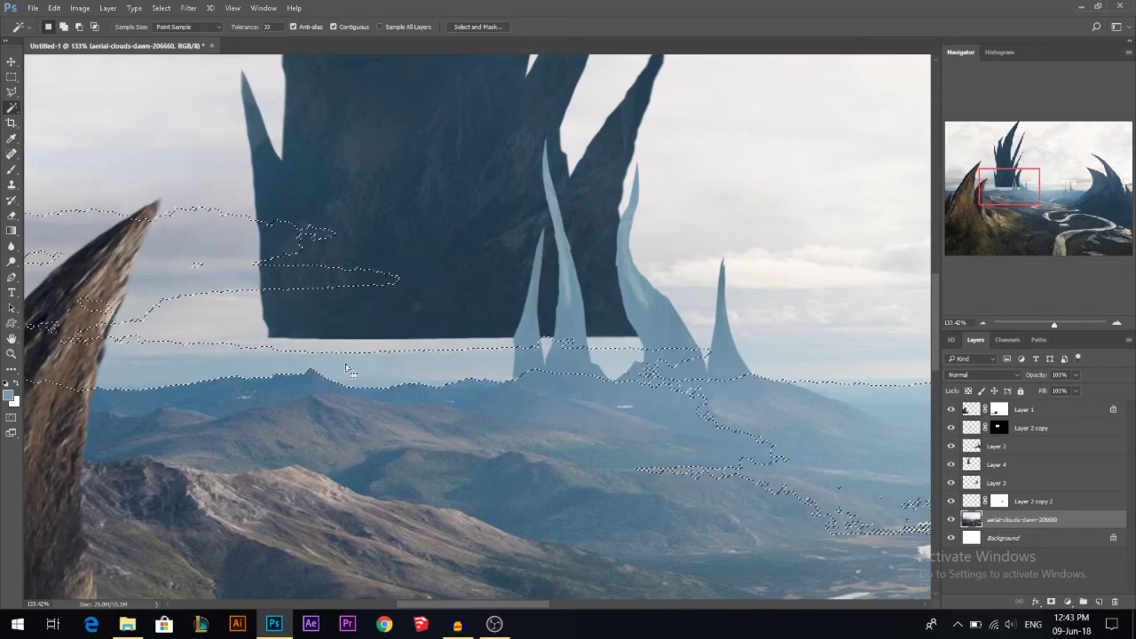
Extend the sky selection over the large dark spire with the Polygonal Lasso, keeping the distant ridge line as its lower edge
key(l)
scroll(420, 383, down, 5)
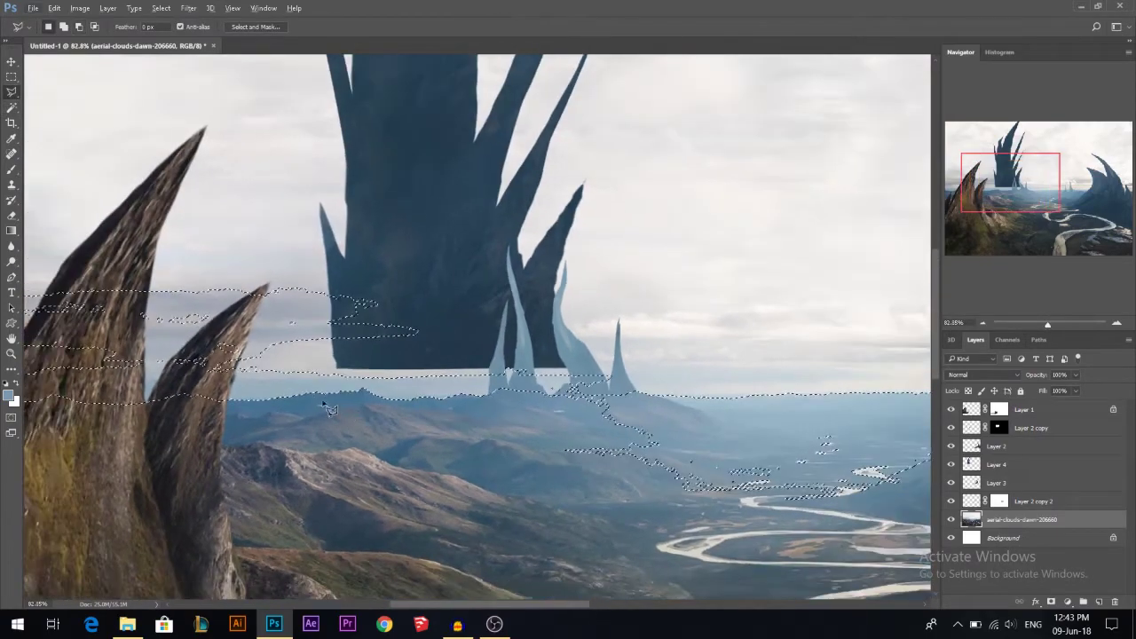
mouse_move(171, 388)
mouse_down()
mouse_move(661, 399)
mouse_move(761, 254)
mouse_move(736, 51)
mouse_move(701, 144)
mouse_move(122, 311)
mouse_move(30, 317)
mouse_move(186, 178)
mouse_move(282, 512)
mouse_move(223, 244)
mouse_up()
key(ctrl+0)
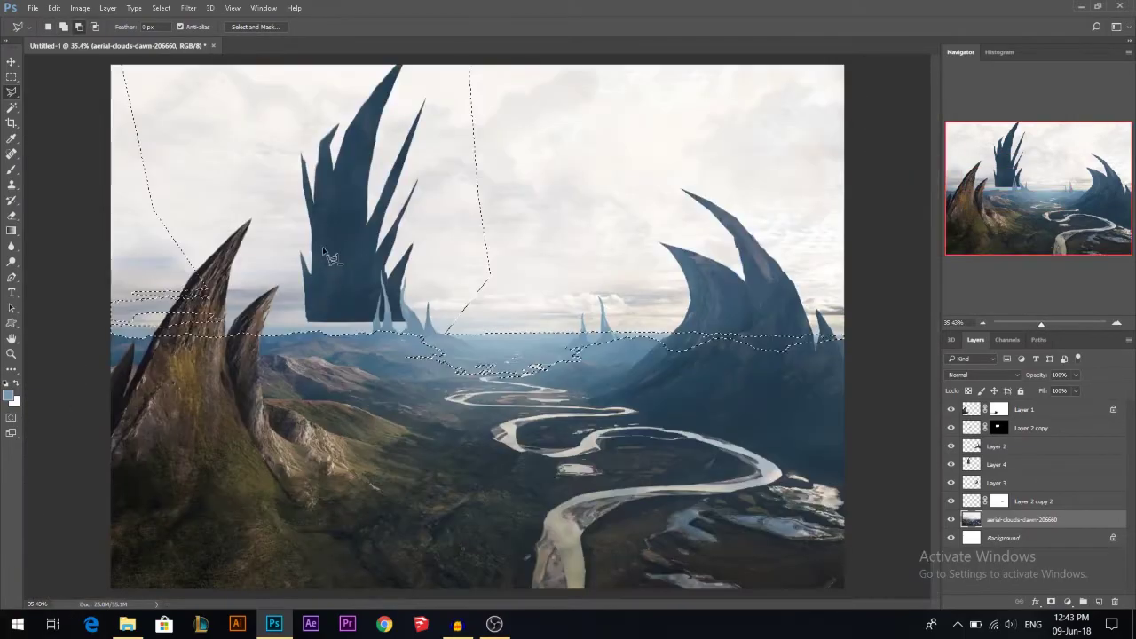
Add a layer mask to Layer 4 from the current selection so the large spire is limited to the sky area
click(950, 445)
click(951, 446)
click(951, 465)
click(951, 464)
click(972, 465)
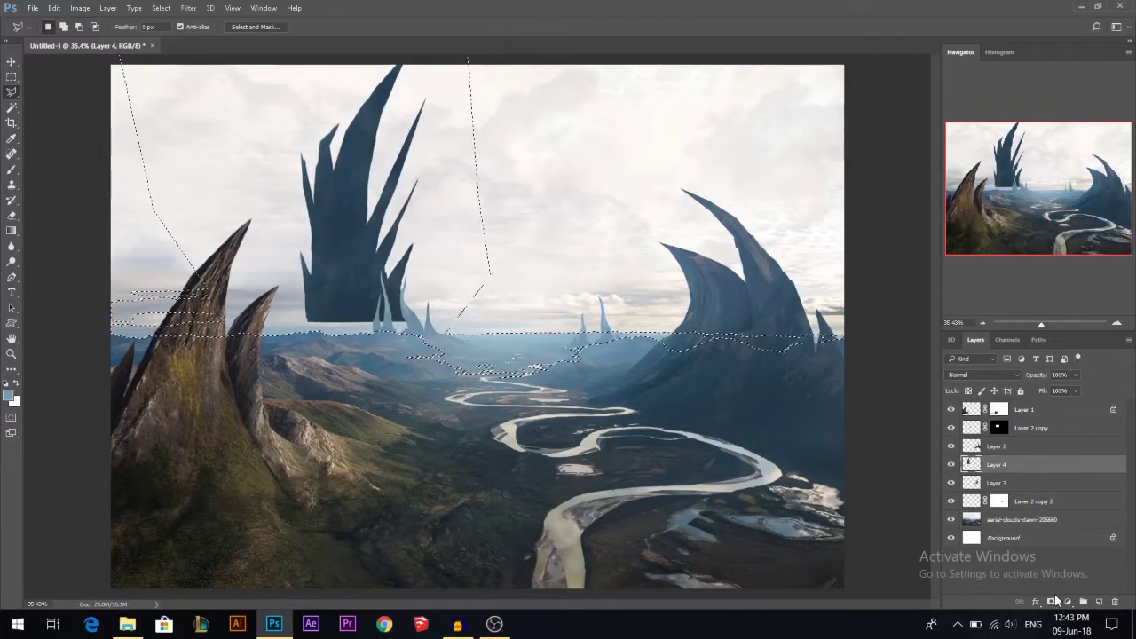
click(1052, 602)
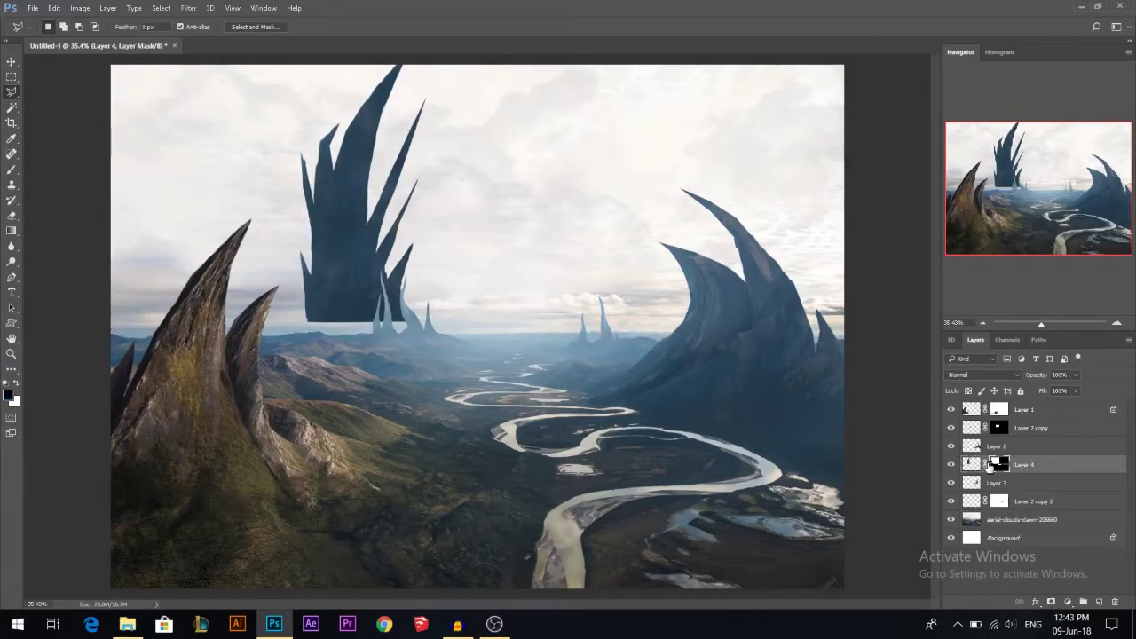
Move the spire down behind the ridge independently of its mask, scaling it to about 97% and rotating it -0.67°
click(972, 466)
key(v)
drag(344, 223, 334, 253)
key(ctrl+t)
drag(395, 77, 383, 110)
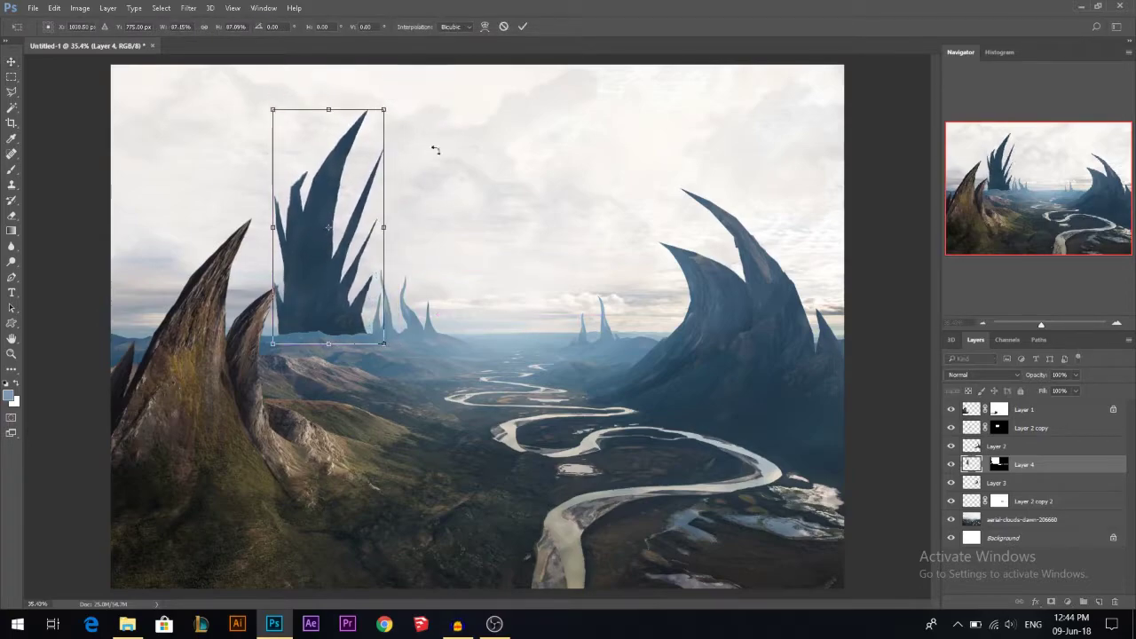
drag(516, 176, 515, 174)
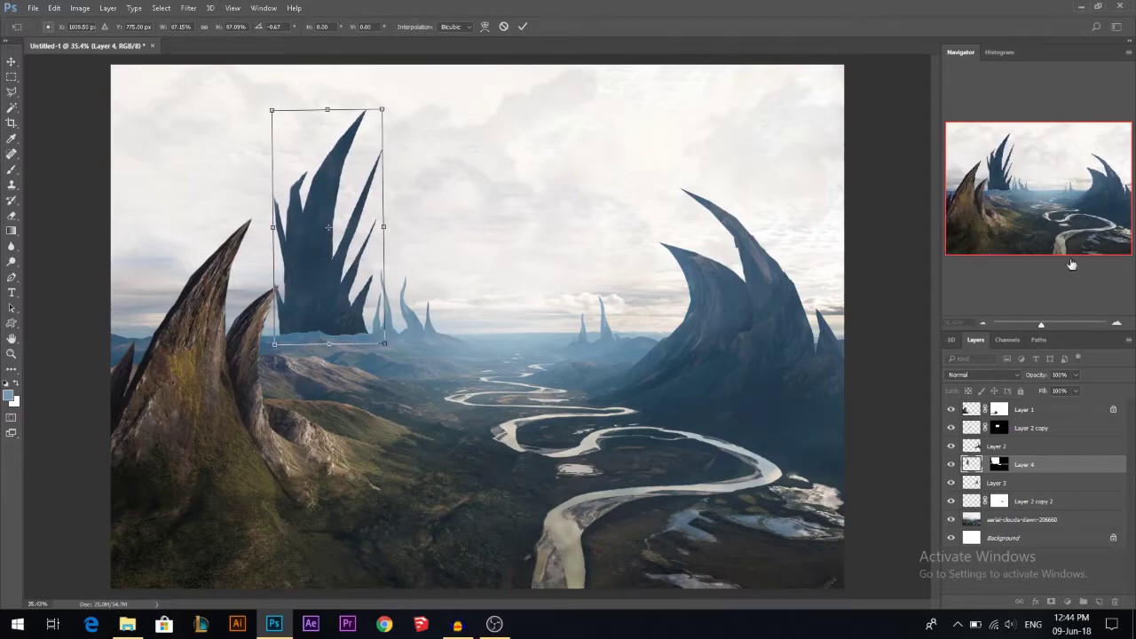
key(Return)
Nudge the spire slightly left and check its placement in the overall composition
scroll(474, 299, down, 5)
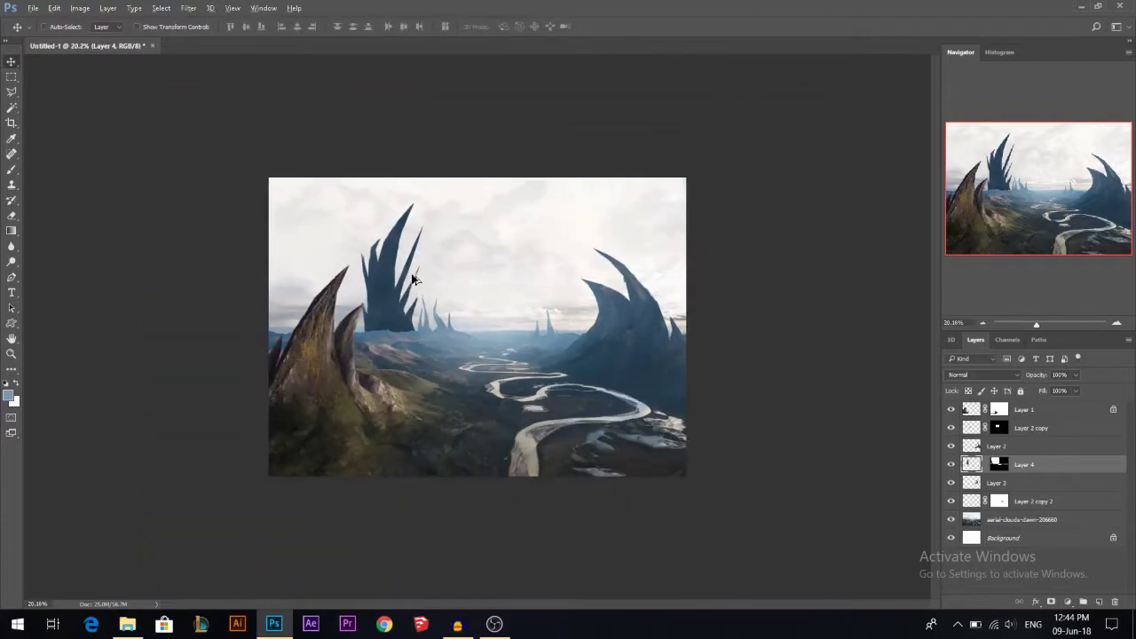
scroll(485, 325, down, 3)
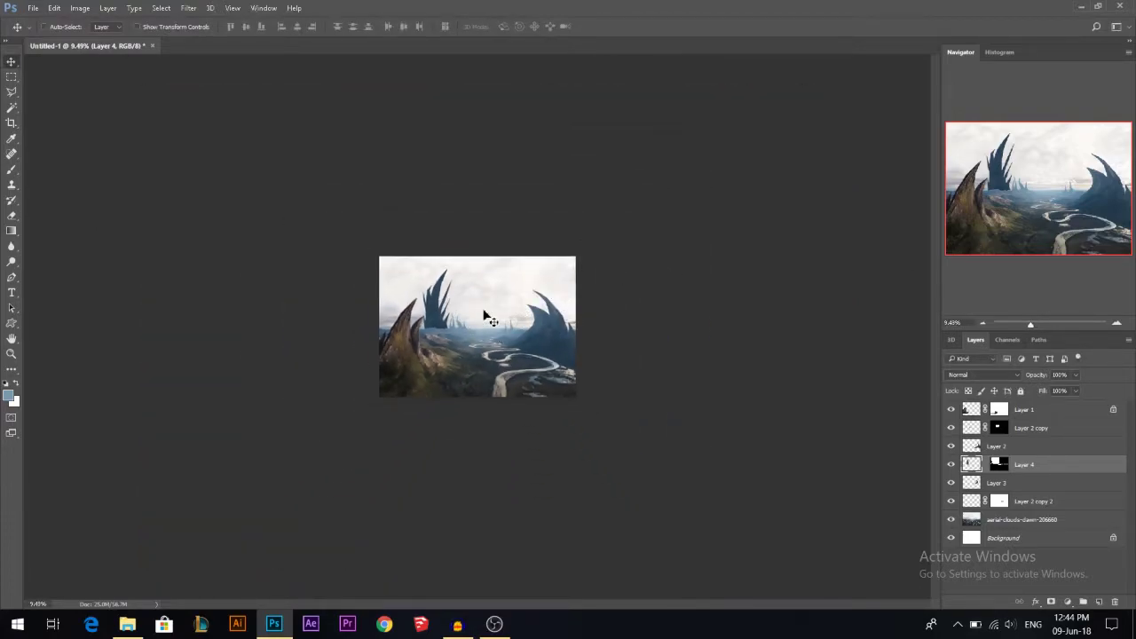
drag(478, 313, 476, 313)
scroll(435, 286, up, 3)
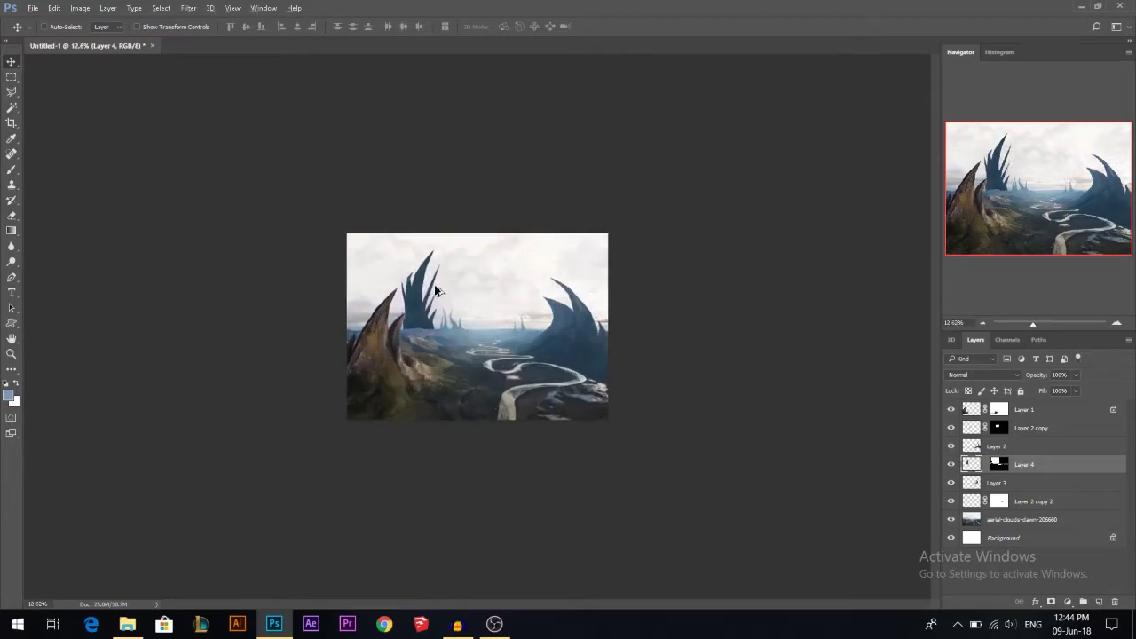
scroll(435, 291, up, 10)
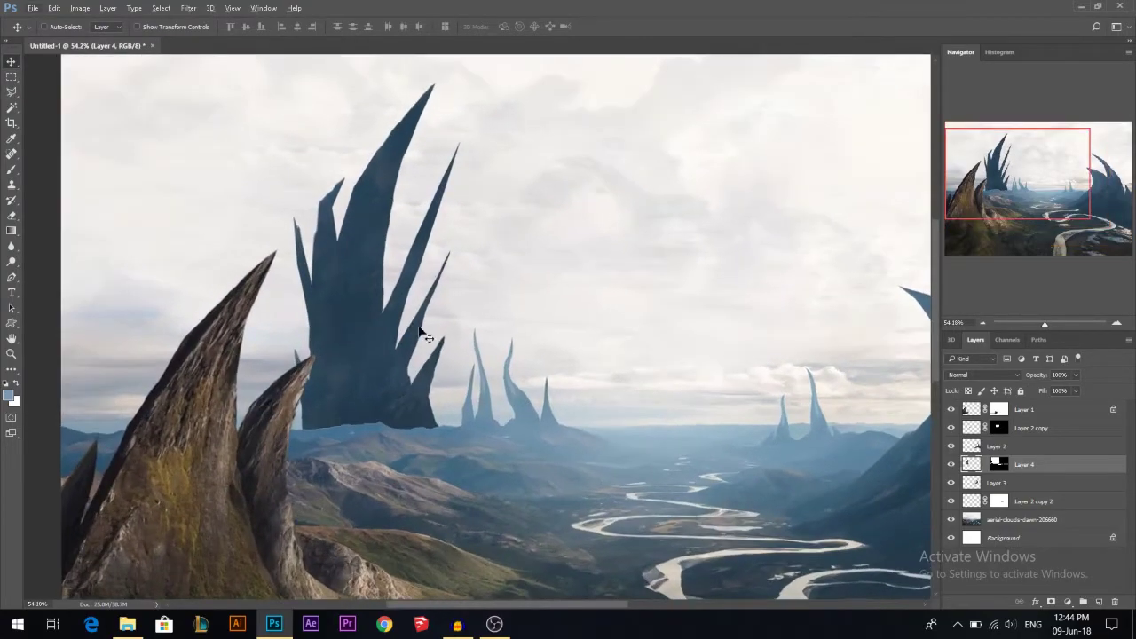
scroll(409, 326, up, 2)
scroll(435, 349, down, 1)
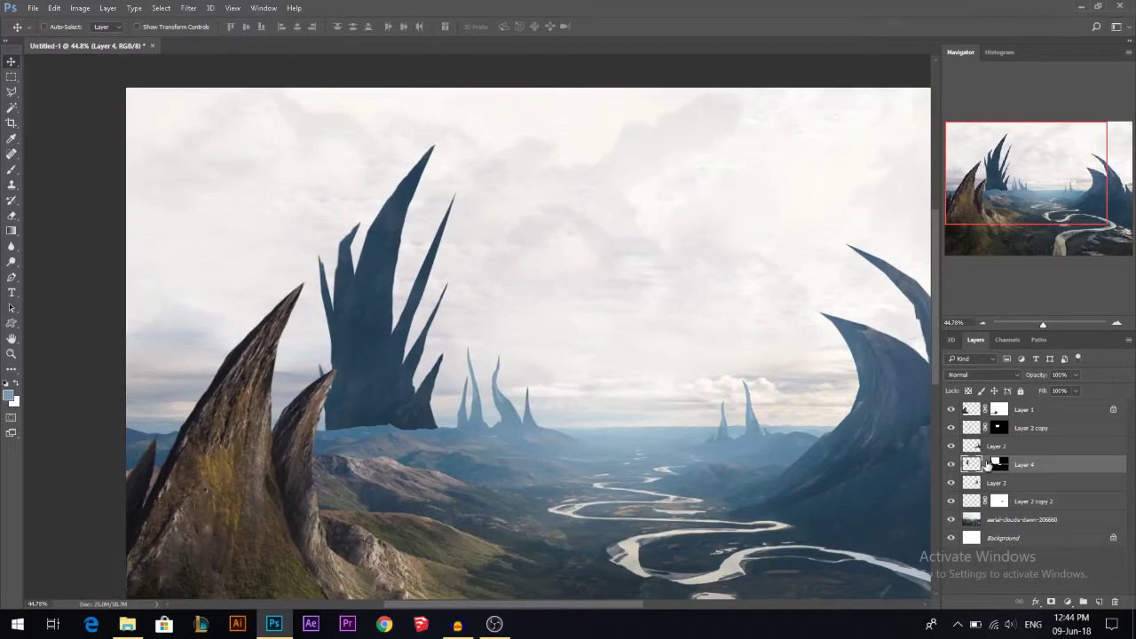
scroll(814, 501, down, 1)
drag(388, 443, 402, 421)
Lighten the spire with Curves by raising the black point to an output of 94
key(ctrl+m)
drag(726, 299, 728, 249)
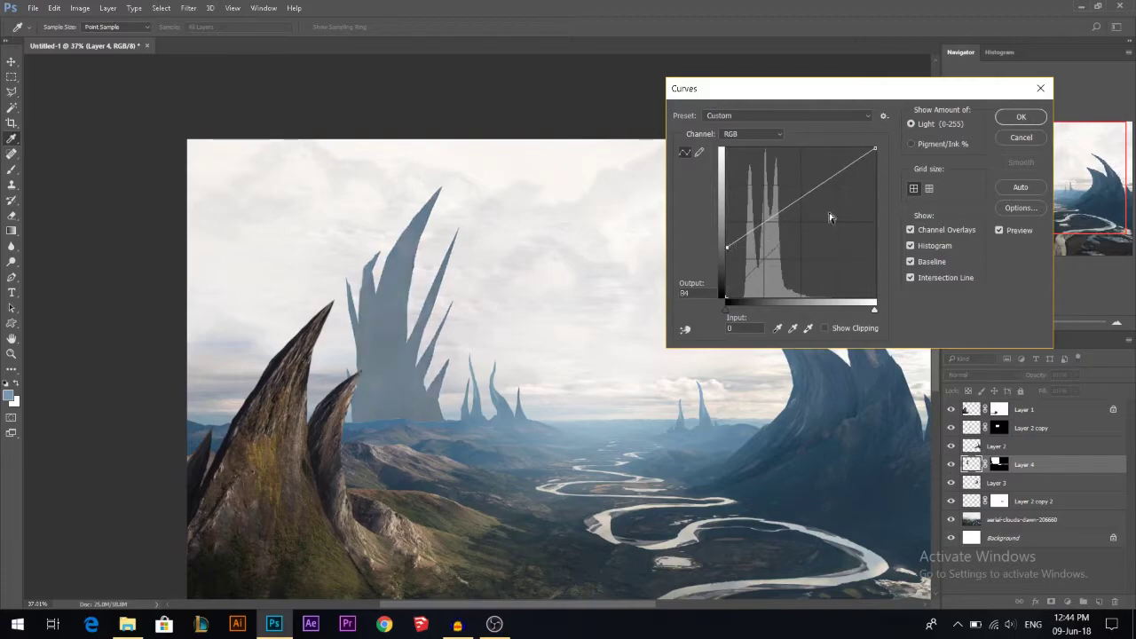
click(1020, 118)
Shift the spire's shadows slightly toward blue with Color Balance
key(ctrl+b)
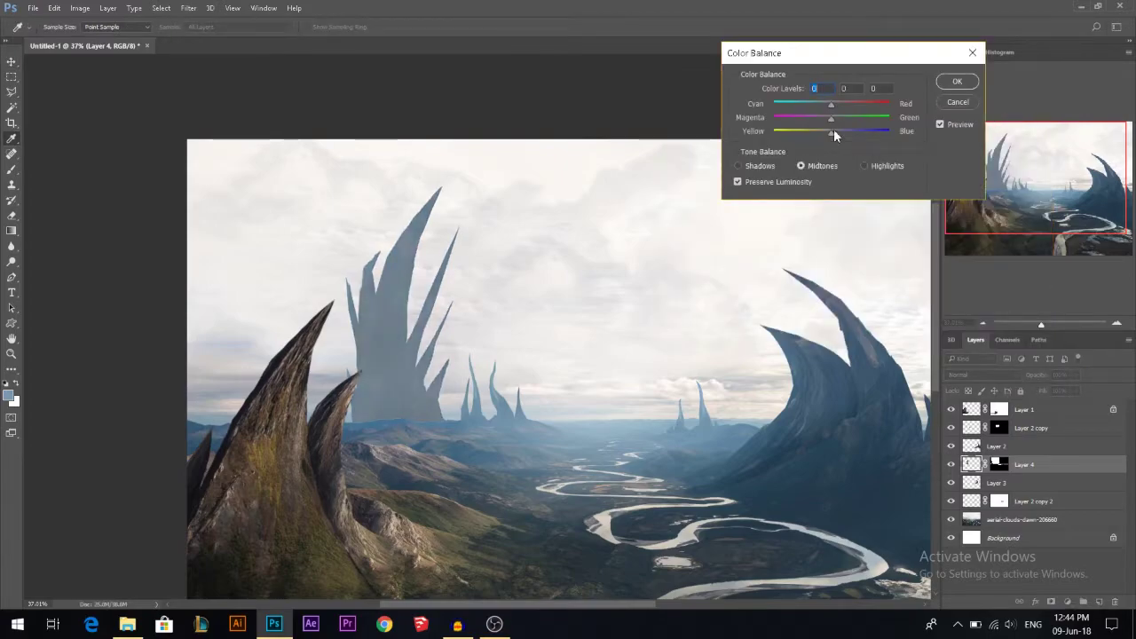
click(864, 166)
click(757, 167)
drag(833, 131, 835, 133)
click(951, 81)
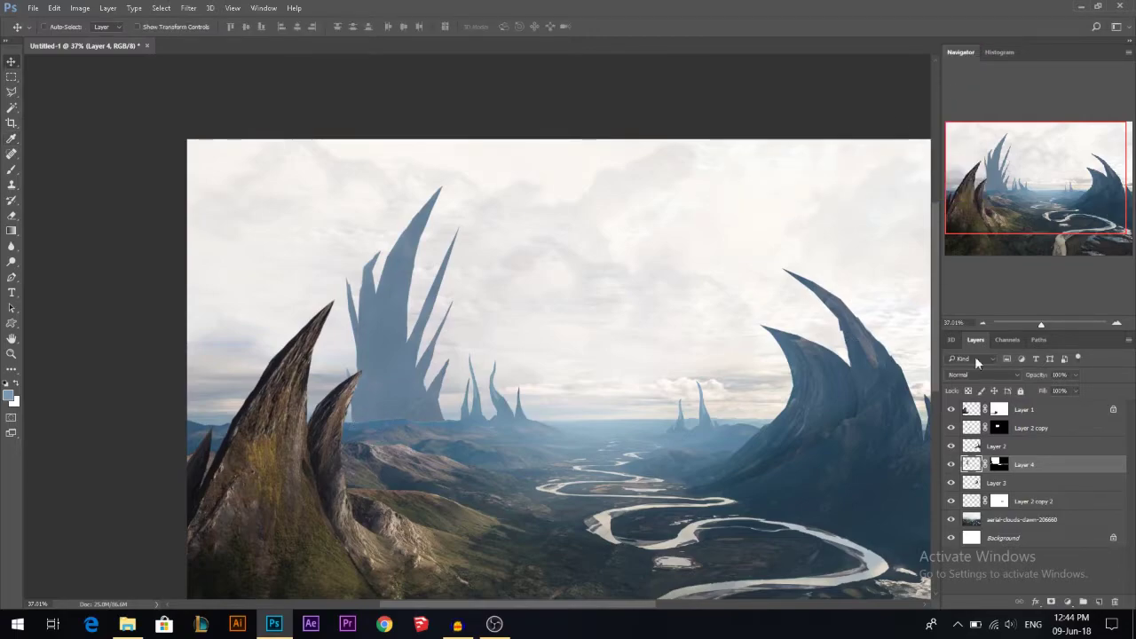
Sample the blues of the spire's base and the distant ridge in the foreground color picker to compare them
click(10, 396)
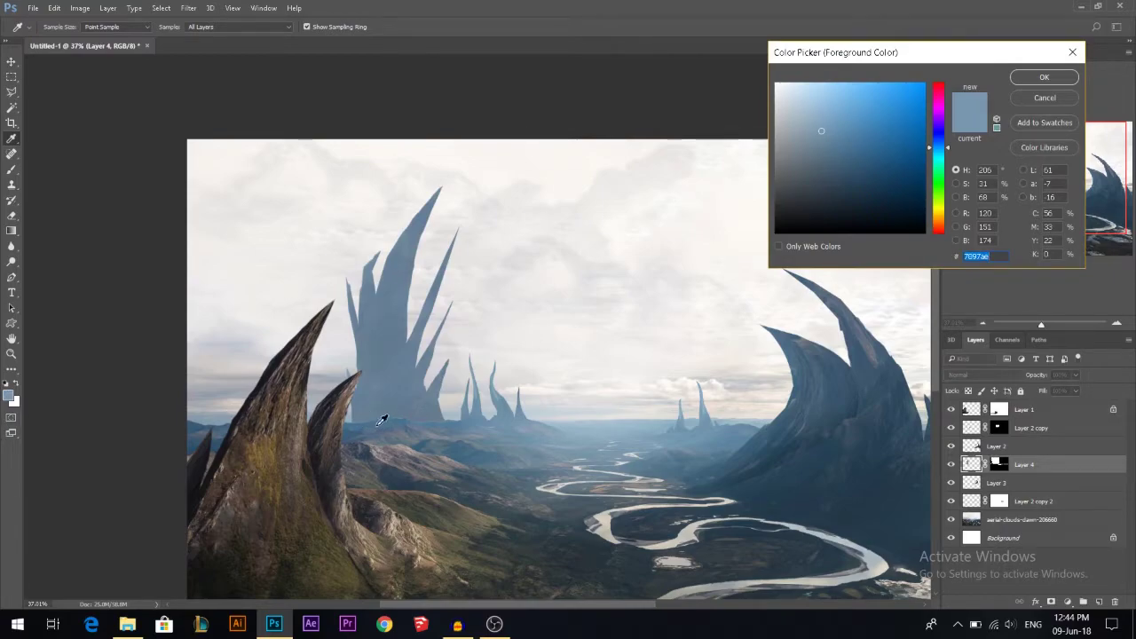
click(383, 420)
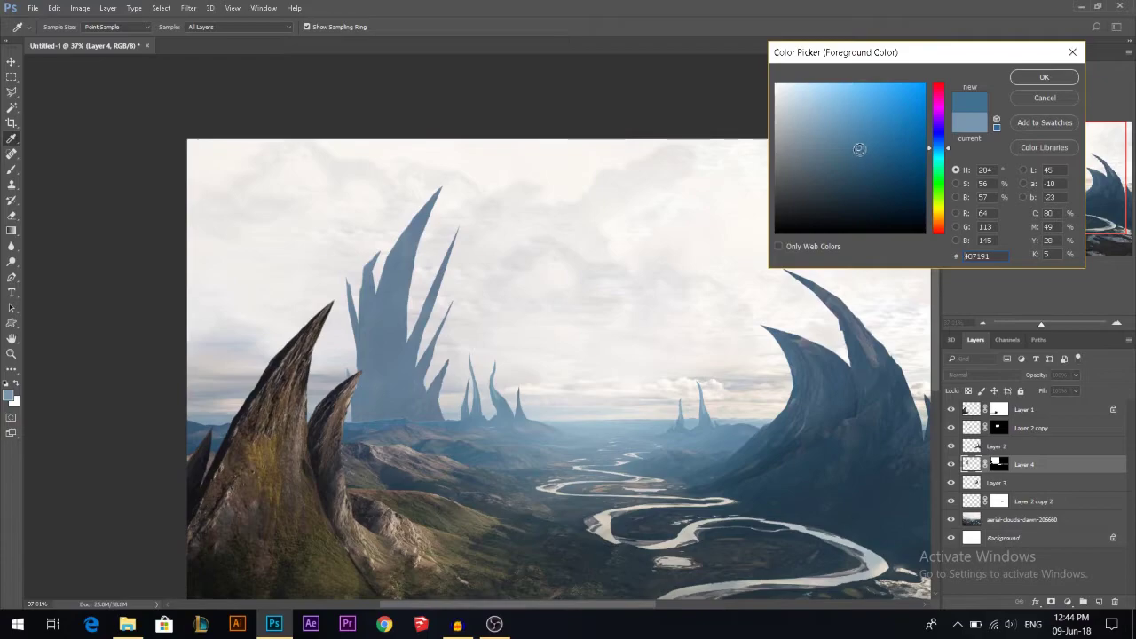
click(392, 406)
click(389, 425)
click(388, 405)
mouse_move(397, 419)
mouse_down()
mouse_move(399, 407)
mouse_move(438, 405)
mouse_up()
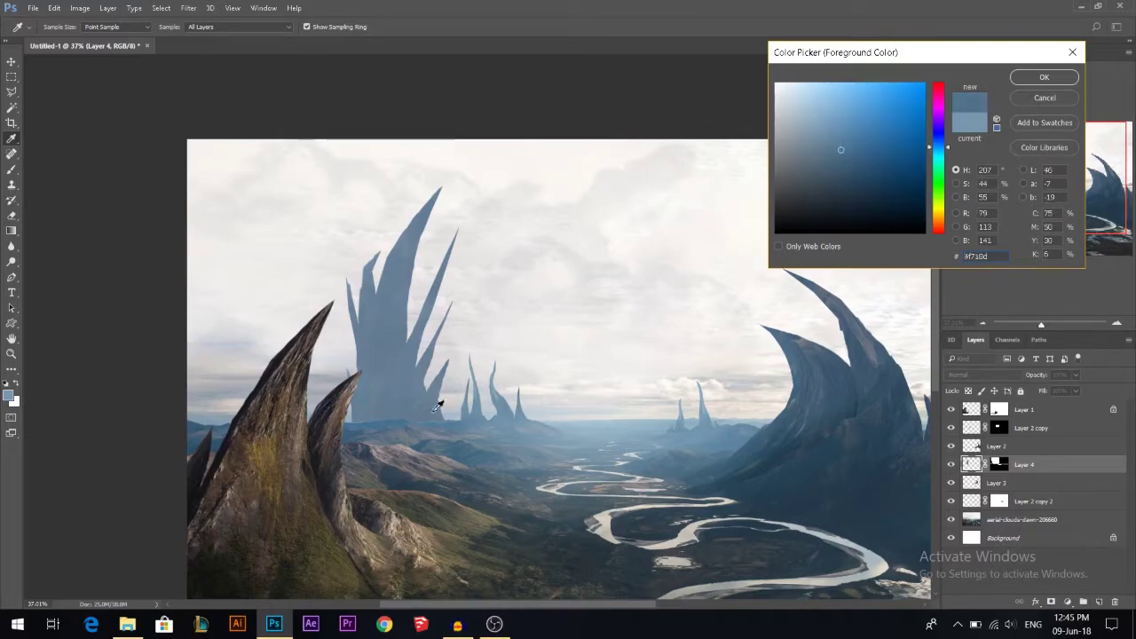
click(394, 420)
click(1045, 78)
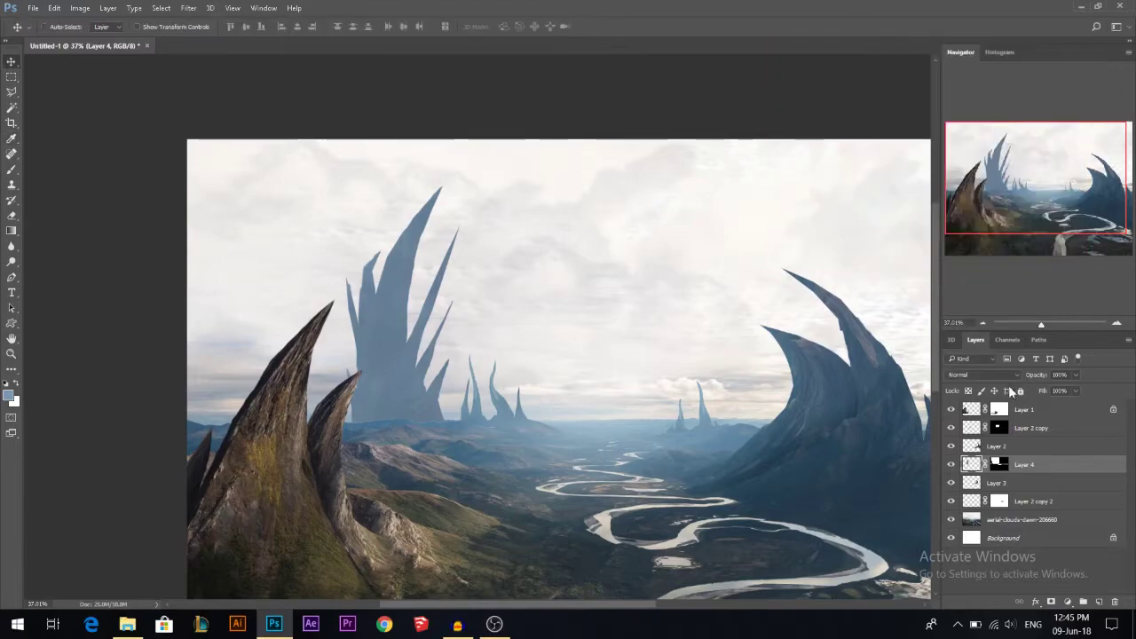
Raise the spire's saturation to +29 with Hue/Saturation
key(ctrl+u)
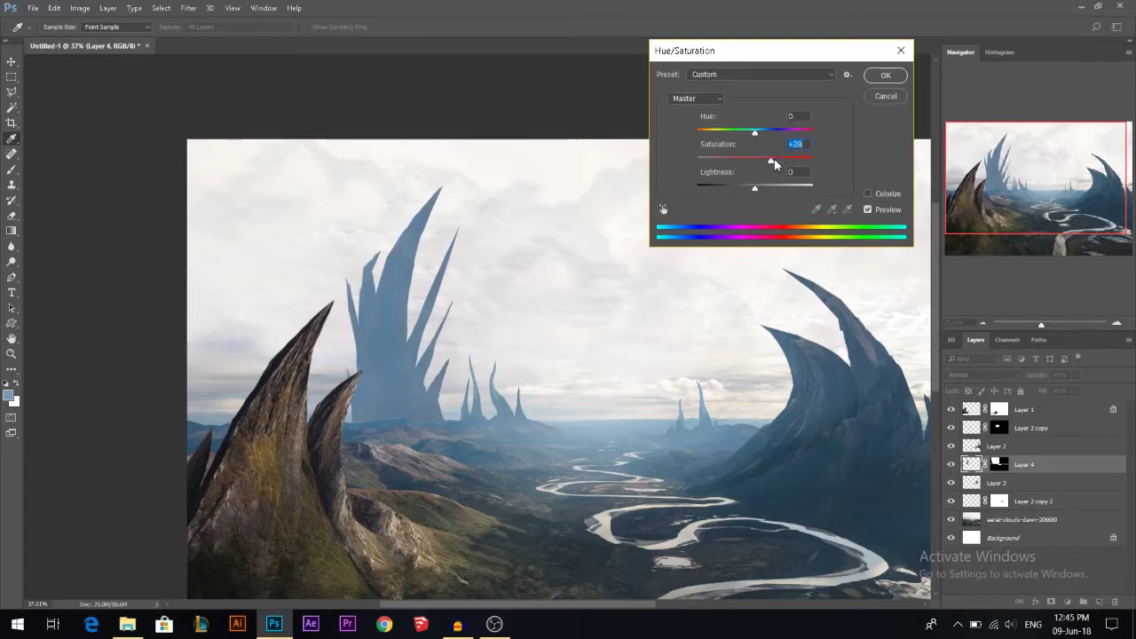
click(885, 74)
Load the spire's outline as a selection and paint its base with blue sampled from the ridge, using a soft 27% opacity brush, then deselect
scroll(363, 436, up, 3)
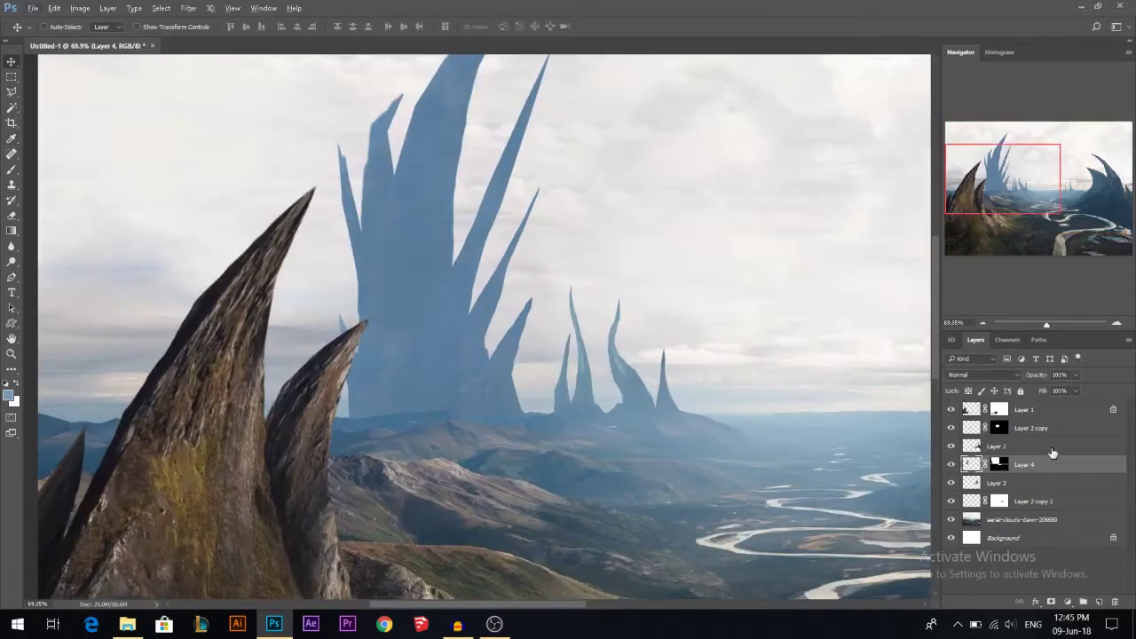
ctrl+click(973, 464)
key(b)
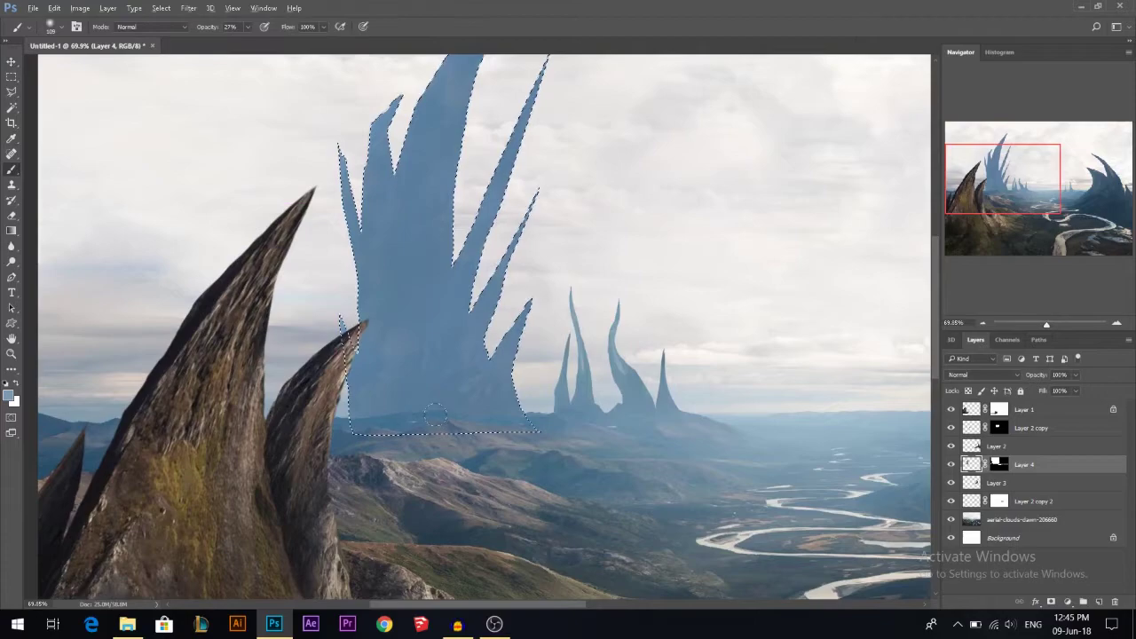
alt+click(445, 416)
alt+right_click(437, 414)
alt+click(398, 416)
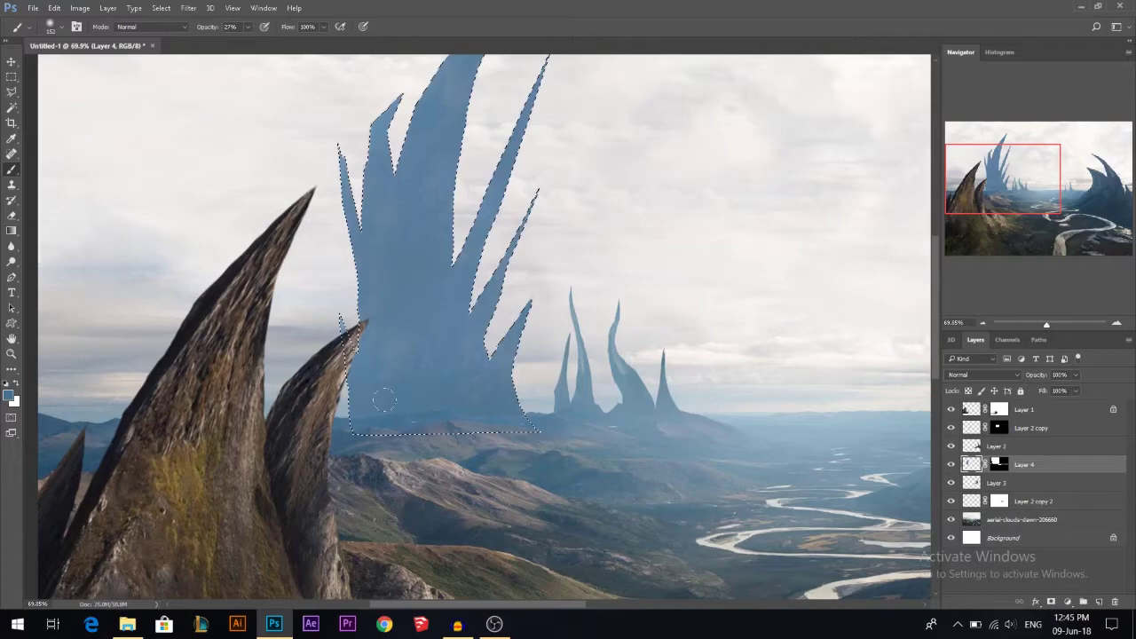
alt+right_click(428, 400)
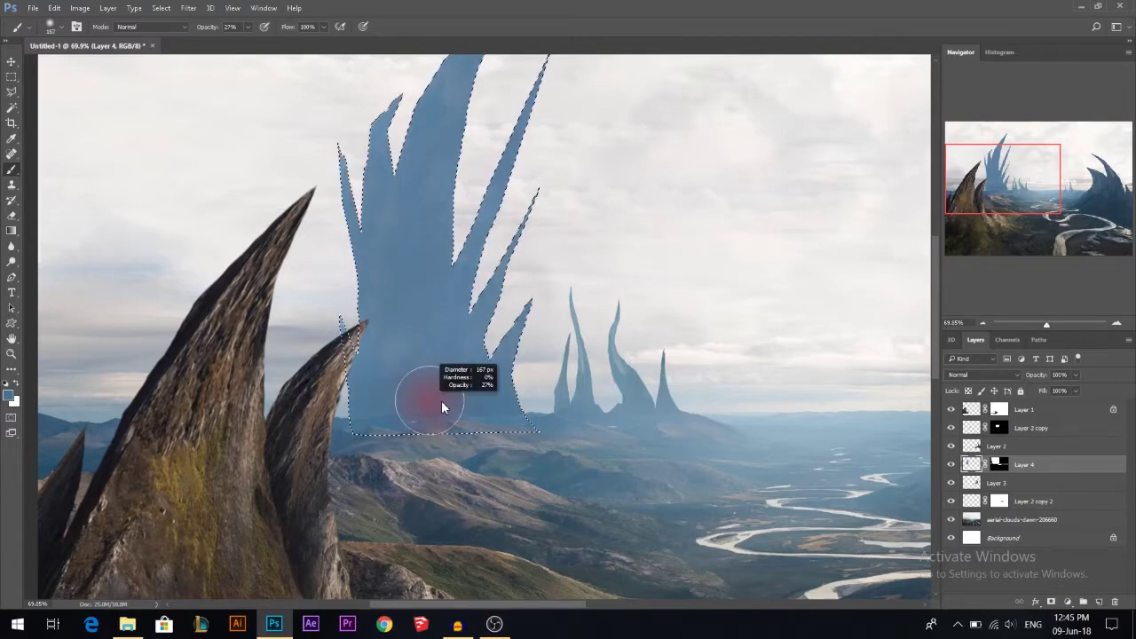
alt+click(445, 415)
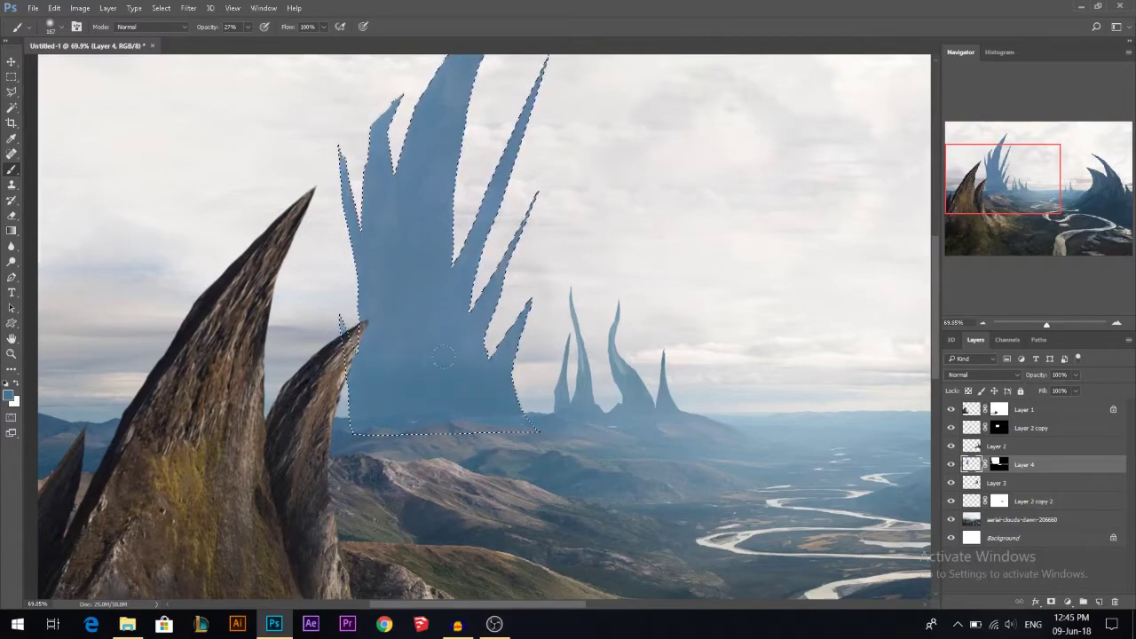
key(ctrl+d)
Paint white on Layer 4's mask along the ridge with a soft 20 px brush at 100% opacity to cover the pale line under the spire
scroll(474, 414, down, 5)
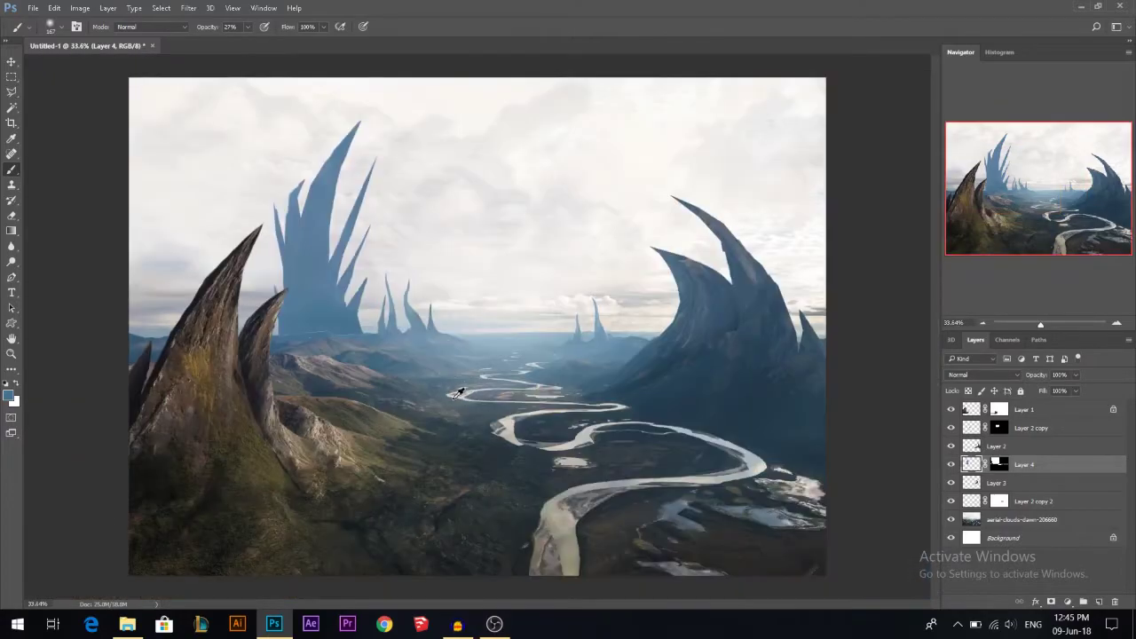
scroll(372, 343, up, 6)
scroll(372, 342, up, 5)
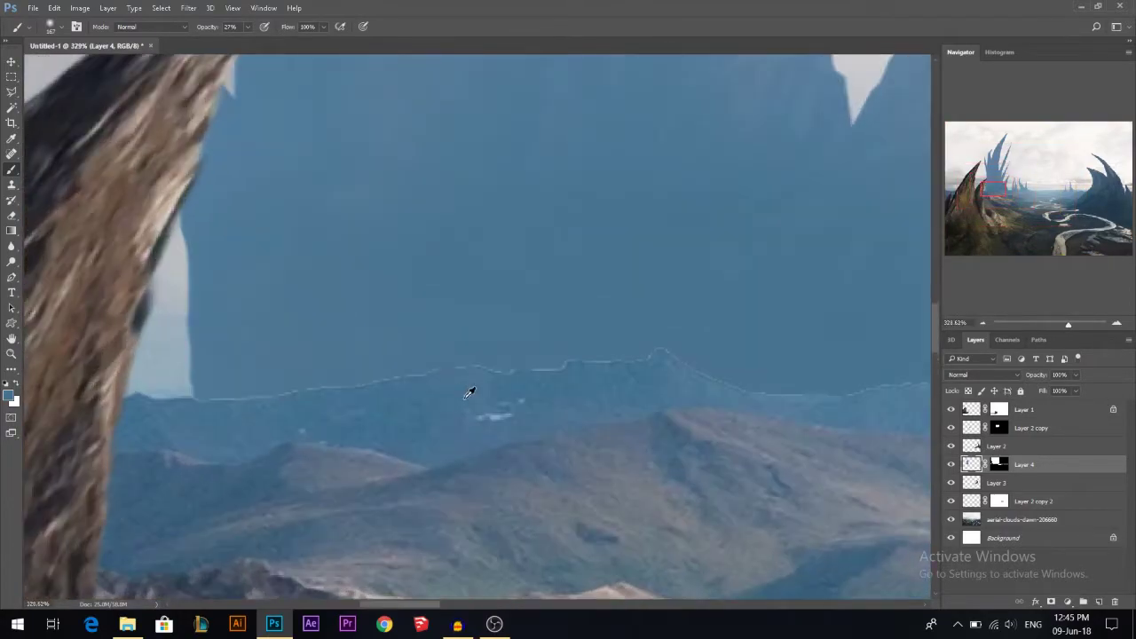
click(12, 62)
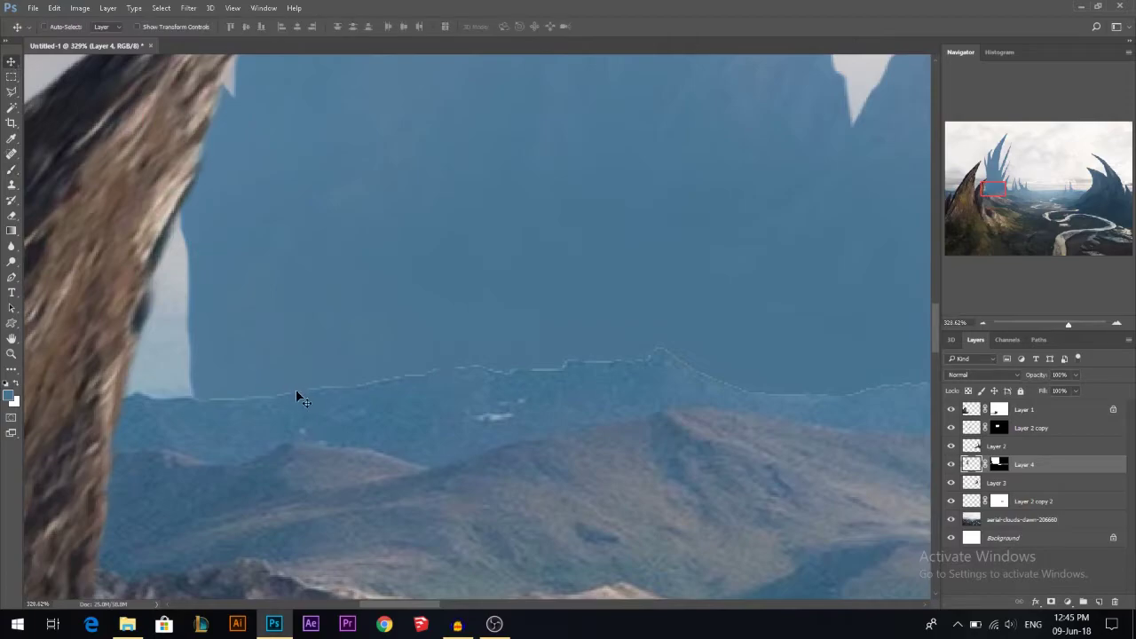
click(1000, 463)
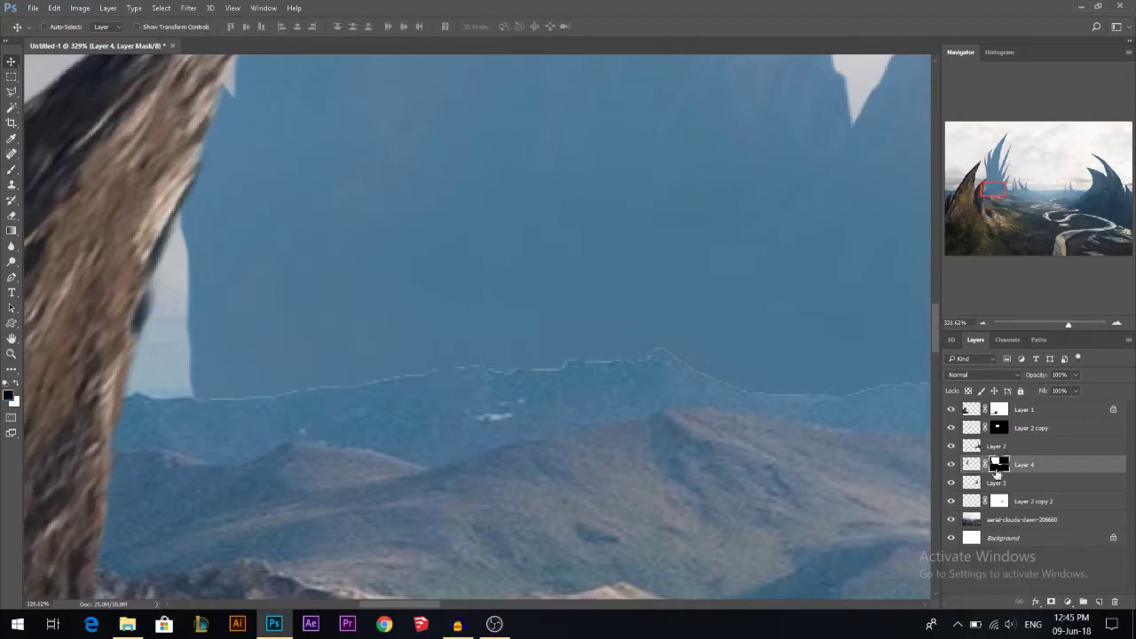
click(12, 171)
drag(276, 276, 98, 291)
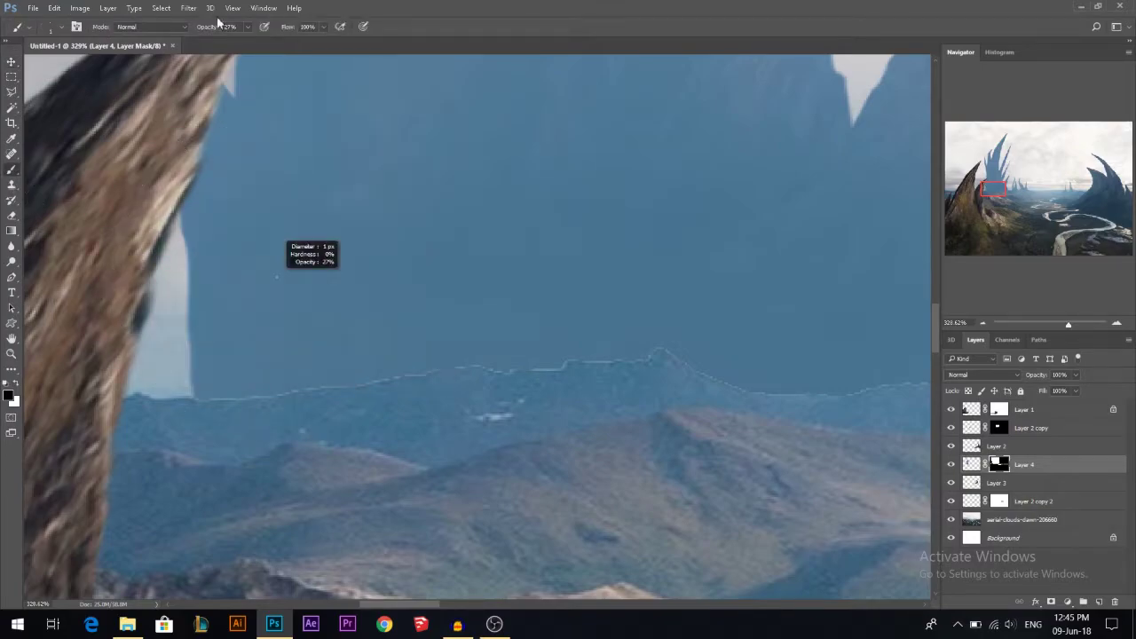
key(0)
drag(167, 382, 216, 400)
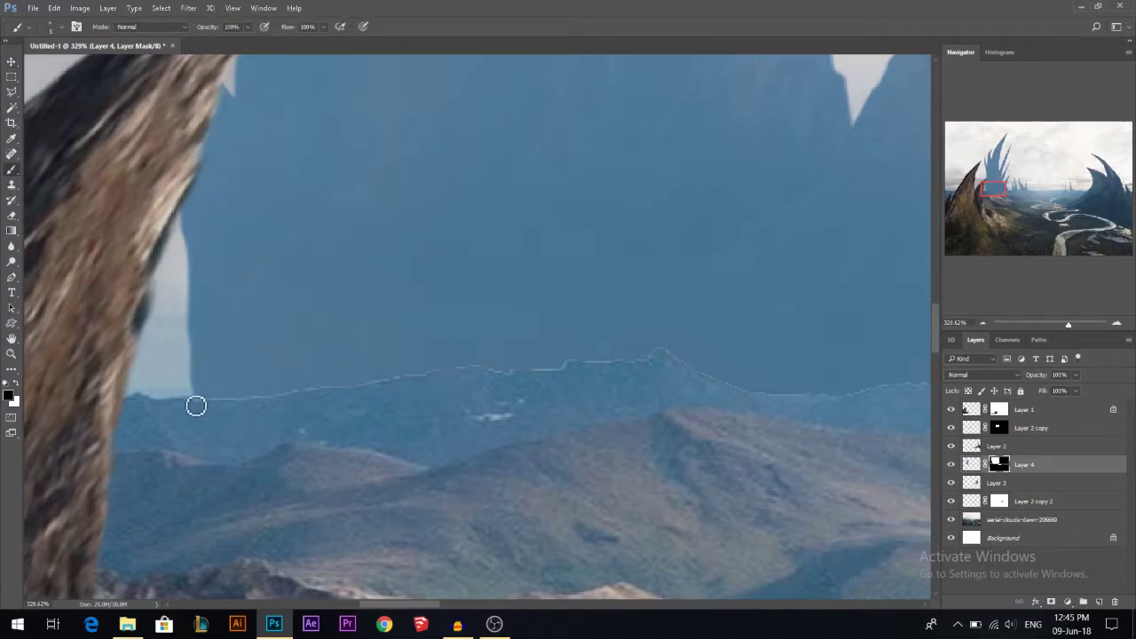
key(x)
drag(255, 391, 265, 388)
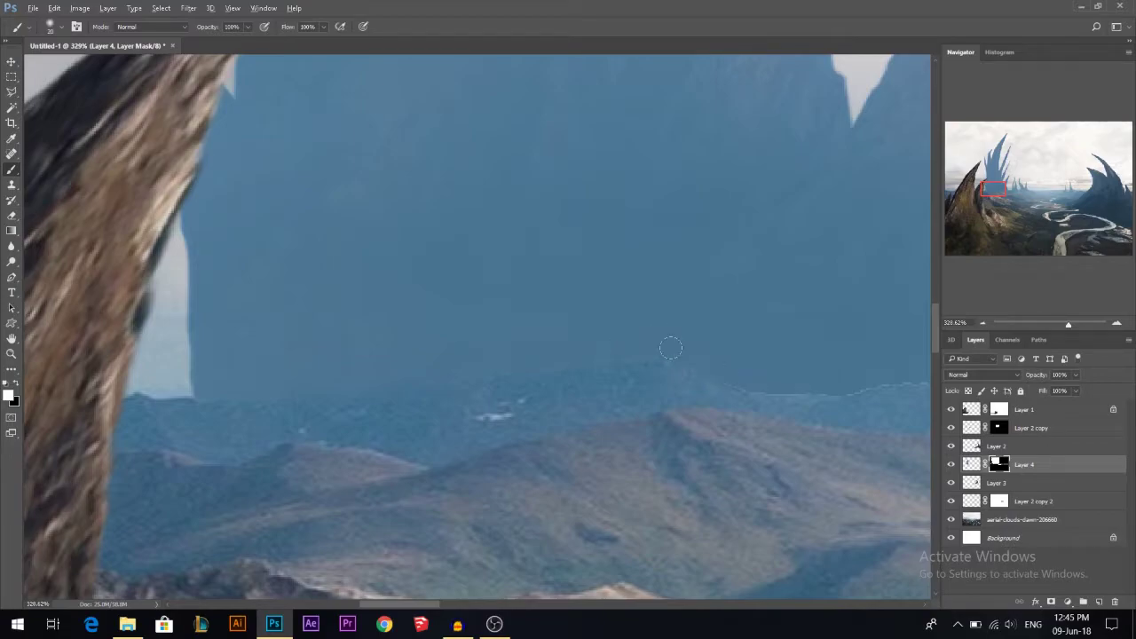
scroll(268, 345, down, 2)
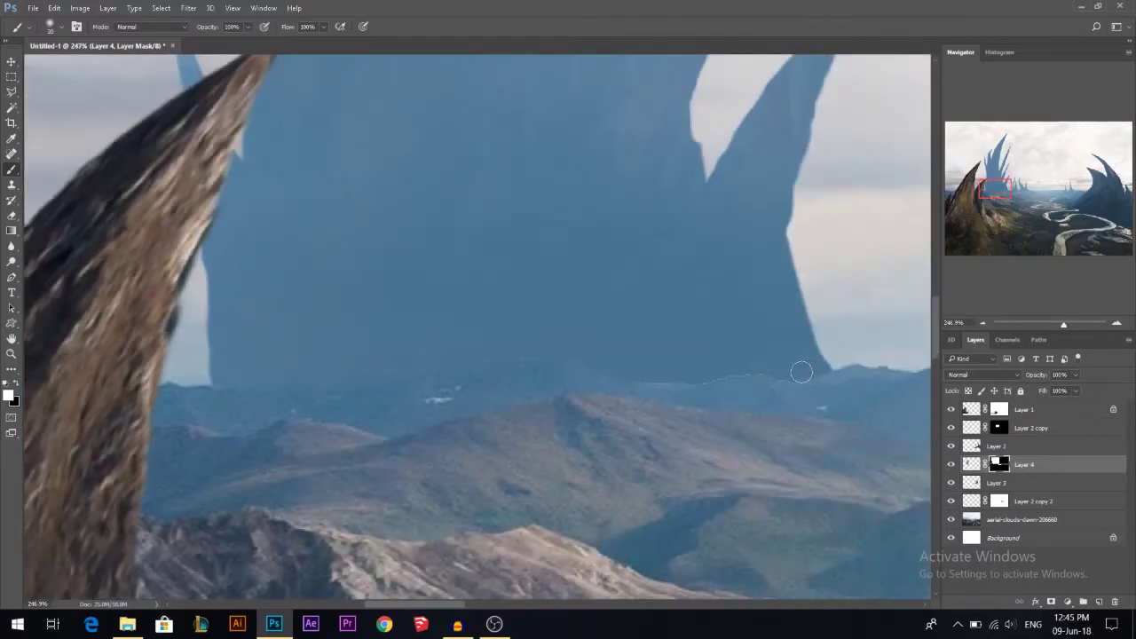
scroll(536, 334, down, 1)
scroll(536, 334, down, 10)
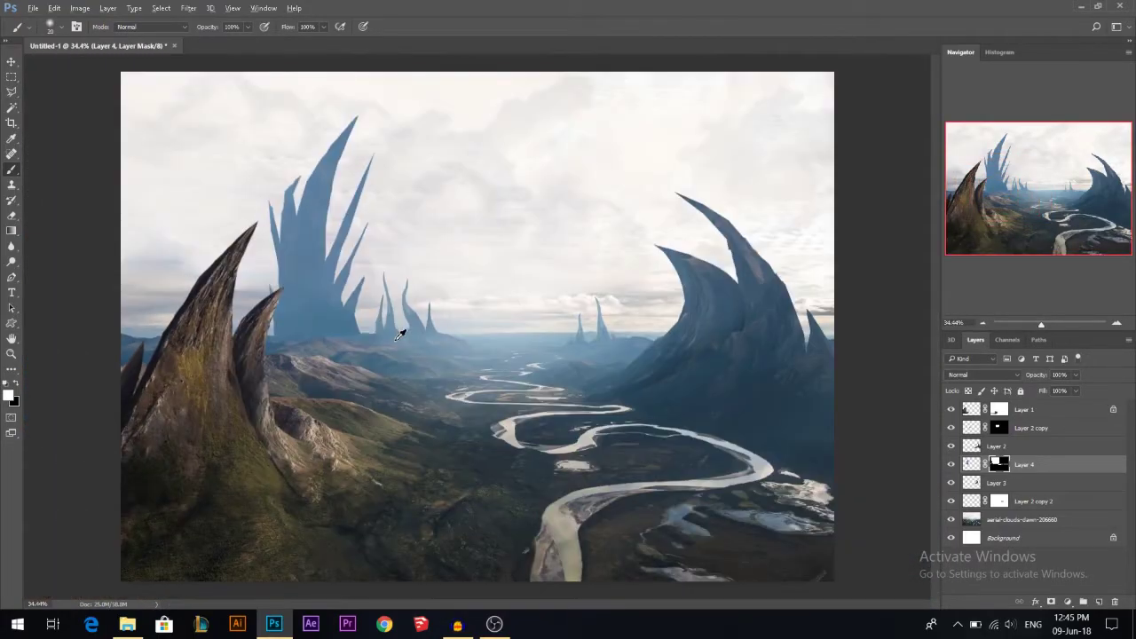
click(11, 61)
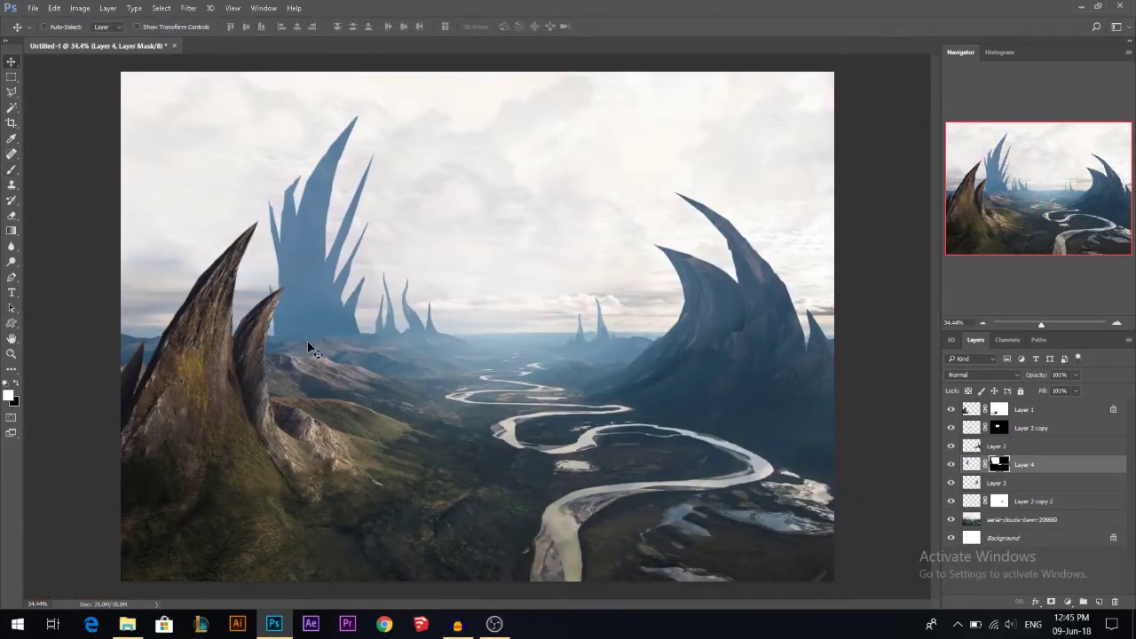
scroll(323, 341, down, 1)
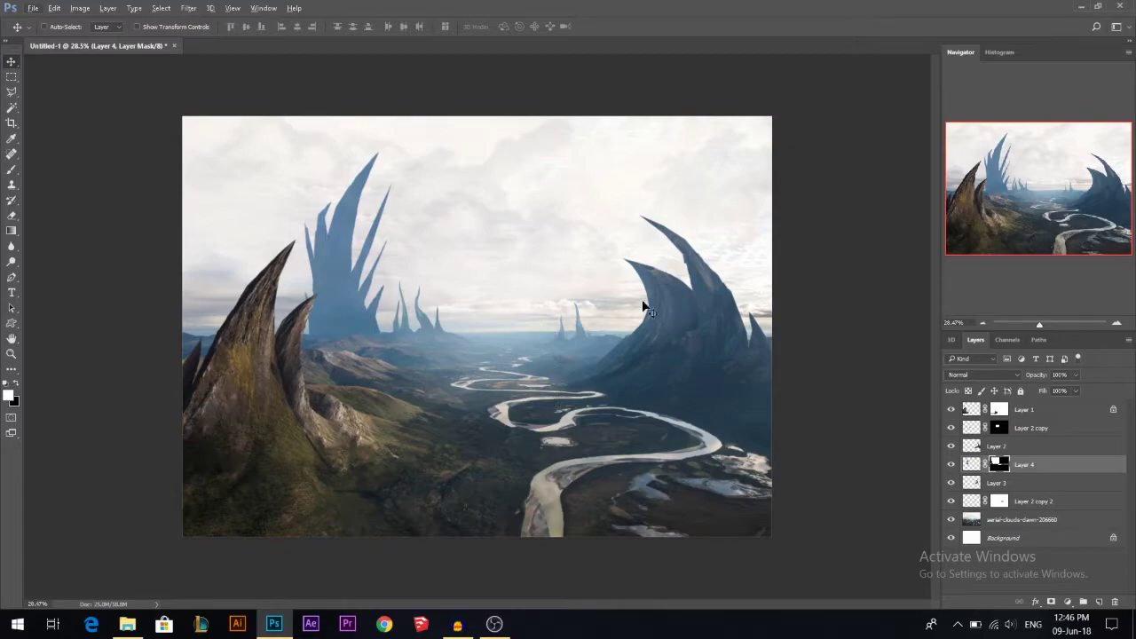
Duplicate the large distant spire into the open sky beside it and apply the copy's layer mask
scroll(543, 306, down, 3)
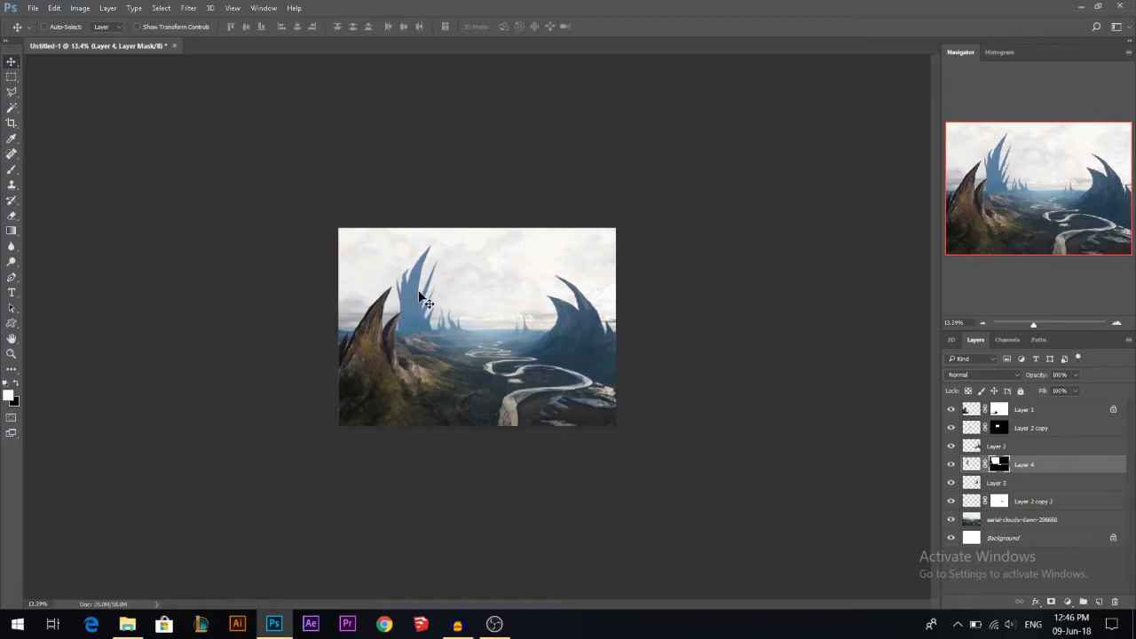
scroll(421, 293, up, 2)
scroll(392, 294, up, 1)
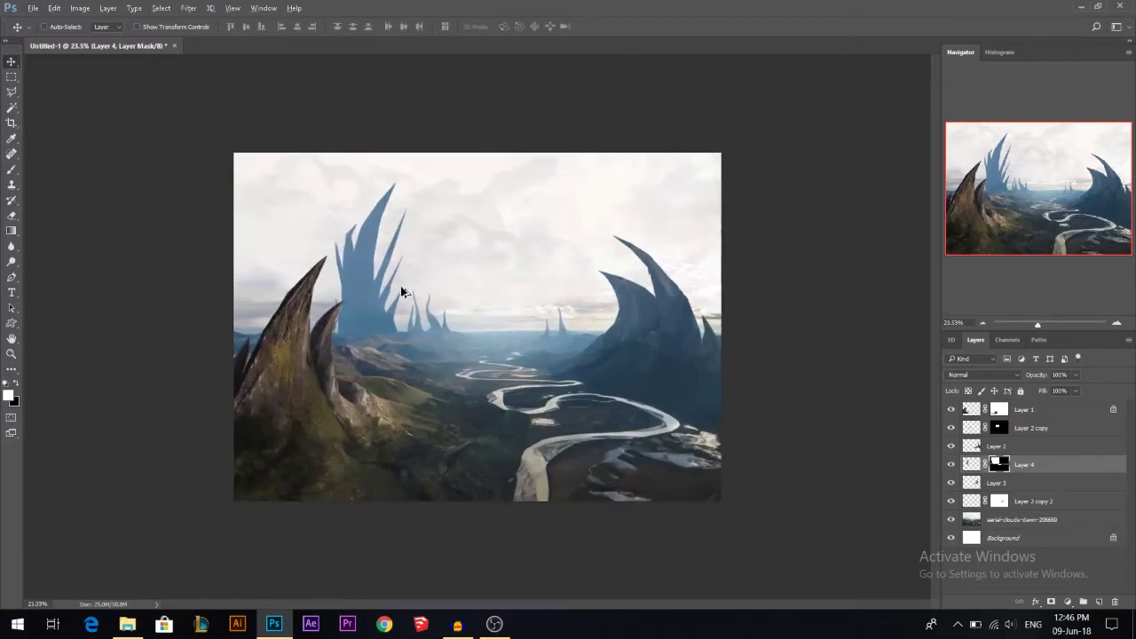
drag(358, 283, 490, 282)
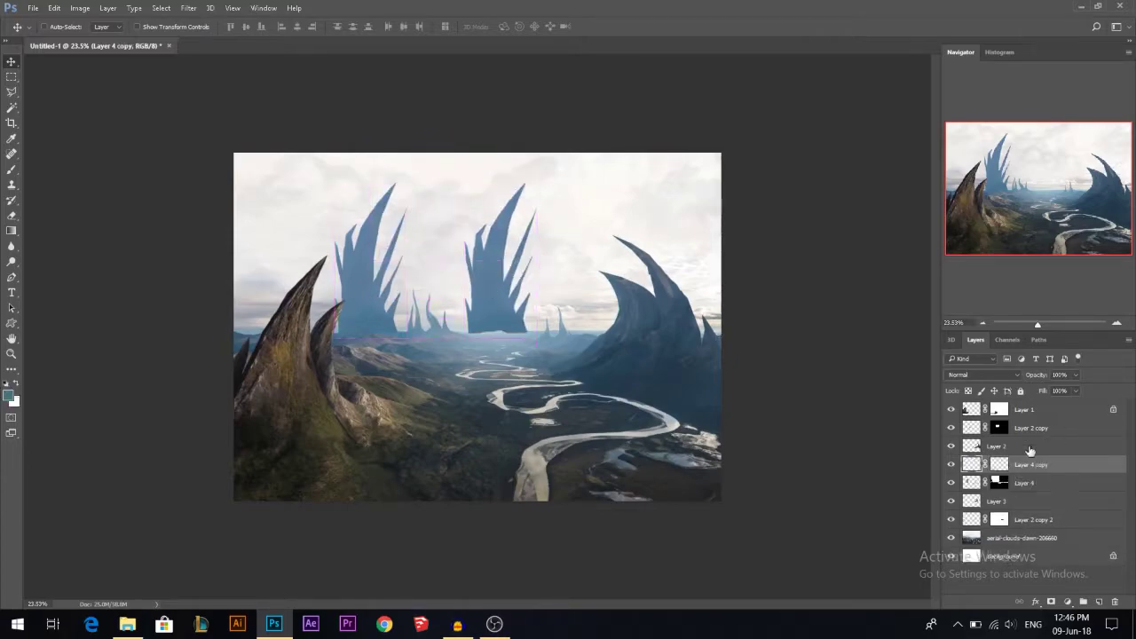
right_click(998, 466)
click(1012, 508)
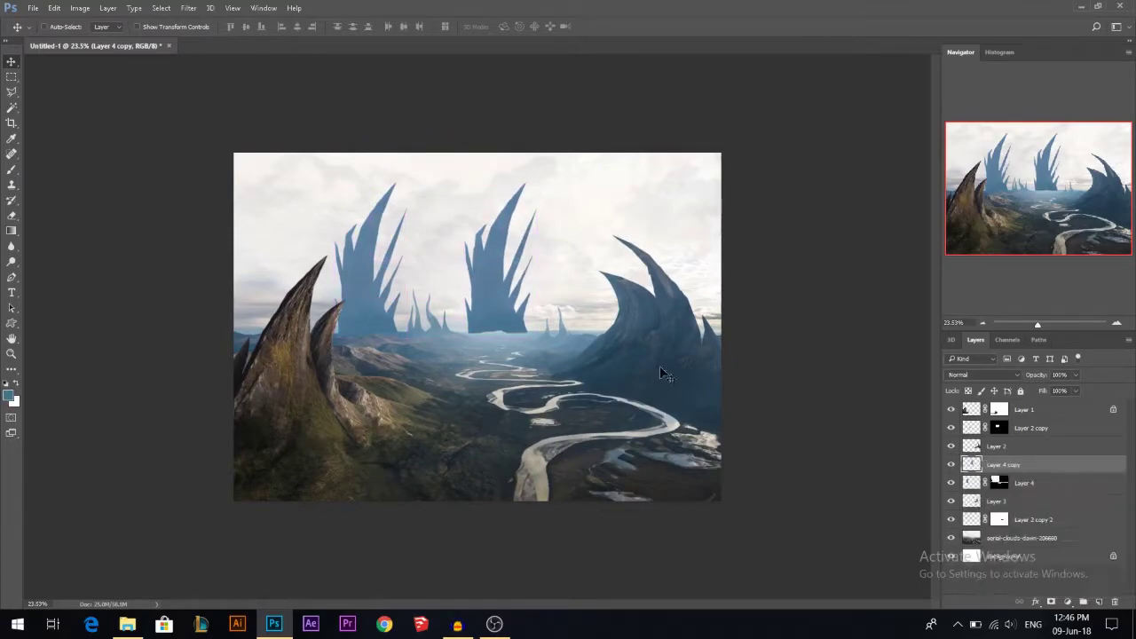
Move the spire copy closer to the foreground cliffs across the valley and flip it horizontally
drag(531, 302, 567, 294)
key(ctrl+t)
right_click(514, 285)
click(573, 481)
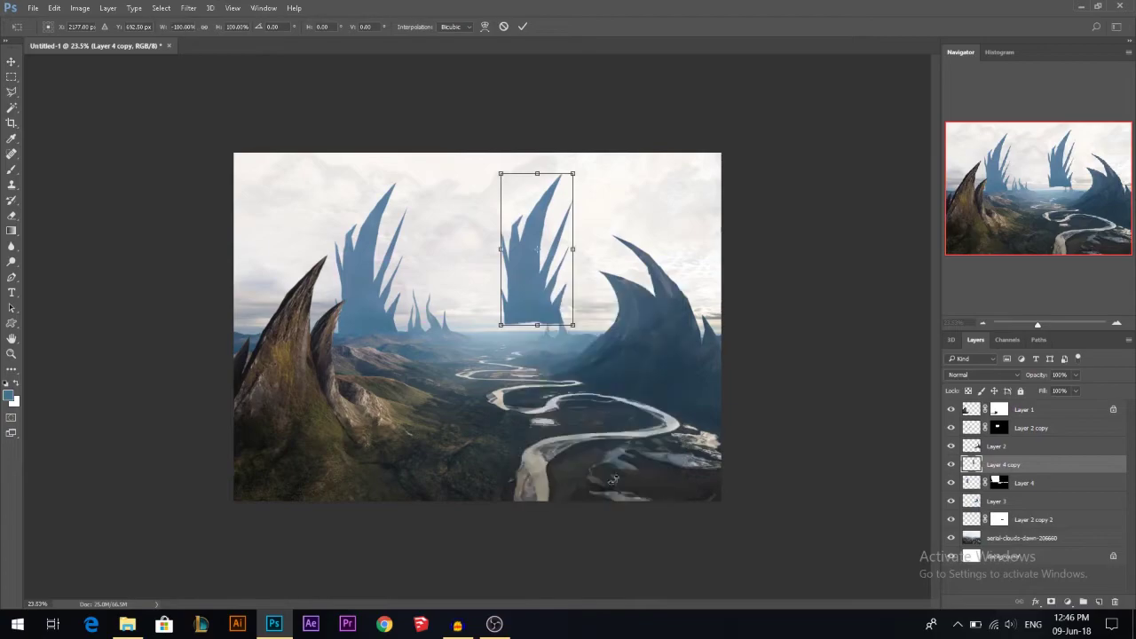
key(Return)
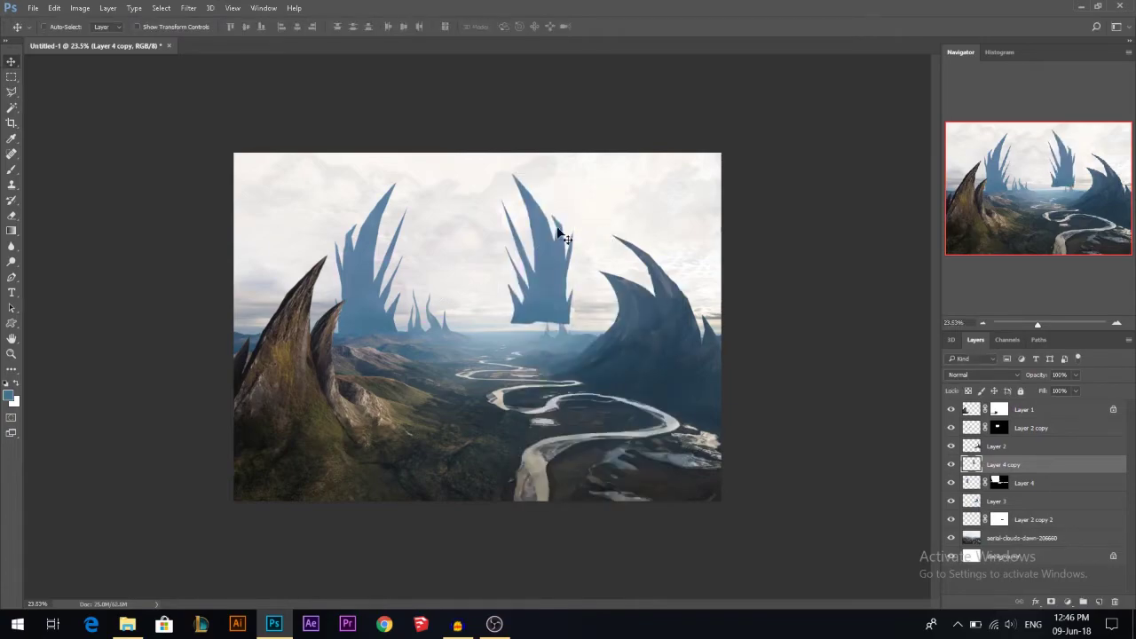
Warp the flipped spire copy into a narrower shape with a hooked tip and a rounded base
scroll(564, 224, up, 2)
key(ctrl+t)
right_click(586, 235)
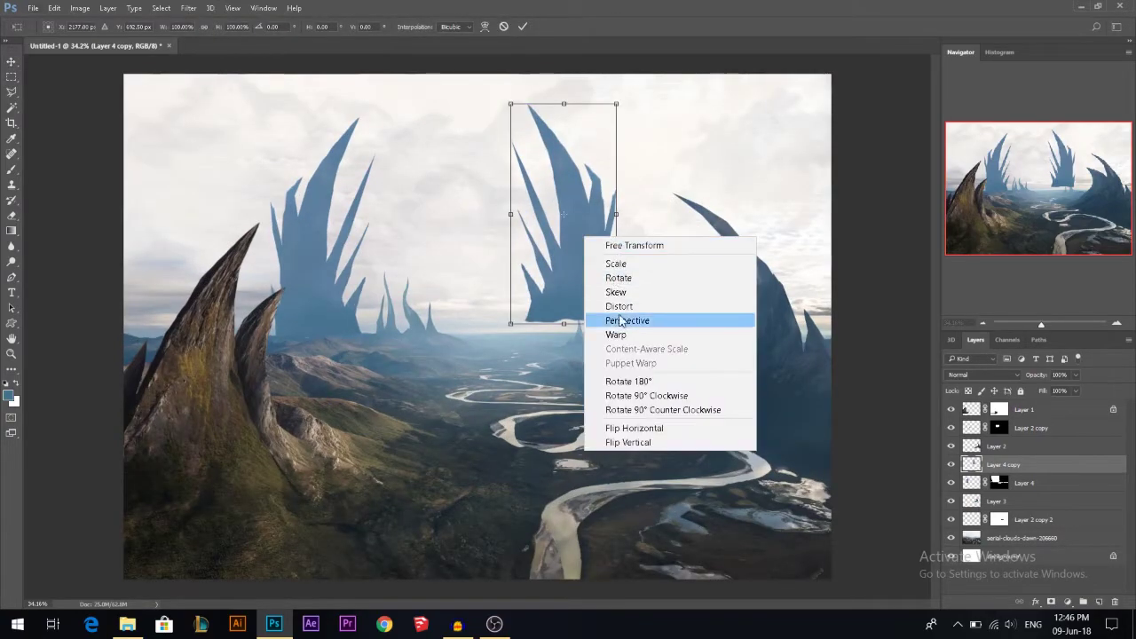
click(625, 334)
drag(606, 109, 592, 185)
drag(570, 303, 539, 354)
drag(531, 278, 507, 254)
drag(599, 263, 587, 272)
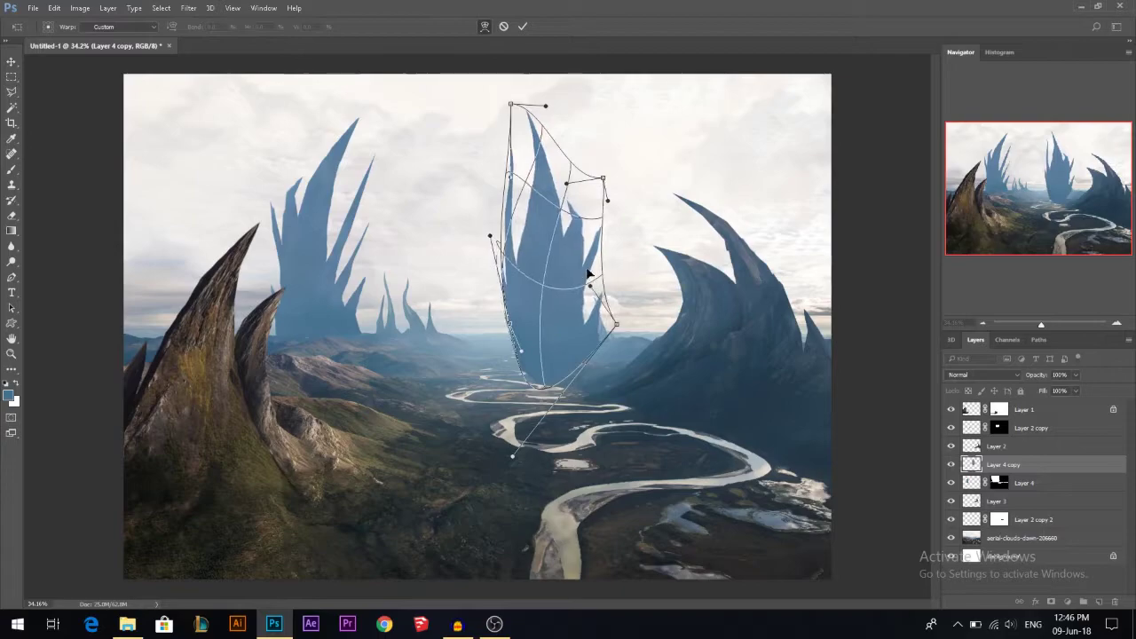
drag(510, 104, 506, 152)
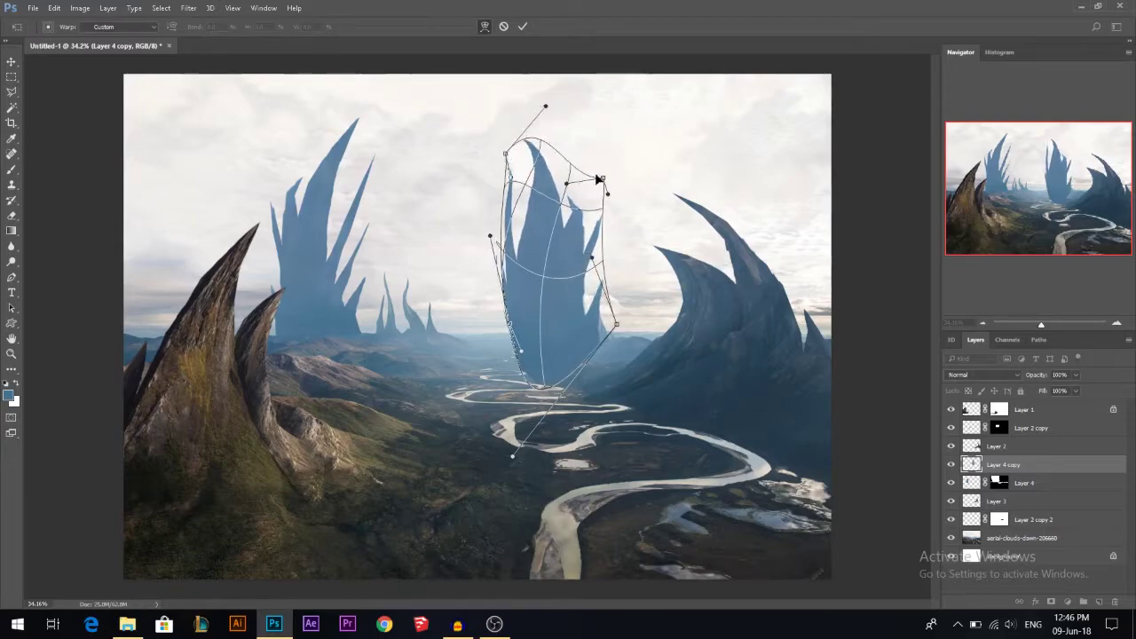
drag(602, 175, 589, 89)
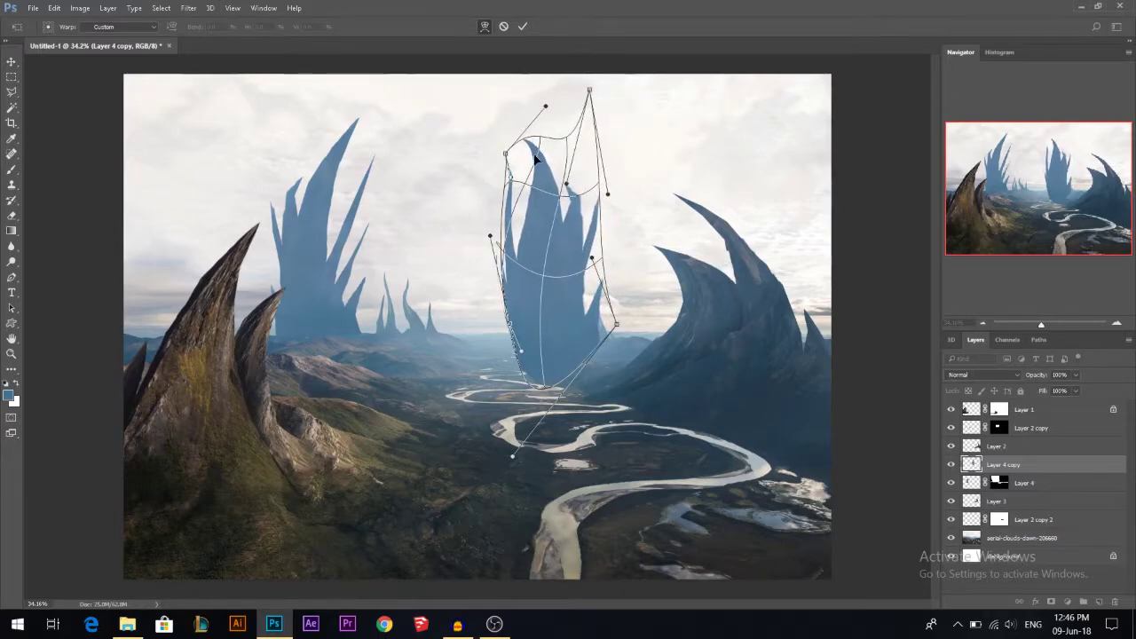
drag(506, 190, 533, 261)
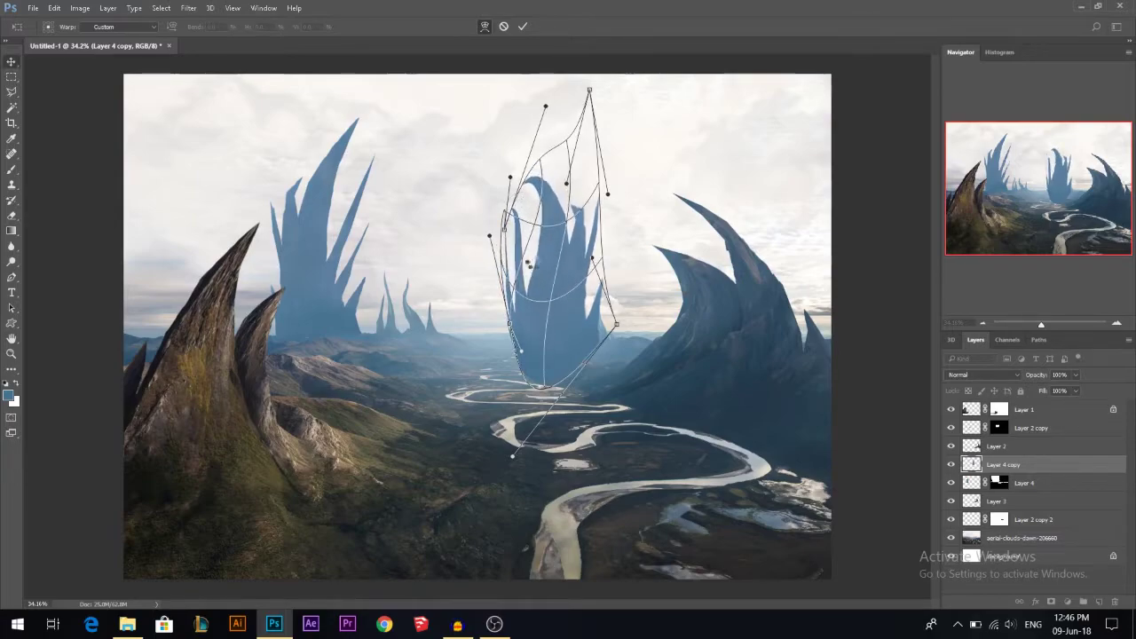
key(Return)
Reposition the warped spire over the middle of the valley and scale it to about half its size
drag(609, 332, 515, 251)
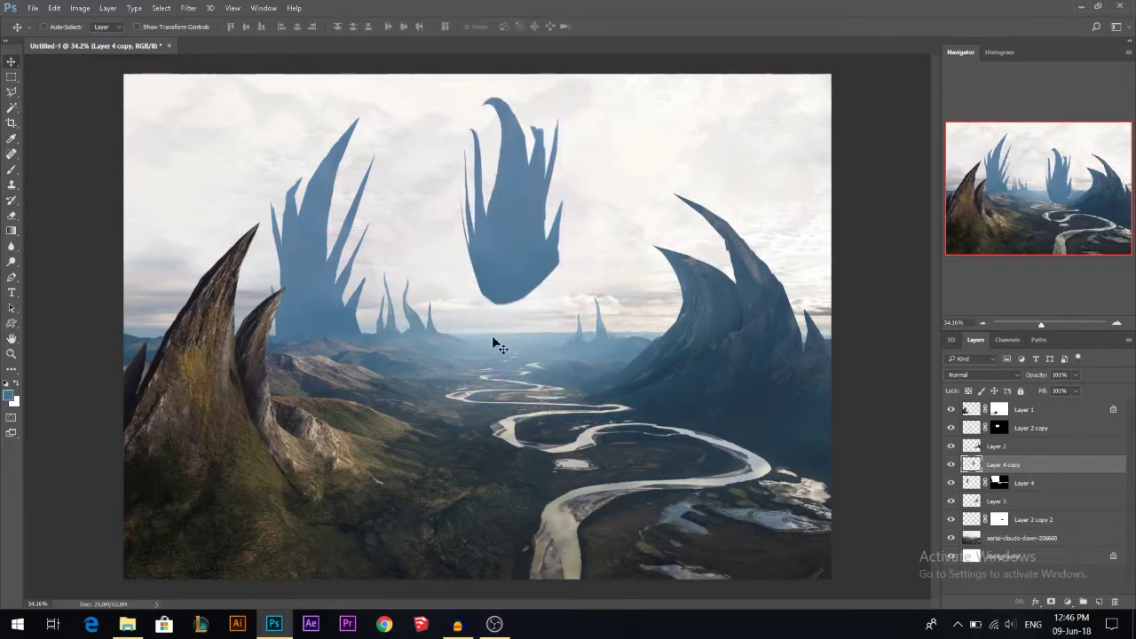
key(ctrl+t)
mouse_move(561, 98)
mouse_down()
mouse_move(540, 107)
mouse_move(511, 298)
mouse_up()
key(Return)
Erase the stray spikes and blunt tips along both edges of the small spire with a hard round eraser at 100% opacity
scroll(515, 288, up, 7)
key(e)
key(alt+e)
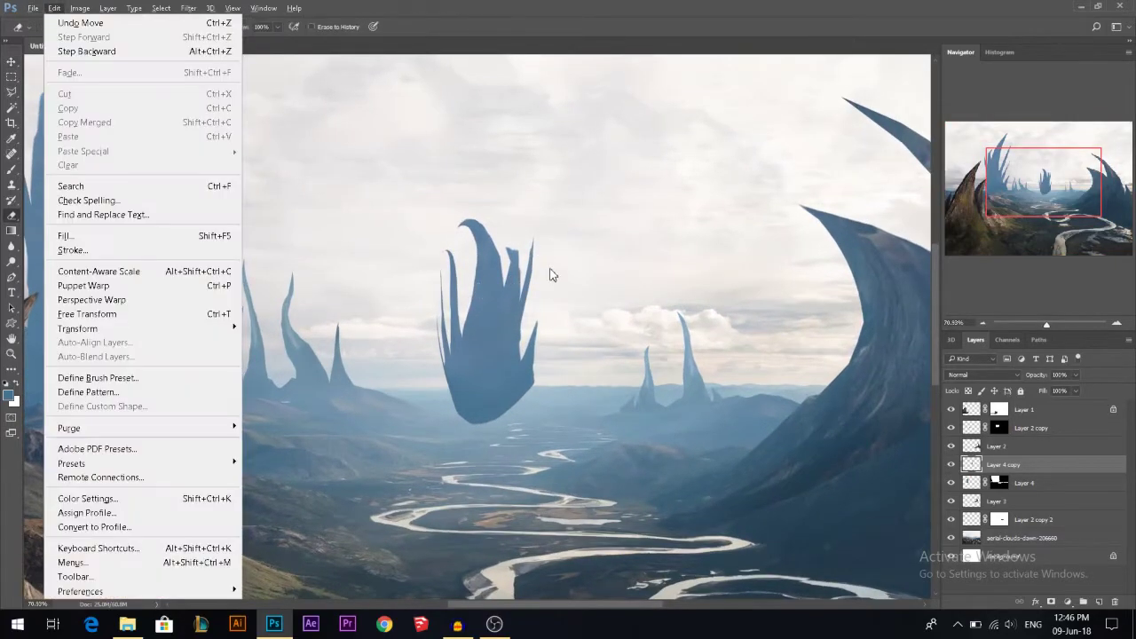
key(alt)
drag(558, 252, 482, 252)
right_click(687, 242)
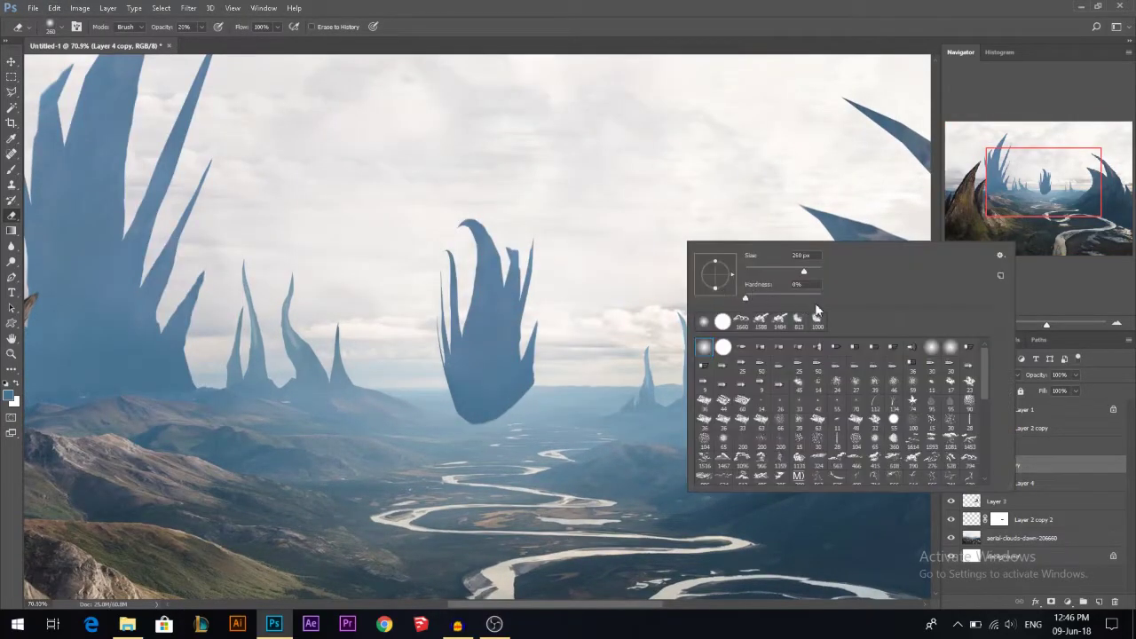
key(Return)
drag(611, 269, 500, 248)
drag(540, 280, 540, 280)
key(0)
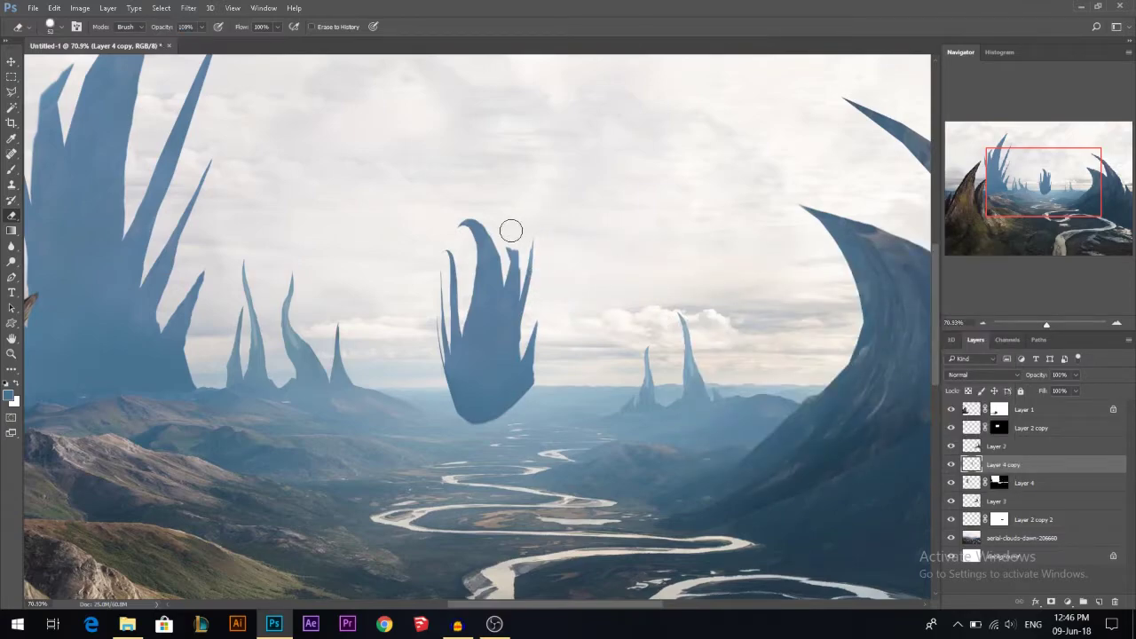
mouse_move(519, 241)
mouse_down()
mouse_move(532, 254)
mouse_move(522, 249)
mouse_up()
drag(547, 300, 537, 270)
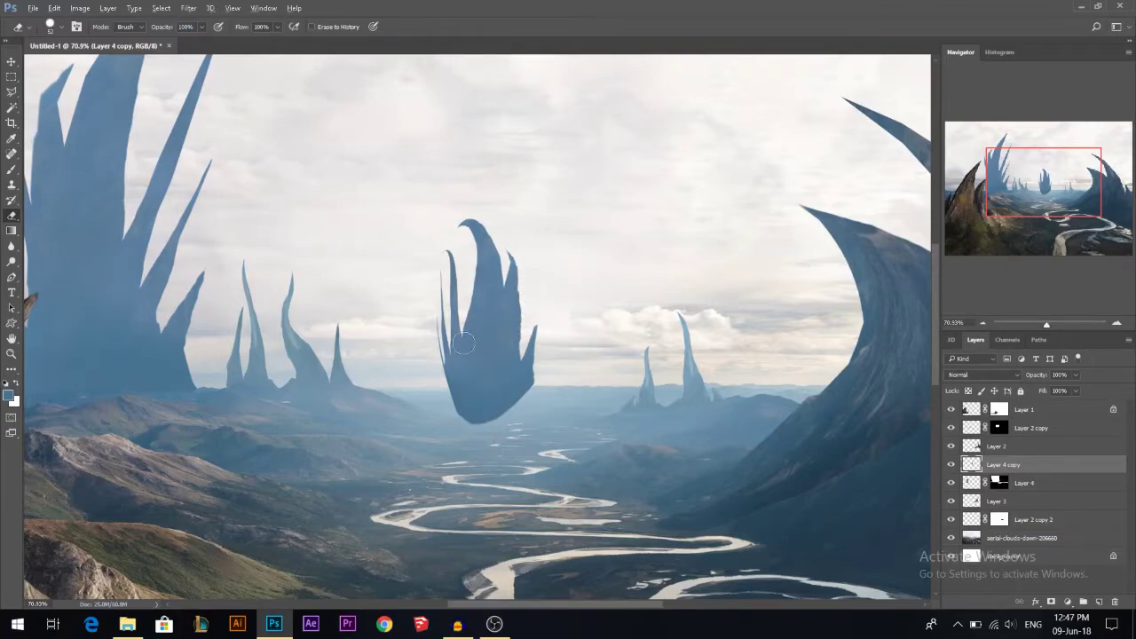
drag(436, 263, 451, 378)
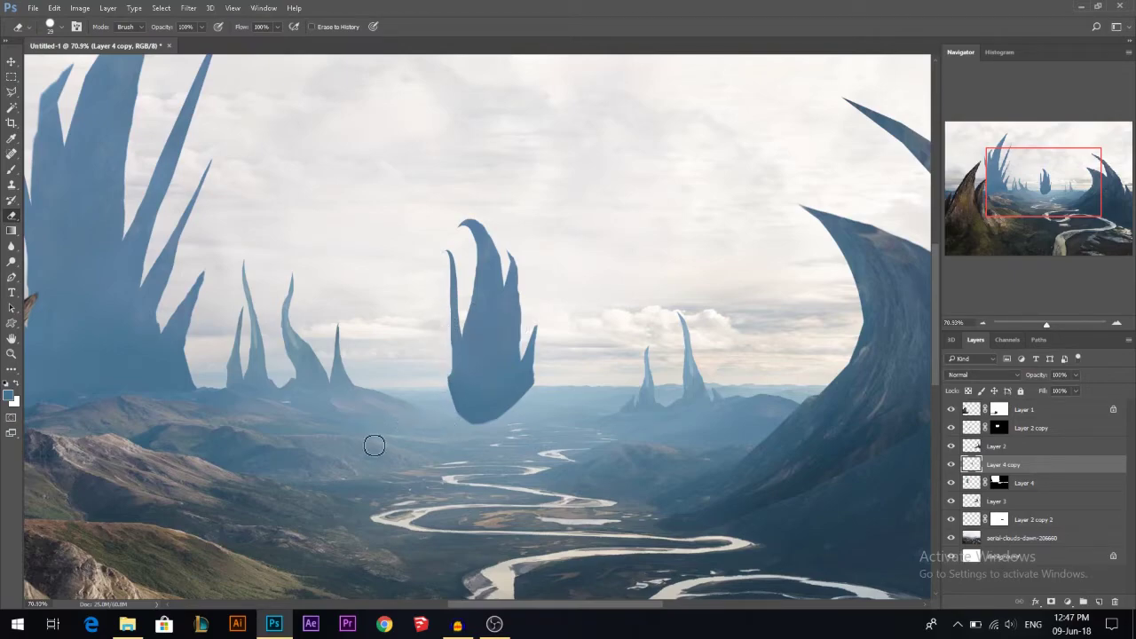
Scale the small spire to about a quarter of its size and place it across the horizon in the middle of the valley
key(v)
drag(490, 362, 564, 340)
key(ctrl+t)
drag(590, 219, 556, 272)
drag(558, 320, 560, 378)
key(Return)
scroll(576, 428, up, 7)
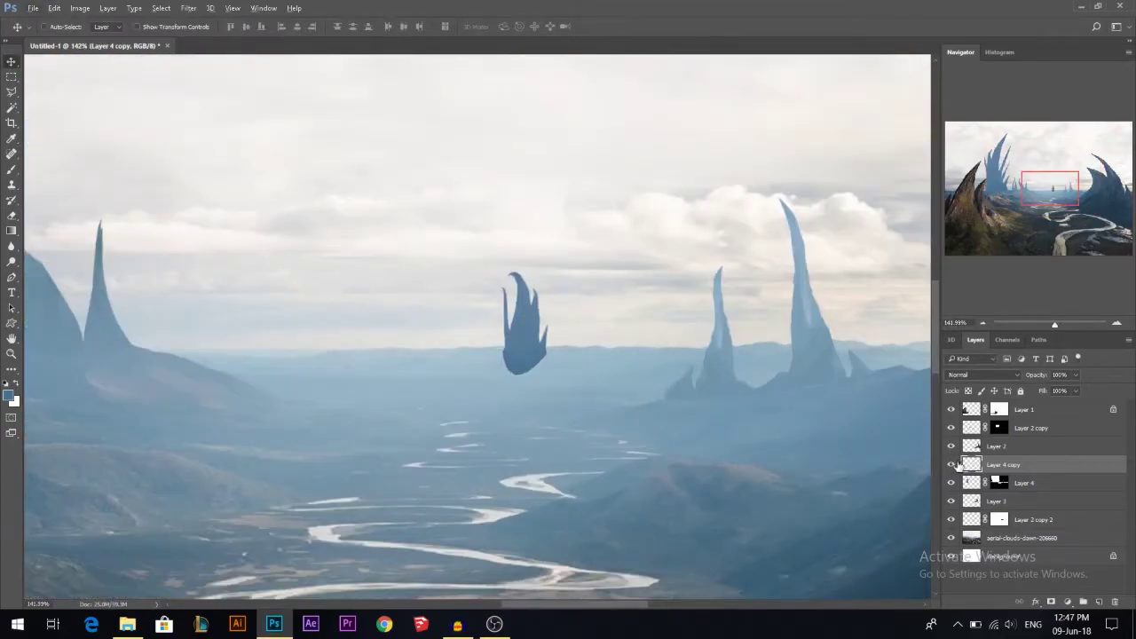
Select the sky above the horizon on the aerial-clouds layer with the Magic Wand and use it as a layer mask on Layer 4 copy
click(1009, 542)
key(w)
click(497, 343)
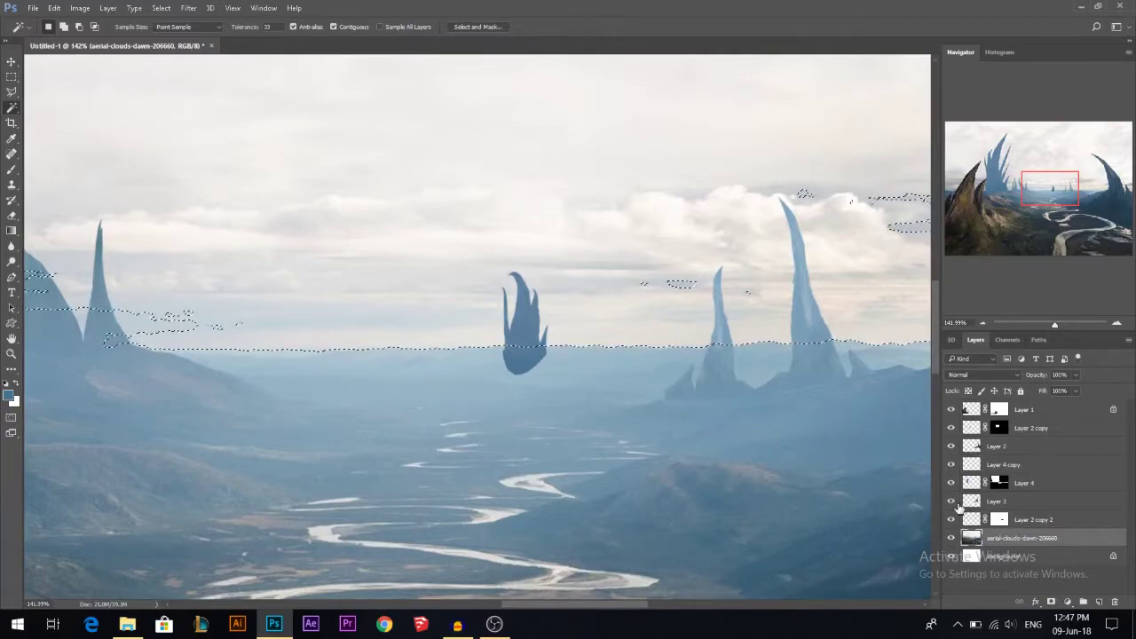
key(v)
drag(527, 319, 524, 322)
click(952, 447)
click(952, 447)
drag(522, 333, 524, 332)
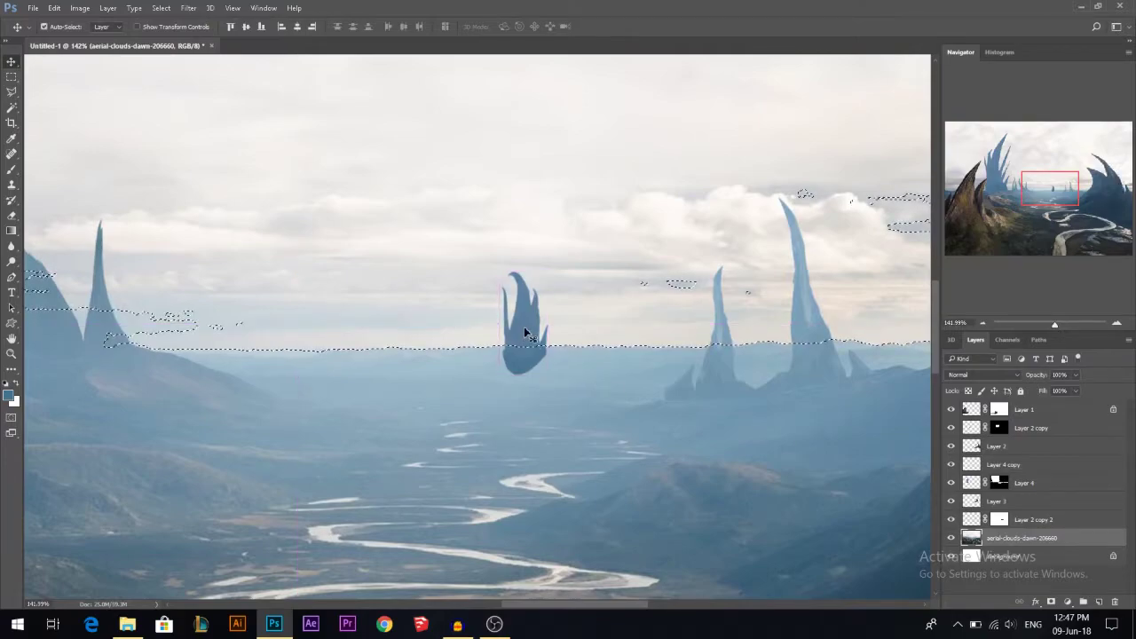
click(526, 331)
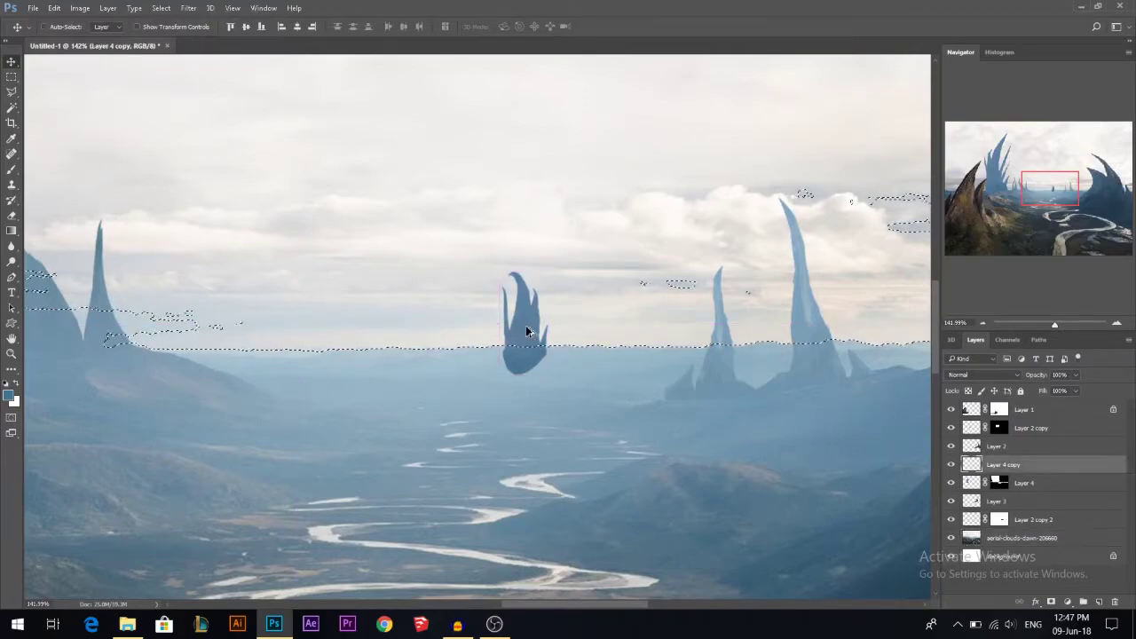
click(1050, 602)
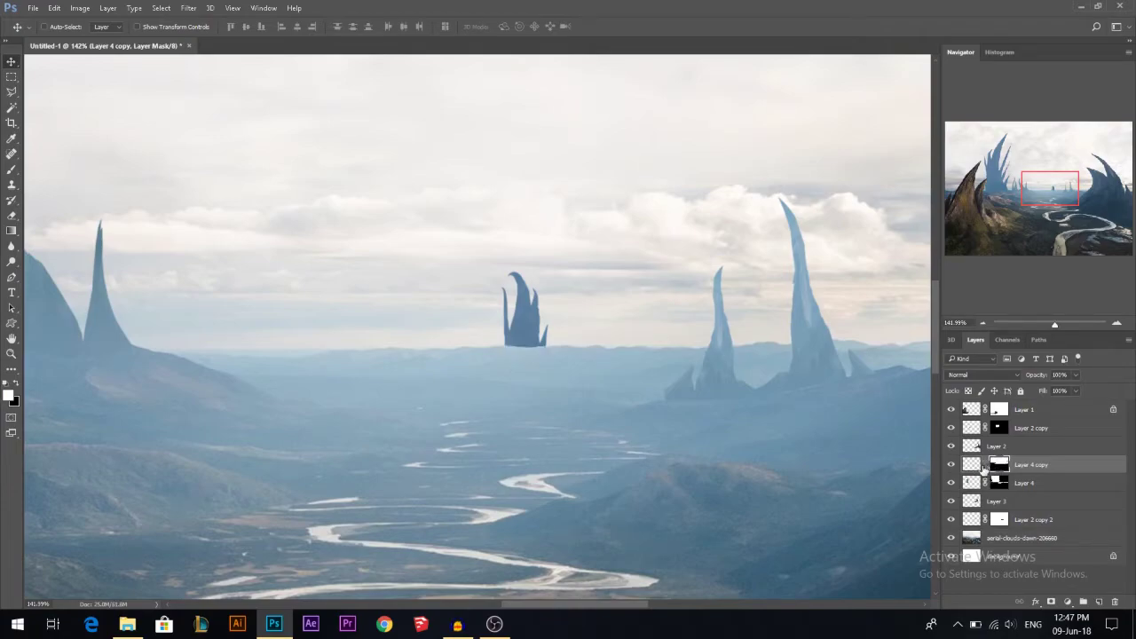
Raise the small spire slightly while its mask stays aligned with the horizon
drag(594, 335, 590, 353)
key(ctrl+z)
click(971, 469)
mouse_move(499, 351)
mouse_down()
mouse_move(513, 342)
mouse_move(500, 342)
mouse_up()
scroll(558, 362, down, 5)
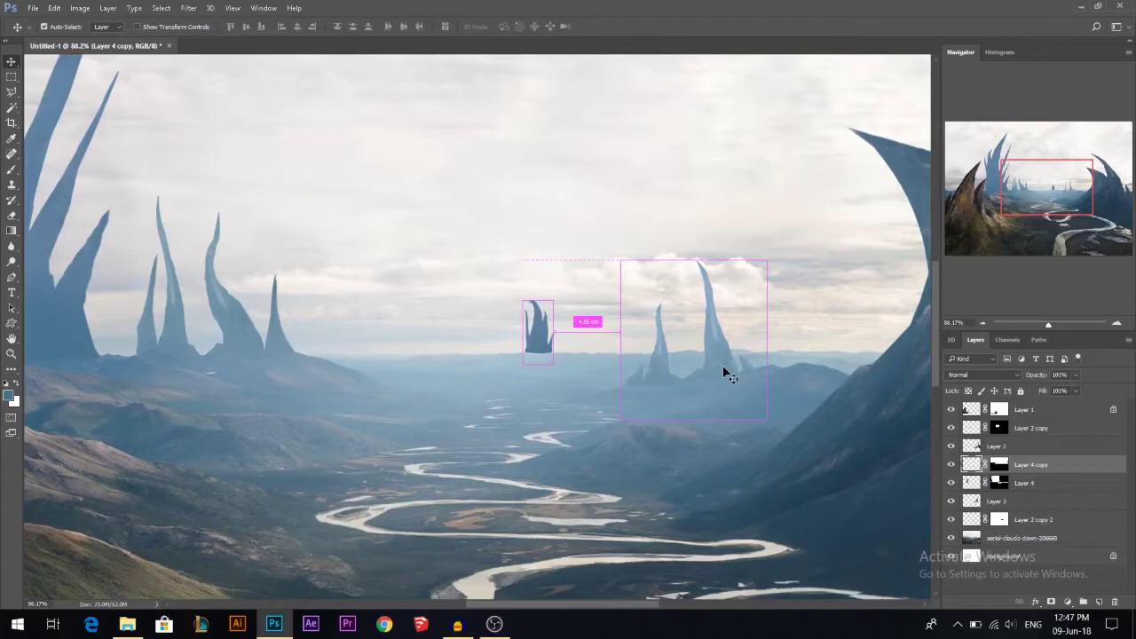
Lighten the small spire with Curves by raising its black point output to 123
key(ctrl+m)
drag(722, 299, 726, 224)
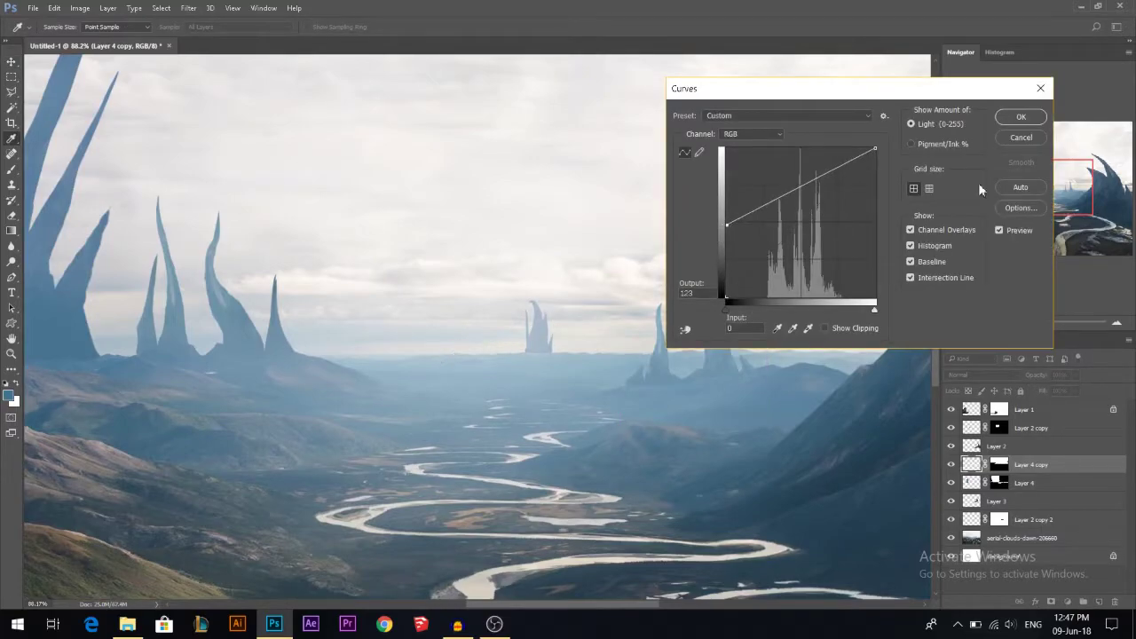
click(1021, 117)
key(v)
scroll(654, 330, down, 5)
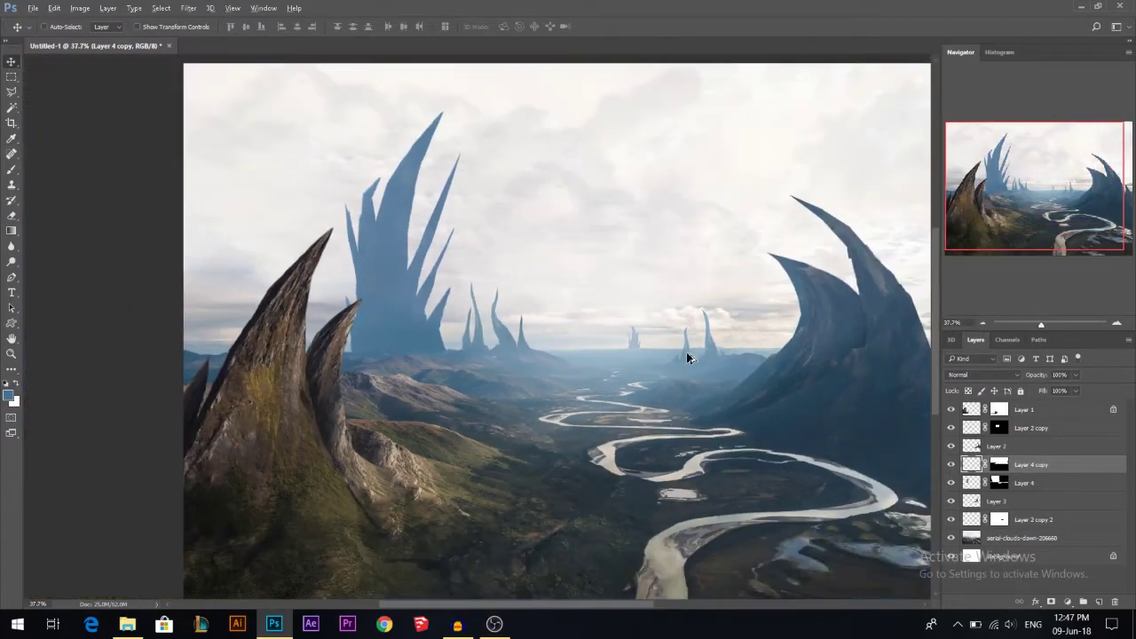
Shift the small spire's midtones toward cyan by -5 with Color Balance
key(ctrl+b)
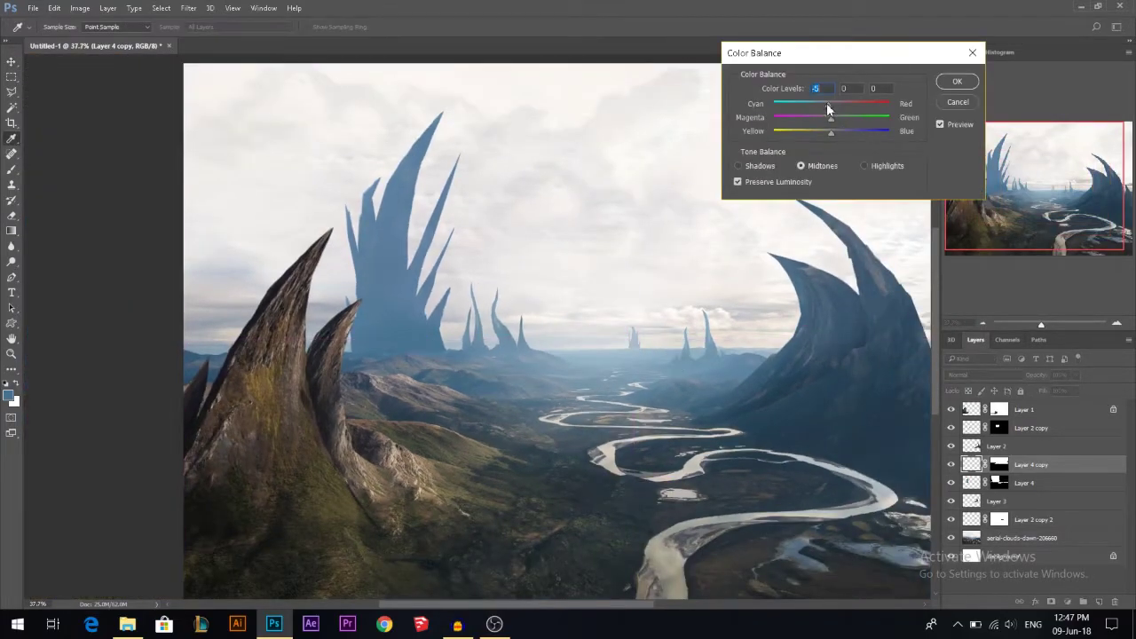
click(957, 80)
scroll(640, 382, down, 2)
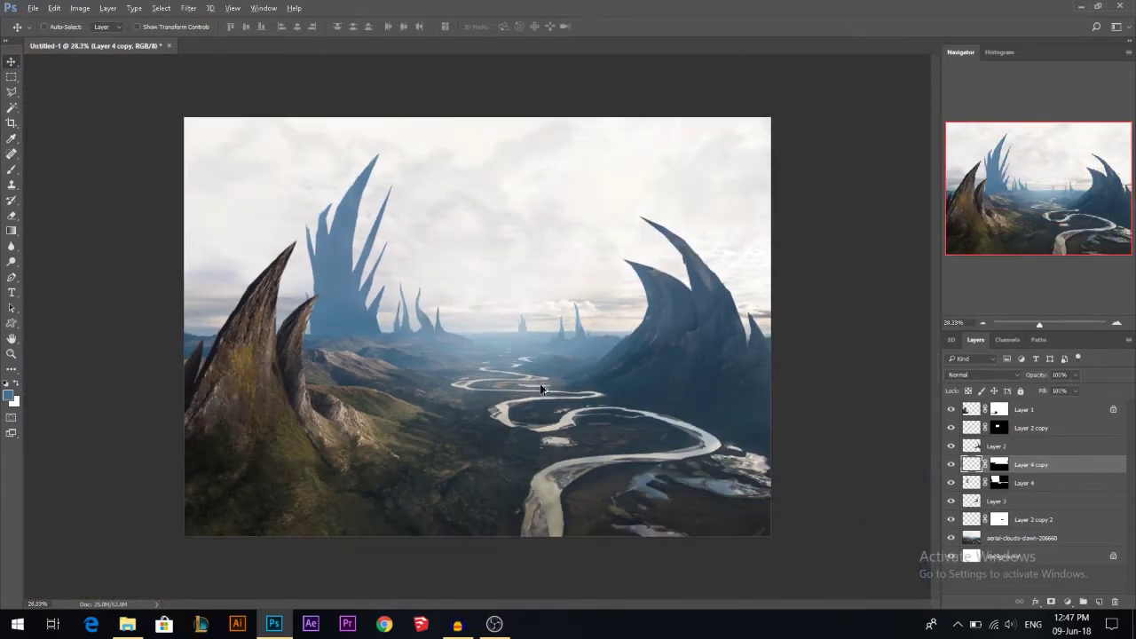
Outline a pair of curved, pointed spires with the freehand Lasso on the horizon, between the spire group and the small distant spire
scroll(511, 320, up, 7)
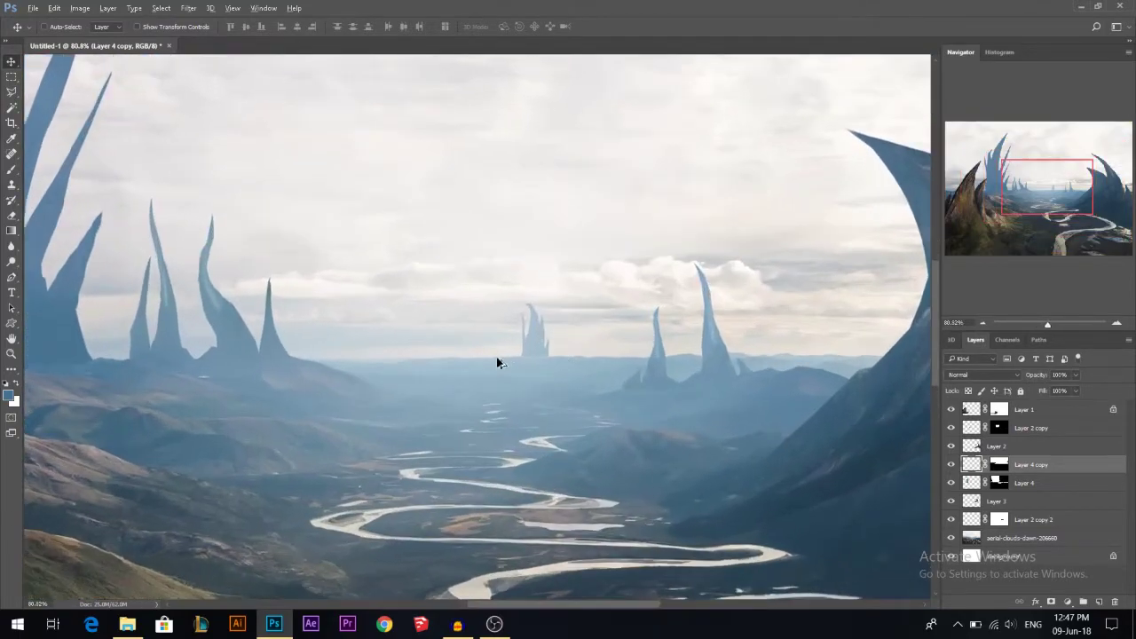
scroll(468, 362, up, 1)
right_click(12, 92)
click(54, 92)
mouse_move(426, 340)
mouse_down()
mouse_move(387, 305)
mouse_move(323, 163)
mouse_up()
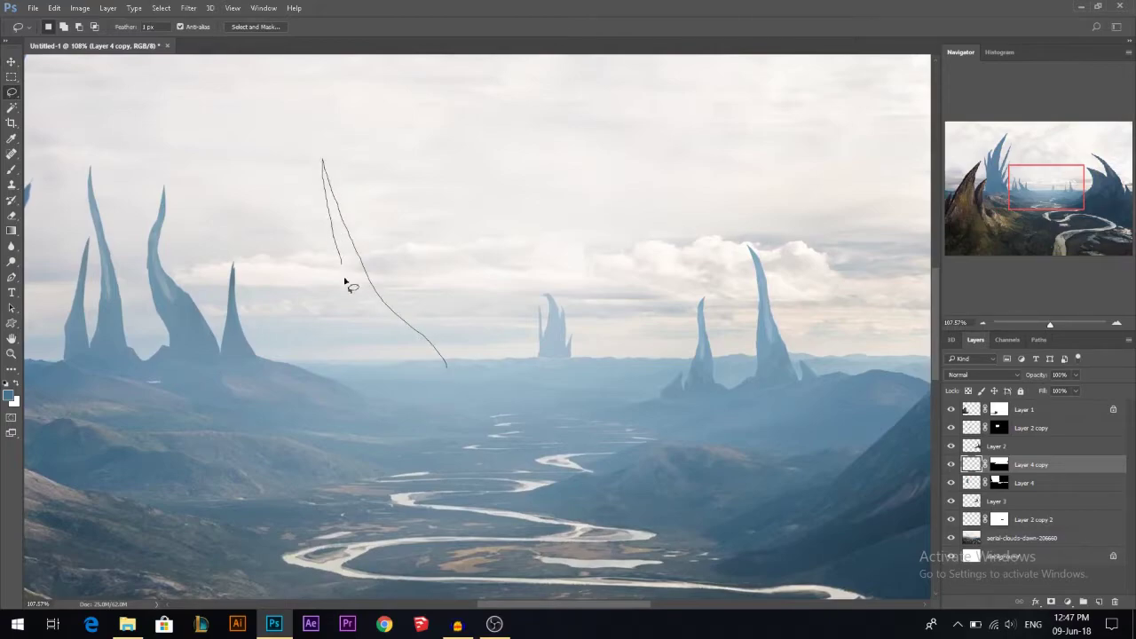
drag(365, 358, 364, 373)
drag(331, 309, 308, 251)
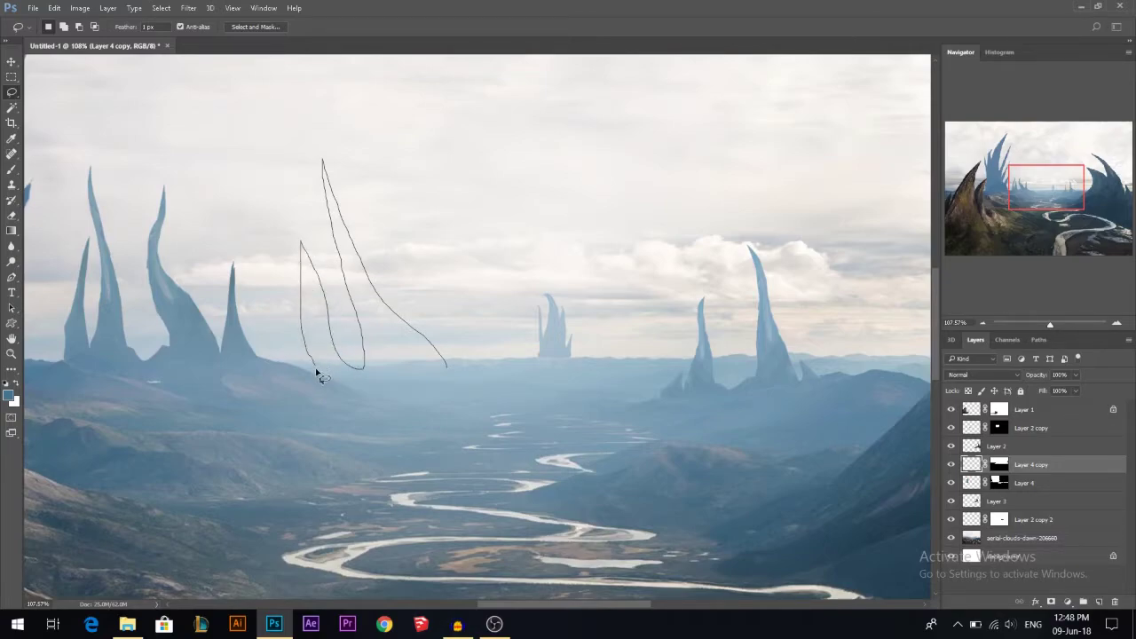
drag(352, 384, 446, 377)
key(v)
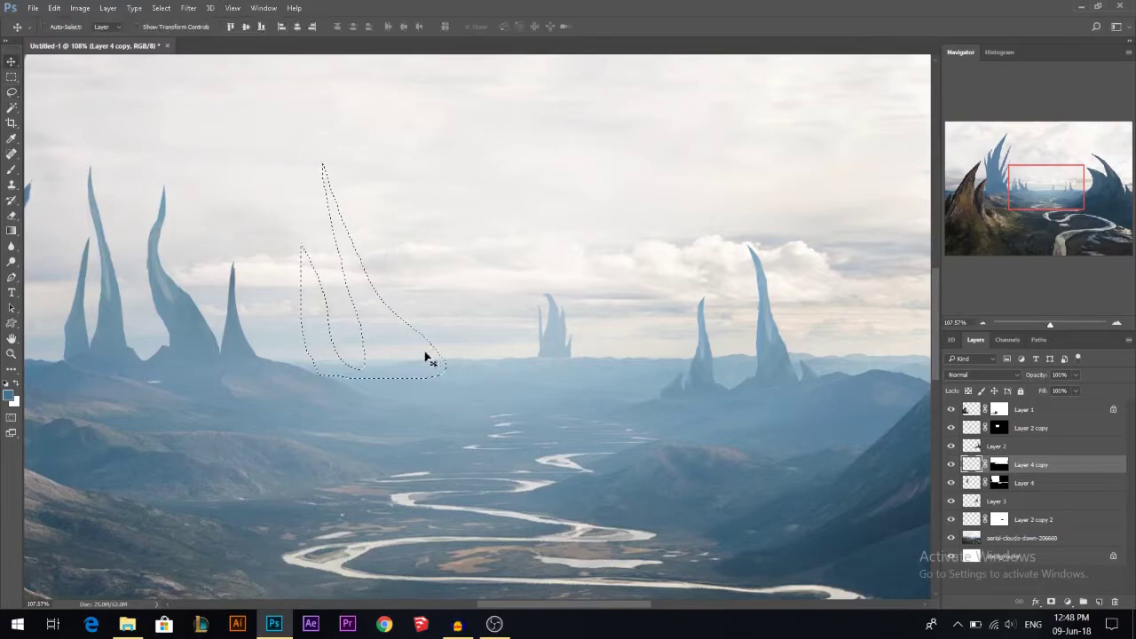
Fill the outlined spires on a new layer with the pale blue sampled from the small distant spire, then deselect
key(b)
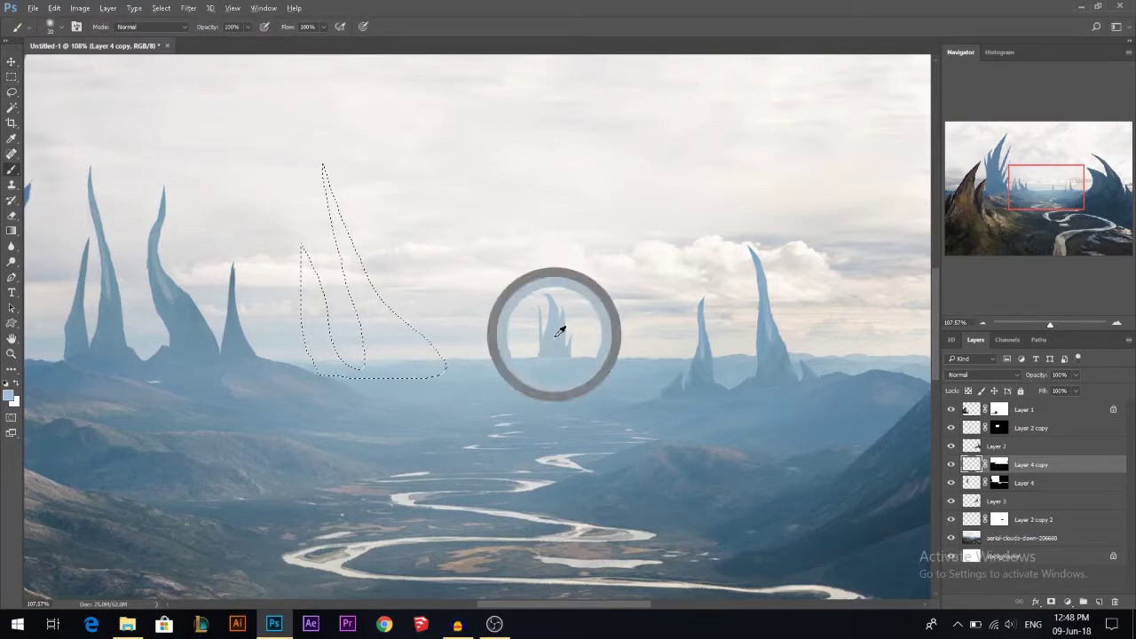
click(1099, 602)
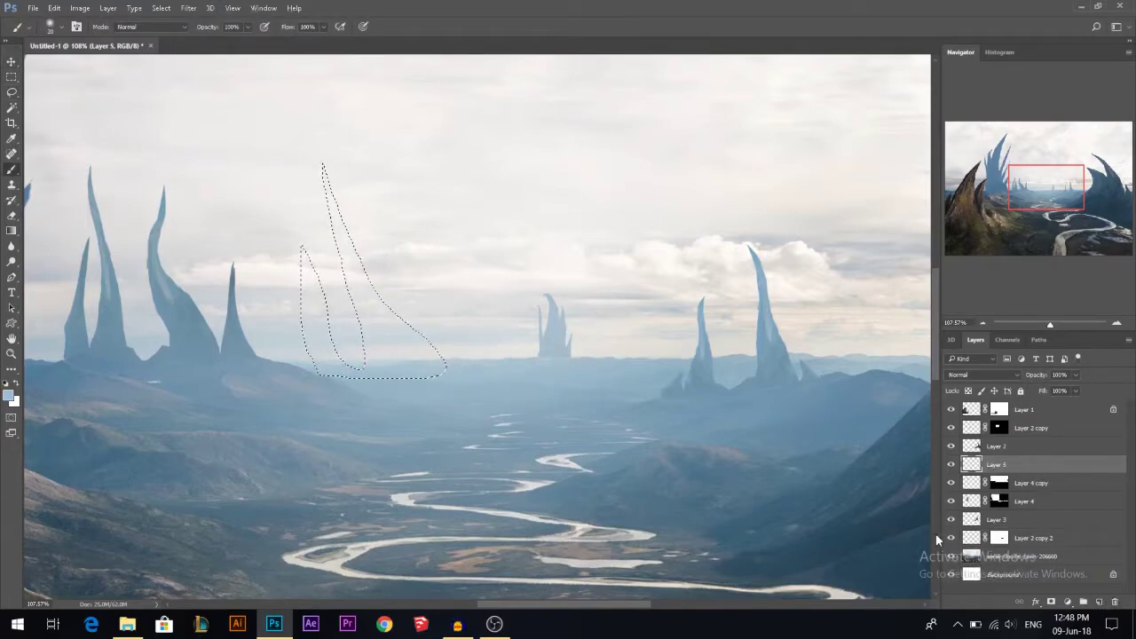
key(alt+BackSpace)
key(ctrl+d)
key(v)
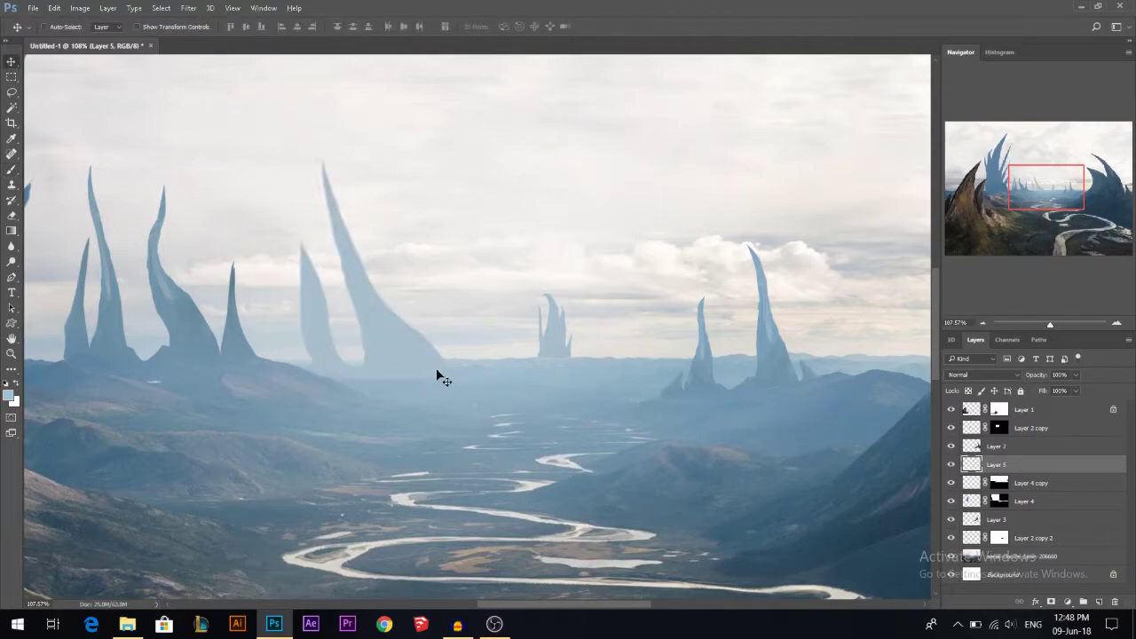
scroll(313, 272, up, 3)
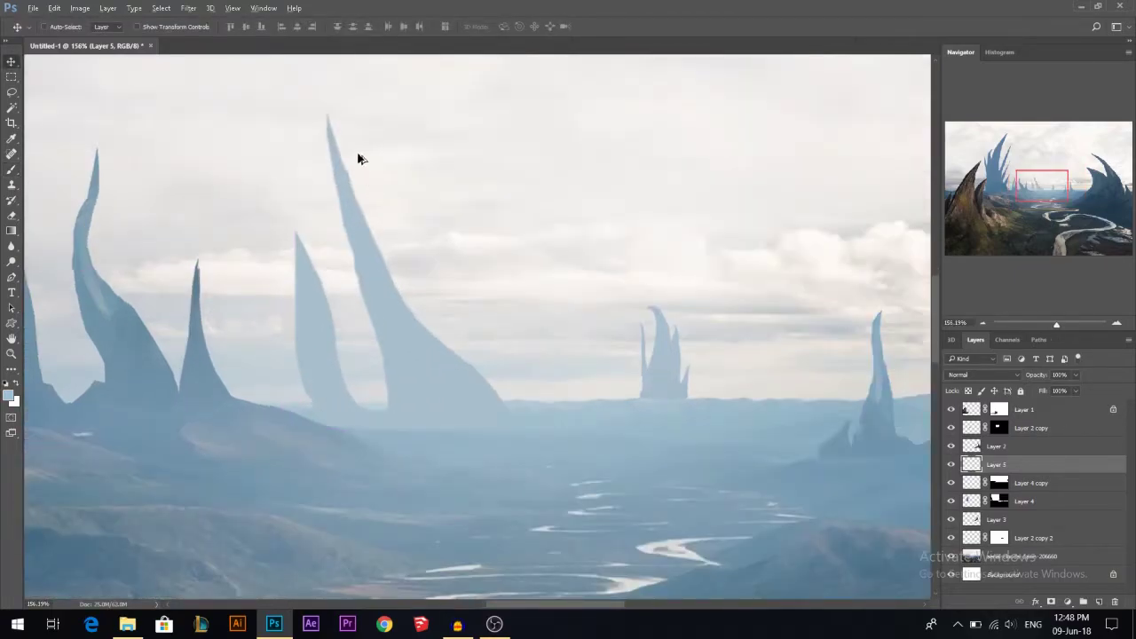
Set the Lasso feather to 0 px and delete the layer holding the filled curved spires
key(ctrl+shift+d)
click(11, 92)
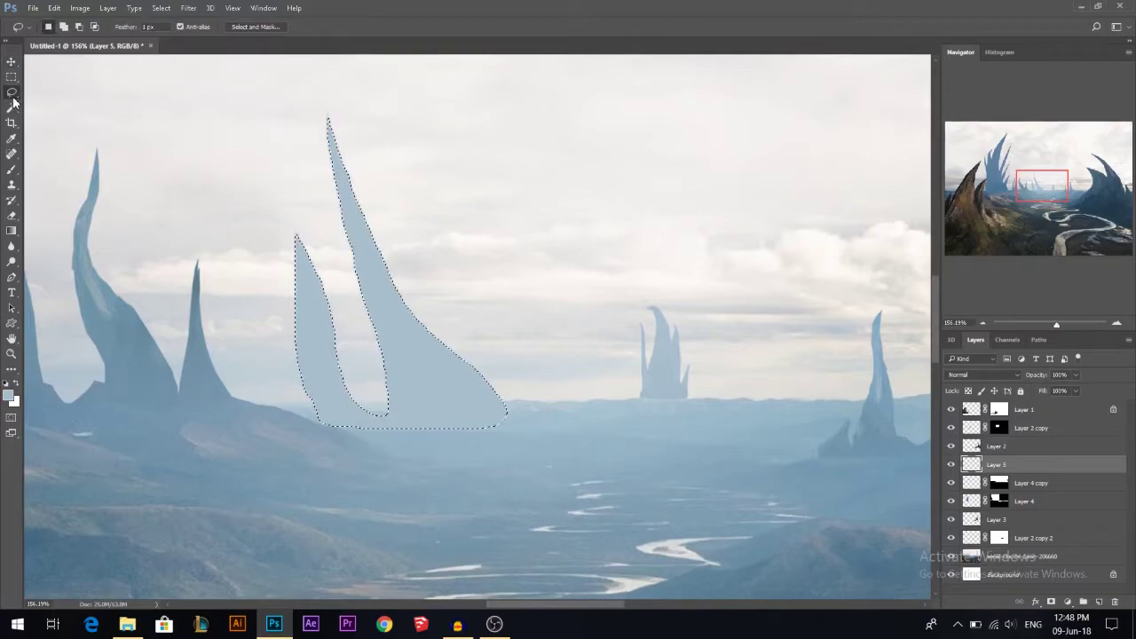
text(0)
key(Return)
key(ctrl+d)
key(Delete)
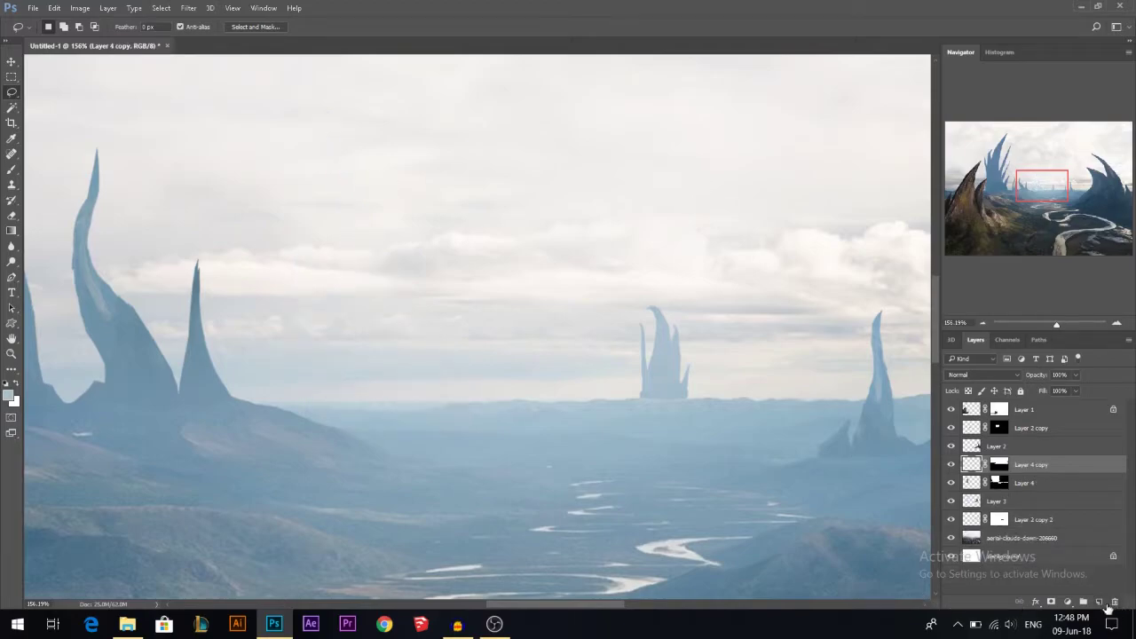
Outline a smaller pair of pointed spires freehand on a new layer, fill them with the sampled pale blue, and deselect
click(1099, 602)
mouse_move(454, 391)
mouse_down()
mouse_move(386, 342)
mouse_move(352, 253)
mouse_move(353, 340)
mouse_up()
mouse_move(370, 388)
mouse_down()
mouse_move(377, 415)
mouse_move(352, 393)
mouse_move(323, 316)
mouse_move(322, 396)
mouse_move(417, 439)
mouse_move(468, 443)
mouse_move(474, 407)
mouse_up()
key(alt+BackSpace)
key(ctrl+d)
key(v)
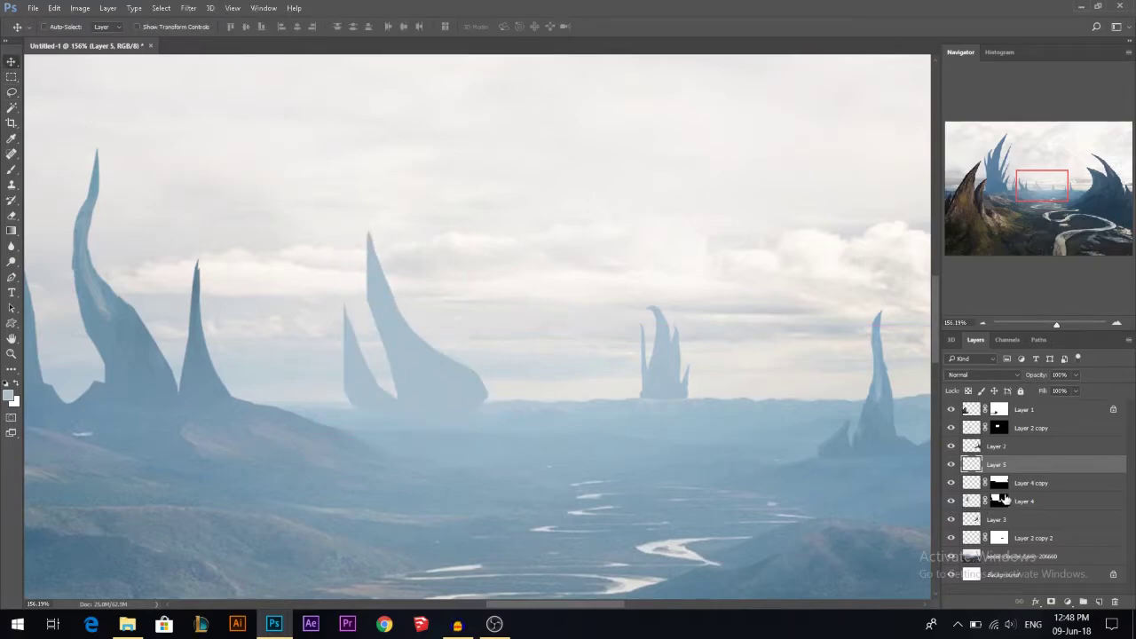
Copy the horizon mask from Layer 4 copy onto the new spires' layer and nudge the spires into place behind the horizon
drag(1001, 488, 992, 469)
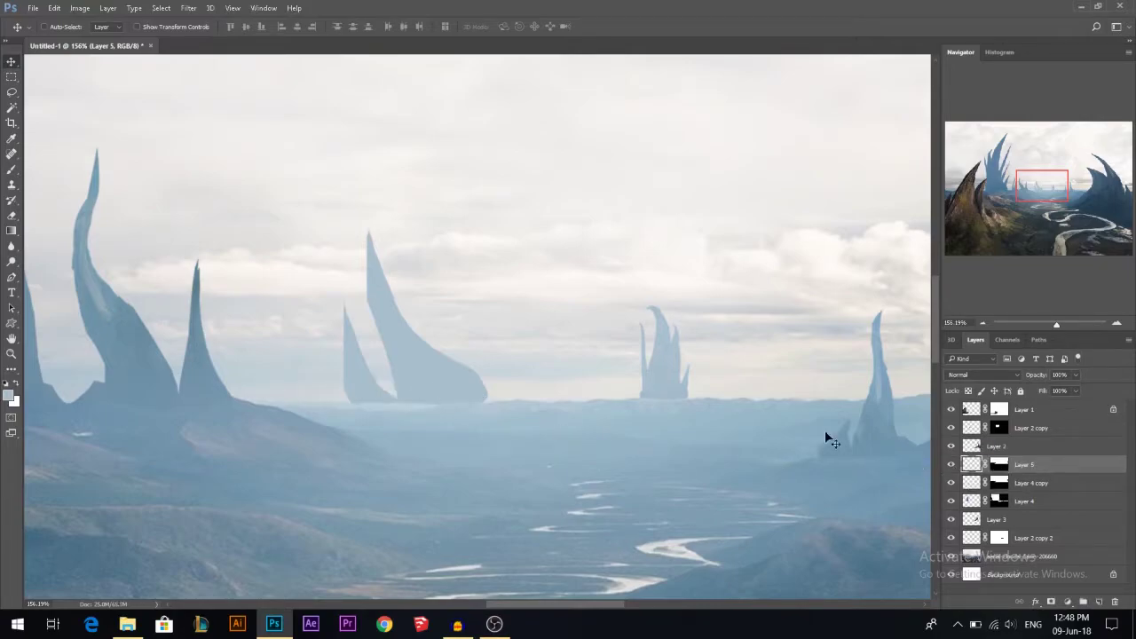
mouse_move(485, 384)
mouse_down()
mouse_move(513, 393)
mouse_move(485, 390)
mouse_up()
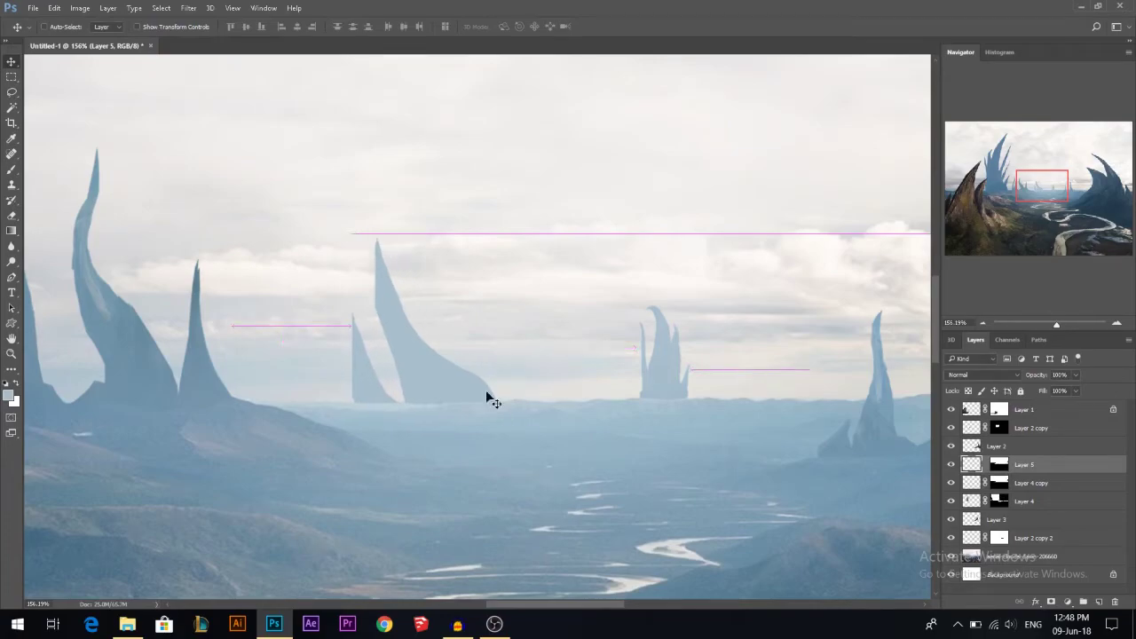
Warp the pair of spires, stretching the tall tip upward and flaring the small spire's base outward
key(ctrl+t)
right_click(408, 306)
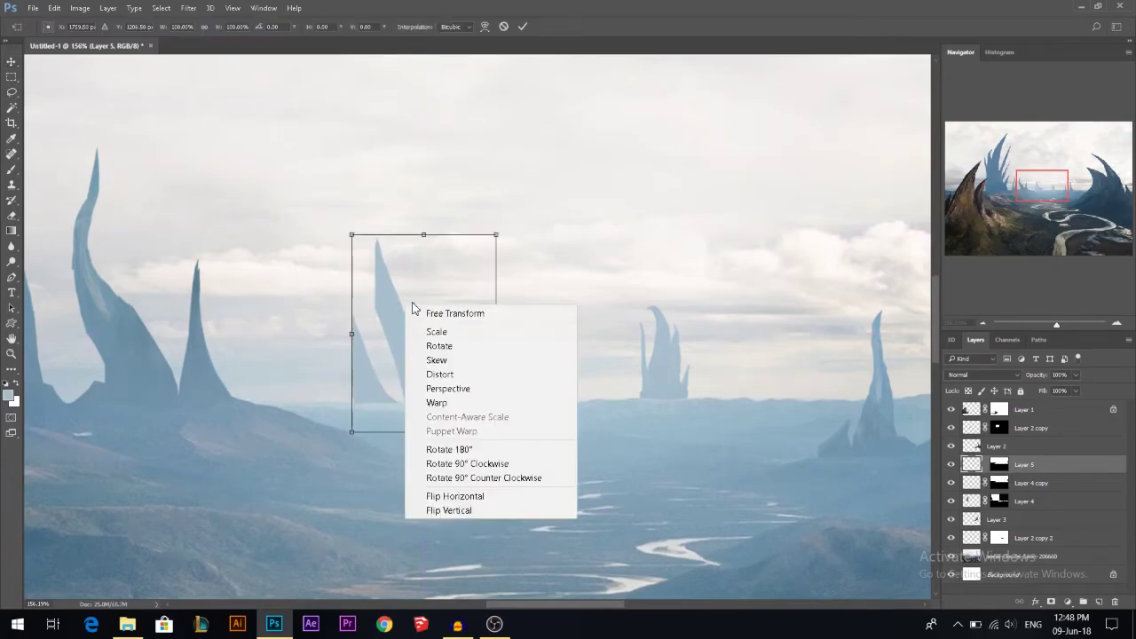
click(445, 403)
drag(391, 251, 396, 221)
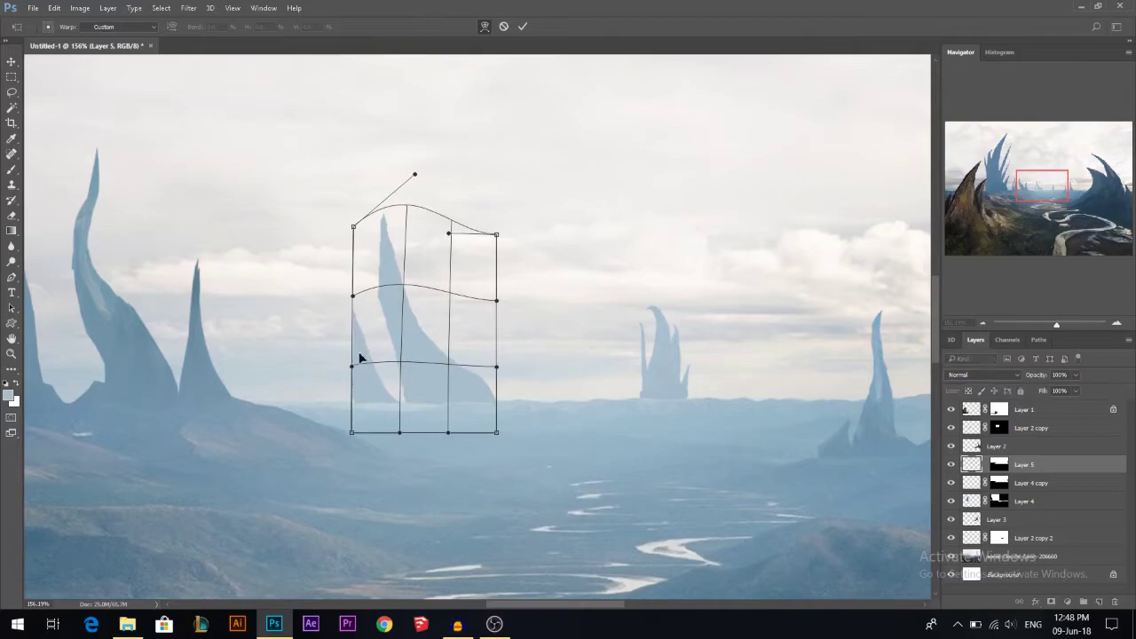
drag(398, 396, 402, 398)
drag(350, 435, 324, 447)
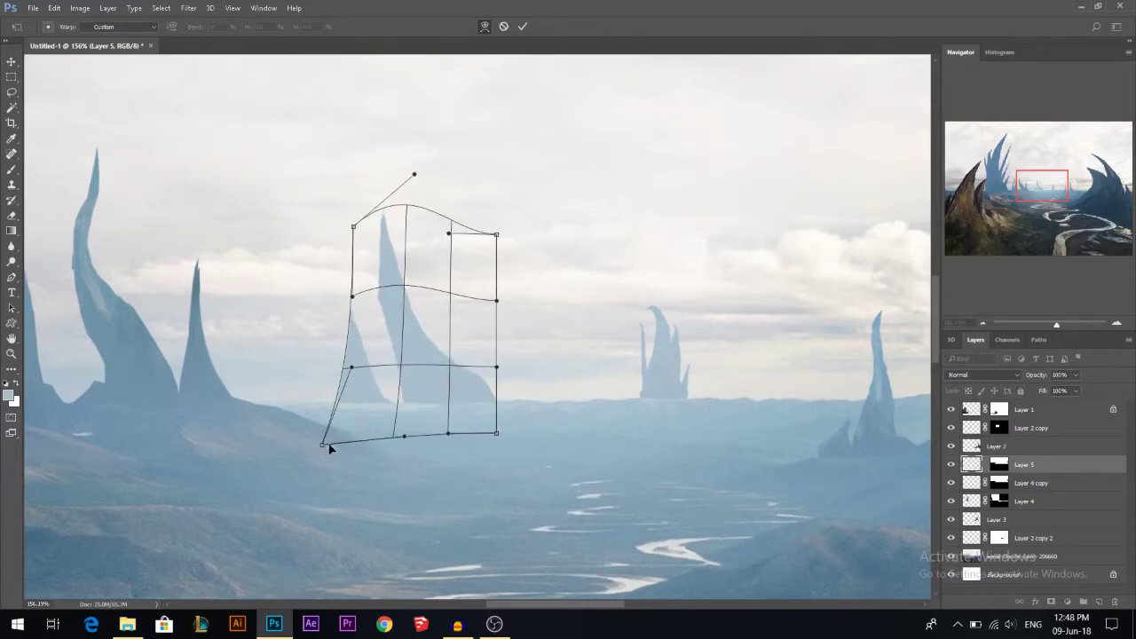
key(Return)
Widen the base of the spire pair with a symmetrical perspective transform and lower the pair slightly on the horizon
click(12, 92)
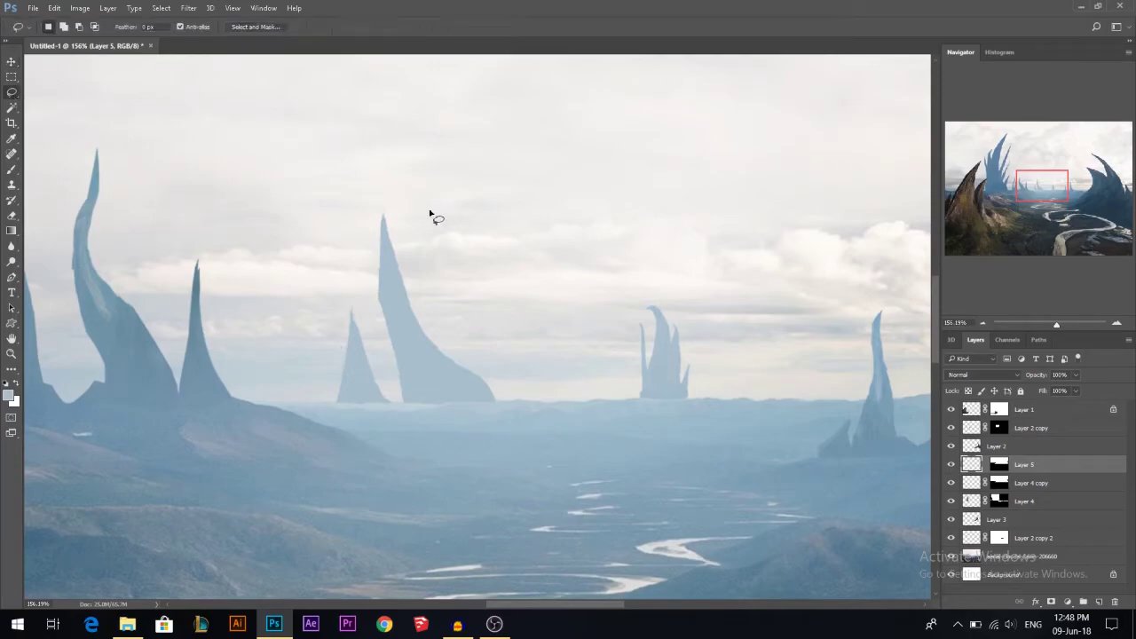
drag(383, 264, 383, 287)
mouse_move(389, 333)
mouse_down()
mouse_move(351, 278)
mouse_move(325, 196)
mouse_up()
key(ctrl+t)
drag(502, 432, 524, 437)
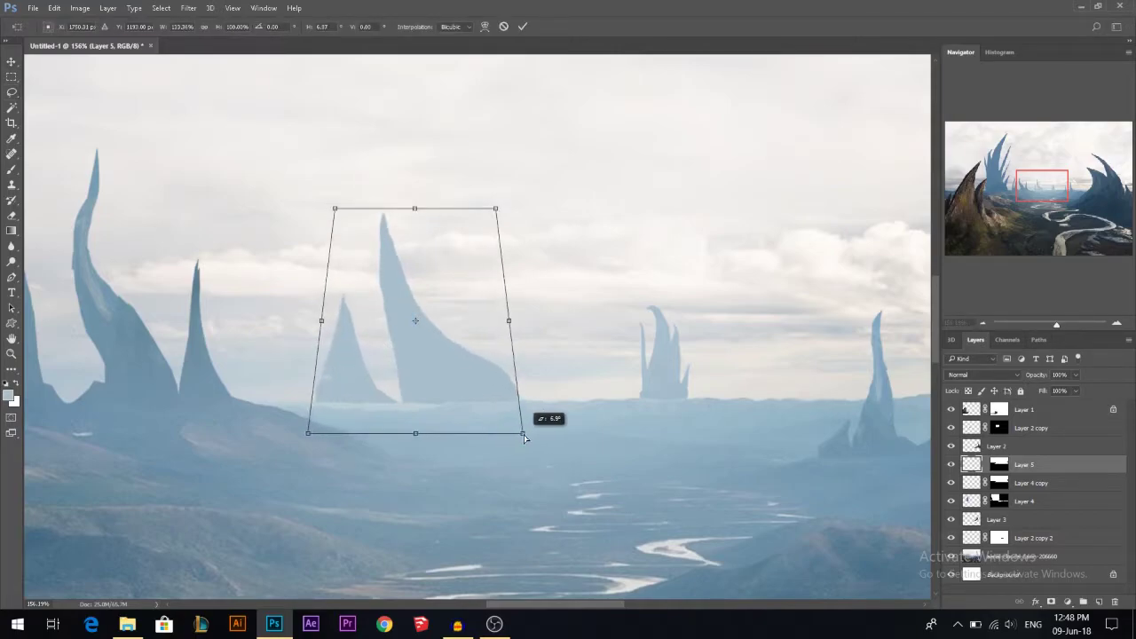
drag(460, 380, 462, 390)
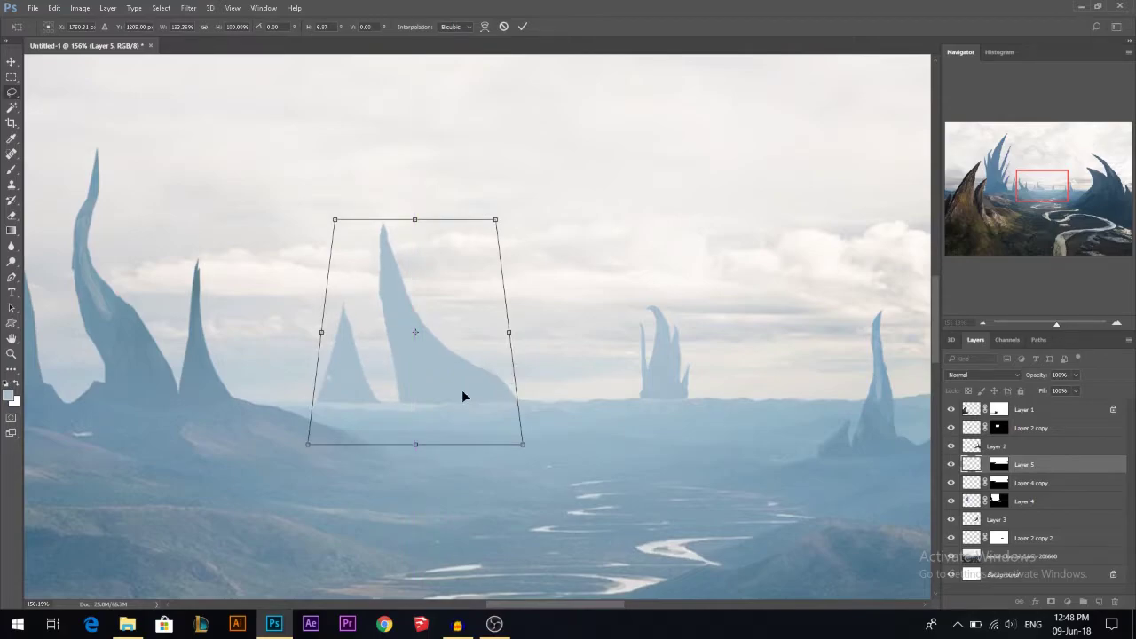
key(Return)
mouse_move(345, 399)
mouse_down()
mouse_move(374, 350)
mouse_move(348, 395)
mouse_up()
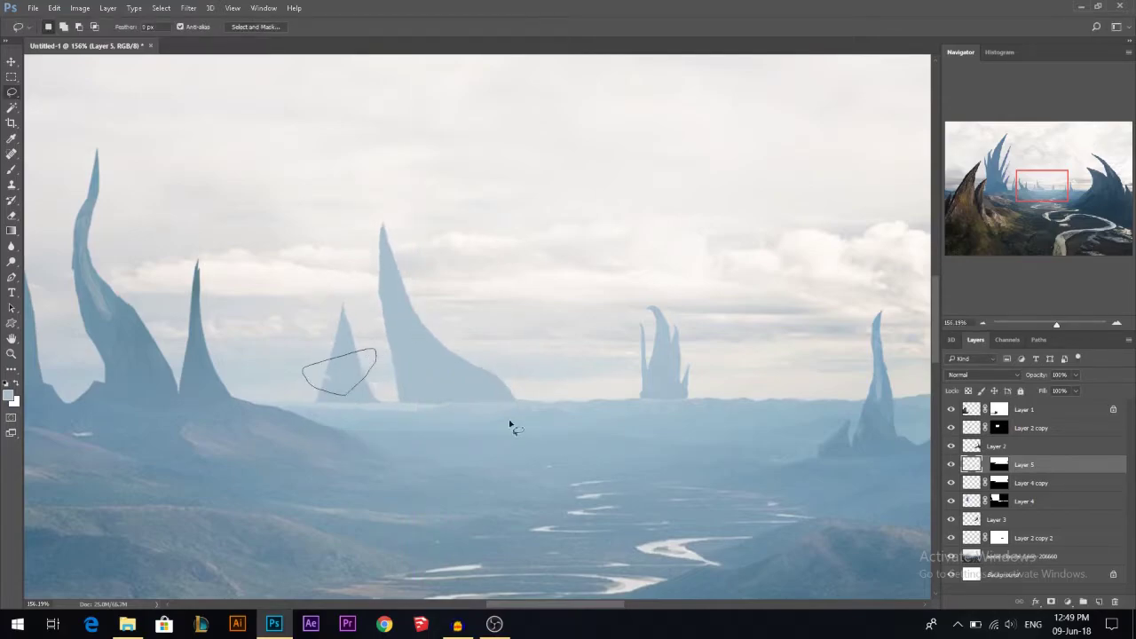
click(999, 465)
key(alt+BackSpace)
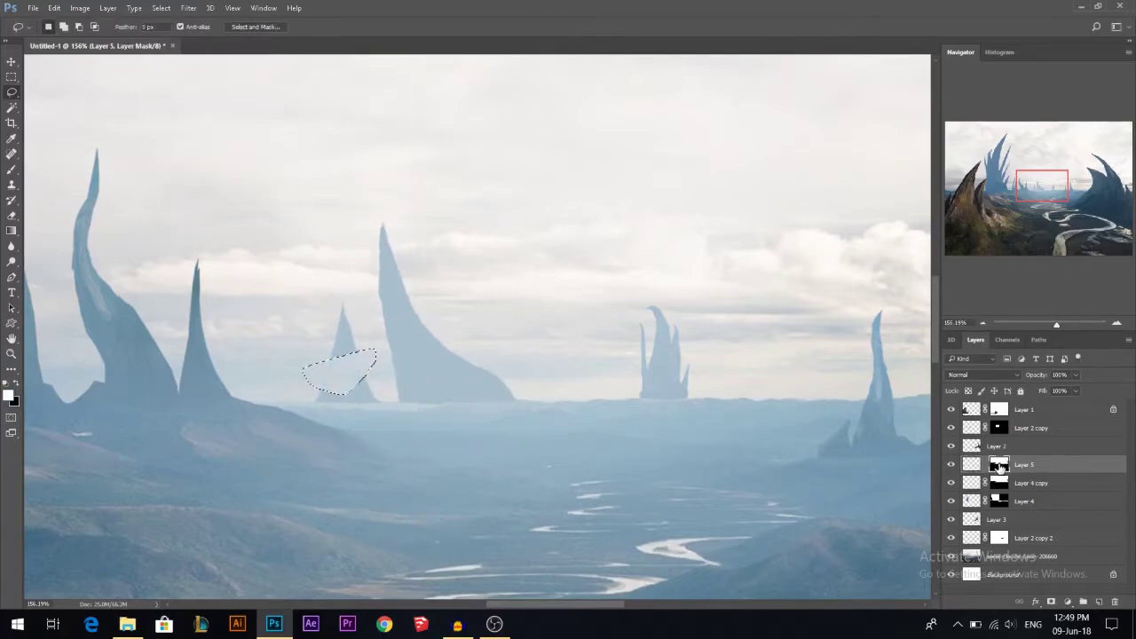
key(ctrl+z)
key(ctrl+d)
Outline a curved bridge across the gap between the two spires' bases with the freehand Lasso
mouse_move(366, 384)
mouse_down()
mouse_move(393, 381)
mouse_move(393, 350)
mouse_up()
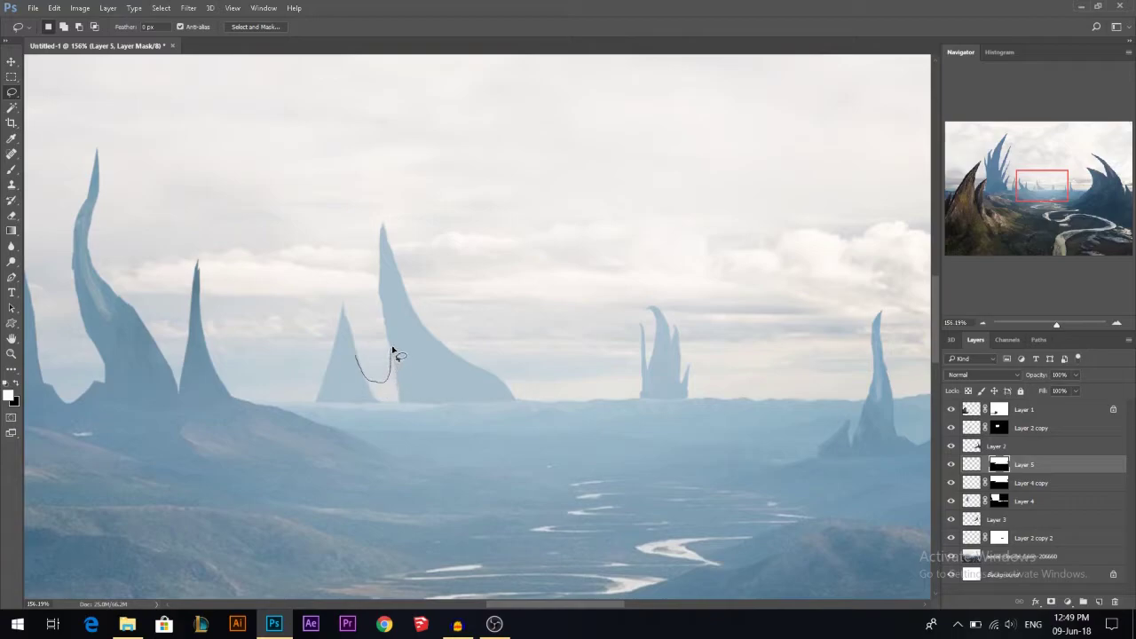
mouse_move(416, 398)
mouse_down()
mouse_move(351, 396)
mouse_move(424, 396)
mouse_move(386, 398)
mouse_up()
key(z)
key(ctrl+z)
click(973, 466)
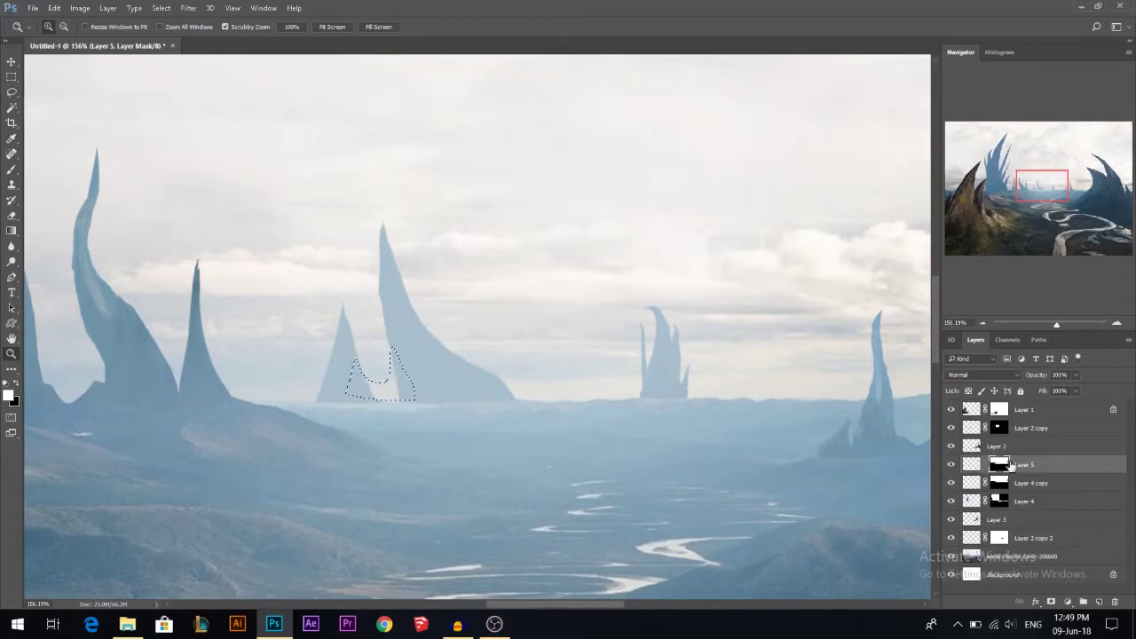
key(ctrl+BackSpace)
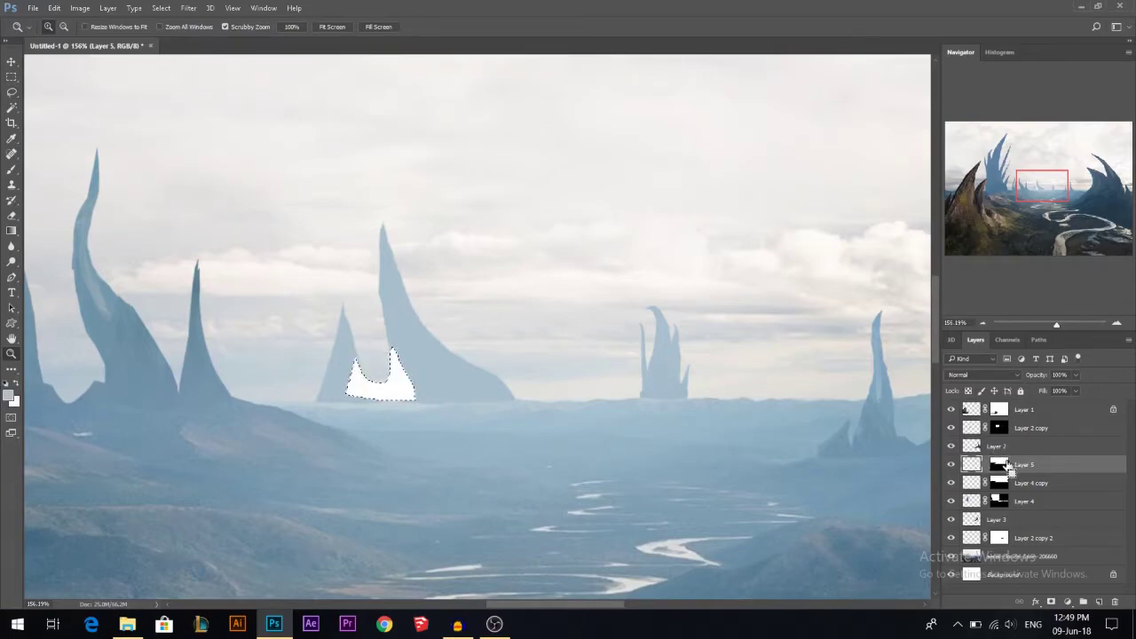
key(ctrl+z)
click(1000, 464)
key(ctrl+BackSpace)
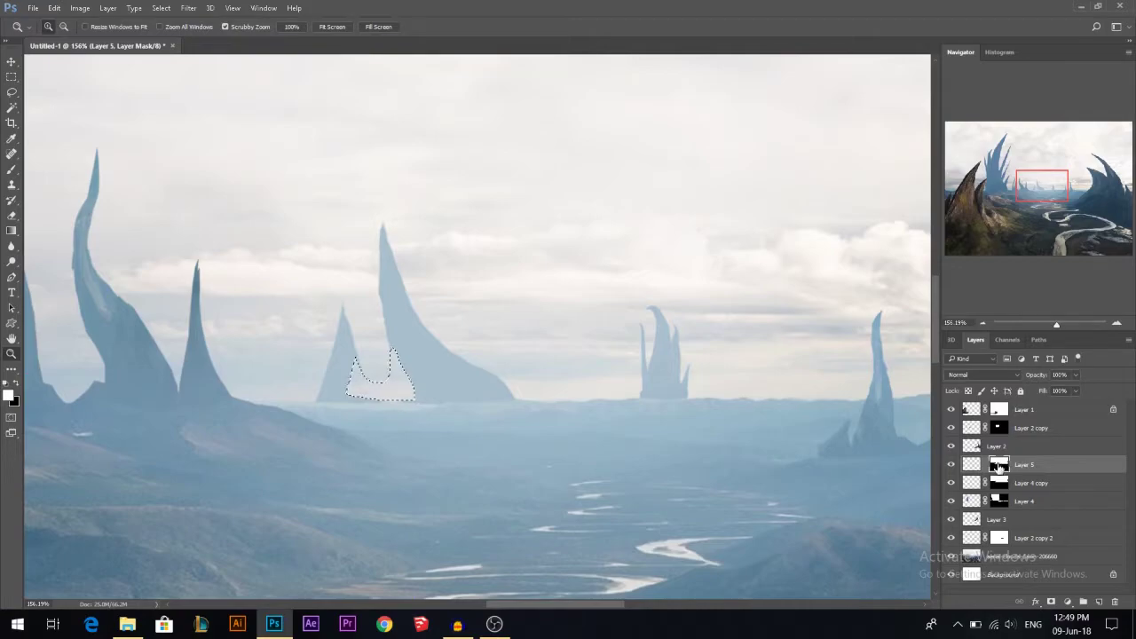
key(ctrl+z)
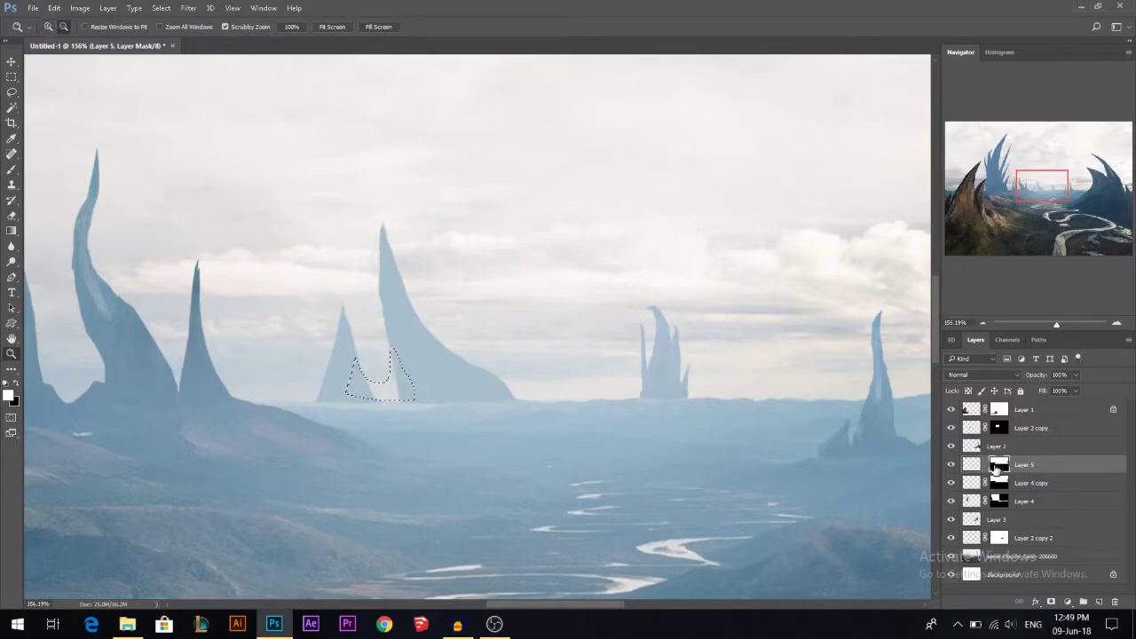
Brush pale blue into the selected gap on the spires' layer to join the two bases, then deselect
key(ctrl+2)
key(b)
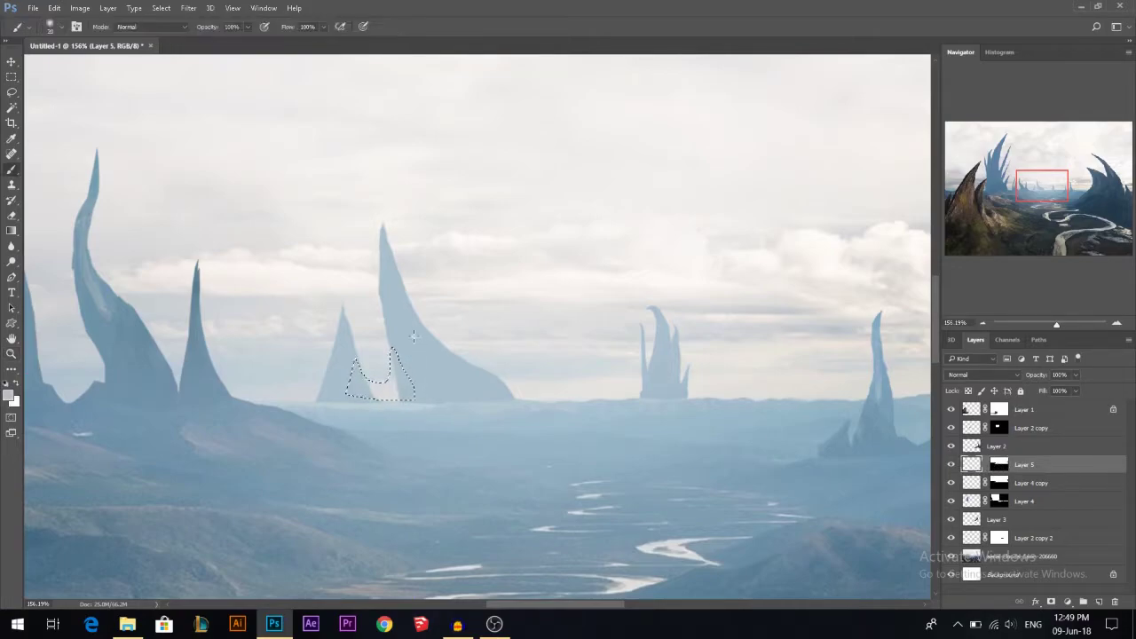
drag(444, 344, 480, 344)
drag(327, 386, 344, 411)
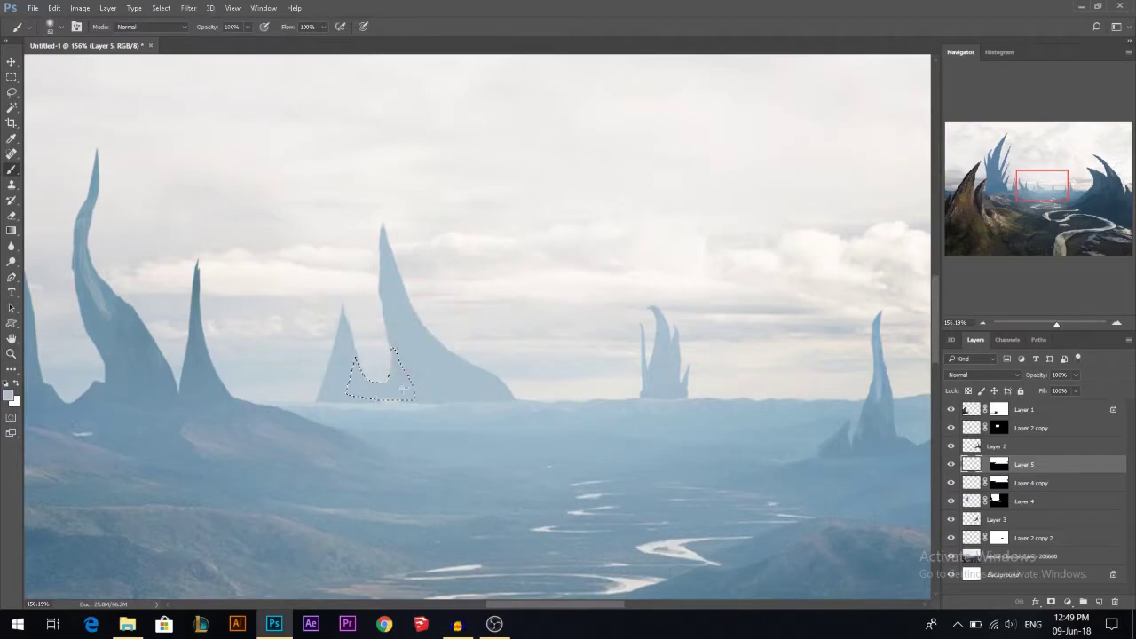
key(ctrl+d)
key(v)
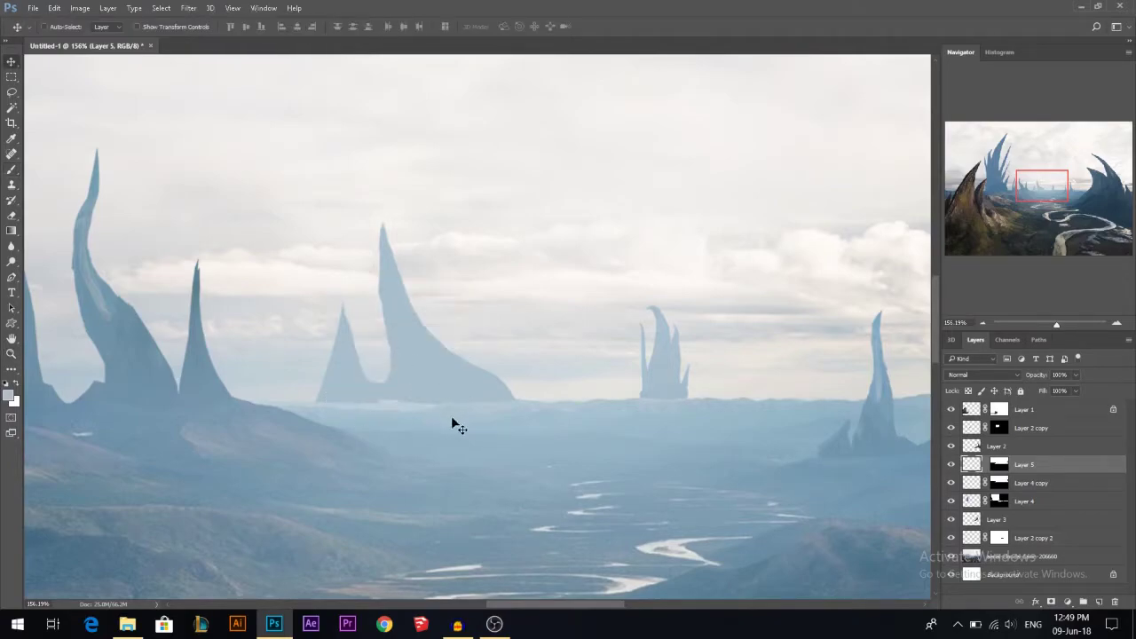
Create a new layer between Layer 4 copy and the layer of the joined spires
scroll(454, 423, down, 5)
scroll(382, 385, up, 4)
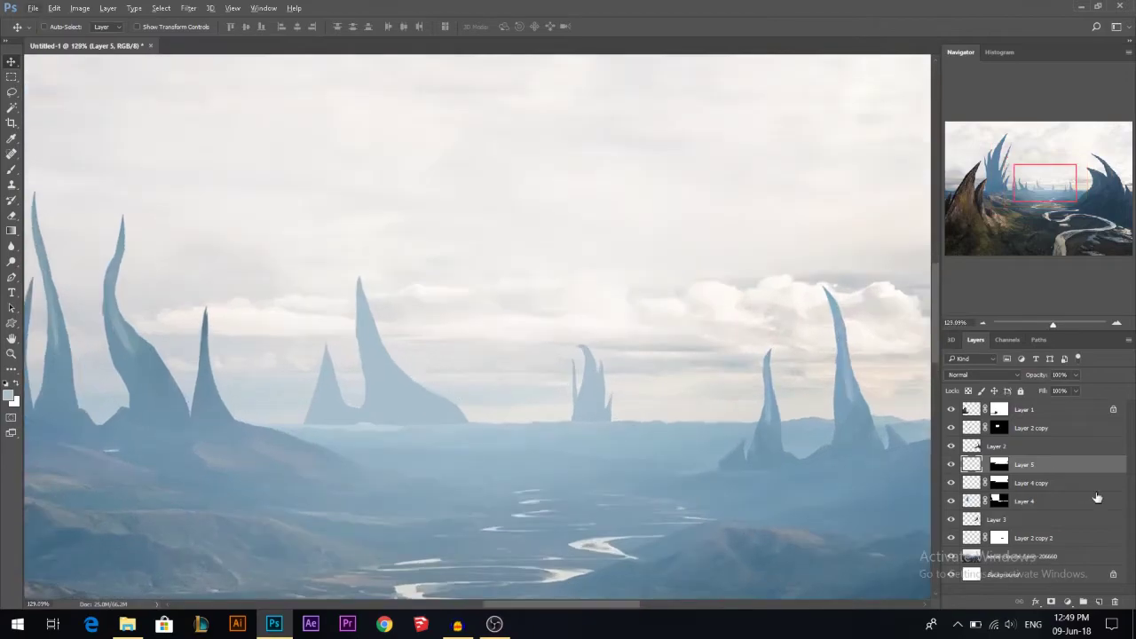
click(1043, 484)
click(1100, 603)
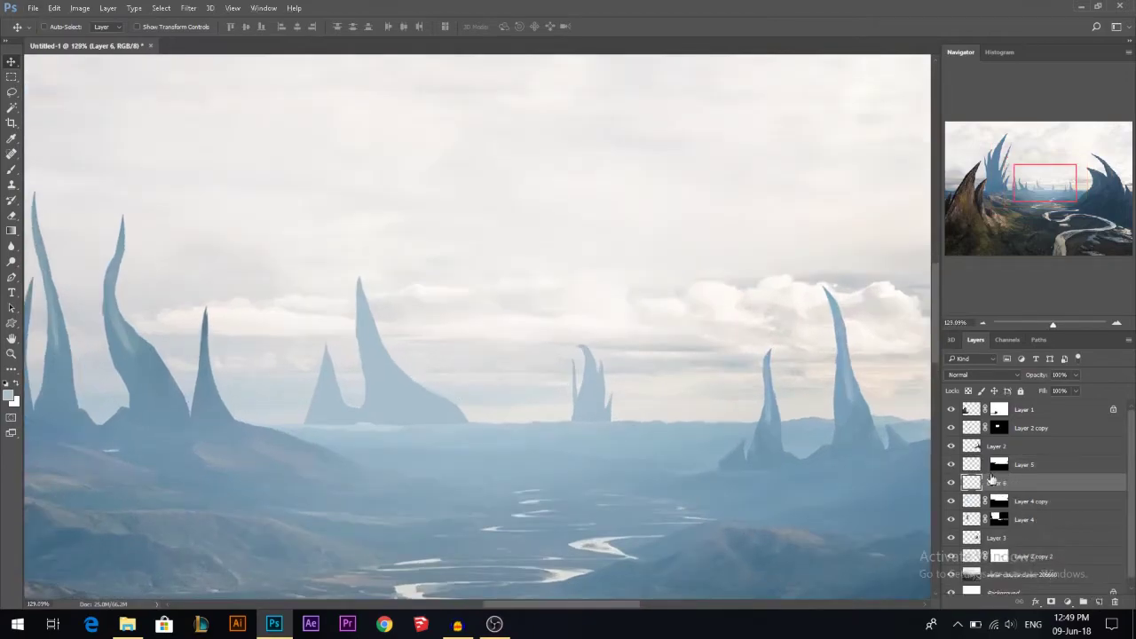
click(991, 466)
click(990, 482)
Outline a slim, pointed spire leaning away from the tall spire's long slope with the Polygonal Lasso
click(12, 92)
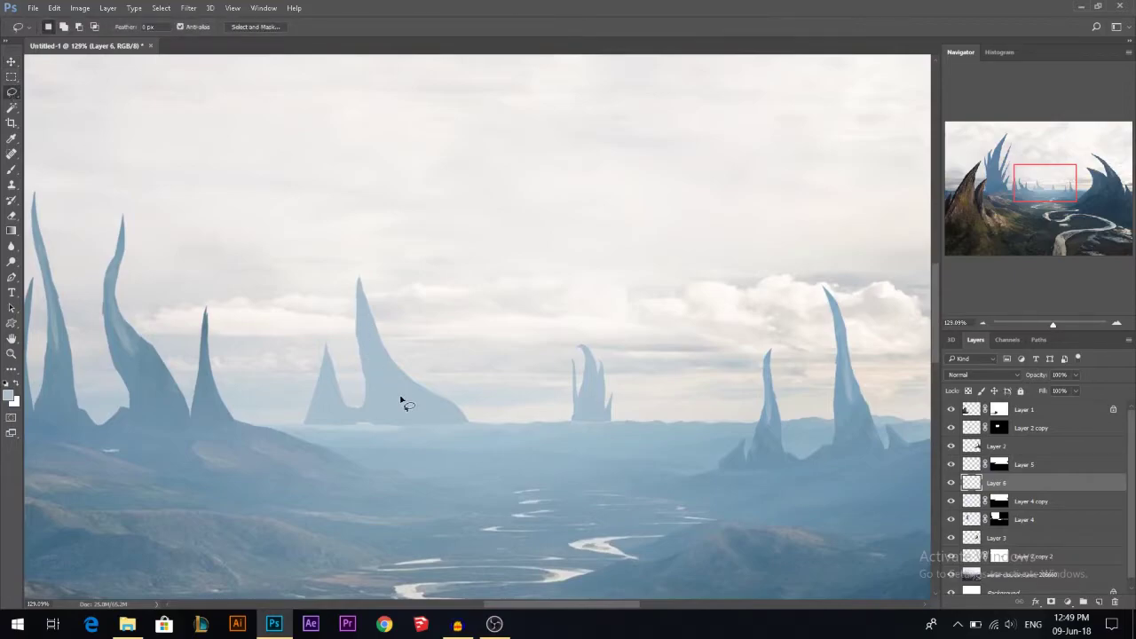
drag(423, 366, 447, 313)
right_click(11, 92)
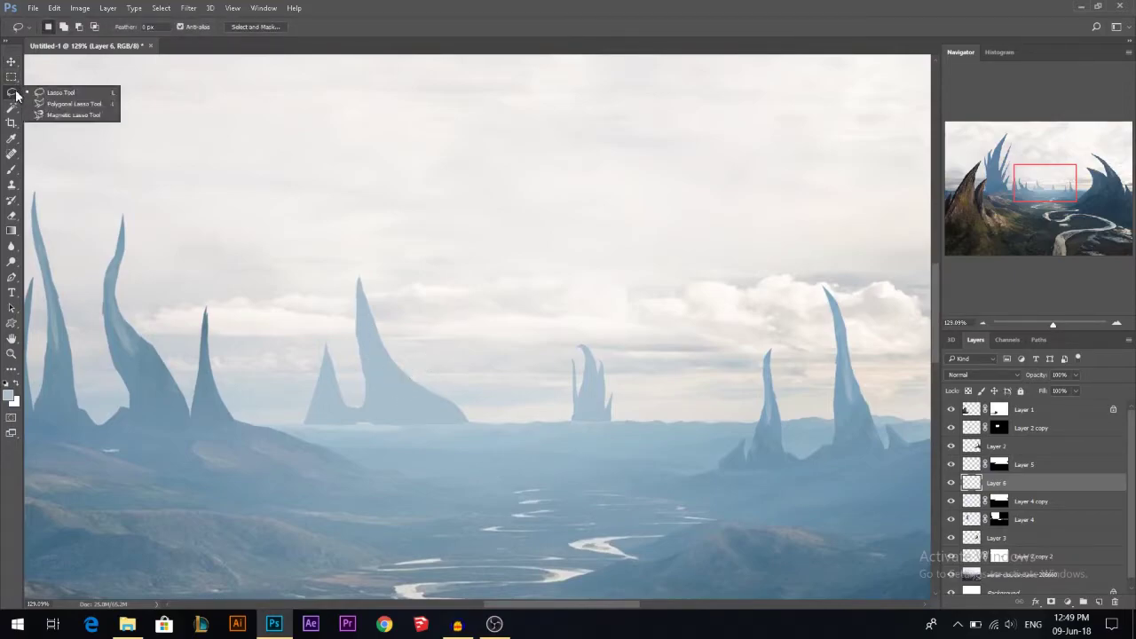
click(62, 104)
click(396, 391)
click(421, 380)
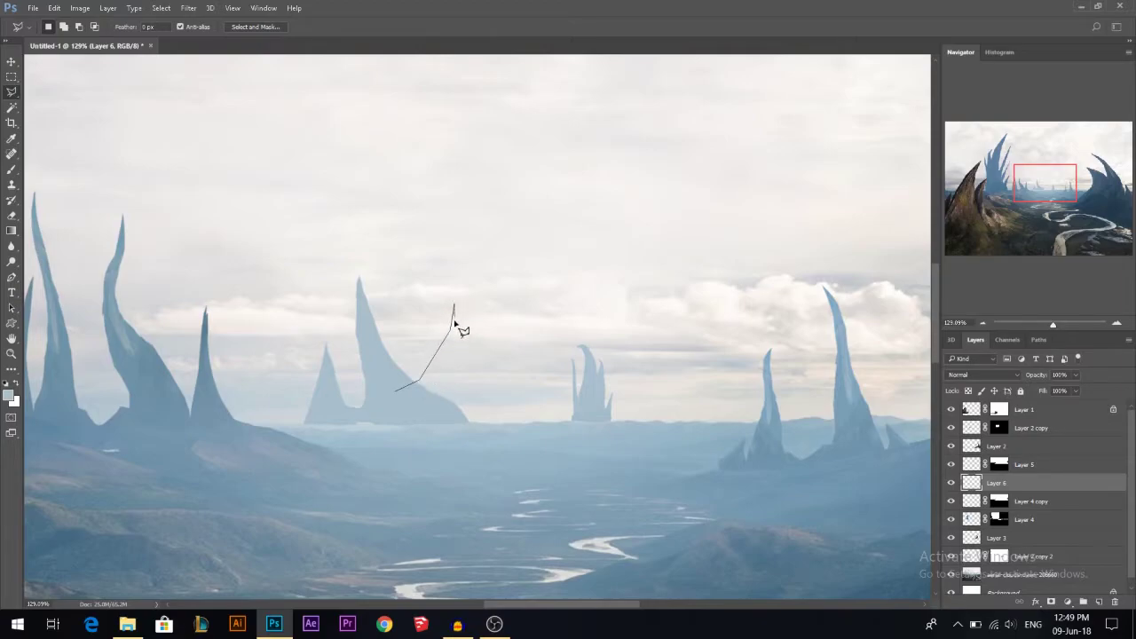
click(448, 376)
click(438, 409)
Paint the outlined slim spire with the pale blue on the new layer and deselect it
key(b)
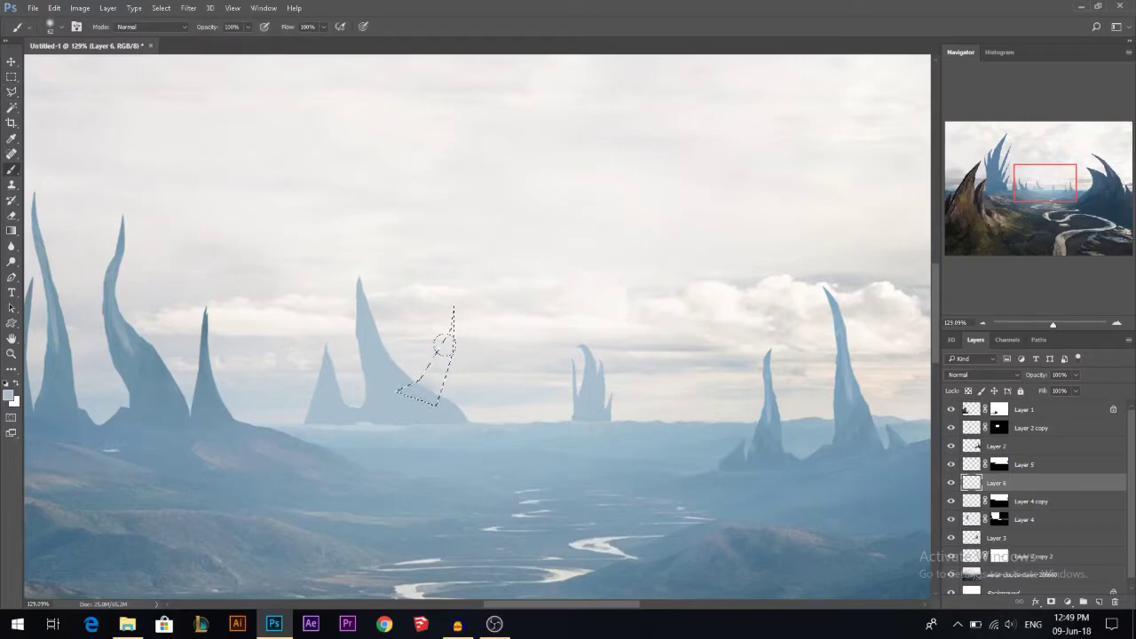
key(ctrl+d)
click(12, 61)
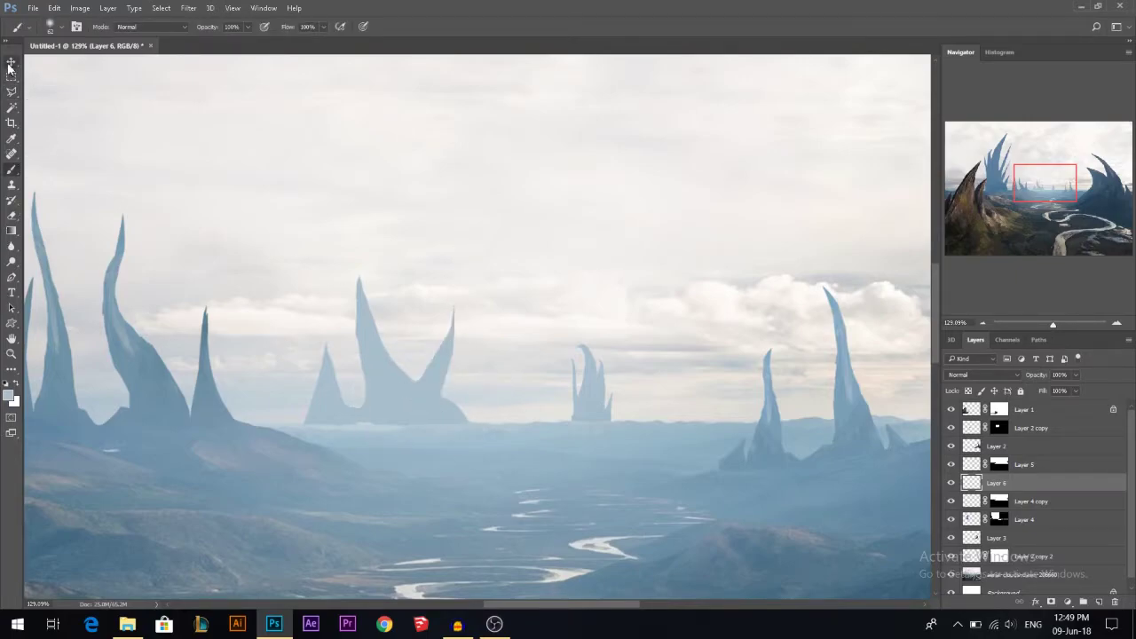
ctrl+click(972, 484)
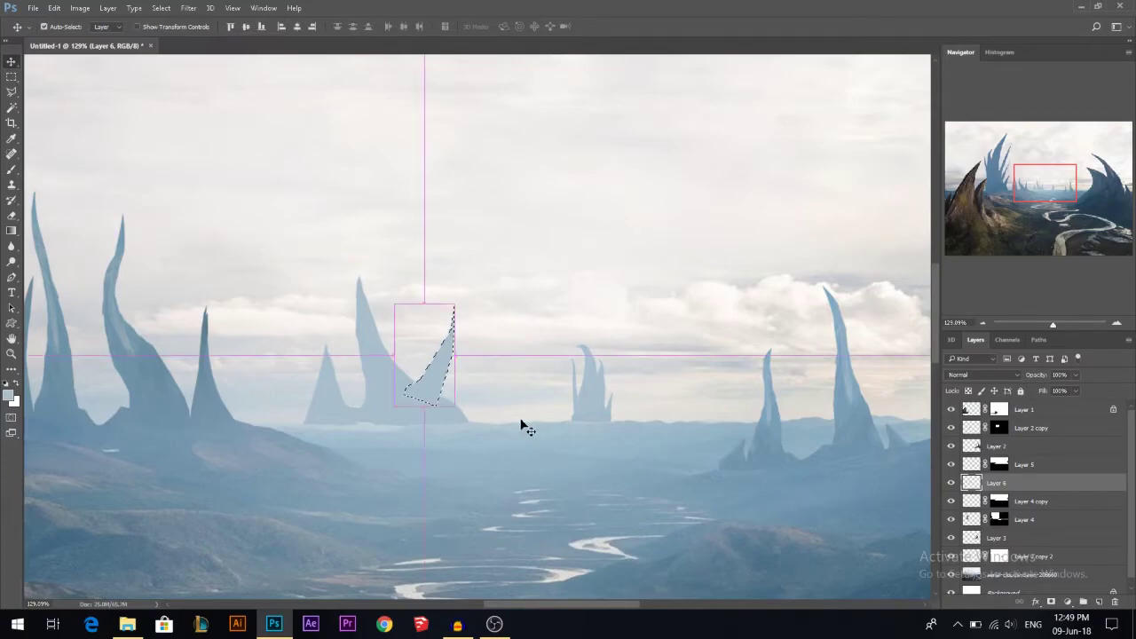
key(b)
drag(346, 423, 384, 424)
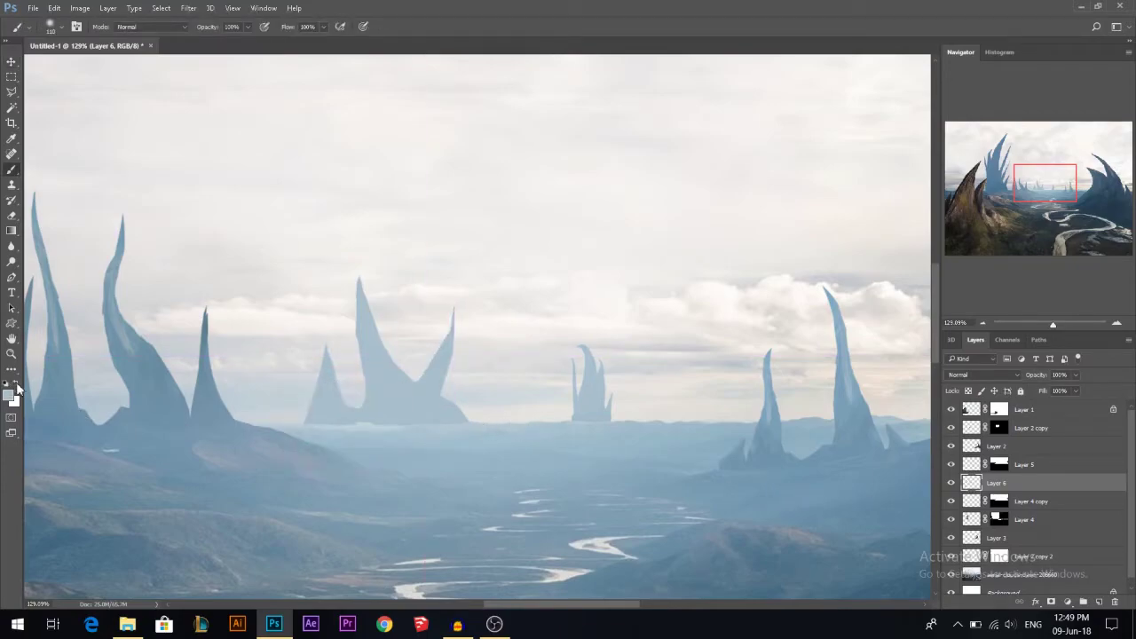
click(16, 384)
ctrl+click(972, 484)
key(ctrl+d)
key(ctrl+m)
key(Escape)
key(ctrl+d)
Lighten the slim leaning spire with a Curves point at input 83, output 99
key(ctrl+m)
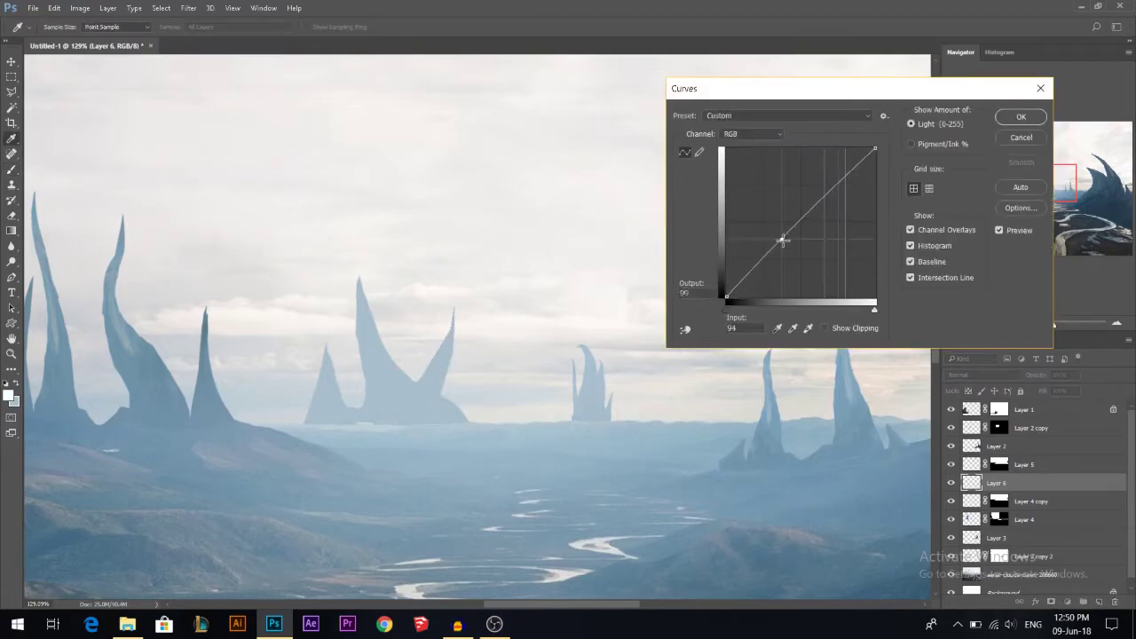
drag(781, 238, 775, 240)
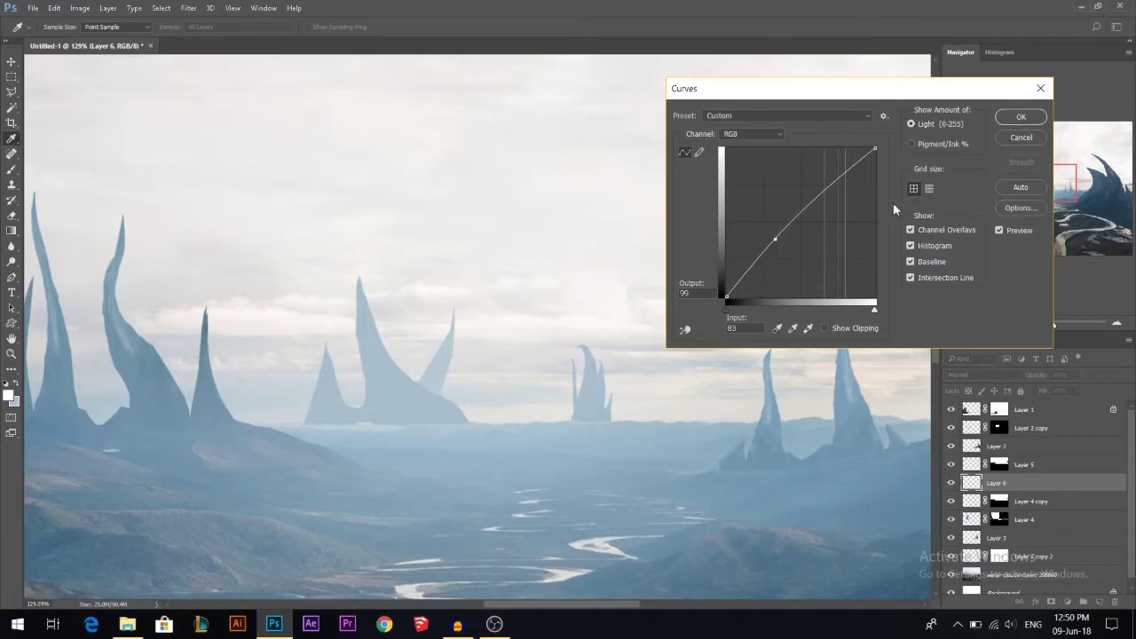
click(1021, 117)
Blend the base of the joined spires into the horizon by painting white on Layer 5's mask with a small soft brush
key(v)
scroll(385, 421, up, 3)
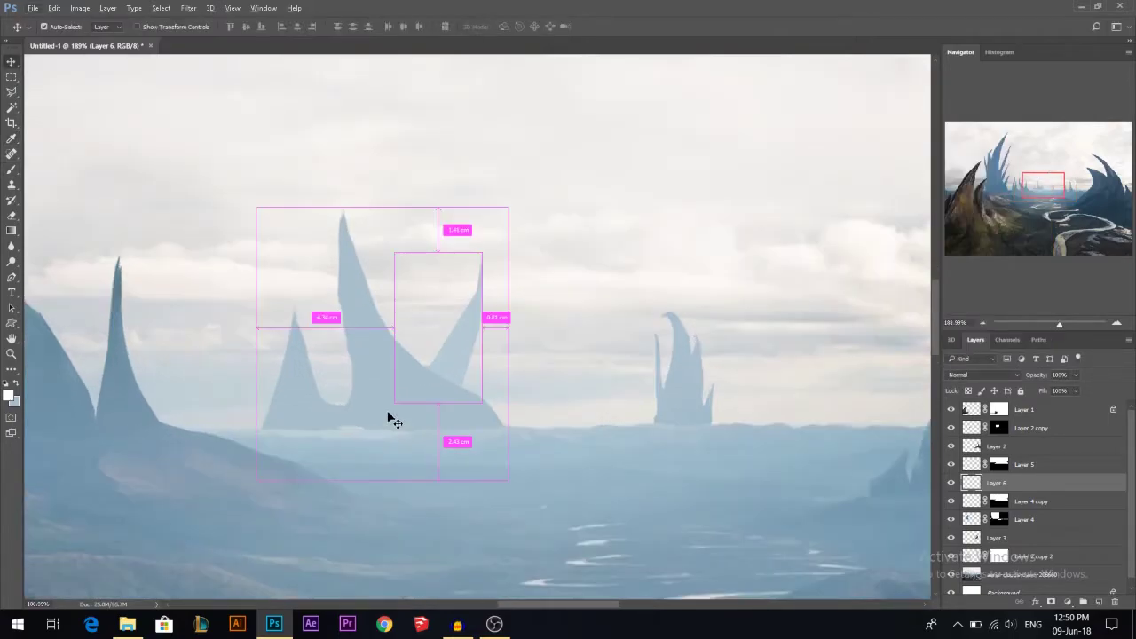
ctrl+click(390, 421)
scroll(390, 421, up, 1)
ctrl+click(972, 464)
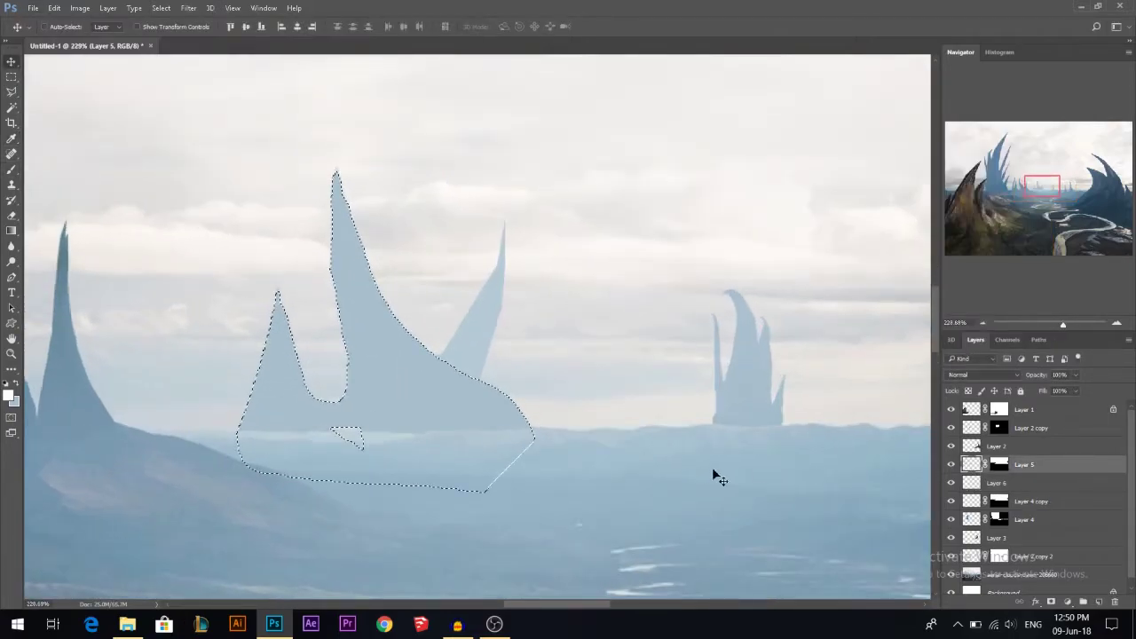
key(ctrl+d)
click(999, 464)
key(b)
alt+right_click(373, 439)
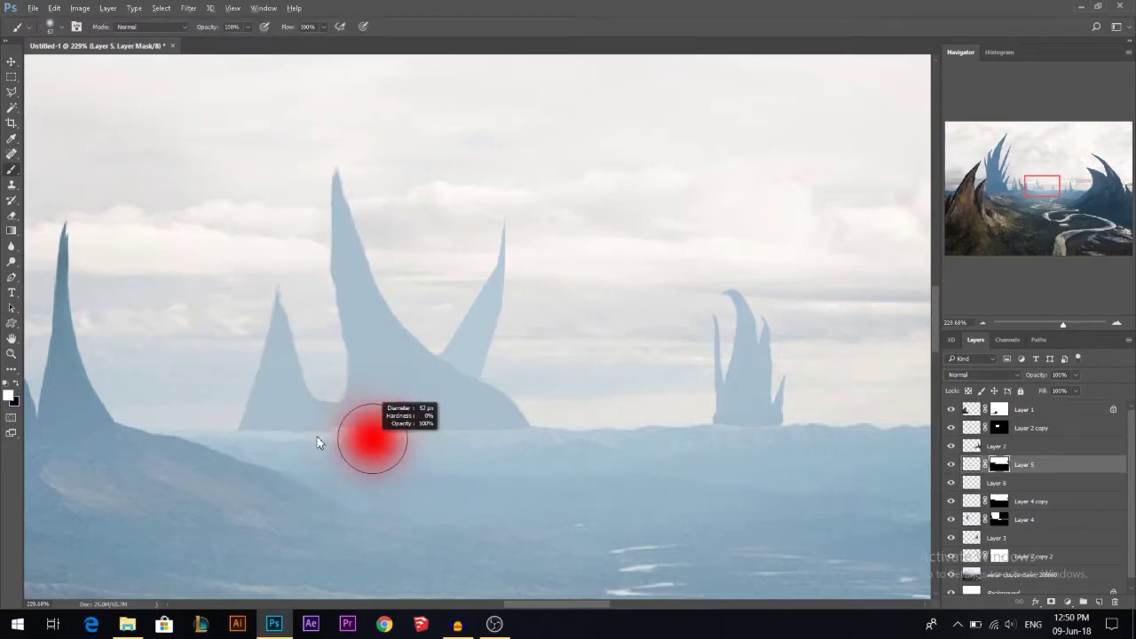
click(374, 433)
click(311, 432)
mouse_move(271, 429)
mouse_down()
mouse_move(254, 426)
mouse_move(546, 433)
mouse_up()
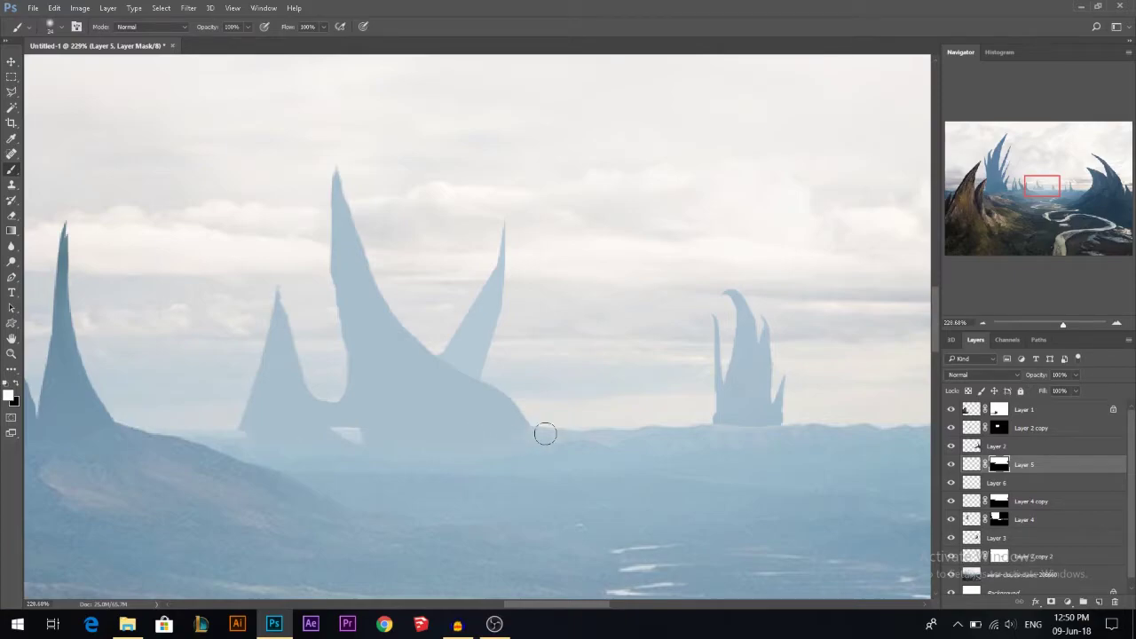
Fill the small gap at the base of the joined spires with the matching pale blue on Layer 5's pixels
click(976, 465)
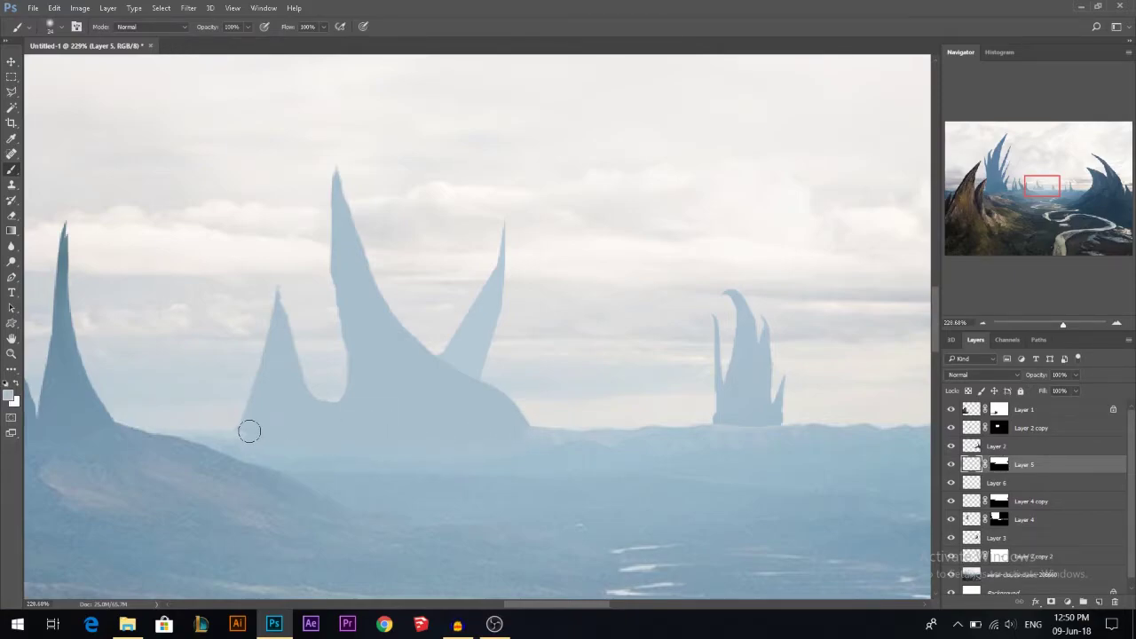
scroll(425, 442, down, 8)
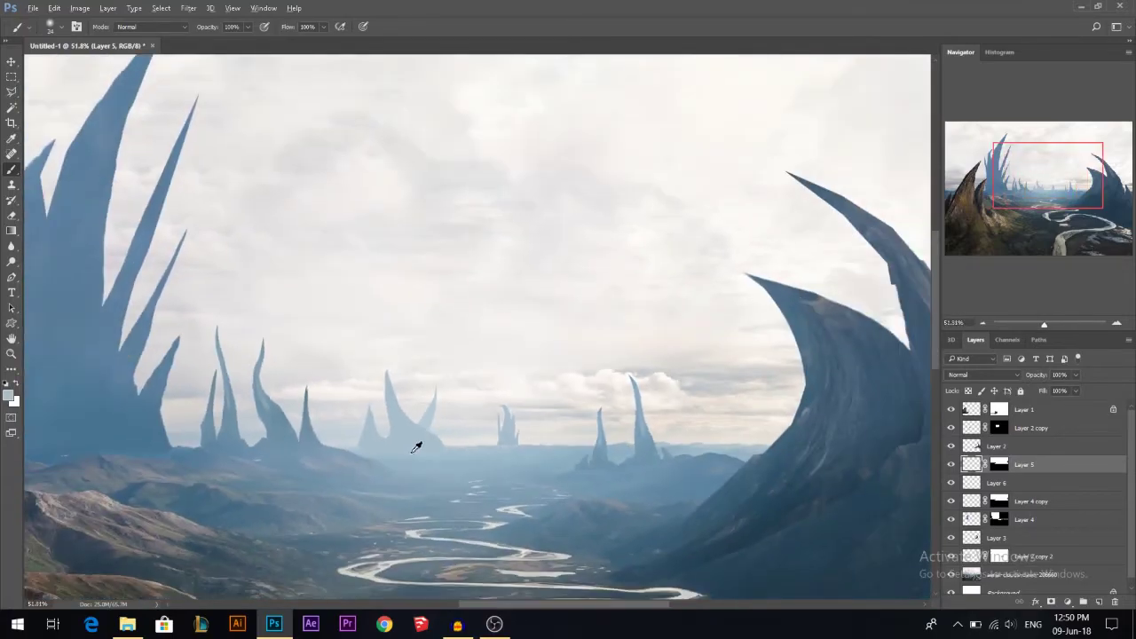
scroll(416, 447, down, 3)
click(12, 62)
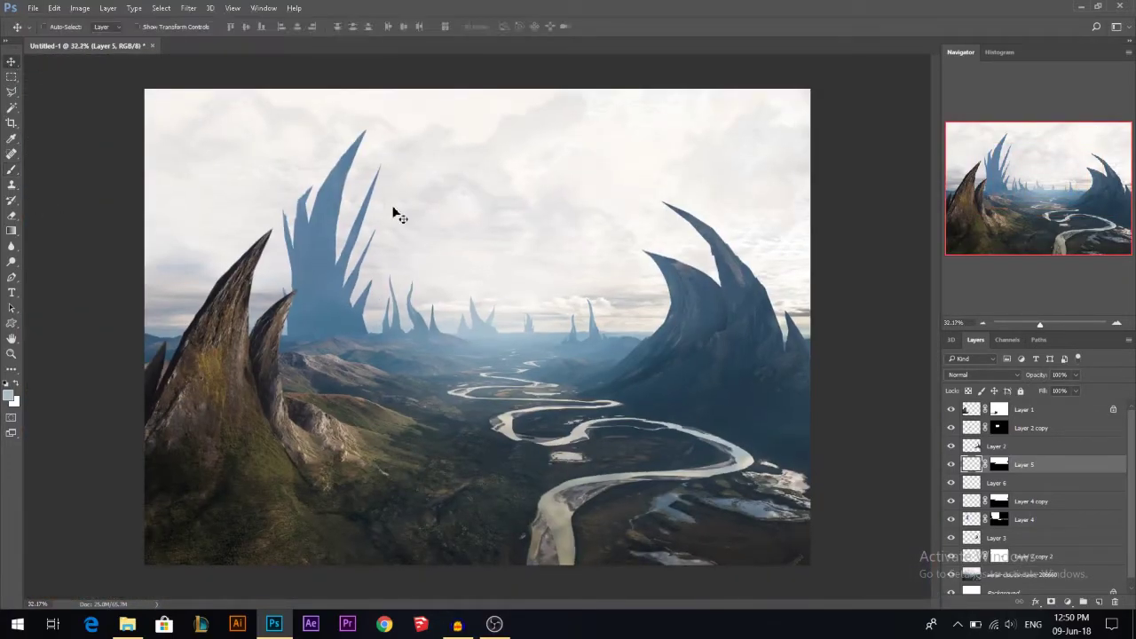
scroll(492, 327, up, 1)
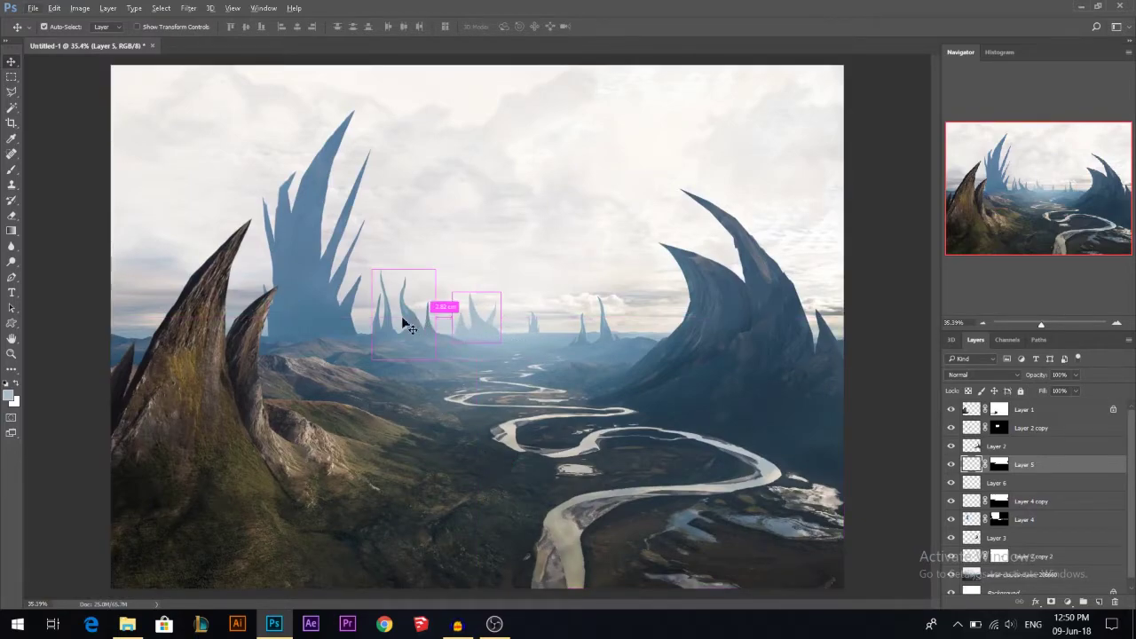
Outline a tall pointed spire with a small side spike above the central horizon using the freehand Lasso
click(11, 91)
click(42, 95)
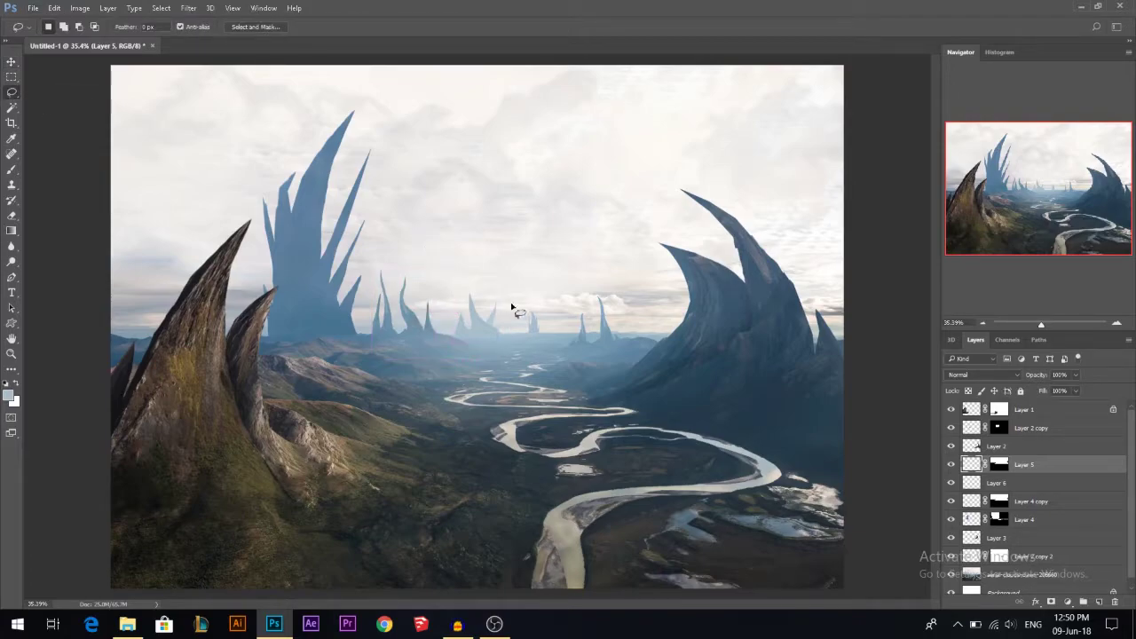
drag(573, 339, 562, 282)
mouse_move(530, 233)
mouse_down()
mouse_move(531, 254)
mouse_move(535, 241)
mouse_up()
drag(537, 330, 529, 344)
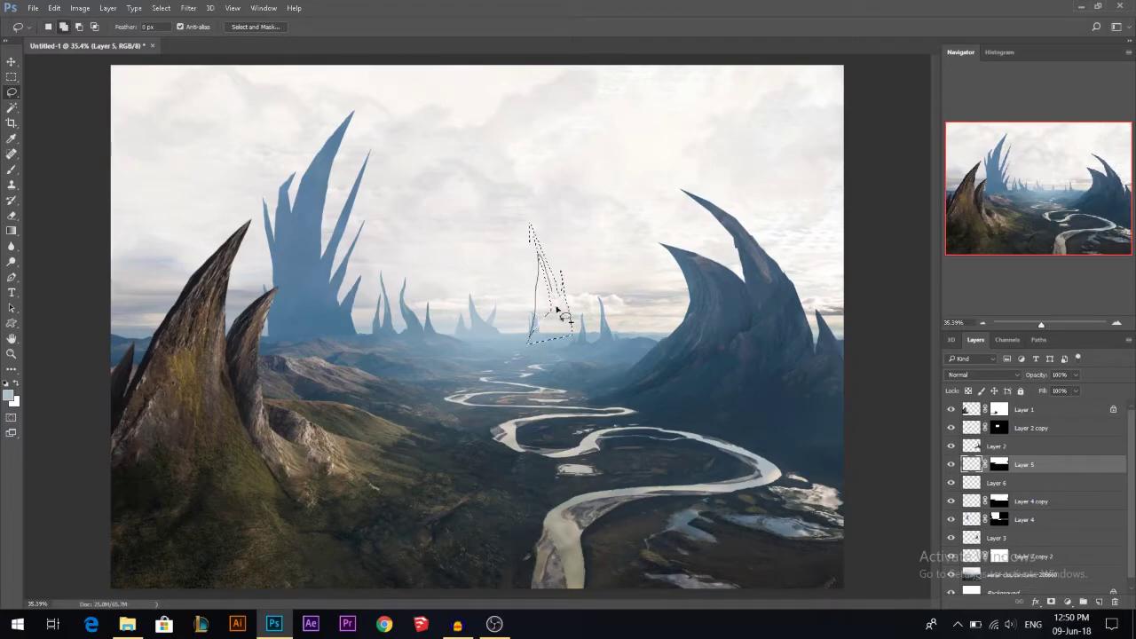
Subtract from the top of the tall spire's outline to shape its tip into a small hook
scroll(531, 226, up, 5)
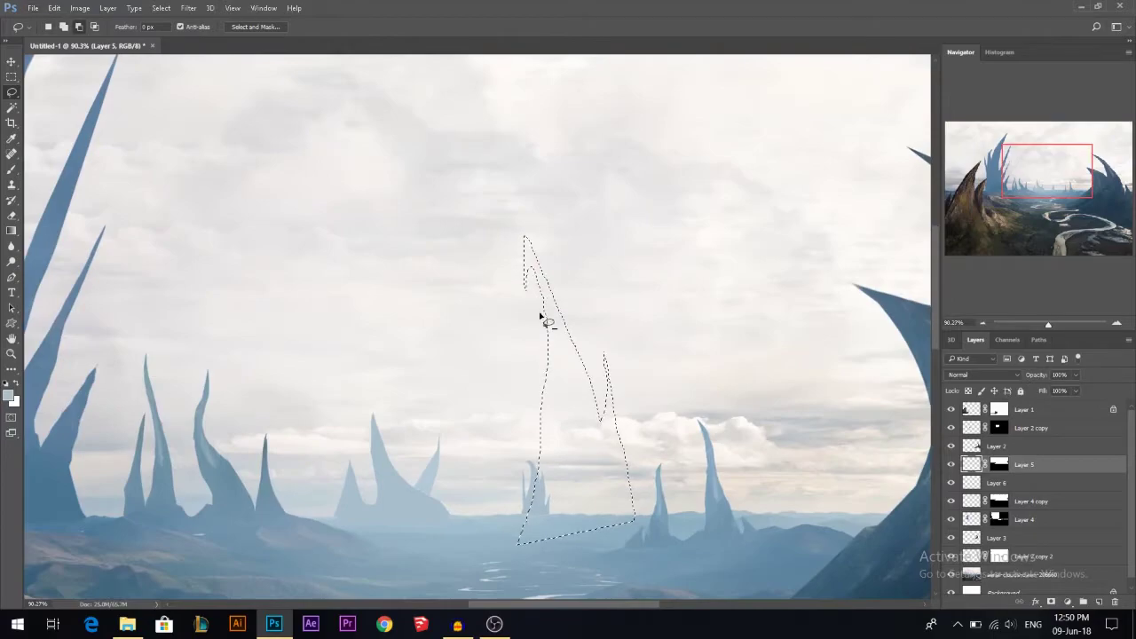
drag(453, 241, 442, 317)
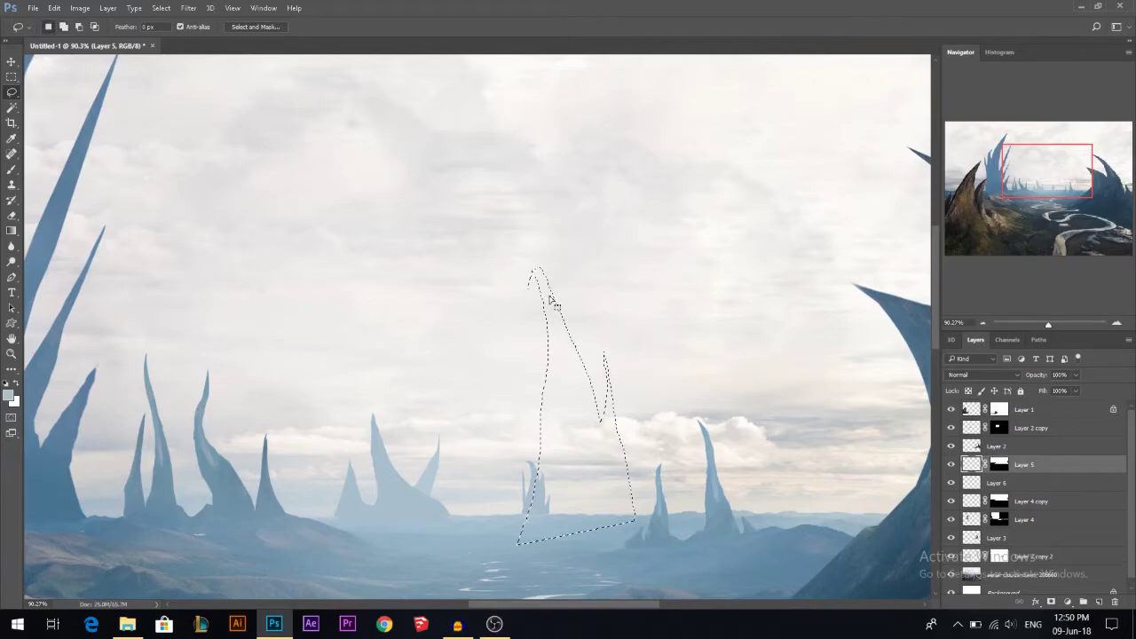
scroll(541, 293, up, 2)
scroll(532, 267, down, 3)
scroll(527, 253, down, 1)
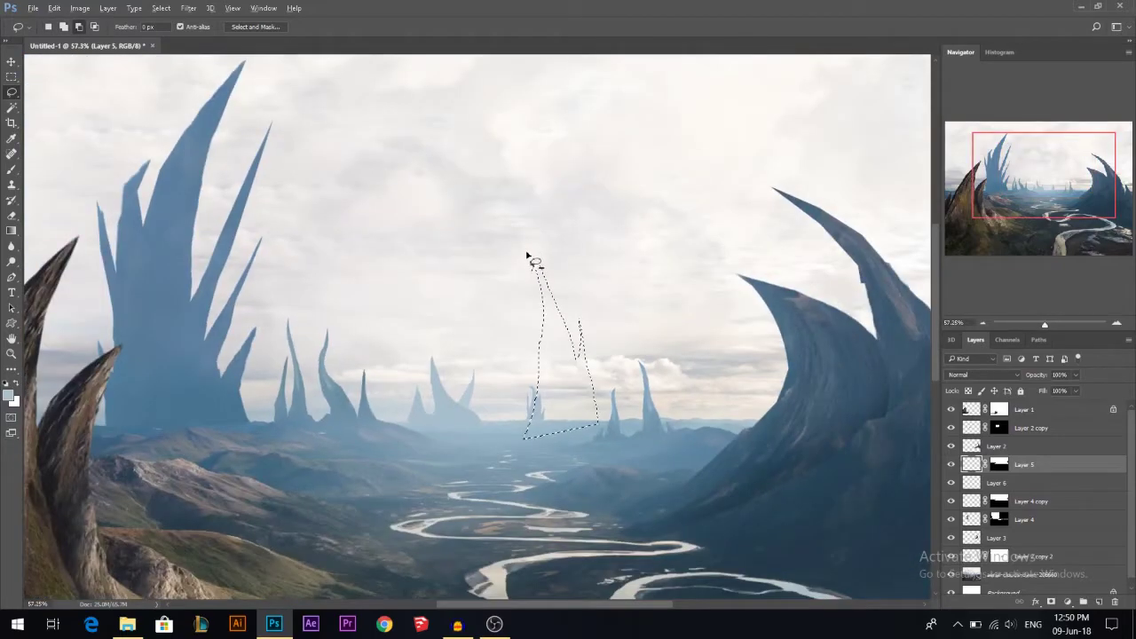
scroll(527, 257, down, 1)
key(shift)
mouse_move(513, 414)
mouse_down()
mouse_move(520, 355)
mouse_move(506, 327)
mouse_move(500, 382)
mouse_move(520, 400)
mouse_up()
key(ctrl+z)
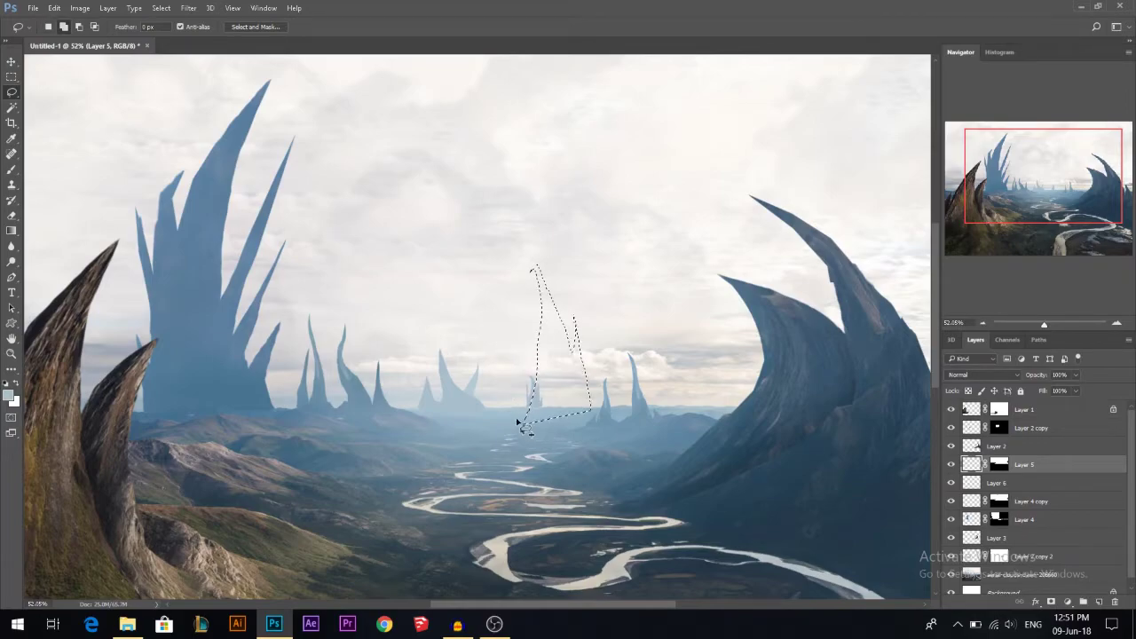
Add a second, shorter hooked spire outline to the selection, between the tall outline and the large dark cliffs
key(shift)
mouse_move(657, 414)
mouse_down()
mouse_move(653, 300)
mouse_move(636, 311)
mouse_move(654, 332)
mouse_move(626, 414)
mouse_up()
mouse_move(657, 318)
mouse_down()
mouse_move(690, 406)
mouse_move(616, 426)
mouse_up()
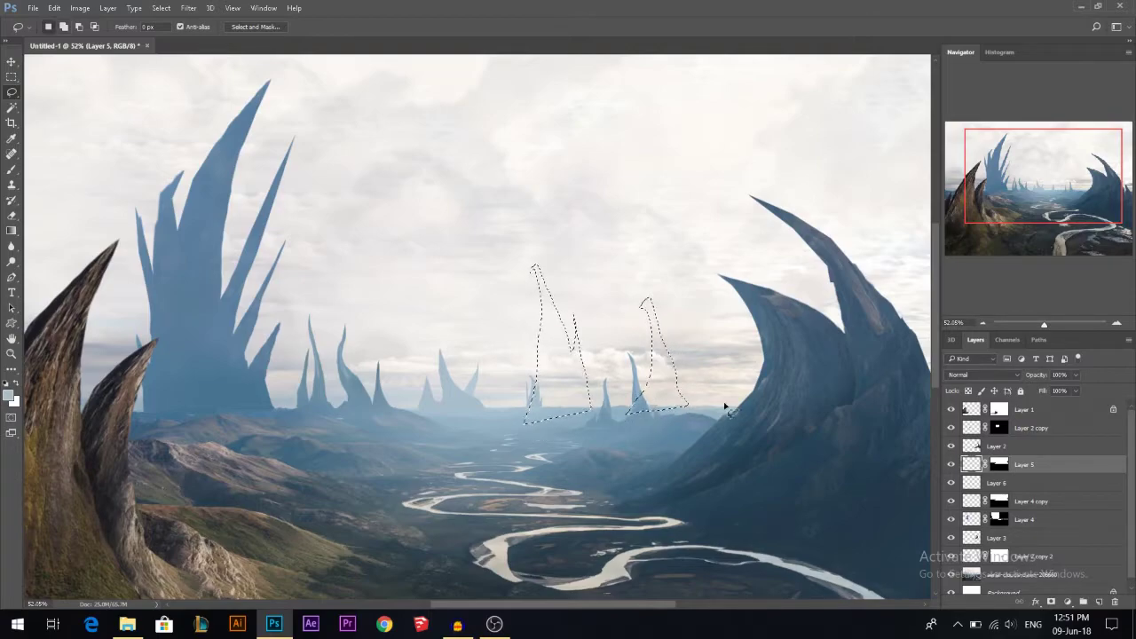
Fill both spire outlines on a new layer with a pale blue sampled from the horizon haze, and deselect
click(1100, 604)
alt+click(504, 410)
key(alt+BackSpace)
key(ctrl+d)
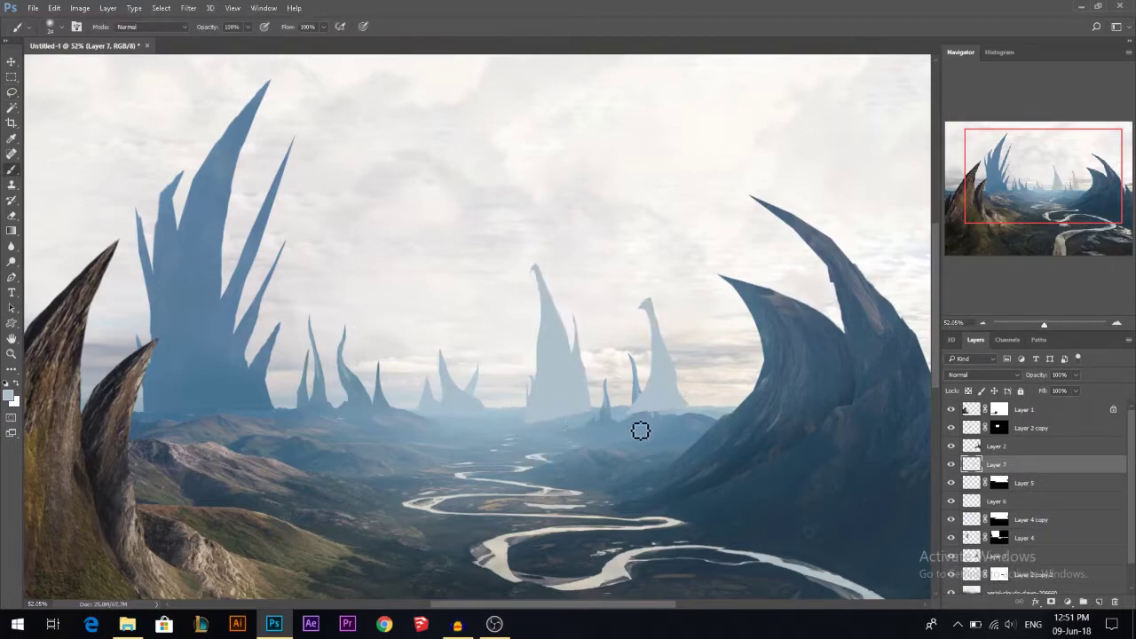
Place Layer 7 beneath Layer 2 copy 2 and shift its two pale spires behind the small spires near the dark cliffs
key(v)
drag(1017, 464, 995, 561)
drag(696, 407, 761, 407)
scroll(1010, 490, down, 1)
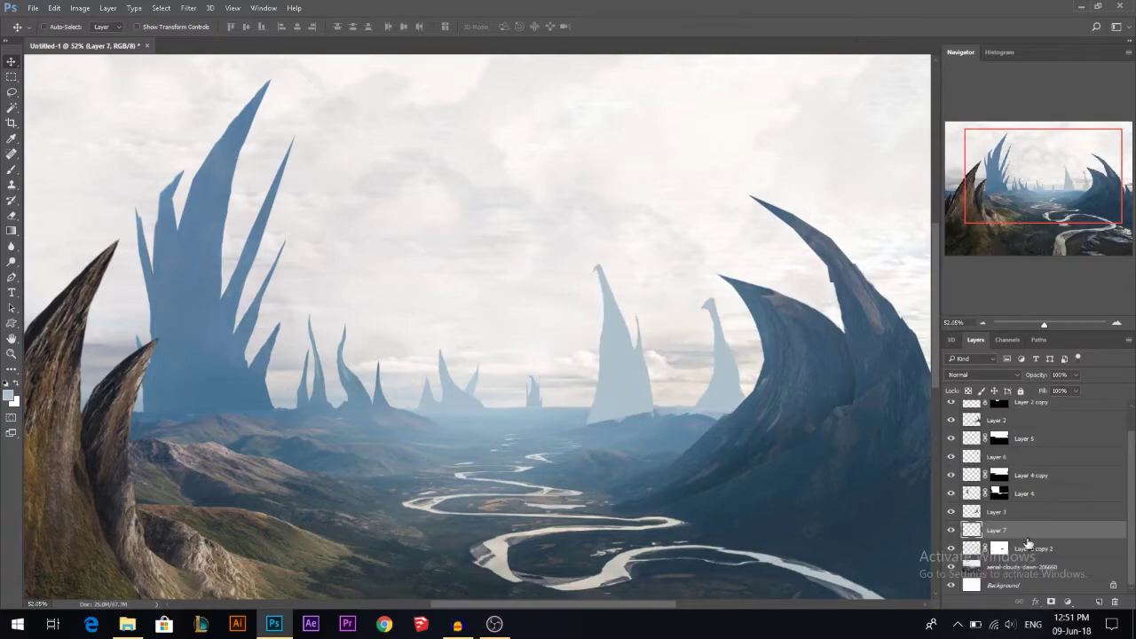
drag(1028, 543, 1021, 558)
drag(724, 382, 687, 374)
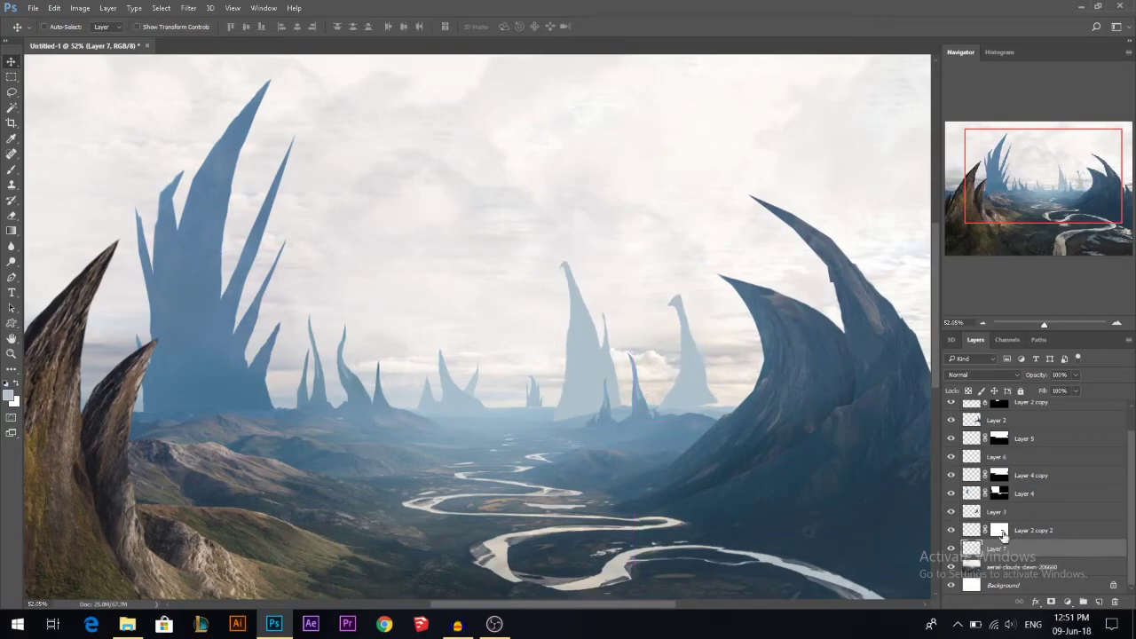
Select the sky down to the horizon on the aerial-clouds-dawn layer with the Magic Wand, including the area around the pale spires
click(737, 410)
key(w)
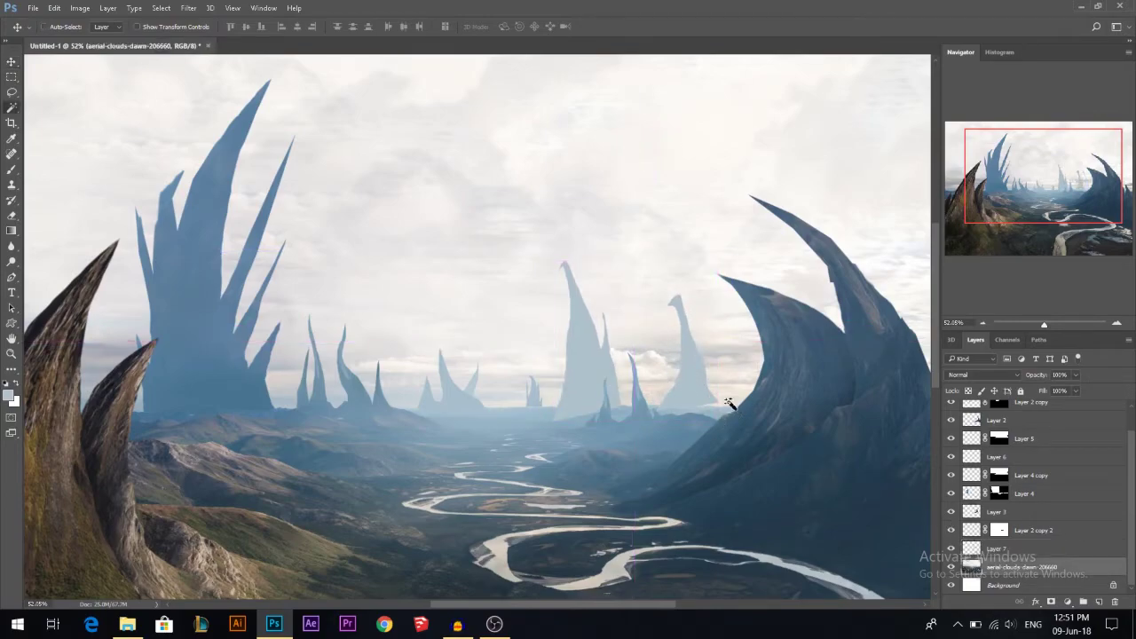
click(728, 405)
key(l)
mouse_move(546, 319)
mouse_down()
mouse_move(462, 390)
mouse_move(585, 402)
mouse_move(739, 387)
mouse_move(860, 393)
mouse_move(613, 241)
mouse_up()
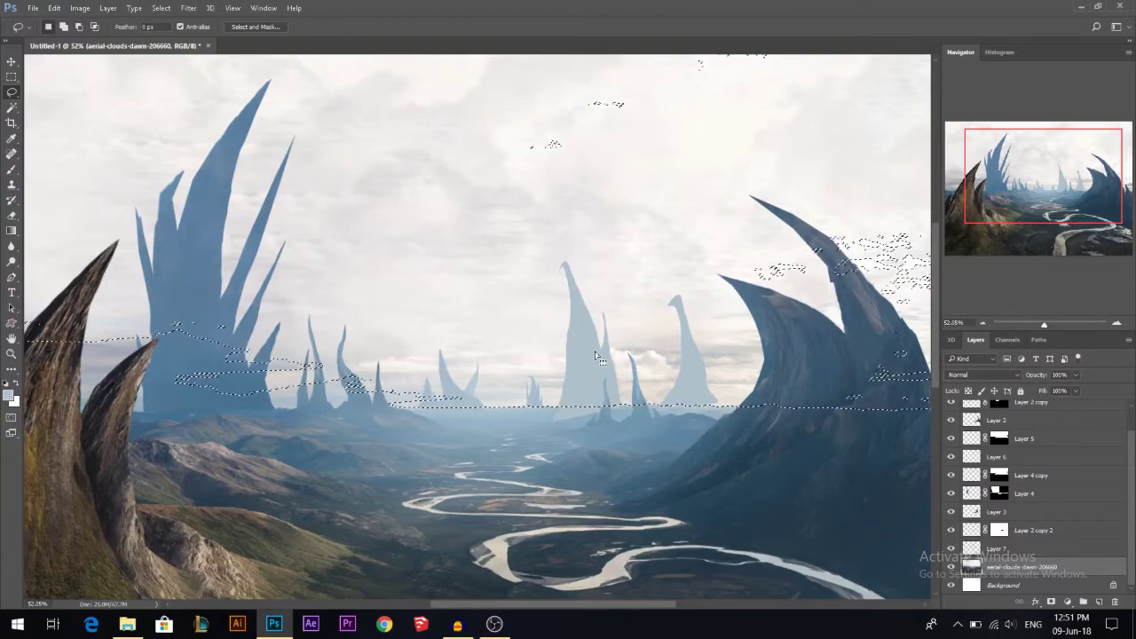
Mask Layer 7 with the sky selection and reposition its spires so their bases sit behind the horizon
key(v)
click(945, 551)
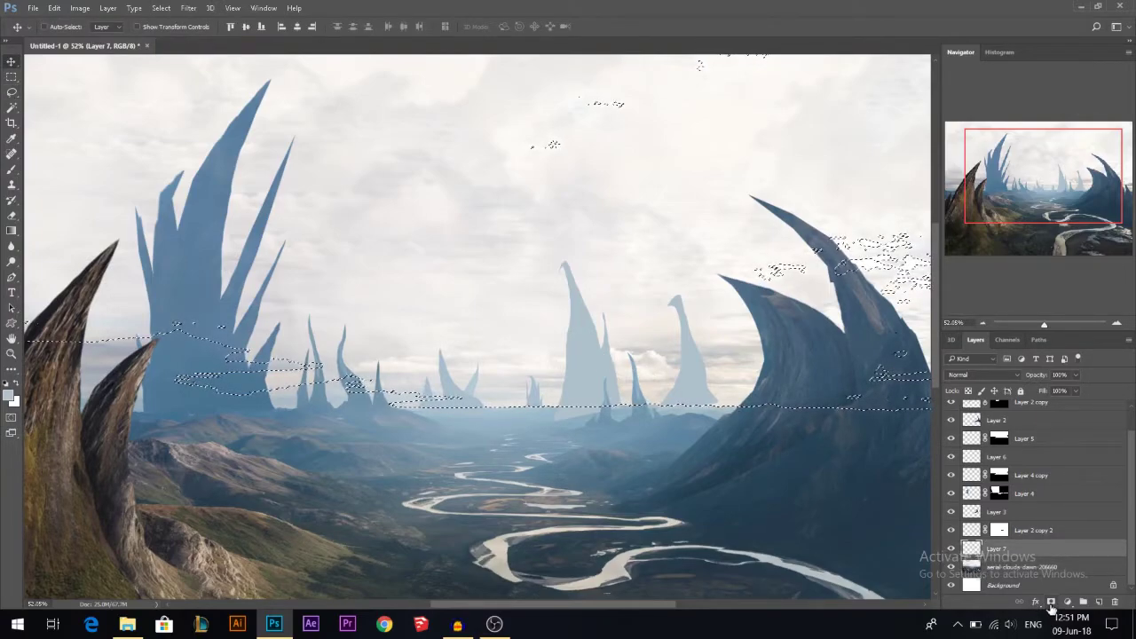
click(1051, 602)
click(973, 551)
mouse_move(680, 355)
mouse_down()
mouse_move(682, 332)
mouse_move(701, 354)
mouse_up()
scroll(696, 344, up, 5)
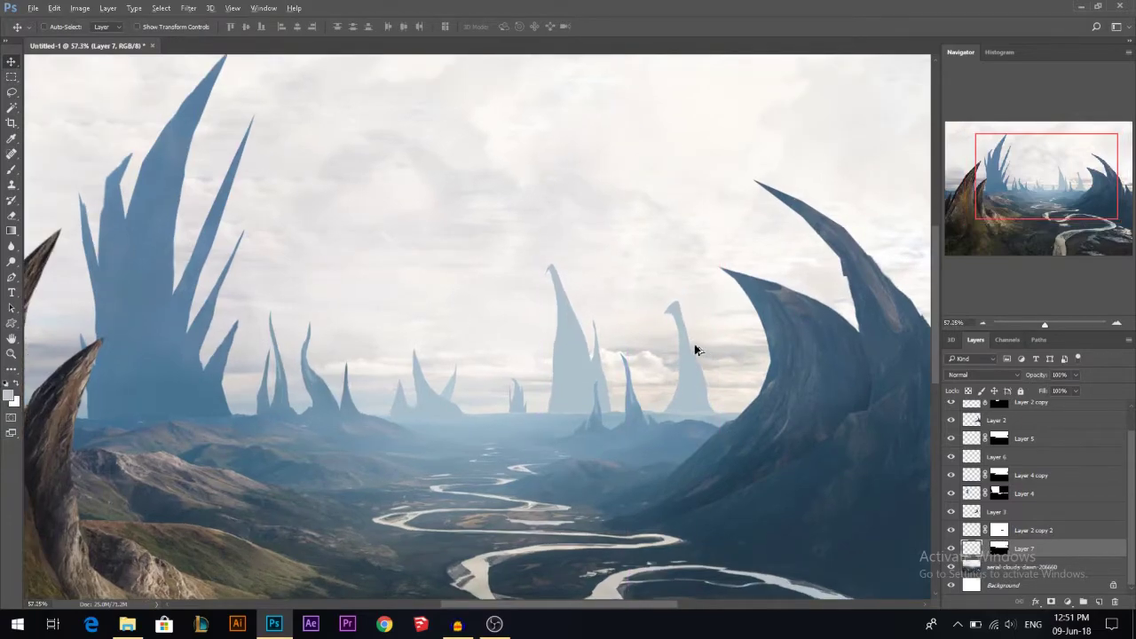
Lasso the bulge above the shorter spire's hooked tip, clear it on Layer 7's mask and deselect
click(13, 92)
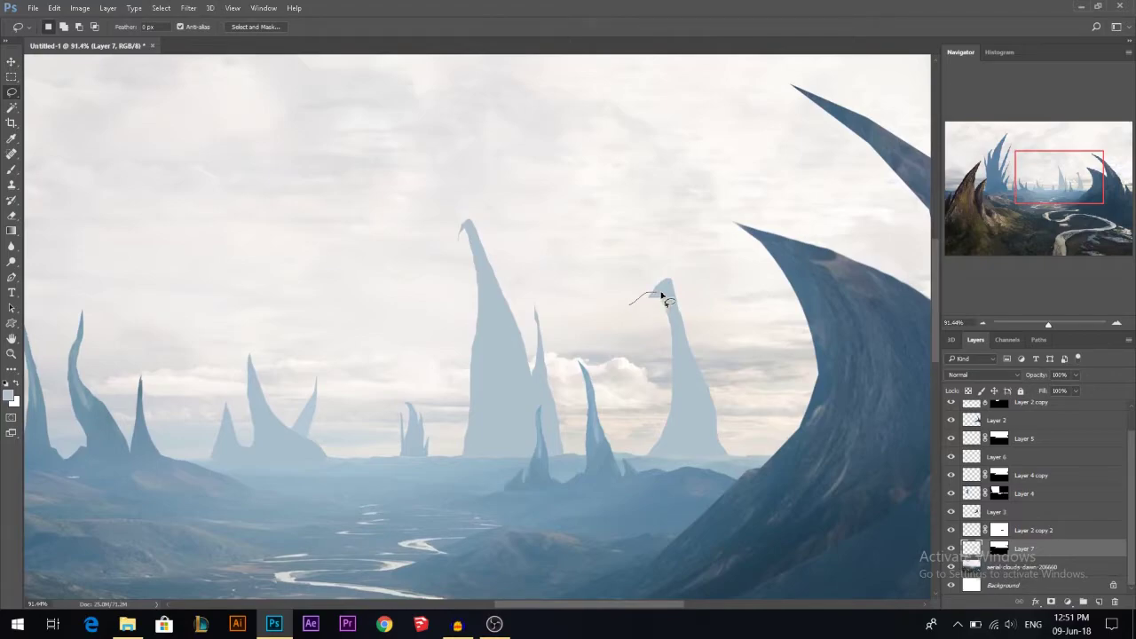
drag(668, 197, 631, 183)
click(1000, 549)
key(Delete)
key(ctrl+d)
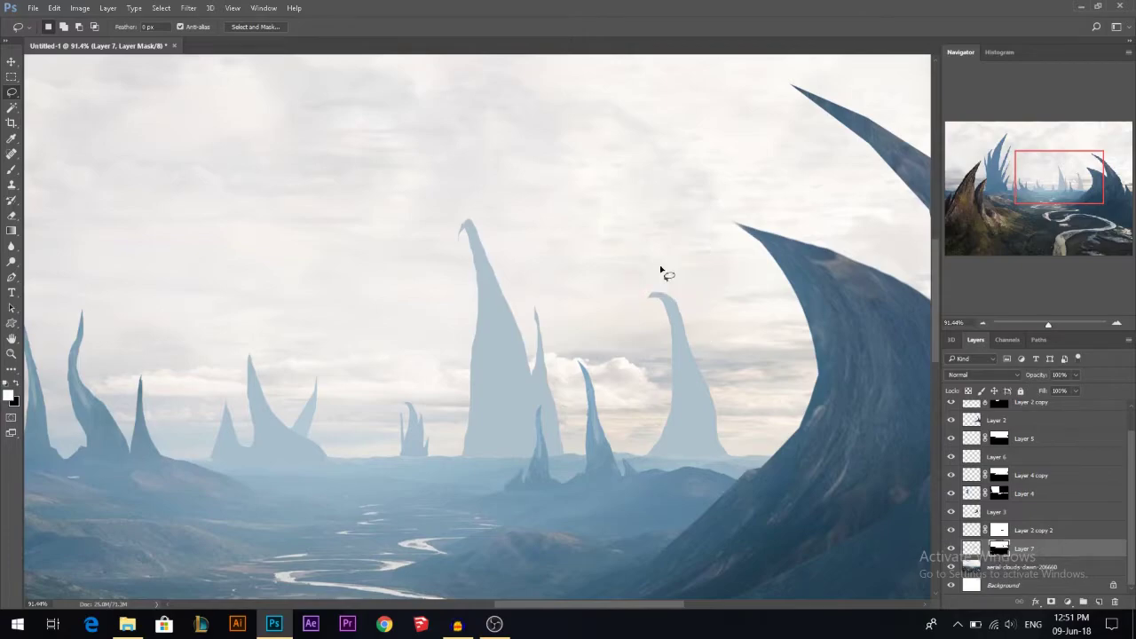
scroll(746, 317, down, 5)
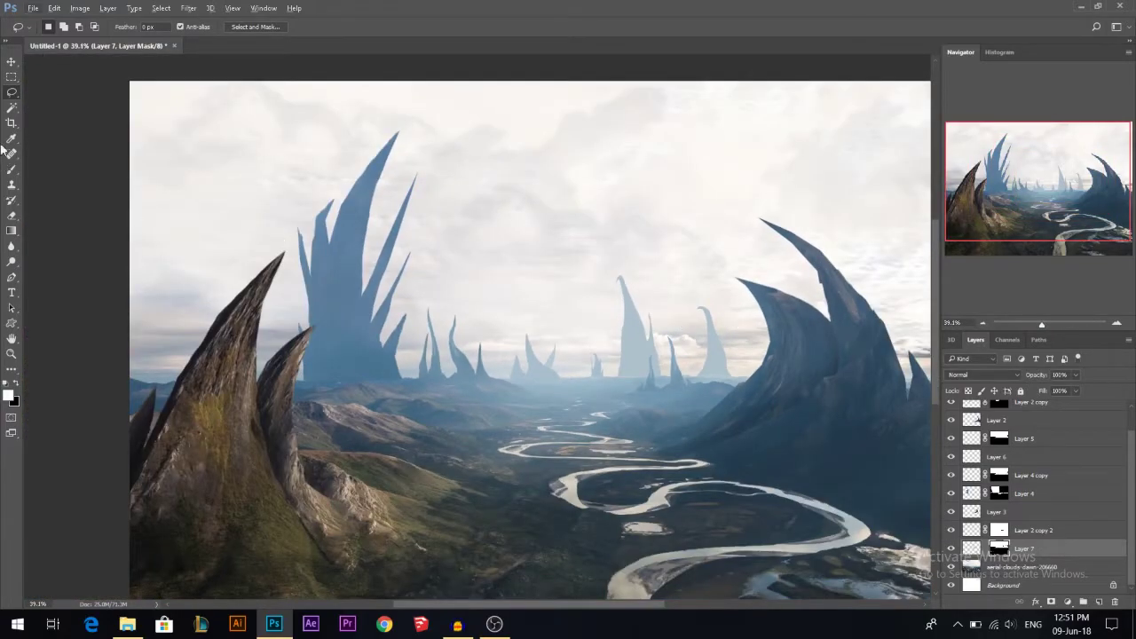
click(11, 61)
click(643, 339)
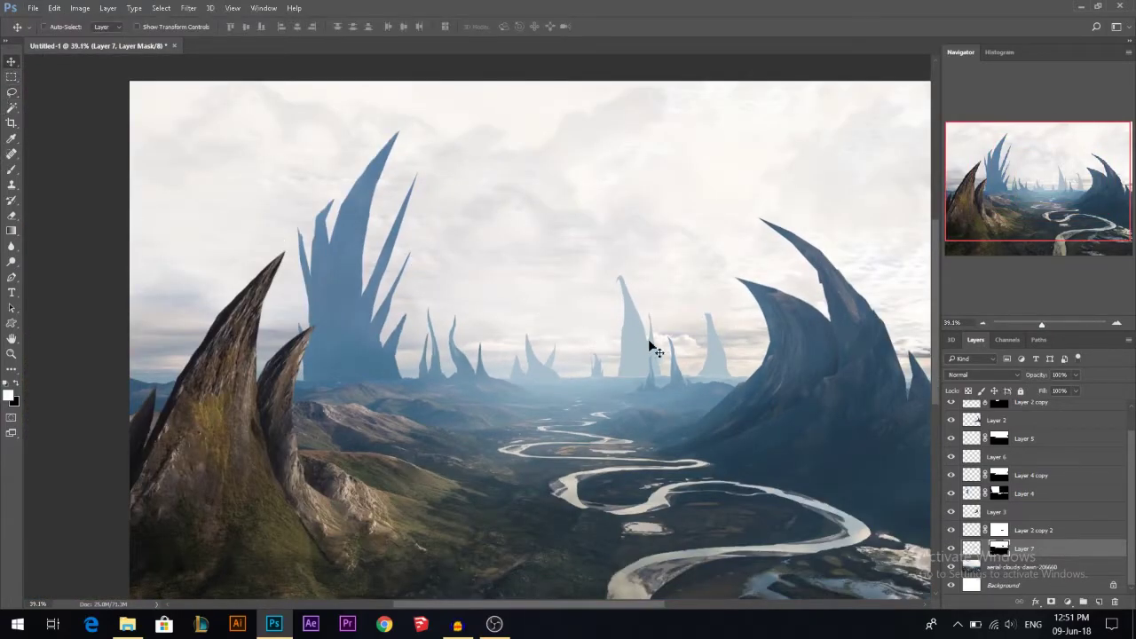
drag(886, 459, 817, 443)
click(983, 549)
key(ctrl+z)
scroll(702, 378, up, 1)
scroll(742, 377, down, 1)
Soften the bases of the two pale spires into the horizon by painting white on Layer 7's mask
scroll(742, 381, up, 12)
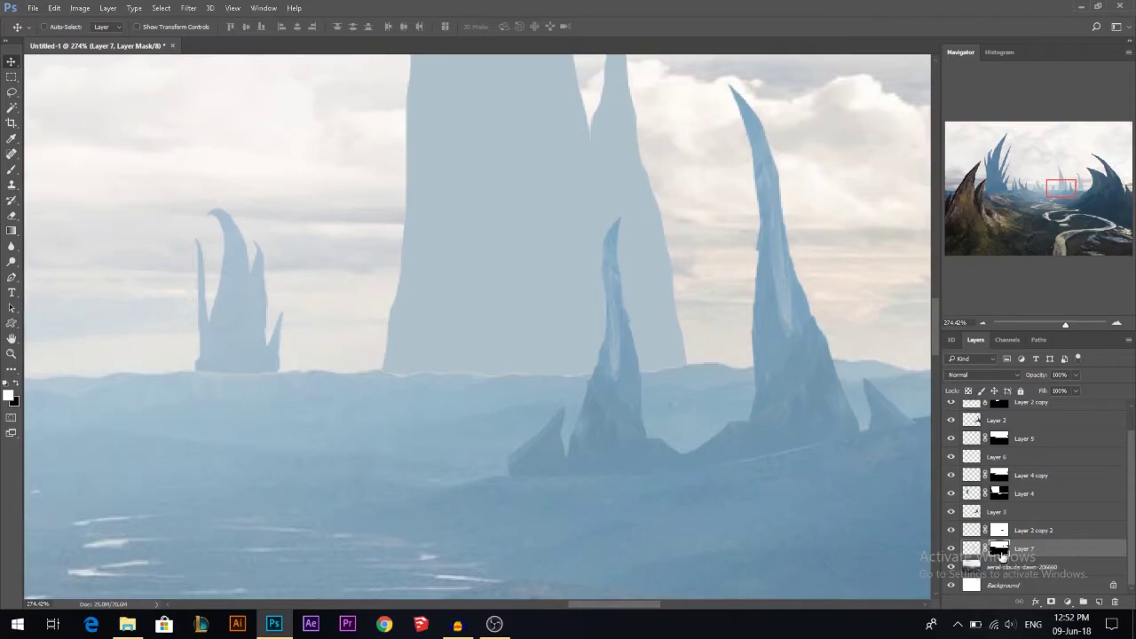
key(b)
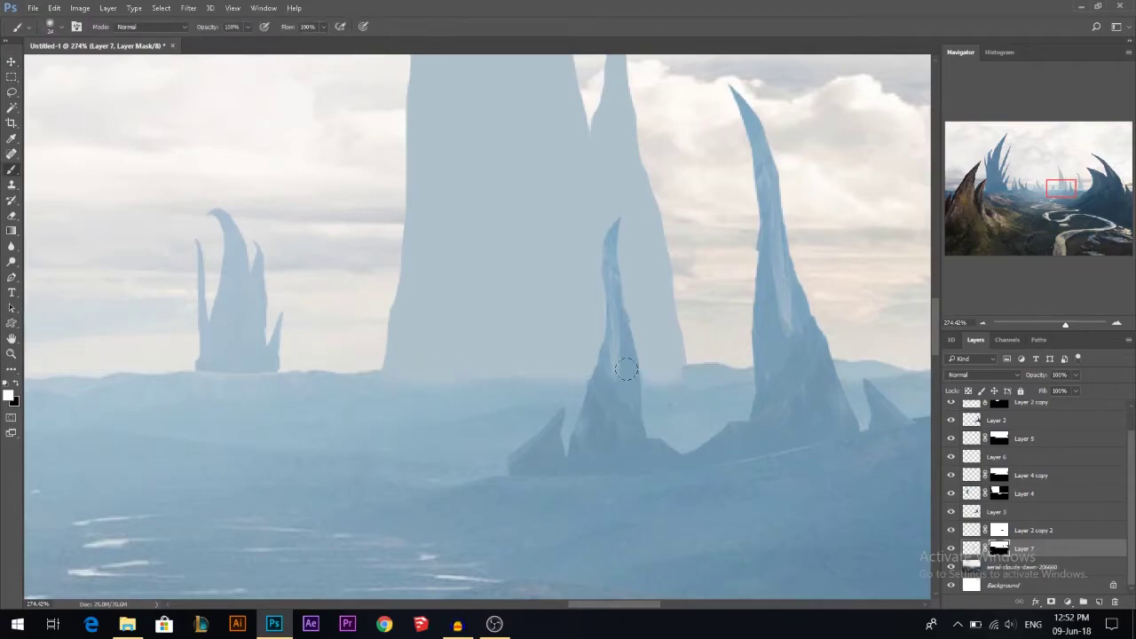
scroll(264, 393, down, 3)
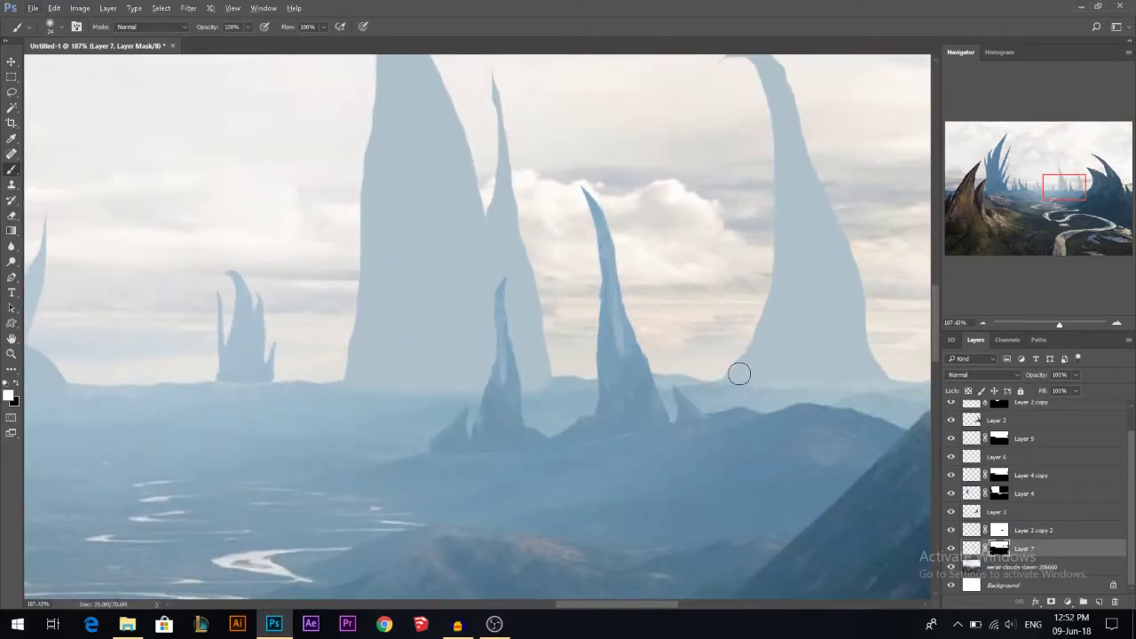
scroll(743, 373, down, 10)
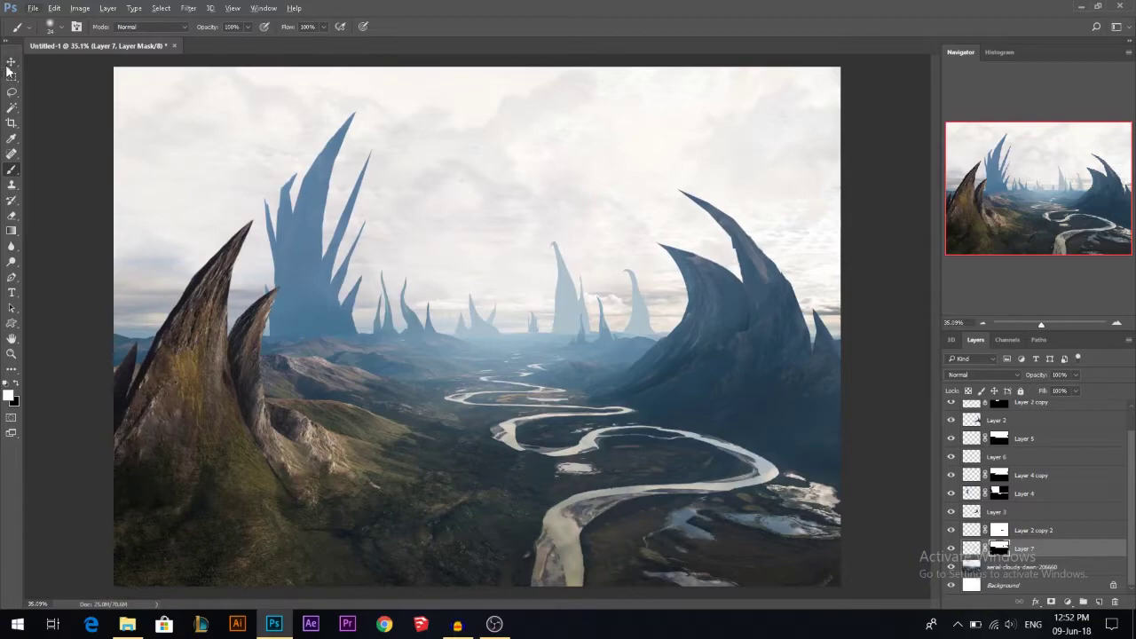
click(8, 64)
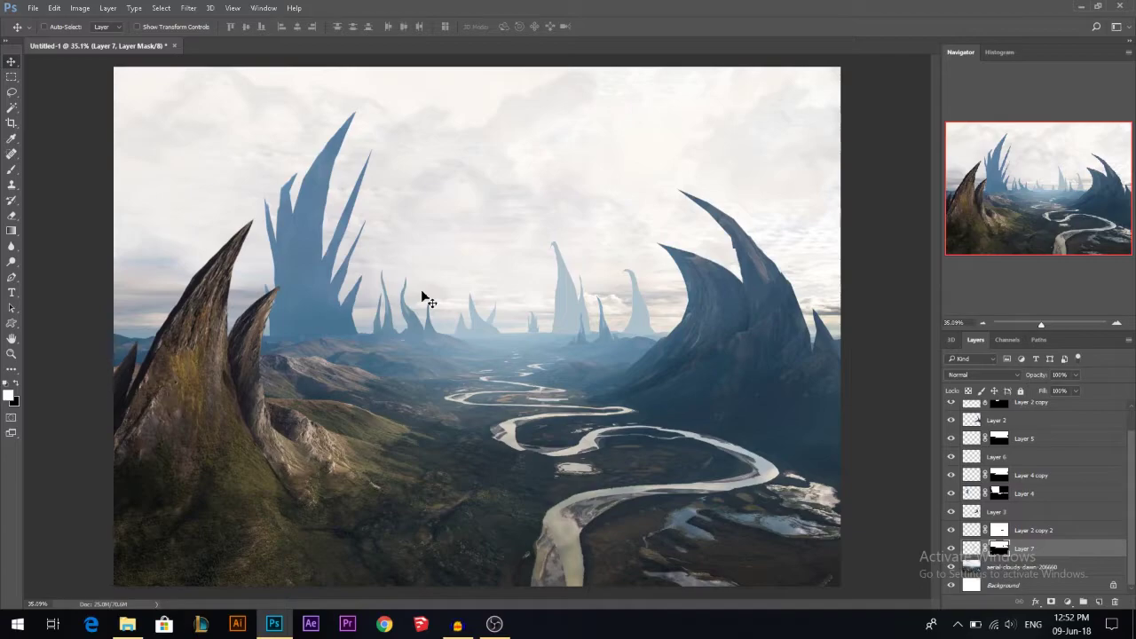
scroll(576, 281, down, 1)
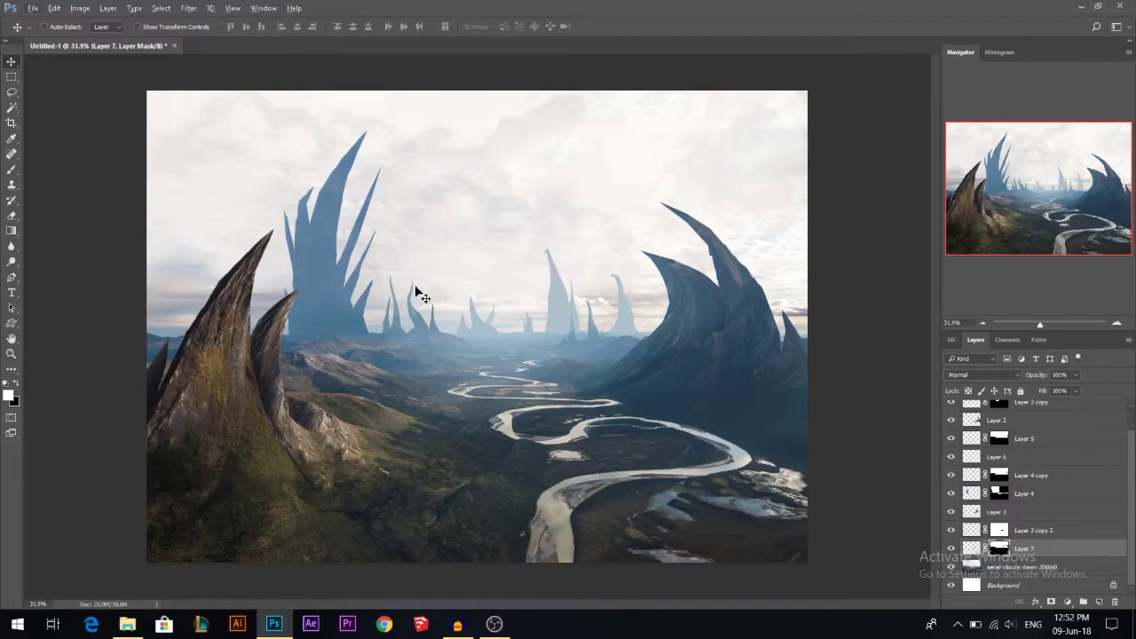
Duplicate Layer 5's small spires up into the open sky, flip the copy vertically and narrow it slightly
ctrl+click(476, 328)
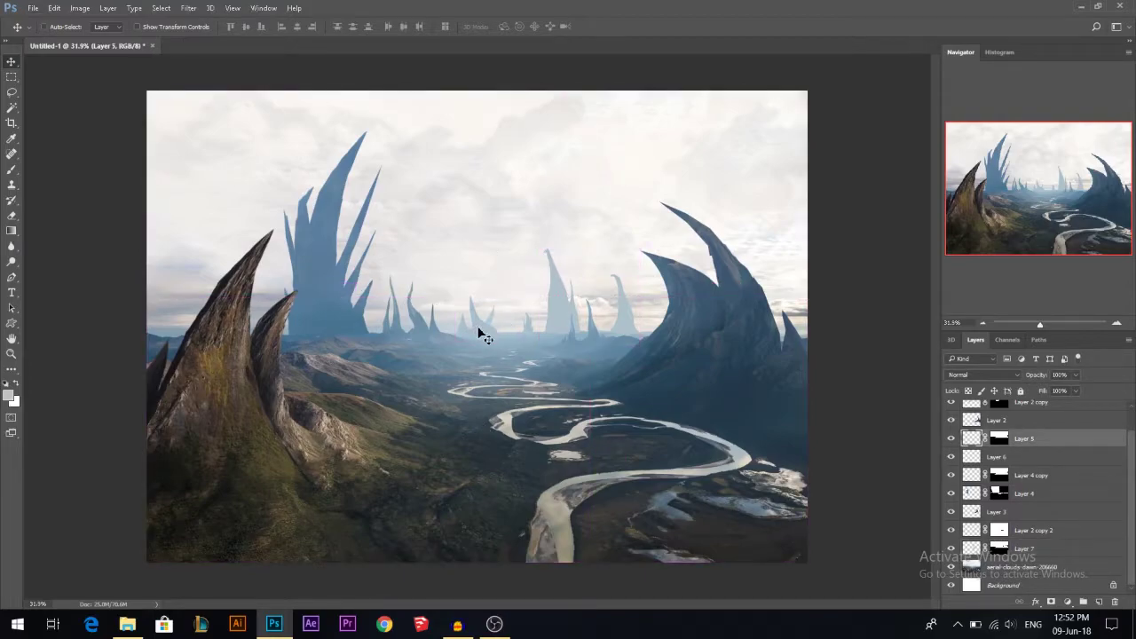
drag(476, 328, 570, 270)
key(ctrl+t)
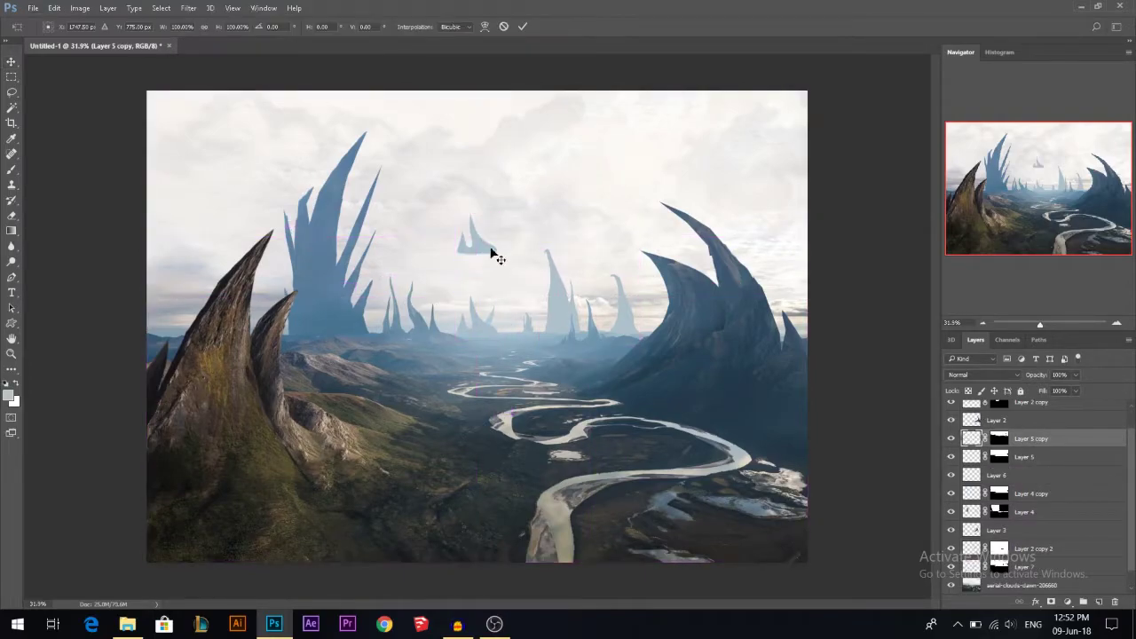
right_click(490, 249)
click(553, 454)
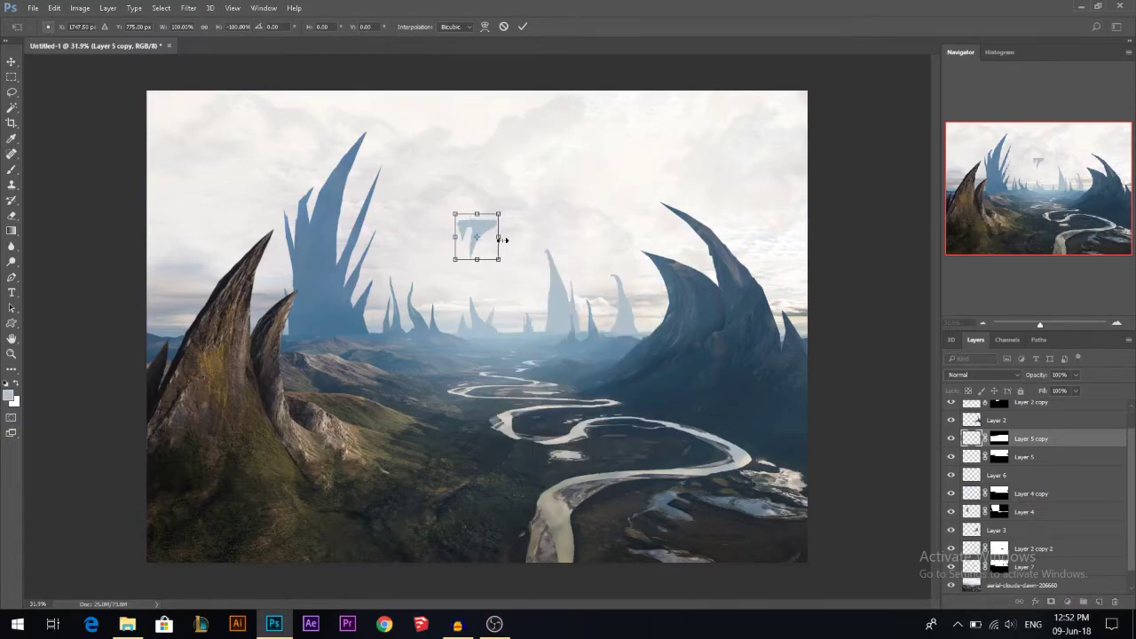
drag(499, 239, 491, 239)
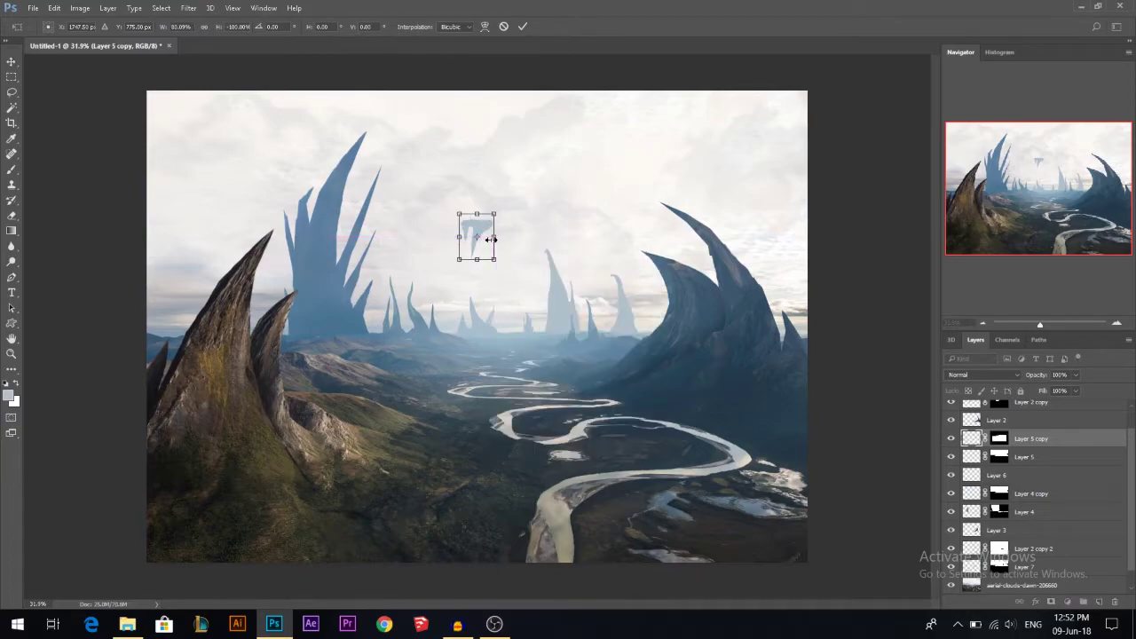
key(Return)
Lasso the uneven, blurry upper edge of the inverted spires, delete it and deselect
scroll(532, 254, up, 5)
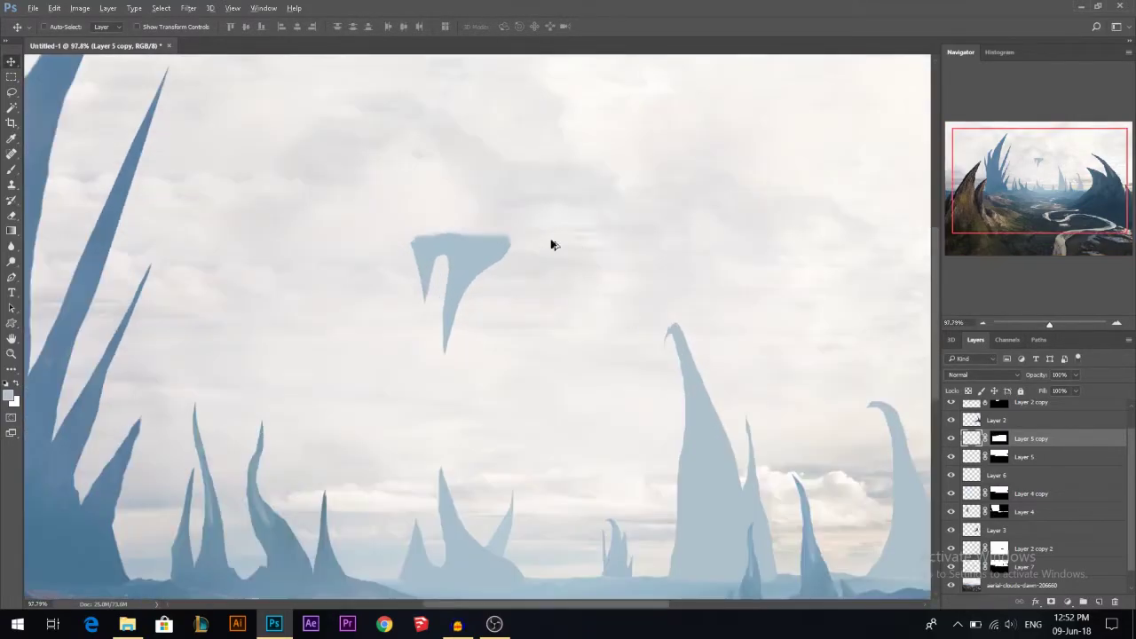
click(13, 92)
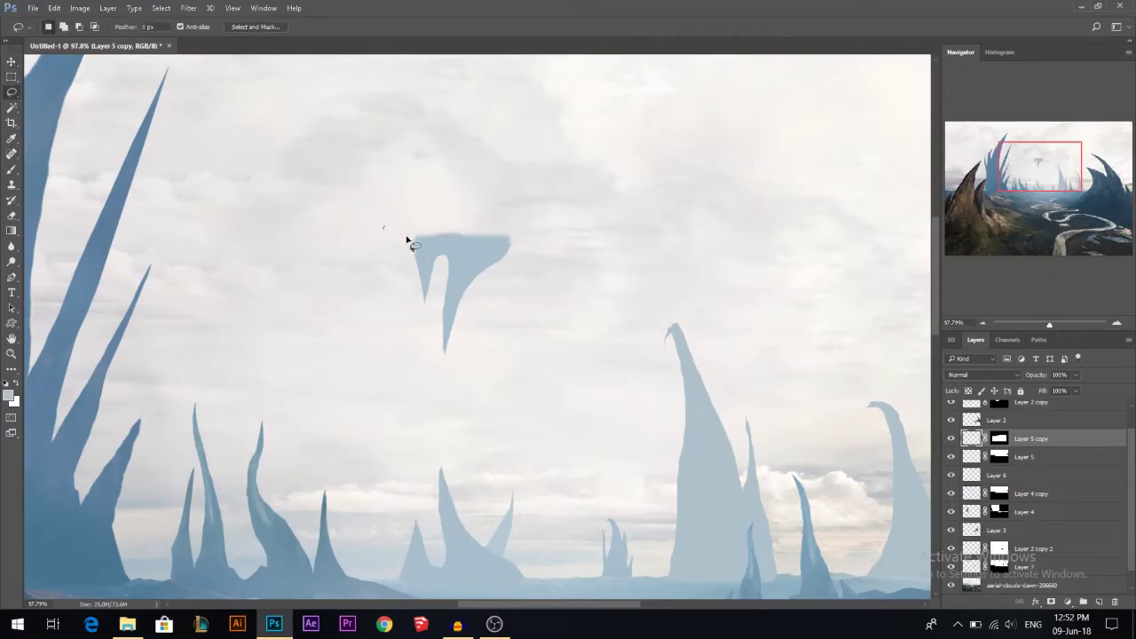
drag(513, 247, 312, 213)
key(Delete)
key(ctrl+d)
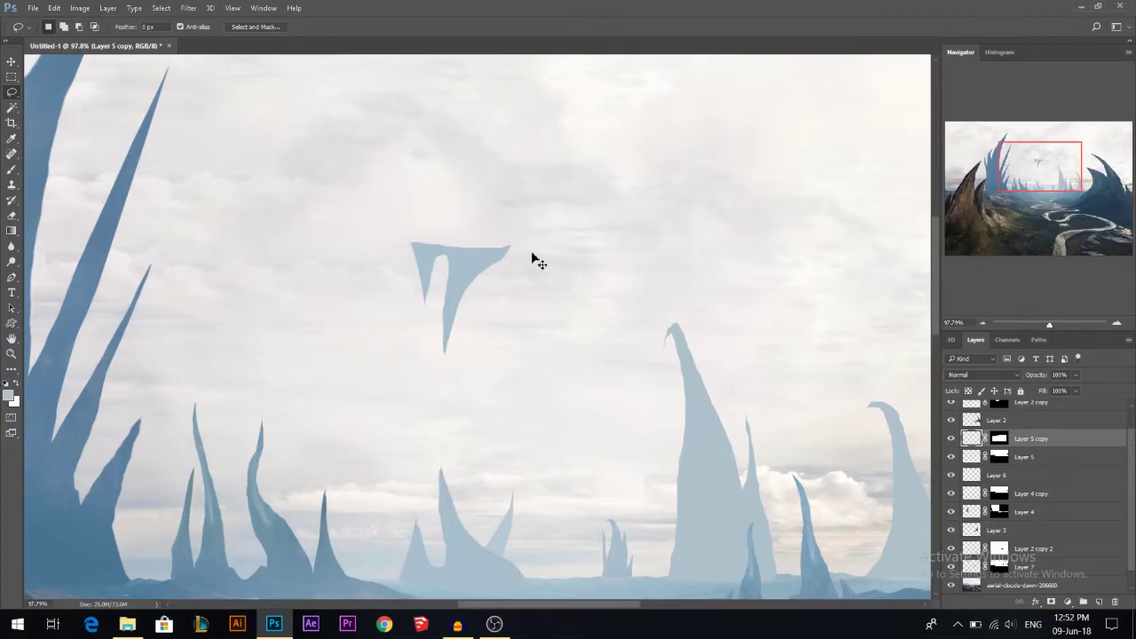
Lasso a flat oval along the floating rock's upper edge and fill it with pale blue on a new layer above Layer 5
scroll(505, 221, up, 3)
mouse_move(283, 280)
mouse_down()
mouse_move(421, 264)
mouse_move(492, 273)
mouse_move(514, 291)
mouse_move(488, 296)
mouse_up()
drag(421, 306, 284, 282)
click(1026, 458)
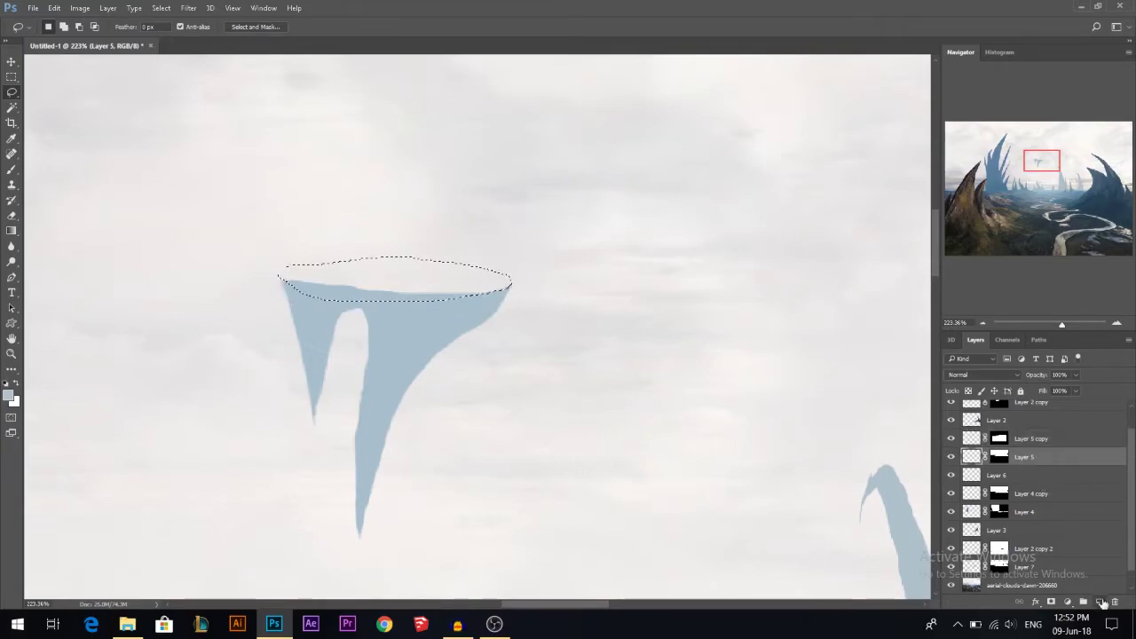
click(1100, 602)
key(b)
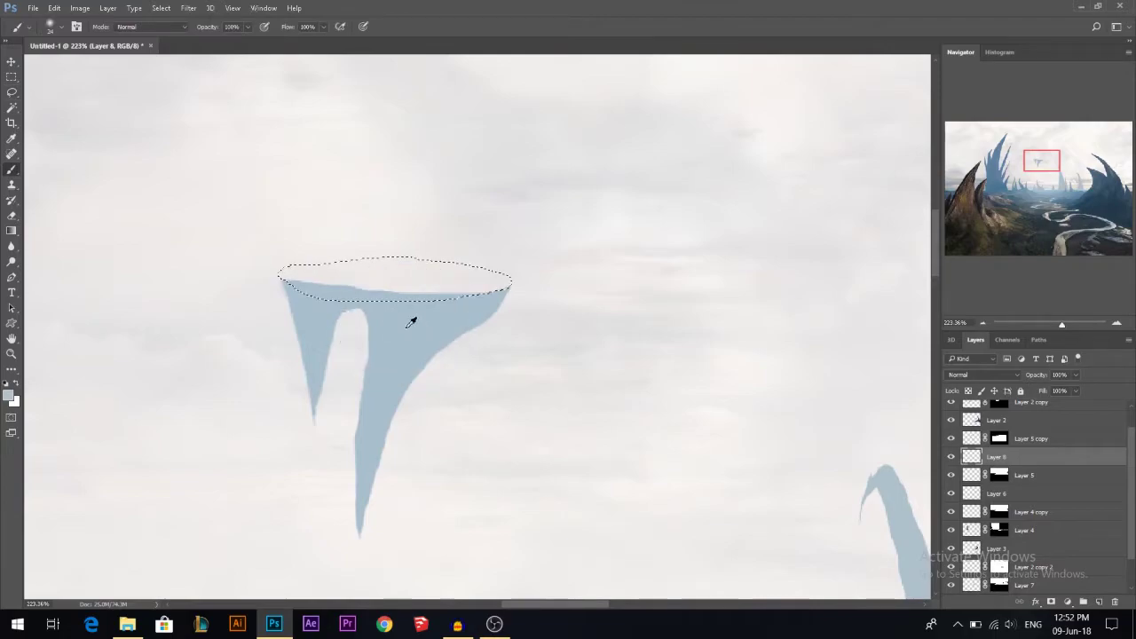
key(alt+BackSpace)
key(ctrl+d)
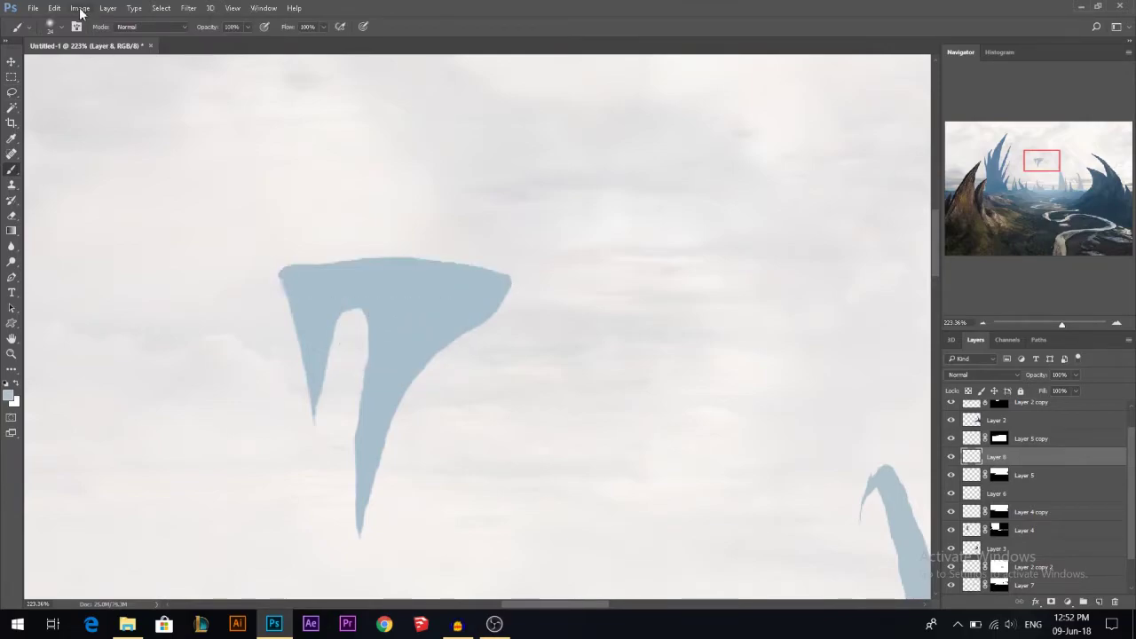
Brighten the oval surface on Layer 8 with a Brightness/Contrast adjustment, setting brightness to 21
click(80, 8)
mouse_move(101, 43)
click(272, 44)
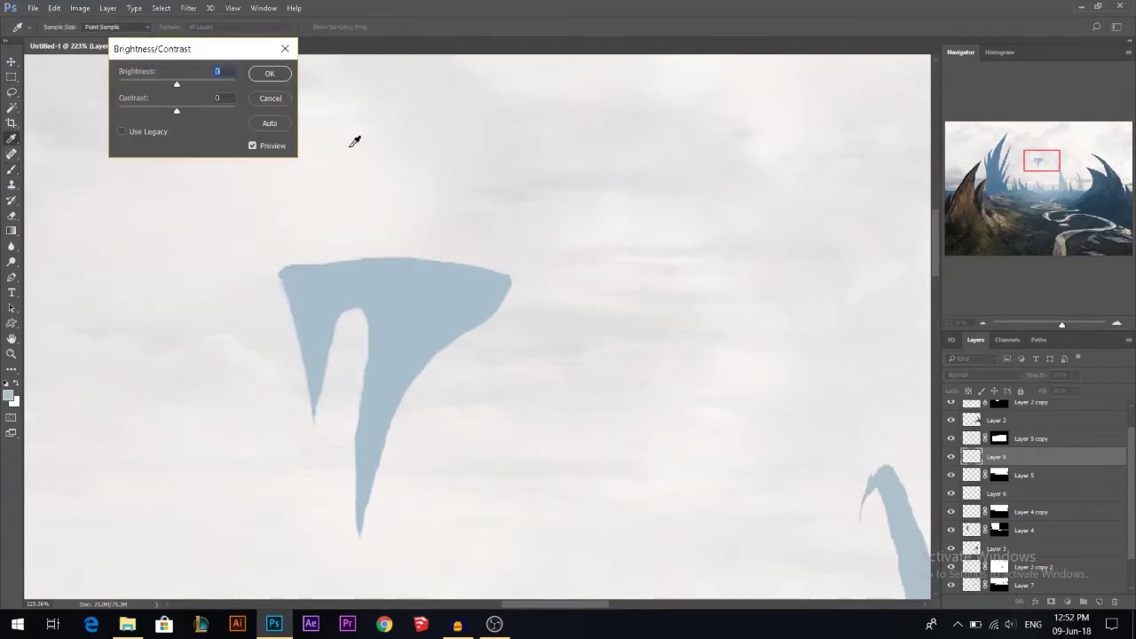
drag(167, 85, 187, 81)
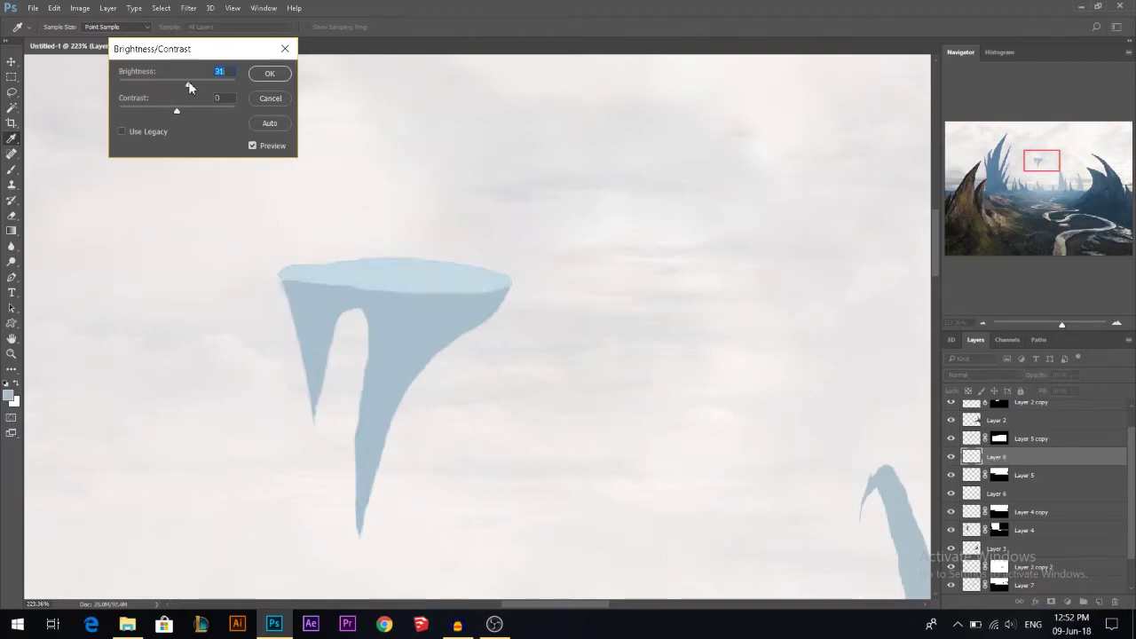
click(269, 75)
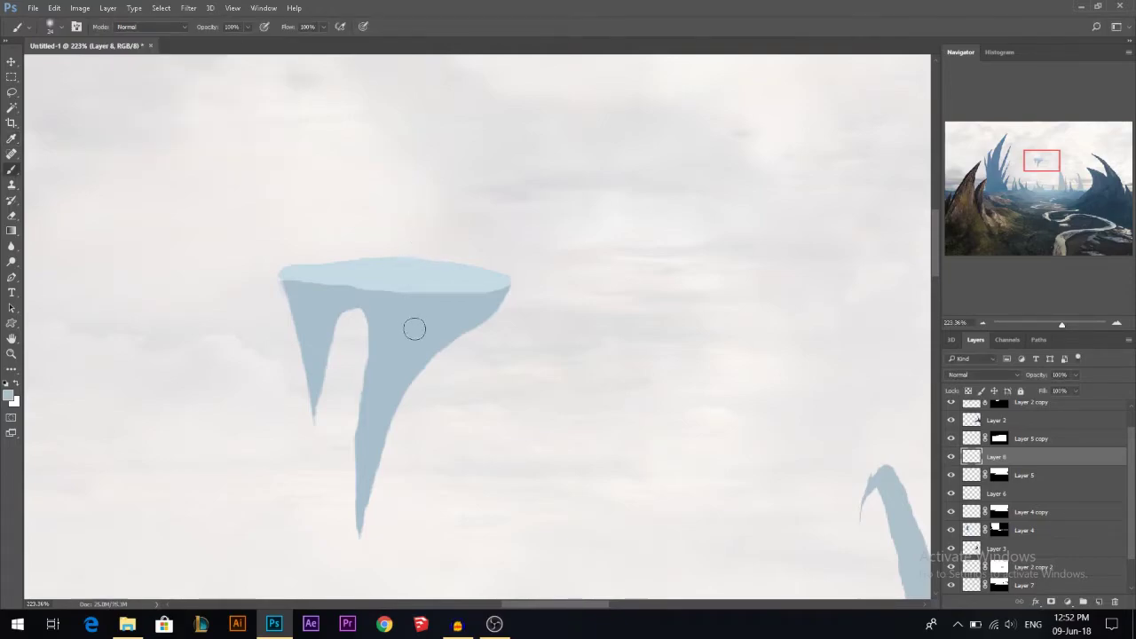
Try to merge Layer 8 with Layer 5 and transform the merged layer
ctrl+click(1026, 479)
key(ctrl+e)
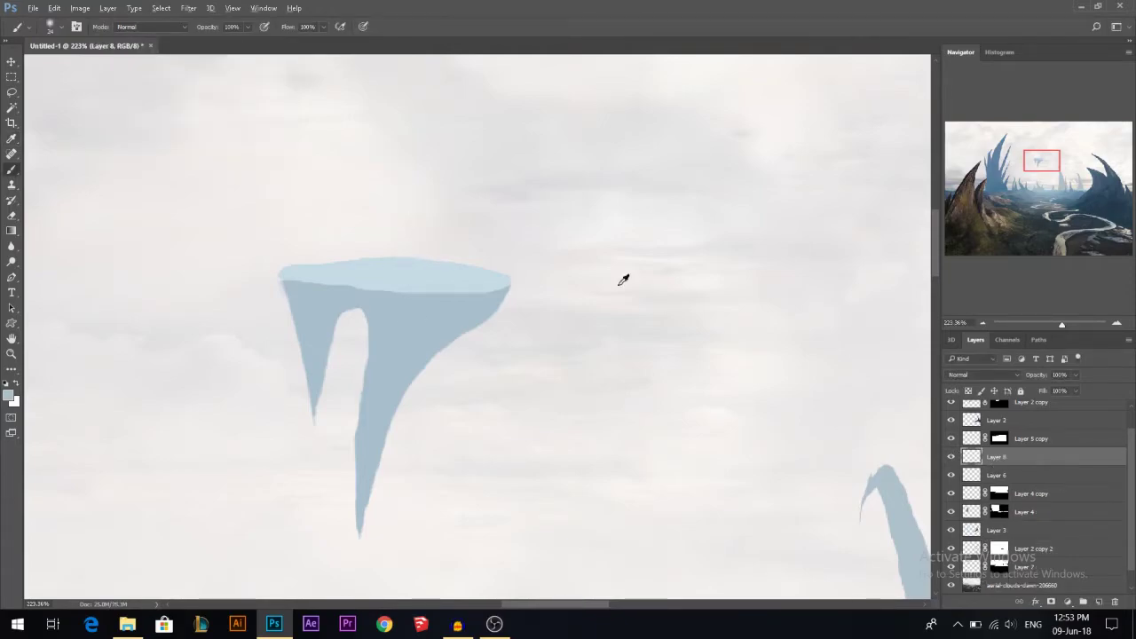
scroll(621, 275, down, 10)
scroll(555, 226, down, 3)
click(11, 61)
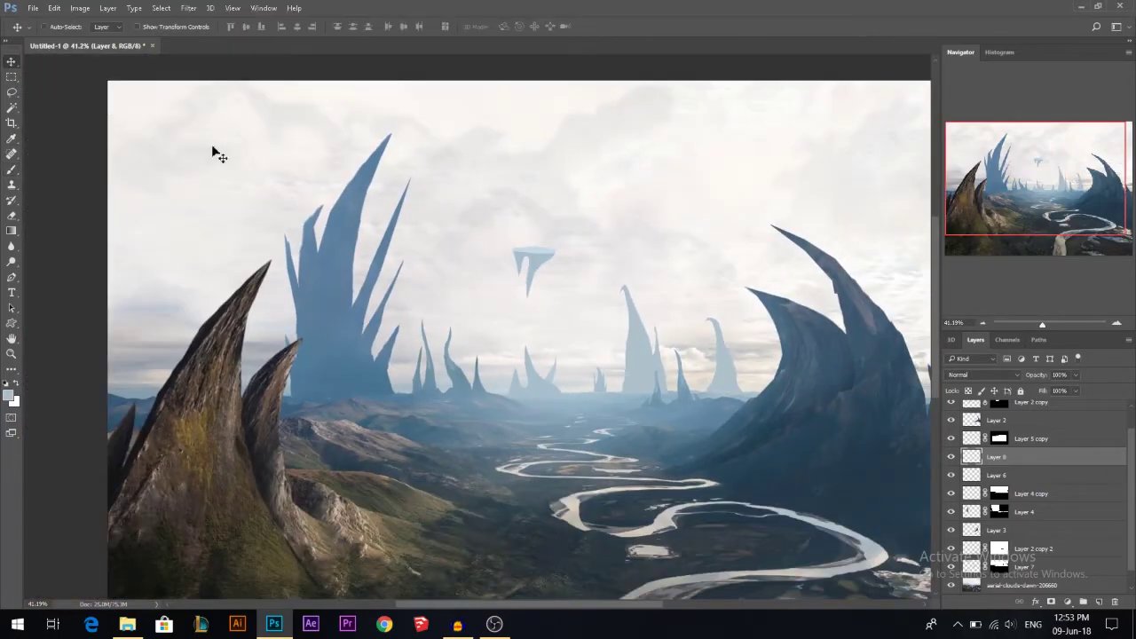
key(ctrl+t)
drag(649, 218, 636, 196)
key(Return)
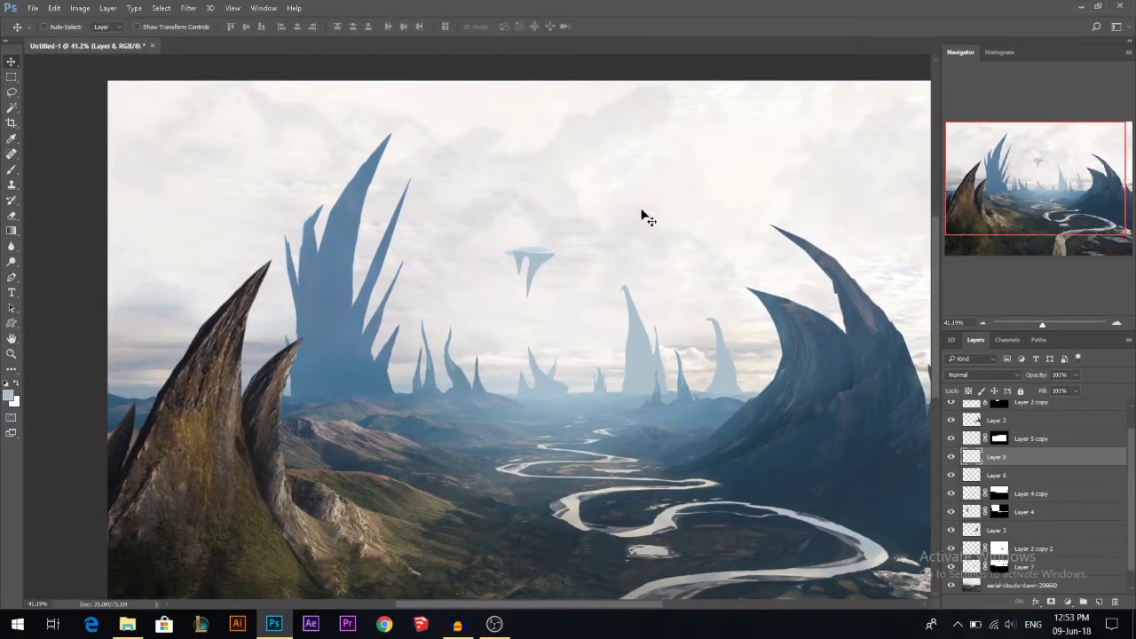
Merge Layer 8 with Layer 5 copy, then lower the floating rock in the sky, narrowing and rotating it slightly
ctrl+click(1041, 441)
key(ctrl+e)
drag(621, 260, 600, 320)
key(ctrl+t)
drag(574, 254, 534, 289)
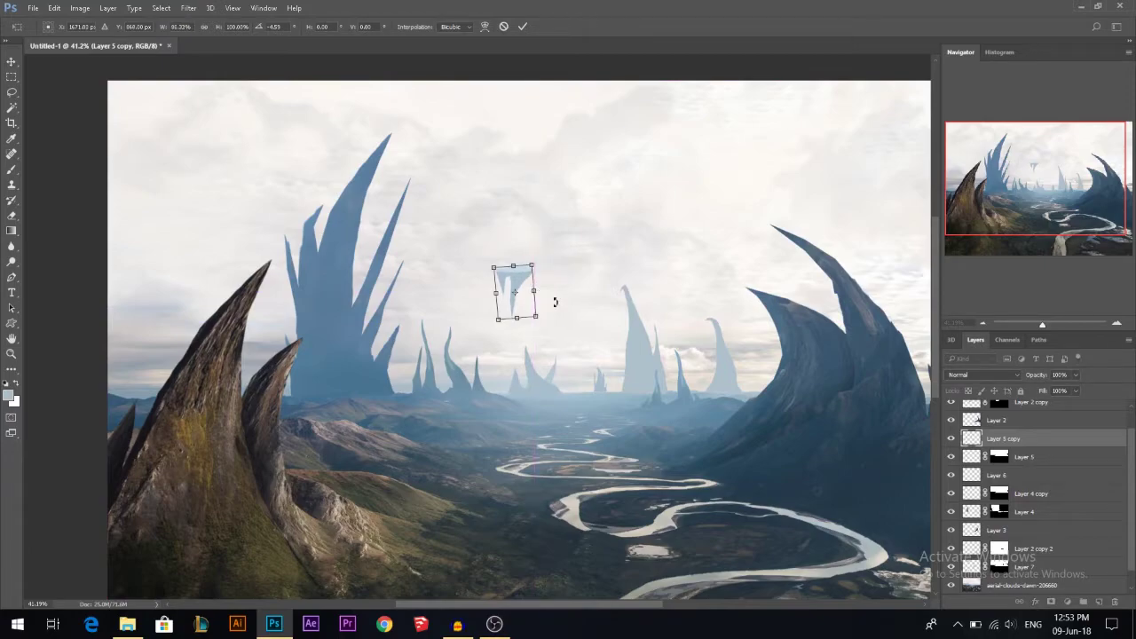
key(Return)
Lasso the upper part of the gap between the floating rock's two spikes, paint it in with the rock's blue and deselect
scroll(554, 299, up, 8)
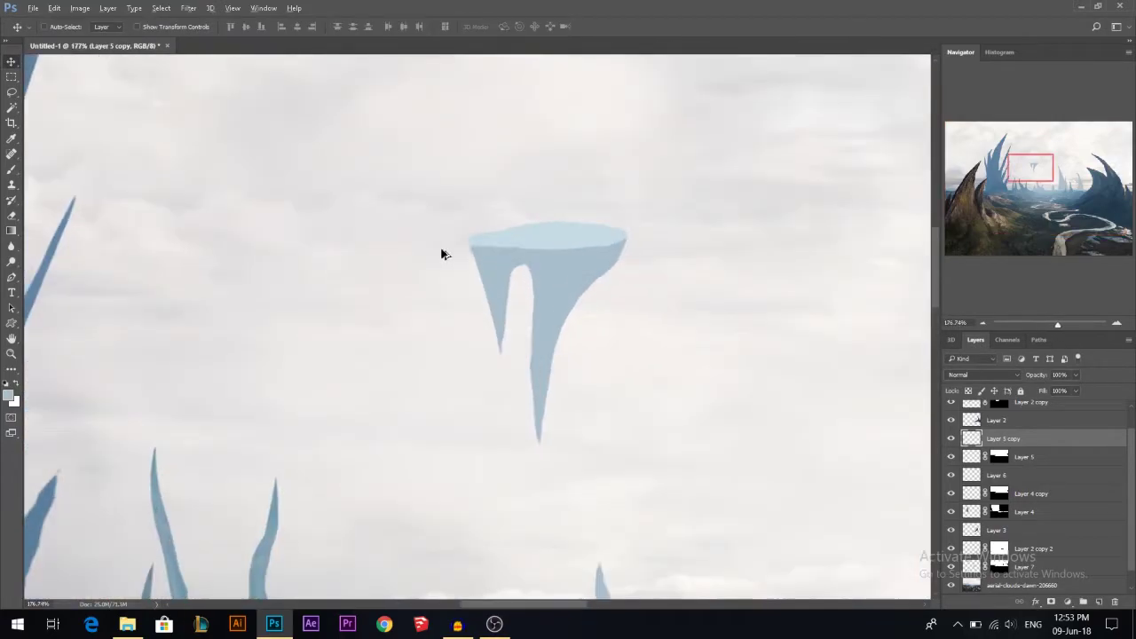
key(l)
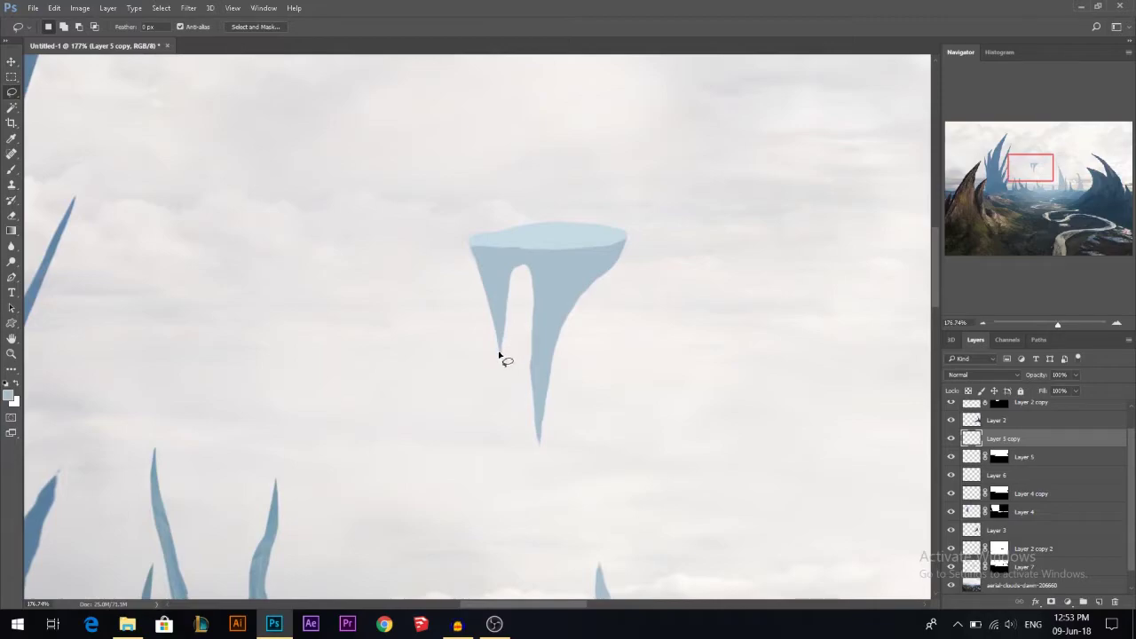
drag(503, 358, 506, 324)
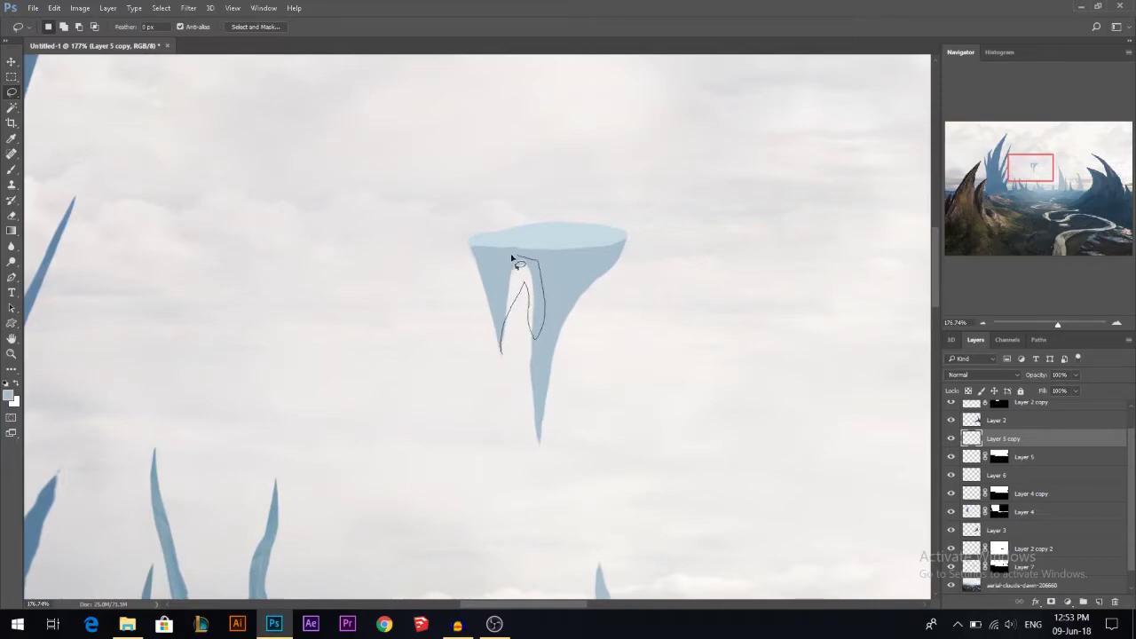
drag(495, 271, 497, 265)
key(b)
alt+right_click(545, 274)
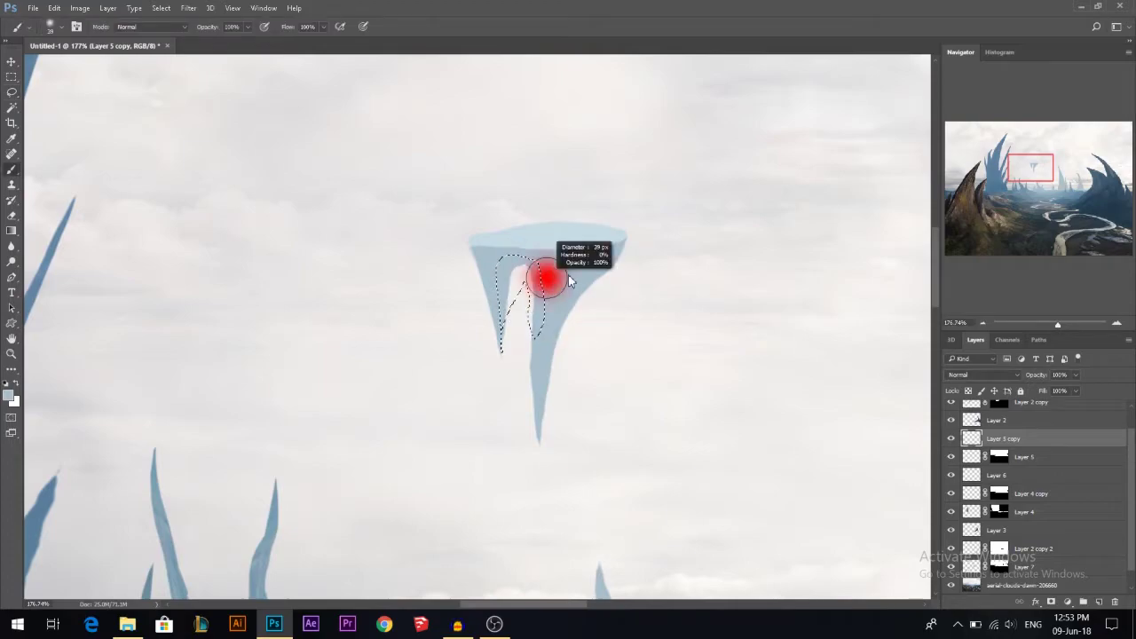
mouse_move(536, 322)
mouse_down()
mouse_move(512, 275)
mouse_move(522, 355)
mouse_up()
key(ctrl+d)
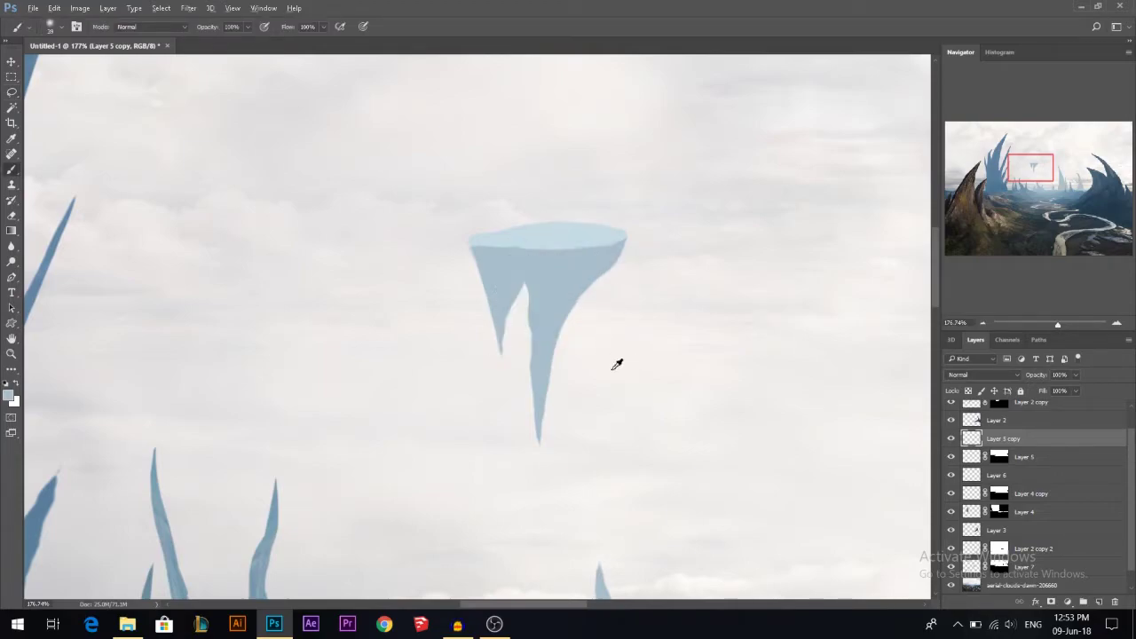
Darken the crease between the two spikes and the rock's outer edges with the Burn tool at 20% midtones exposure
scroll(615, 364, down, 5)
scroll(409, 320, down, 2)
click(13, 262)
scroll(439, 320, up, 5)
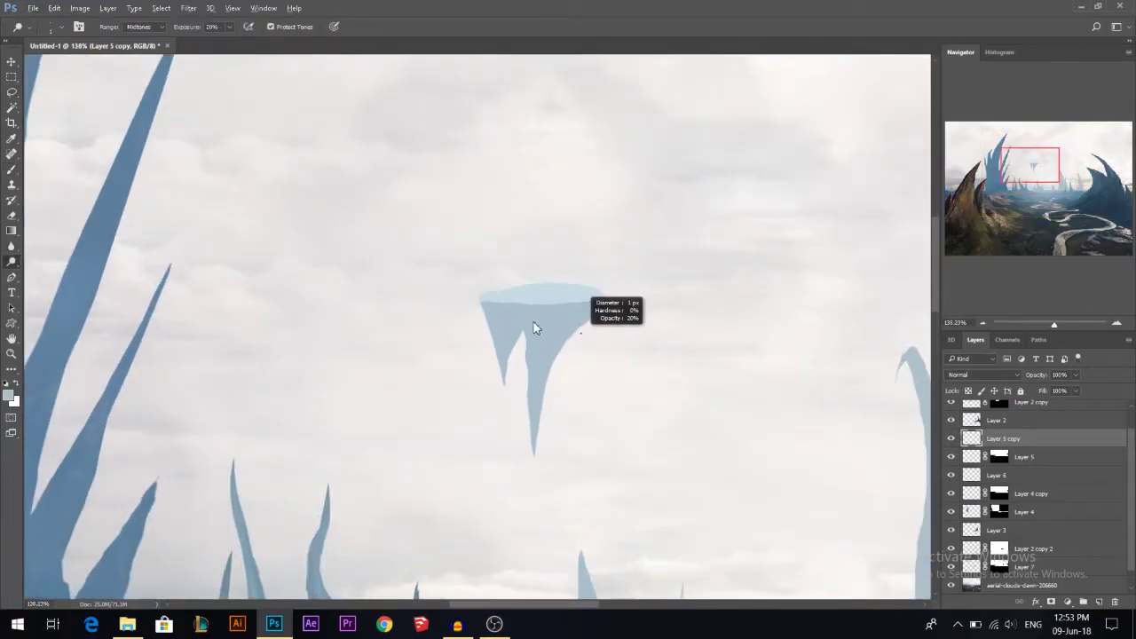
scroll(534, 328, up, 2)
drag(512, 304, 513, 353)
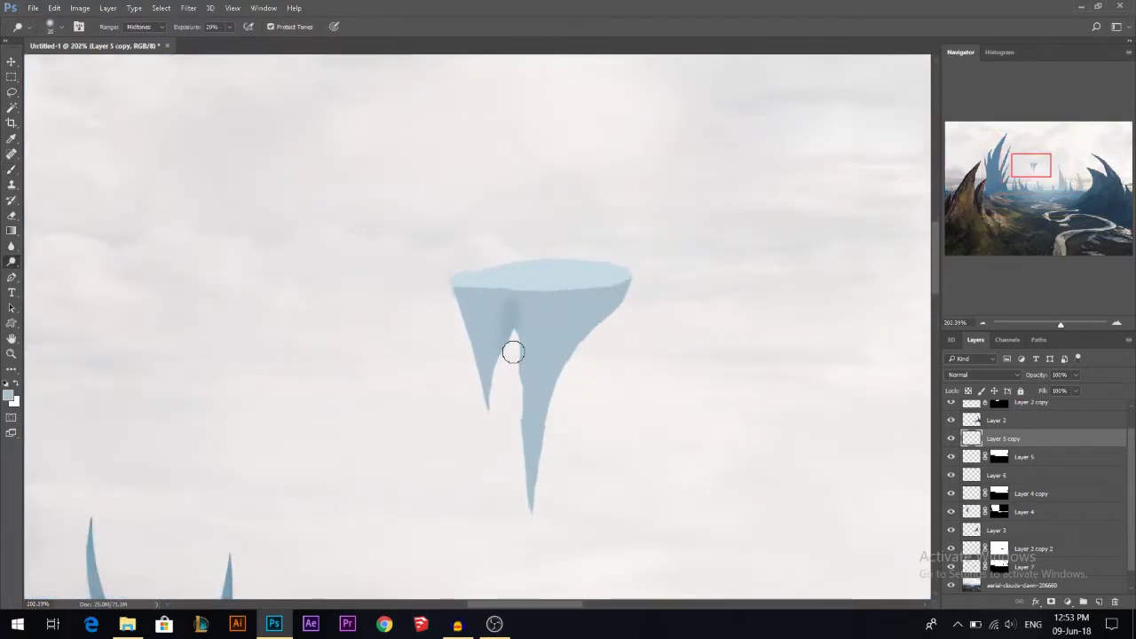
drag(516, 302, 512, 347)
alt+right_click(578, 391)
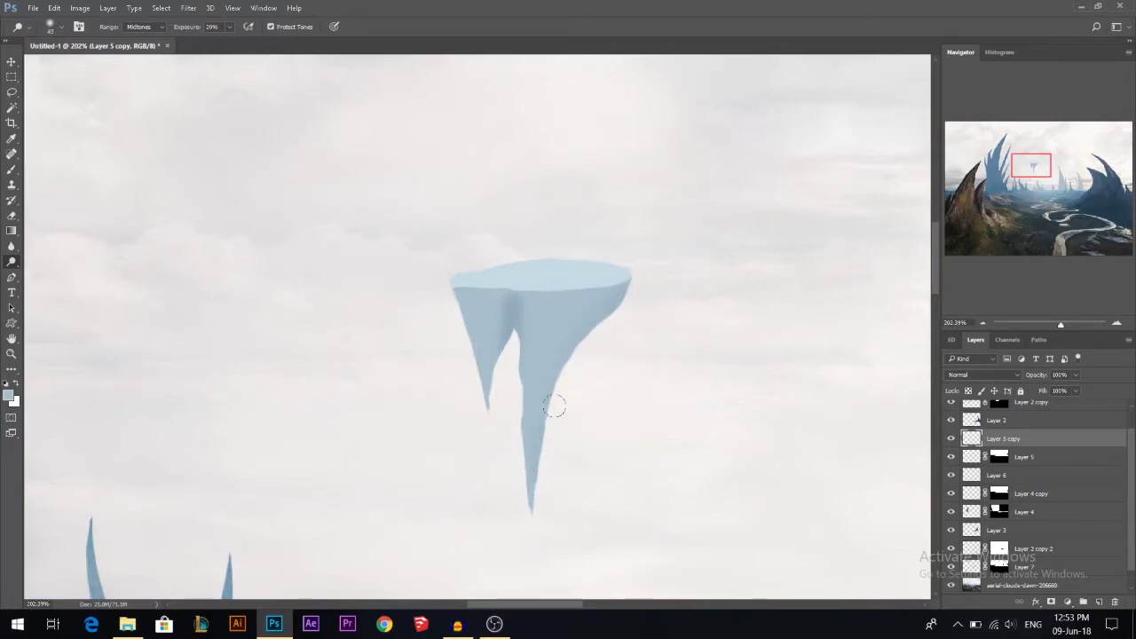
alt+right_click(507, 347)
mouse_move(527, 333)
mouse_down()
mouse_move(523, 343)
mouse_move(525, 302)
mouse_move(519, 361)
mouse_up()
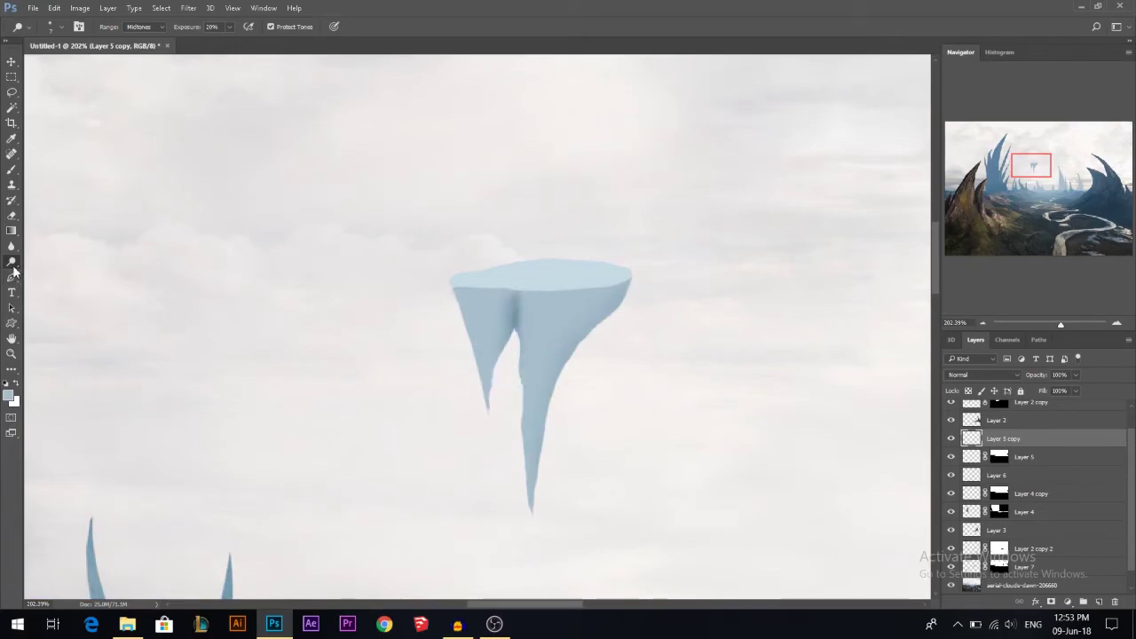
Shade the floating rock's smaller spike with a soft 27 px toning brush, stroking along its outer edge and down its middle
click(12, 262)
alt+right_click(282, 332)
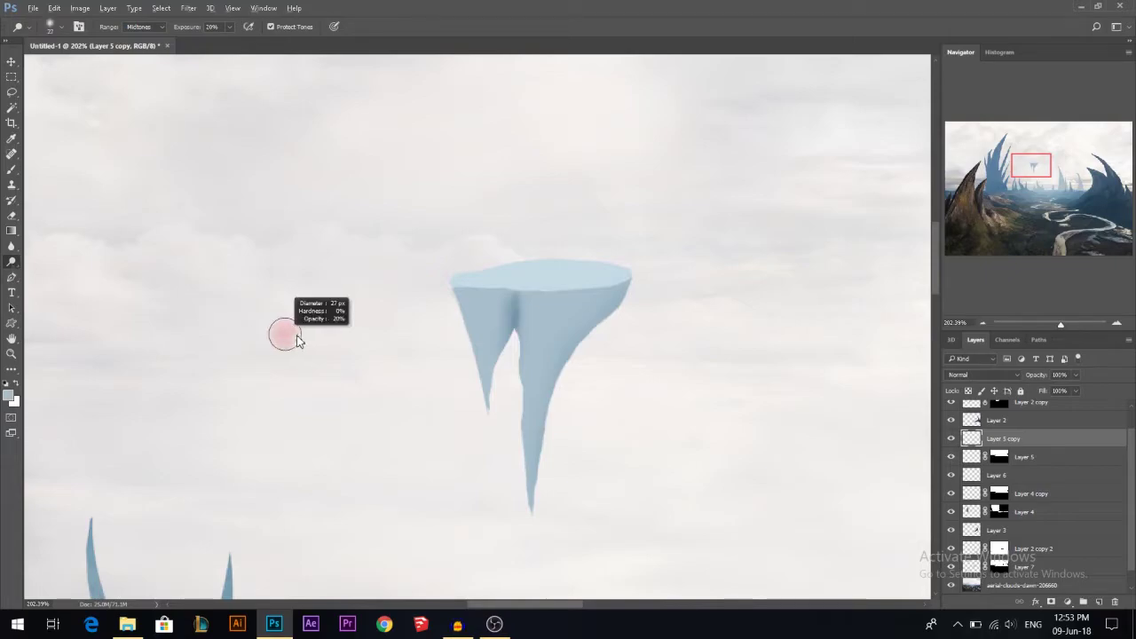
mouse_move(460, 364)
mouse_down()
mouse_move(447, 296)
mouse_move(470, 420)
mouse_move(460, 311)
mouse_move(480, 399)
mouse_move(458, 300)
mouse_up()
mouse_move(459, 408)
mouse_down()
mouse_move(512, 364)
mouse_move(507, 524)
mouse_move(455, 357)
mouse_up()
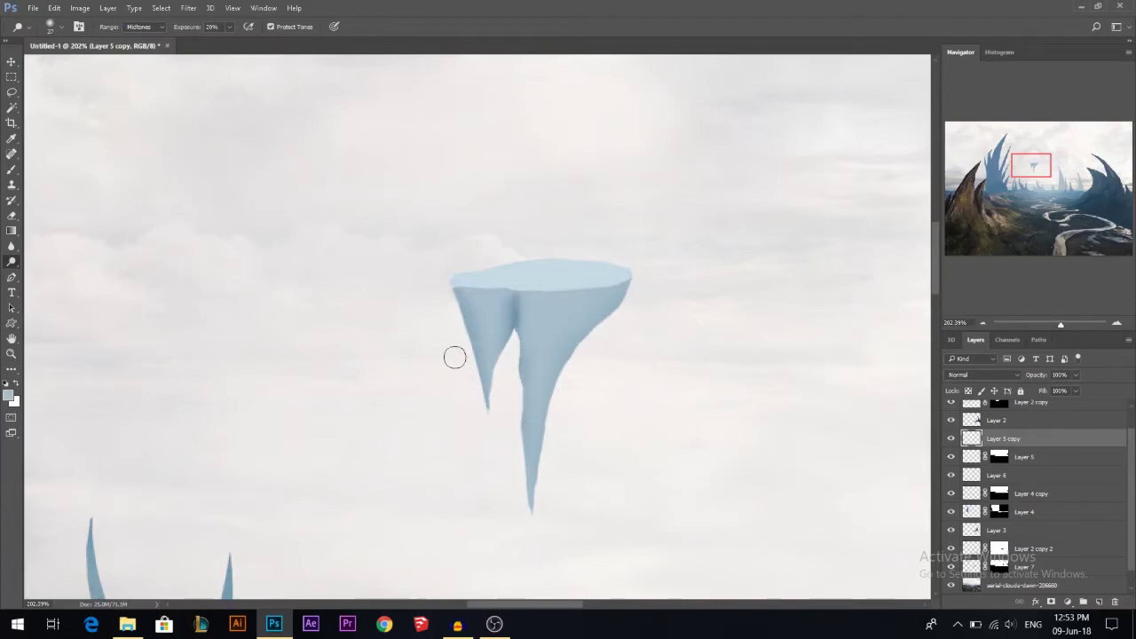
mouse_move(488, 265)
mouse_down()
mouse_move(492, 348)
mouse_move(483, 314)
mouse_up()
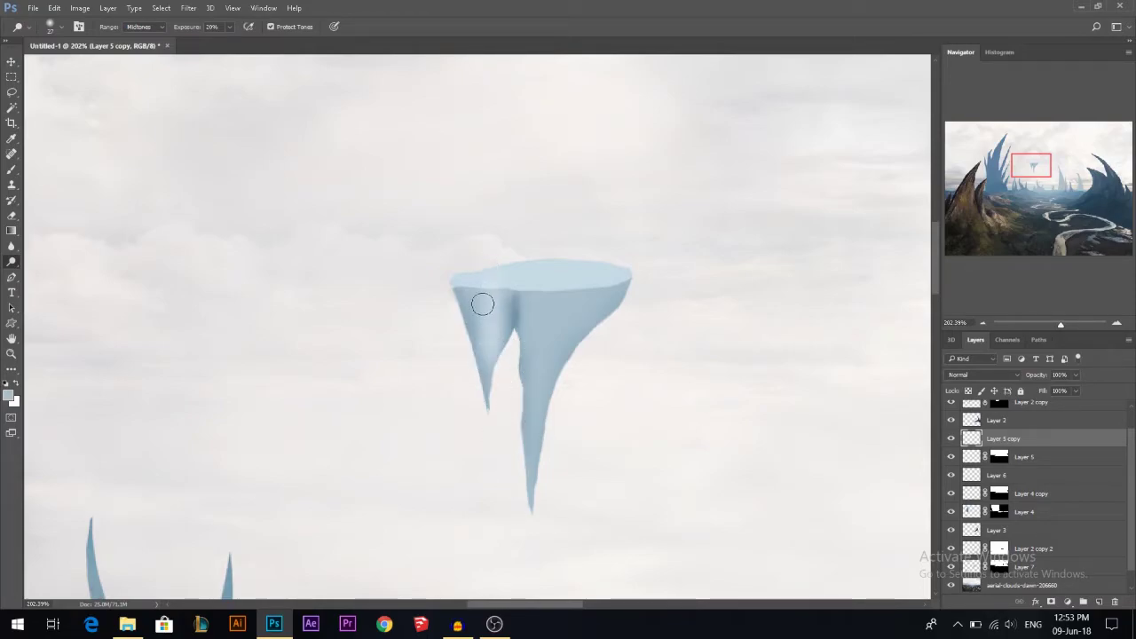
Reduce the floating rock's contrast with Curves, raising the black output and slightly lowering the white output
scroll(459, 416, down, 10)
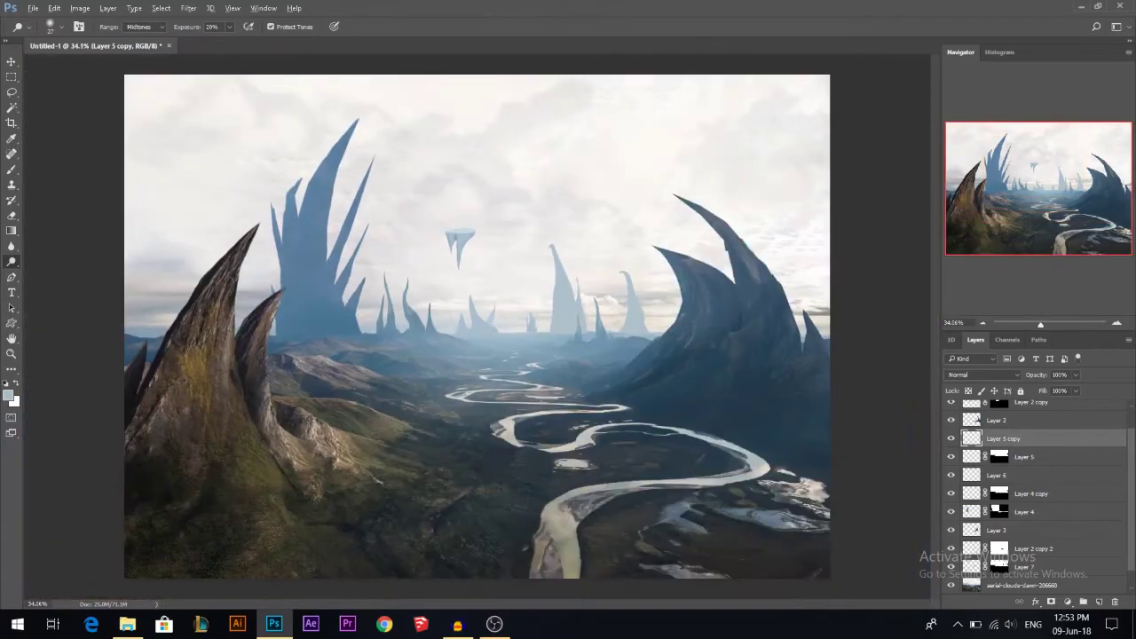
click(11, 62)
scroll(524, 248, down, 1)
drag(481, 256, 490, 255)
click(520, 254)
key(ctrl+m)
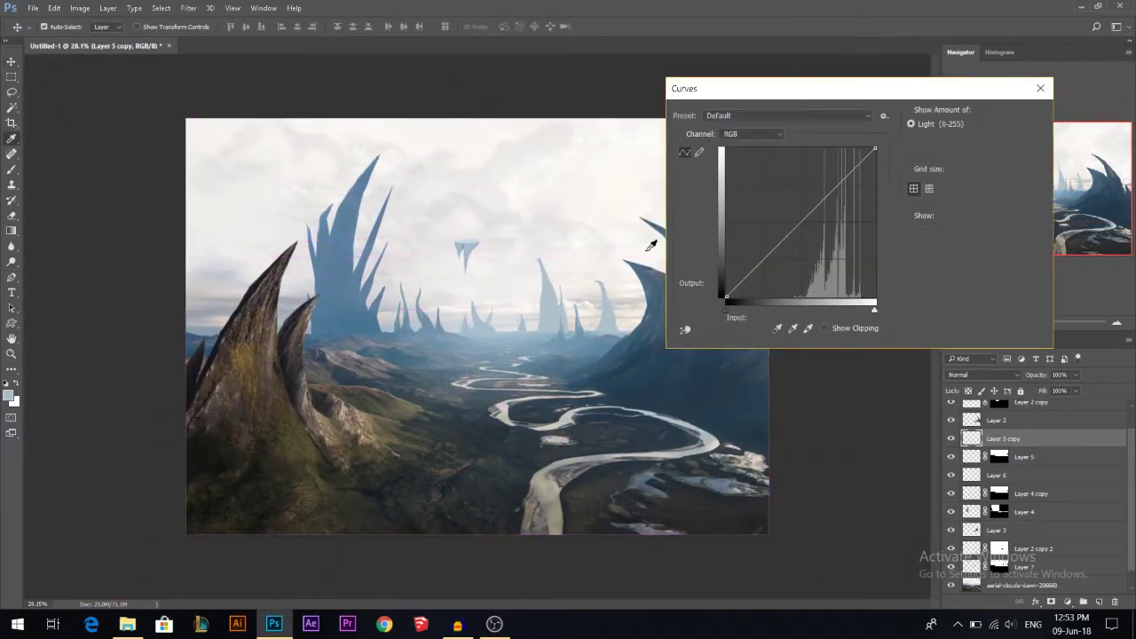
drag(724, 298, 727, 272)
drag(875, 148, 875, 156)
click(1019, 117)
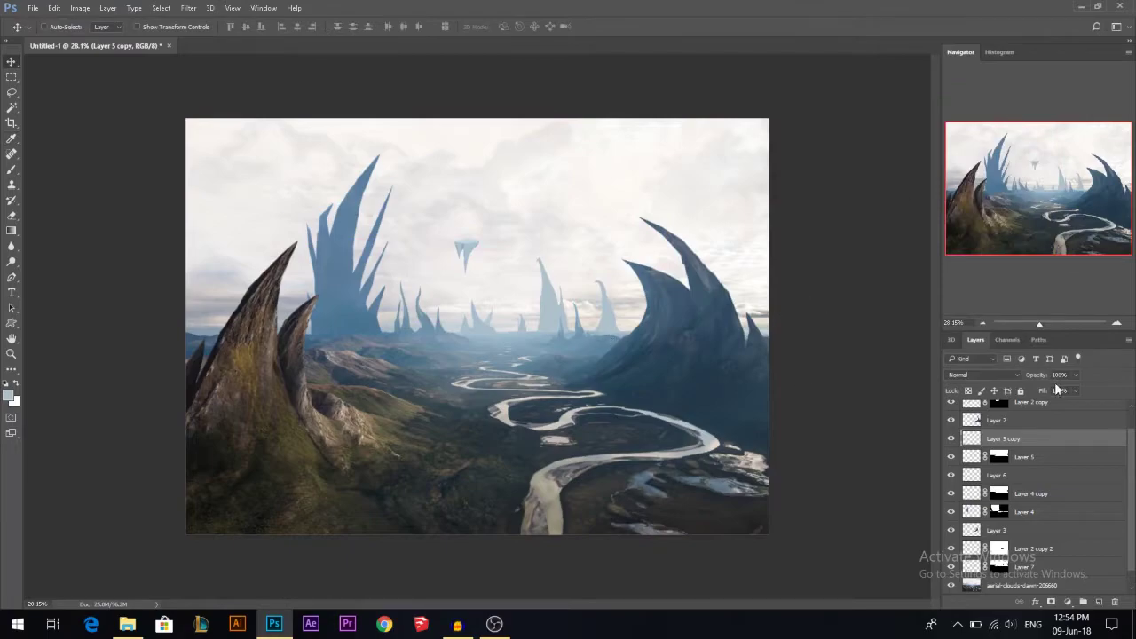
Fade the floating rock to 59% opacity, shift it slightly toward the tall blue spires and scale it to about 73%
drag(1043, 375, 1037, 376)
drag(519, 254, 505, 244)
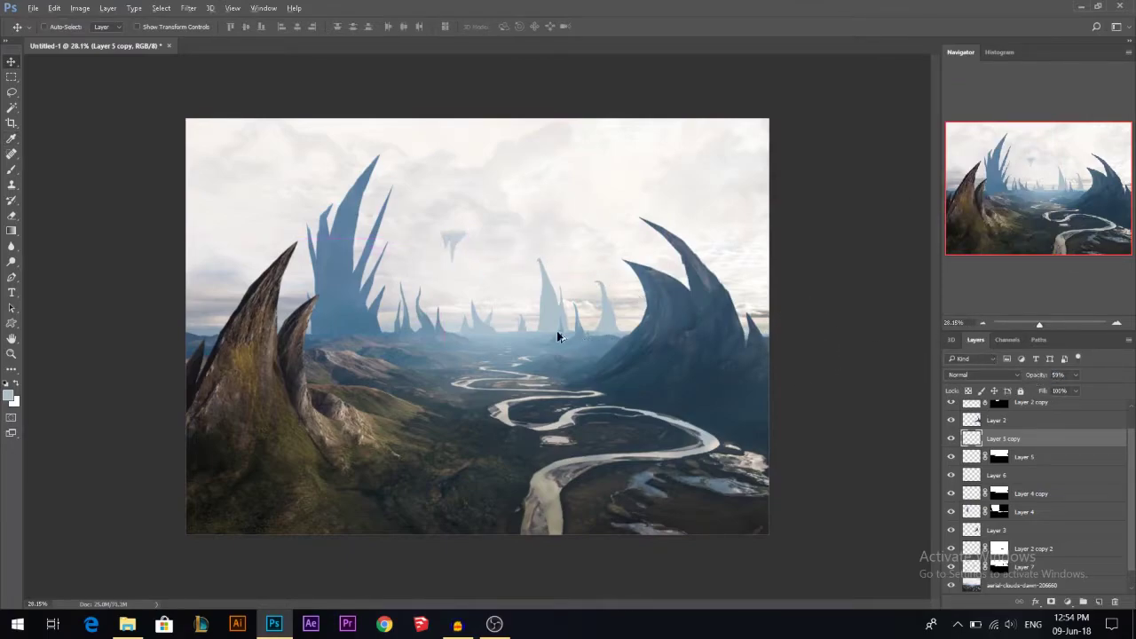
scroll(559, 337, down, 1)
key(ctrl+t)
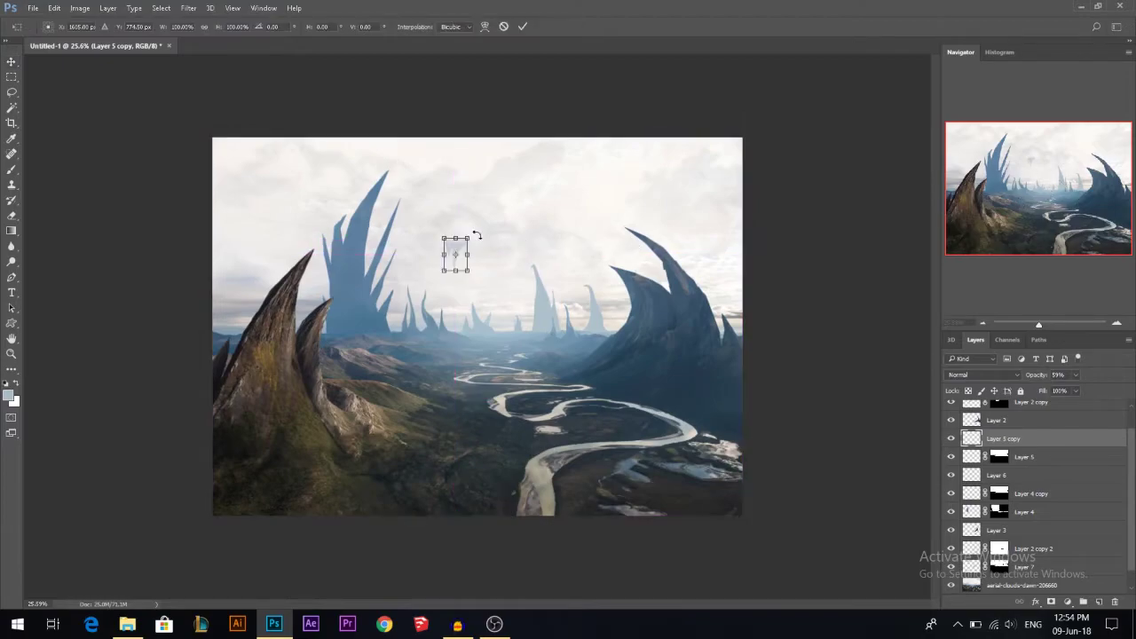
drag(470, 232, 469, 237)
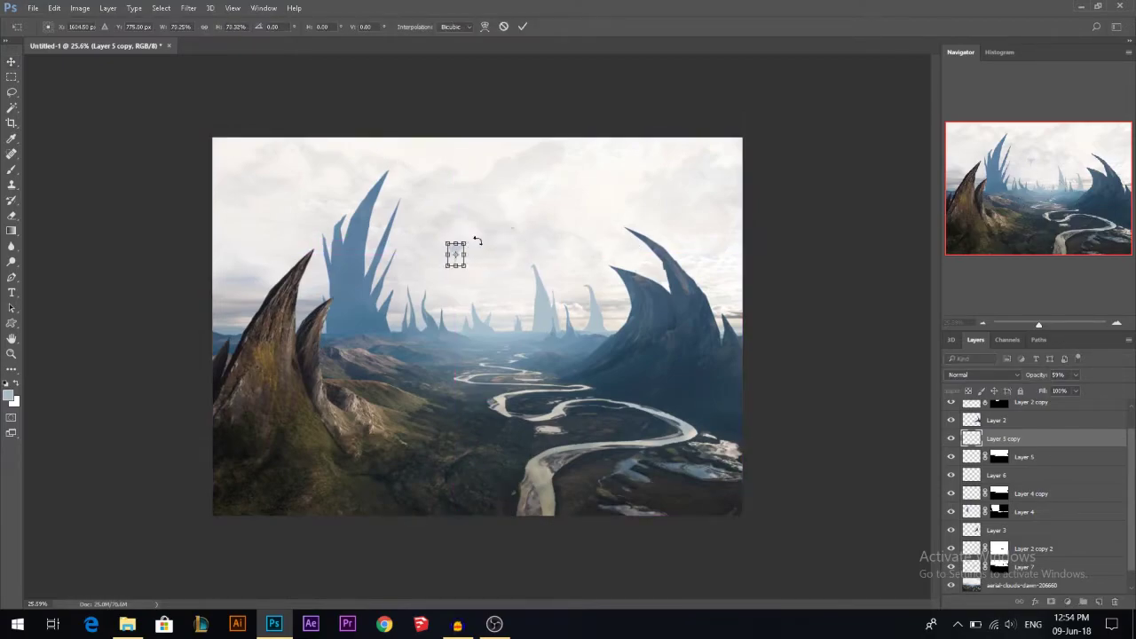
key(Return)
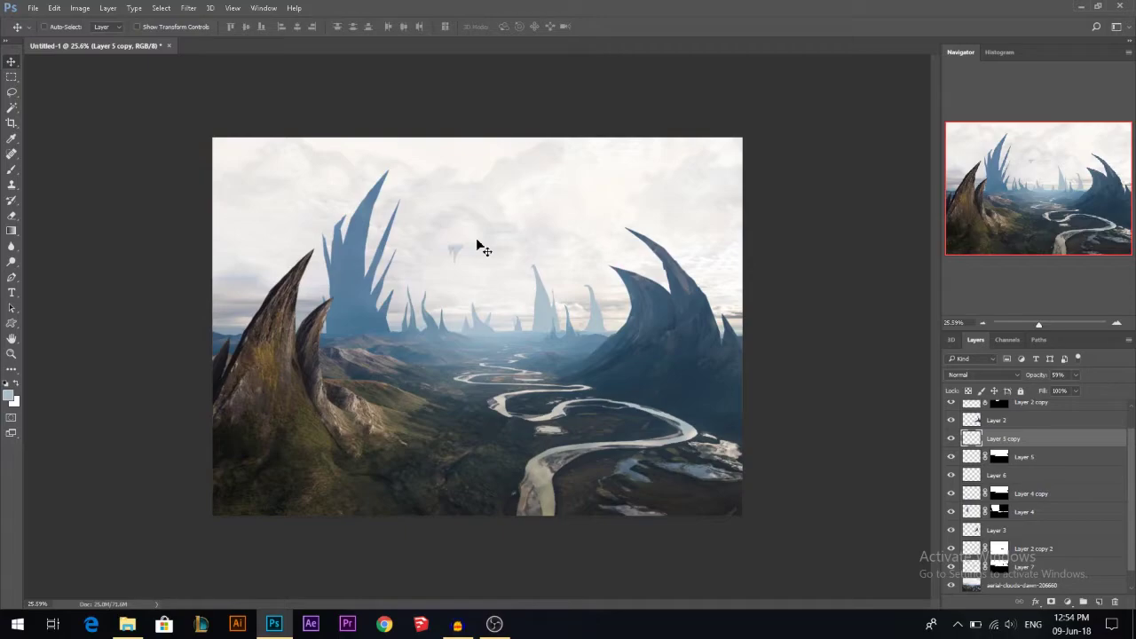
Lasso a tall, flat-topped rock with jagged lower spikes above the small floating rock, fill it light blue on a new layer and deselect
scroll(483, 247, up, 3)
click(12, 92)
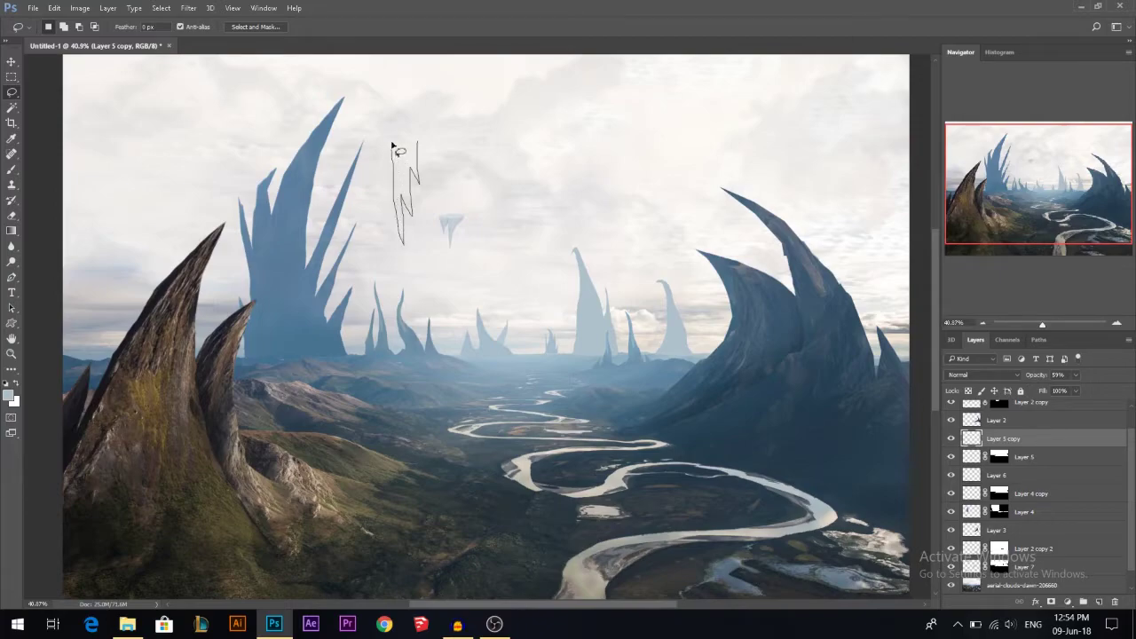
drag(417, 142, 419, 144)
click(1098, 604)
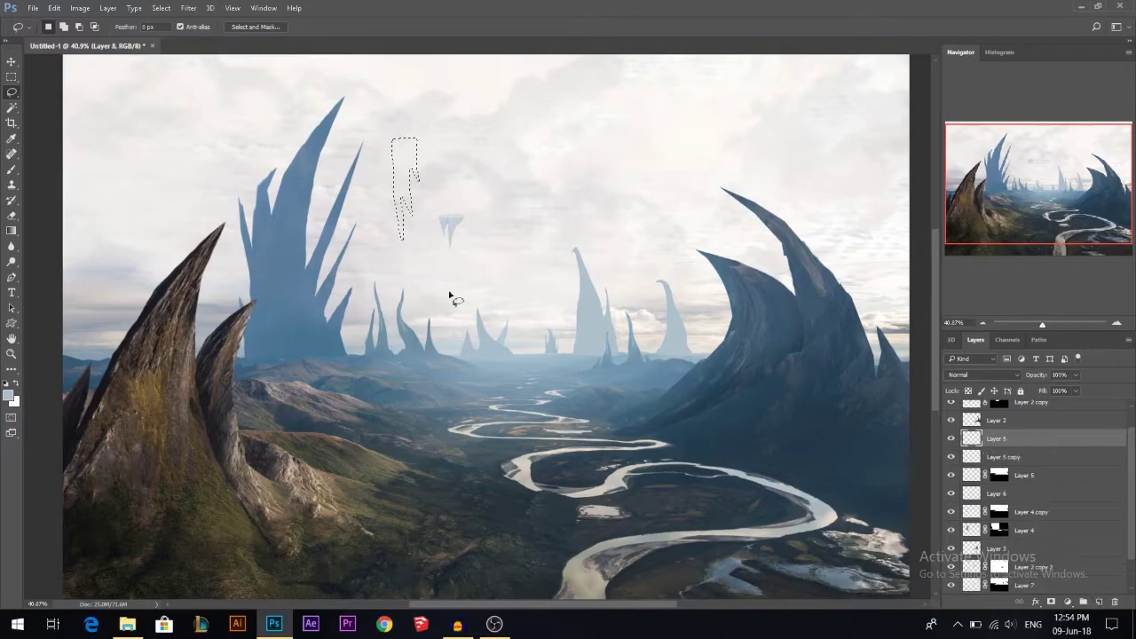
key(alt+BackSpace)
key(ctrl+d)
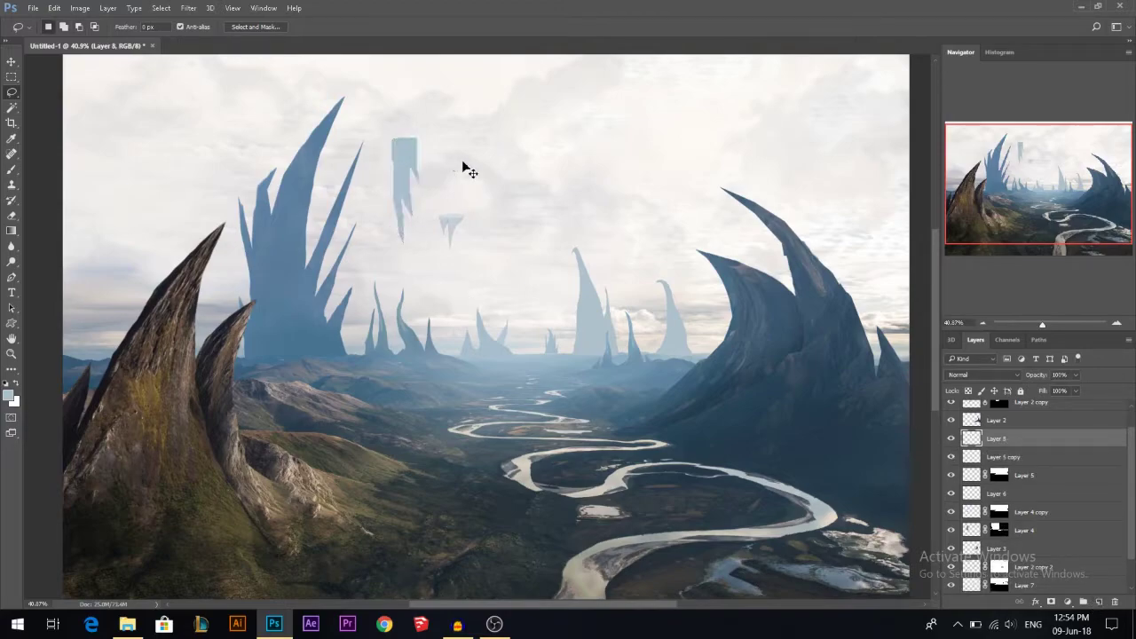
Widen the new floating rock to 125% of its width
key(ctrl+t)
drag(424, 191, 429, 191)
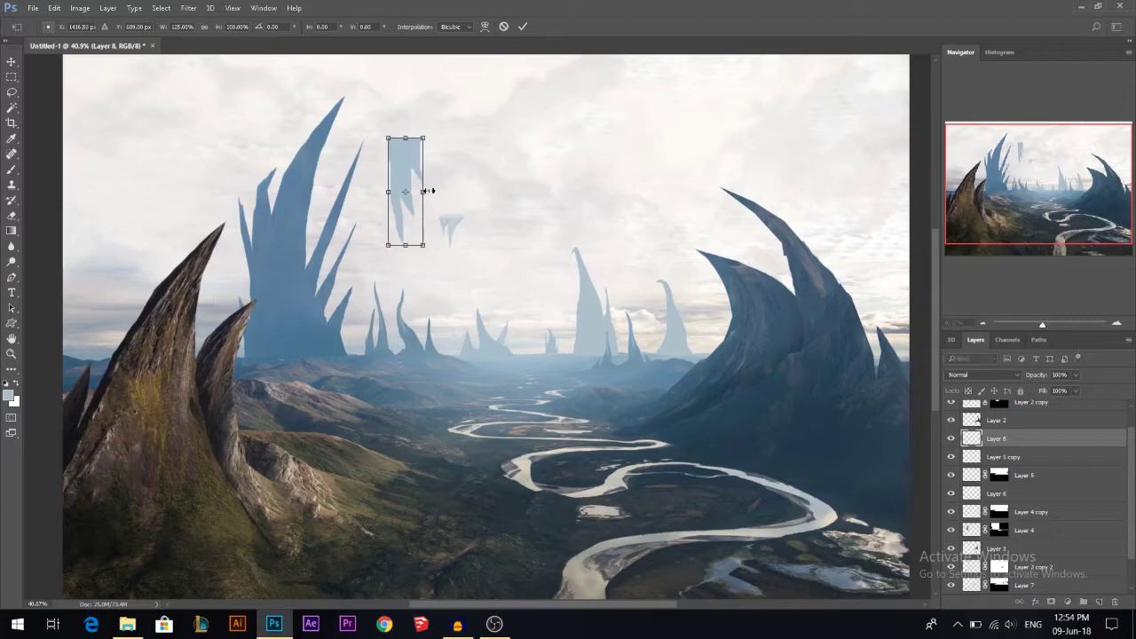
key(Return)
Lasso a curved strip along the tall rock's top edge, raise its brightness by 20 and deselect
scroll(388, 120, up, 5)
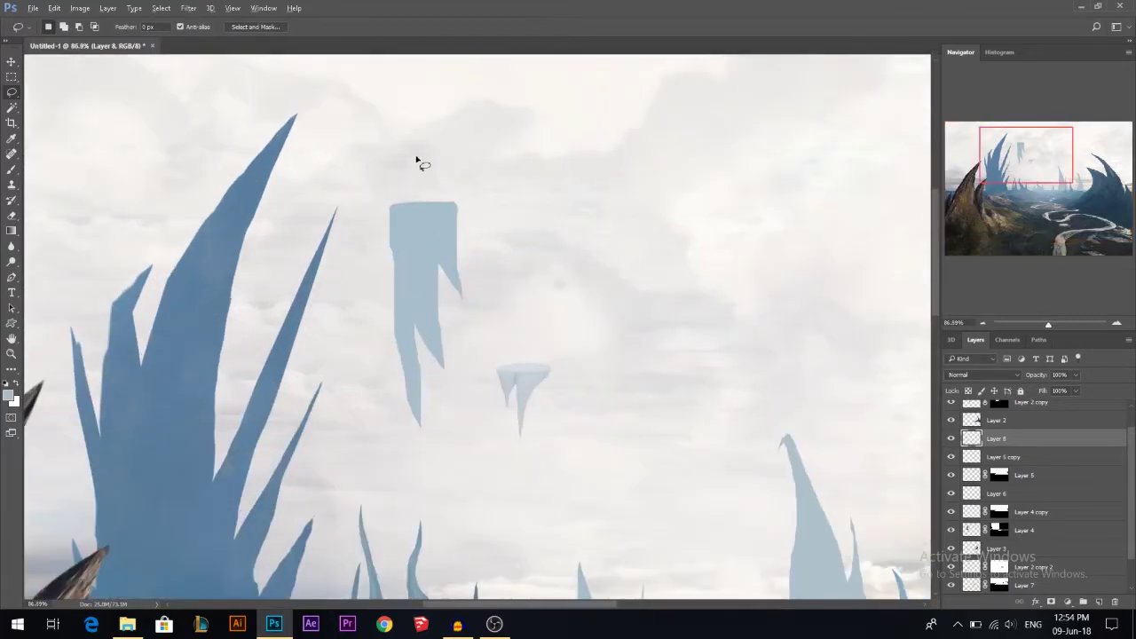
drag(437, 189, 361, 202)
key(ctrl+alt+b)
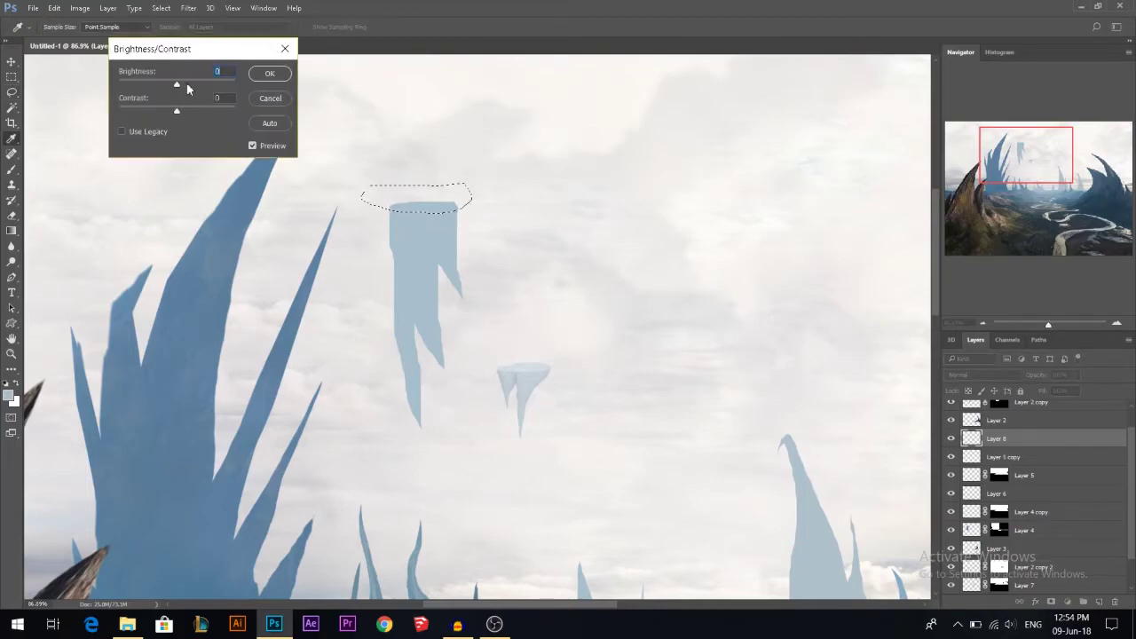
drag(181, 82, 187, 81)
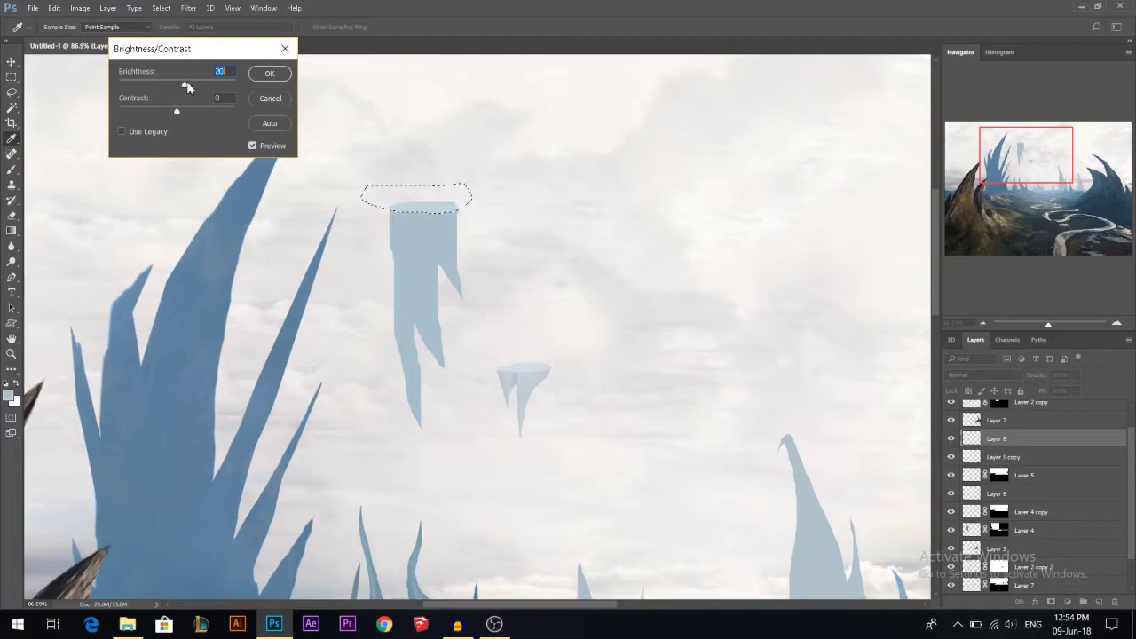
click(270, 74)
key(ctrl+d)
key(v)
Scale the tall floating rock down to about 85% of its width and 78% of its height
scroll(396, 197, down, 8)
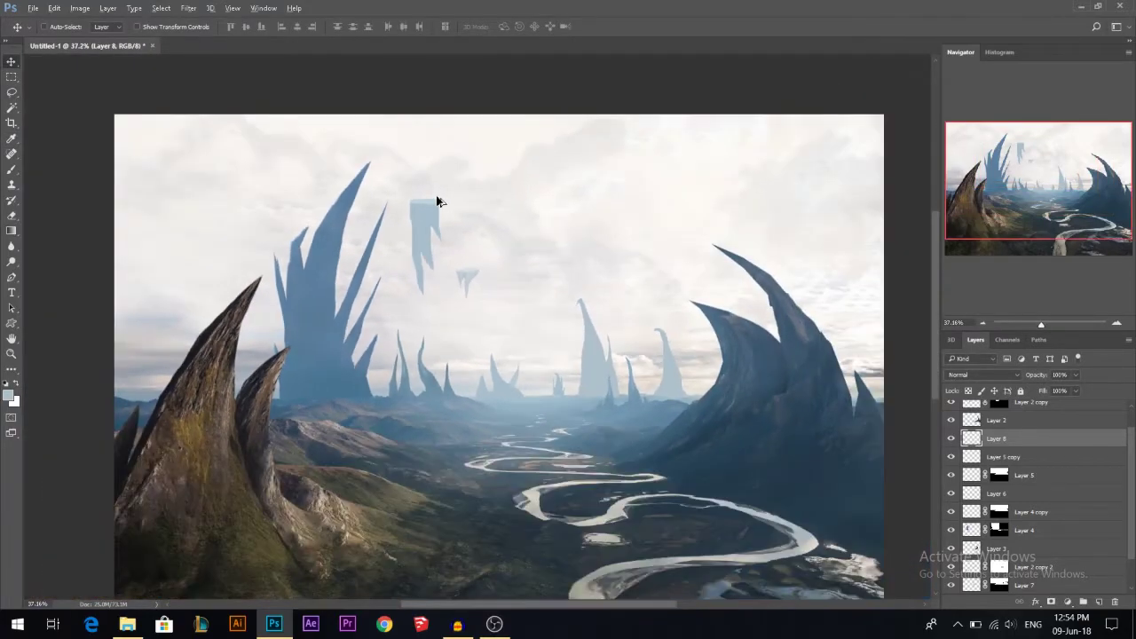
key(ctrl+t)
drag(439, 245, 436, 245)
drag(426, 199, 428, 207)
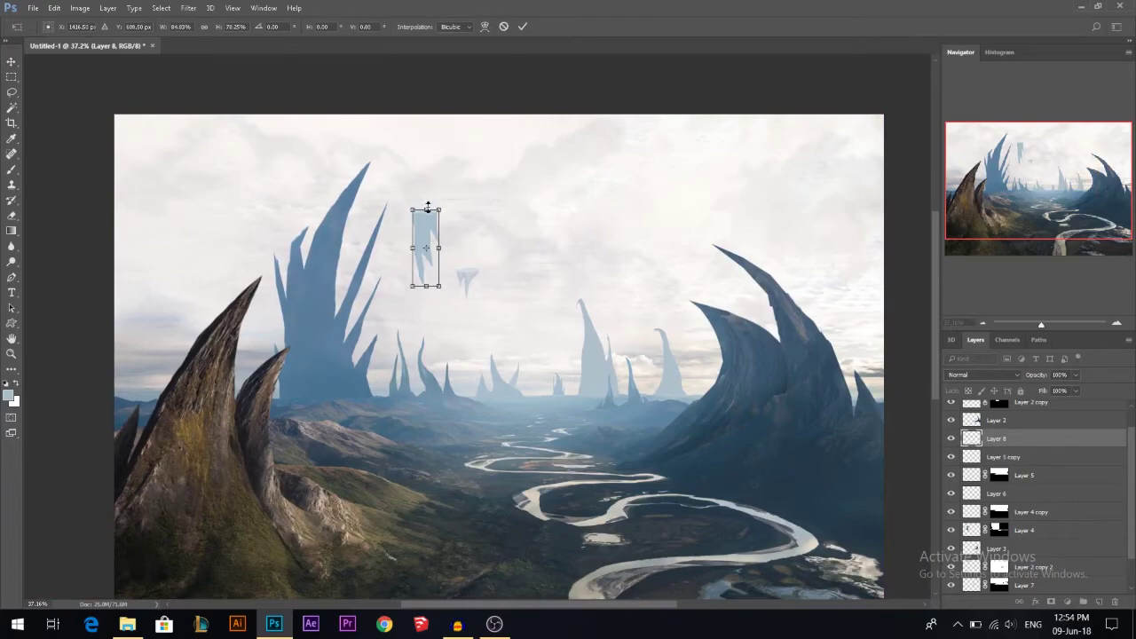
key(Return)
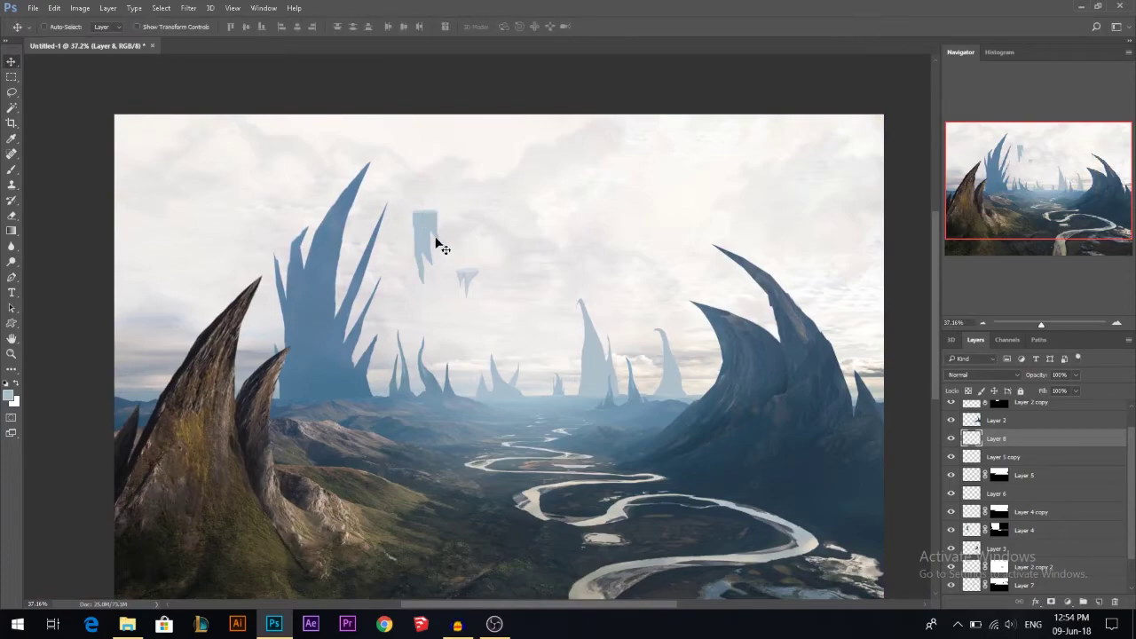
Warp the tall floating rock so that its lower spikes bend toward the small floating rock
scroll(448, 246, up, 4)
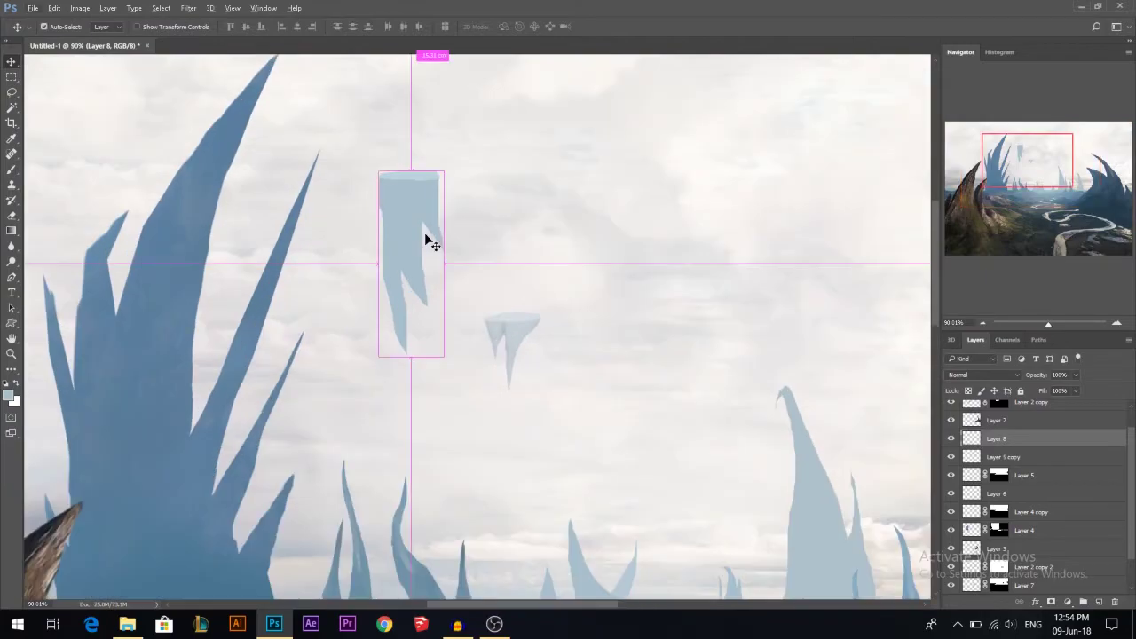
key(ctrl+t)
right_click(410, 217)
click(443, 316)
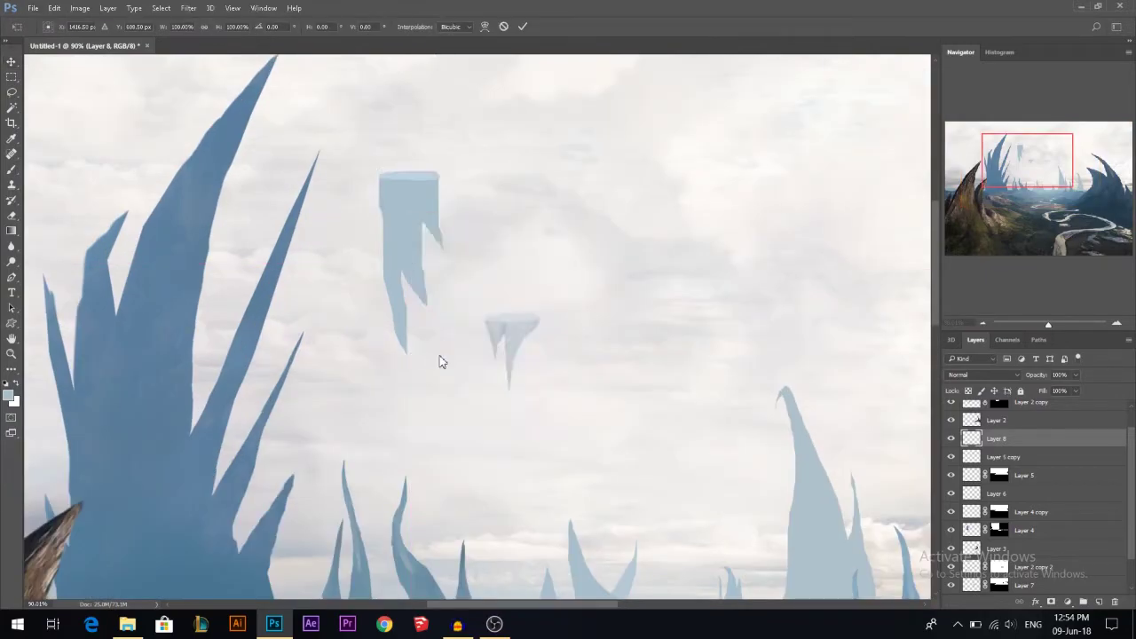
drag(399, 358, 434, 369)
drag(435, 311, 443, 239)
key(Return)
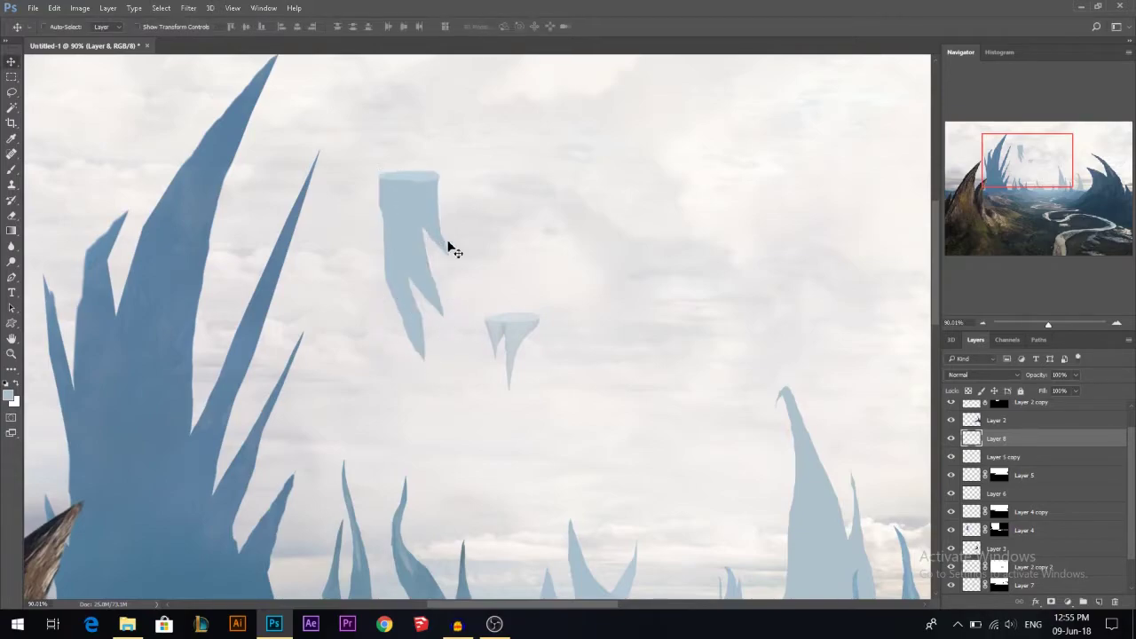
Cut away the area between the tall rock's two lower spikes with a Polygonal Lasso selection to sharpen their edges, and deselect
scroll(449, 245, down, 3)
scroll(426, 239, up, 4)
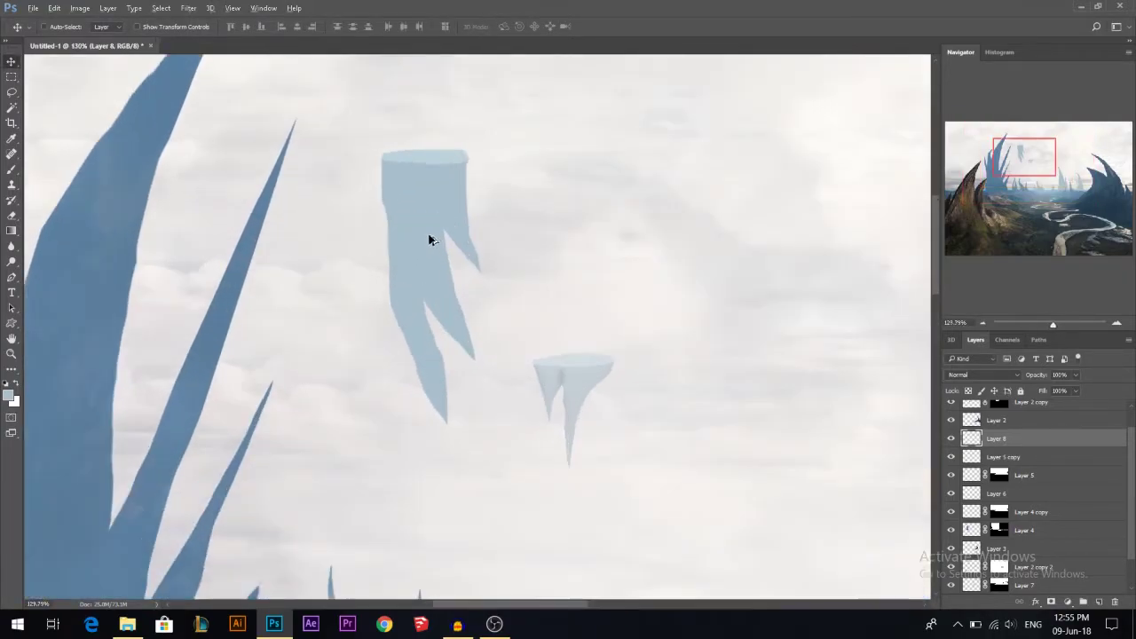
click(11, 92)
right_click(11, 91)
click(71, 101)
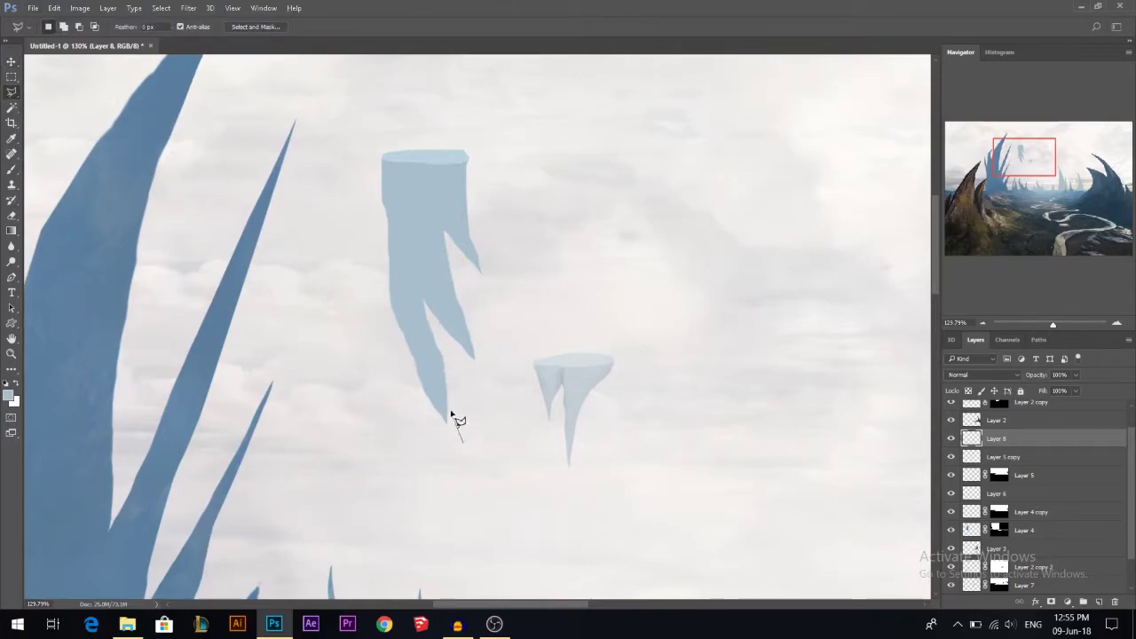
click(420, 301)
click(475, 355)
double_click(505, 451)
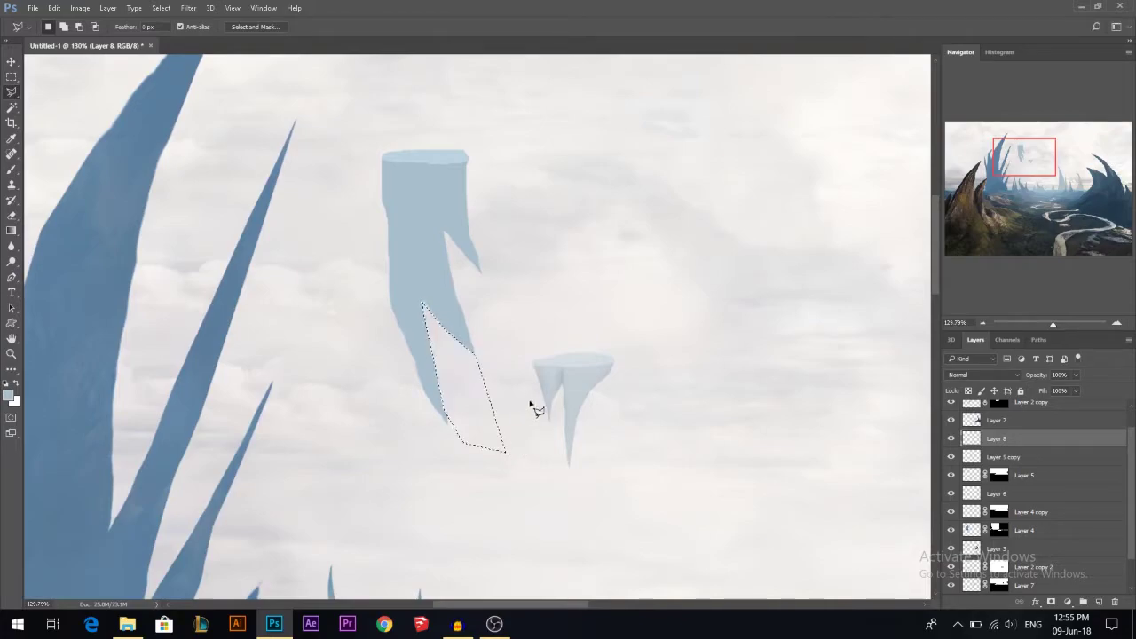
key(ctrl+d)
key(v)
Darken the creases running from the spike gaps up to the tall rock's top with a small soft Burn brush at 20% midtones exposure
scroll(524, 295, down, 3)
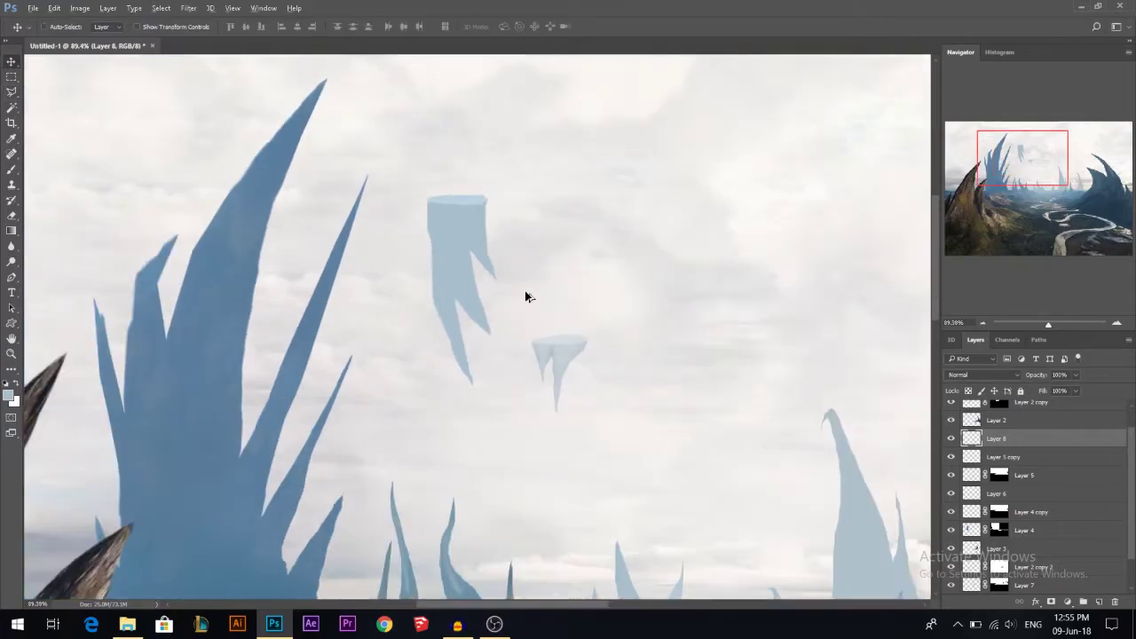
scroll(520, 300, up, 2)
click(12, 261)
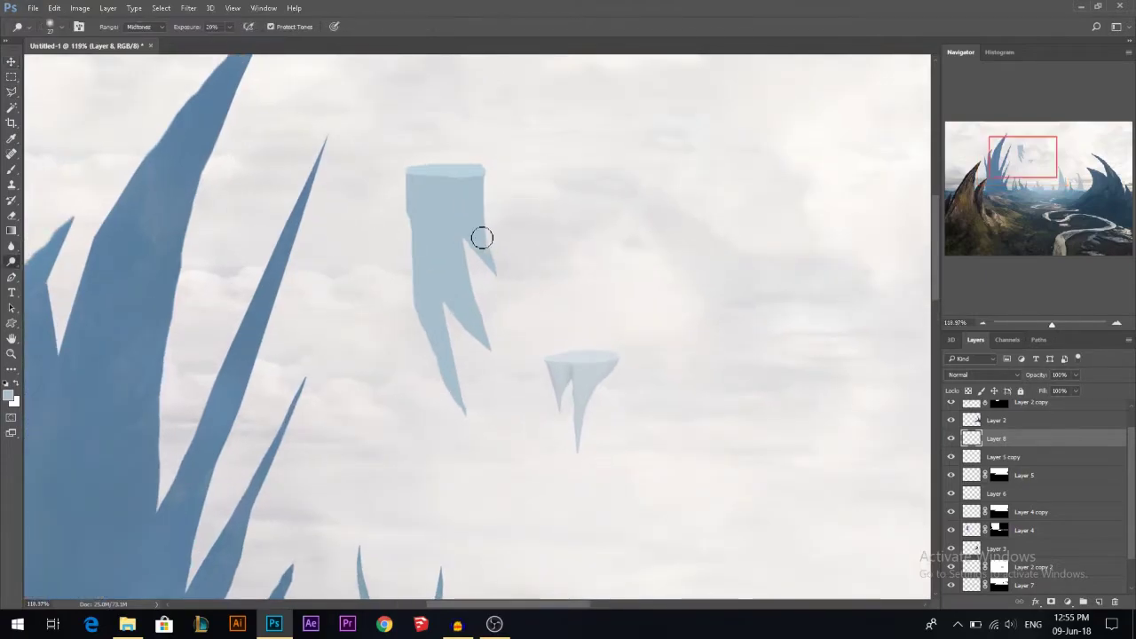
drag(445, 176, 475, 278)
key(ctrl+z)
alt+right_click(469, 265)
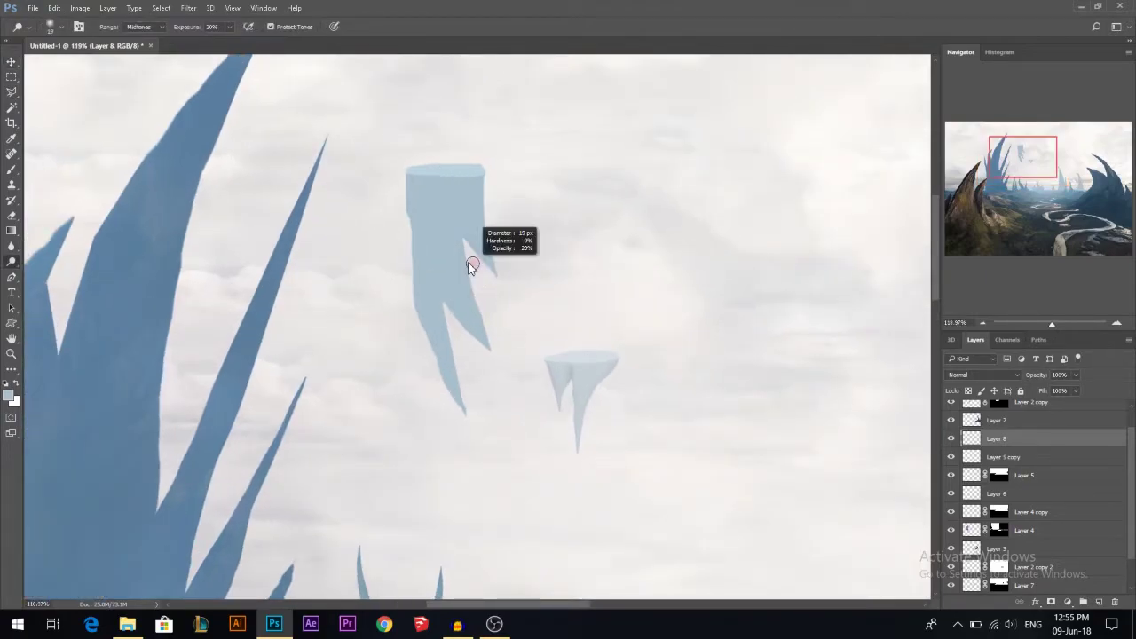
mouse_move(452, 180)
mouse_down()
mouse_move(491, 299)
mouse_move(448, 279)
mouse_move(420, 193)
mouse_move(436, 281)
mouse_move(425, 211)
mouse_move(399, 172)
mouse_up()
alt+right_click(435, 267)
alt+right_click(480, 254)
alt+right_click(500, 197)
alt+right_click(506, 217)
Shade the tall rock's faces and edges more softly with the Burn tool at 5% exposure
drag(191, 28, 178, 28)
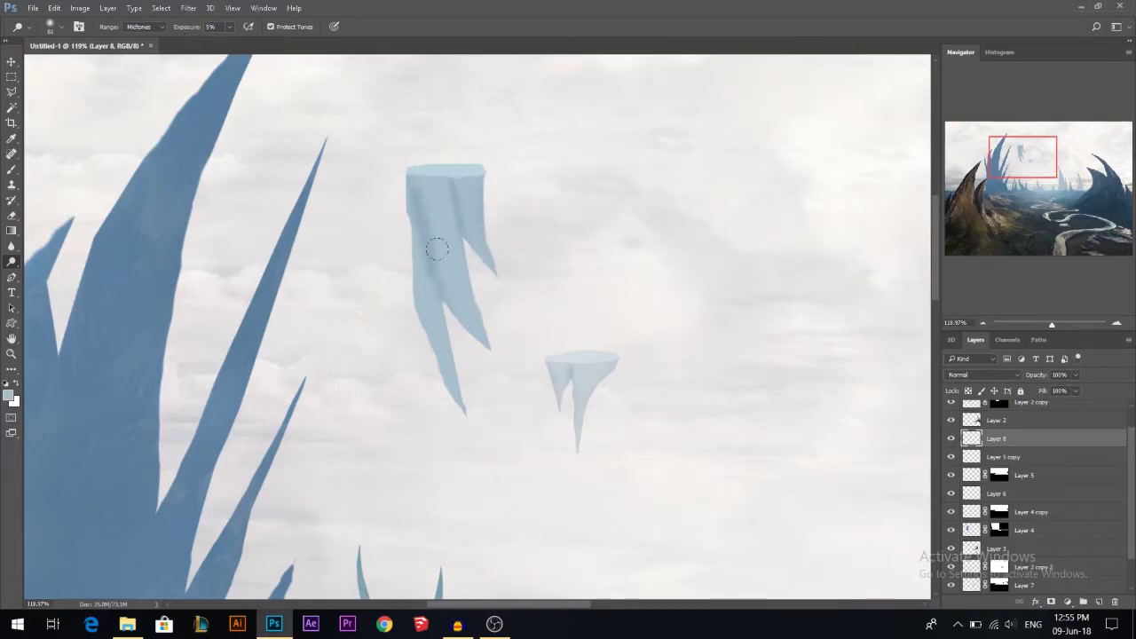
alt+right_click(443, 202)
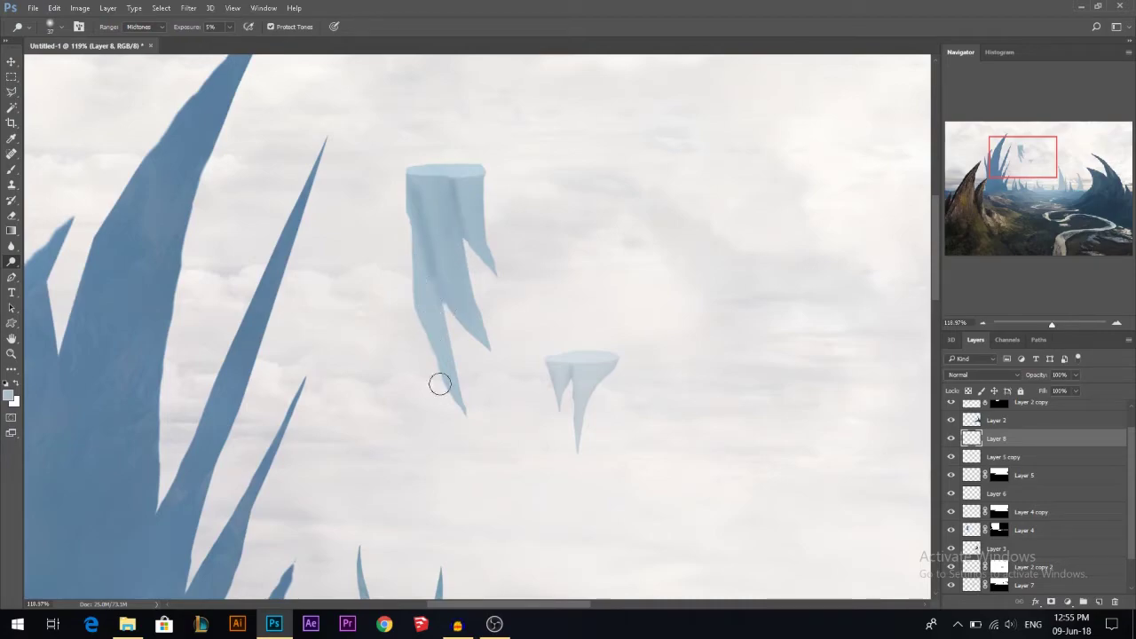
scroll(402, 181, up, 2)
alt+right_click(401, 181)
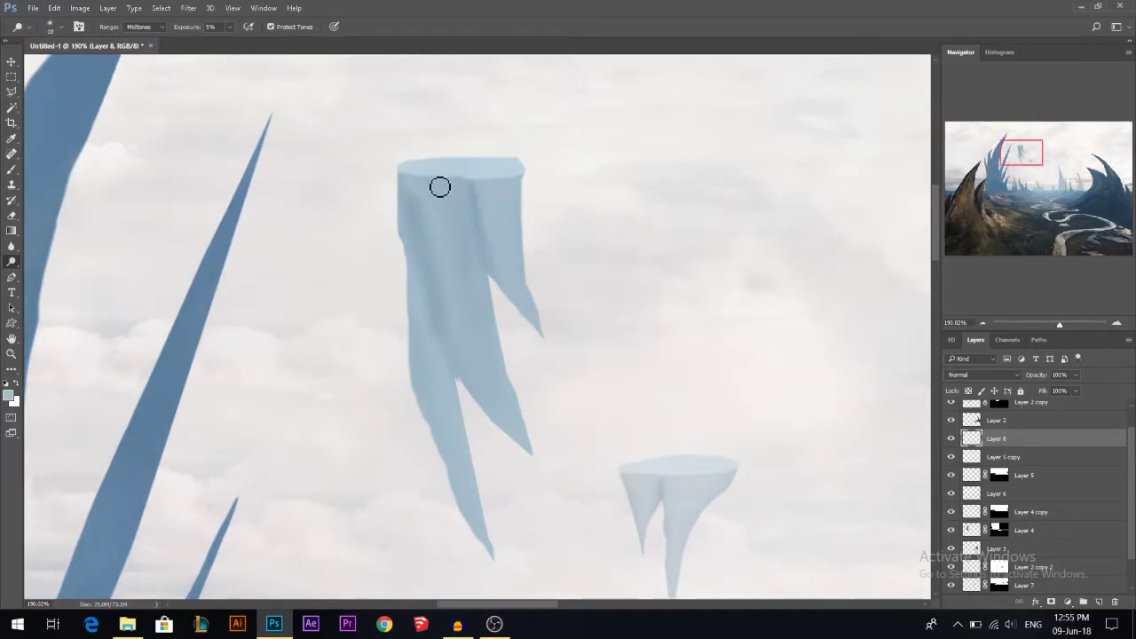
Move the tall floating rock to the middle of the sky, beyond the small rock, and flip it horizontally
scroll(449, 186, down, 3)
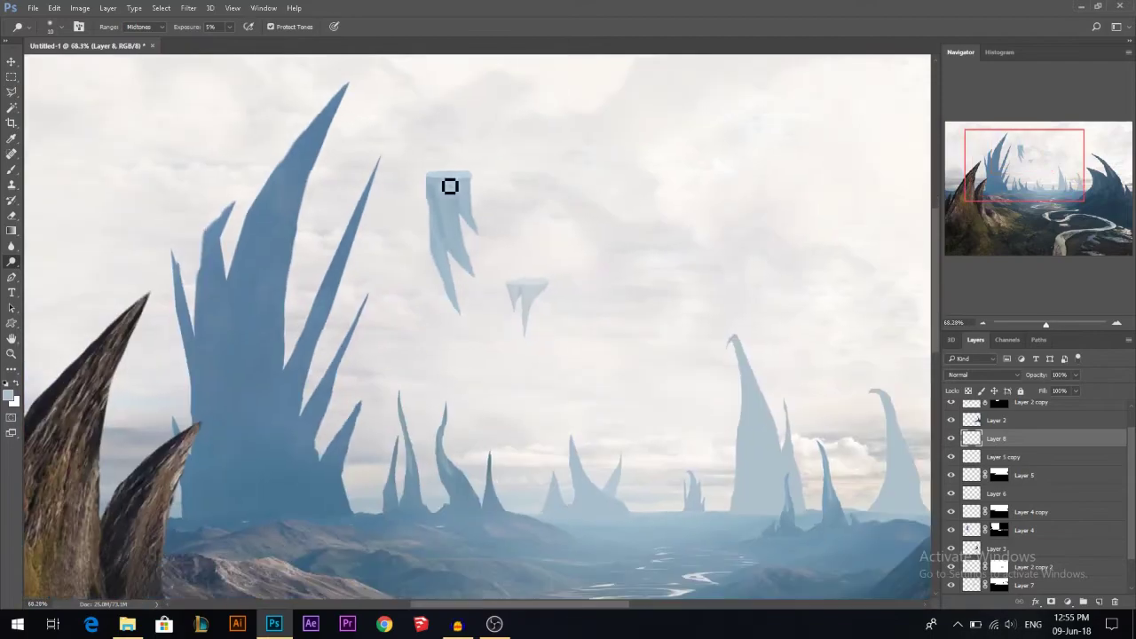
scroll(451, 185, down, 2)
click(12, 61)
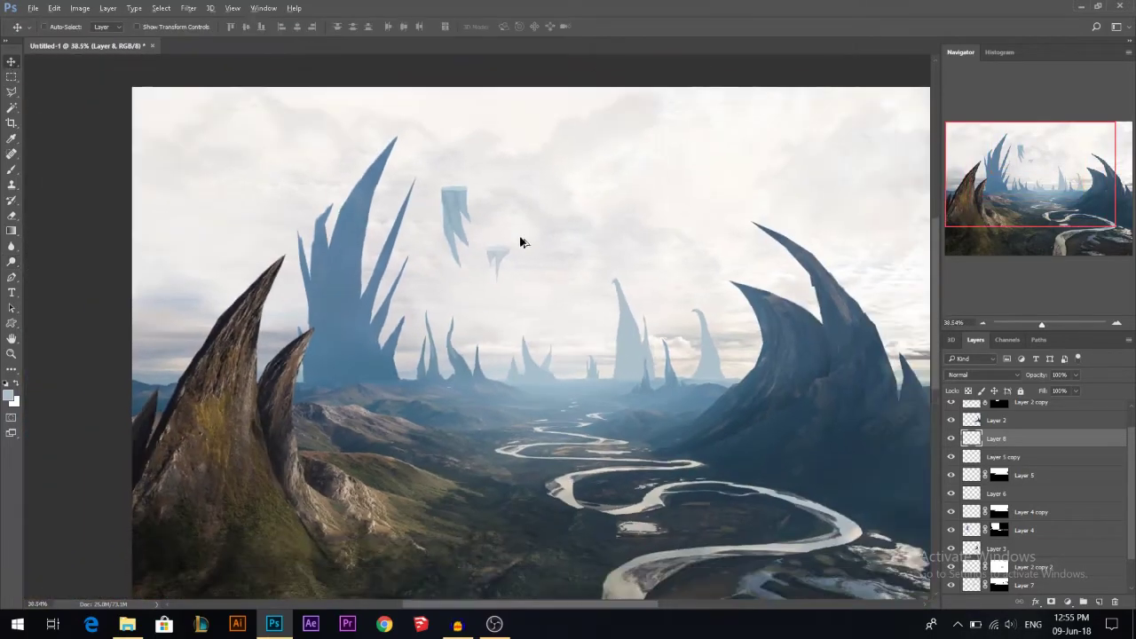
scroll(520, 242, down, 1)
drag(454, 241, 532, 223)
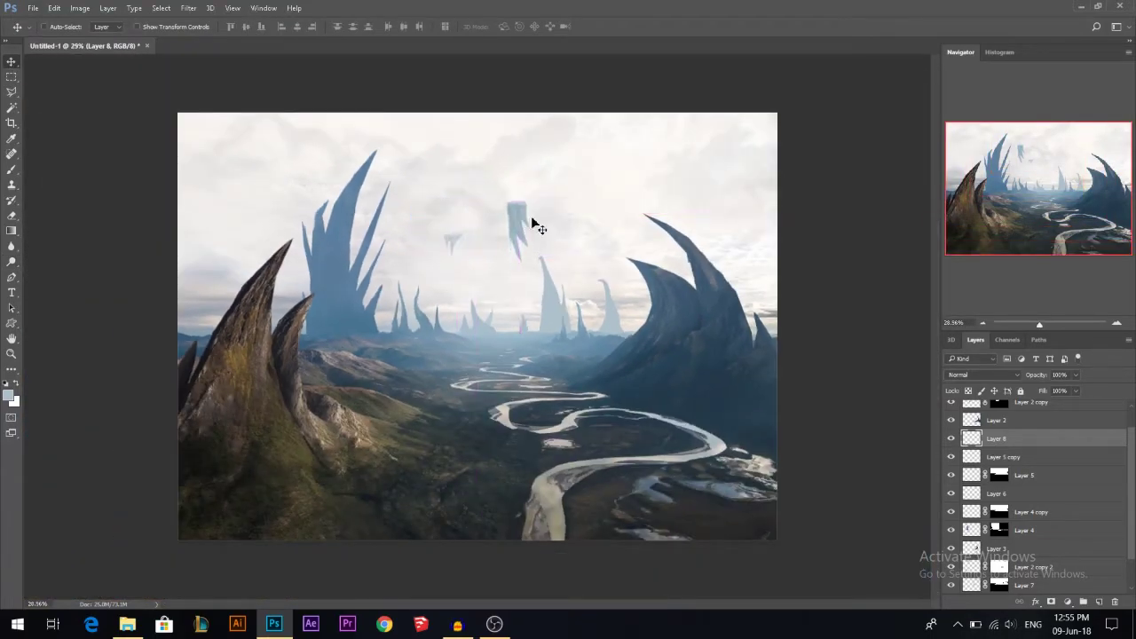
key(ctrl+t)
right_click(532, 224)
click(582, 435)
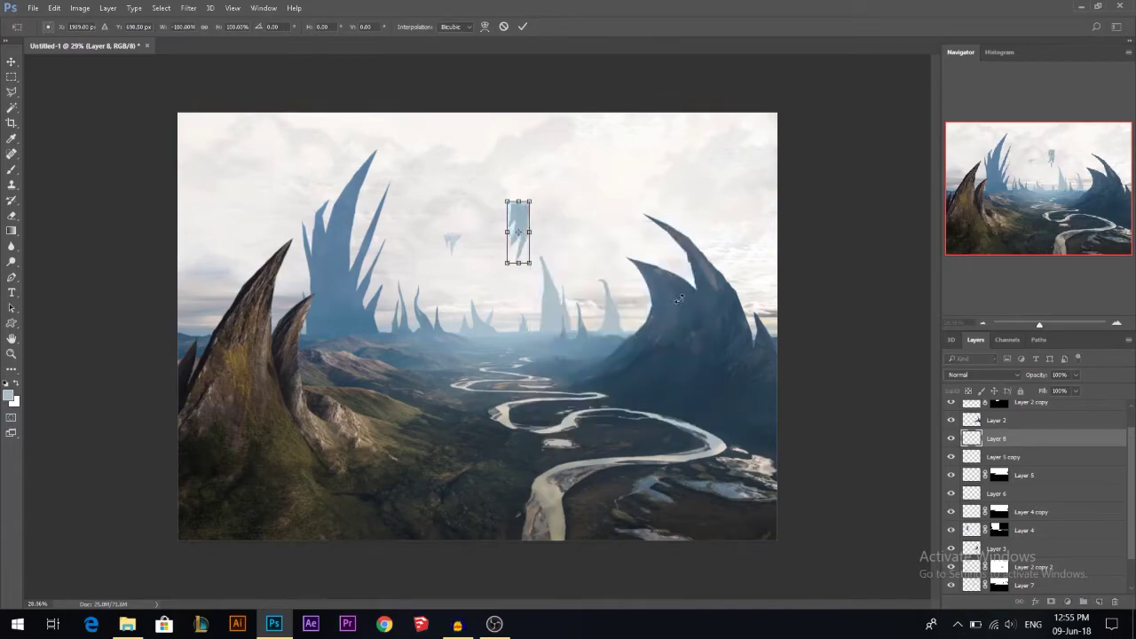
key(Return)
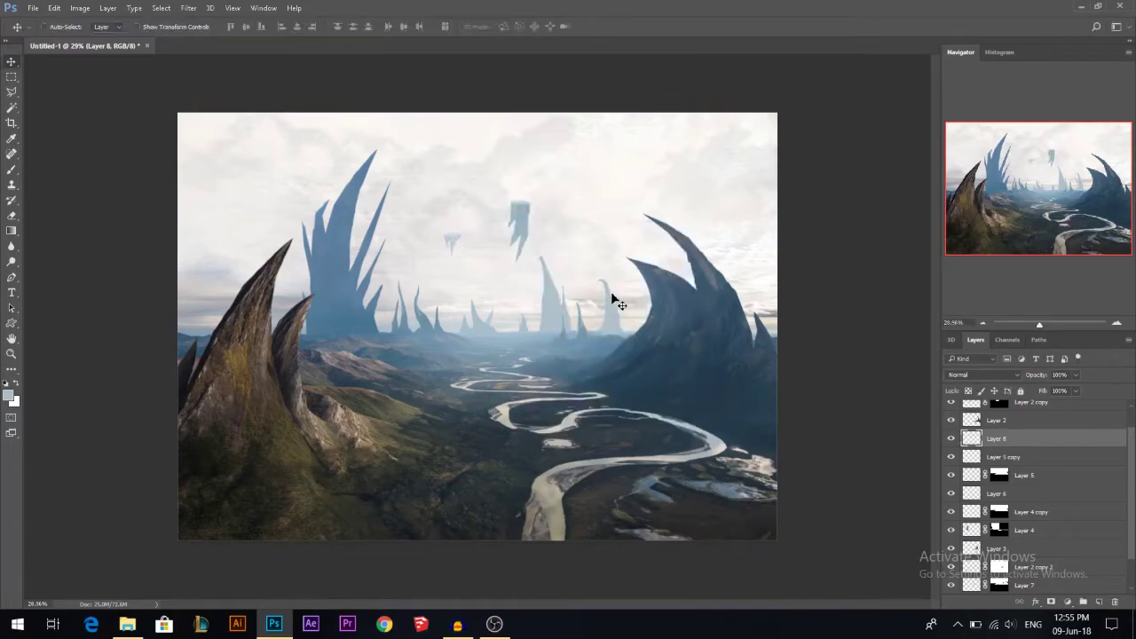
Move the tall floating rock closer to the large dark curved spires and scale it down slightly
drag(515, 241, 595, 207)
key(ctrl+t)
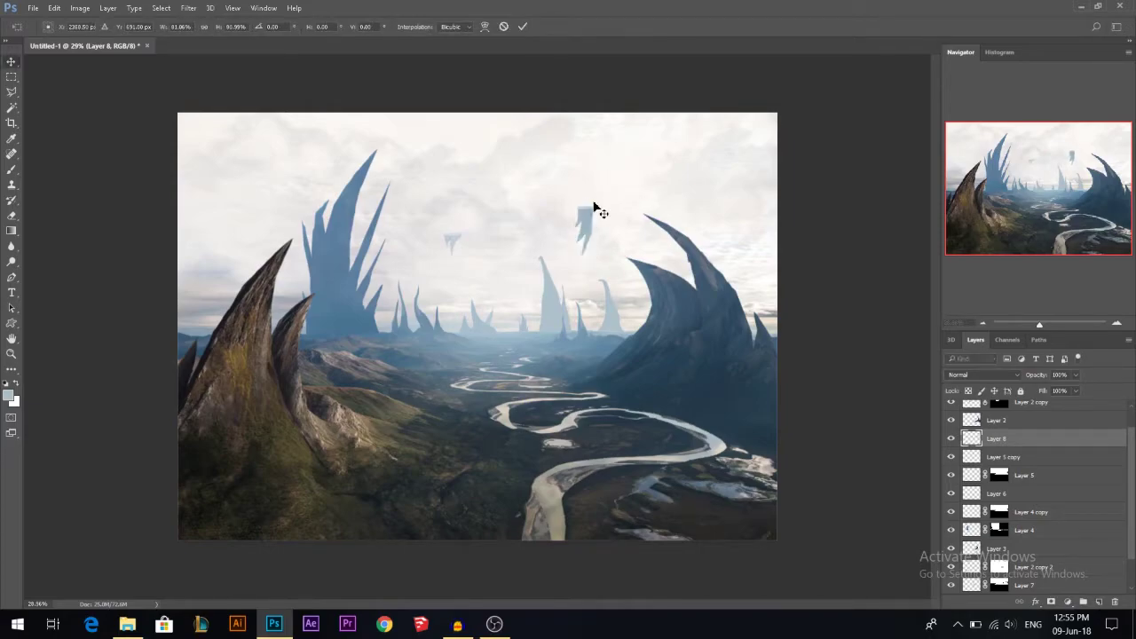
key(Return)
Lighten the tall floating rock's dark tones with Curves, raising the black output to 28
key(ctrl+m)
drag(727, 301, 745, 279)
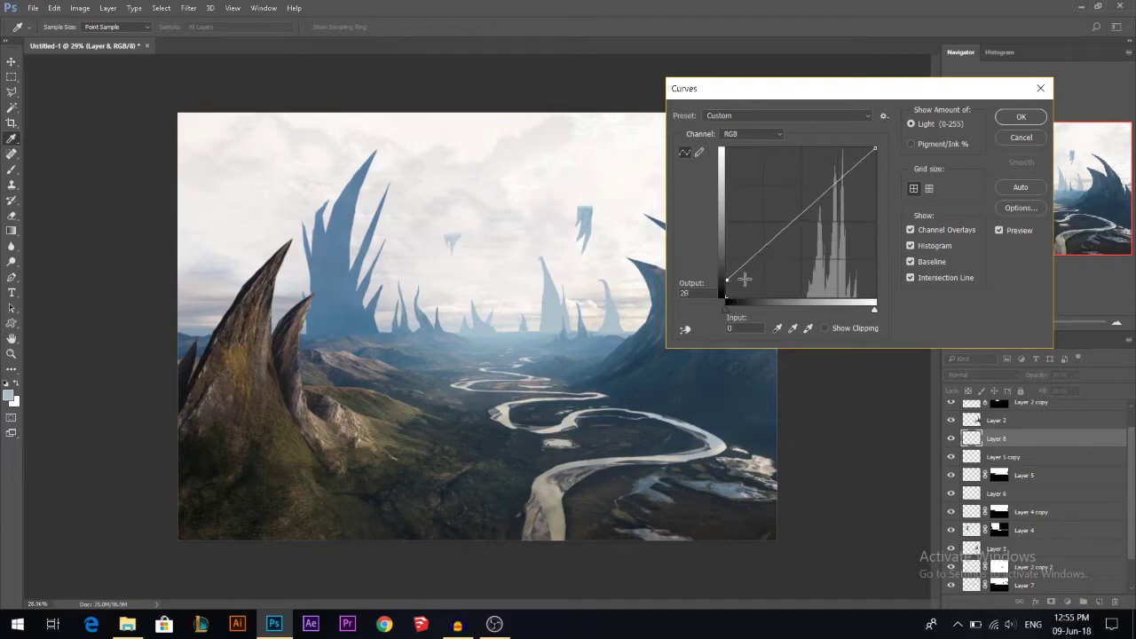
click(1021, 117)
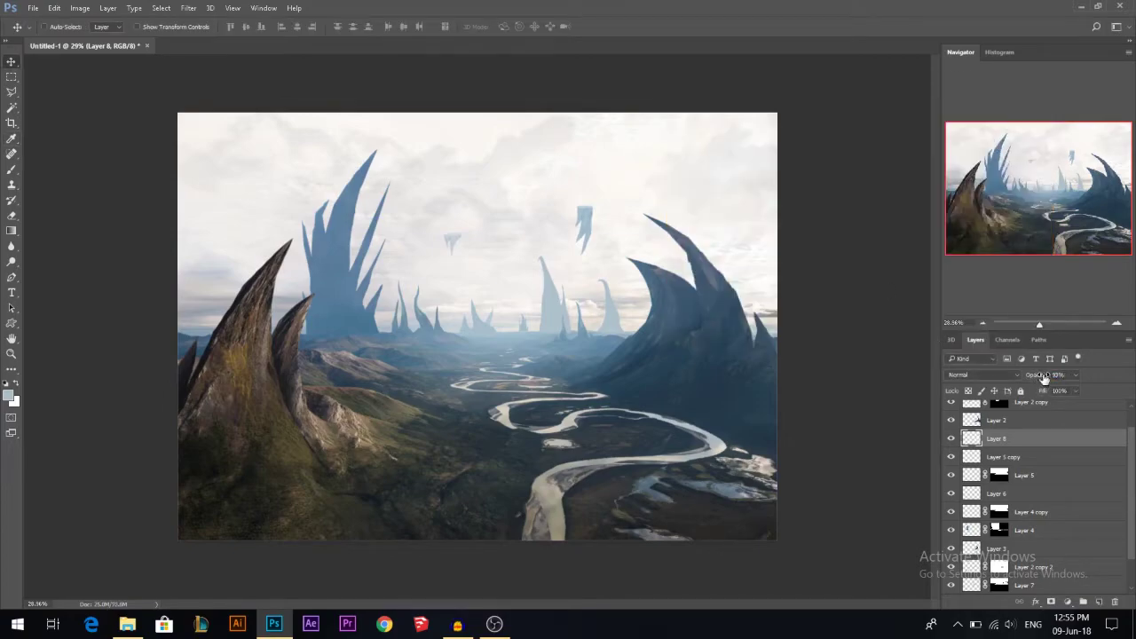
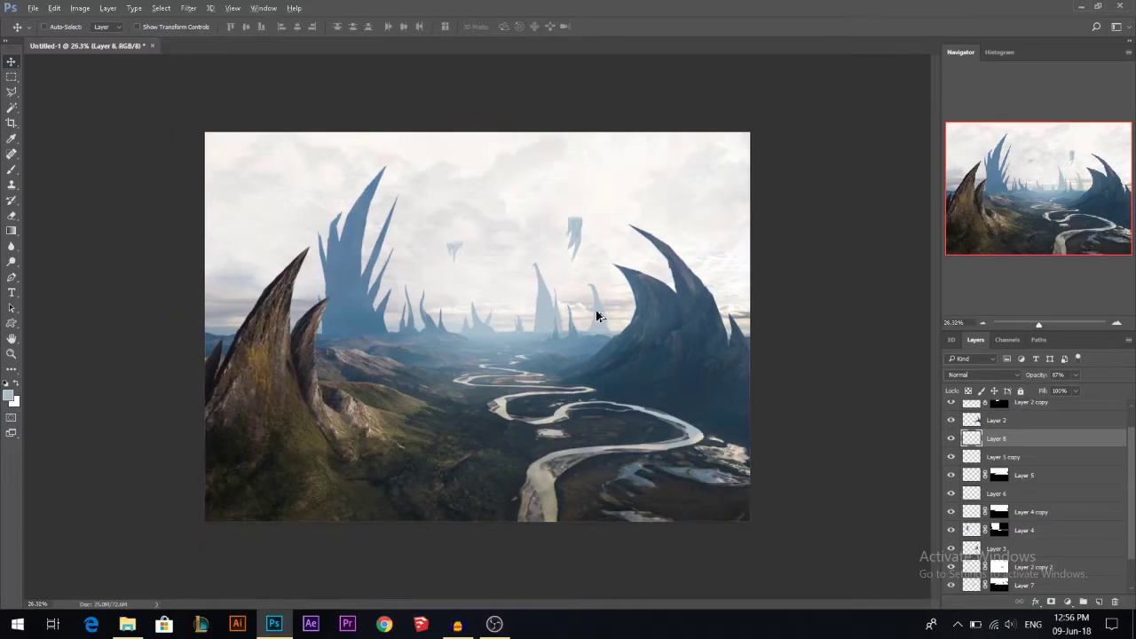
Draw a large jagged floating rock silhouette over the middle of the valley with the Polygonal Lasso and fill it light blue on a new layer
click(12, 93)
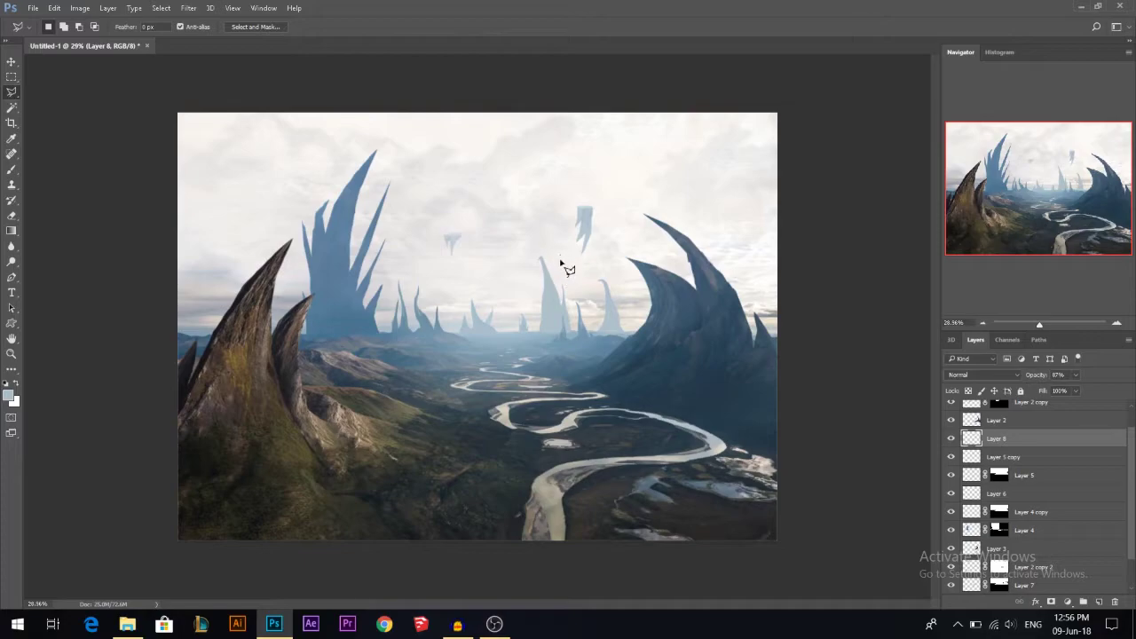
mouse_move(558, 286)
mouse_down()
mouse_move(552, 378)
mouse_move(555, 322)
mouse_move(543, 400)
mouse_move(547, 347)
mouse_move(527, 415)
mouse_move(533, 375)
mouse_up()
drag(532, 327, 522, 356)
drag(504, 257, 505, 257)
click(1100, 602)
key(alt+BackSpace)
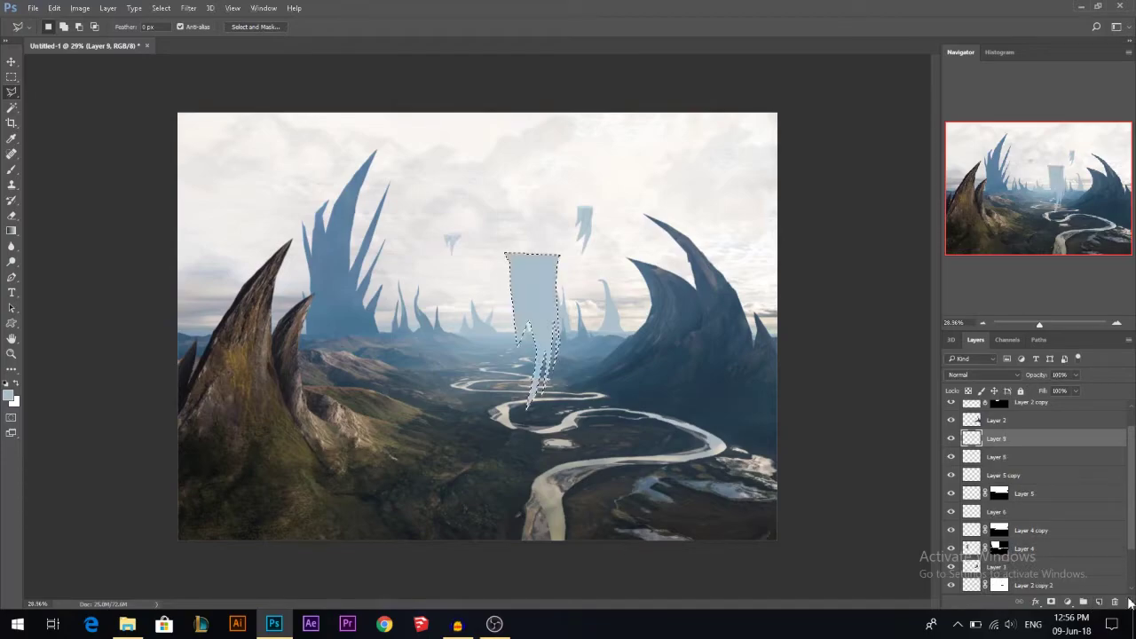
key(ctrl+d)
Move the large light blue rock silhouette slightly higher above the river
key(v)
scroll(593, 310, up, 1)
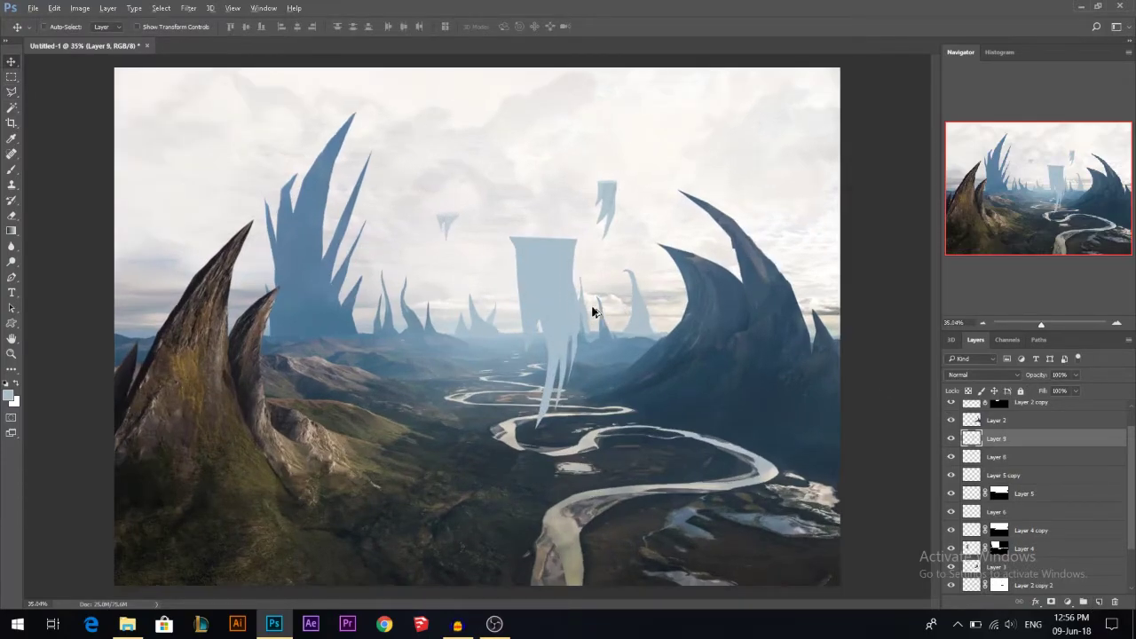
drag(551, 299, 552, 271)
scroll(552, 284, down, 1)
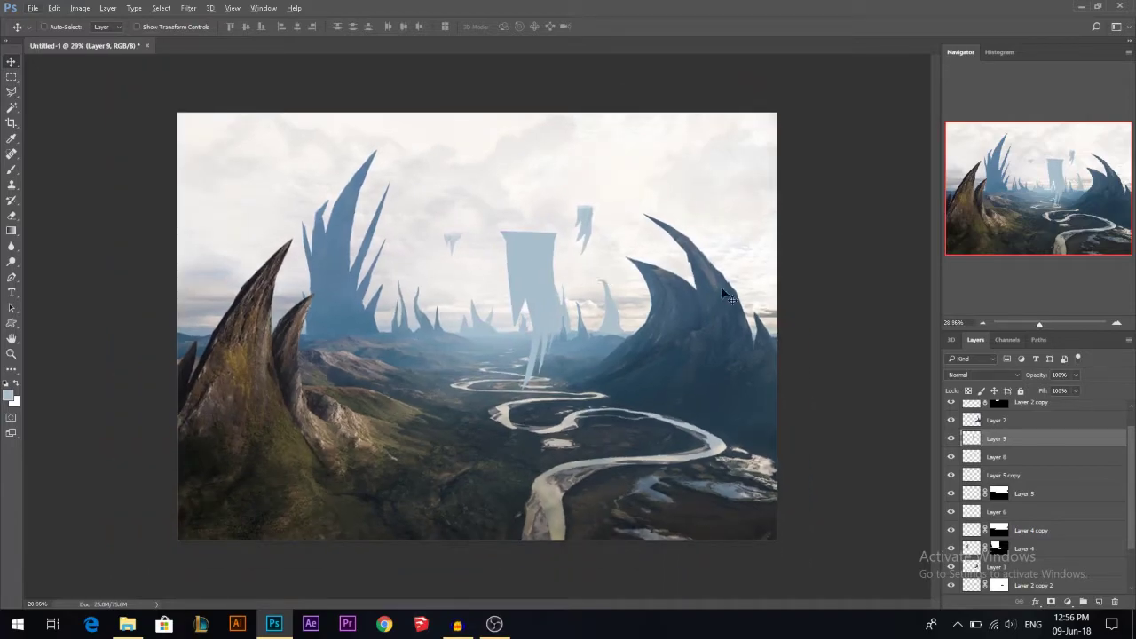
Load the silhouette as a selection and fill it with rock texture cloned from the large foreground rock, then deselect
ctrl+click(973, 438)
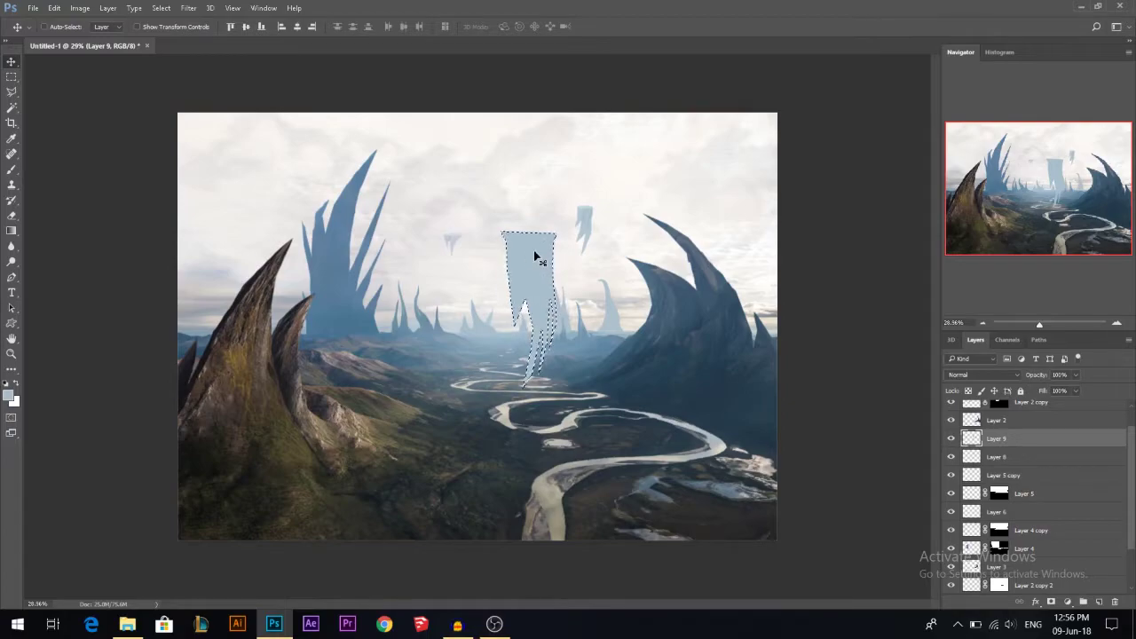
click(12, 186)
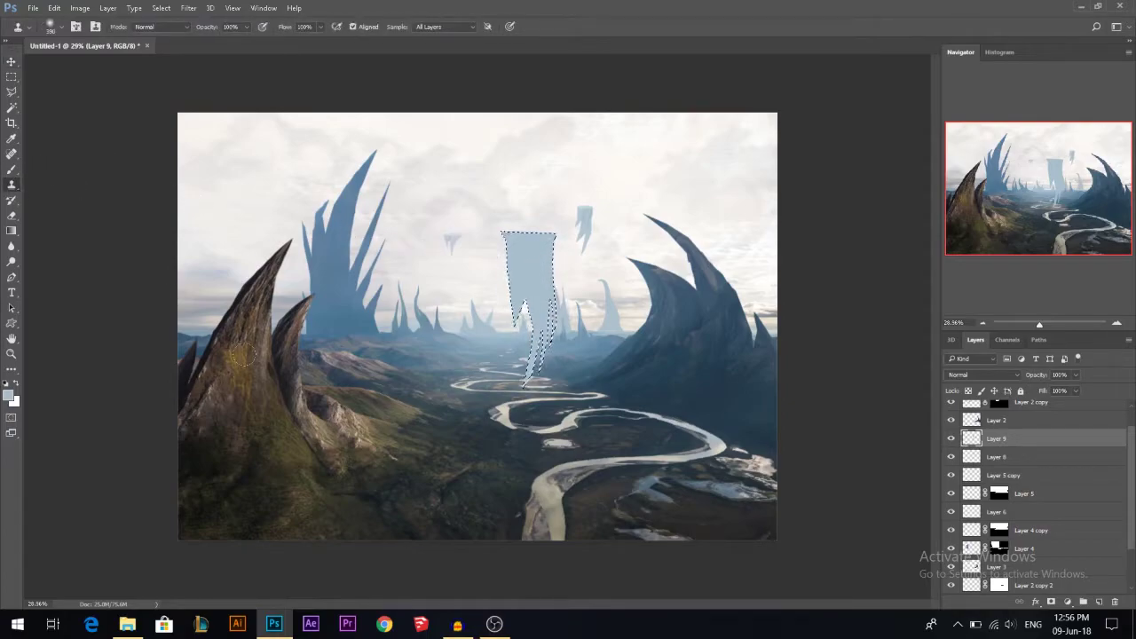
alt+click(245, 384)
mouse_move(536, 317)
mouse_down()
mouse_move(530, 369)
mouse_move(510, 363)
mouse_move(512, 378)
mouse_move(517, 285)
mouse_move(488, 265)
mouse_move(528, 263)
mouse_move(497, 265)
mouse_move(543, 238)
mouse_move(510, 242)
mouse_up()
key(ctrl+d)
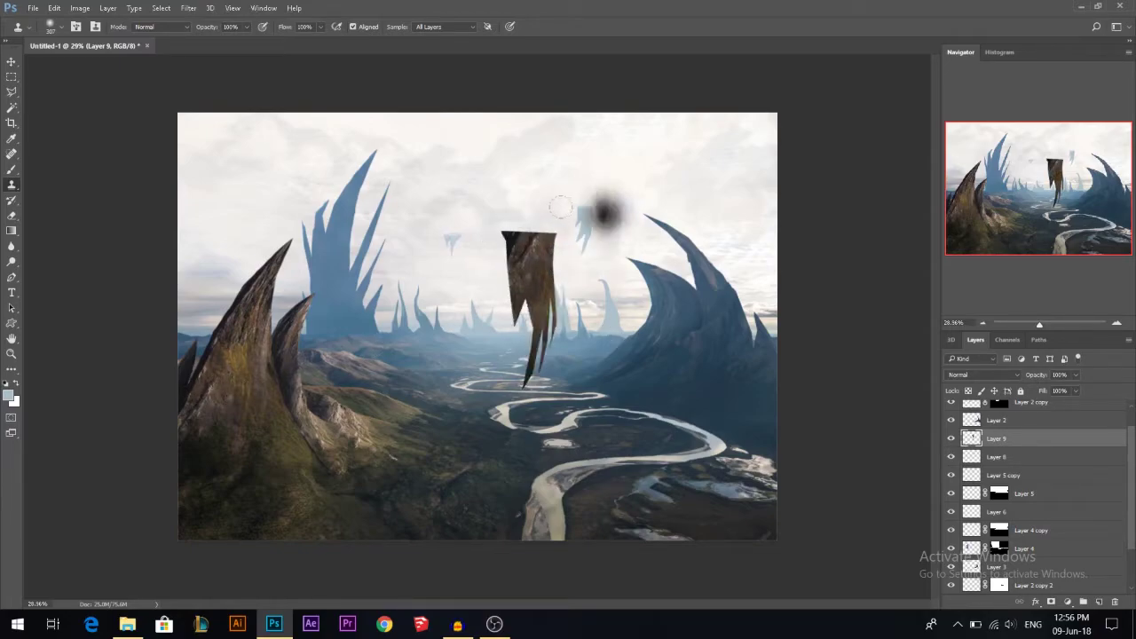
Select a thin, flattened oval along the upper edge of the dark floating rock with the Lasso tool for its top surface
key(v)
scroll(509, 217, up, 3)
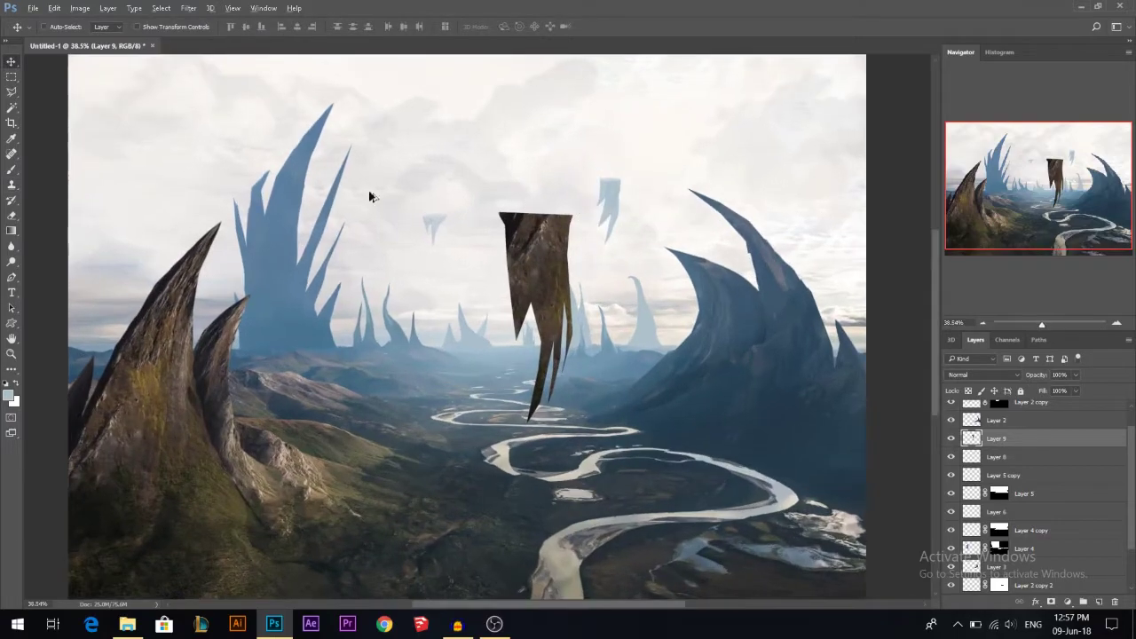
click(11, 93)
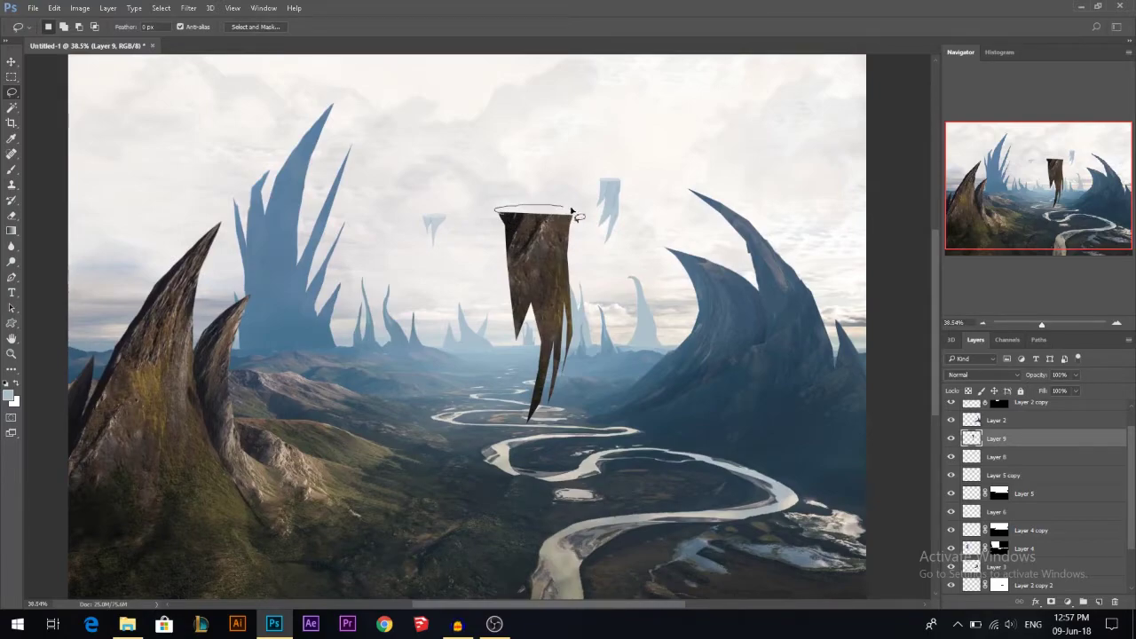
drag(537, 224, 575, 227)
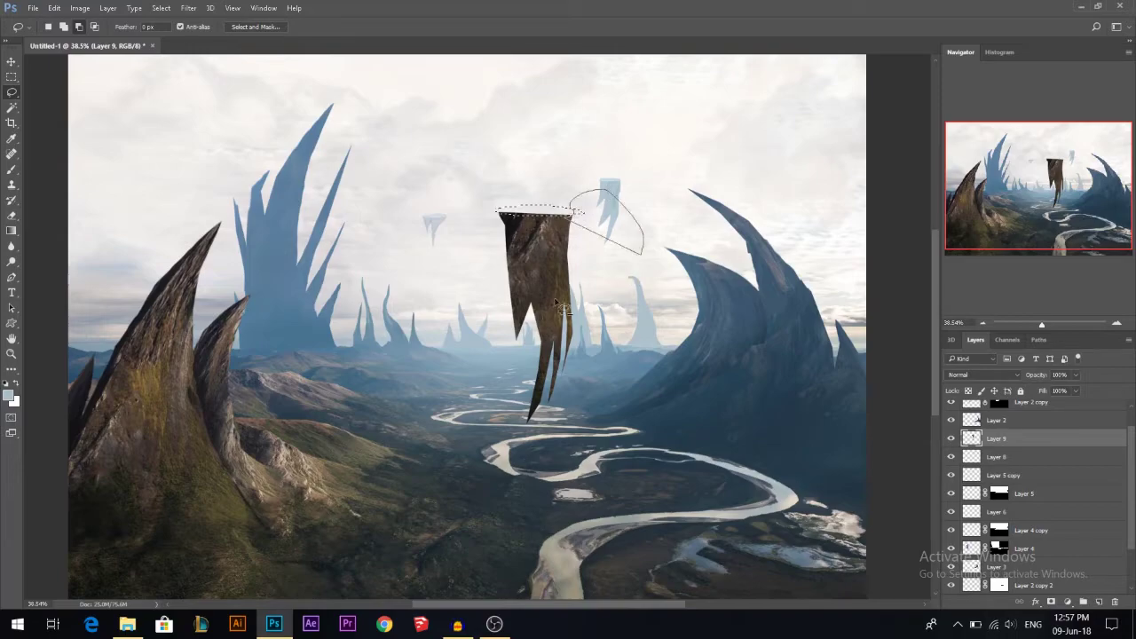
Clone dark rock texture from the large foreground rock into the oval top selection
key(s)
scroll(515, 283, down, 2)
alt+right_click(421, 310)
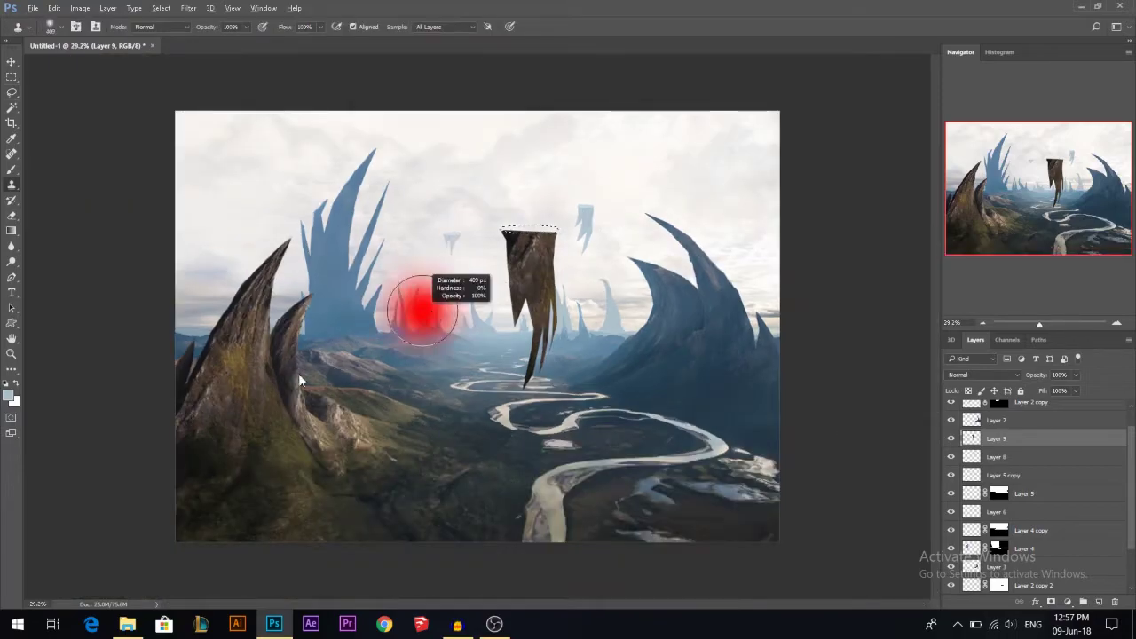
alt+click(229, 359)
key(ctrl+z)
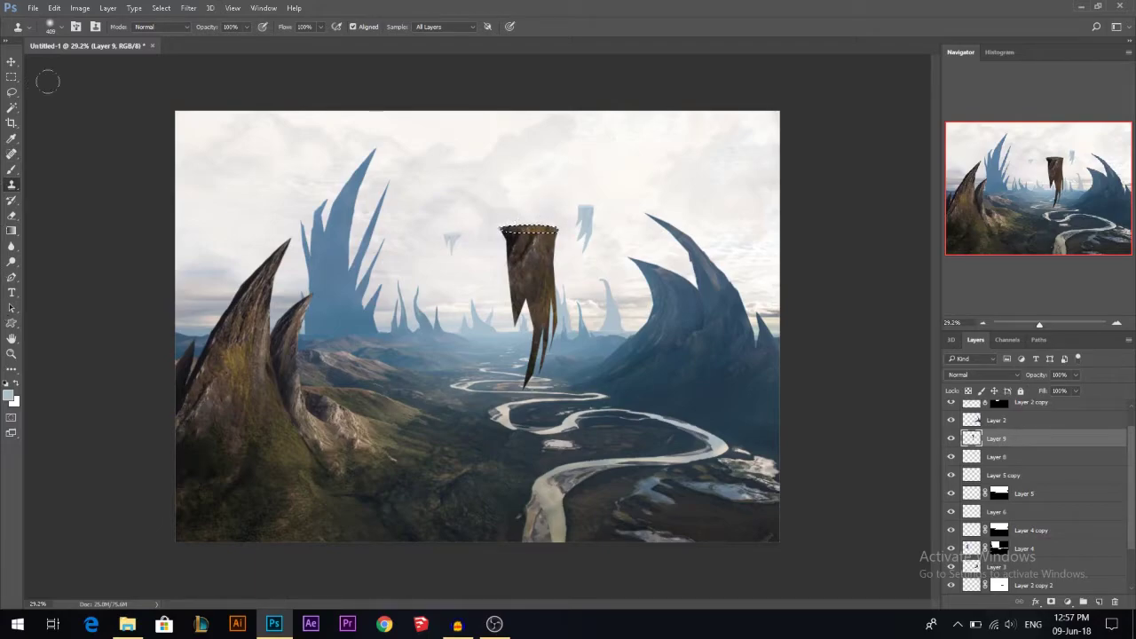
mouse_move(548, 218)
mouse_down()
mouse_move(524, 228)
mouse_move(537, 228)
mouse_up()
key(ctrl+z)
Set the top surface's brightness to 118 and contrast to -30, and shift its Color Balance blue level to +32
click(80, 8)
mouse_move(106, 43)
click(267, 41)
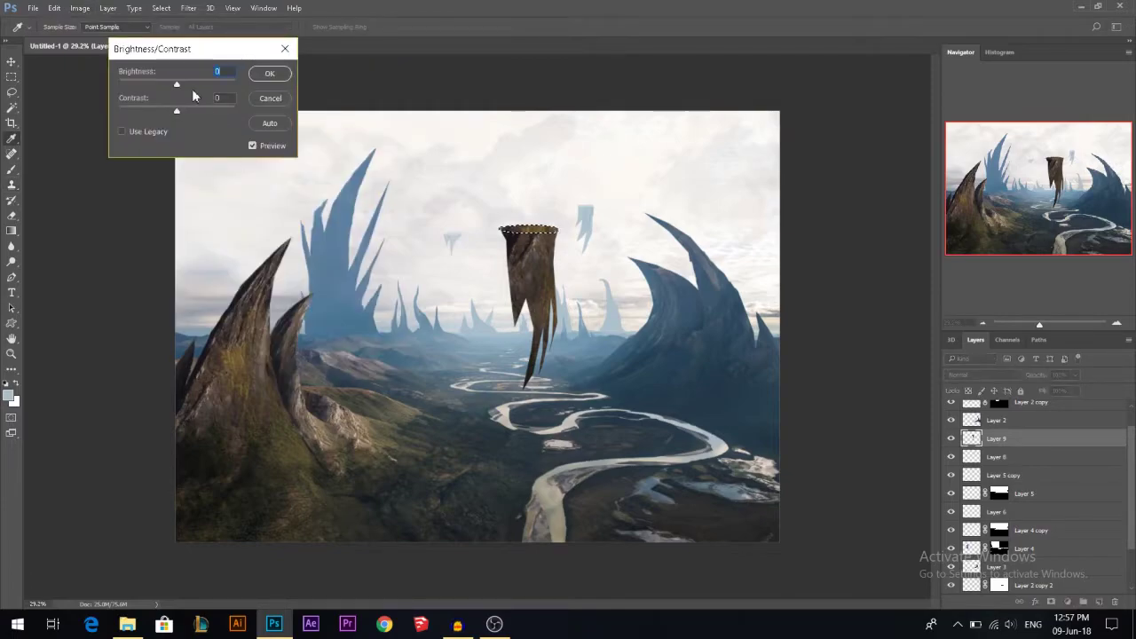
drag(207, 85, 142, 111)
drag(219, 85, 225, 86)
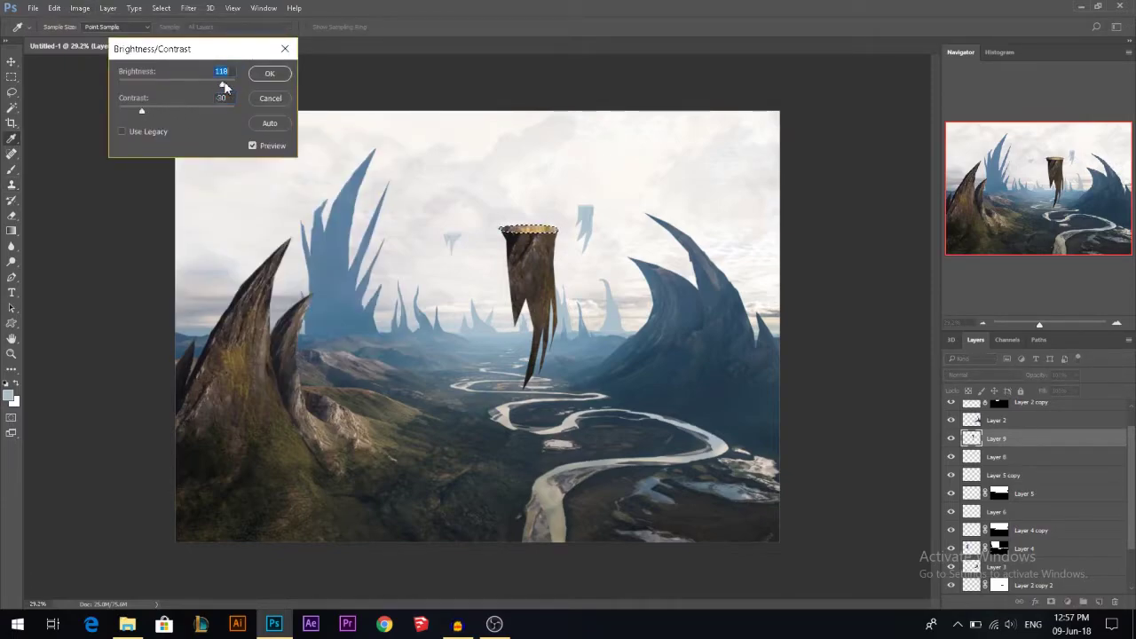
click(268, 77)
key(ctrl+b)
drag(831, 132, 848, 132)
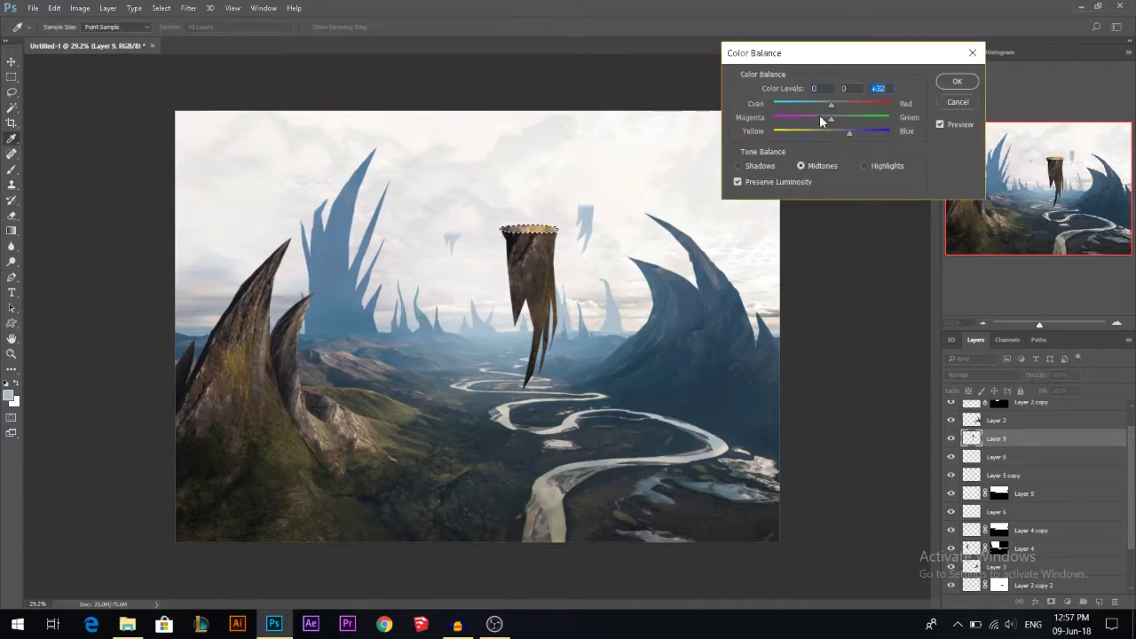
click(957, 80)
scroll(515, 226, up, 10)
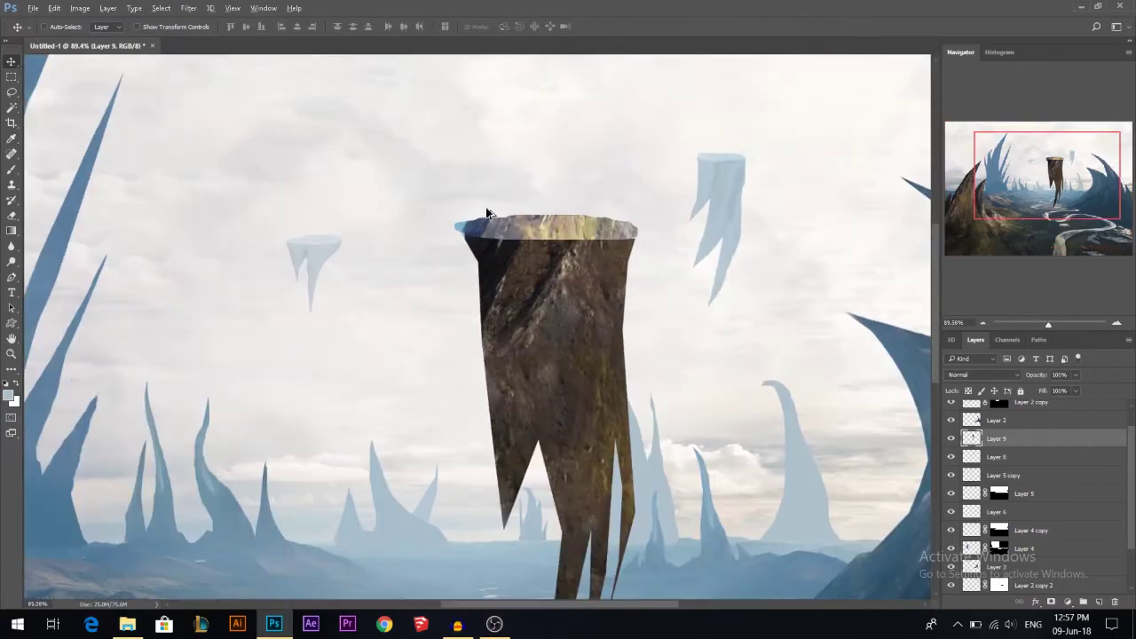
scroll(494, 251, down, 9)
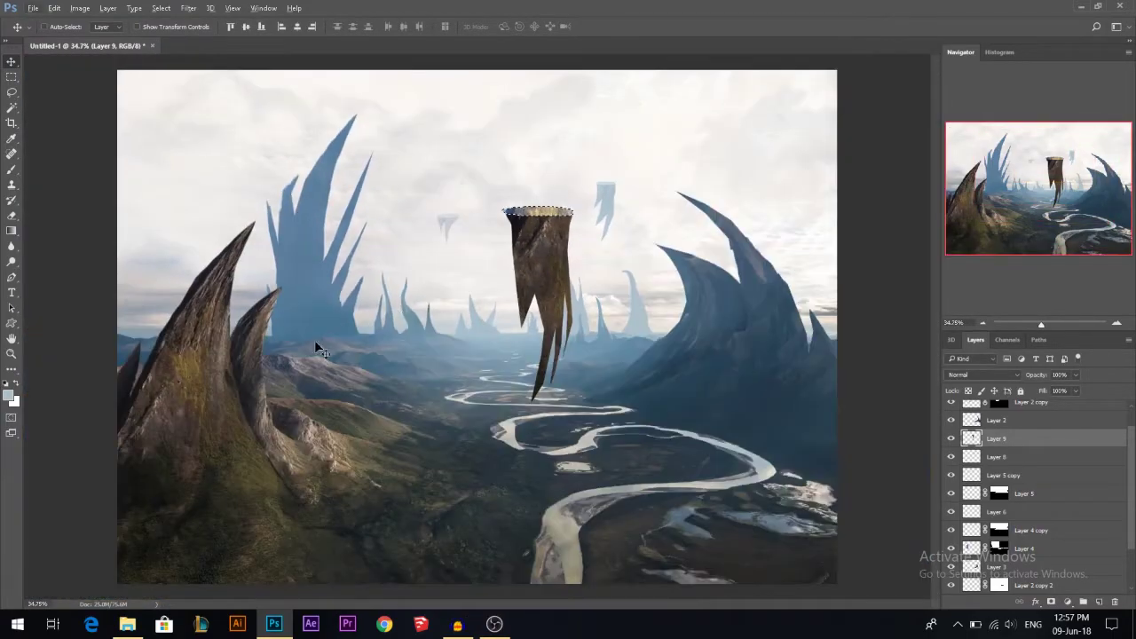
Clone bluish tones from the large dark curved spires over the floating rock's selected top surface
key(s)
key(alt+s)
key(alt)
alt+click(203, 411)
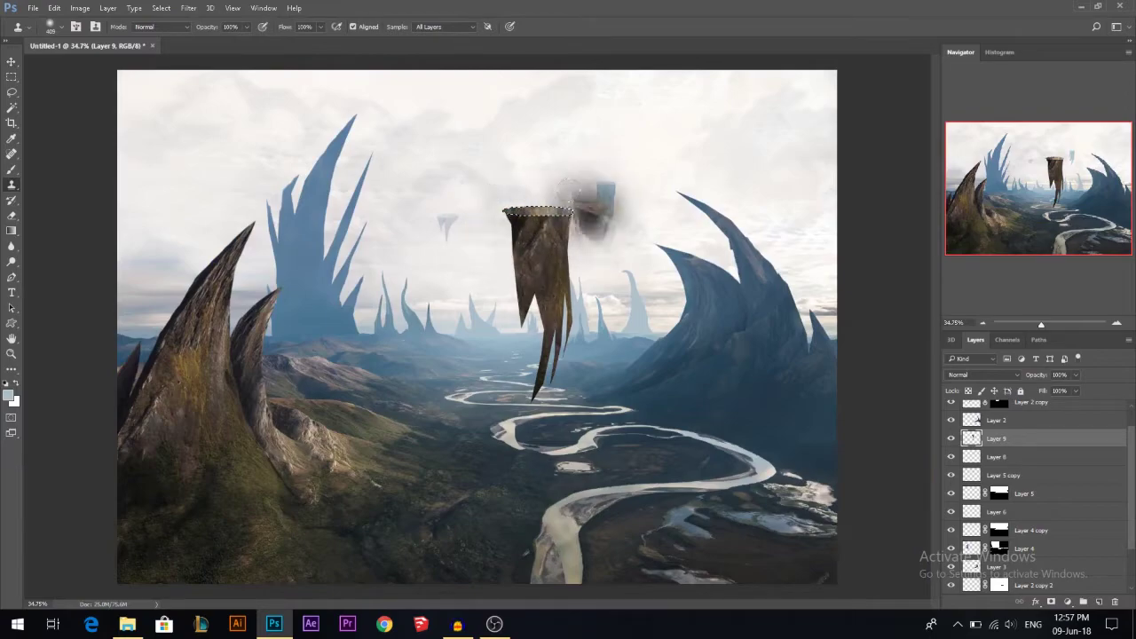
alt+click(694, 329)
drag(570, 216, 509, 189)
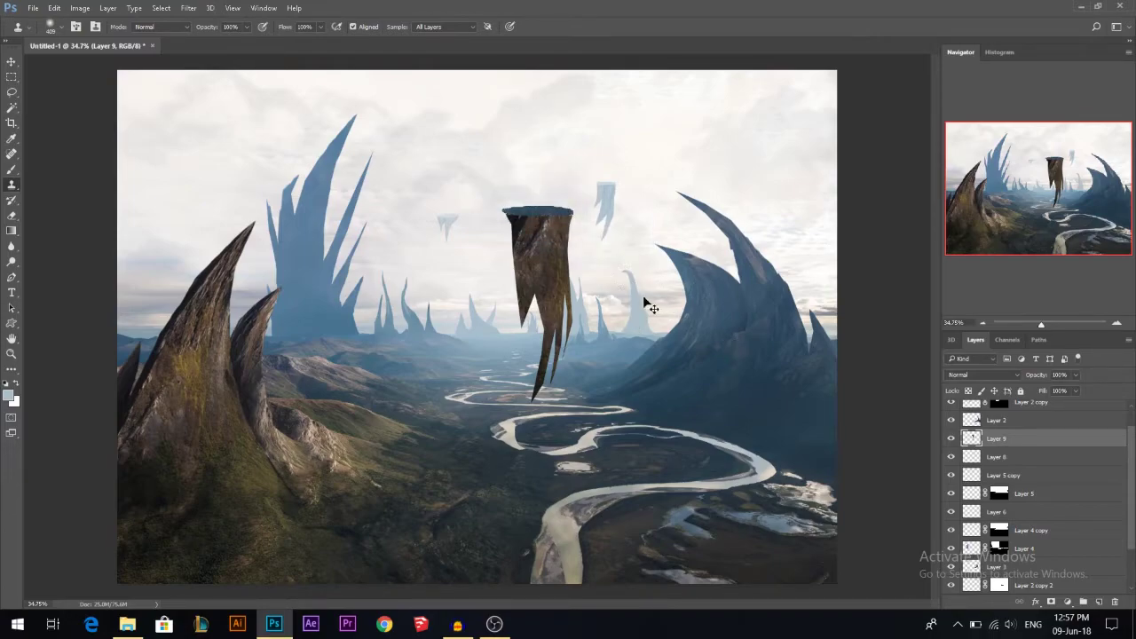
Lighten the blue top surface with Brightness/Contrast at brightness 86 and contrast -35, and clear the selection
key(ctrl+b)
drag(193, 82, 214, 97)
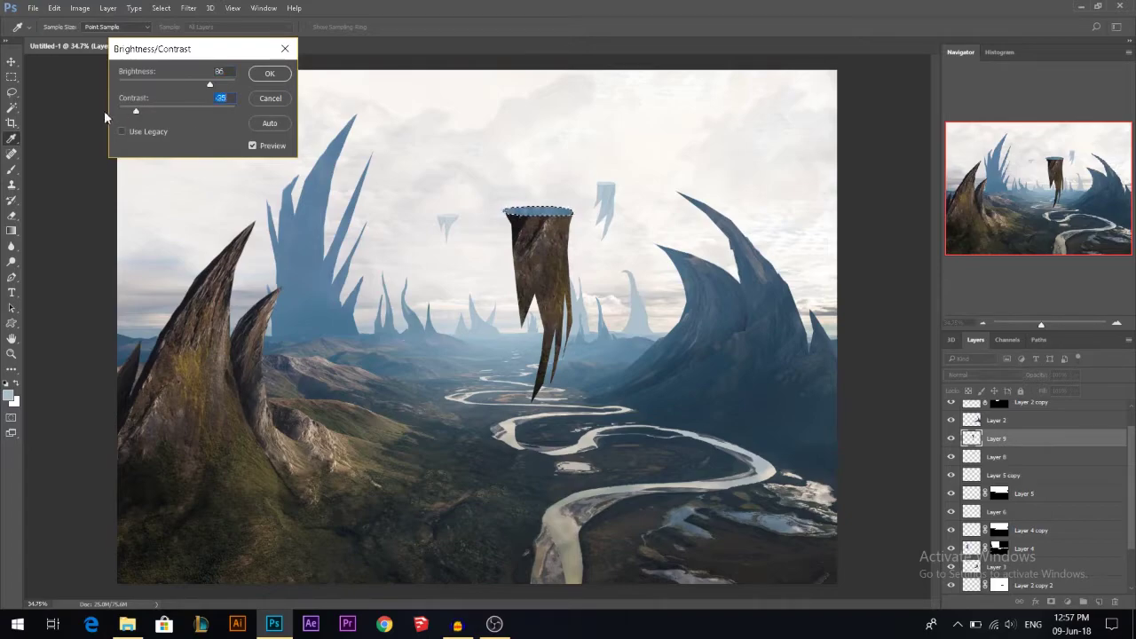
key(Return)
key(ctrl+d)
key(v)
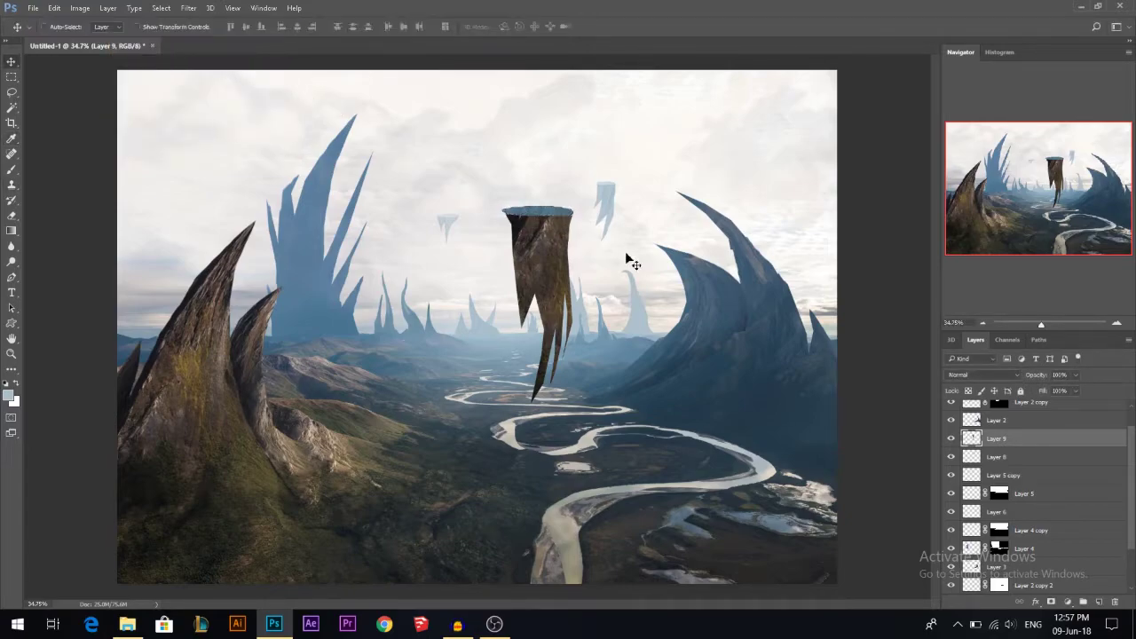
Soften the edge between the blue top surface and the dark rock body with the Blur tool
scroll(632, 258, down, 3)
scroll(571, 234, up, 10)
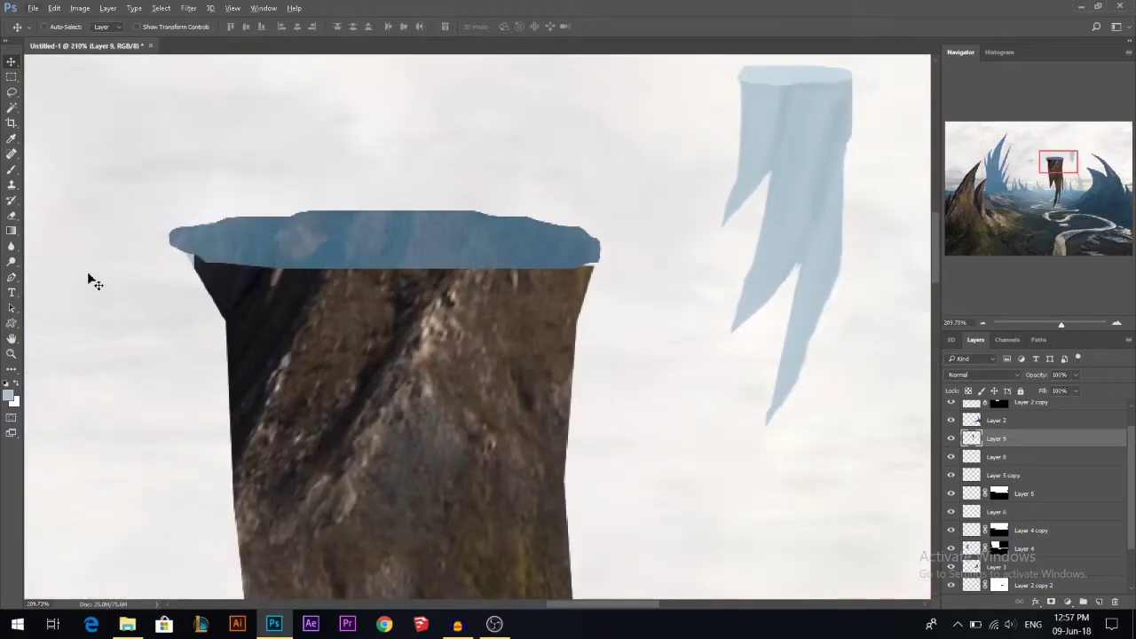
click(11, 246)
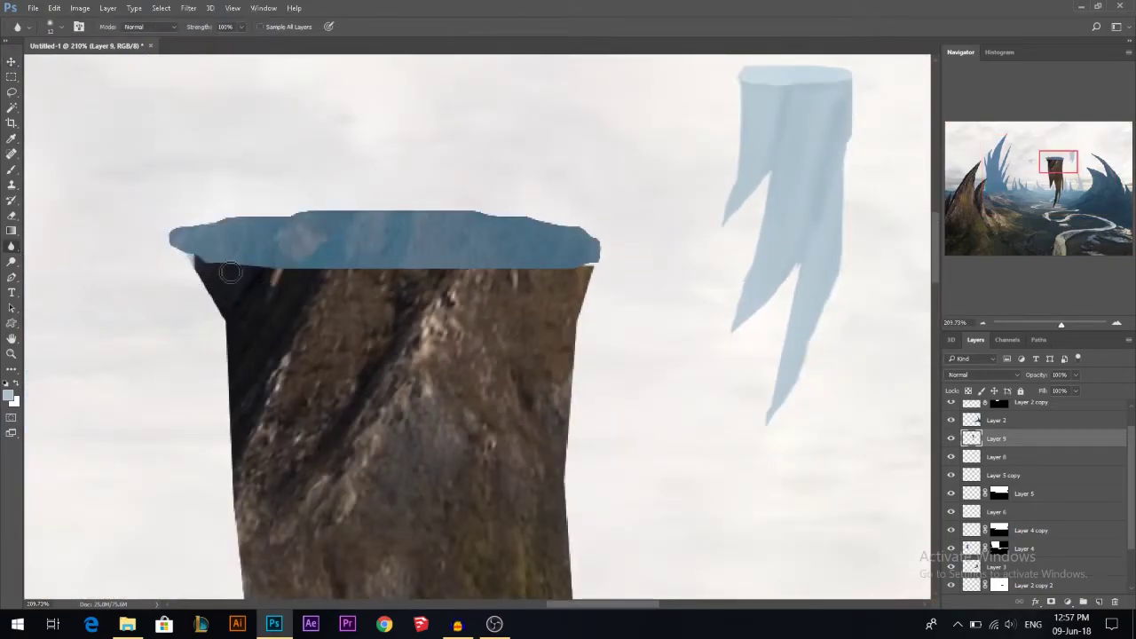
drag(295, 276, 394, 275)
scroll(625, 290, down, 3)
scroll(625, 290, down, 3)
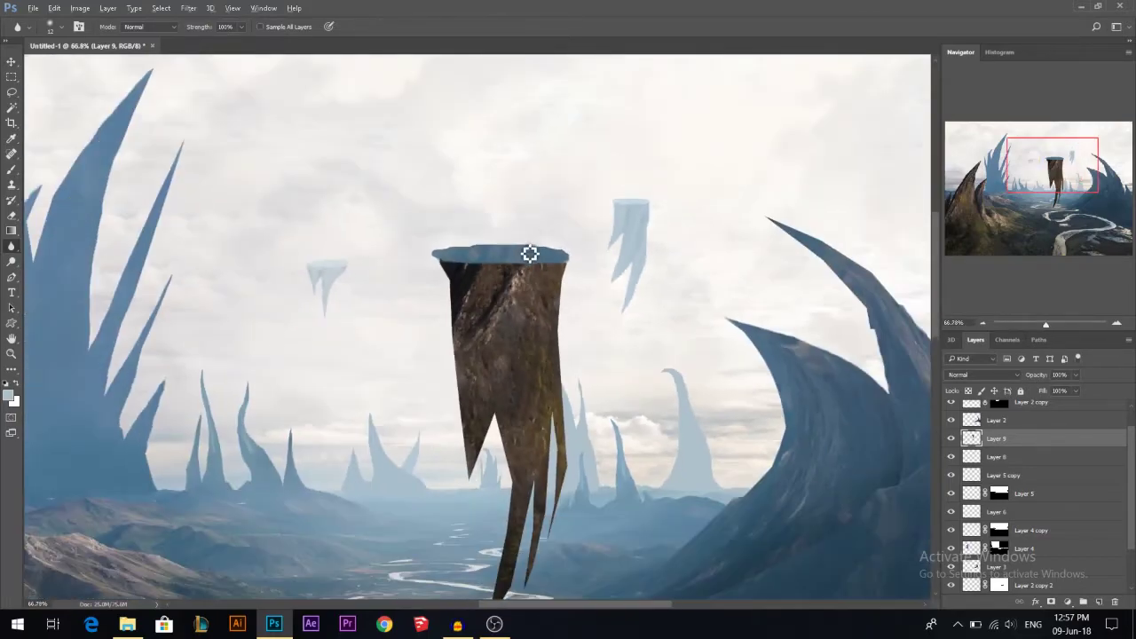
scroll(530, 254, down, 3)
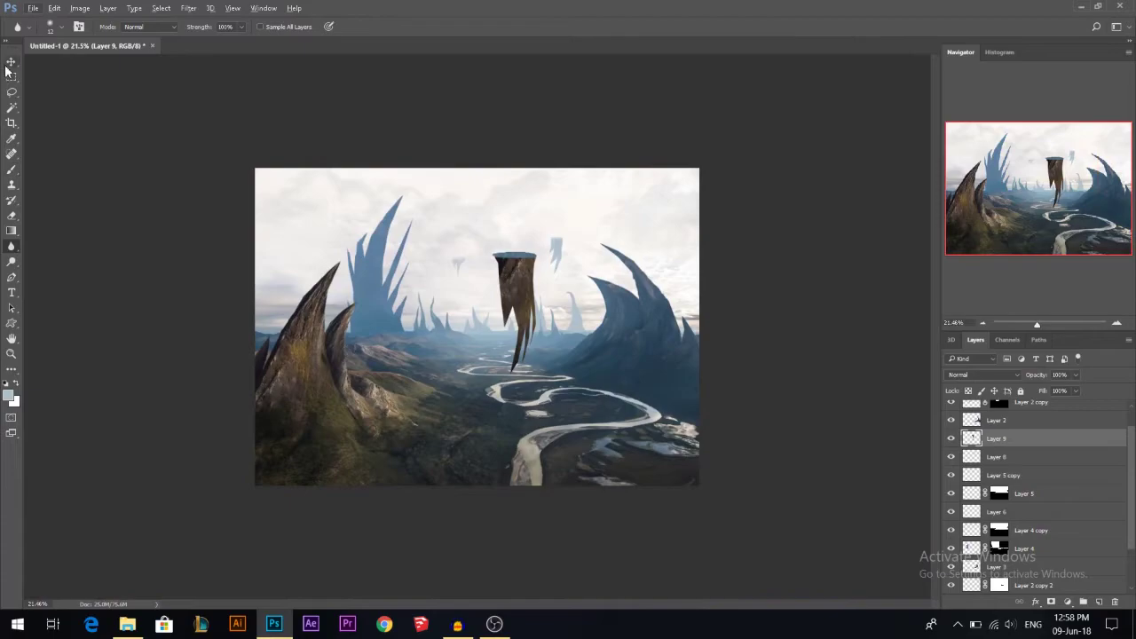
Squash the dark floating rock vertically with Free Transform, shortening its height while keeping its width
click(8, 63)
scroll(554, 309, down, 2)
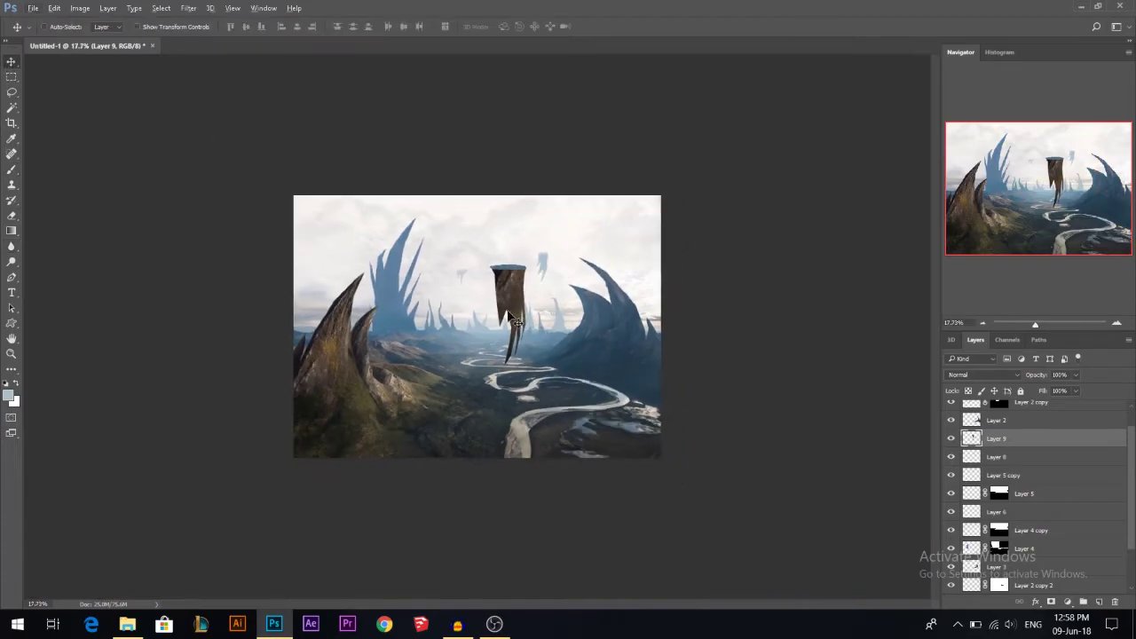
key(ctrl+t)
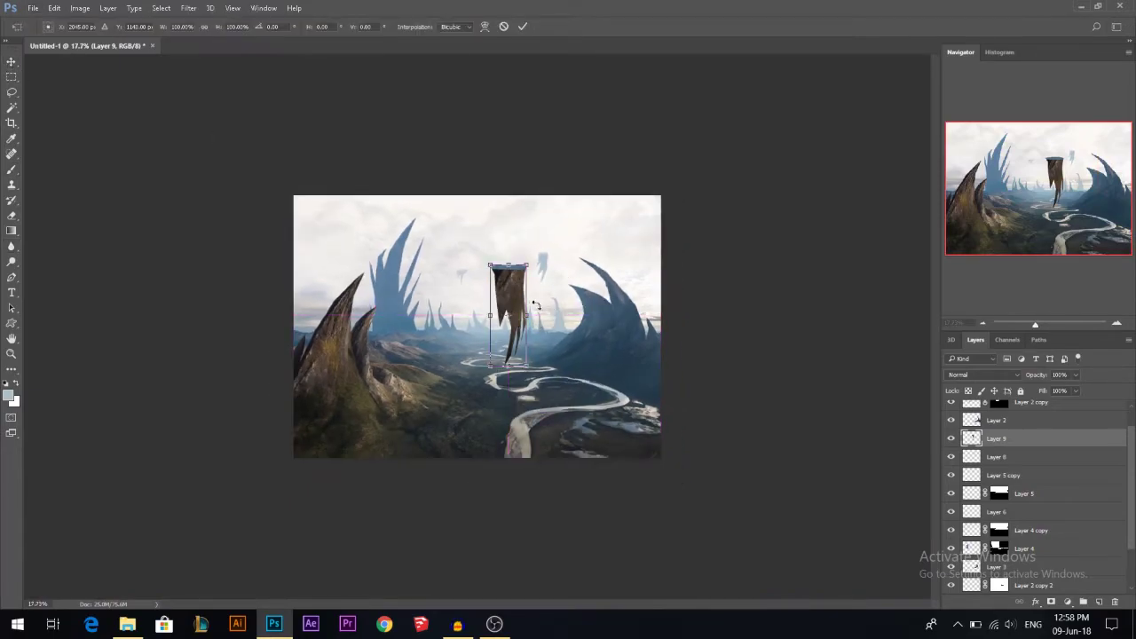
drag(527, 314, 527, 283)
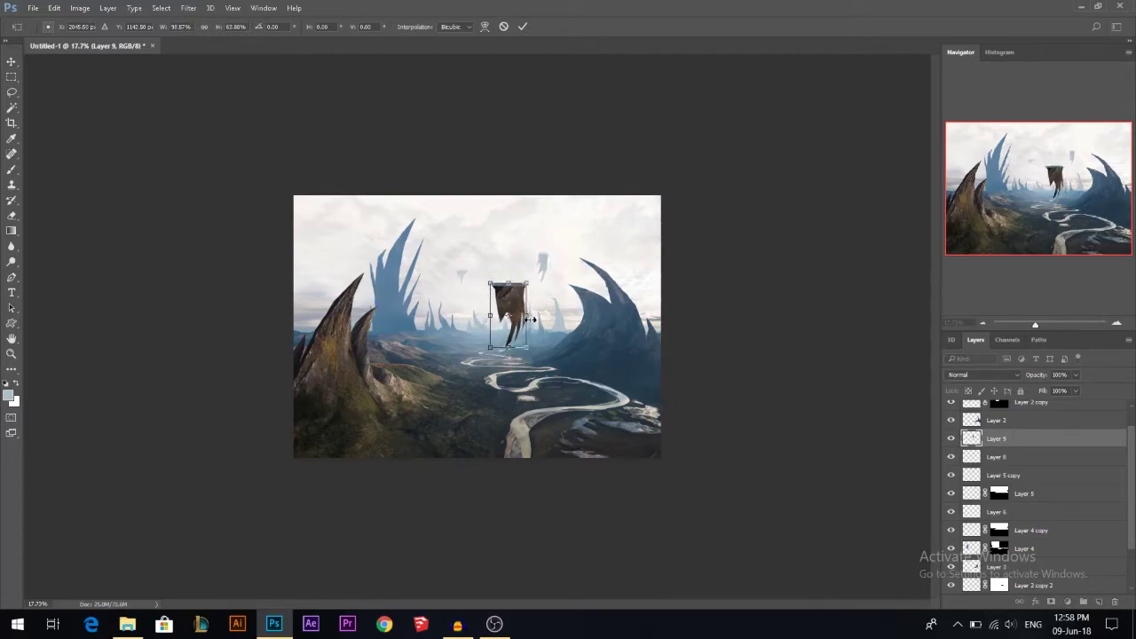
key(Return)
Move the pale tall rock toward the middle of the sky, and place the dark rock near the curved spires, scaled down
drag(530, 334, 501, 247)
drag(533, 283, 552, 261)
key(ctrl+t)
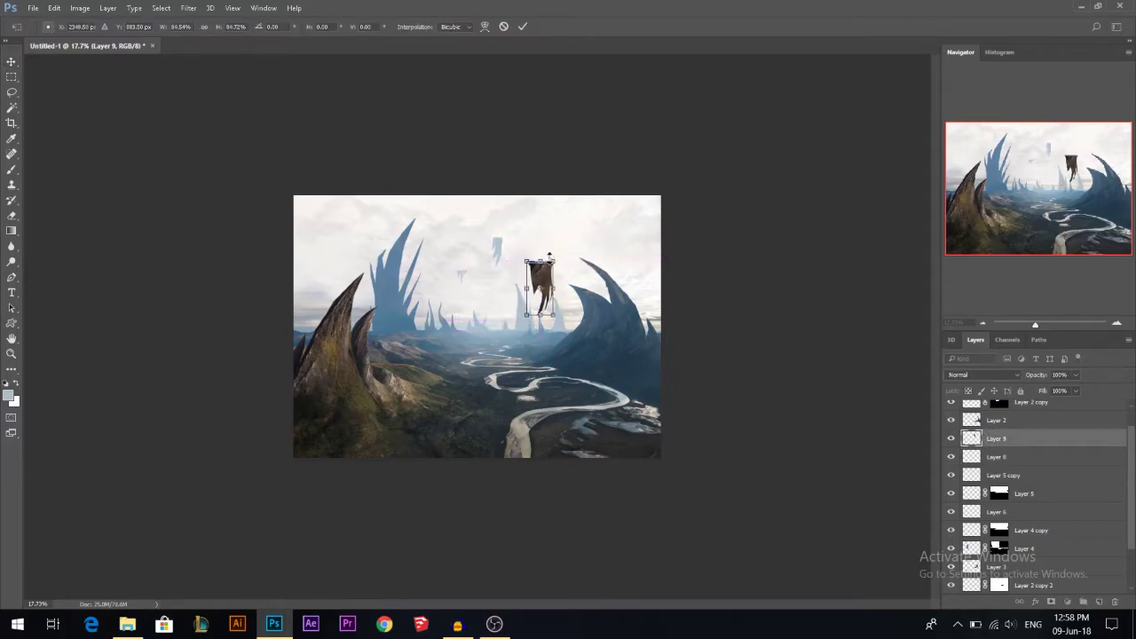
key(Return)
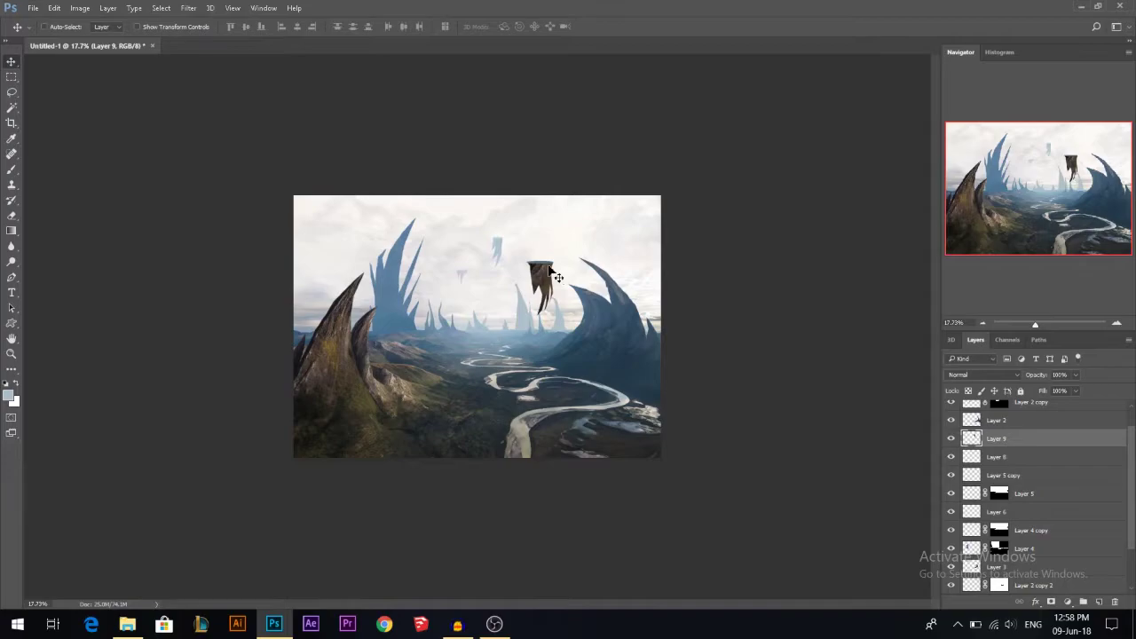
Try to warp the dark floating rock so that its top surface bows downward in the middle
scroll(548, 266, up, 5)
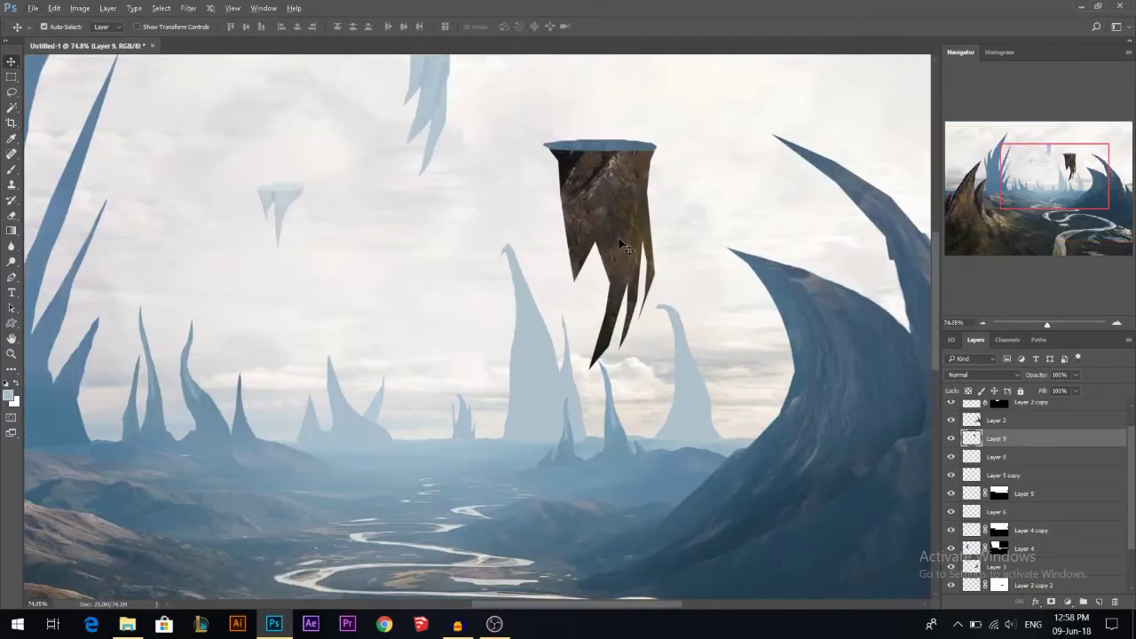
key(ctrl+t)
right_click(592, 168)
click(621, 263)
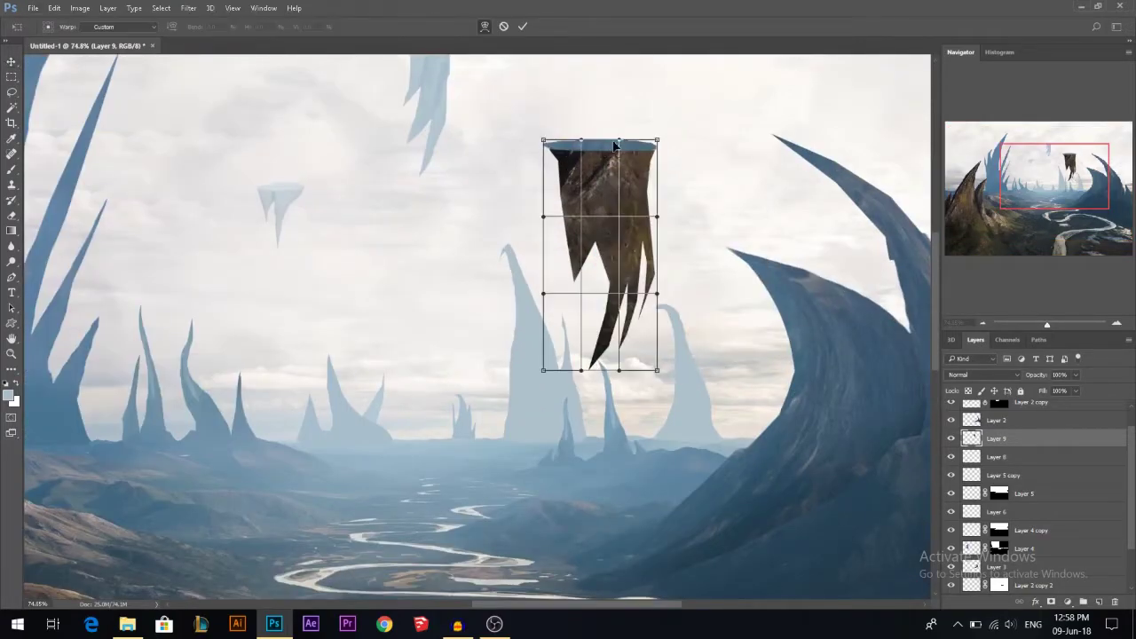
mouse_move(618, 153)
mouse_down()
mouse_move(586, 154)
mouse_move(593, 173)
mouse_move(583, 147)
mouse_move(611, 153)
mouse_move(608, 164)
mouse_up()
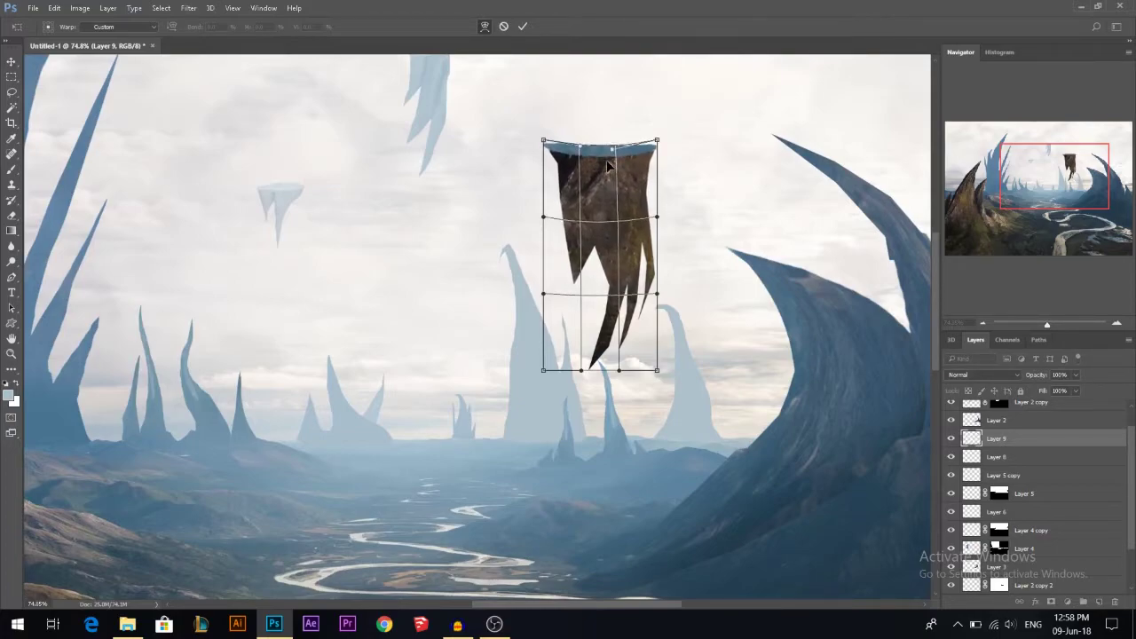
key(Return)
Outline a thin curved strip along the lower edge of the dark rock's blue top surface with the Lasso tool
scroll(607, 164, up, 3)
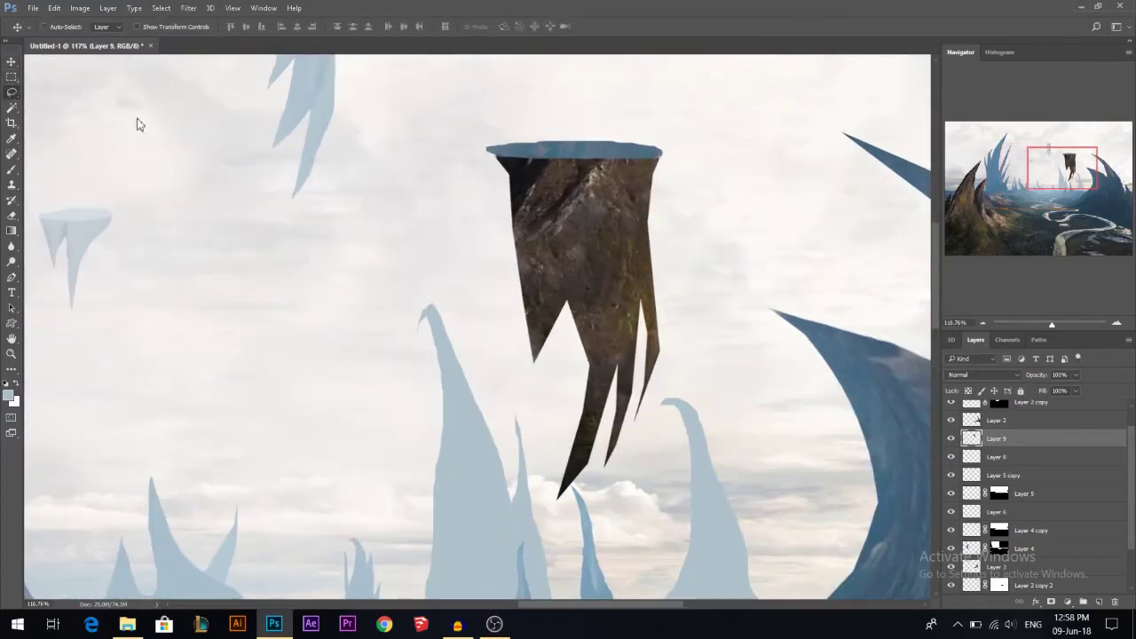
key(l)
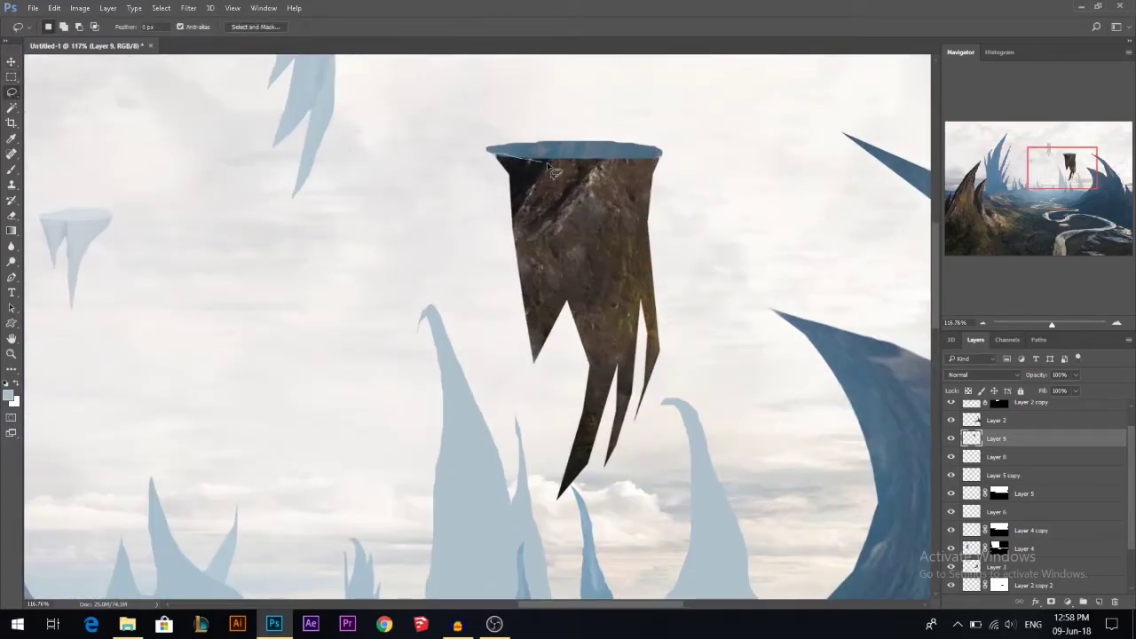
mouse_move(575, 171)
mouse_down()
mouse_move(661, 158)
mouse_move(496, 158)
mouse_up()
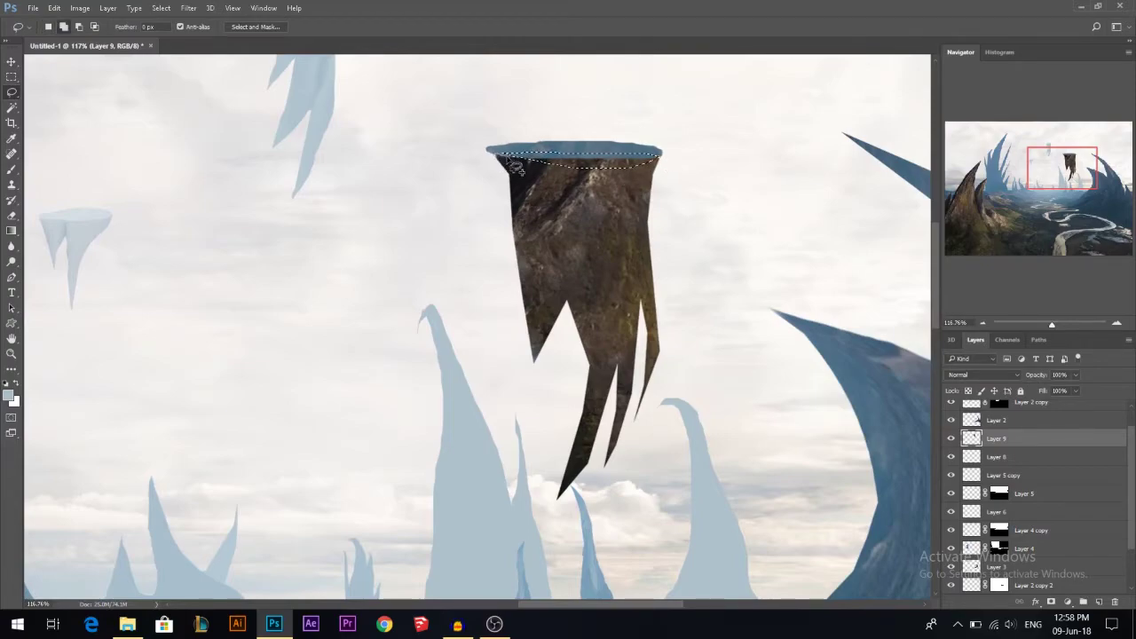
Clone blue rock texture from the curved spires into the selected strip, giving the floating rock's top surface a rounded front edge
key(s)
scroll(719, 355, down, 5)
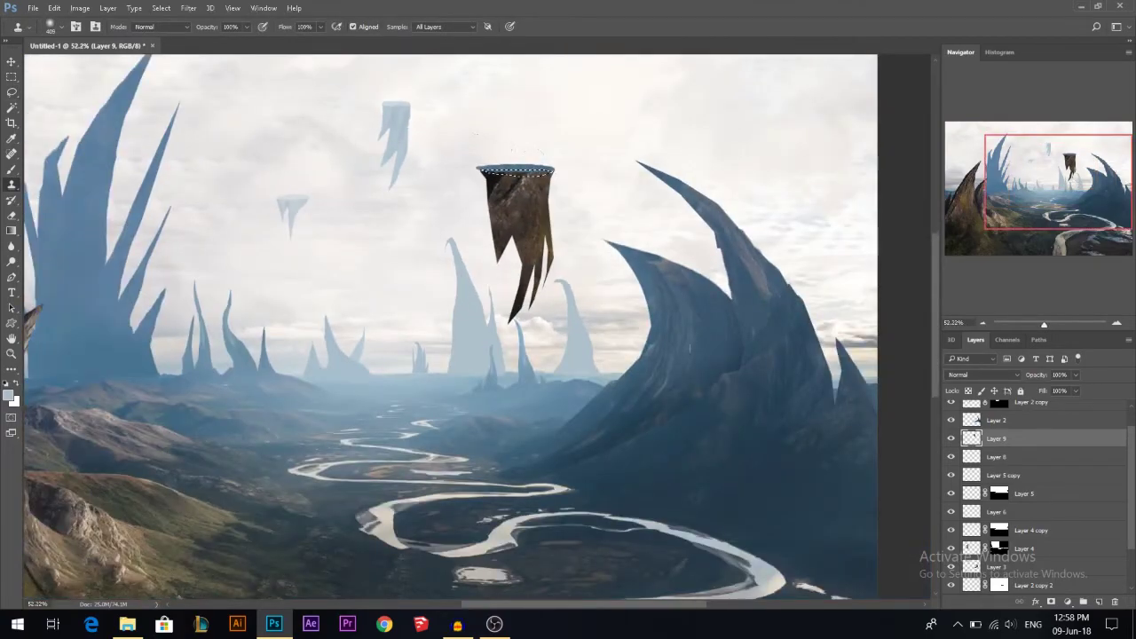
alt+click(673, 310)
click(499, 177)
scroll(526, 164, up, 8)
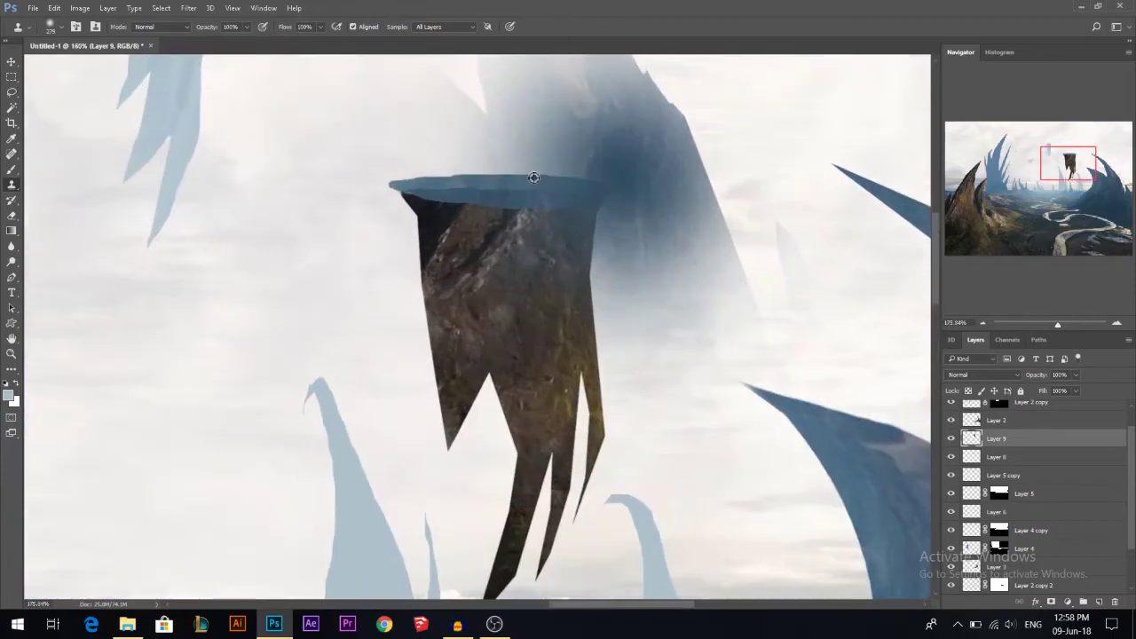
drag(474, 182, 446, 184)
mouse_move(502, 210)
mouse_down()
mouse_move(382, 190)
mouse_move(627, 204)
mouse_up()
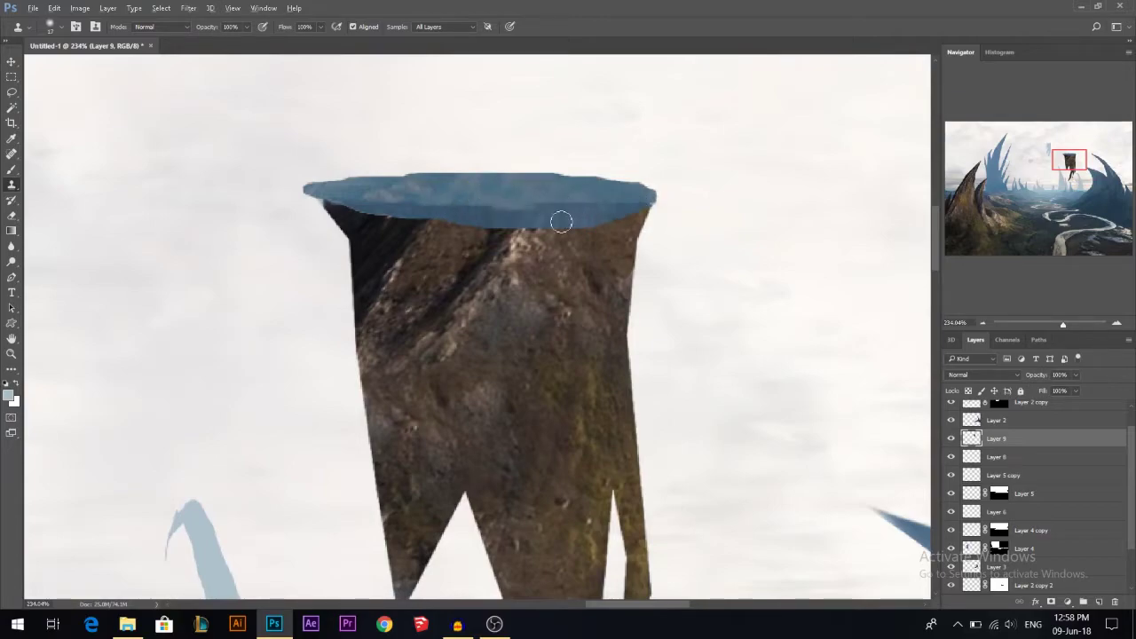
scroll(560, 206, down, 10)
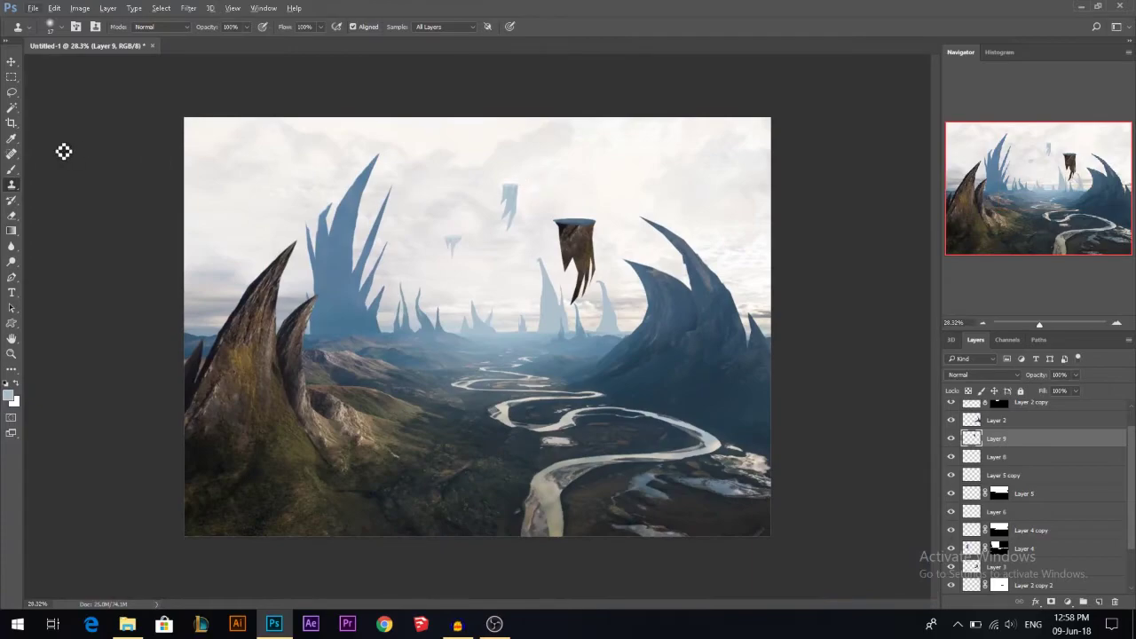
Shade and highlight the floating rock's body around its left spike with the Dodge tool, midtones range, 28% exposure
click(11, 261)
scroll(629, 217, up, 3)
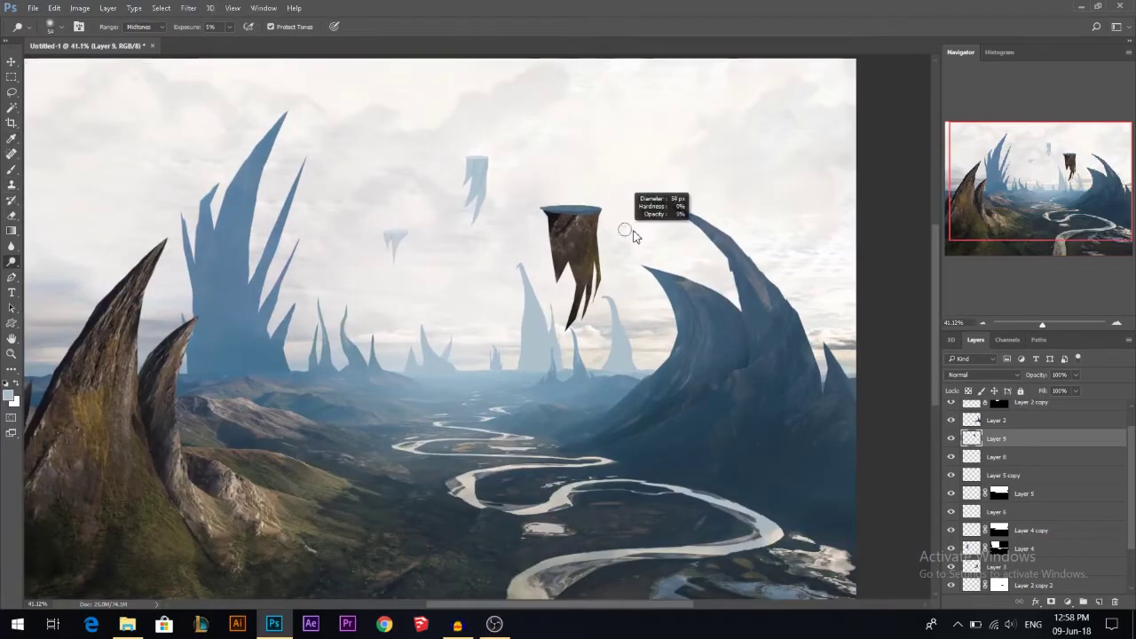
scroll(613, 238, up, 3)
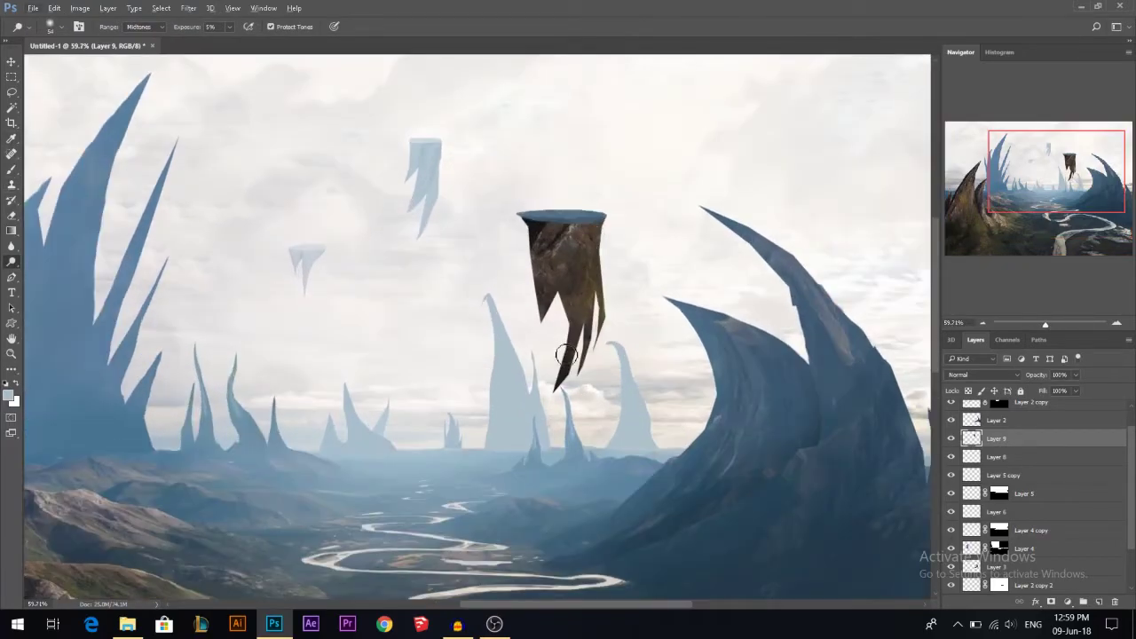
scroll(566, 355, up, 3)
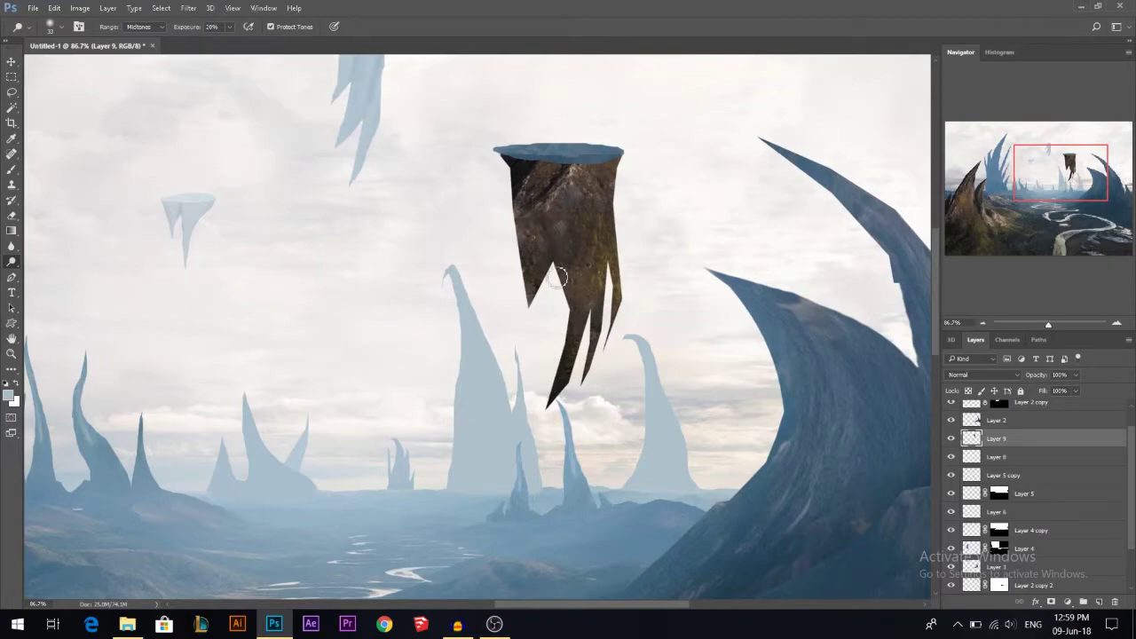
alt+right_click(547, 253)
mouse_move(549, 240)
mouse_down()
mouse_move(550, 220)
mouse_move(565, 271)
mouse_up()
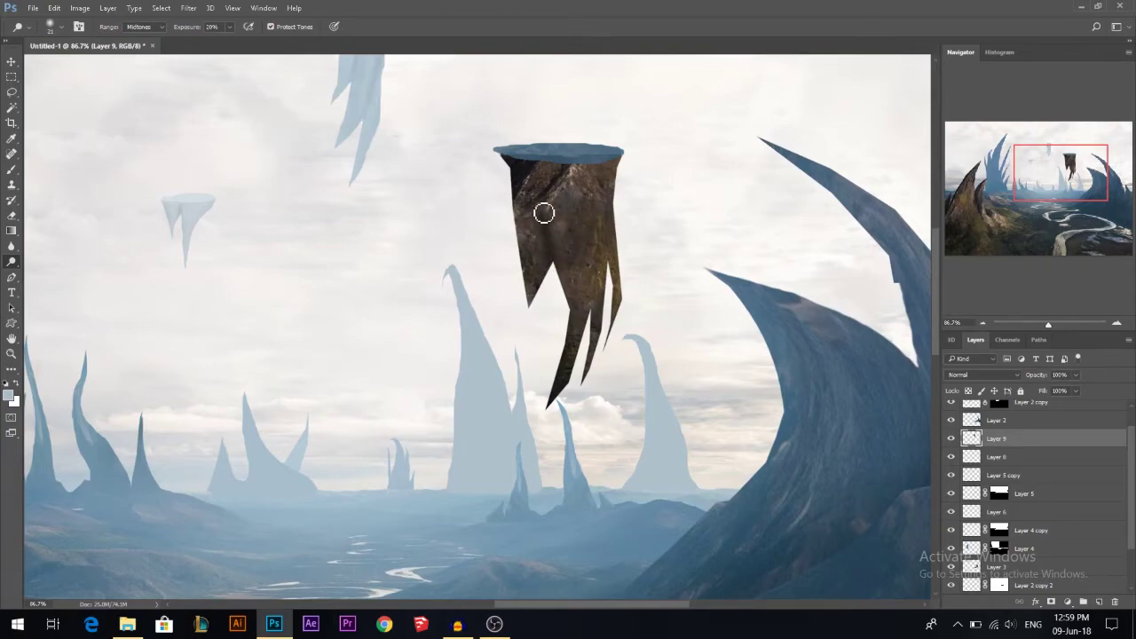
alt+right_click(520, 197)
alt+right_click(523, 213)
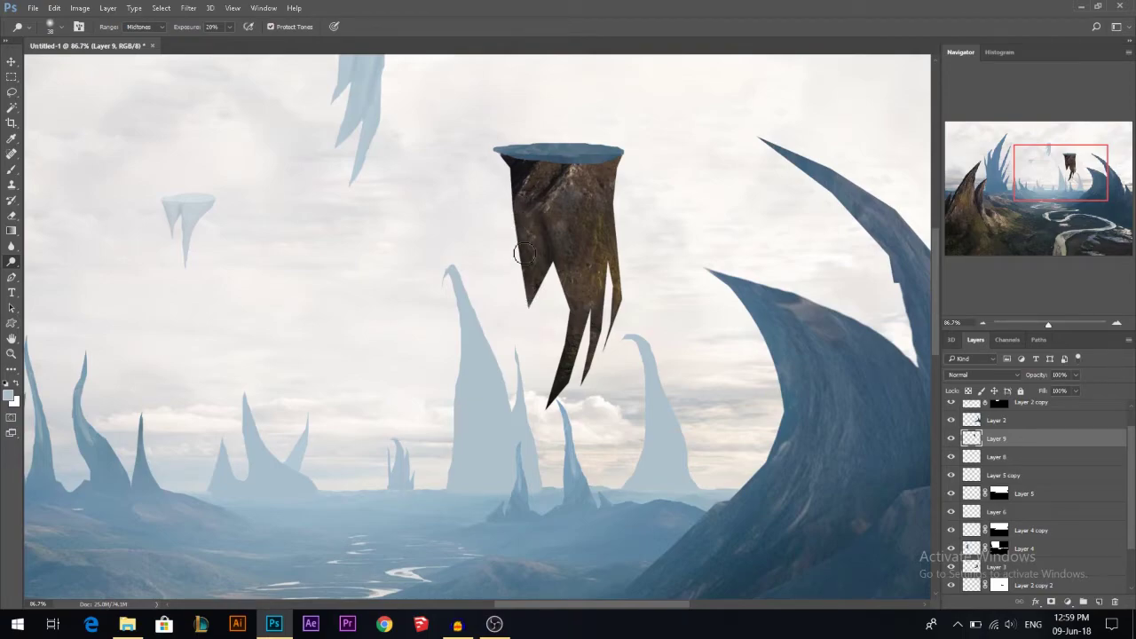
drag(530, 325, 520, 323)
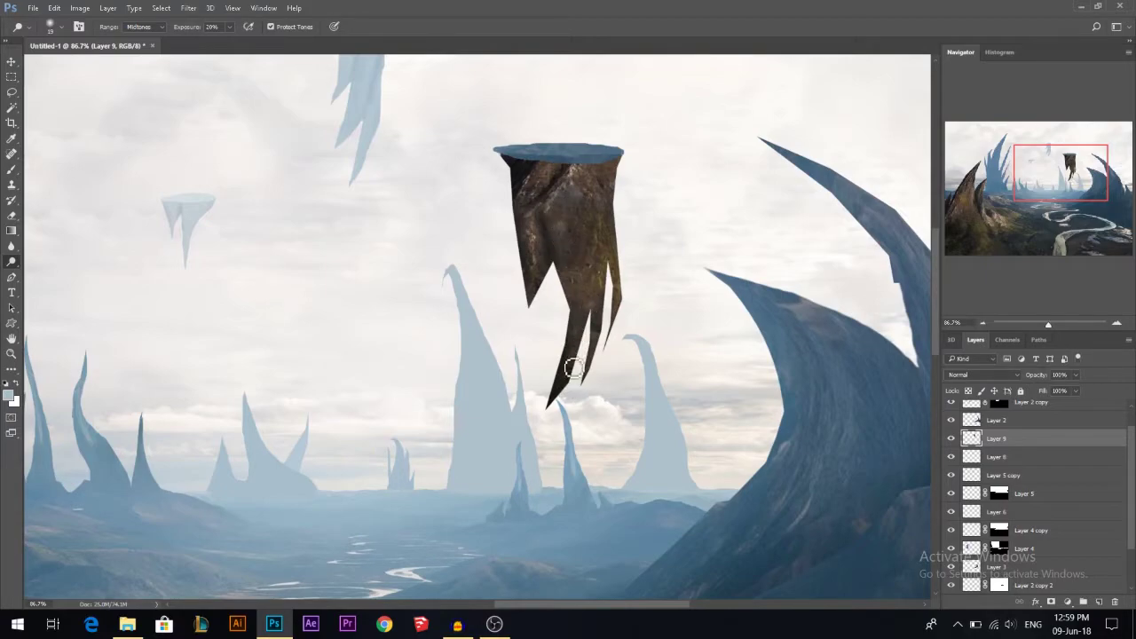
Brush highlights and shading onto the long hanging spikes beneath the floating rock with the Dodge tool at 28% exposure
scroll(569, 391, up, 2)
alt+right_click(570, 404)
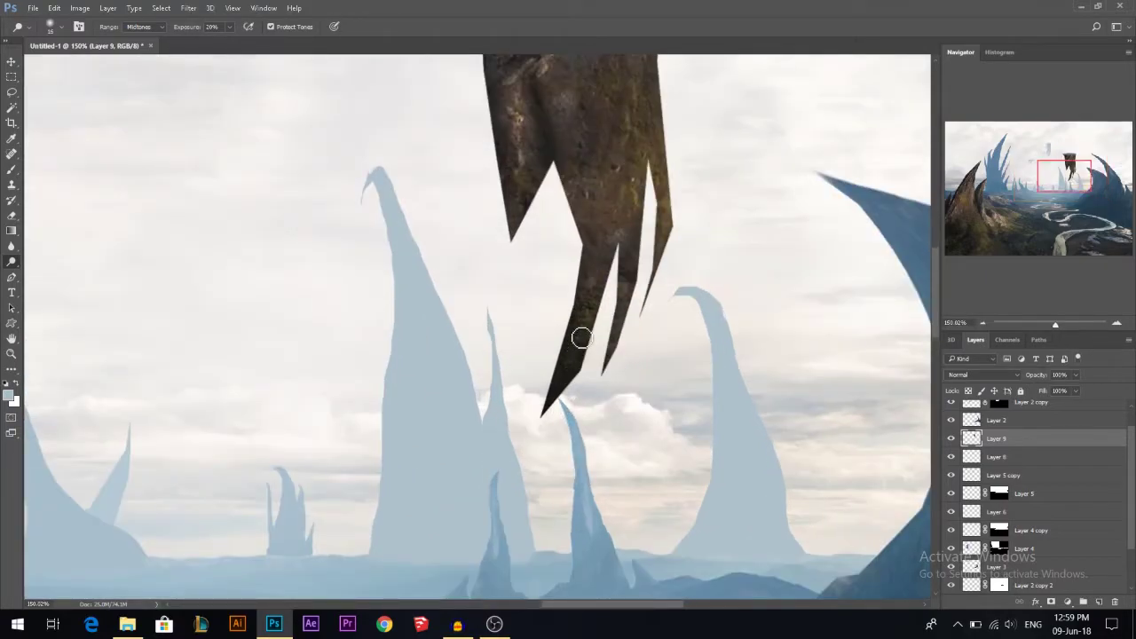
mouse_move(586, 324)
mouse_down()
mouse_move(595, 288)
mouse_move(582, 337)
mouse_up()
mouse_move(602, 258)
mouse_down()
mouse_move(611, 213)
mouse_move(604, 232)
mouse_move(627, 255)
mouse_move(622, 364)
mouse_move(629, 296)
mouse_move(615, 370)
mouse_move(641, 282)
mouse_move(643, 120)
mouse_move(667, 297)
mouse_move(677, 157)
mouse_move(671, 175)
mouse_up()
alt+right_click(563, 300)
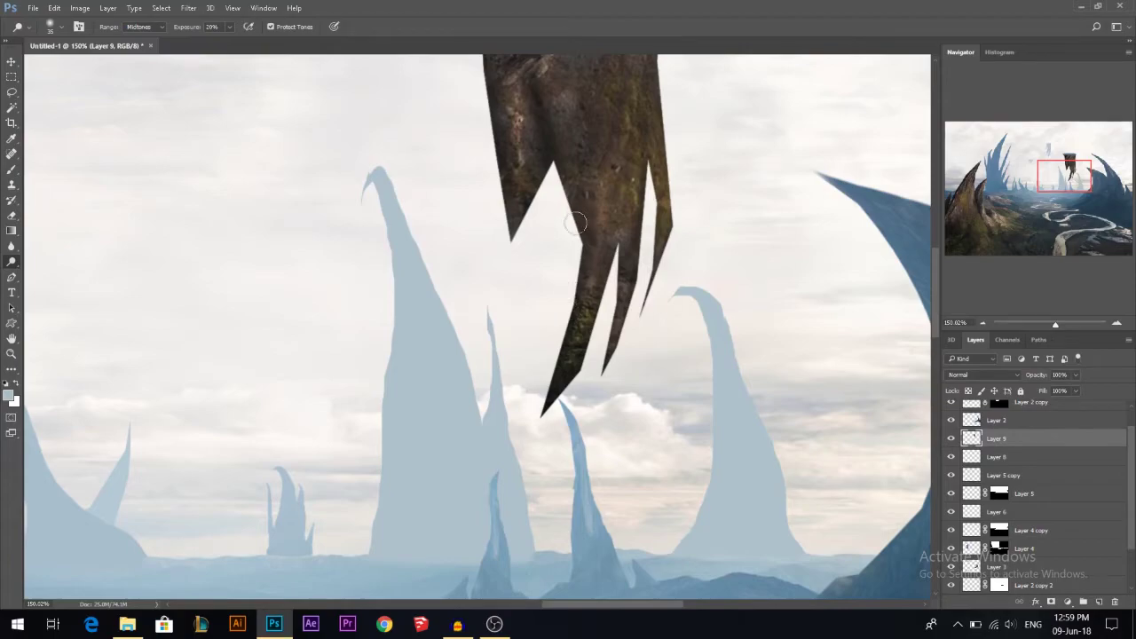
Refine the shading on the floating rock's upper right side using a larger brush at 29% exposure
scroll(575, 204, down, 5)
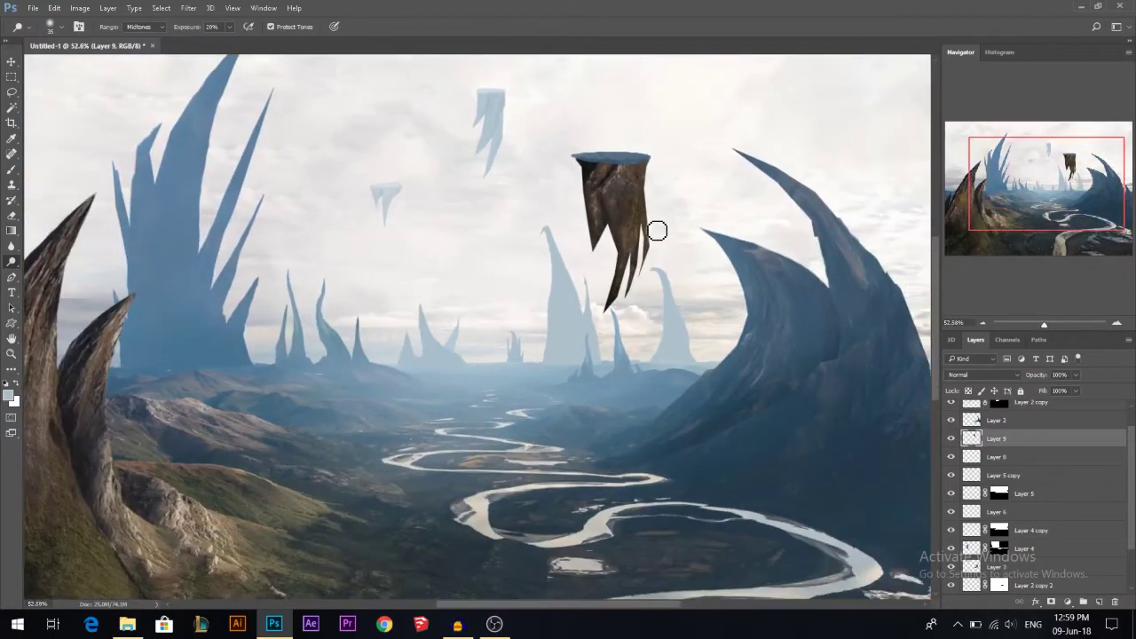
scroll(653, 191, up, 2)
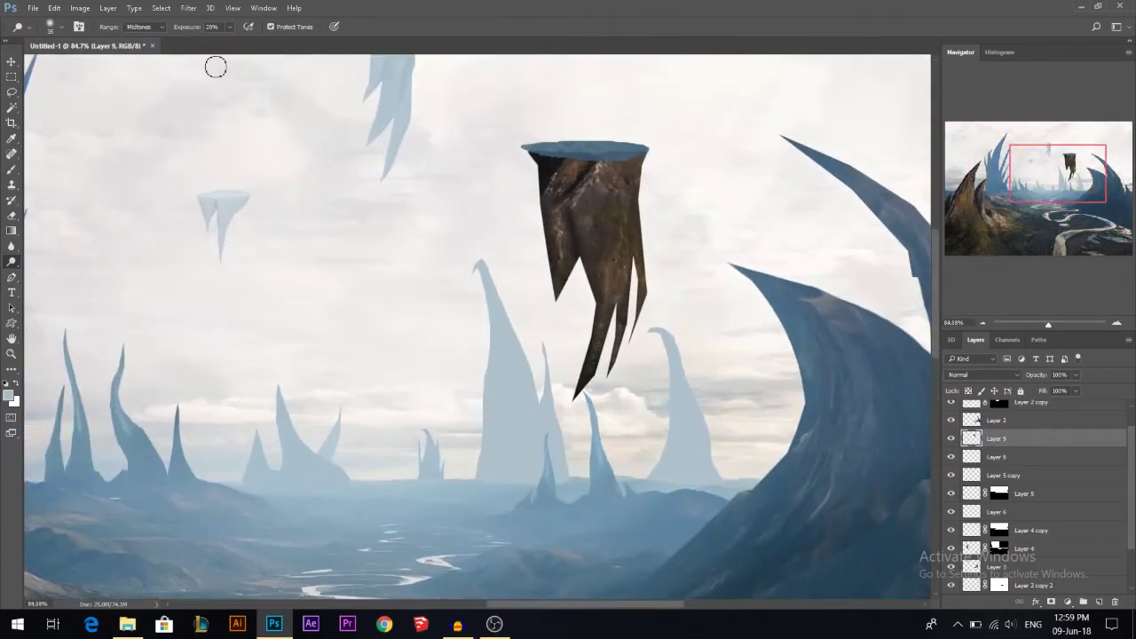
alt+right_click(638, 202)
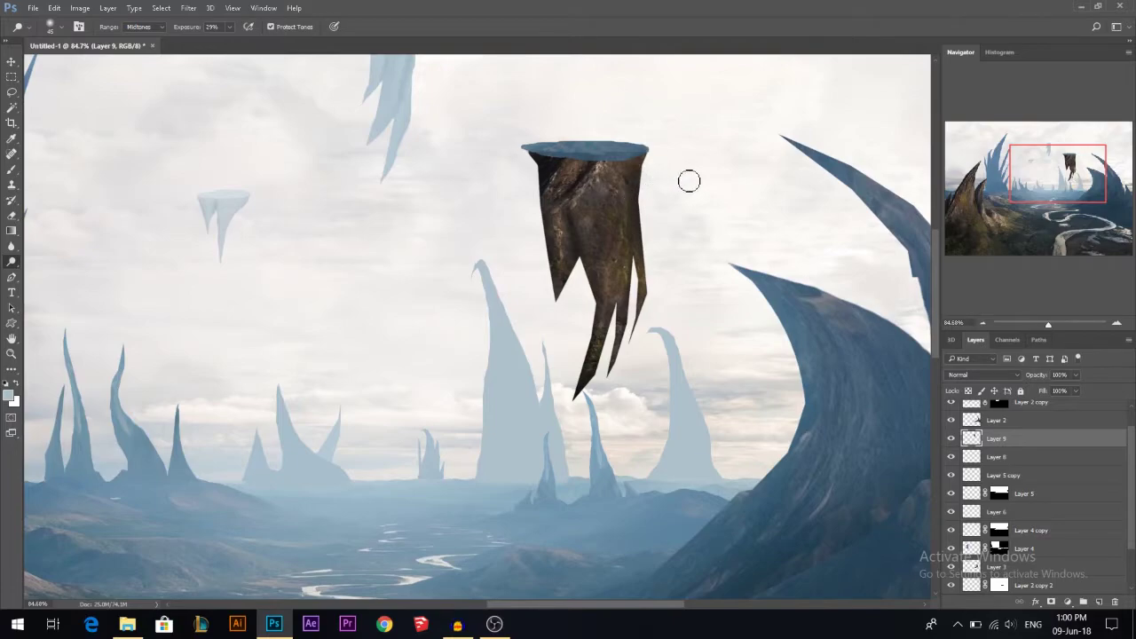
scroll(689, 181, down, 8)
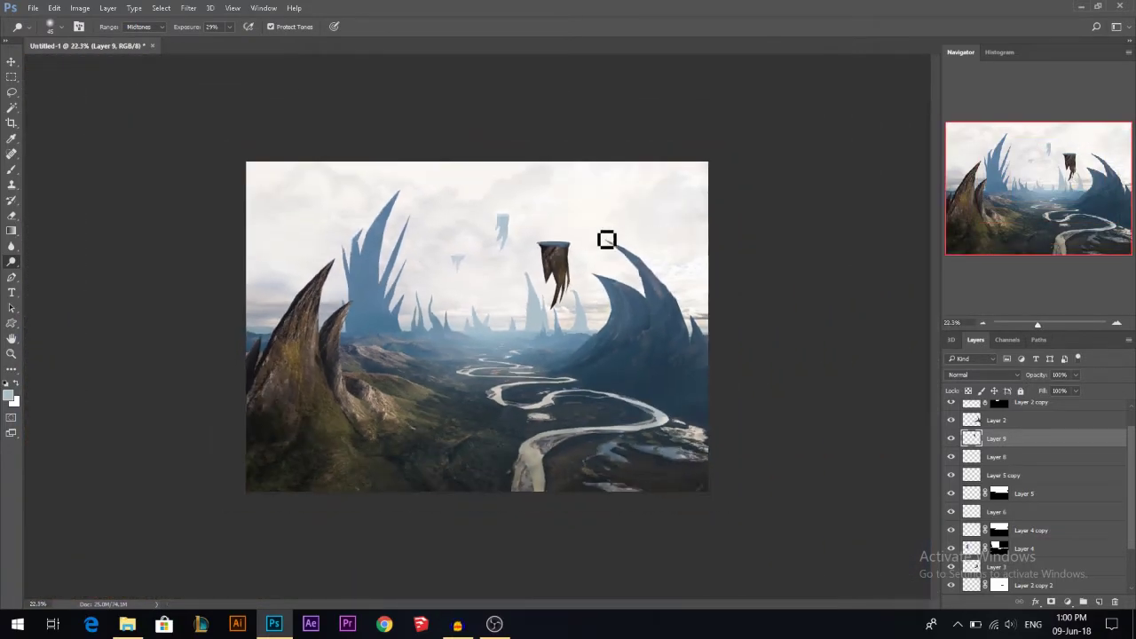
Nudge the floating rock slightly in the sky and lighten its darkest tones by raising the black point in Curves
key(v)
scroll(588, 286, down, 1)
drag(573, 284, 575, 273)
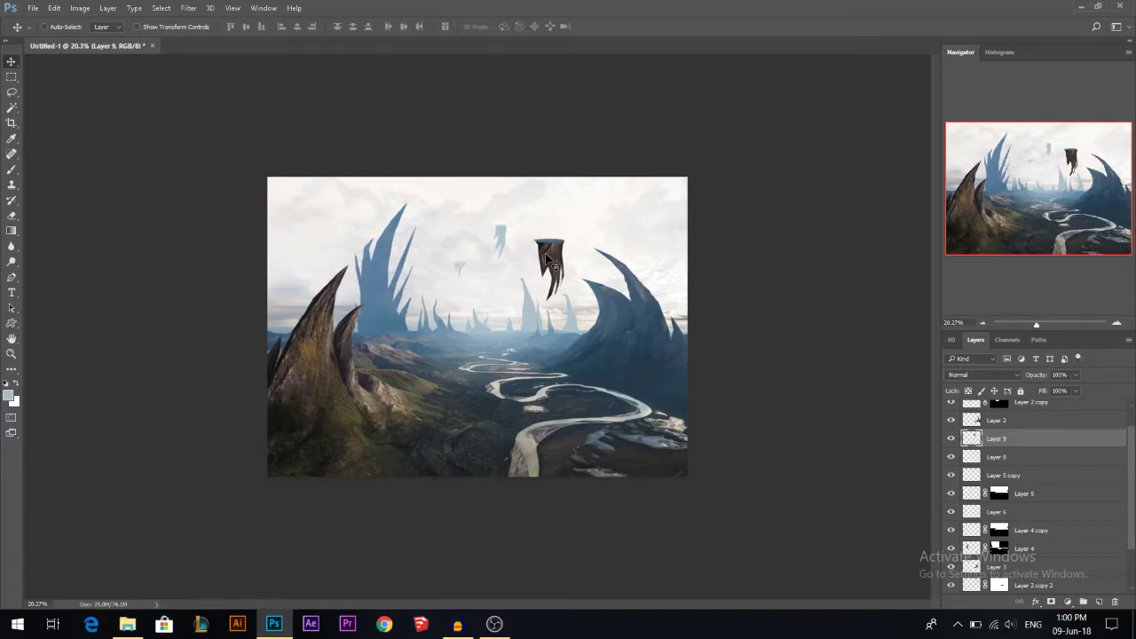
key(ctrl+m)
drag(728, 295, 724, 288)
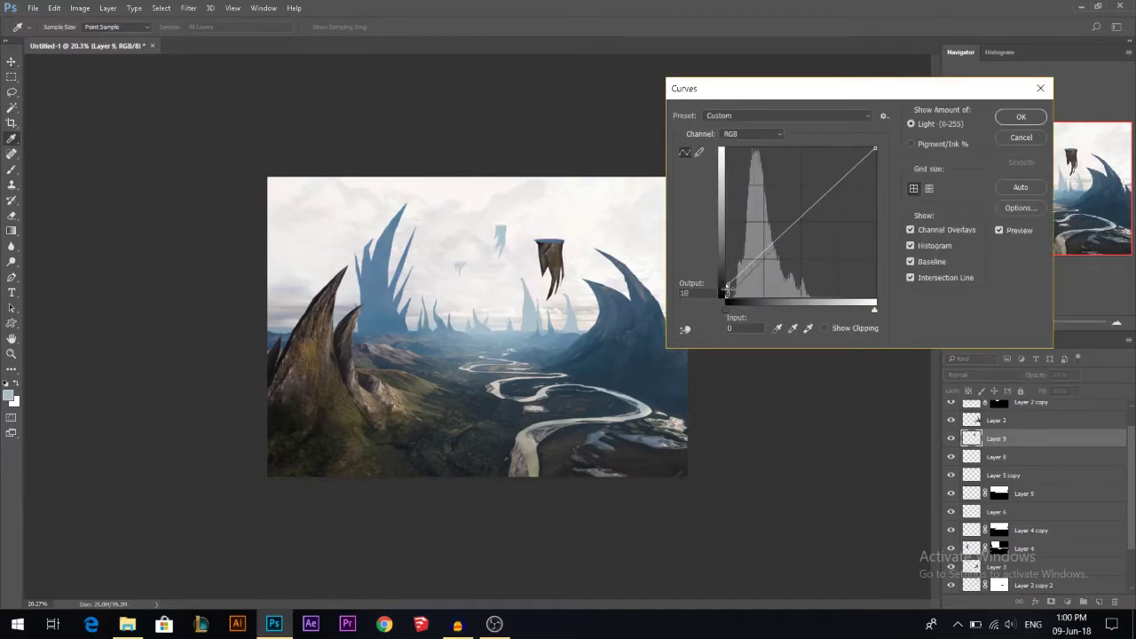
click(1021, 116)
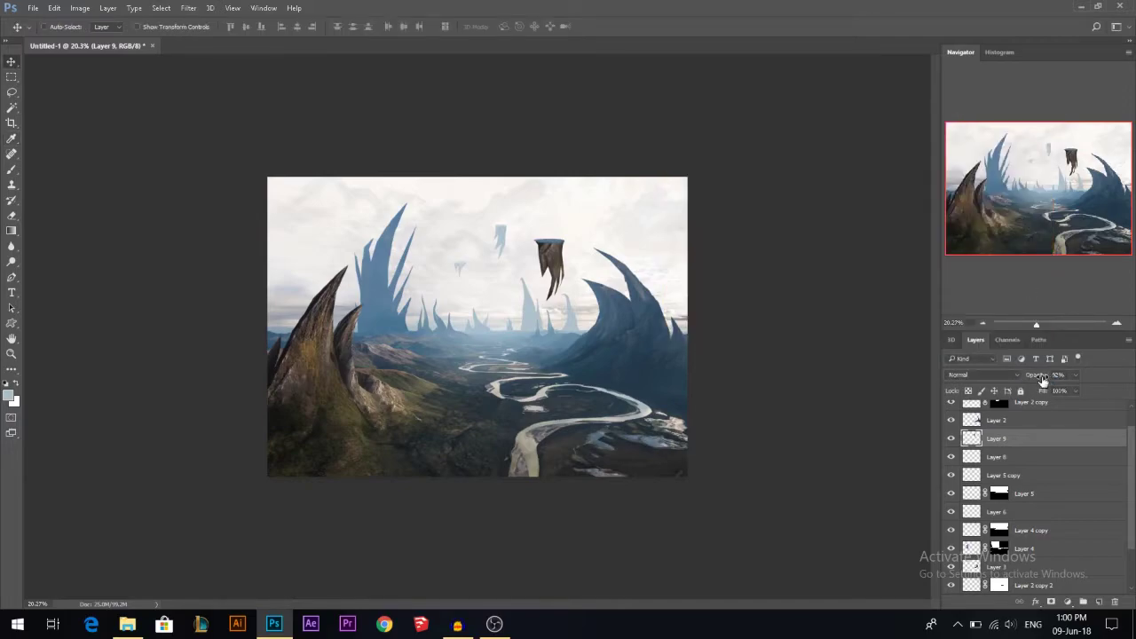
Set the floating rock layer's opacity to 91% and move the rock lower in the sky
drag(1042, 380, 1045, 379)
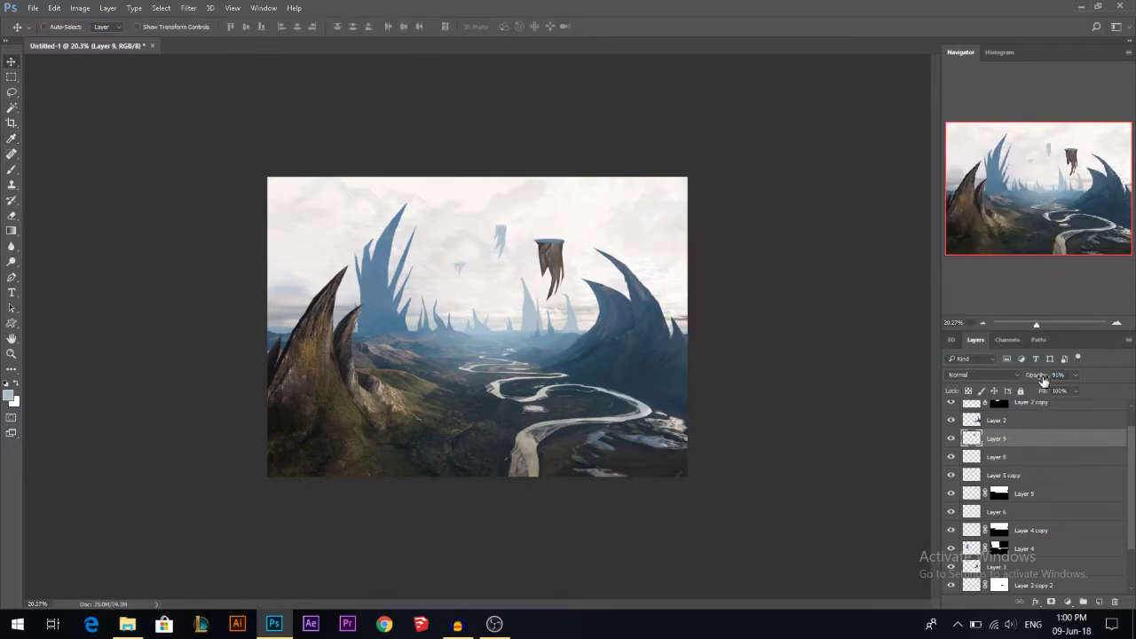
mouse_move(545, 271)
mouse_down()
mouse_move(550, 284)
mouse_move(548, 265)
mouse_up()
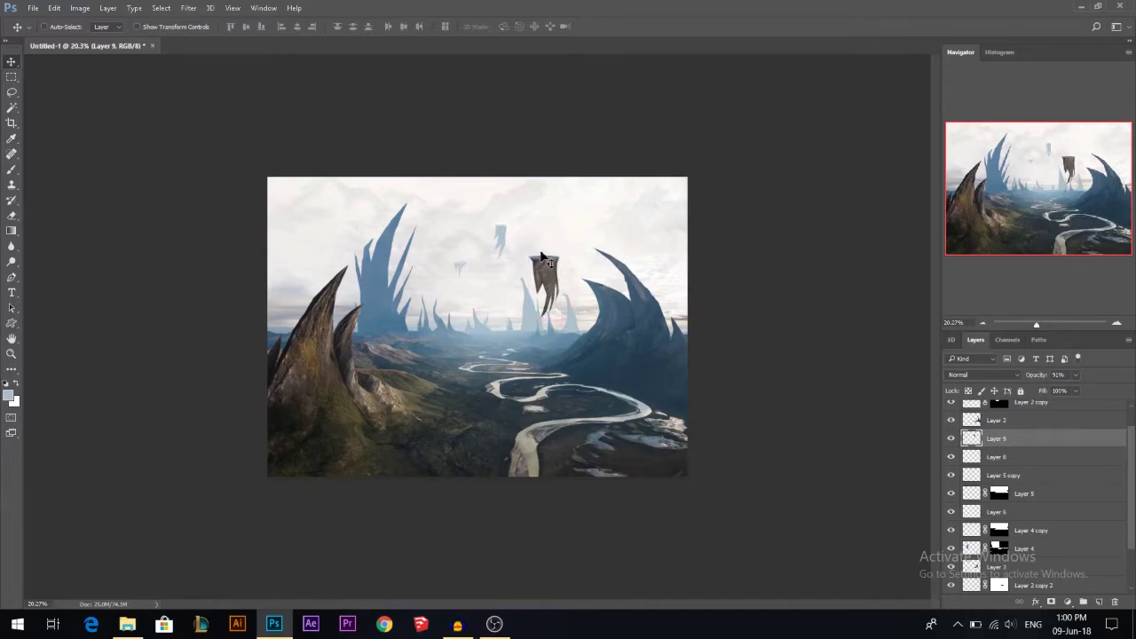
key(c)
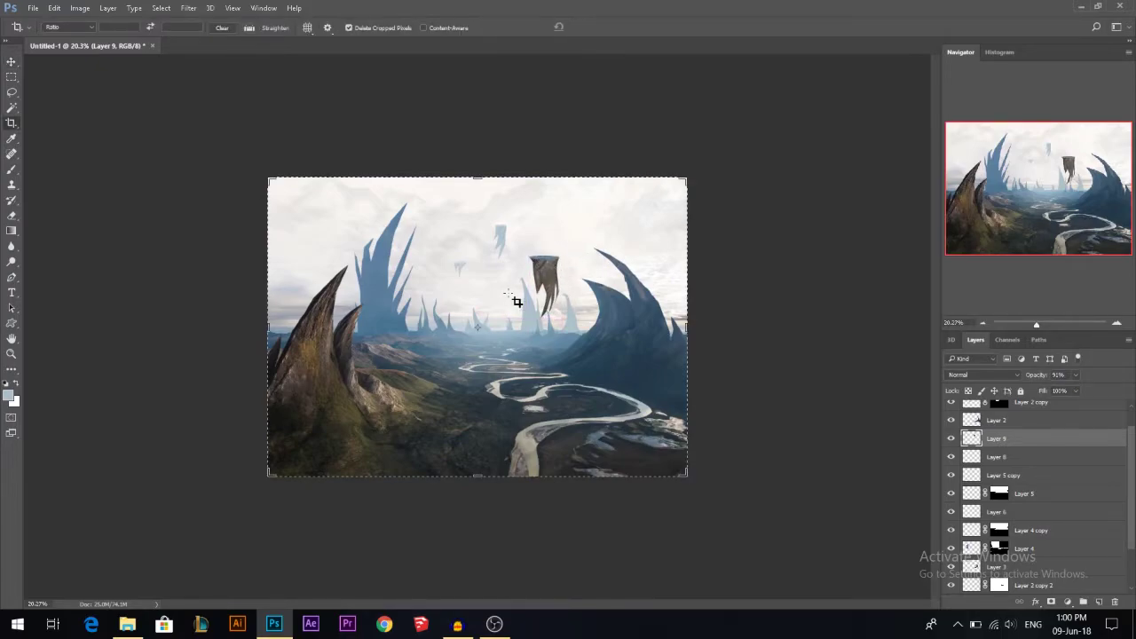
click(517, 302)
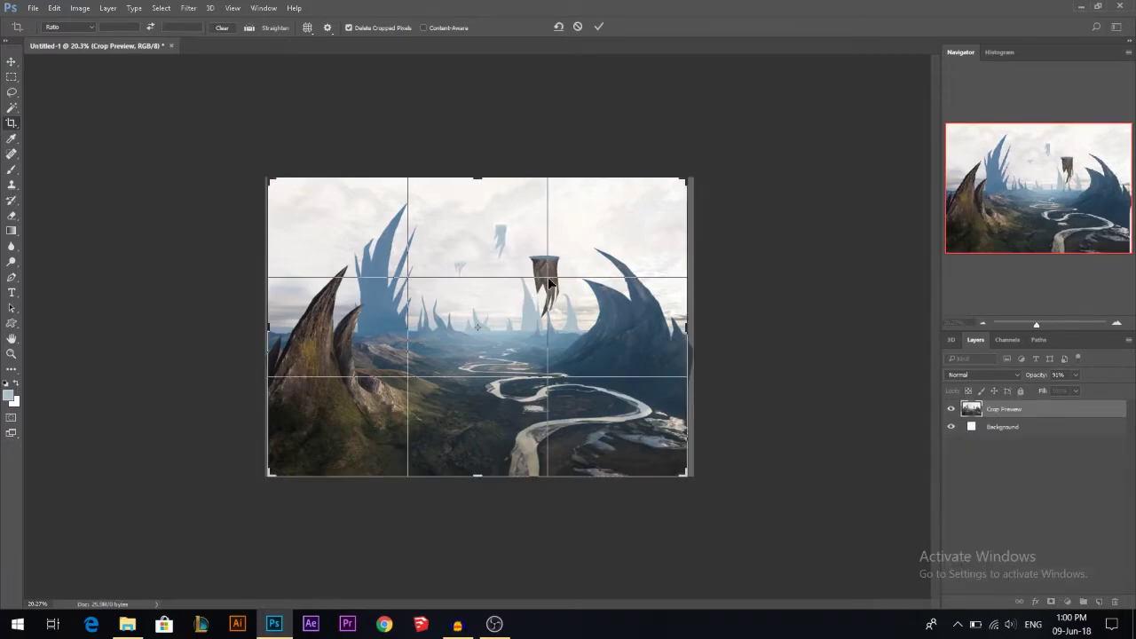
key(Return)
Shift the floating rock slightly lower, just above the distant spires near the curved blue mountain
key(v)
drag(545, 272, 551, 289)
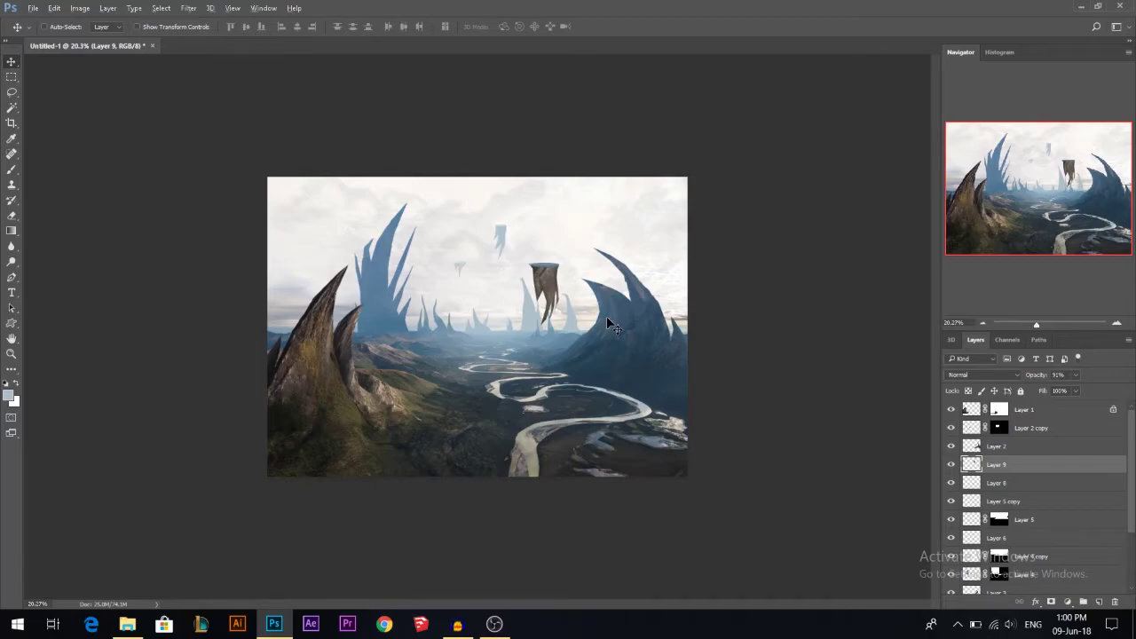
scroll(607, 325, down, 4)
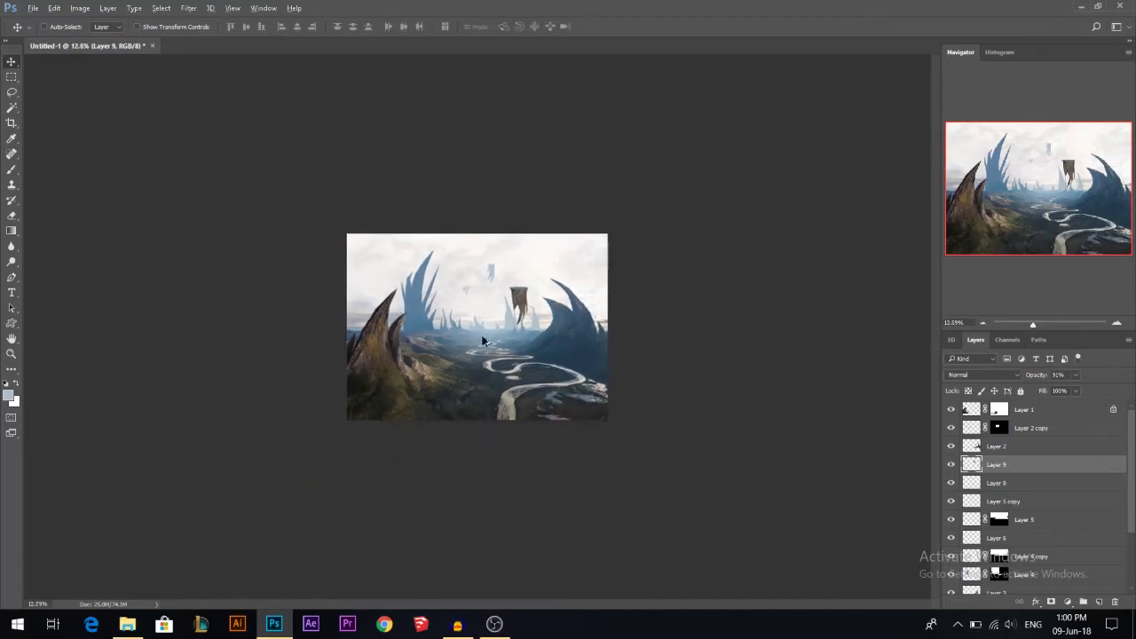
Duplicate the floating rock toward the left foreground peaks and bring the copy to the top of the layer stack
scroll(479, 341, up, 2)
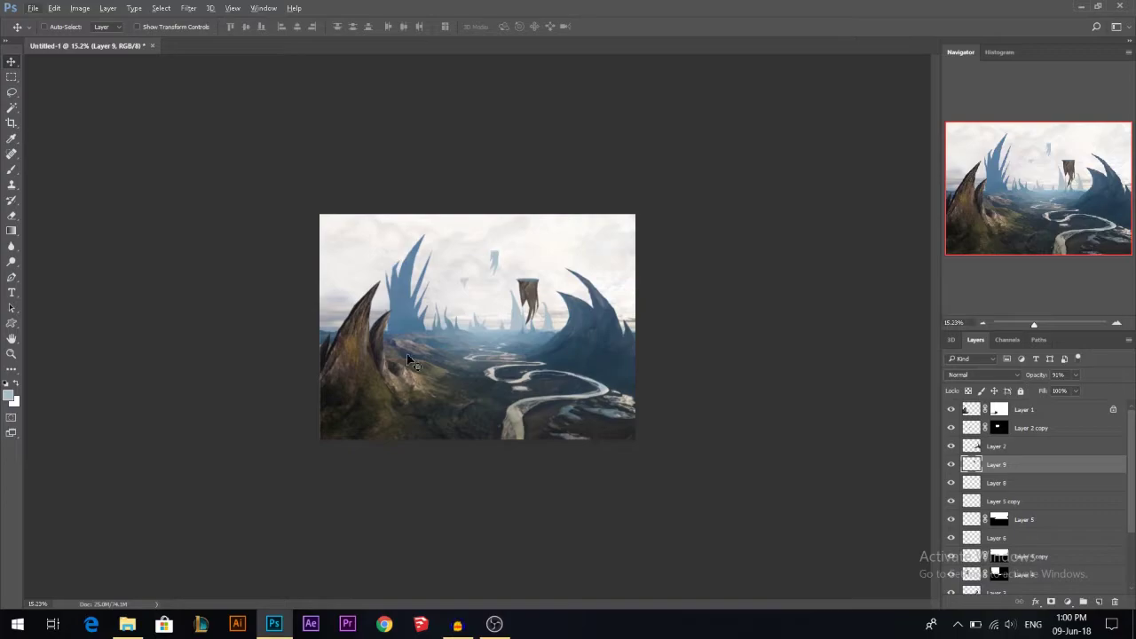
scroll(436, 386, up, 1)
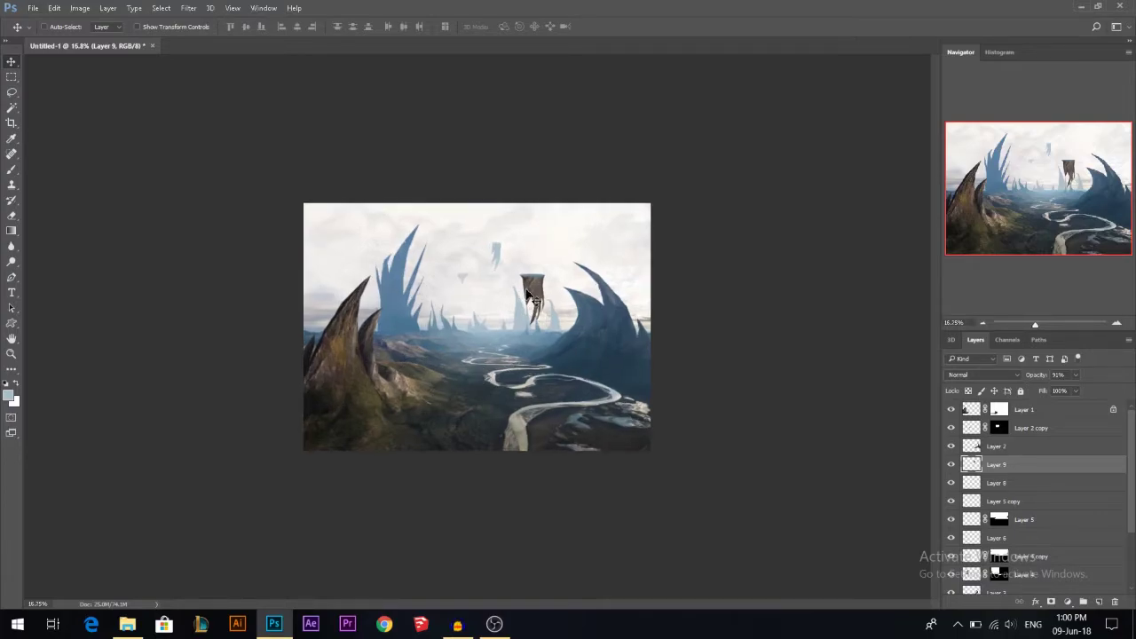
drag(559, 274, 462, 315)
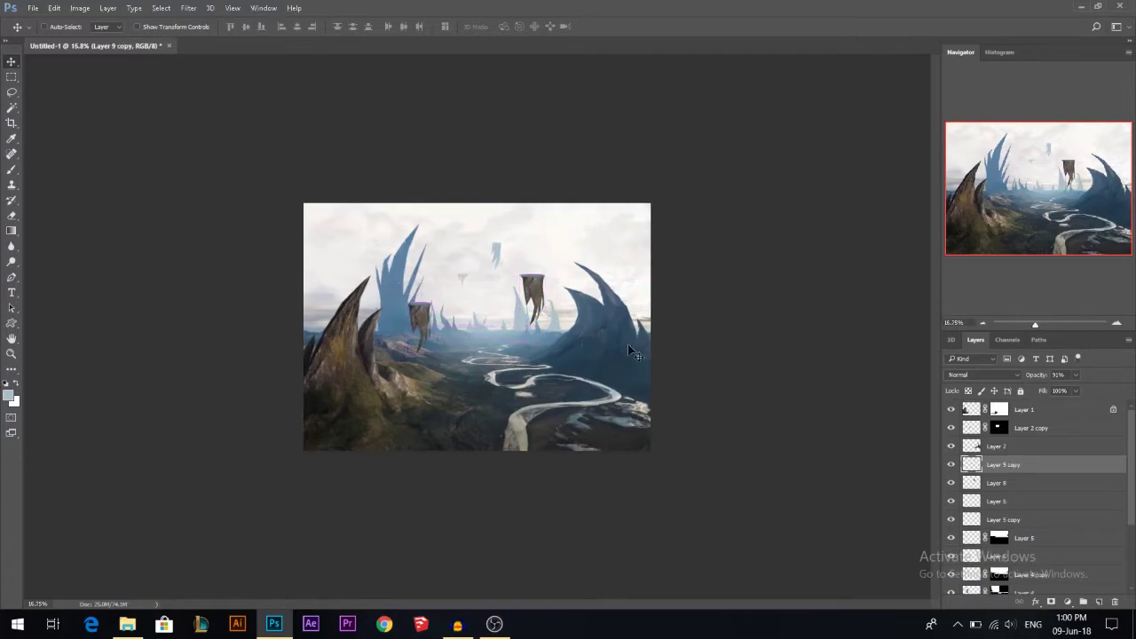
drag(1030, 430, 1023, 406)
Enlarge the rock copy to about 215% with Free Transform and flip it horizontally
key(ctrl+t)
drag(433, 303, 482, 287)
right_click(429, 295)
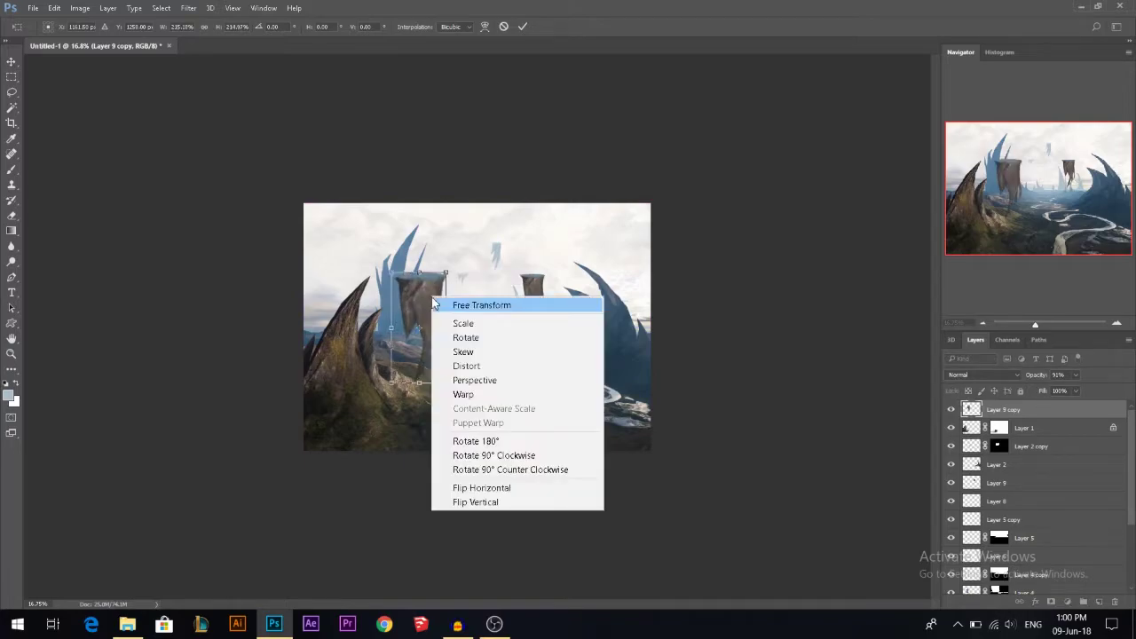
click(493, 483)
key(Return)
Move the flipped rock copy down over the valley beside the left foreground peaks and scale it up further
scroll(495, 482, up, 3)
drag(381, 302, 376, 367)
key(ctrl+t)
drag(431, 309, 451, 360)
key(Return)
scroll(379, 315, up, 3)
scroll(426, 316, down, 2)
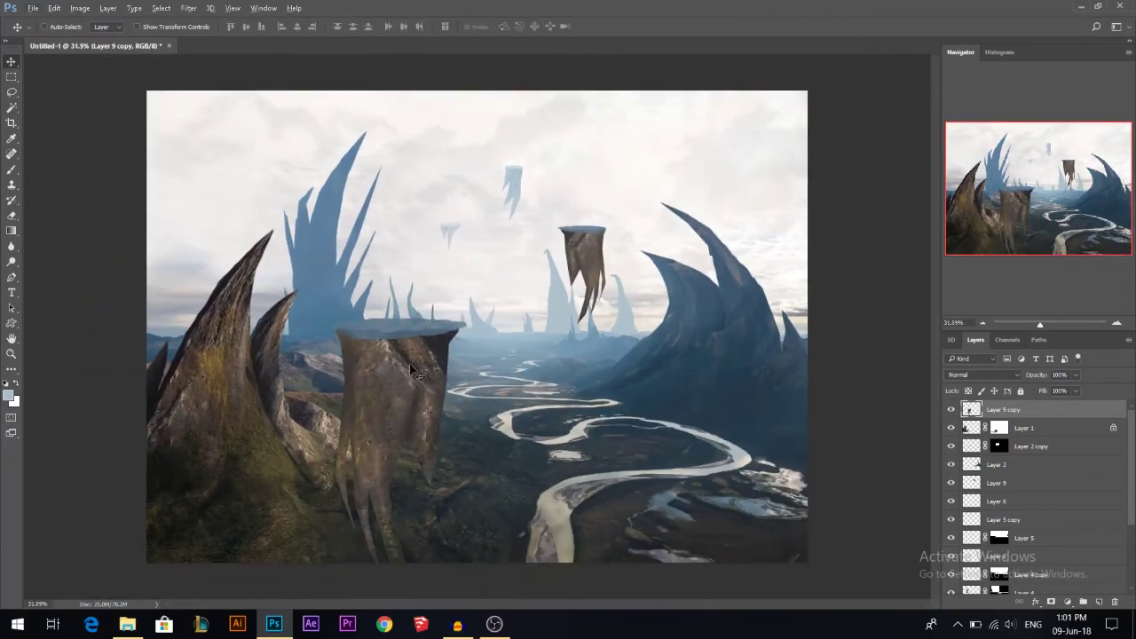
Outline the top surface of the large foreground rock copy along its lower edge with the Lasso tool
click(13, 92)
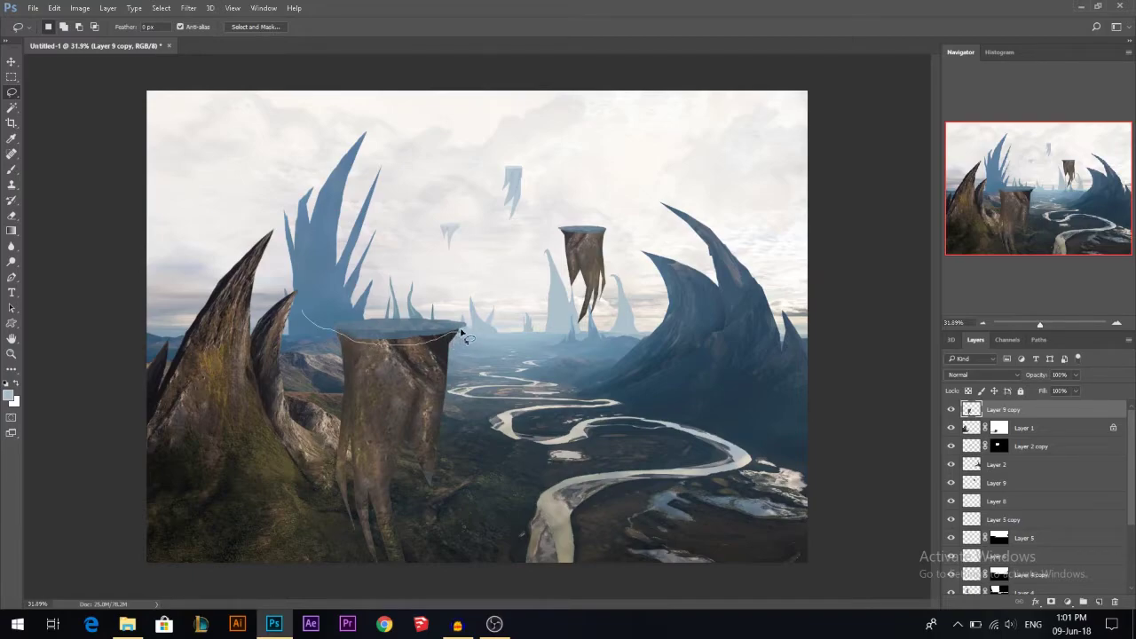
Lasso the flat top of the foreground floating rock and erase around the rim's right end outside that selection
drag(396, 311, 306, 312)
key(ctrl+shift+i)
key(e)
drag(470, 335, 469, 312)
key(ctrl+shift+i)
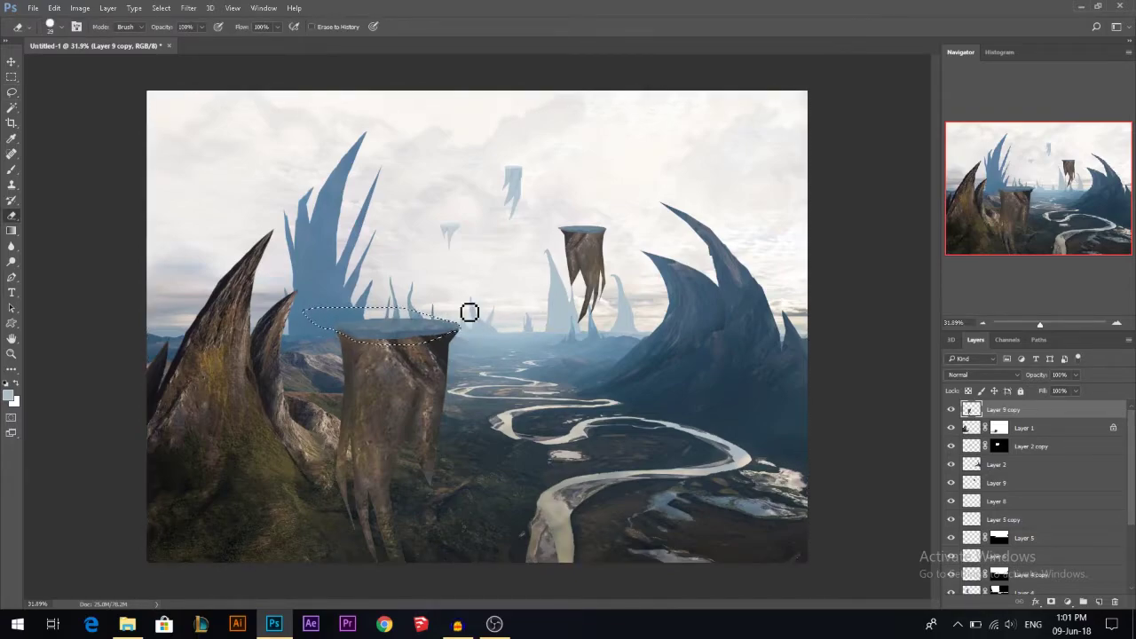
Lock the rock layer's transparent pixels and clone grassy ground from the left foreground hill over the selected flat top
click(968, 392)
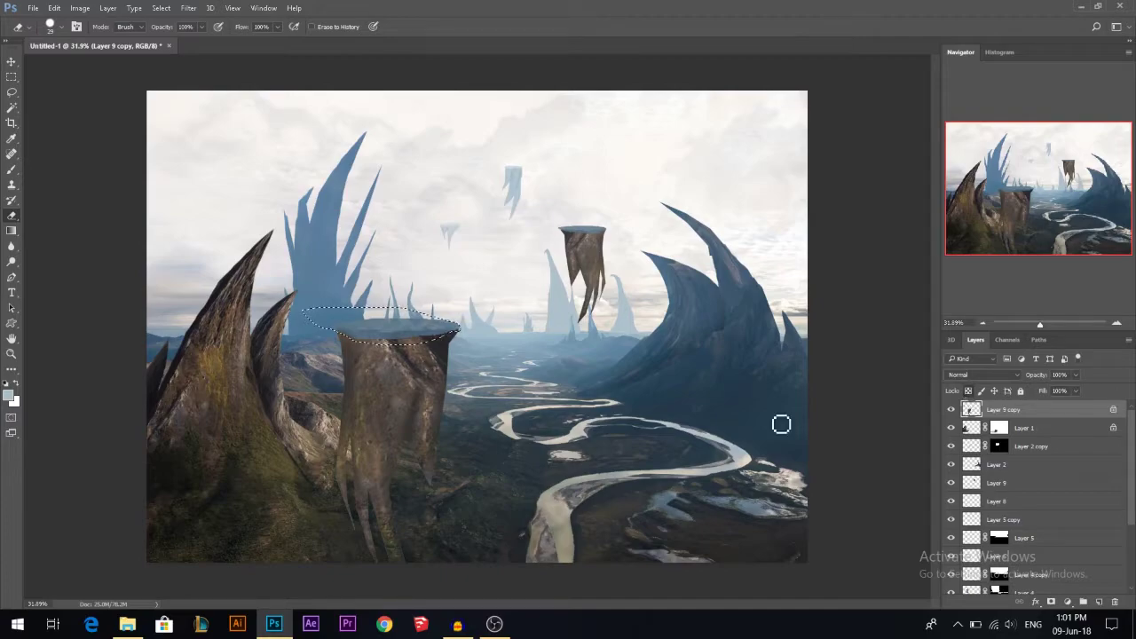
key(s)
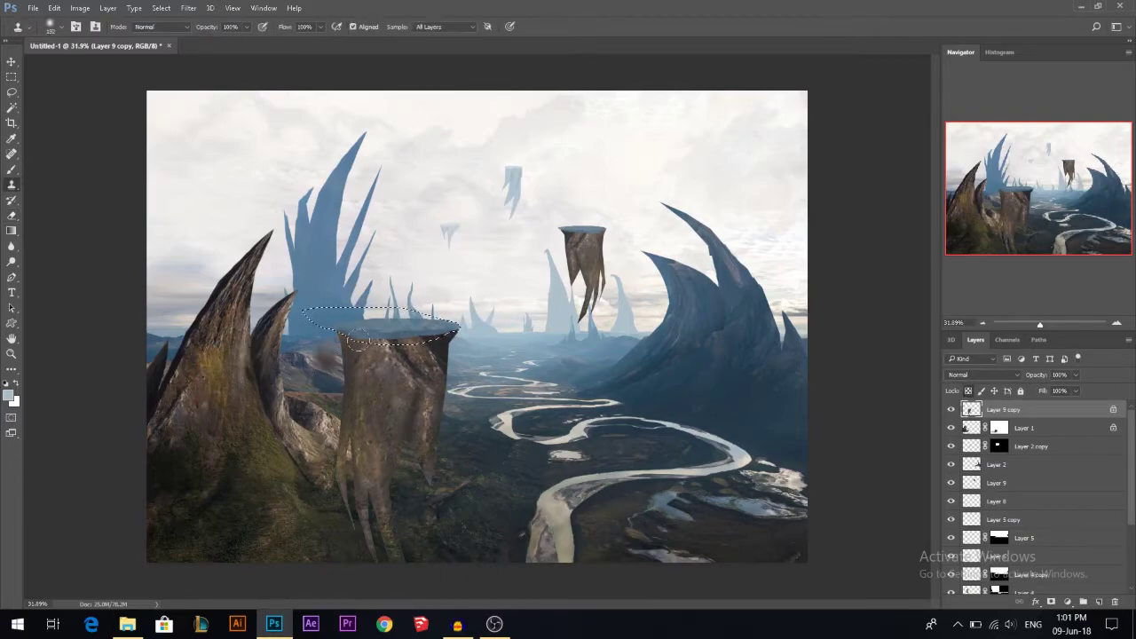
alt+click(169, 391)
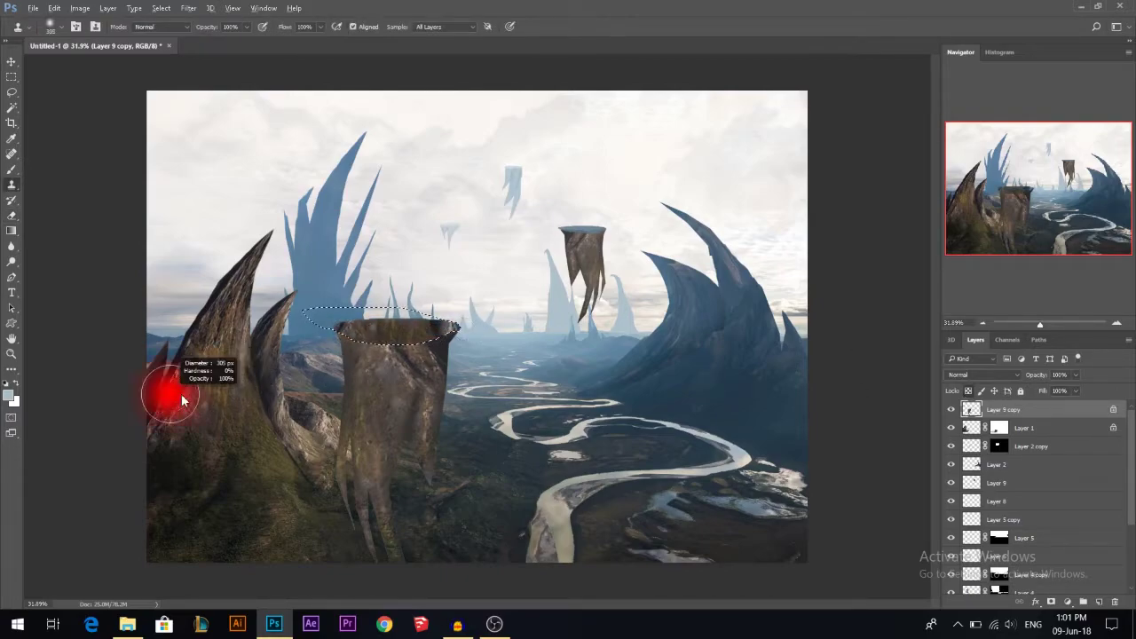
alt+drag(265, 482, 292, 518)
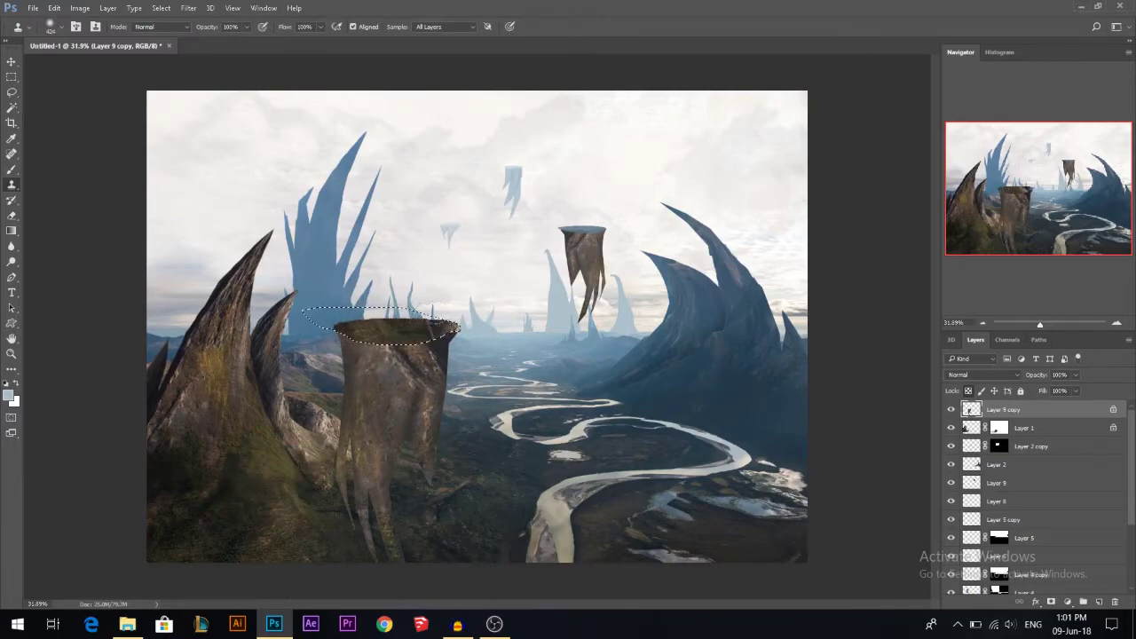
click(466, 321)
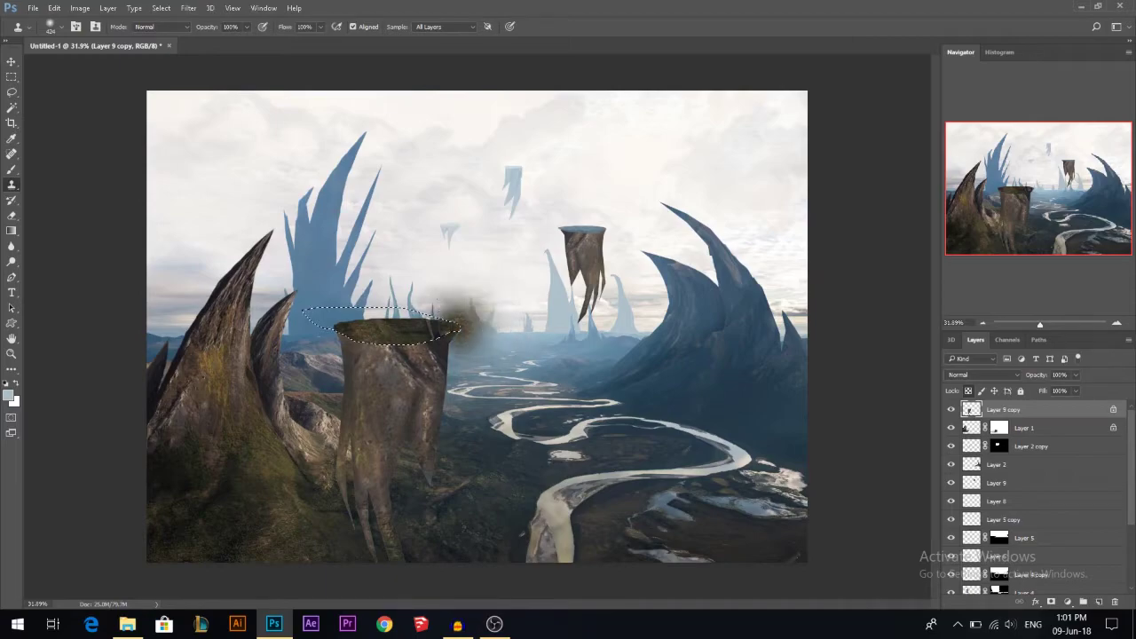
Brighten the selected grassy top with Brightness/Contrast at brightness 121 and contrast -16, then deselect it
key(ctrl+h)
key(alt+i)
key(a)
key(c)
drag(193, 86, 223, 86)
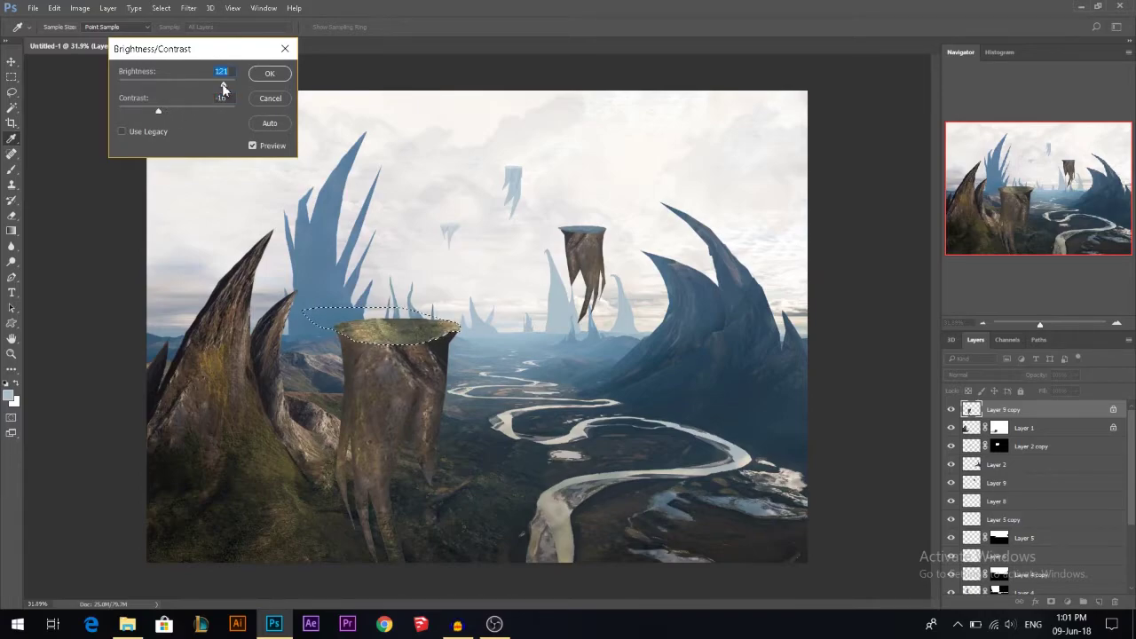
click(270, 74)
key(ctrl+d)
Soften the edge between the grassy top and the rock face with the Blur tool
key(s)
scroll(455, 334, up, 2)
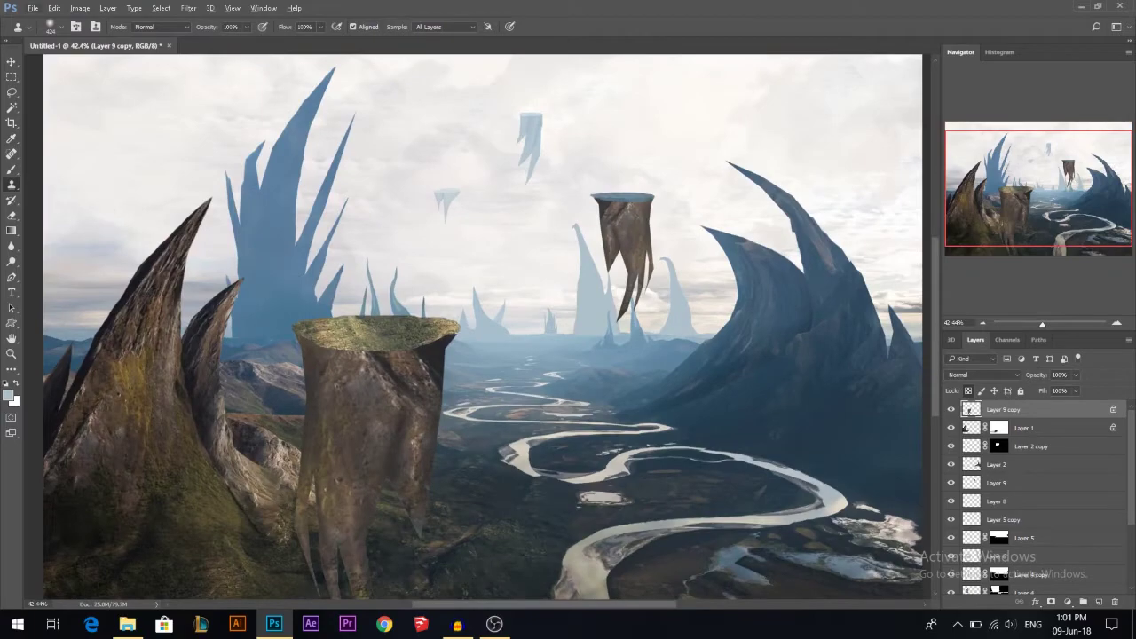
click(12, 246)
scroll(302, 347, up, 1)
mouse_move(300, 344)
mouse_down()
mouse_move(404, 360)
mouse_move(528, 333)
mouse_up()
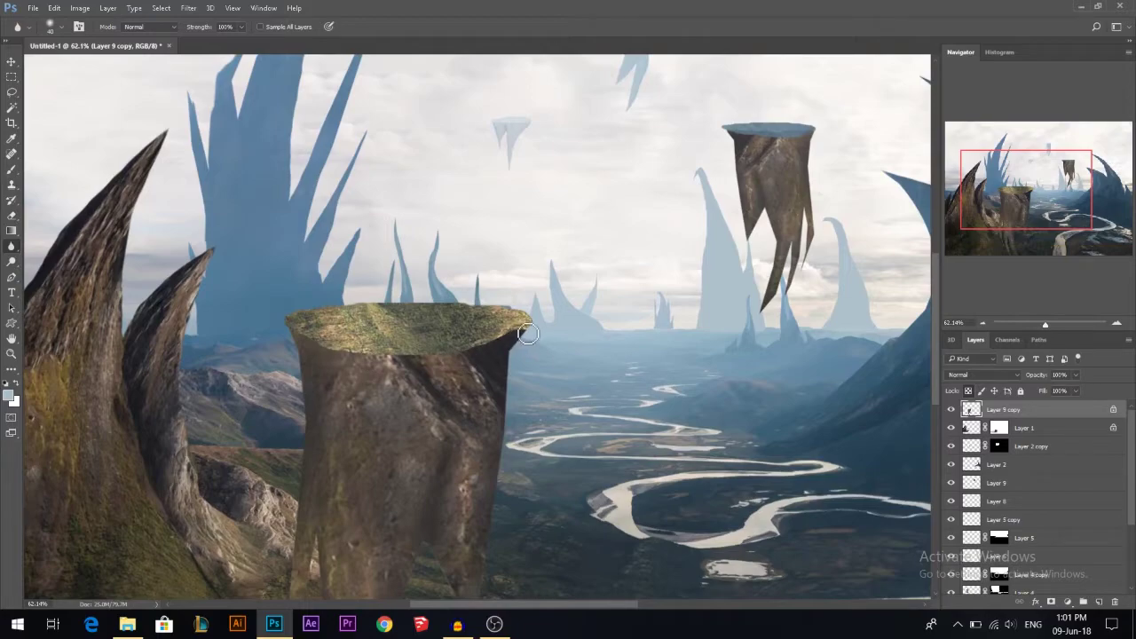
scroll(485, 332, down, 2)
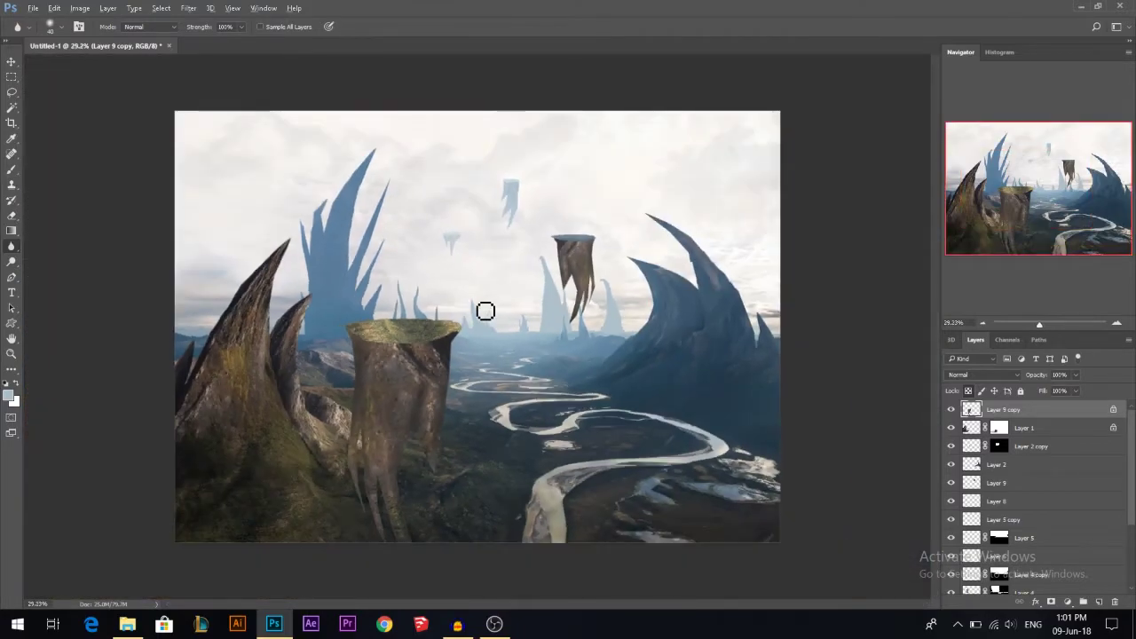
Warp the foreground floating rock so its top flares wider and its lower part narrows and bends to the left
key(ctrl+t)
right_click(417, 395)
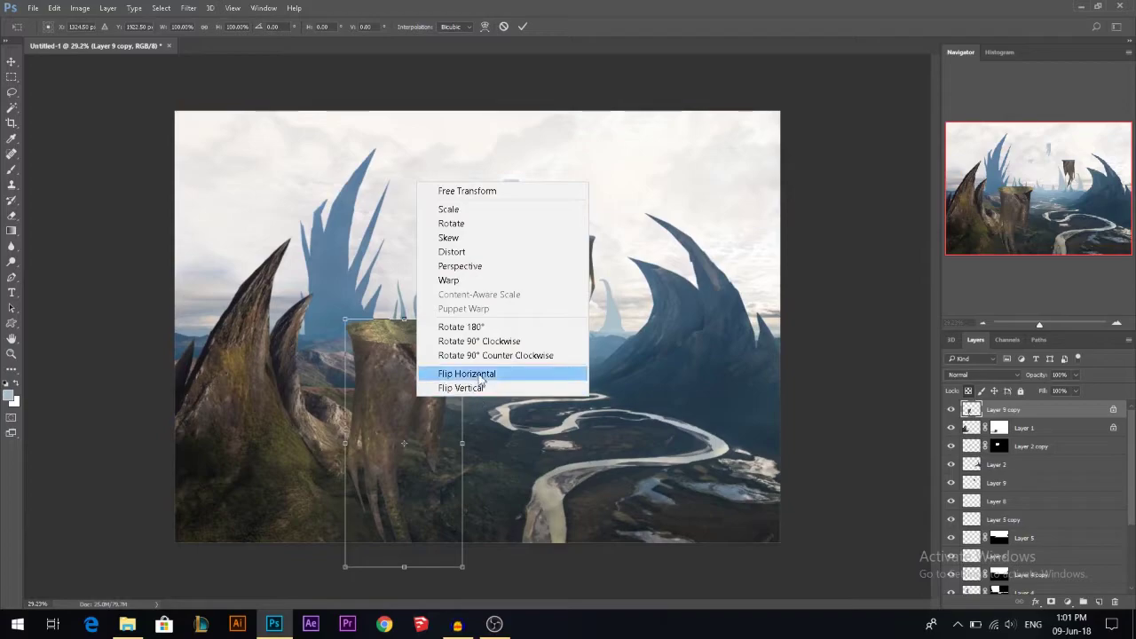
click(449, 280)
mouse_move(348, 395)
mouse_down()
mouse_move(360, 422)
mouse_move(357, 402)
mouse_up()
drag(462, 321, 480, 314)
drag(345, 320, 334, 314)
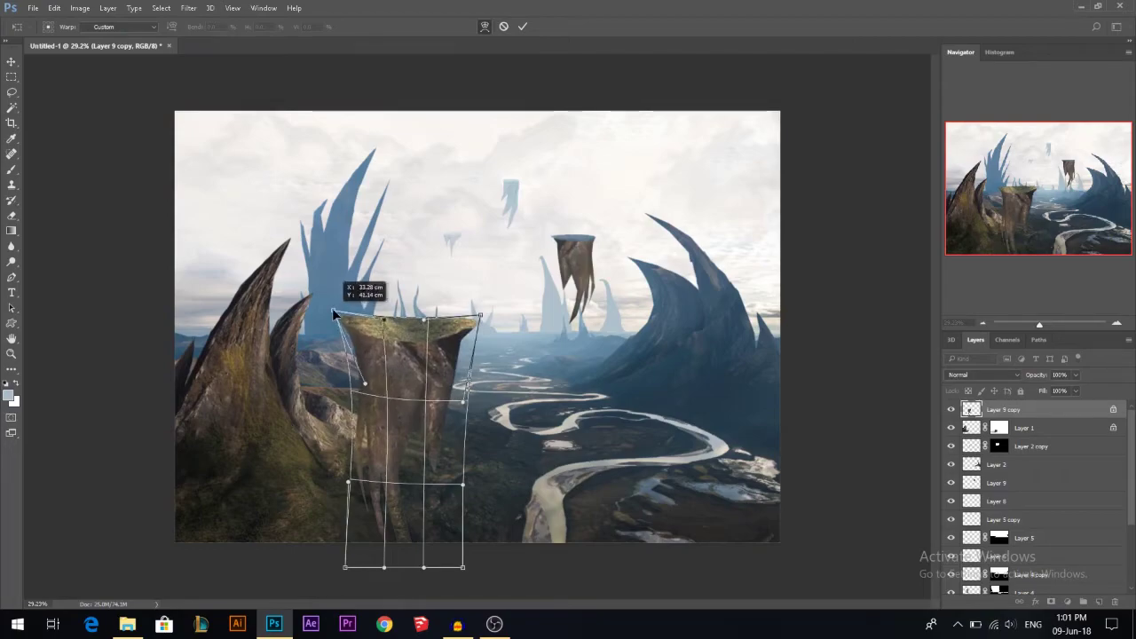
drag(406, 424, 381, 442)
drag(414, 546, 361, 555)
key(r)
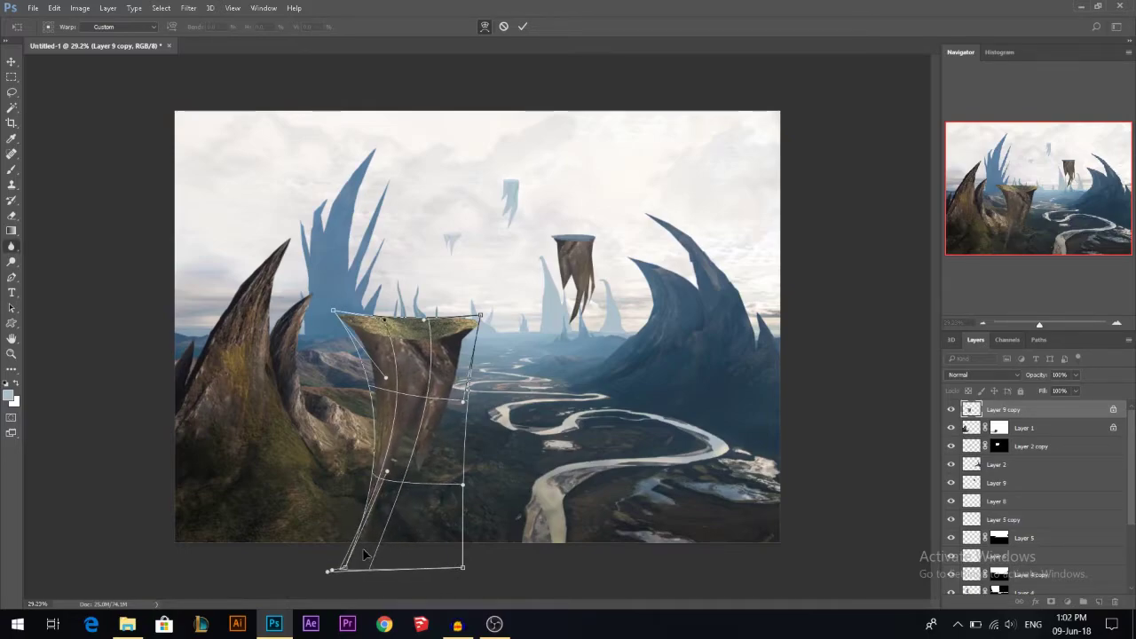
Rotate the floating rock about 5 degrees counterclockwise and shift it slightly down
key(ctrl+t)
drag(648, 380, 635, 349)
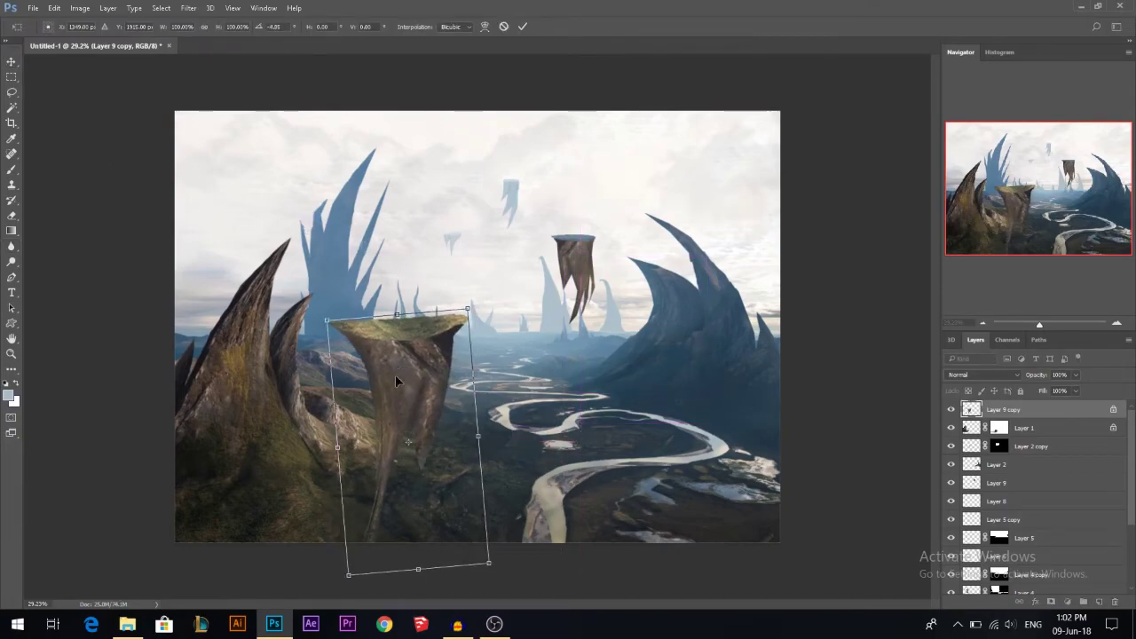
drag(395, 375, 398, 385)
key(Return)
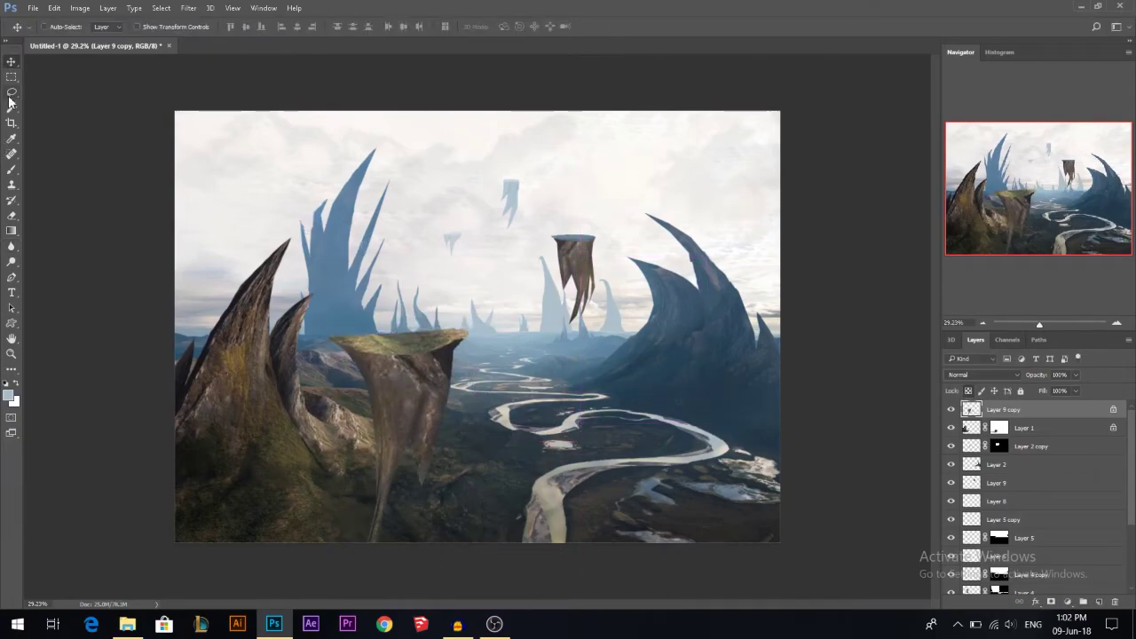
Darken the foreground floating rock with a Curves point at input 50, output 28
key(ctrl+m)
drag(752, 266, 759, 281)
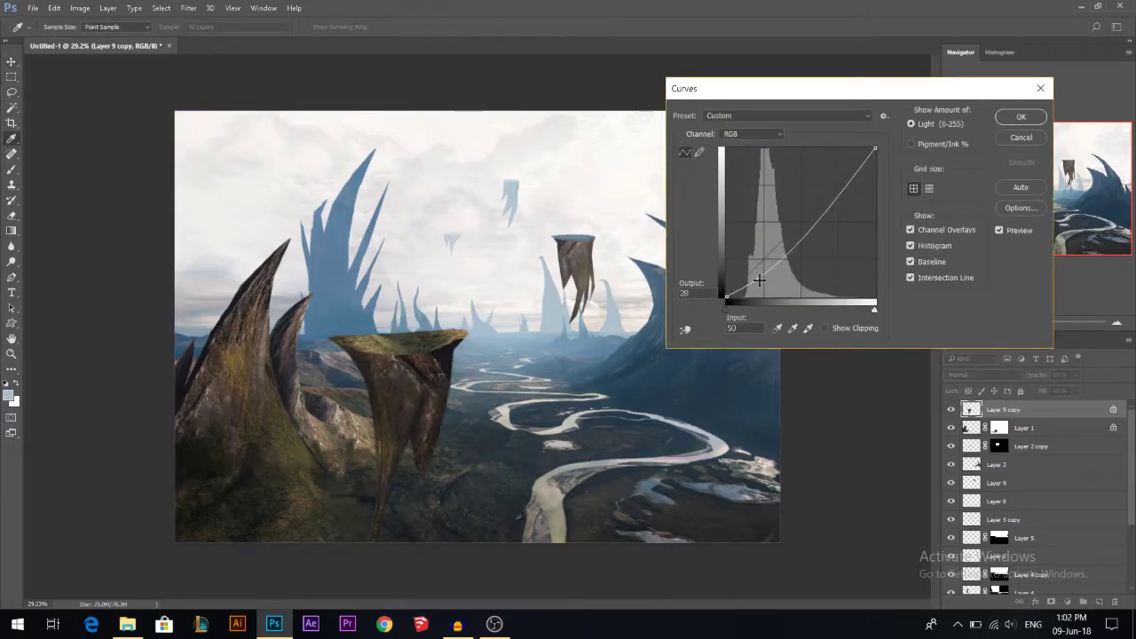
click(1041, 88)
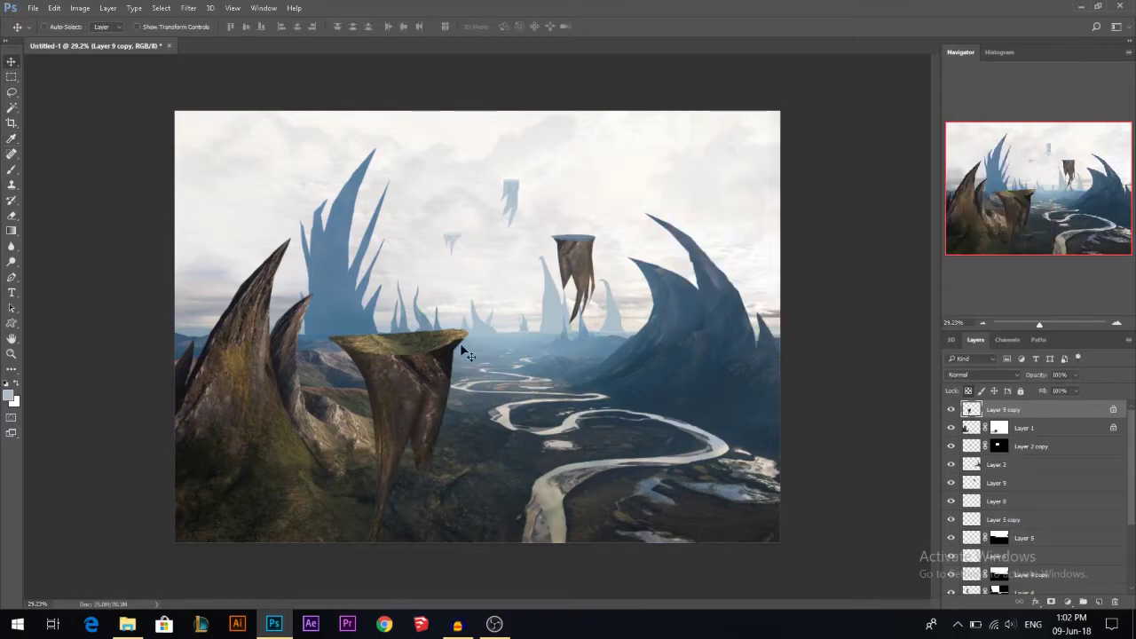
Rotate the foreground floating rock slightly with Free Transform so its grassy top sits more level
scroll(460, 376, up, 1)
key(ctrl+t)
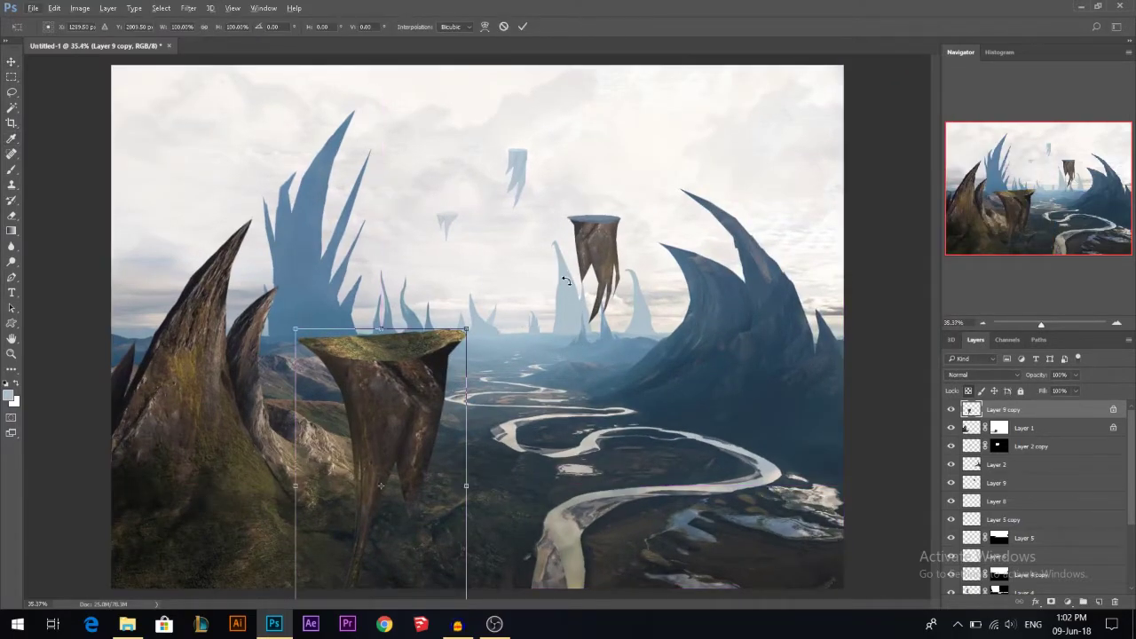
drag(505, 337, 571, 283)
key(Return)
scroll(530, 292, down, 1)
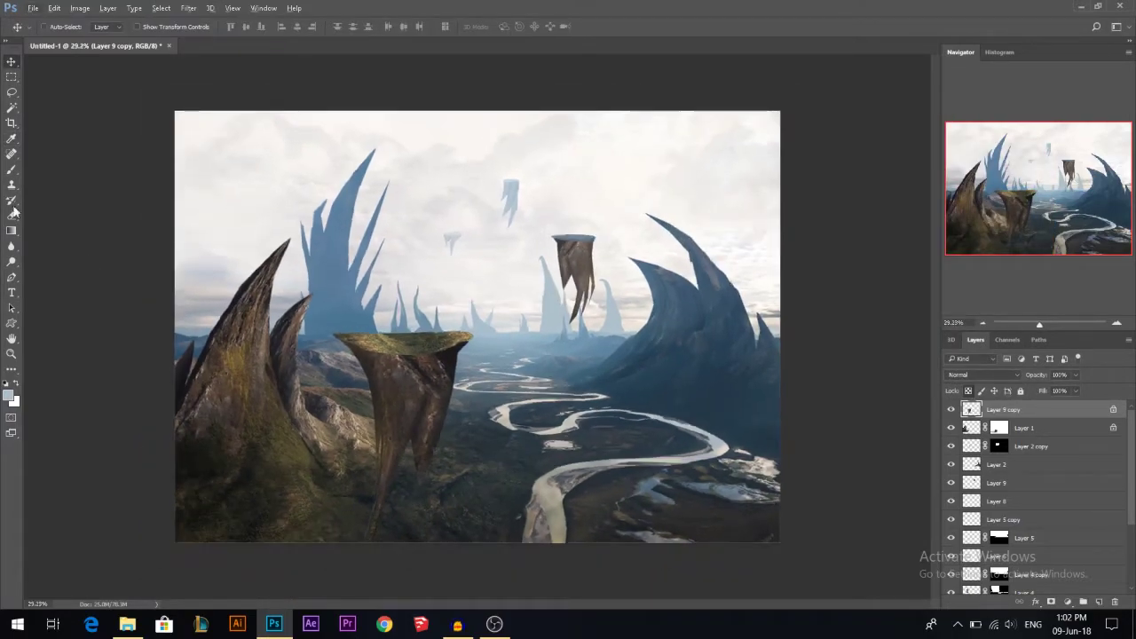
Lasso a pointed area on the floating rock's right side and clone rock texture into it to form a protruding spike
click(13, 93)
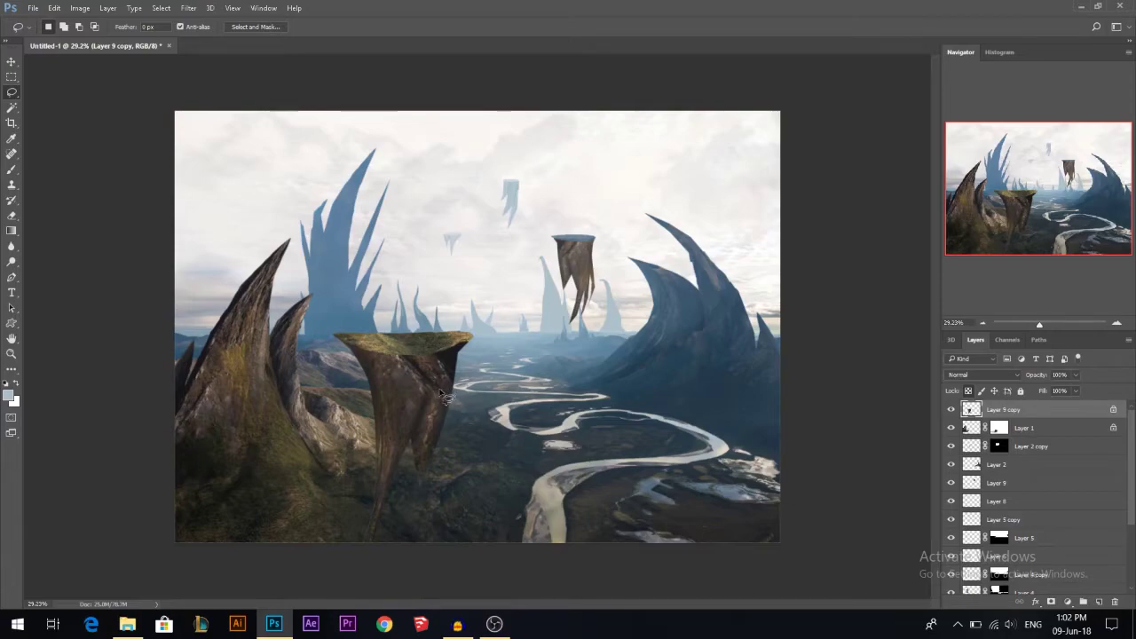
mouse_move(440, 392)
mouse_down()
mouse_move(465, 445)
mouse_move(436, 402)
mouse_up()
drag(473, 449, 426, 399)
key(s)
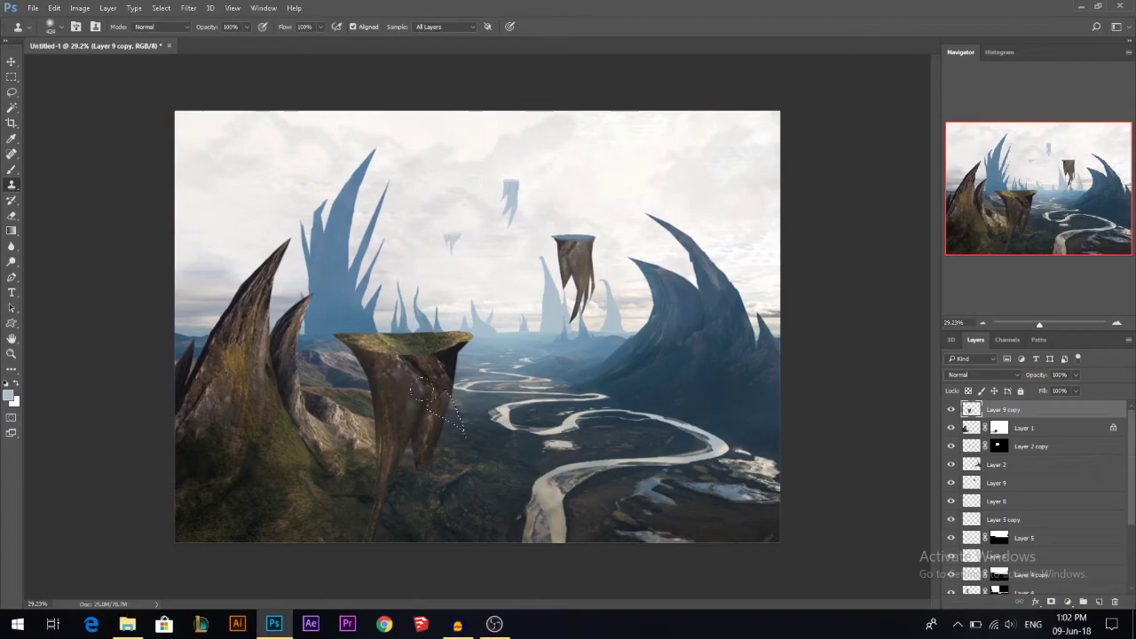
alt+scroll(473, 380, up, 2)
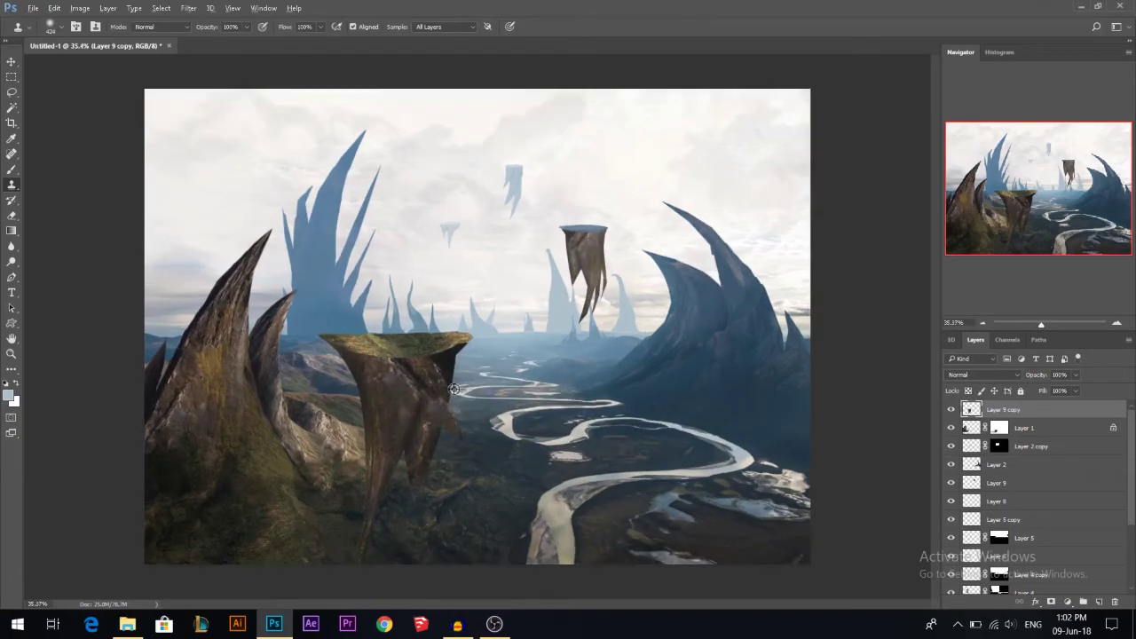
alt+right_click(438, 398)
alt+scroll(413, 399, up, 9)
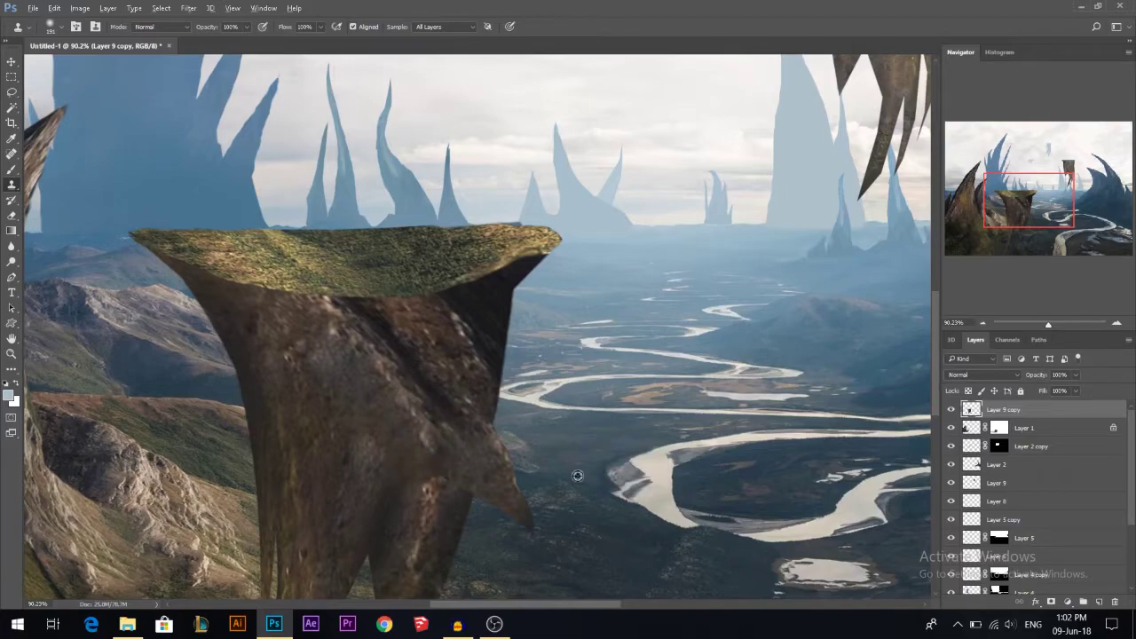
scroll(501, 416, down, 3)
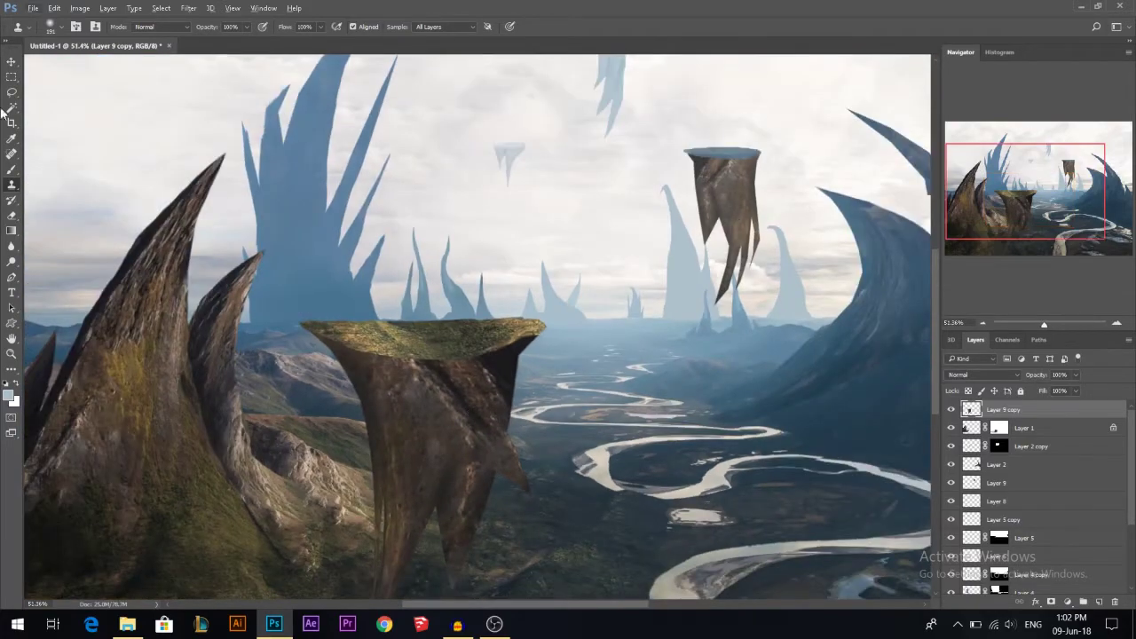
click(12, 261)
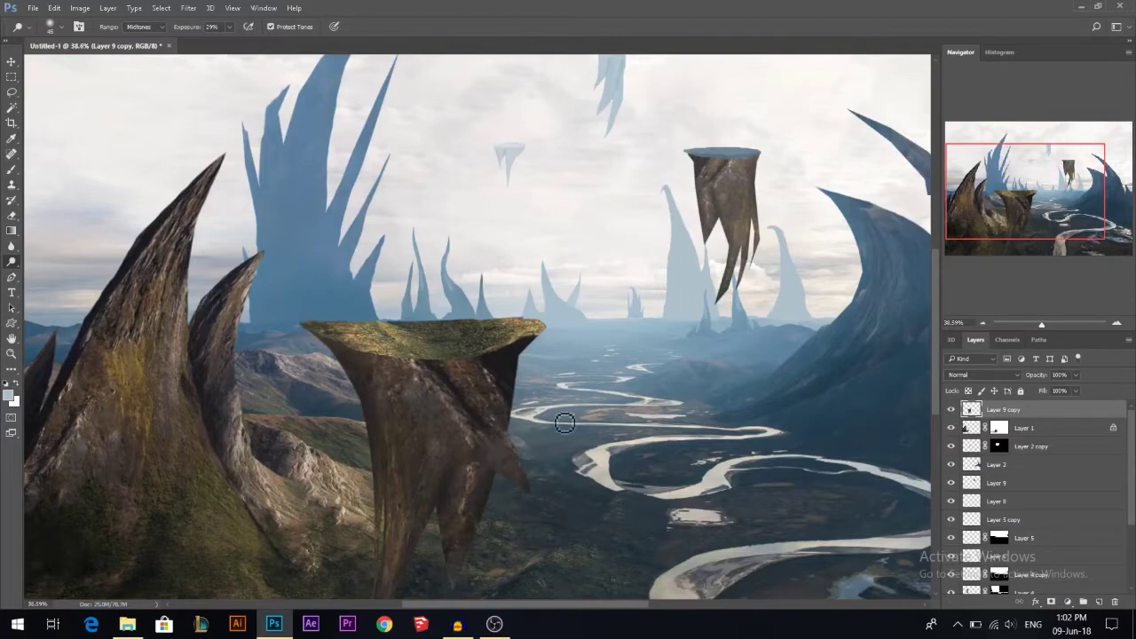
scroll(487, 462, down, 3)
Scale the foreground floating rock to about 102% and move it slightly left towards the brown peaks
click(11, 61)
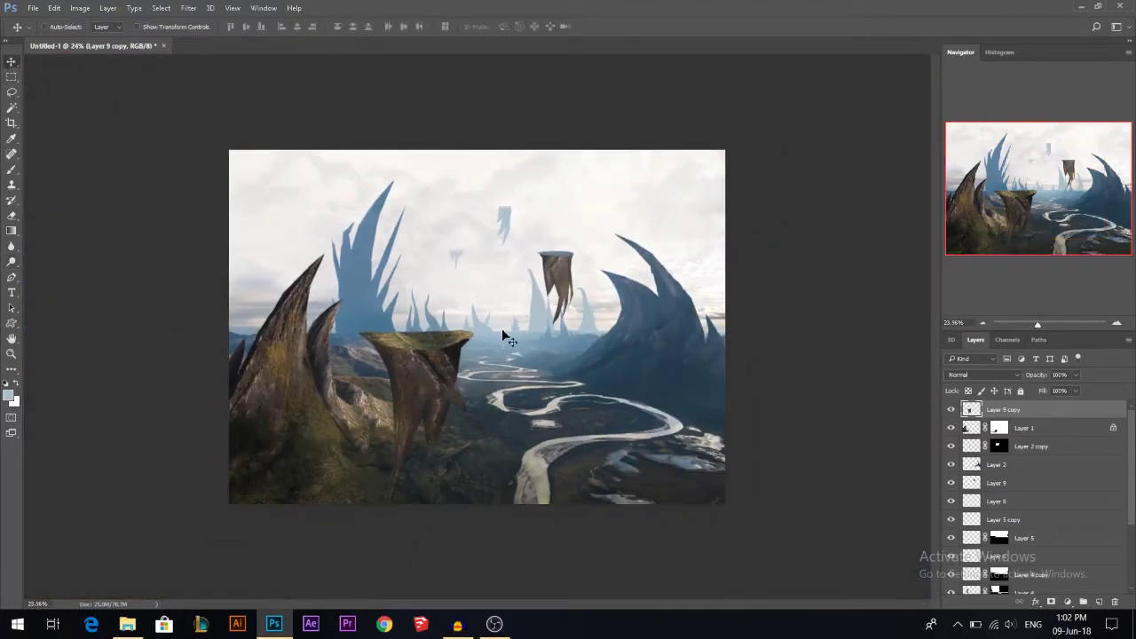
key(ctrl+t)
drag(358, 322, 350, 325)
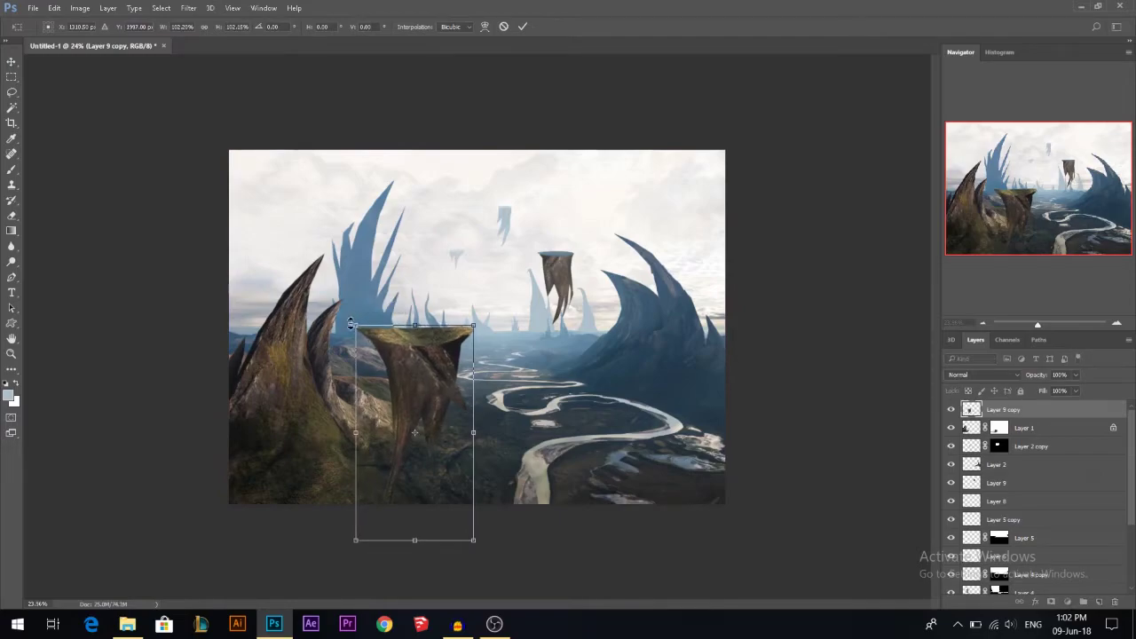
key(Return)
drag(423, 361, 396, 379)
key(ctrl+t)
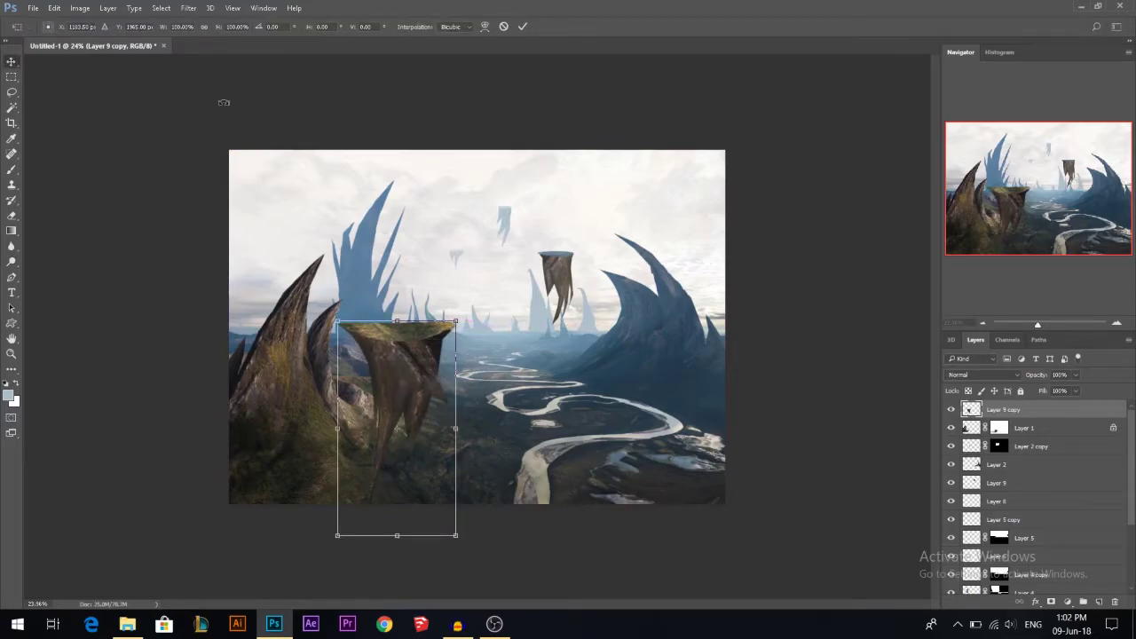
key(Return)
Apply a Gaussian Blur to the foreground floating rock's layer
click(188, 8)
mouse_move(305, 178)
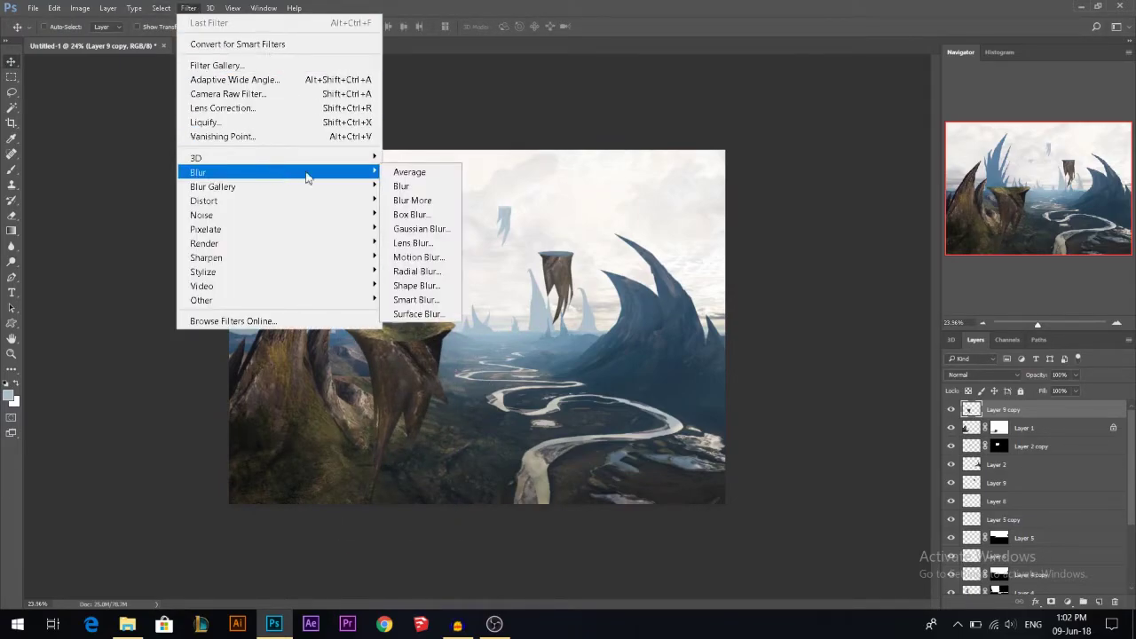
click(419, 228)
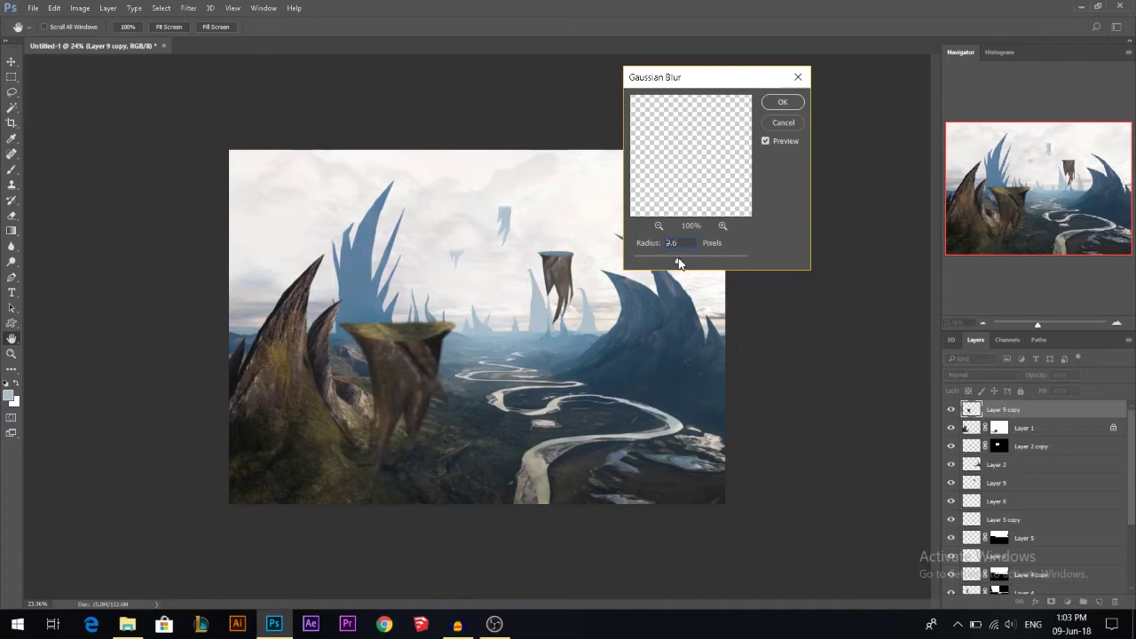
drag(681, 264, 679, 264)
click(781, 104)
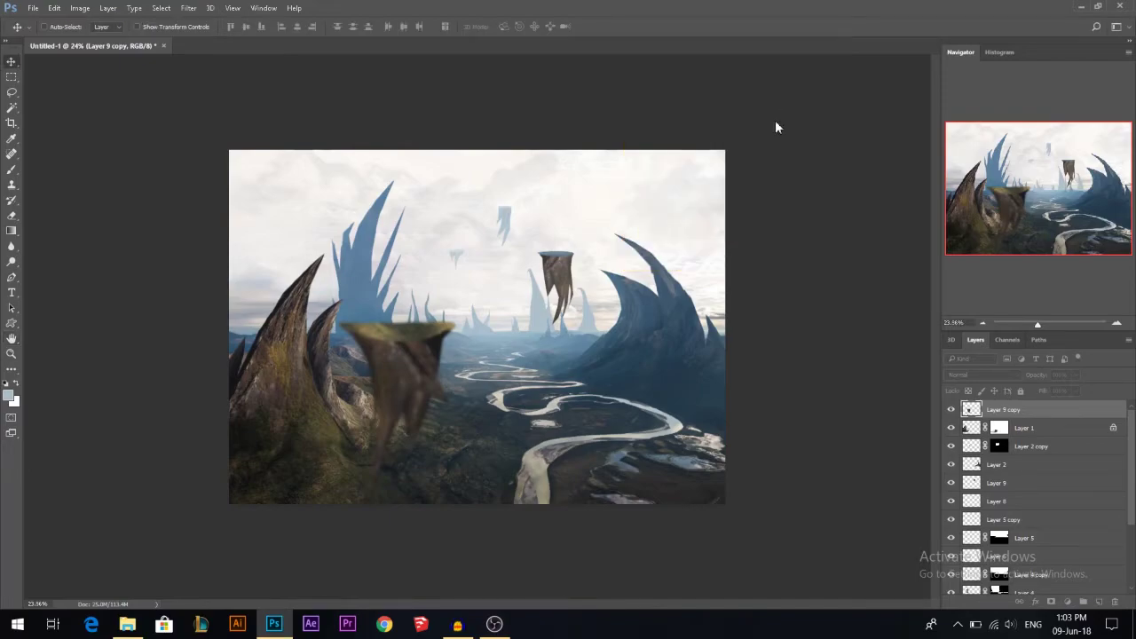
Scale the blurred floating rock down to about 87% with Free Transform
scroll(445, 406, down, 2)
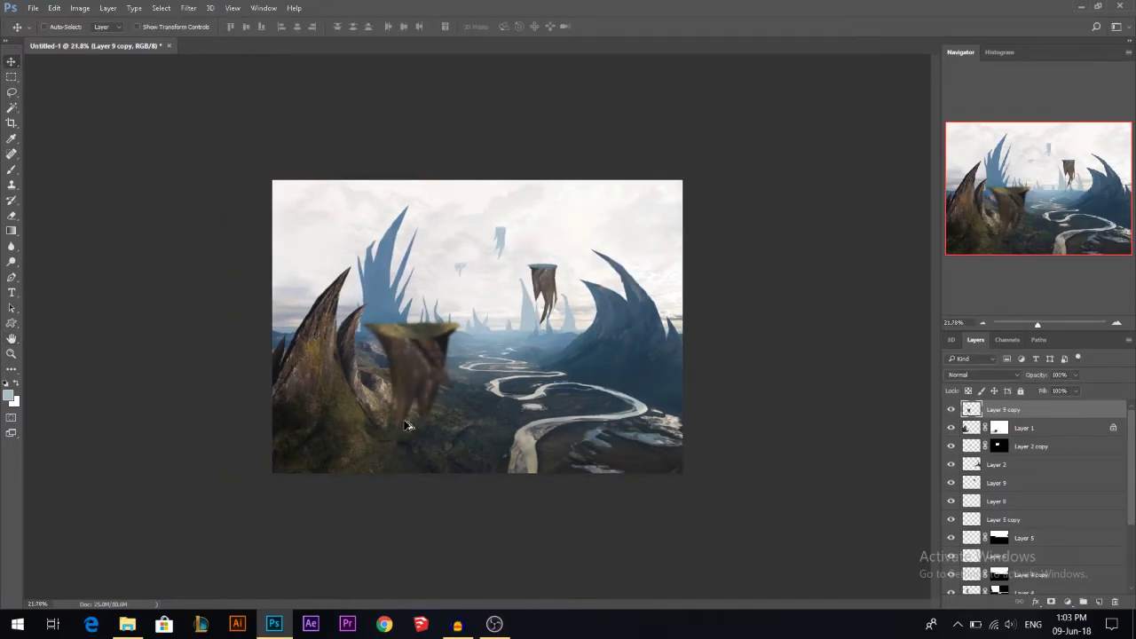
key(ctrl+plus)
key(ctrl+t)
drag(454, 326, 419, 372)
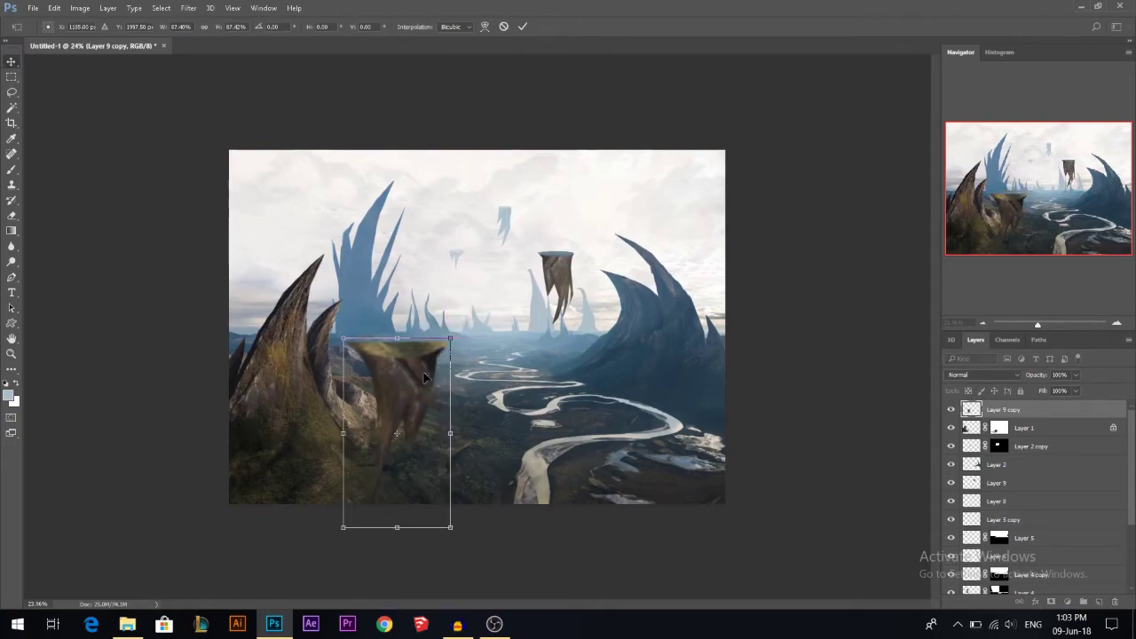
key(Return)
key(ctrl+minus)
Stretch the brown foreground peaks vertically to about 125% and warp the tall peak's tip slightly to the right
click(339, 355)
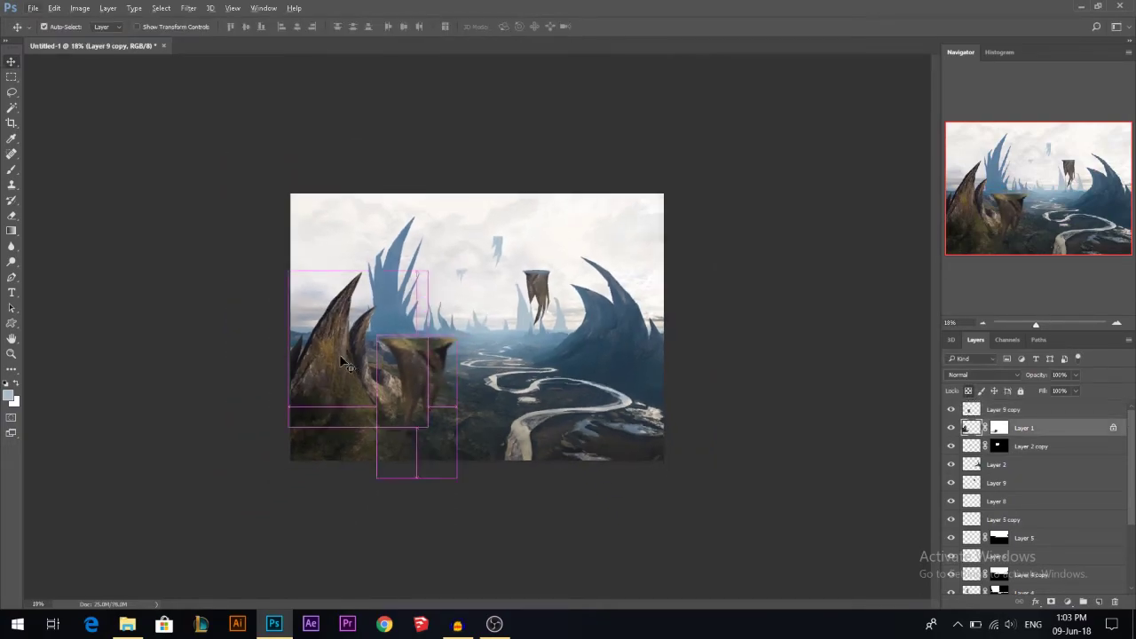
key(ctrl+t)
drag(375, 264, 360, 238)
right_click(369, 274)
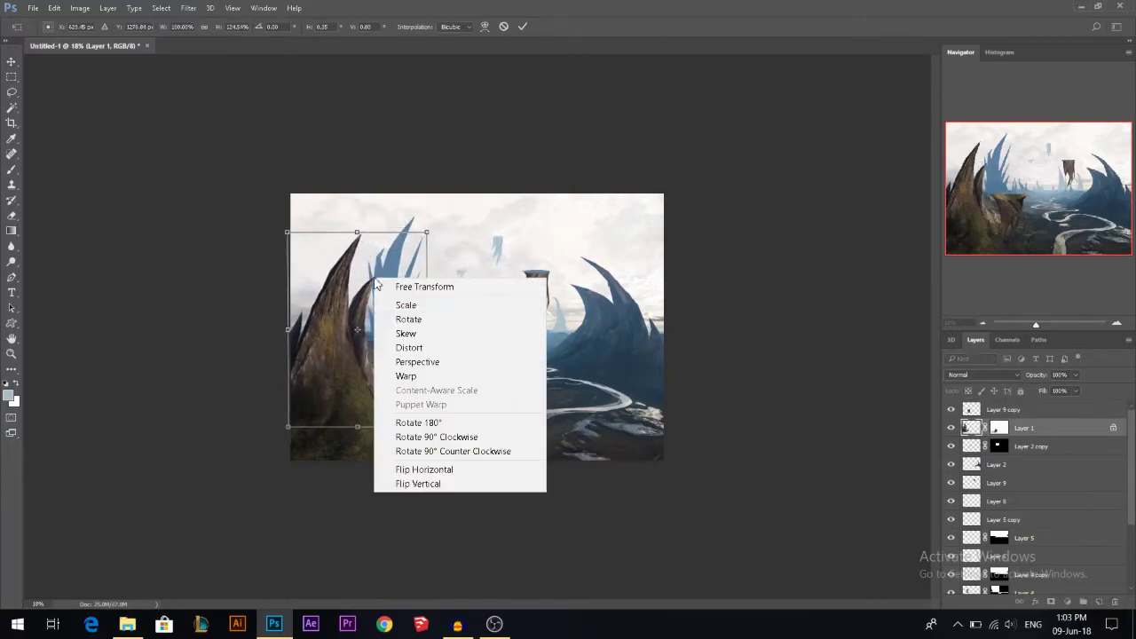
click(417, 374)
drag(359, 239, 366, 235)
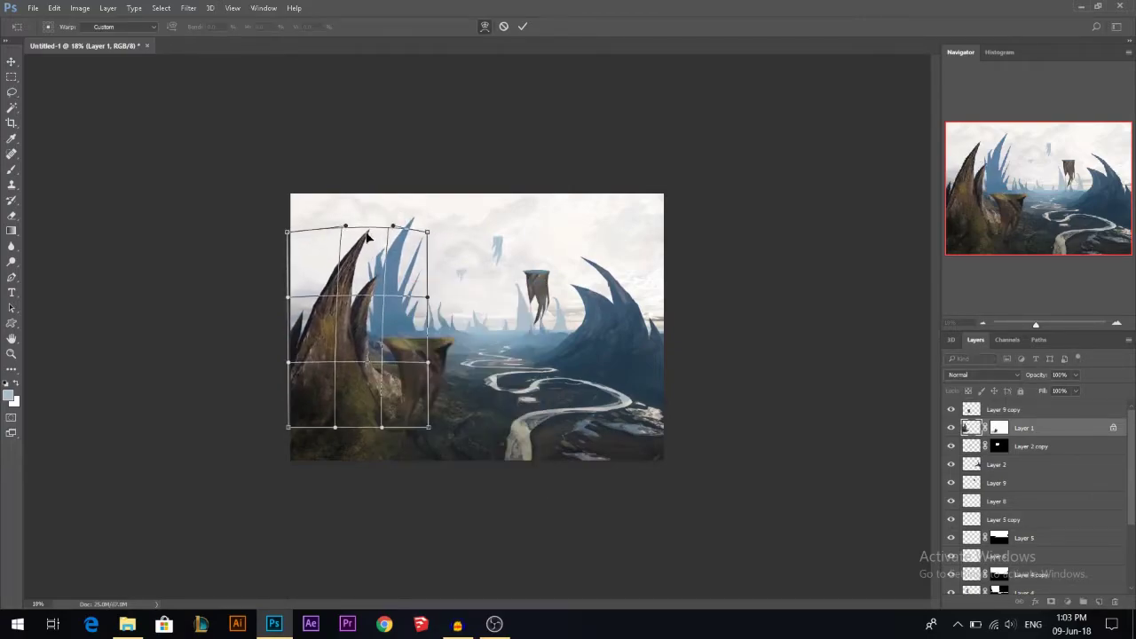
key(Return)
Set the opacity of the smaller floating rock's layer in the sky to 81%
click(499, 371)
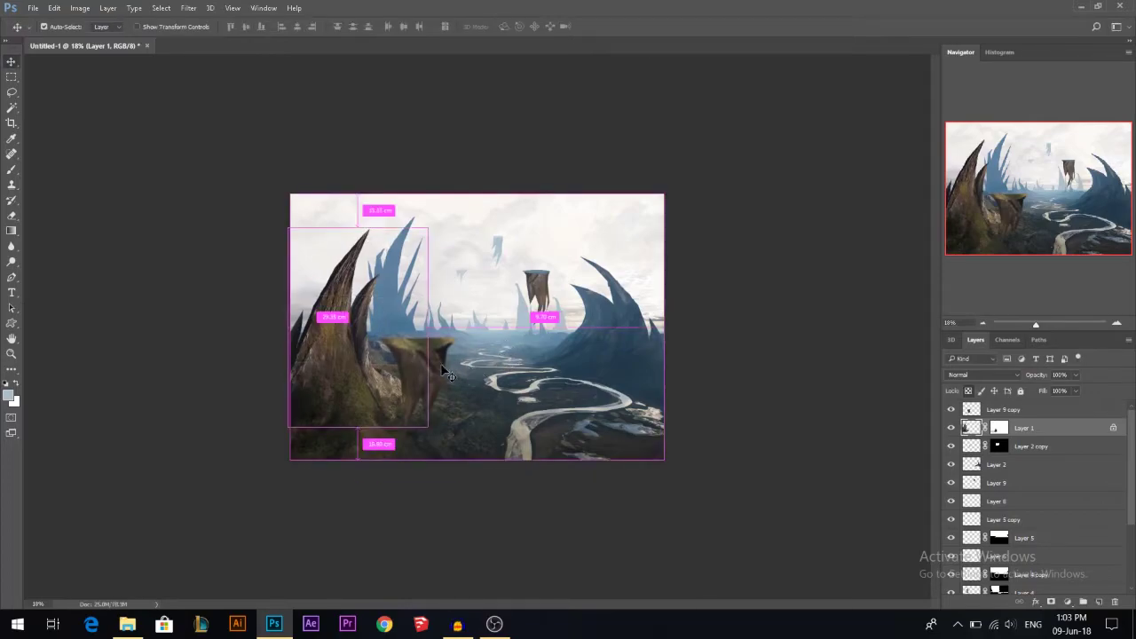
scroll(602, 352, up, 1)
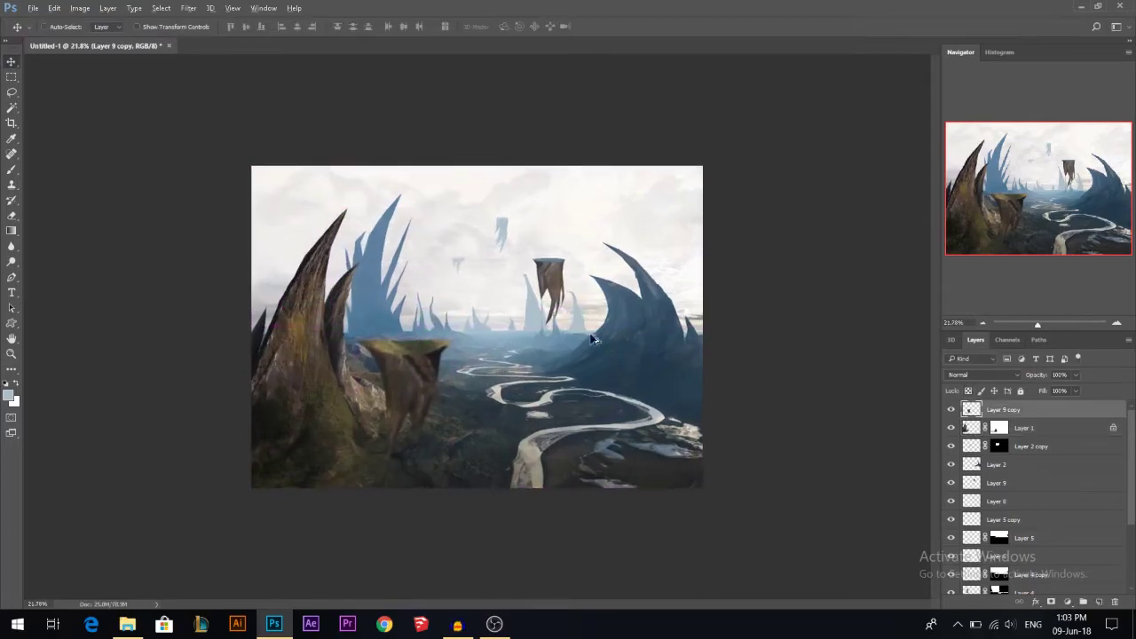
ctrl+click(550, 284)
scroll(578, 285, down, 1)
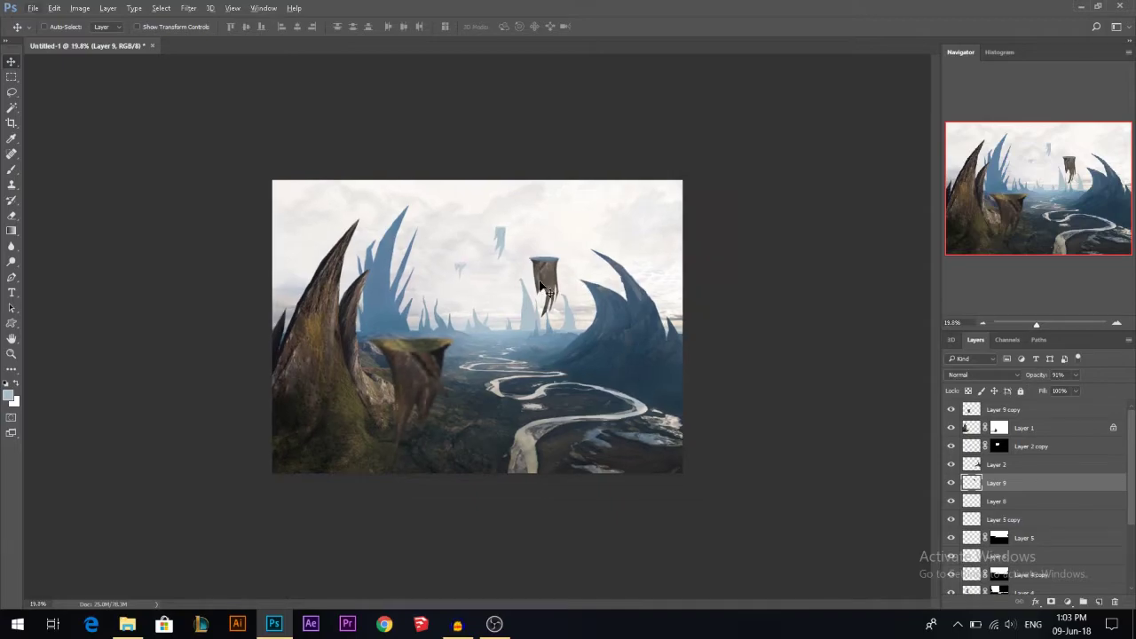
drag(1037, 380, 1039, 380)
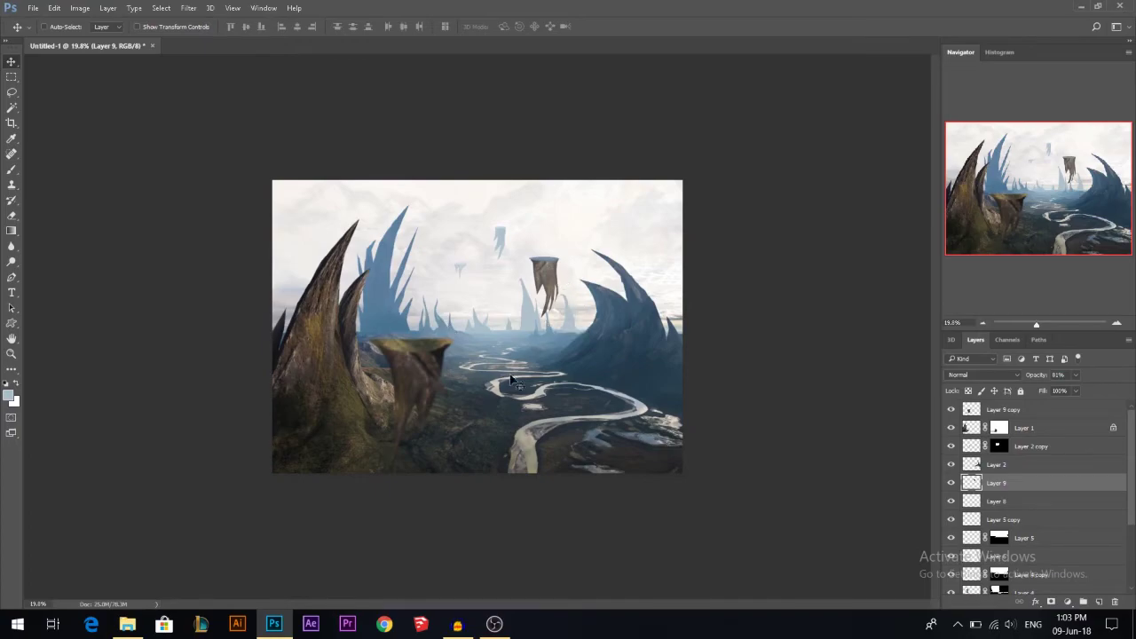
scroll(513, 338, down, 1)
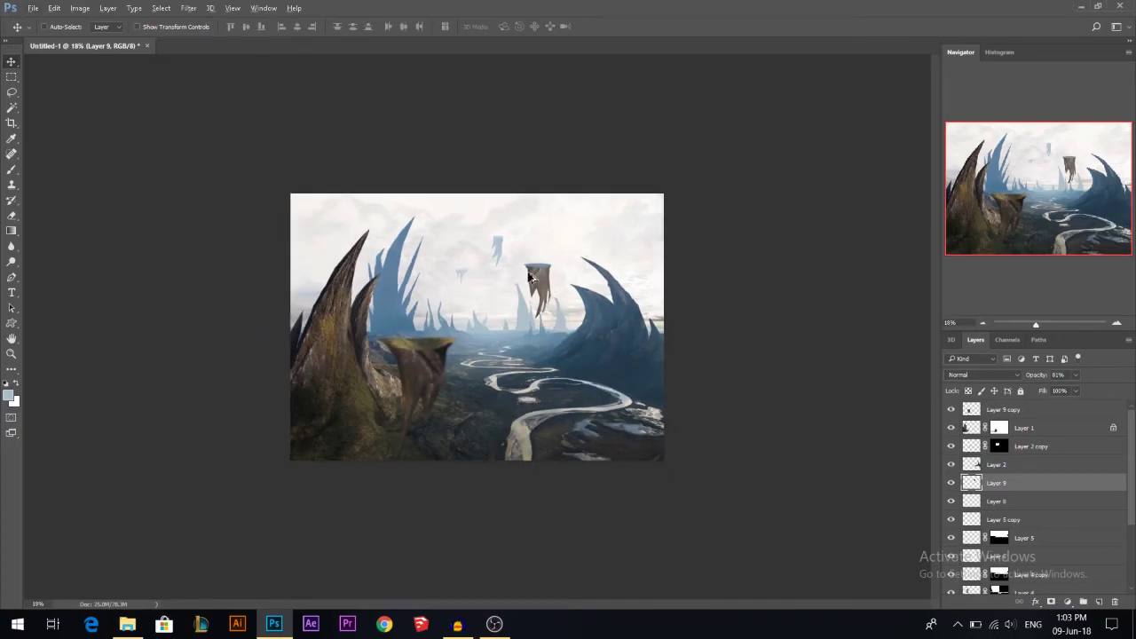
Warp the brown foreground peaks so their outer side bulges outward and the tall peak's tip curves higher
ctrl+click(336, 288)
key(ctrl+t)
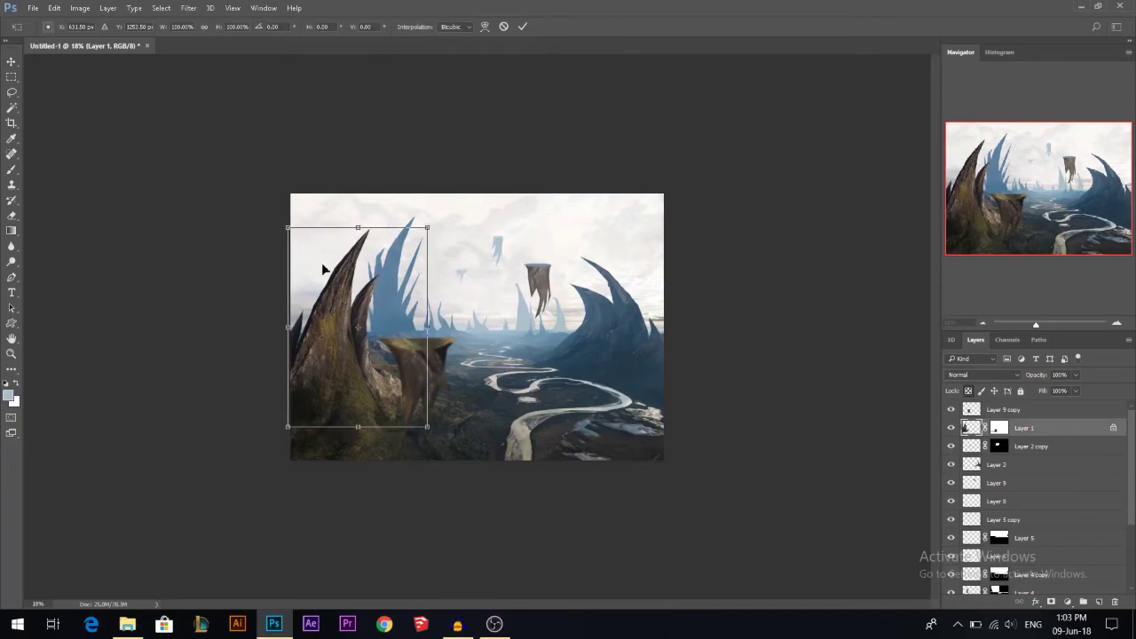
mouse_move(356, 230)
mouse_down()
mouse_move(358, 213)
mouse_move(359, 225)
mouse_up()
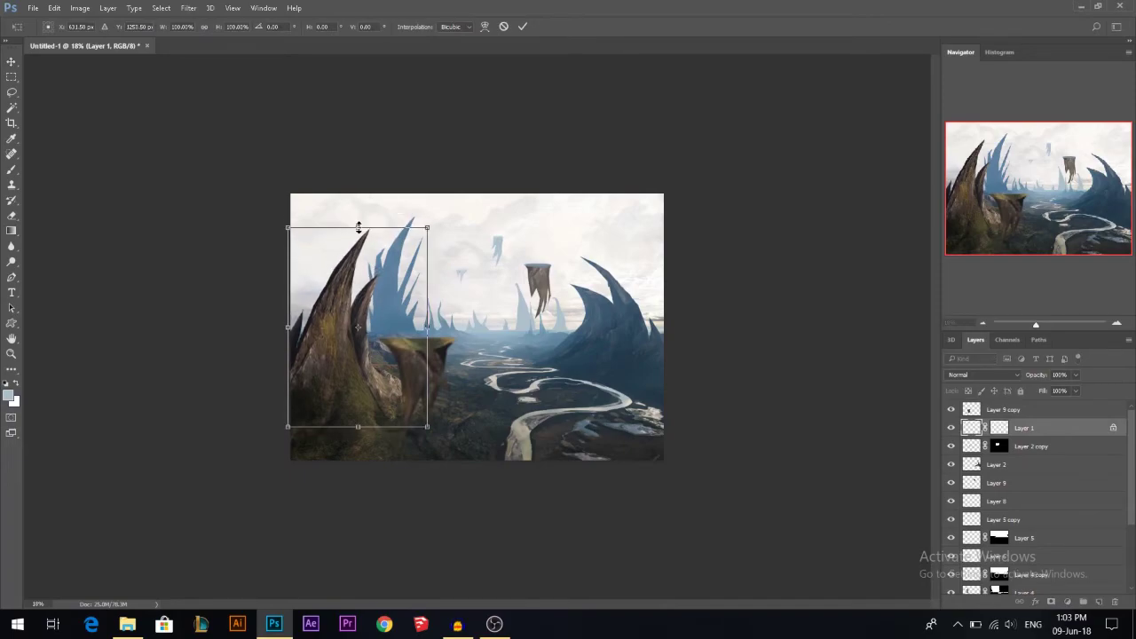
right_click(340, 284)
click(357, 354)
right_click(318, 254)
click(342, 360)
drag(298, 294, 297, 258)
drag(349, 227, 317, 280)
drag(370, 236, 371, 229)
key(Return)
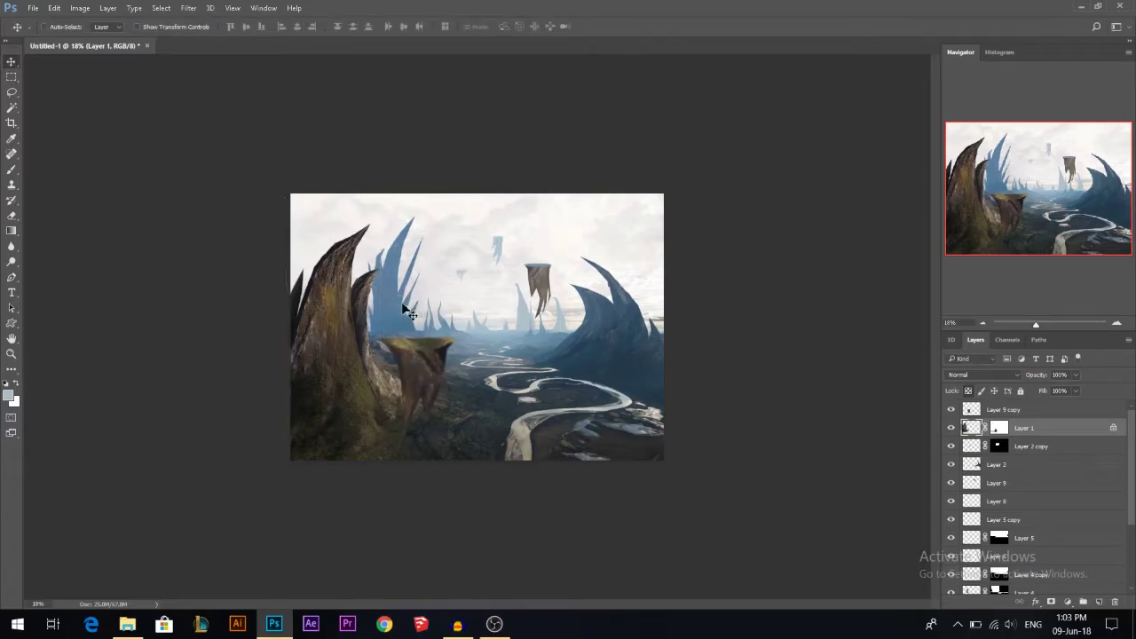
Unlink the mask from the tall blue spires' layer and shift the spires slightly to the right
ctrl+click(405, 312)
drag(395, 316, 405, 316)
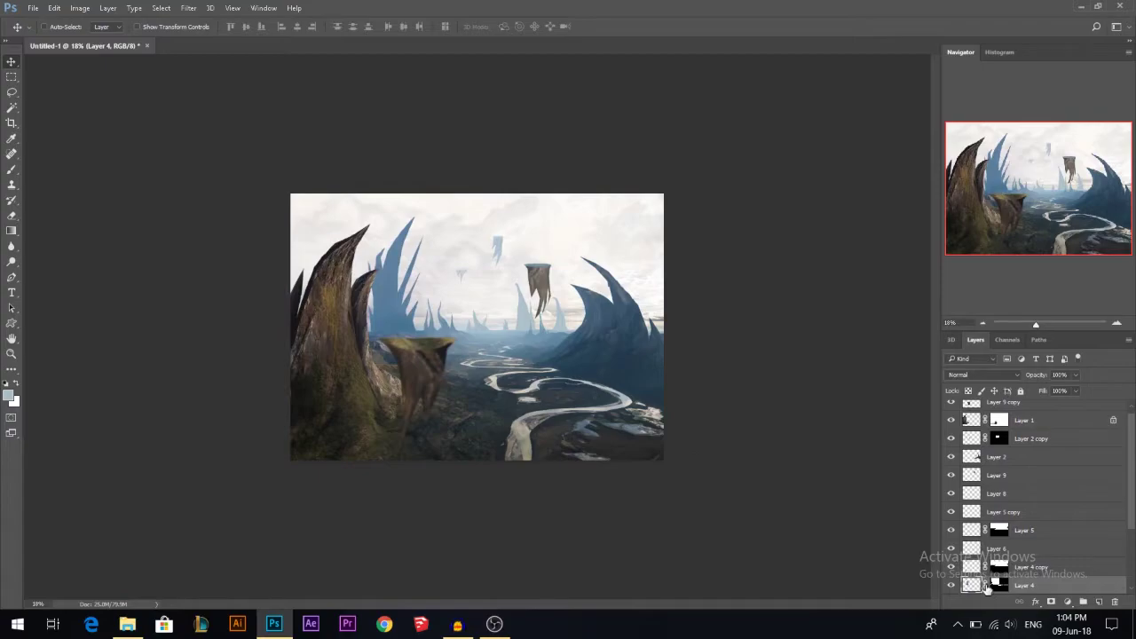
drag(675, 423, 677, 418)
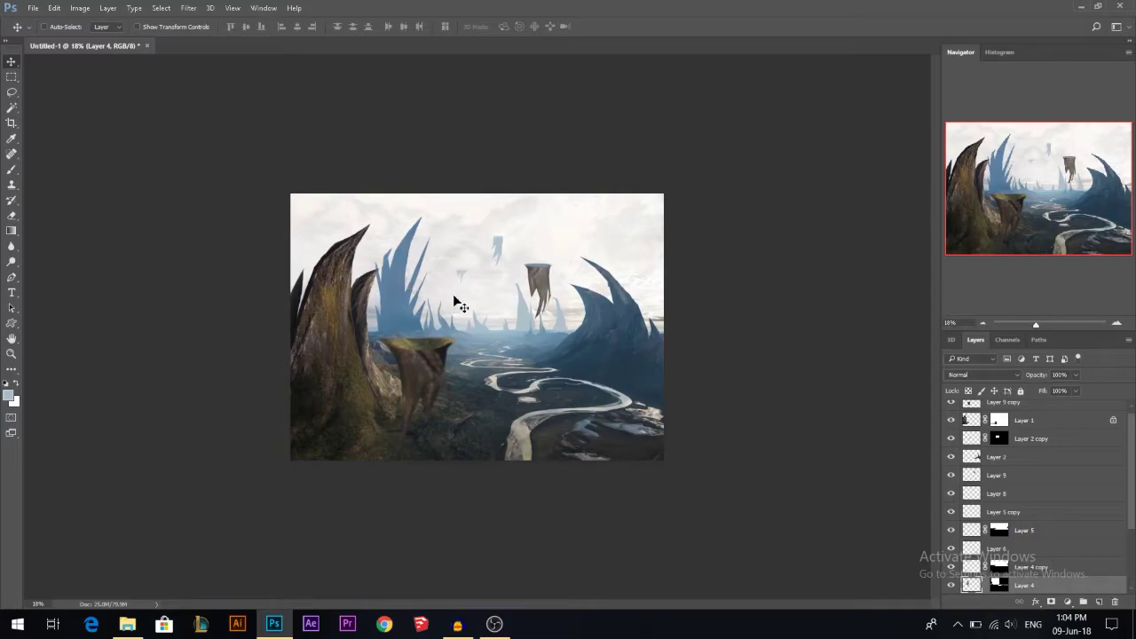
Scale the smaller floating rock in the sky down slightly with Free Transform
ctrl+click(535, 291)
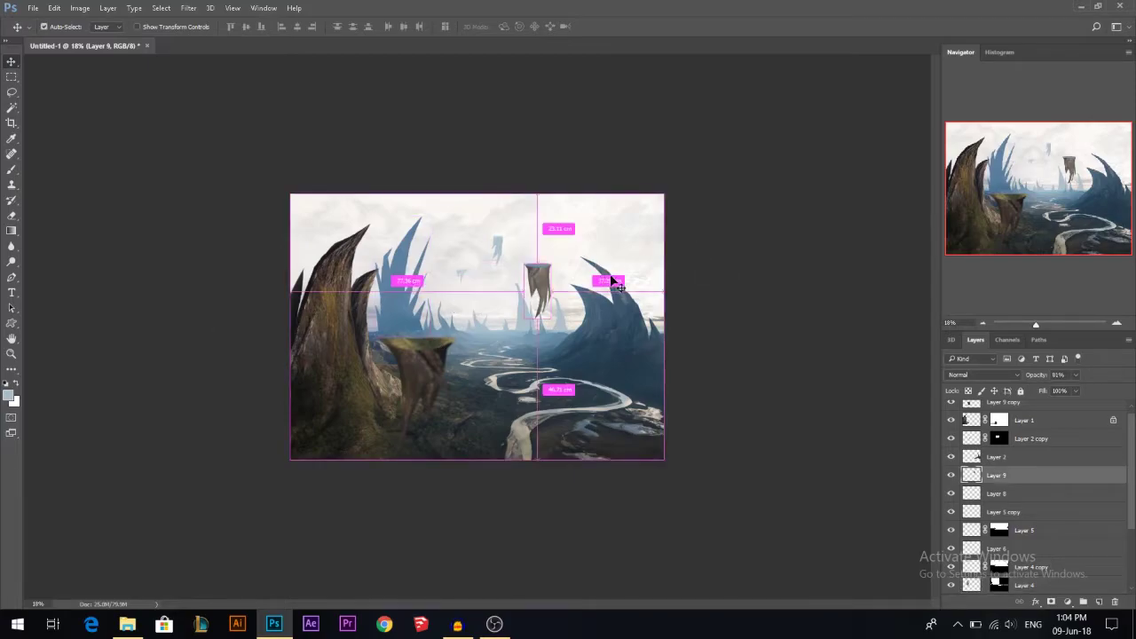
key(ctrl+t)
drag(542, 321, 548, 289)
key(Return)
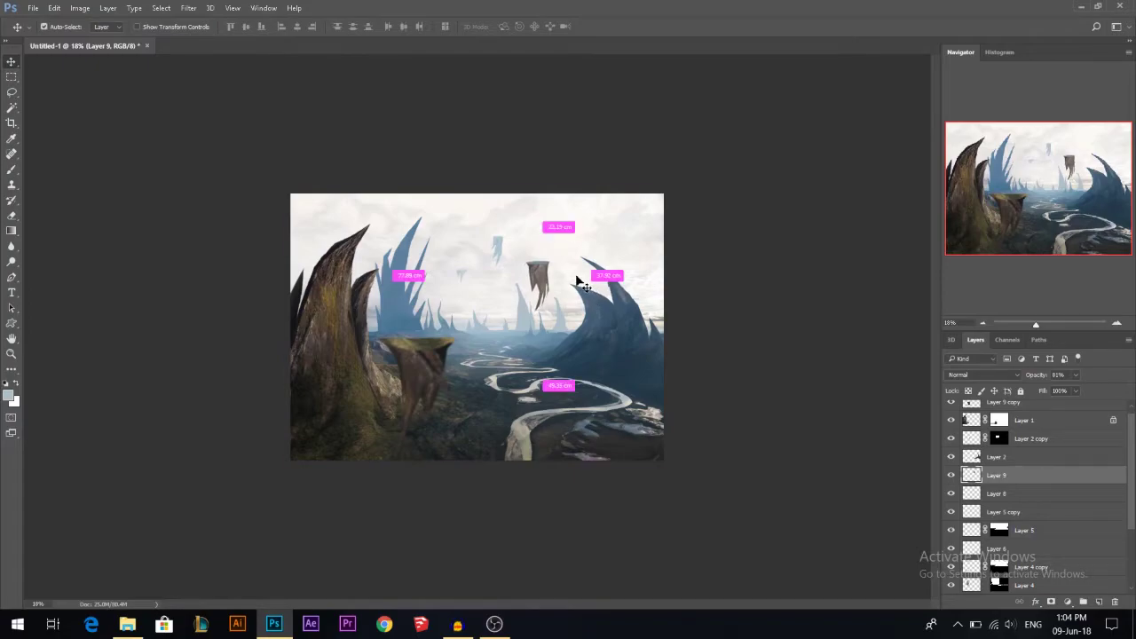
Flatten the small floating rock's contrast with Curves, lowering the white output to 237 and raising the black output to 9
key(ctrl+m)
drag(874, 148, 874, 158)
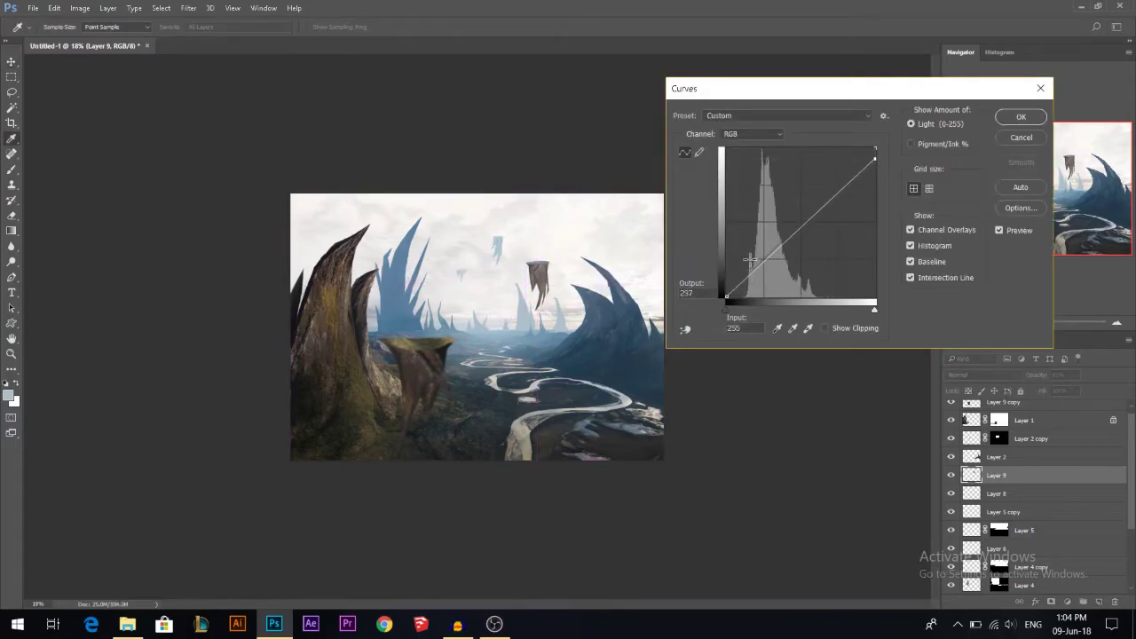
click(728, 293)
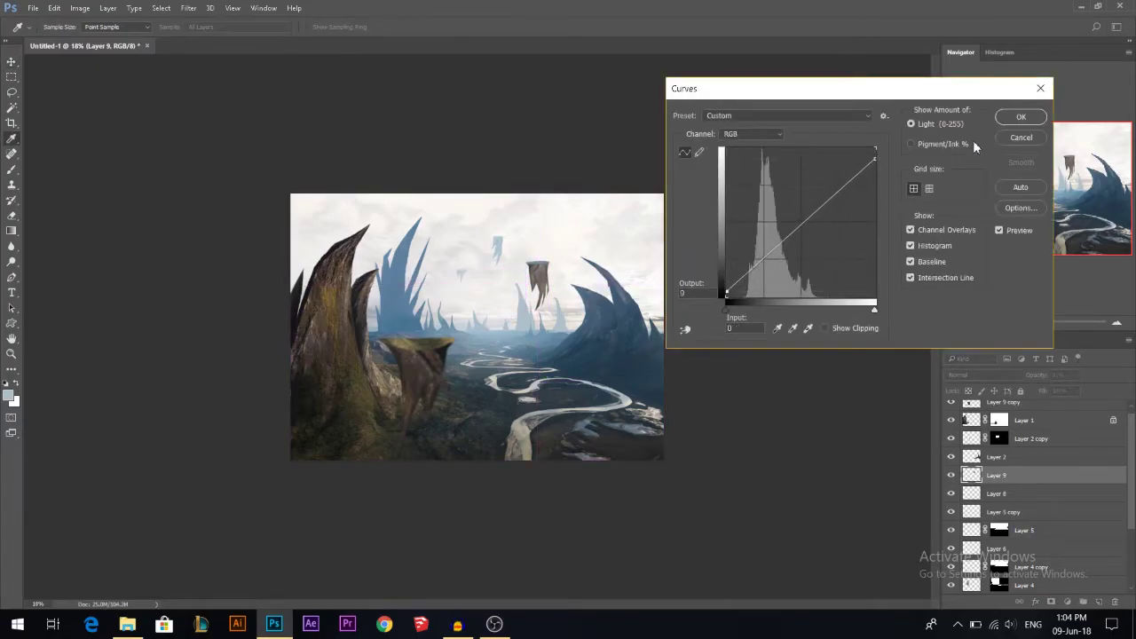
key(Return)
Shift the small floating rock's midtones slightly towards blue with Color Balance
key(ctrl+b)
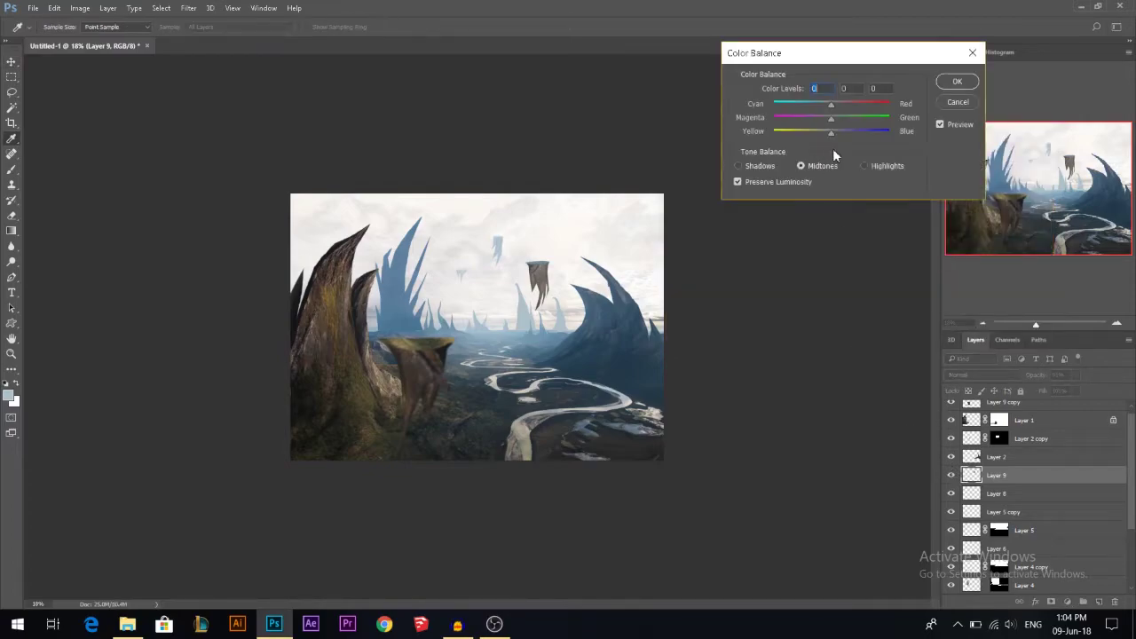
click(838, 131)
click(957, 82)
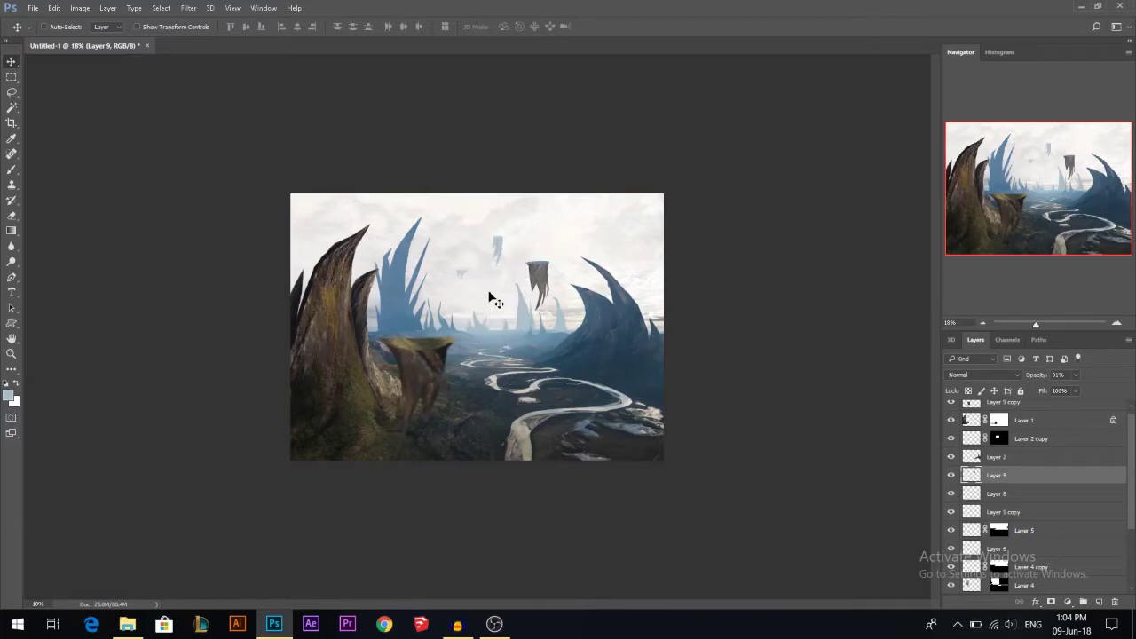
scroll(562, 298, up, 2)
scroll(490, 323, down, 2)
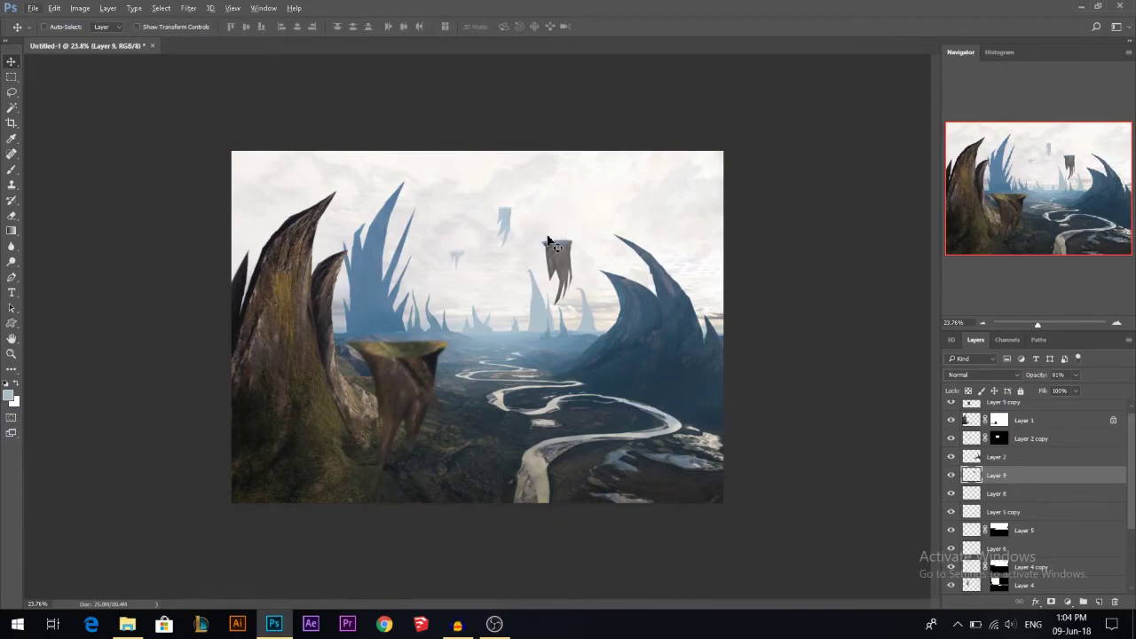
scroll(555, 236, up, 2)
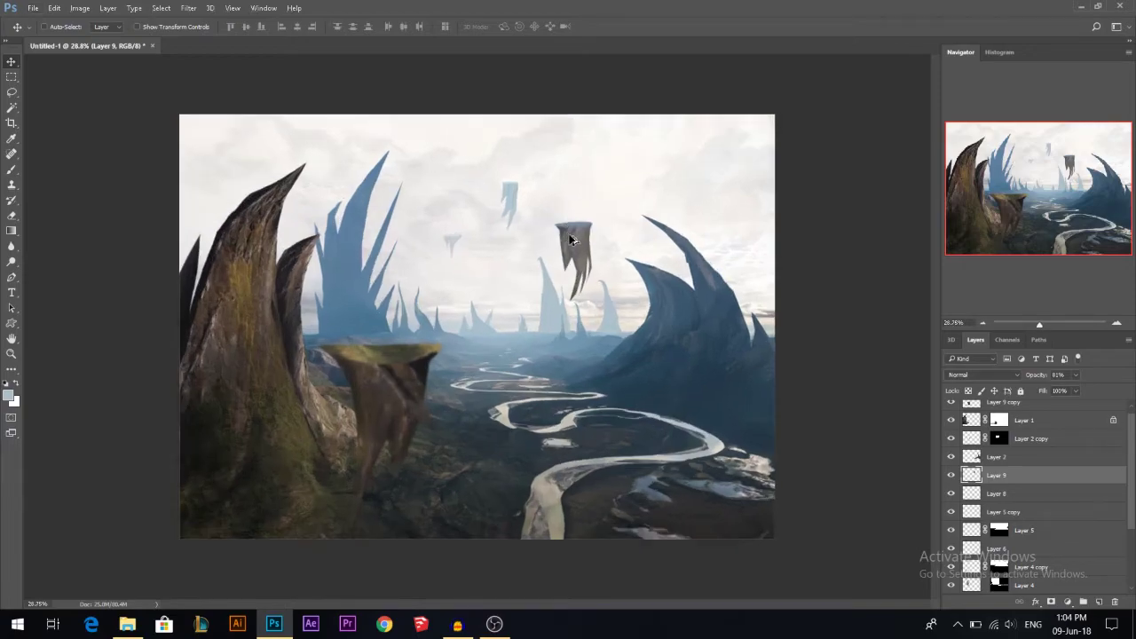
scroll(575, 225, down, 1)
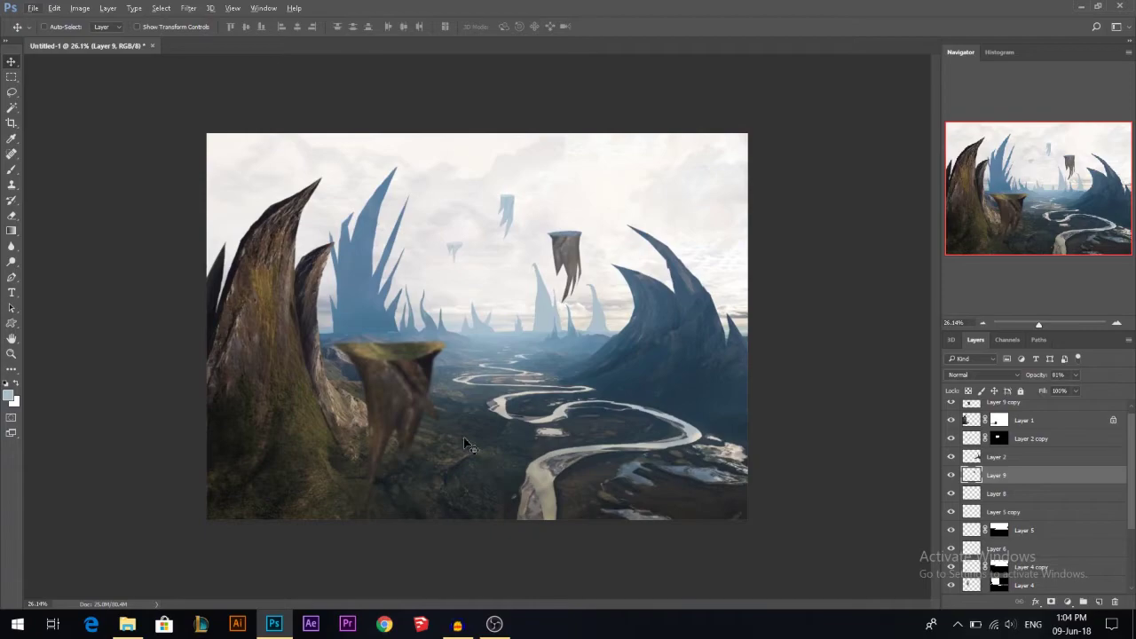
Look through the Grunges, Youtube and may folders in File Explorer for a photo of a figure
click(397, 623)
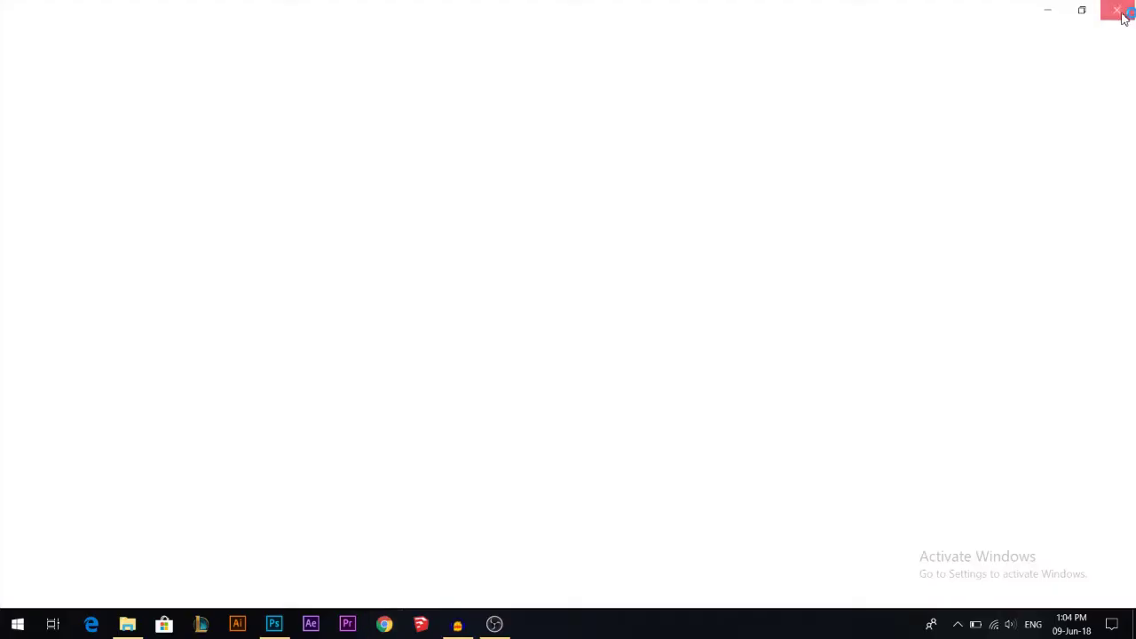
click(1123, 15)
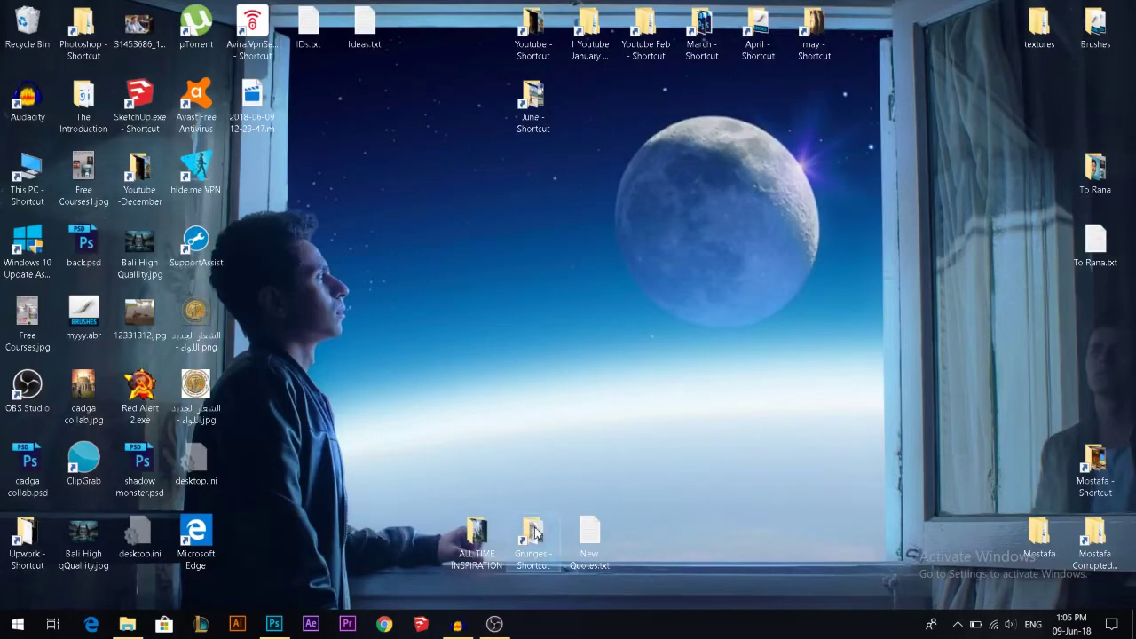
double_click(535, 533)
click(1118, 8)
double_click(534, 35)
key(alt+F4)
double_click(815, 34)
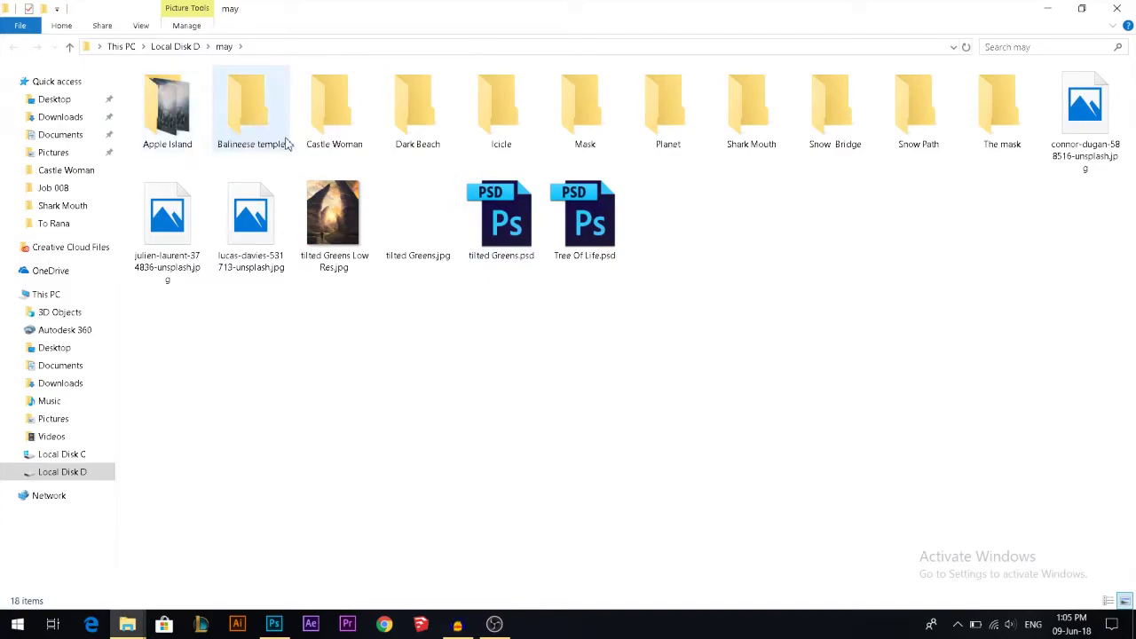
click(1117, 8)
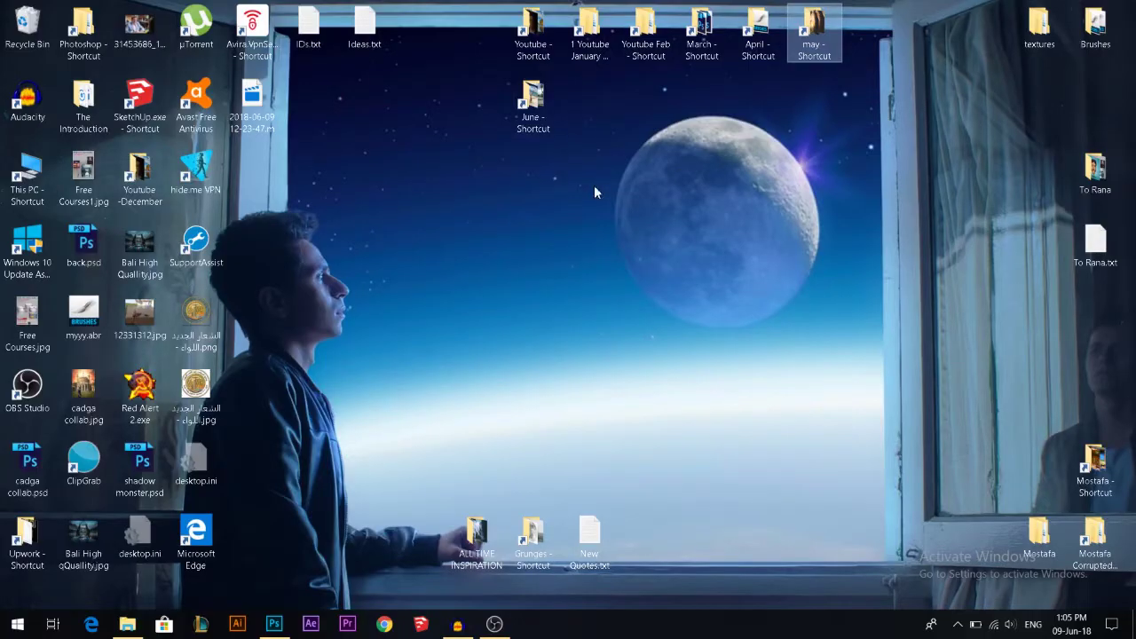
Place the beach photo of the standing man from June's Green Landscape folder into the painting and move its layer to the top
double_click(543, 107)
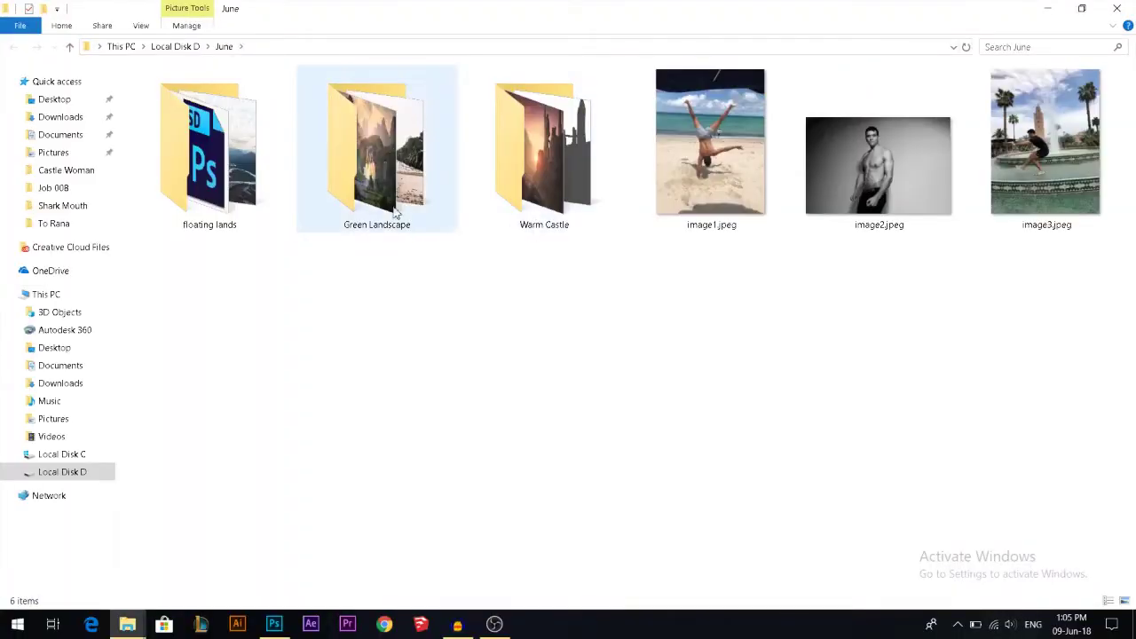
double_click(394, 213)
scroll(651, 313, down, 1)
drag(209, 520, 417, 367)
drag(742, 157, 690, 148)
key(Return)
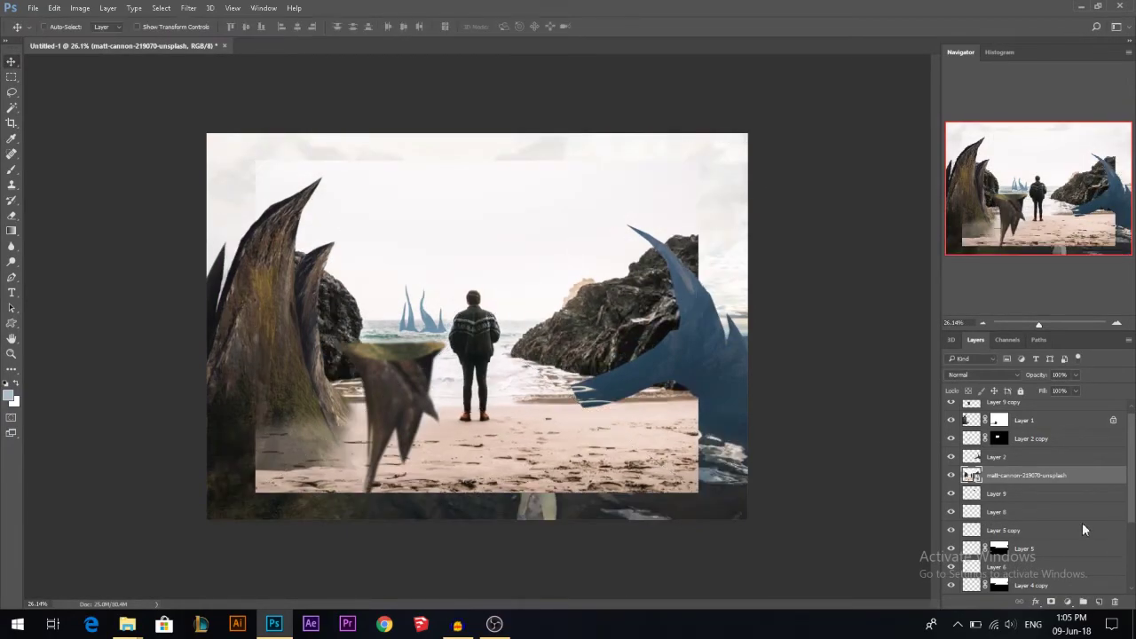
scroll(1047, 488, up, 1)
drag(1048, 485, 1020, 404)
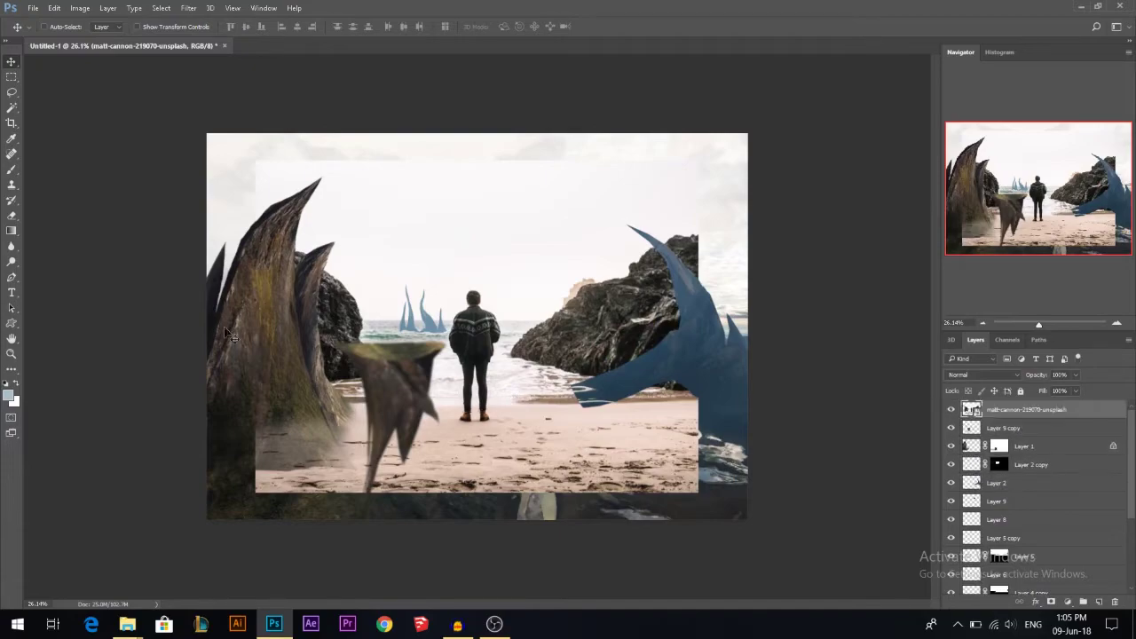
Rasterize the beach photo, trim it to a rectangle around the standing man, and move that piece up over the sky
key(m)
drag(430, 270, 505, 425)
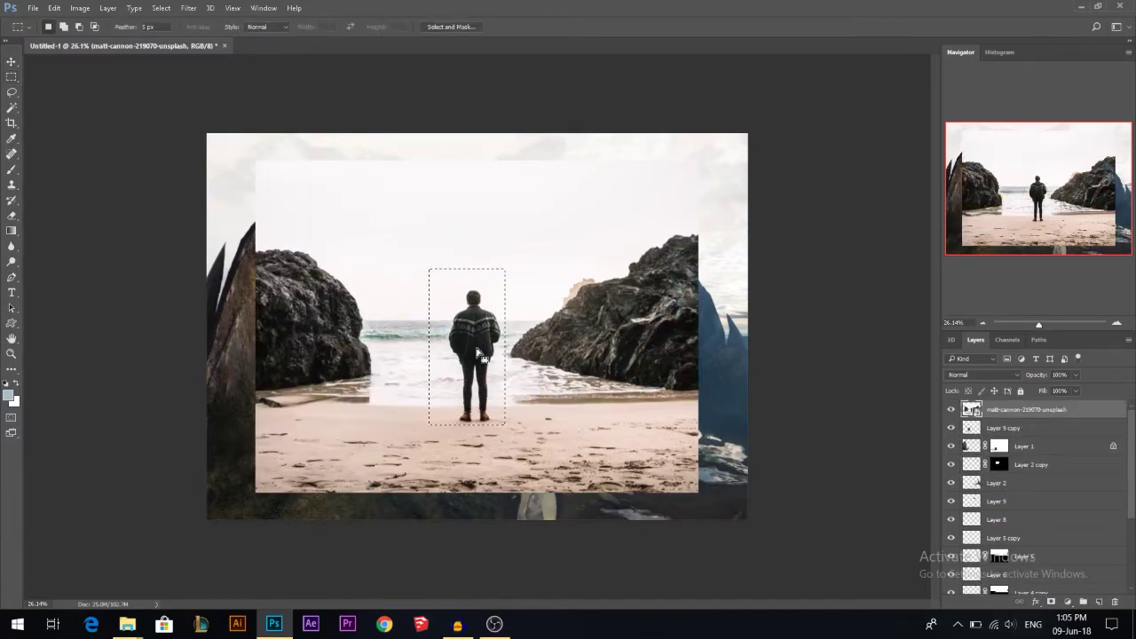
key(e)
click(507, 310)
click(563, 247)
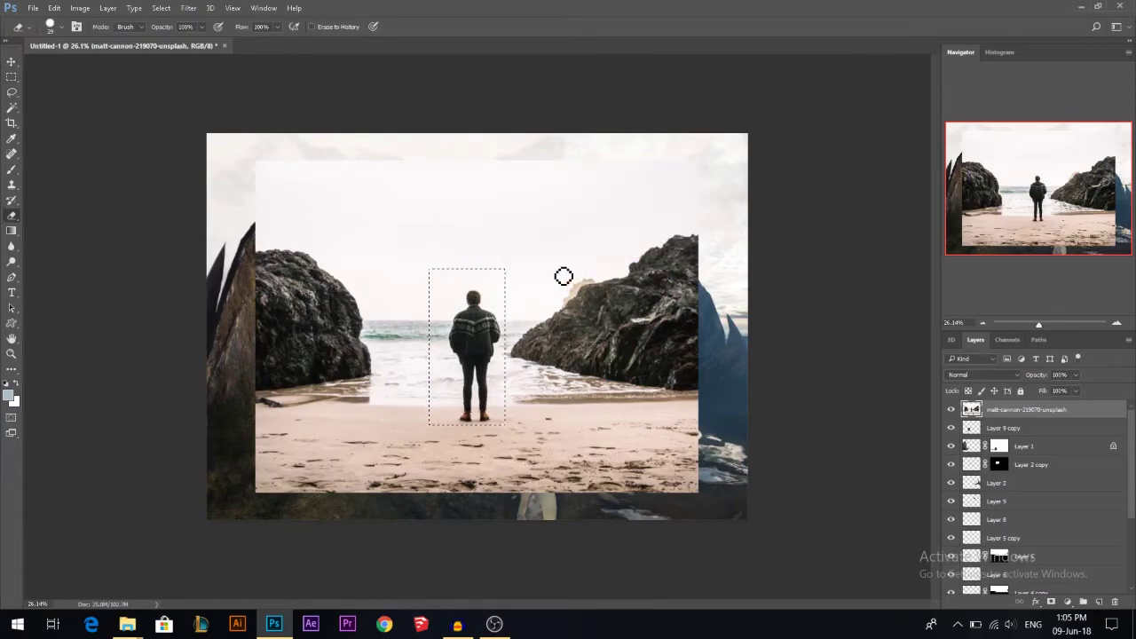
key(ctrl+shift+i)
key(Delete)
key(ctrl+d)
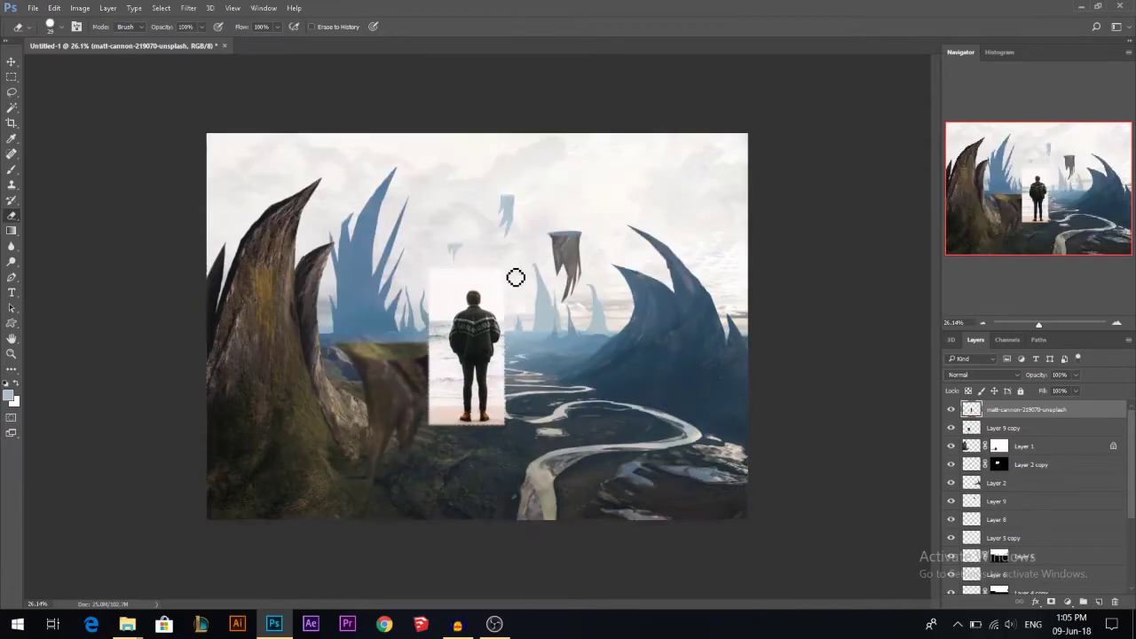
key(v)
drag(484, 329, 514, 266)
Select the pale sky, sea and sand around the standing man with the Magic Wand, adding each area to the selection
alt+scroll(515, 271, up, 6)
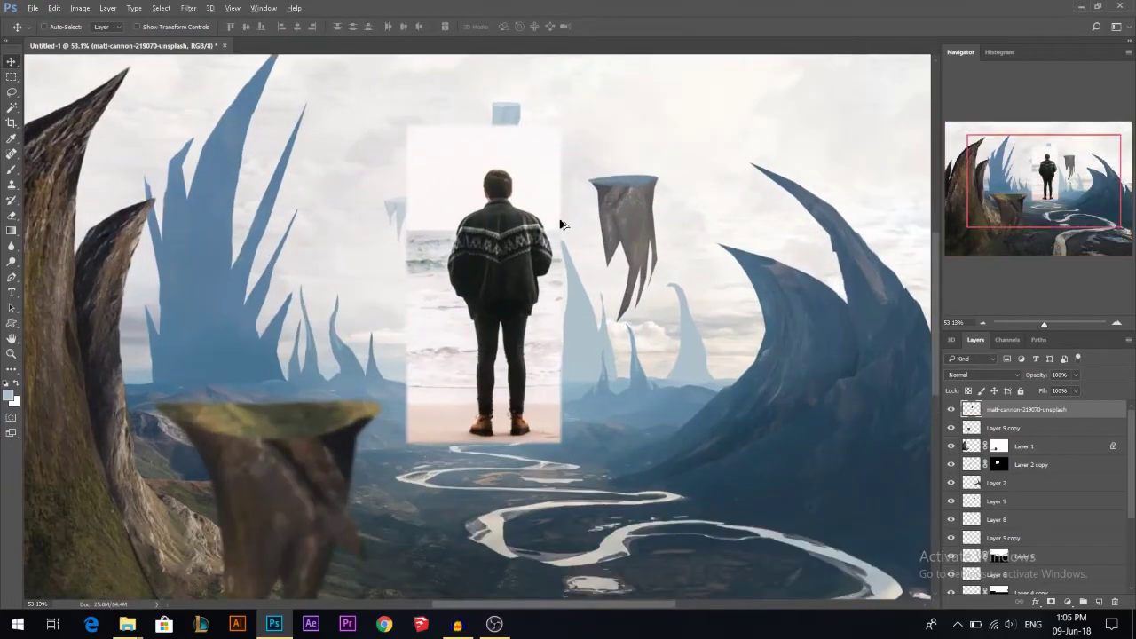
click(11, 106)
click(461, 206)
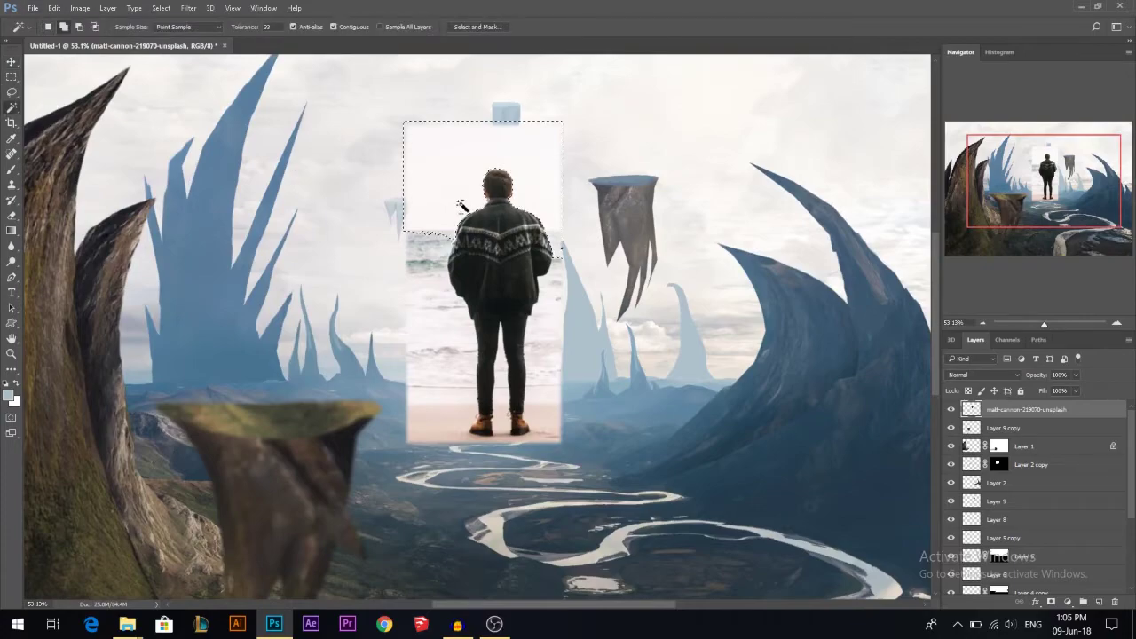
shift+click(421, 262)
shift+click(561, 266)
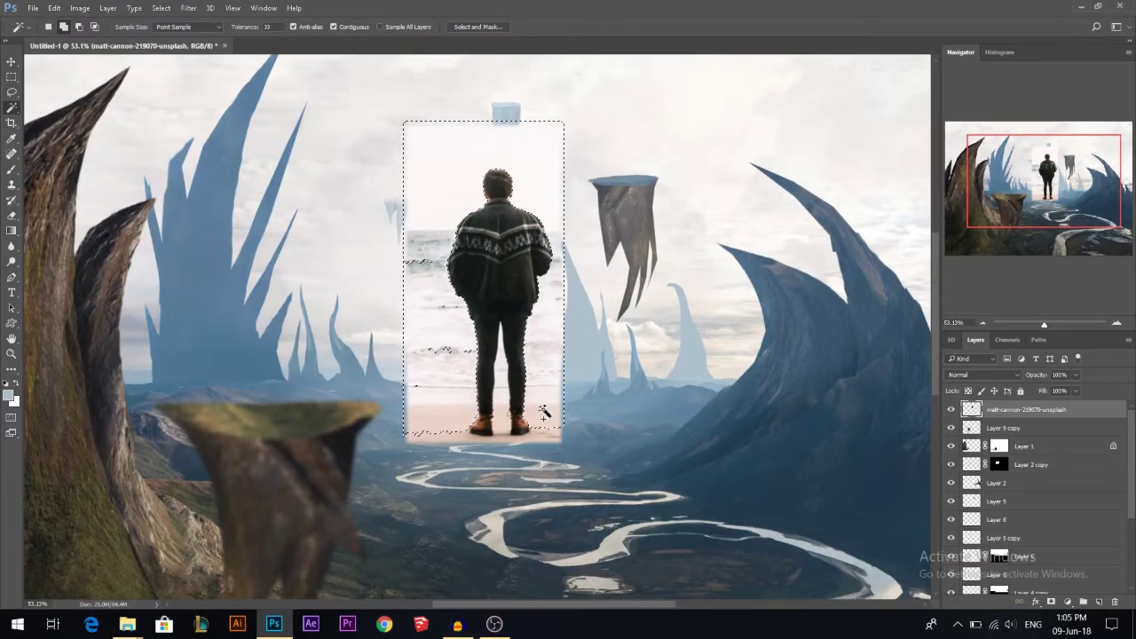
shift+click(499, 444)
shift+click(501, 389)
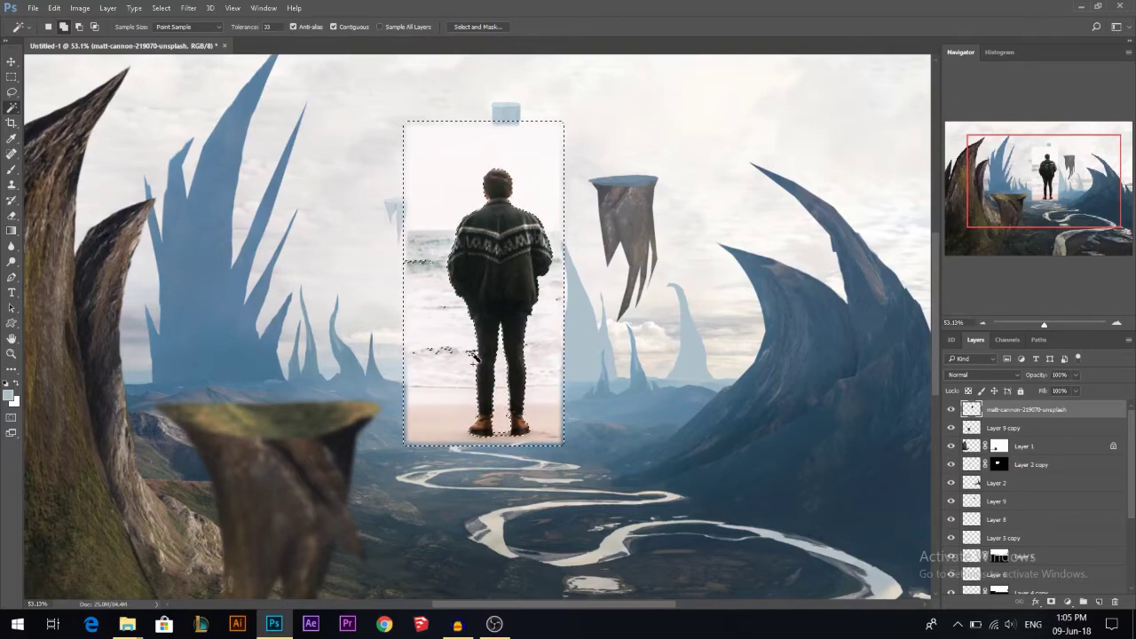
Add the leftover sea patches to the selection with the Lasso and mask out the background, leaving only the man
click(11, 91)
drag(428, 225, 441, 271)
mouse_move(446, 378)
mouse_down()
mouse_move(352, 207)
mouse_move(400, 210)
mouse_up()
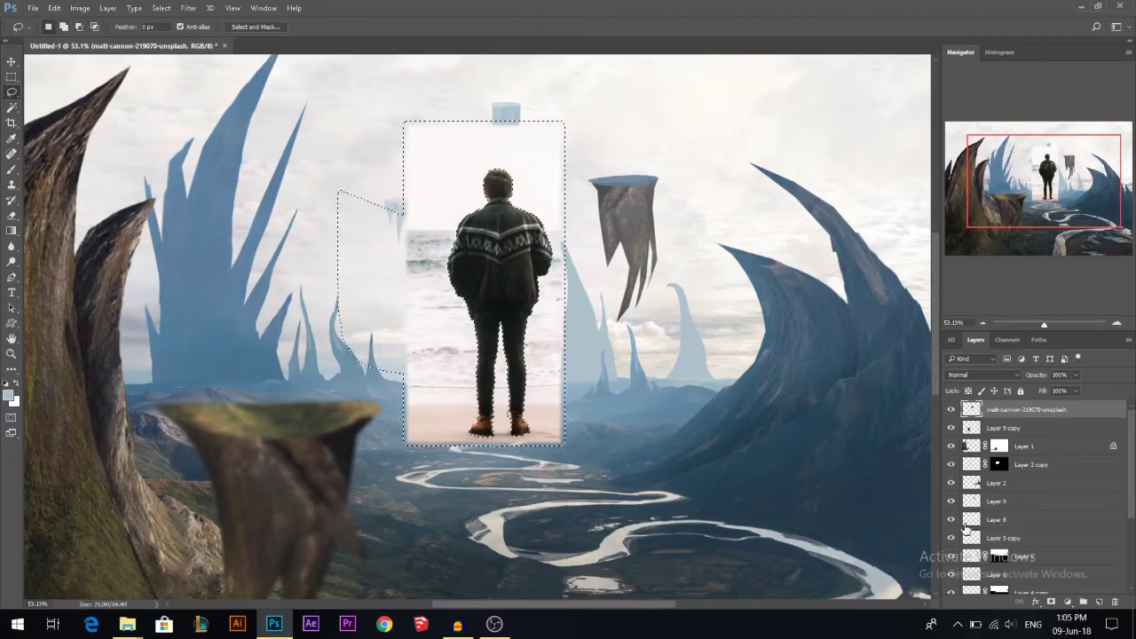
alt+click(1053, 602)
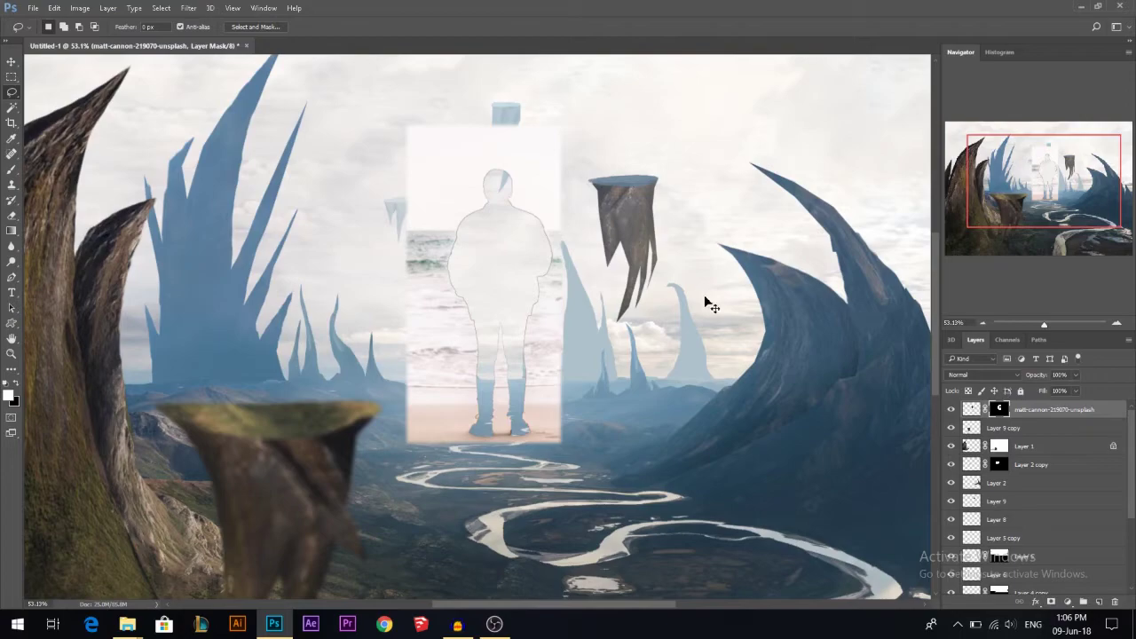
key(ctrl+i)
Move the cut-out man above the floating rock, scale him down to less than half size, and apply his layer mask
key(v)
scroll(559, 291, down, 2)
drag(556, 240, 624, 99)
key(ctrl+t)
drag(627, 274, 575, 206)
key(Return)
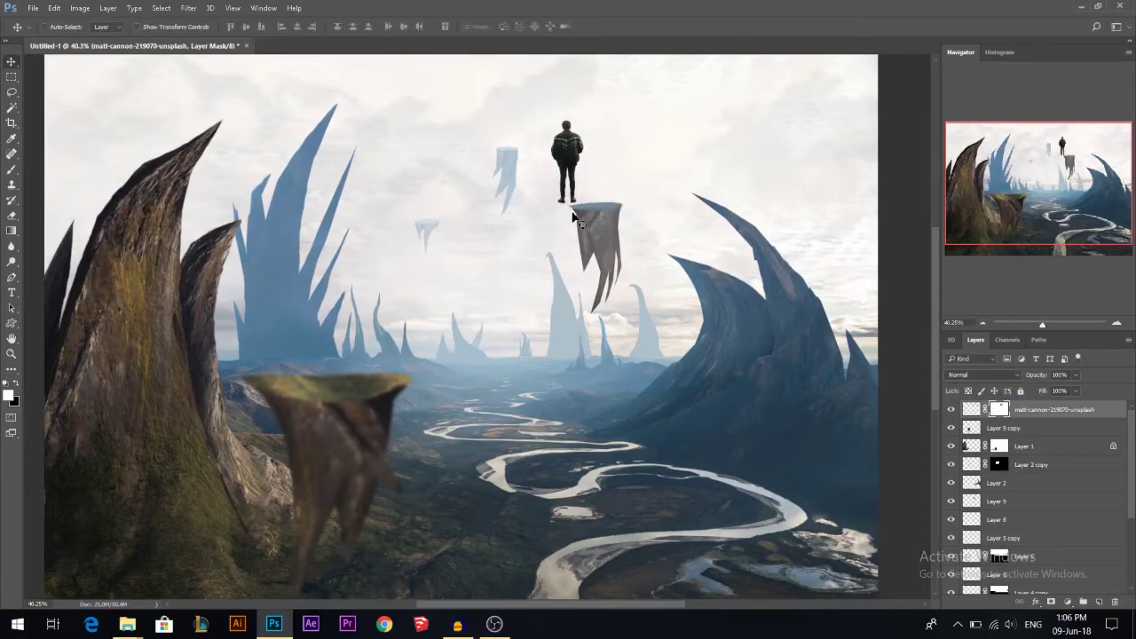
right_click(1015, 409)
click(1007, 442)
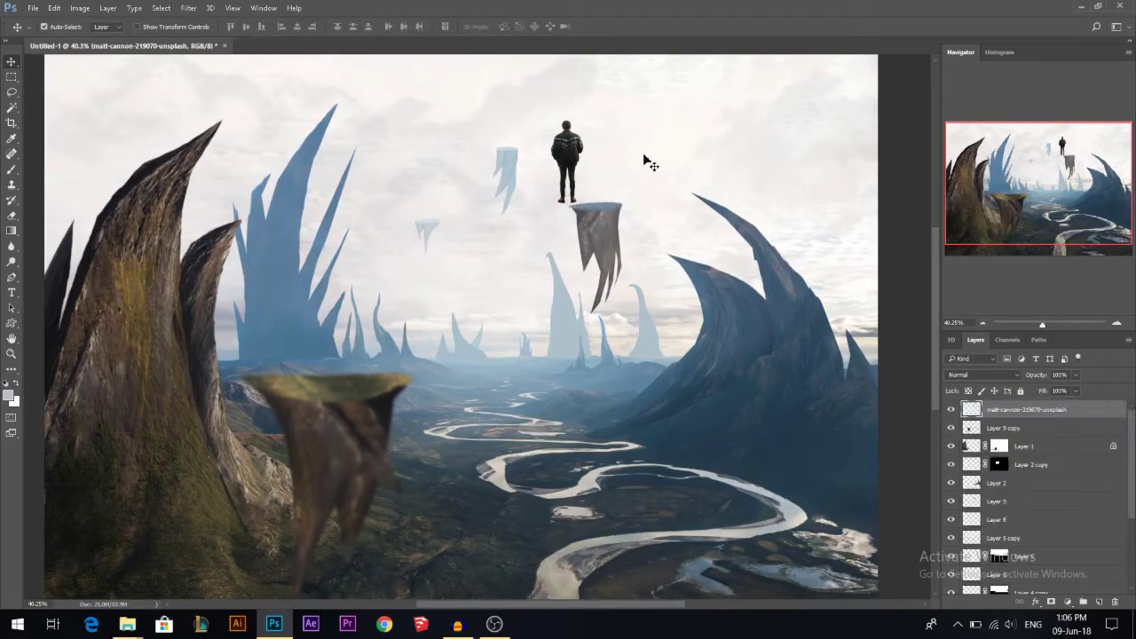
Shrink the man further and stand him on the flat top of the floating rock
key(ctrl+t)
drag(548, 125, 574, 174)
key(Return)
scroll(693, 172, up, 3)
drag(494, 204, 517, 205)
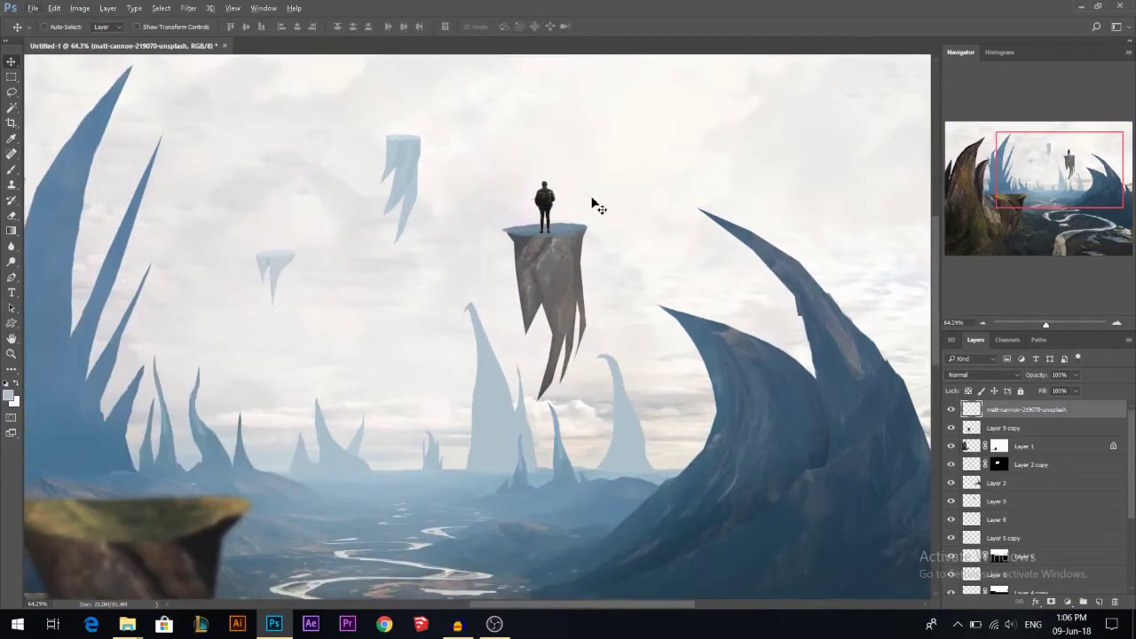
Scale the man down again to a tiny figure and shift him to the left part of the rock's top
scroll(613, 212, down, 5)
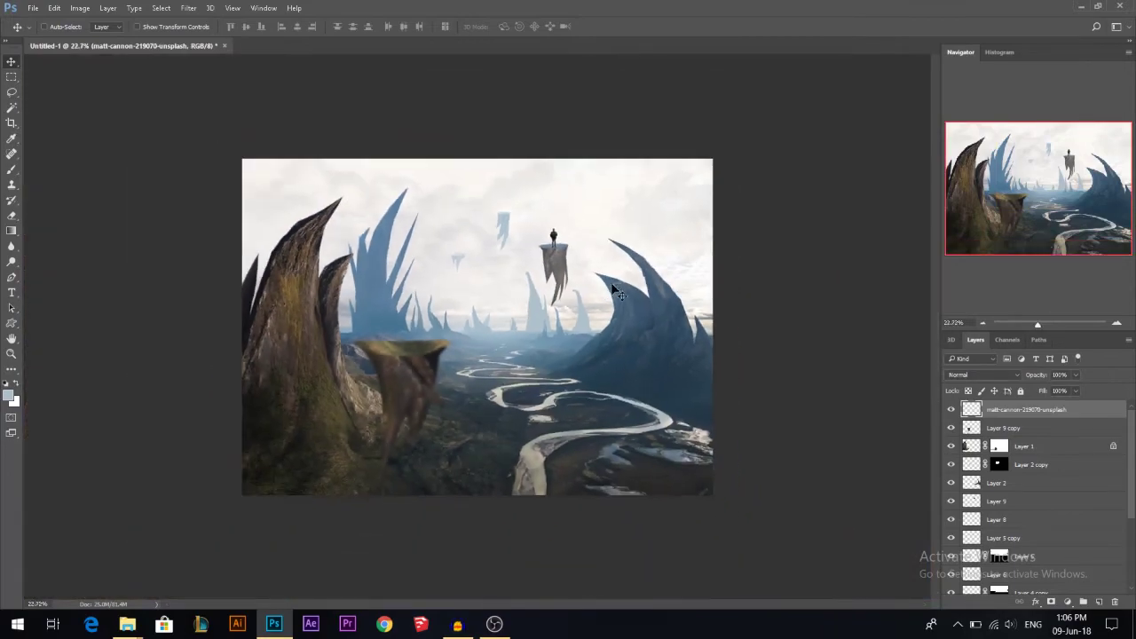
key(ctrl+t)
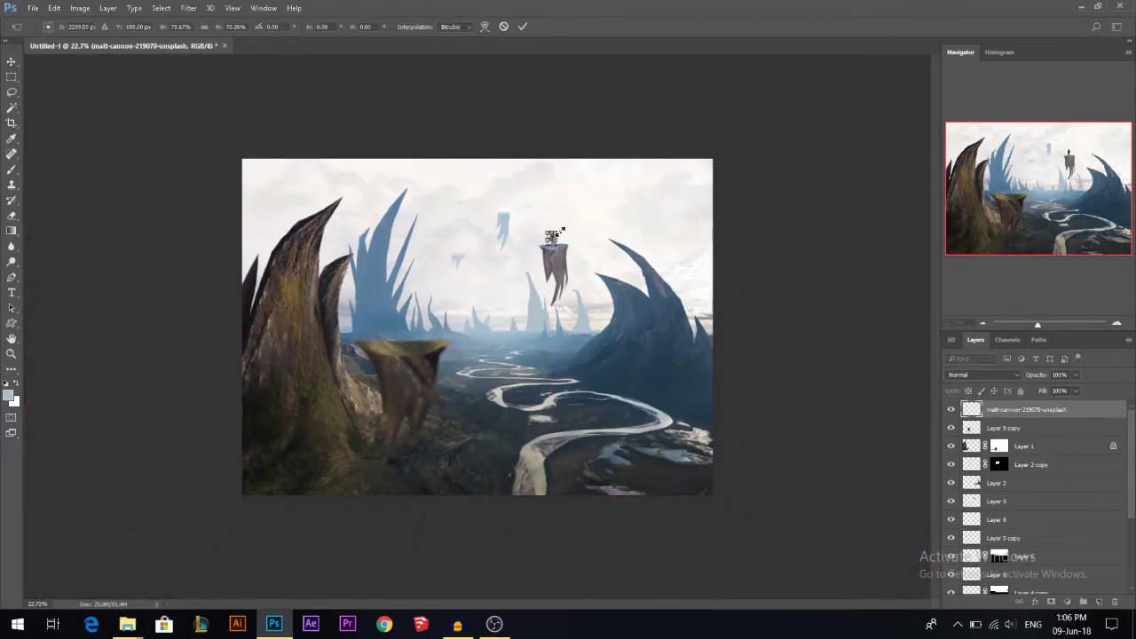
key(Return)
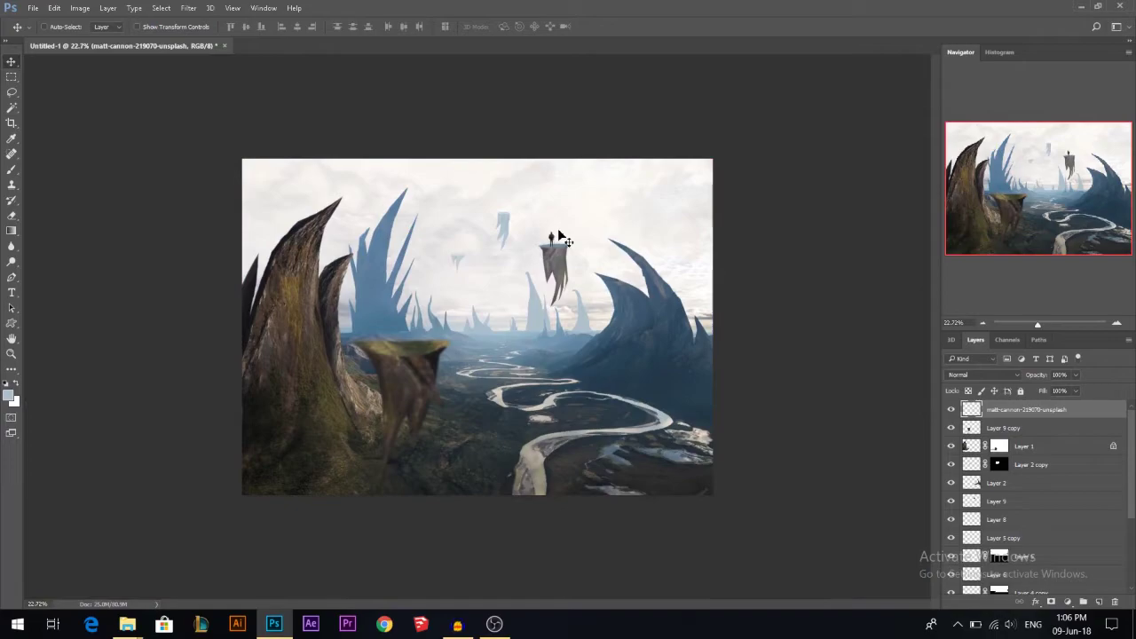
key(ctrl+t)
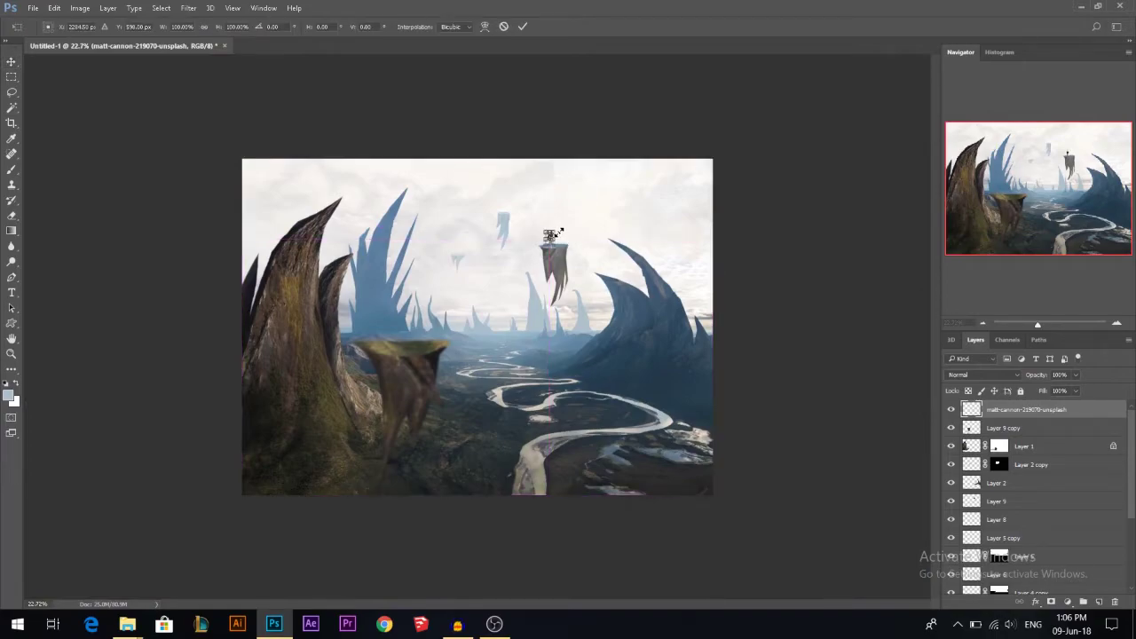
key(Return)
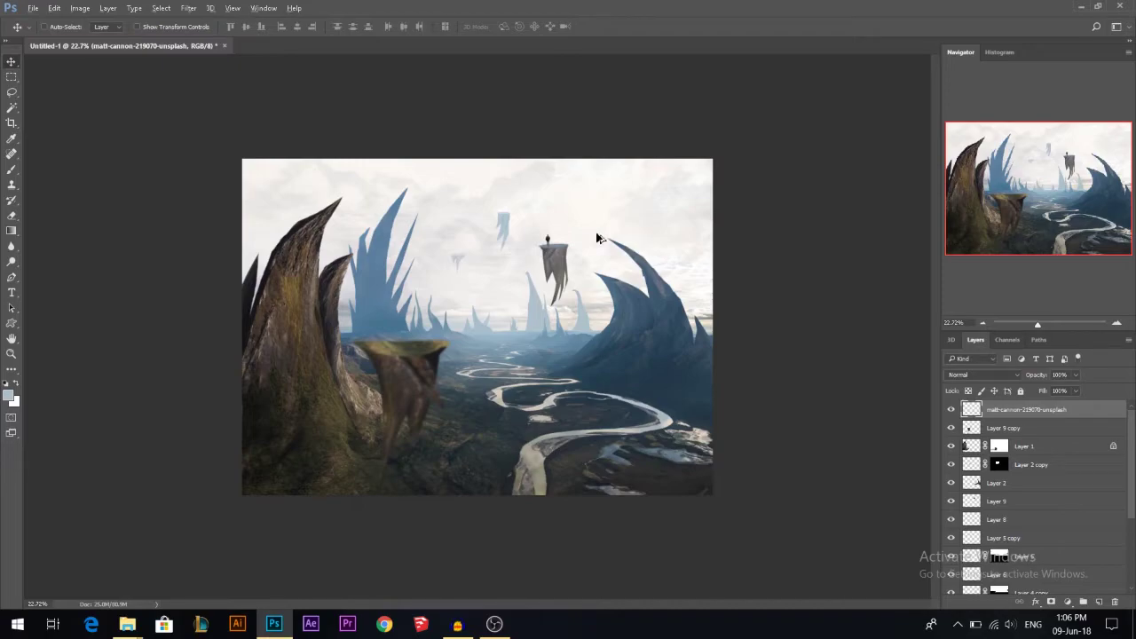
Outline a long coat flaring out to the left, from the man's shoulders down to his ankles, with the Lasso
scroll(597, 238, up, 8)
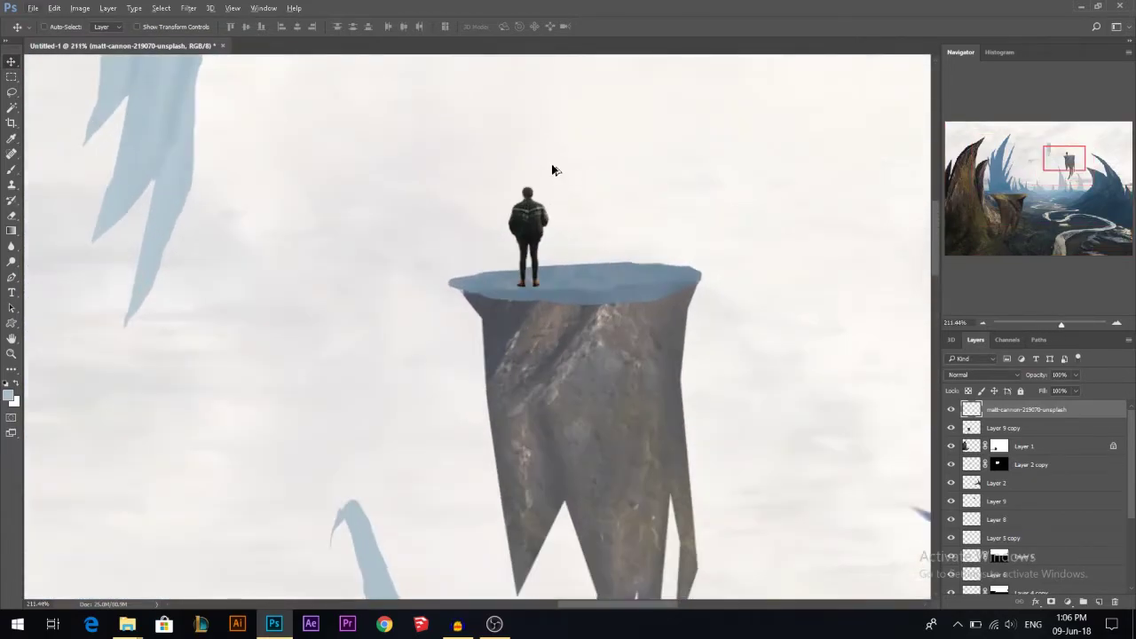
scroll(551, 169, up, 3)
click(12, 93)
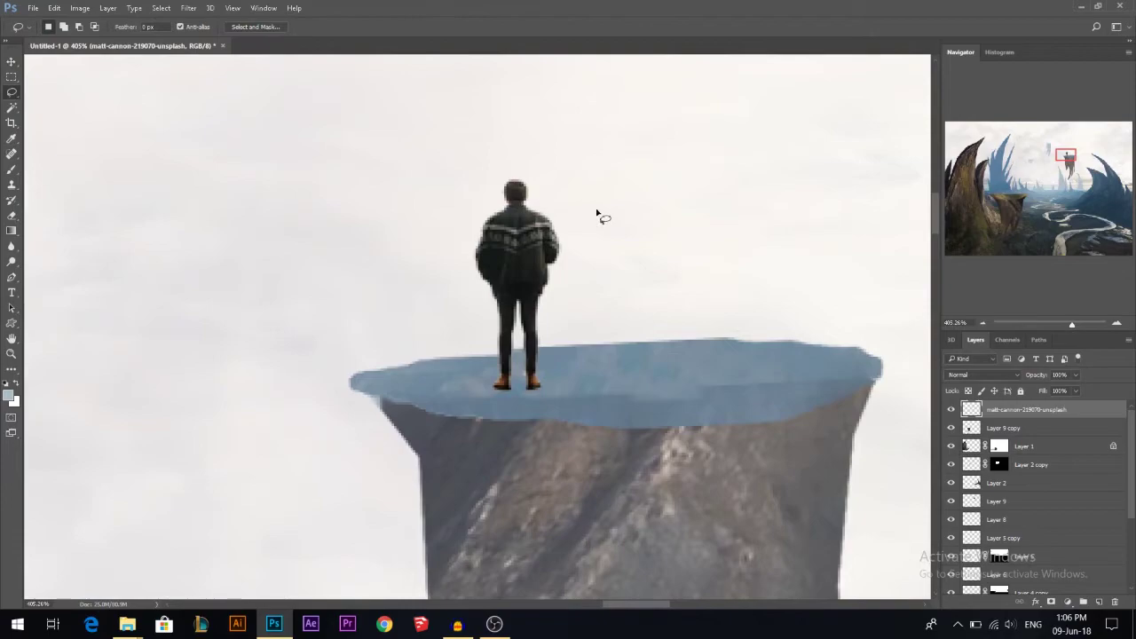
drag(503, 225, 475, 300)
drag(551, 346, 559, 278)
Fill the coat outline with cloned jacket fabric using the Clone Stamp, sampling the current layer only
key(s)
mouse_move(537, 229)
mouse_down()
mouse_move(503, 213)
mouse_move(370, 251)
mouse_move(312, 252)
mouse_up()
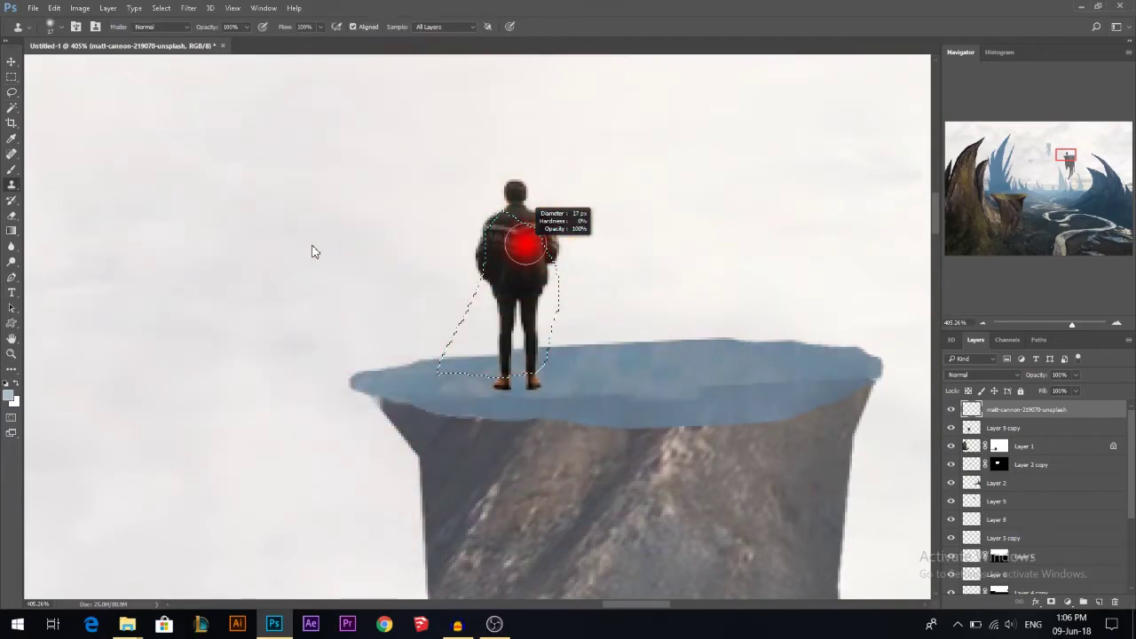
click(433, 36)
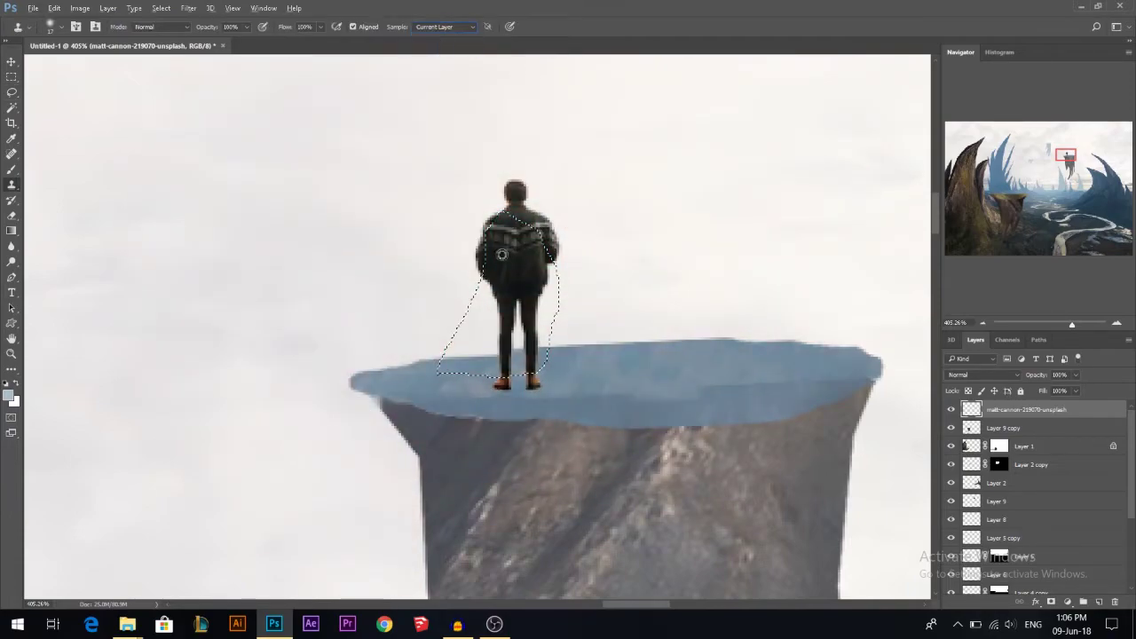
drag(482, 285, 486, 313)
drag(505, 270, 511, 270)
mouse_move(510, 269)
mouse_down()
mouse_move(524, 271)
mouse_move(532, 299)
mouse_move(546, 289)
mouse_move(546, 310)
mouse_move(523, 264)
mouse_move(555, 311)
mouse_move(533, 360)
mouse_move(524, 268)
mouse_move(512, 340)
mouse_move(526, 283)
mouse_move(497, 333)
mouse_move(510, 364)
mouse_move(530, 264)
mouse_up()
mouse_move(489, 315)
mouse_down()
mouse_move(516, 294)
mouse_move(469, 305)
mouse_move(476, 316)
mouse_move(496, 292)
mouse_move(477, 360)
mouse_move(430, 361)
mouse_move(509, 307)
mouse_move(448, 359)
mouse_up()
mouse_move(513, 305)
mouse_down()
mouse_move(488, 342)
mouse_move(453, 364)
mouse_up()
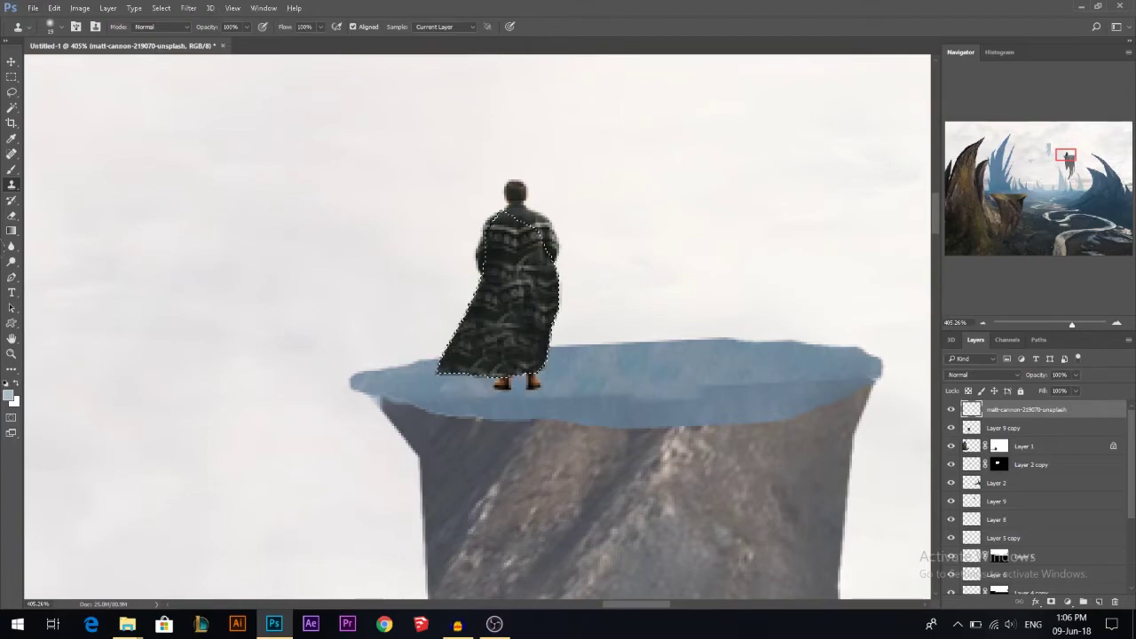
Deselect the coat outline and erase the bulging elbows on both sides of the figure with a smaller eraser
key(ctrl+d)
key(e)
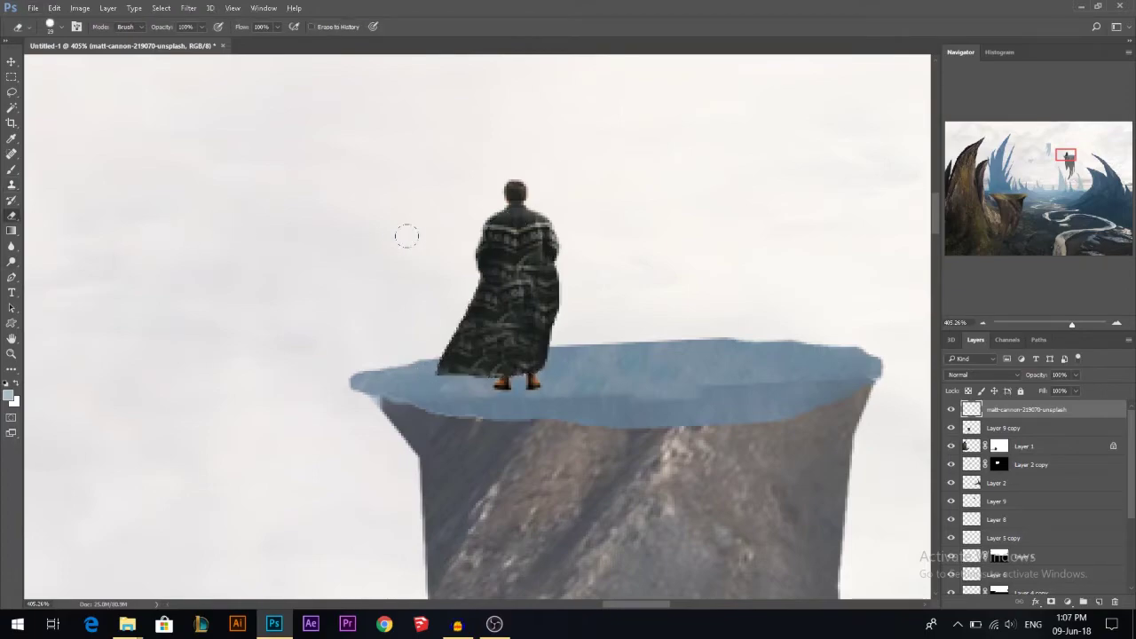
alt+right_click(452, 261)
mouse_move(457, 266)
mouse_down()
mouse_move(465, 272)
mouse_move(471, 239)
mouse_up()
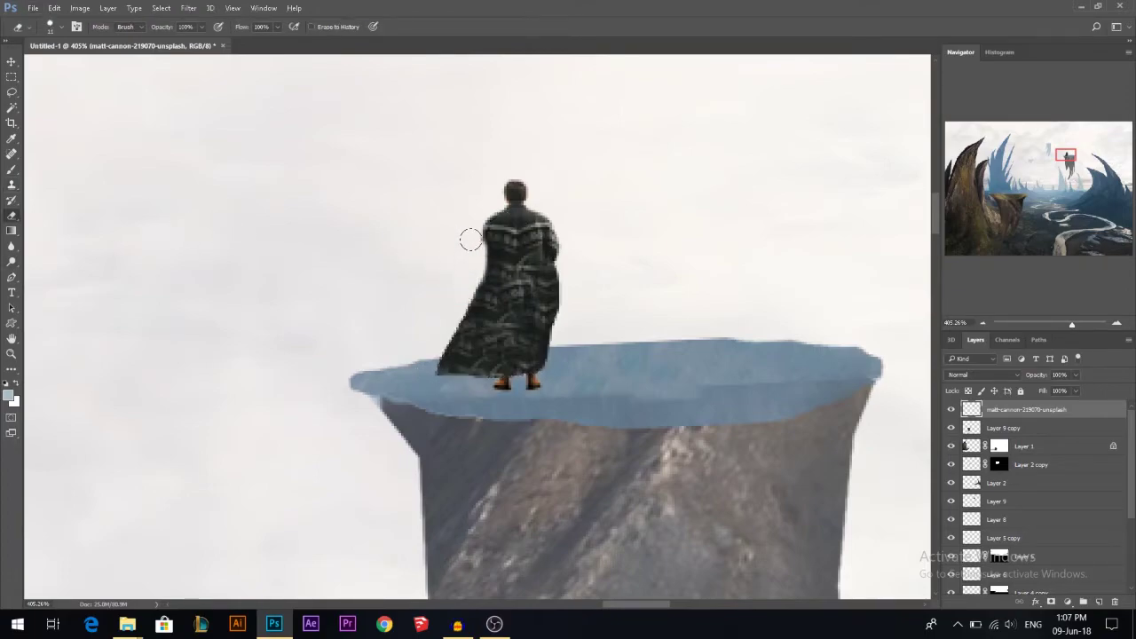
drag(566, 240, 565, 302)
Try to narrow the coat's flared left side by deleting a Lasso selection
click(9, 95)
mouse_move(481, 292)
mouse_down()
mouse_move(448, 382)
mouse_move(373, 269)
mouse_up()
key(Delete)
key(ctrl+d)
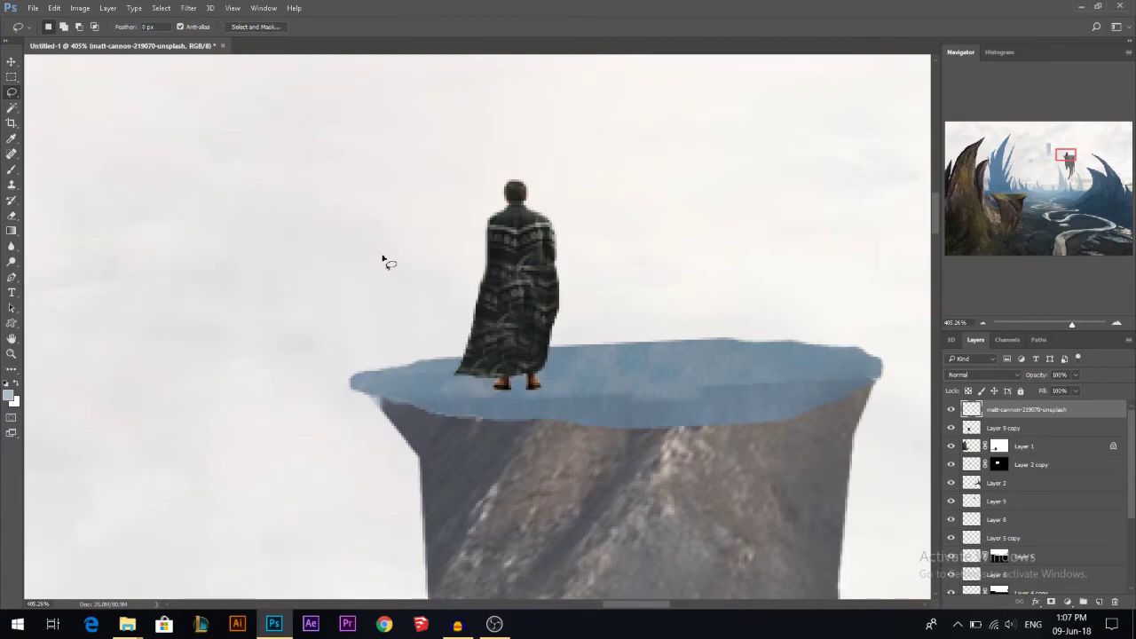
key(ctrl+alt+z)
key(ctrl+alt+z)
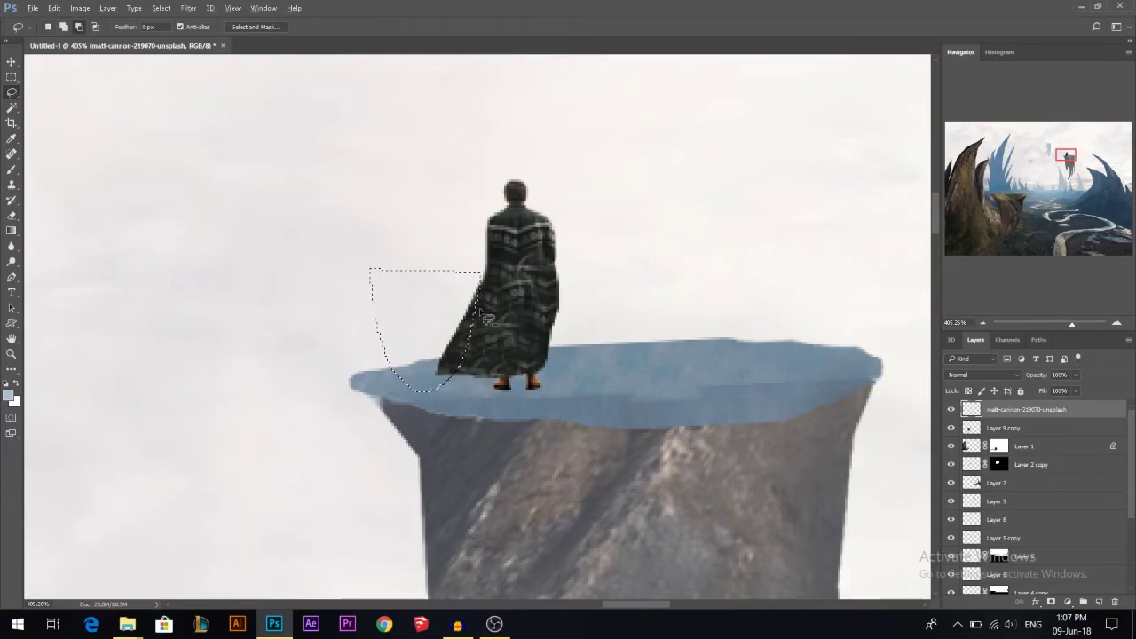
click(479, 281)
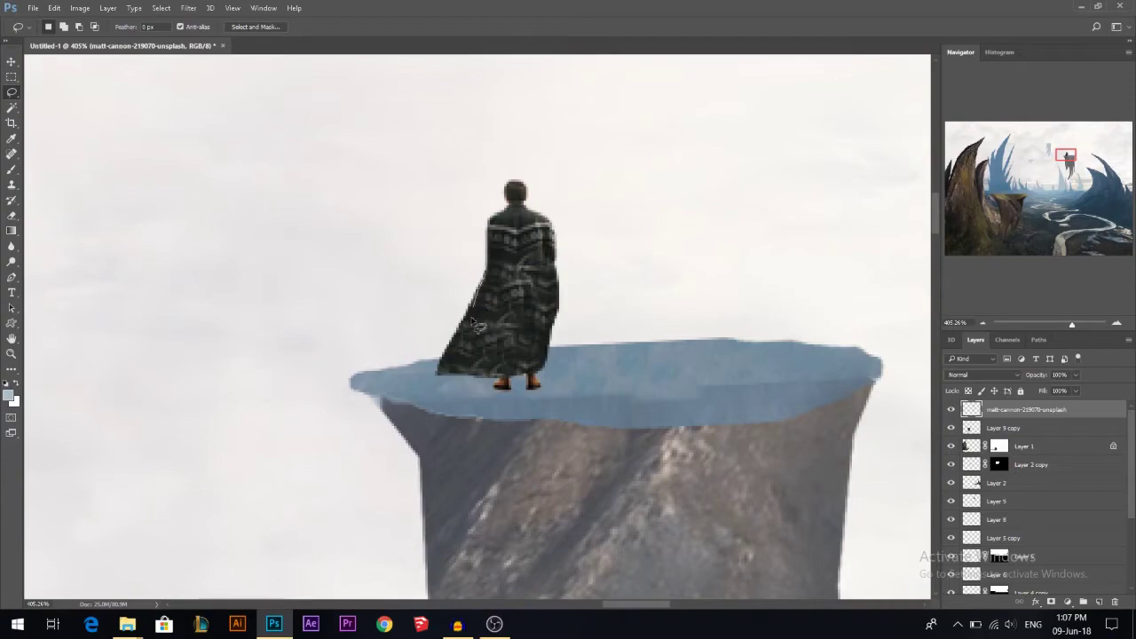
Trim the coat's left edge into a soft inward curve and clone fabric outward to form a fuller left arm
mouse_move(462, 362)
mouse_down()
mouse_move(435, 373)
mouse_move(304, 211)
mouse_move(432, 236)
mouse_move(476, 267)
mouse_up()
scroll(493, 218, up, 2)
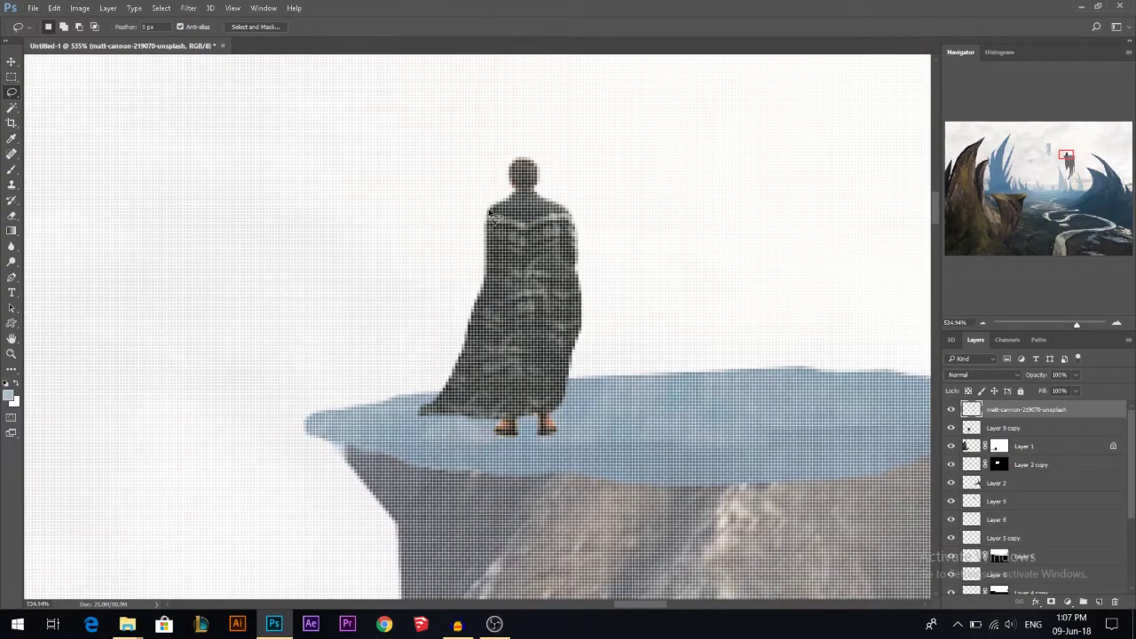
mouse_move(486, 283)
mouse_down()
mouse_move(491, 213)
mouse_move(504, 246)
mouse_move(497, 309)
mouse_up()
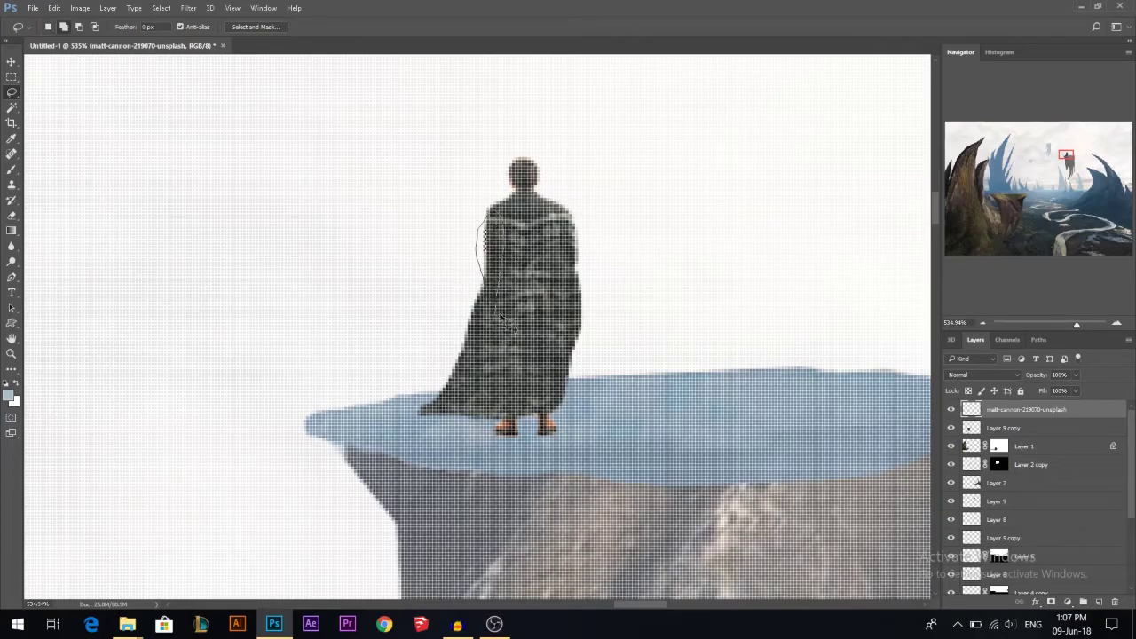
key(s)
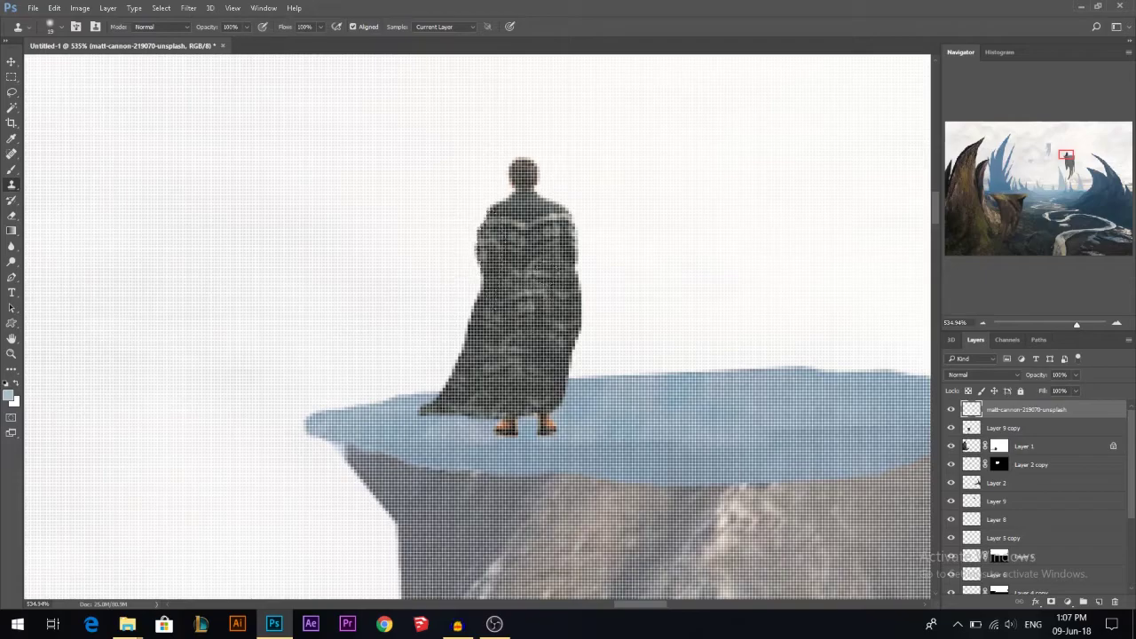
scroll(563, 293, down, 8)
scroll(628, 262, down, 8)
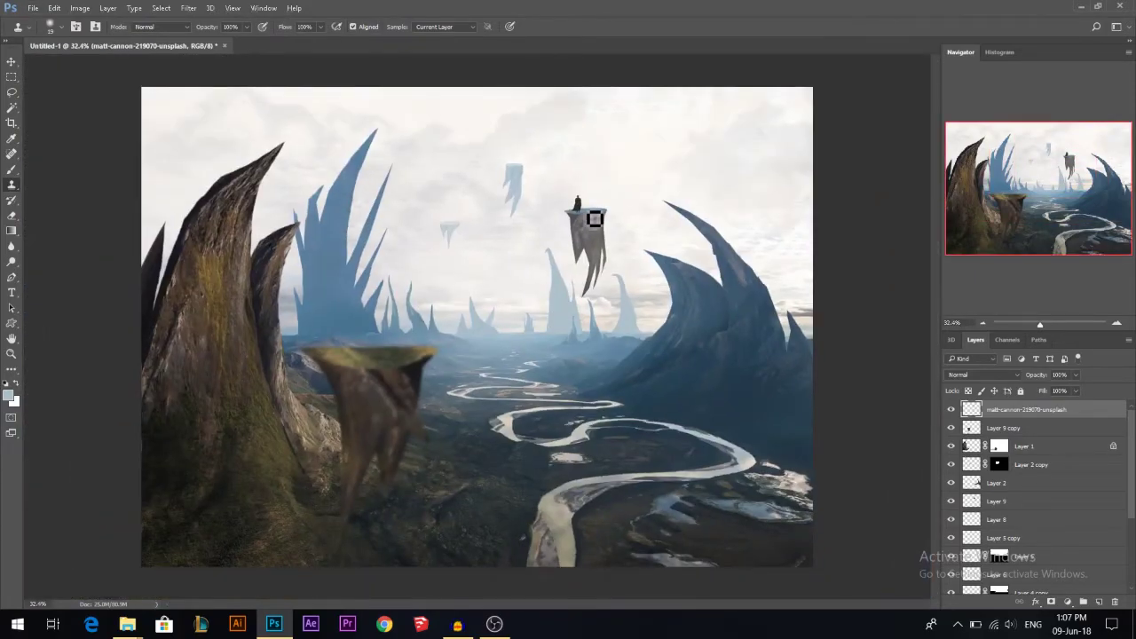
Shade the folds and right edge of the coat with the Dodge tool, using the Midtones range at 29% exposure
scroll(595, 218, up, 10)
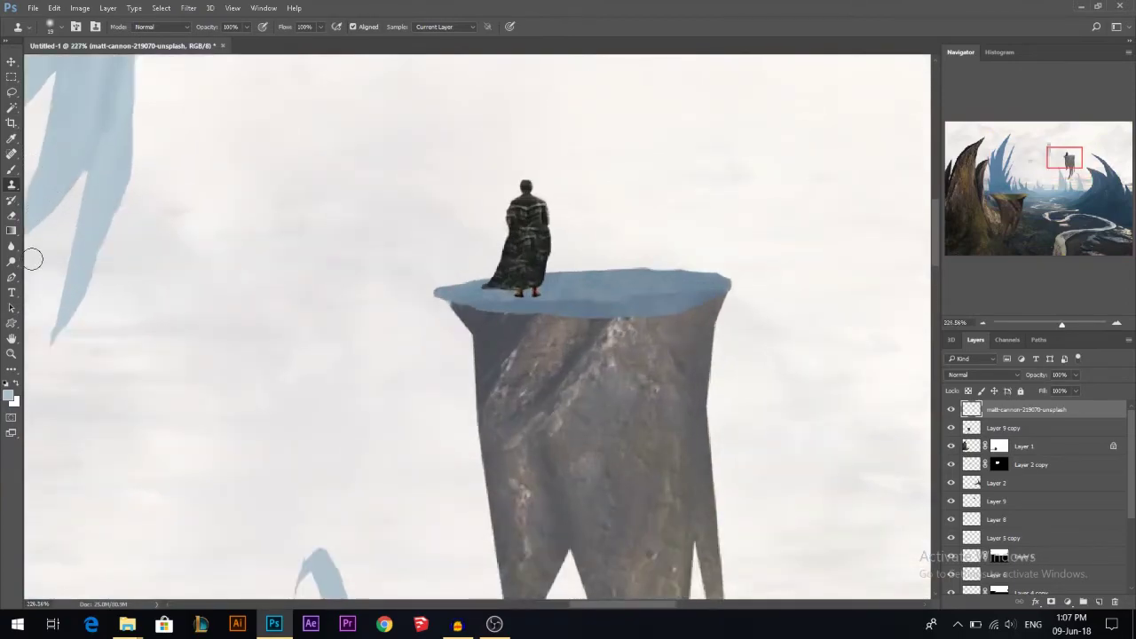
click(12, 262)
scroll(492, 231, up, 4)
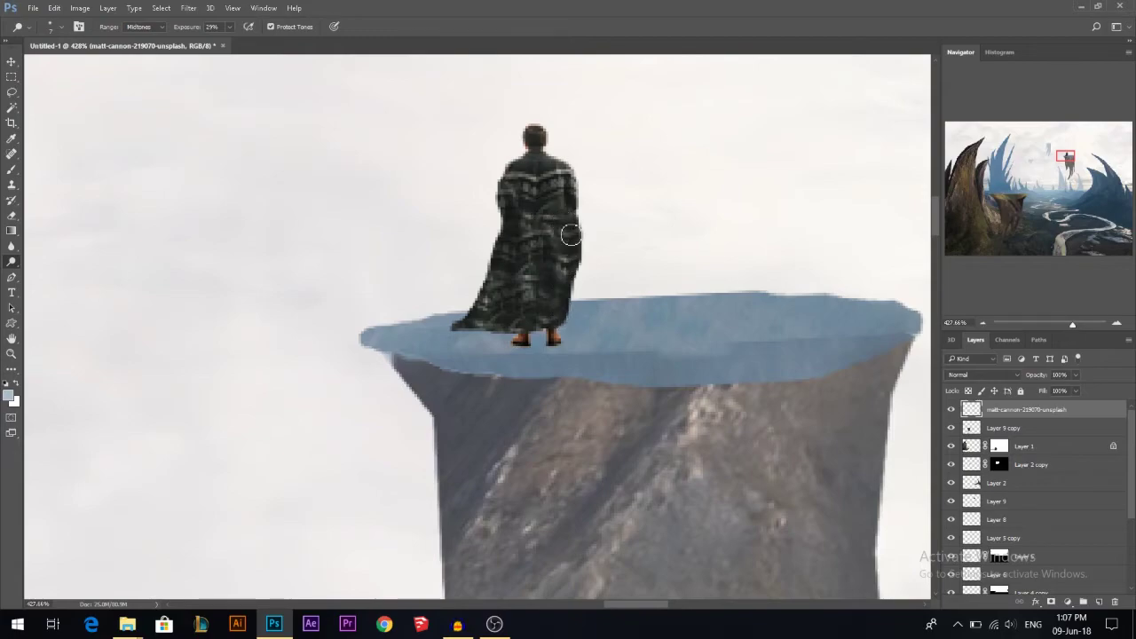
scroll(563, 290, down, 5)
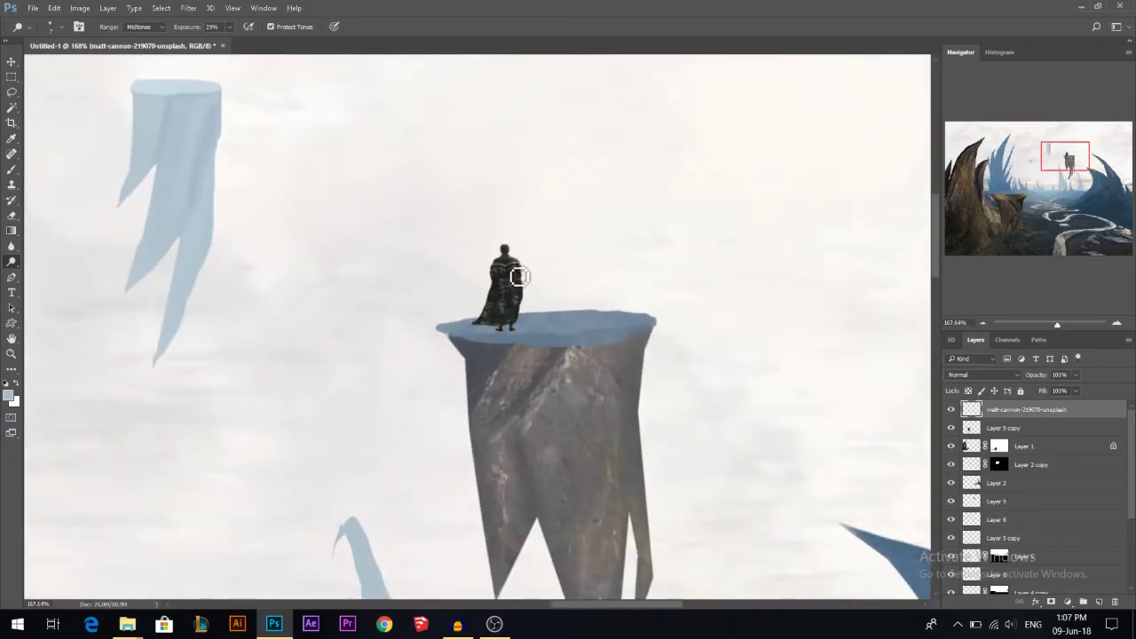
scroll(514, 324, up, 1)
mouse_move(518, 324)
mouse_down()
mouse_move(507, 322)
mouse_move(525, 322)
mouse_up()
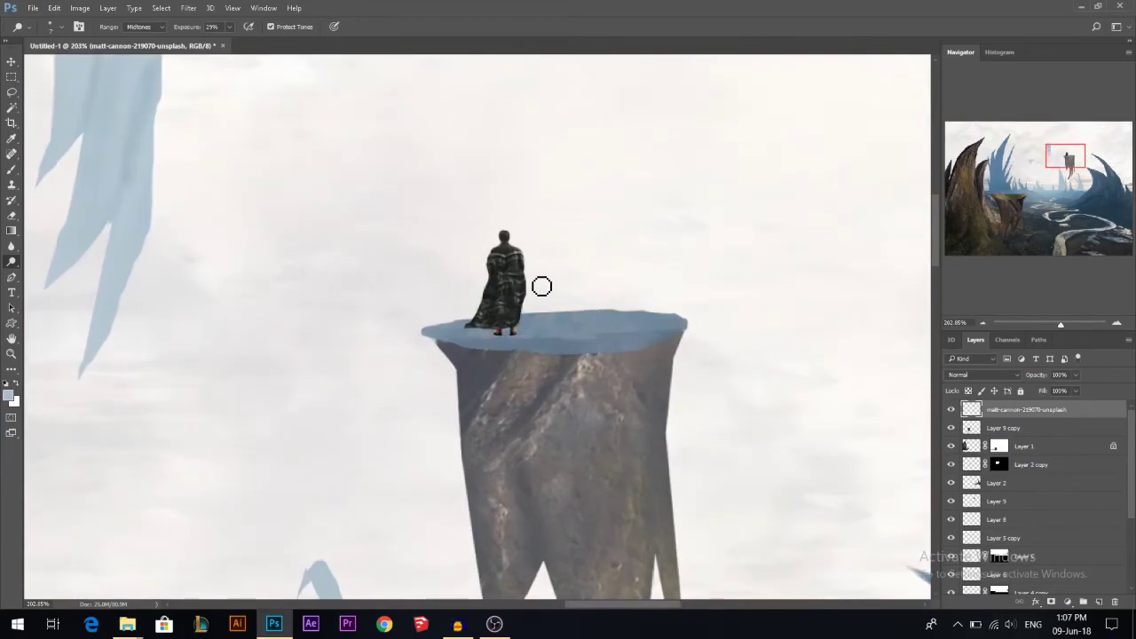
scroll(528, 279, down, 1)
scroll(515, 266, up, 1)
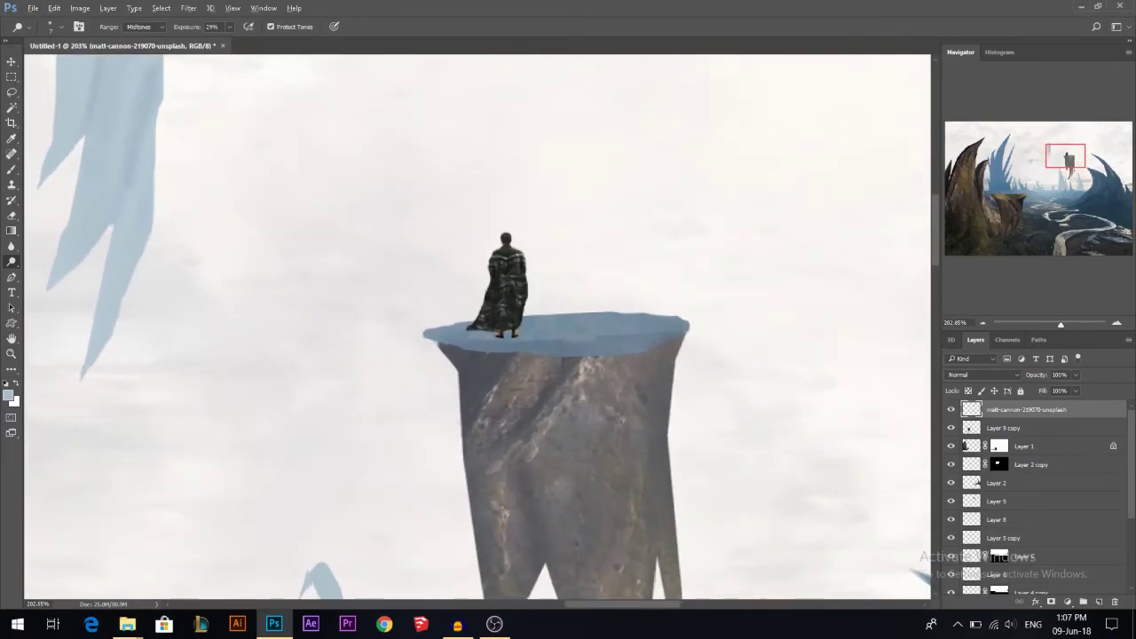
Outline a thin diagonal staff across the figure's back with the Polygonal Lasso and add a new layer for it
right_click(13, 93)
click(47, 106)
scroll(516, 284, up, 2)
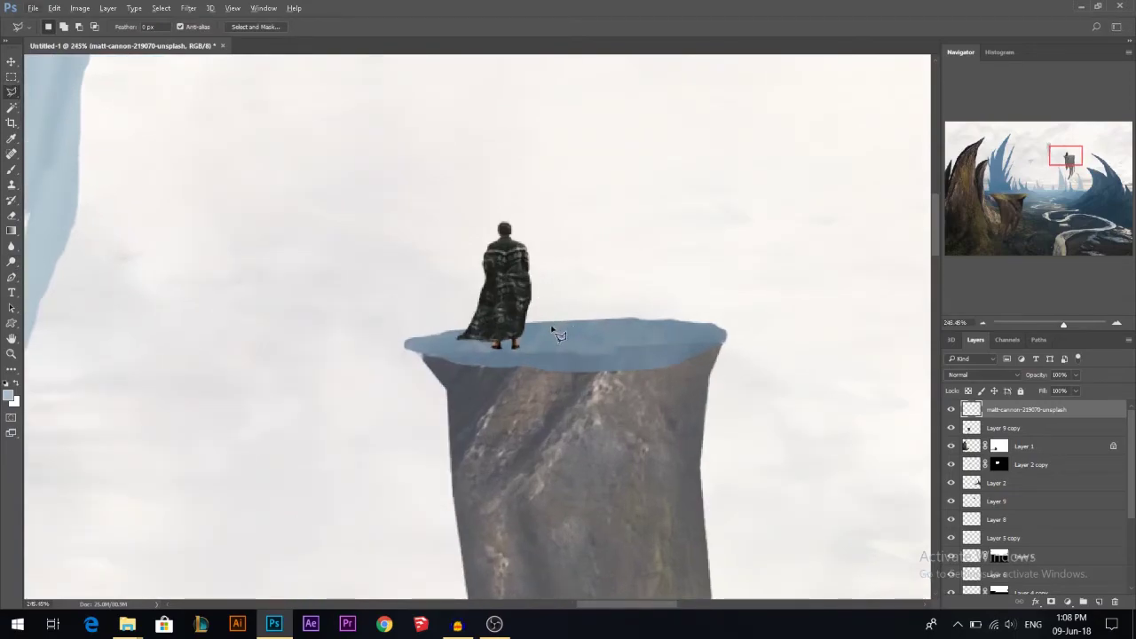
click(550, 327)
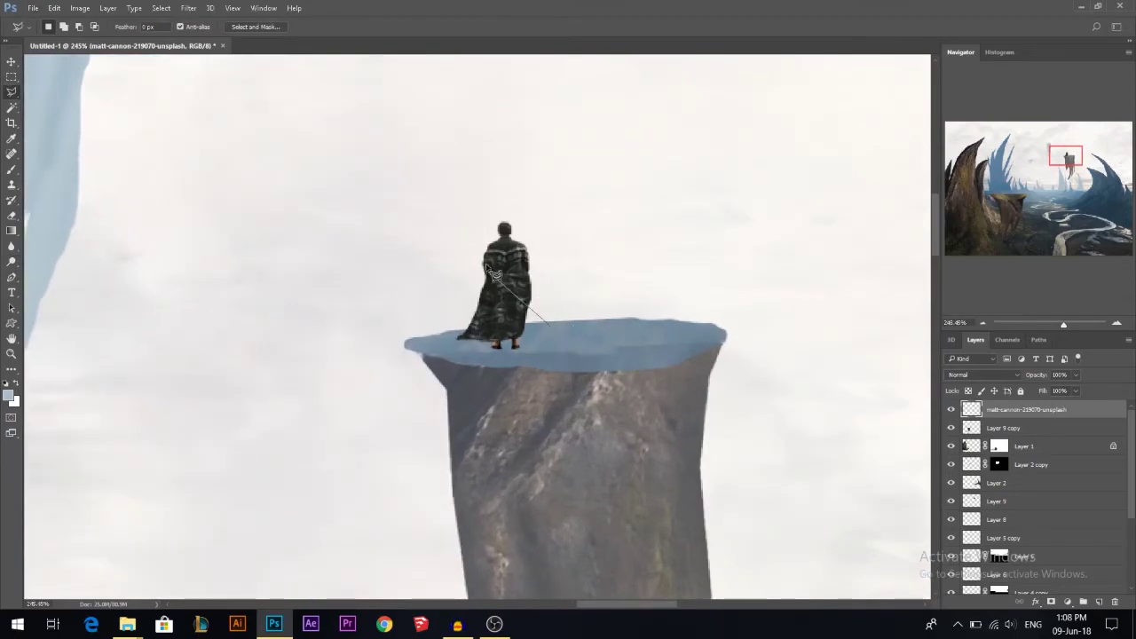
click(462, 224)
click(536, 328)
click(1099, 602)
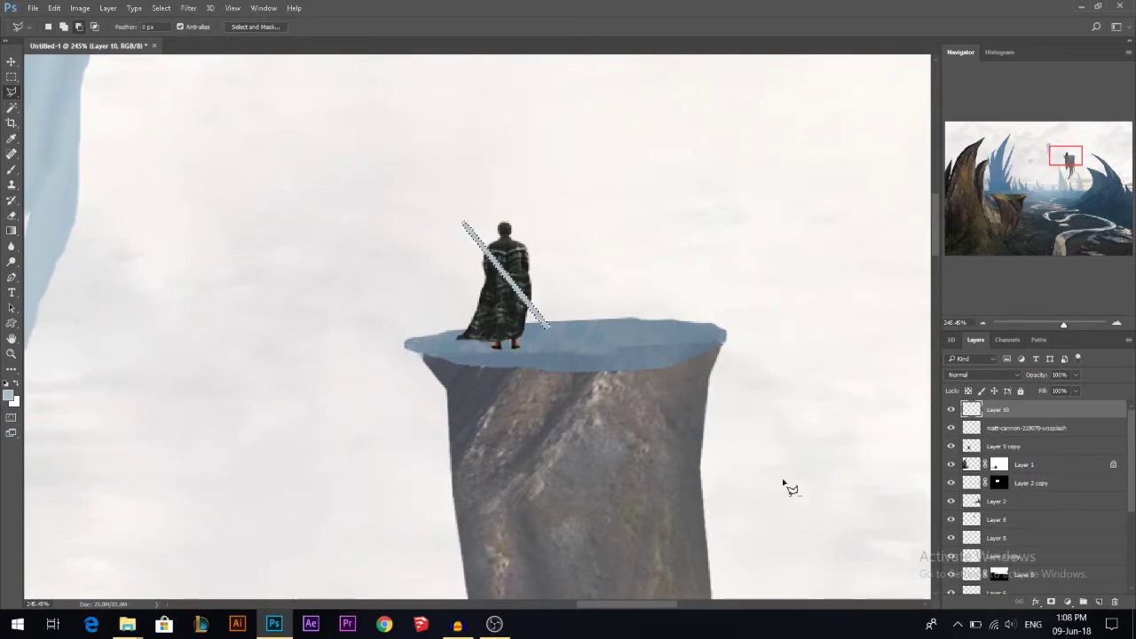
drag(1044, 410, 1021, 437)
ctrl+click(974, 432)
key(Return)
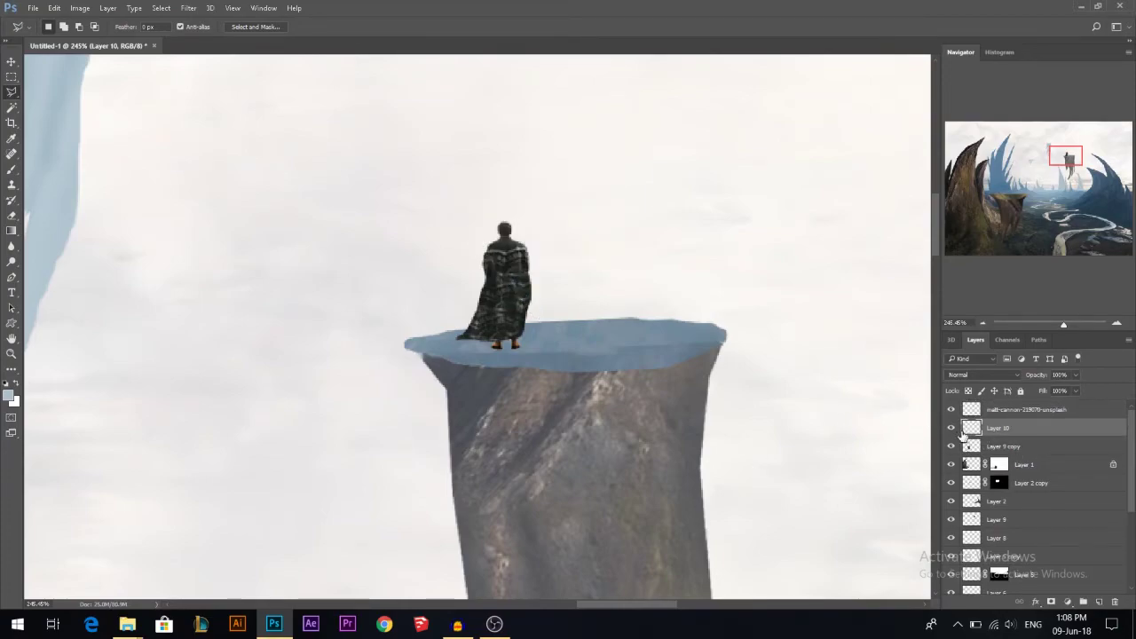
key(ctrl+alt+z)
key(ctrl+alt+z)
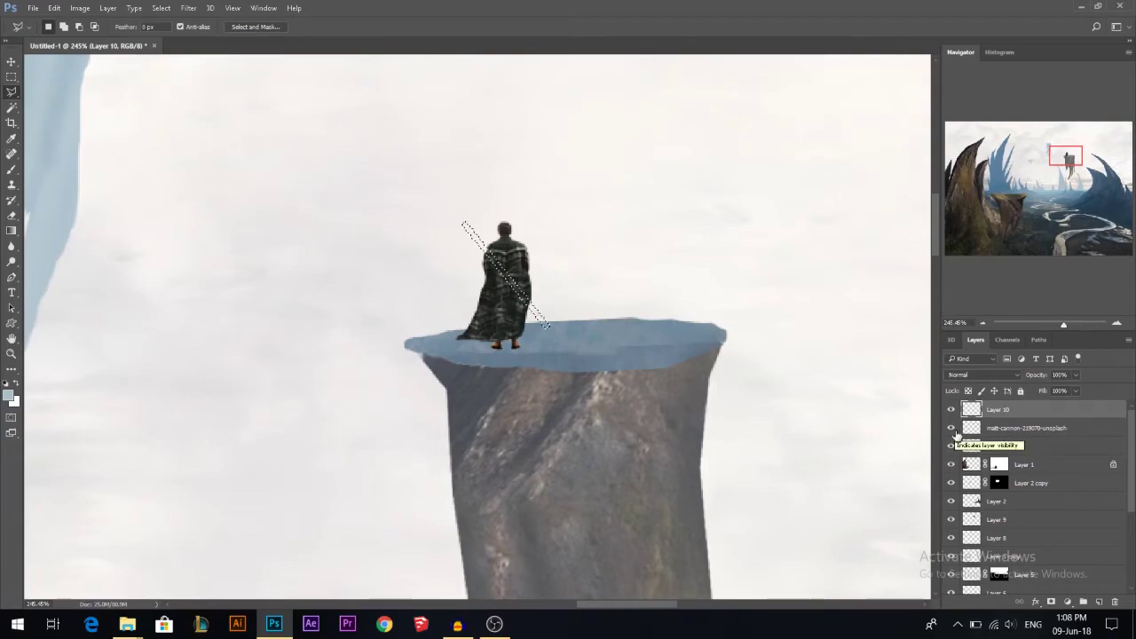
Fill the staff selection with the light blue foreground colour, deselect it, and place its layer behind the figure
key(alt+BackSpace)
key(ctrl+d)
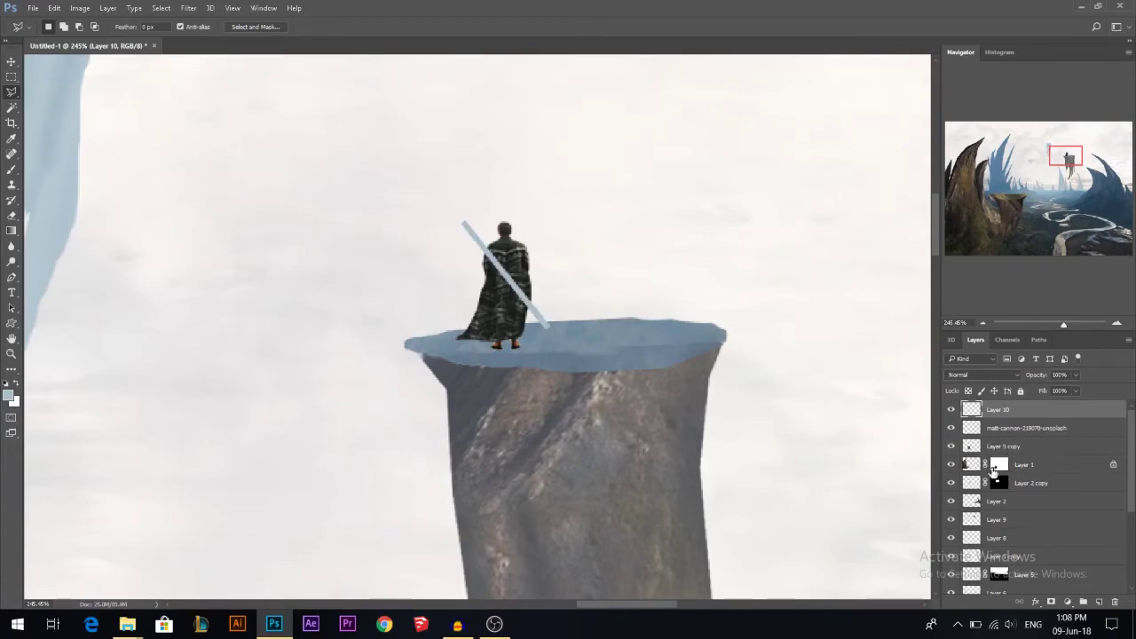
drag(1015, 421, 1012, 438)
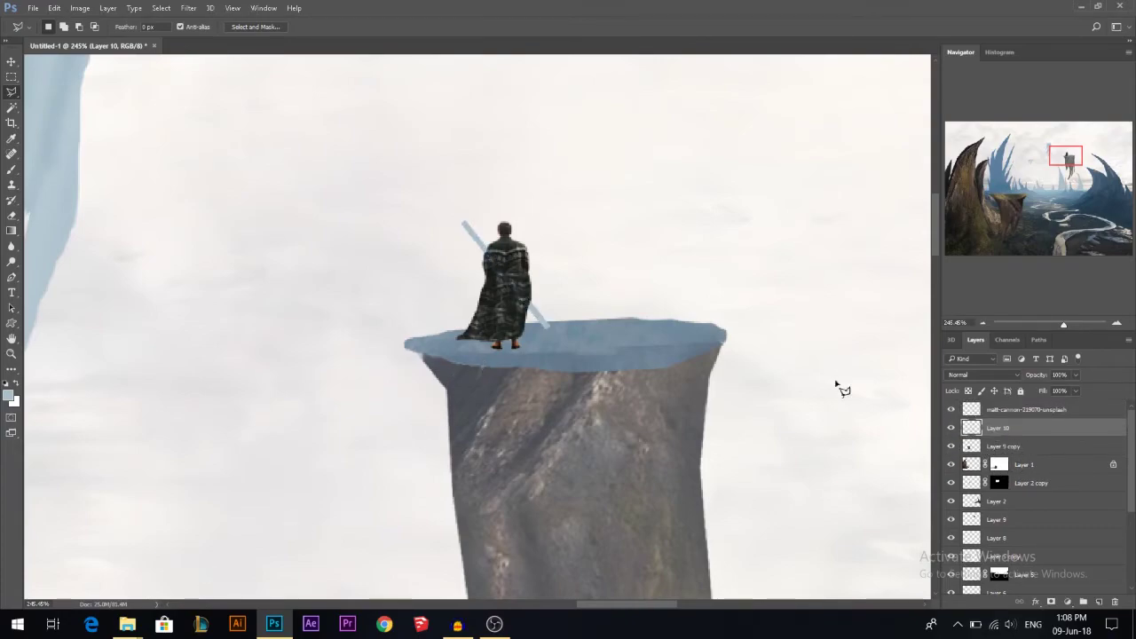
Paint the staff in a dark tone within its own outline and merge its layer with the figure layer
ctrl+click(972, 428)
key(b)
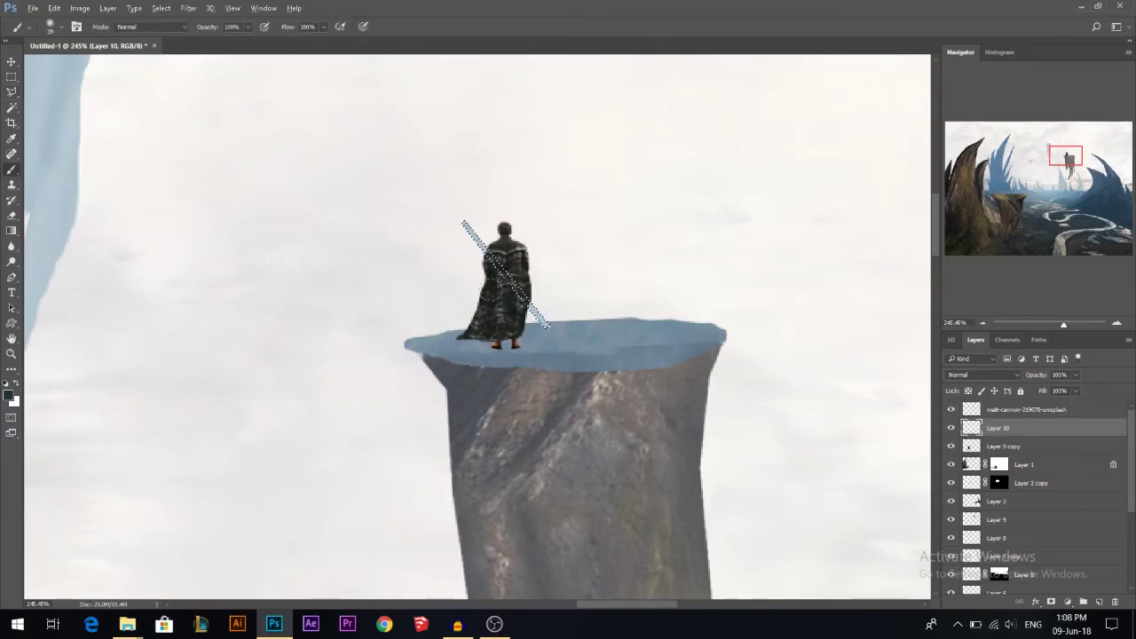
key(ctrl+d)
key(v)
scroll(607, 286, down, 10)
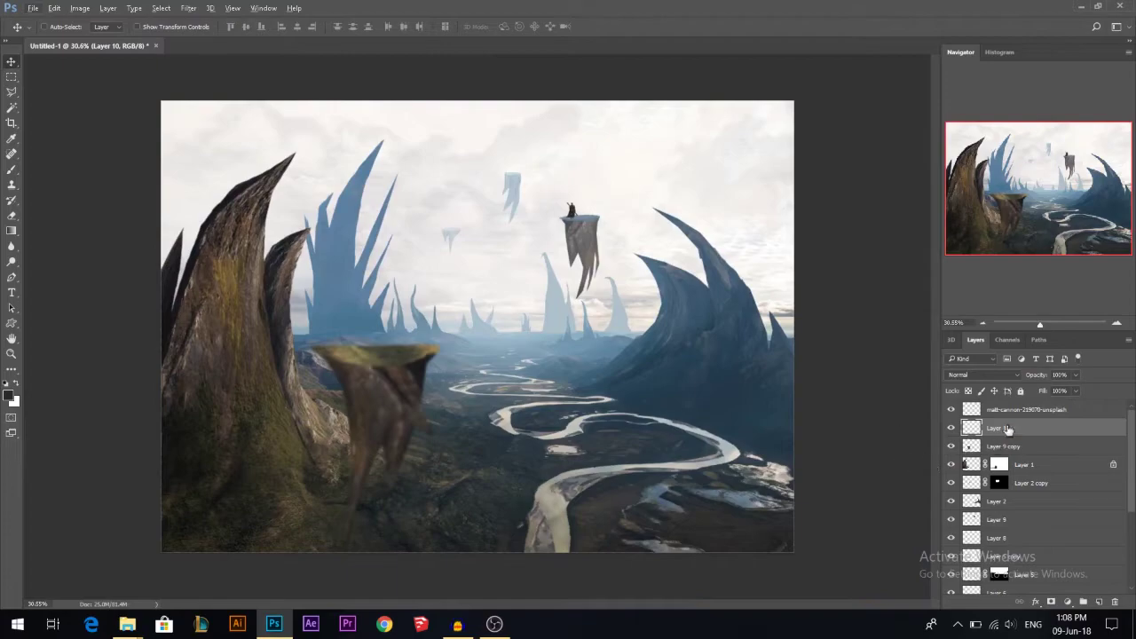
shift+click(1015, 409)
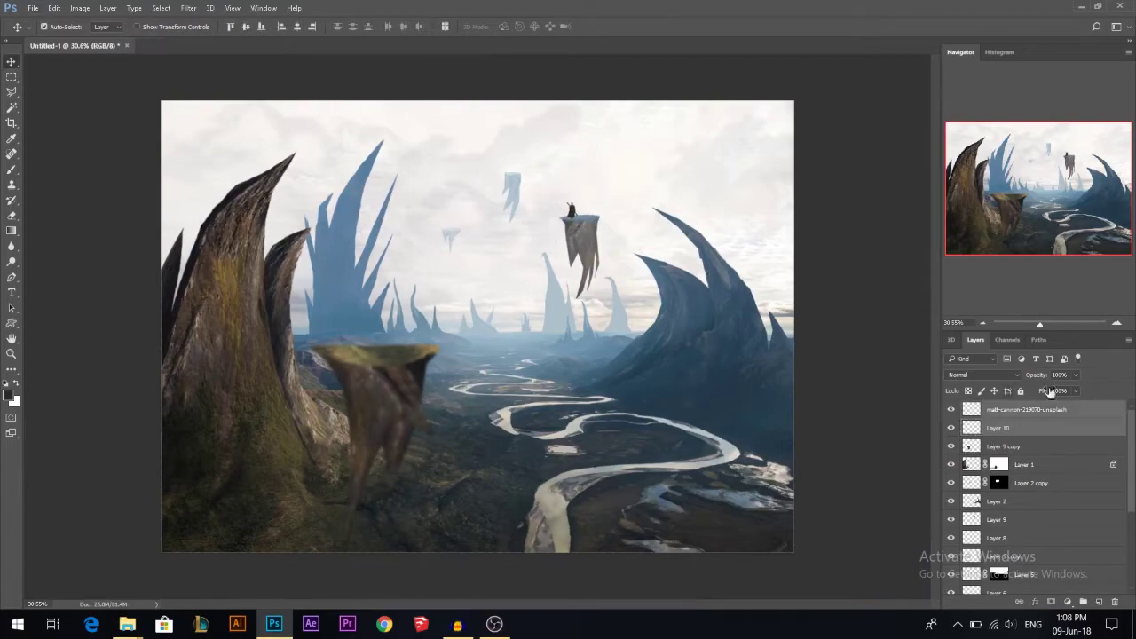
key(ctrl+e)
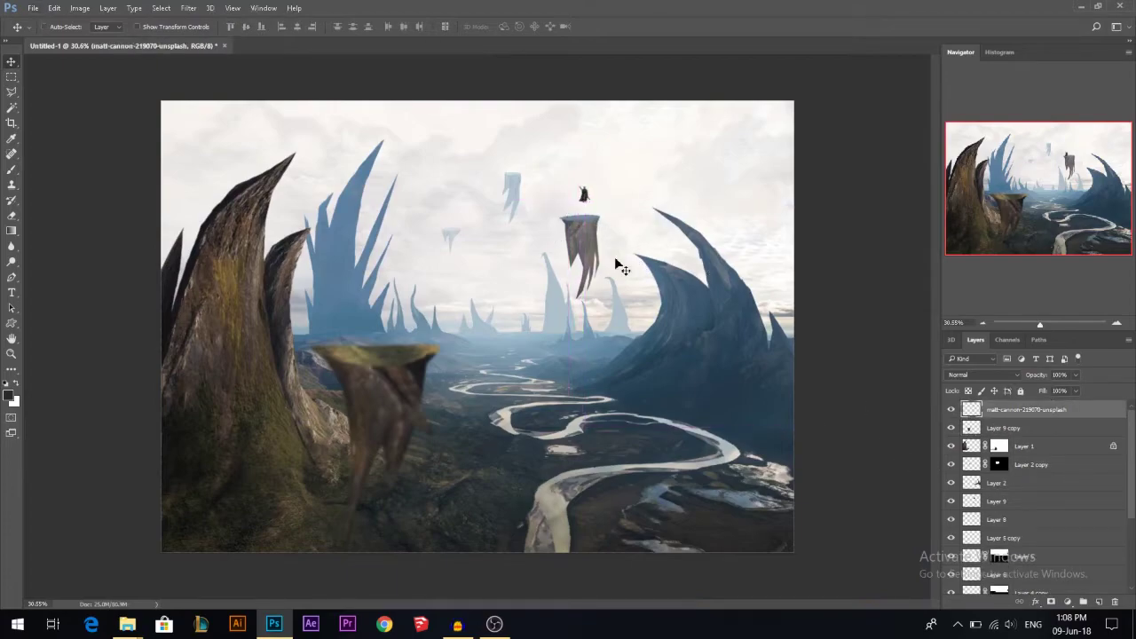
key(ctrl+plus)
Lighten the figure's shadows with Curves by raising the black point's output to 29, and set the layer's opacity to 89%
key(ctrl+m)
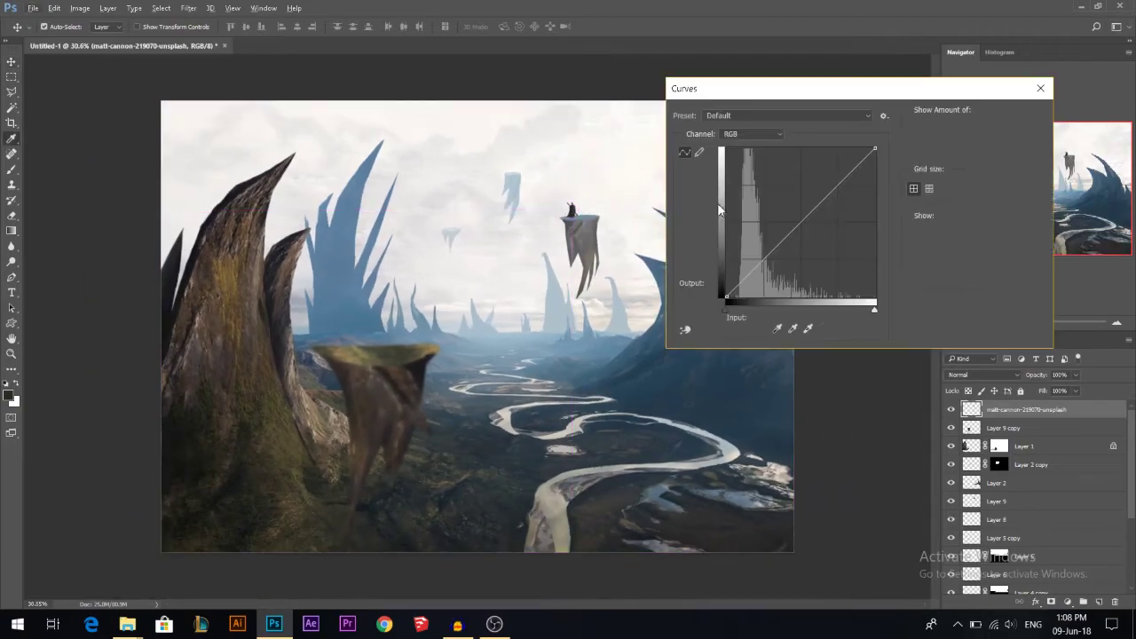
drag(726, 302, 723, 283)
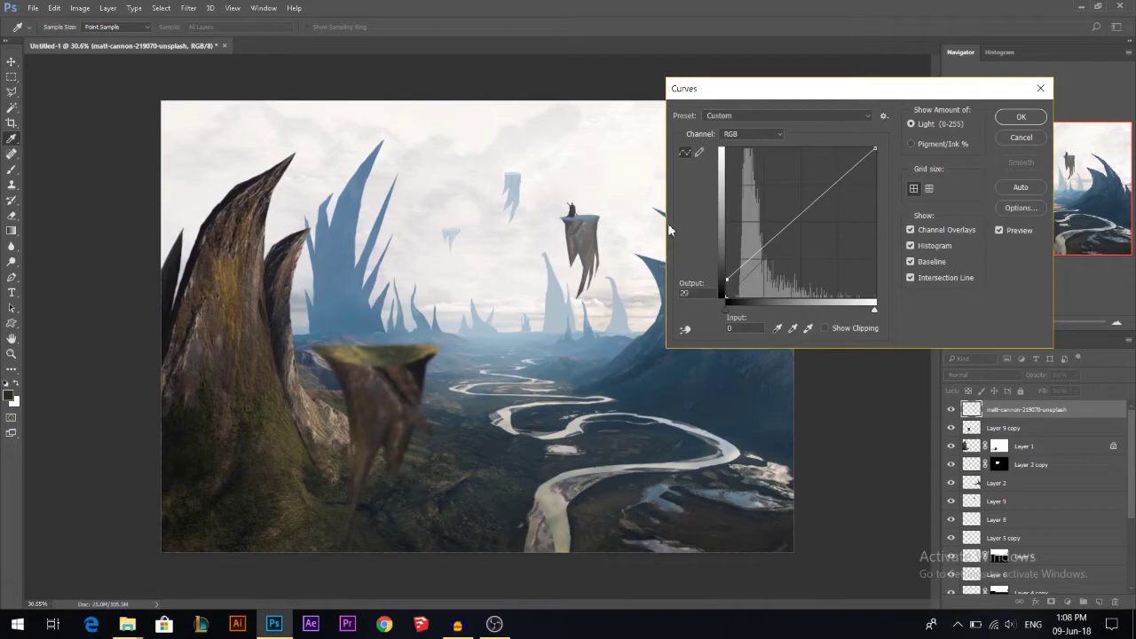
click(1001, 119)
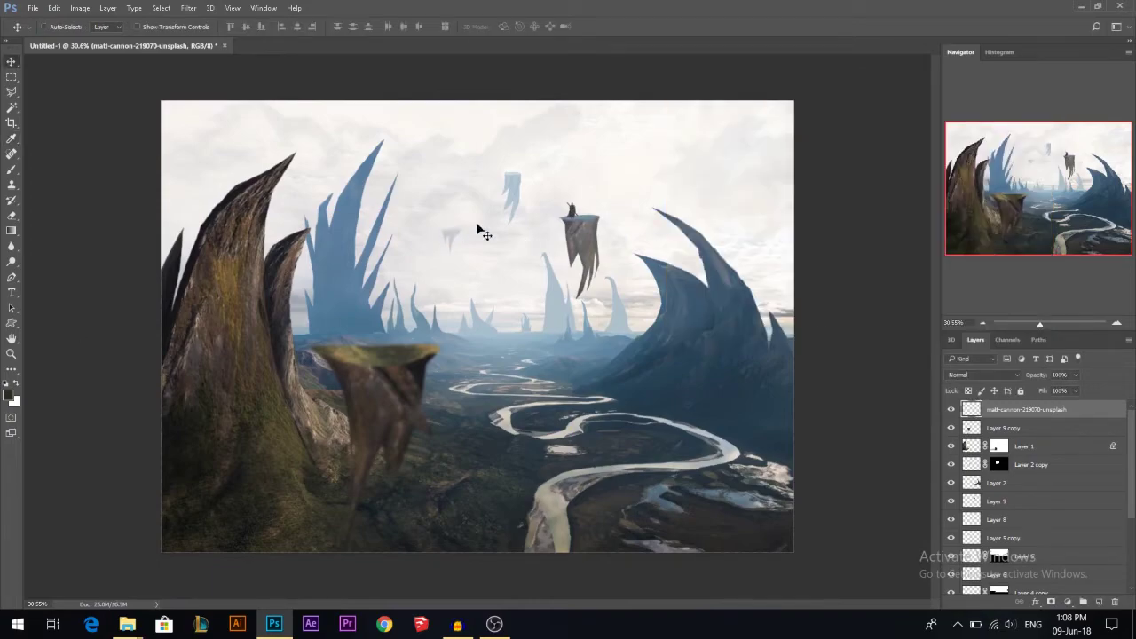
drag(1040, 379, 1037, 377)
key(Return)
Examine the shadow, midtone and highlight ranges of the painting's histogram
click(1001, 51)
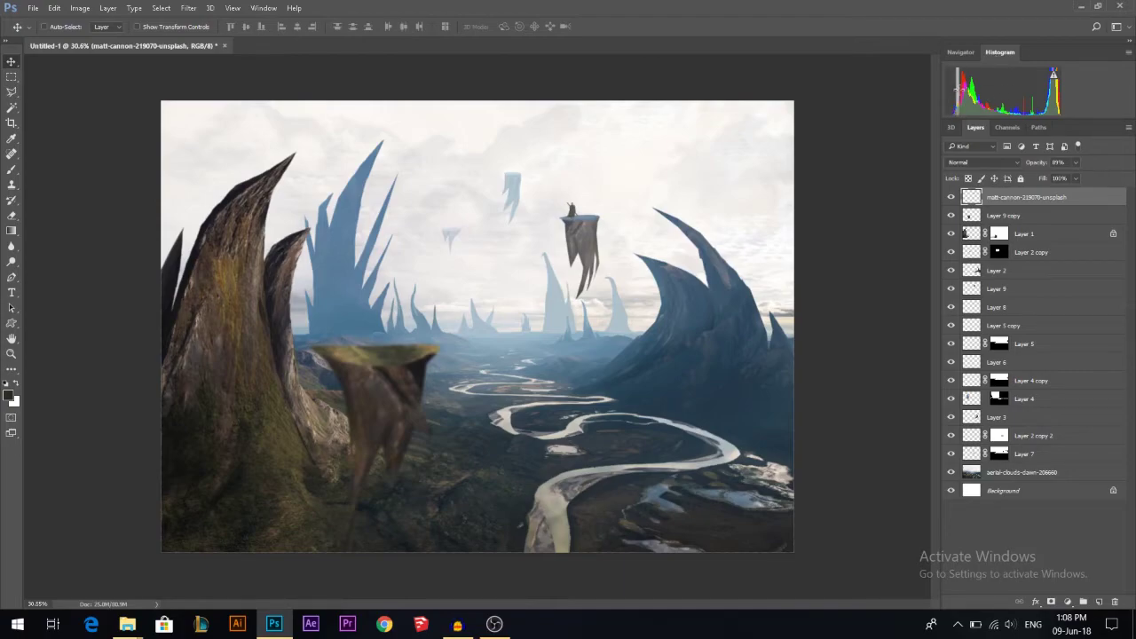
drag(1037, 96, 1074, 100)
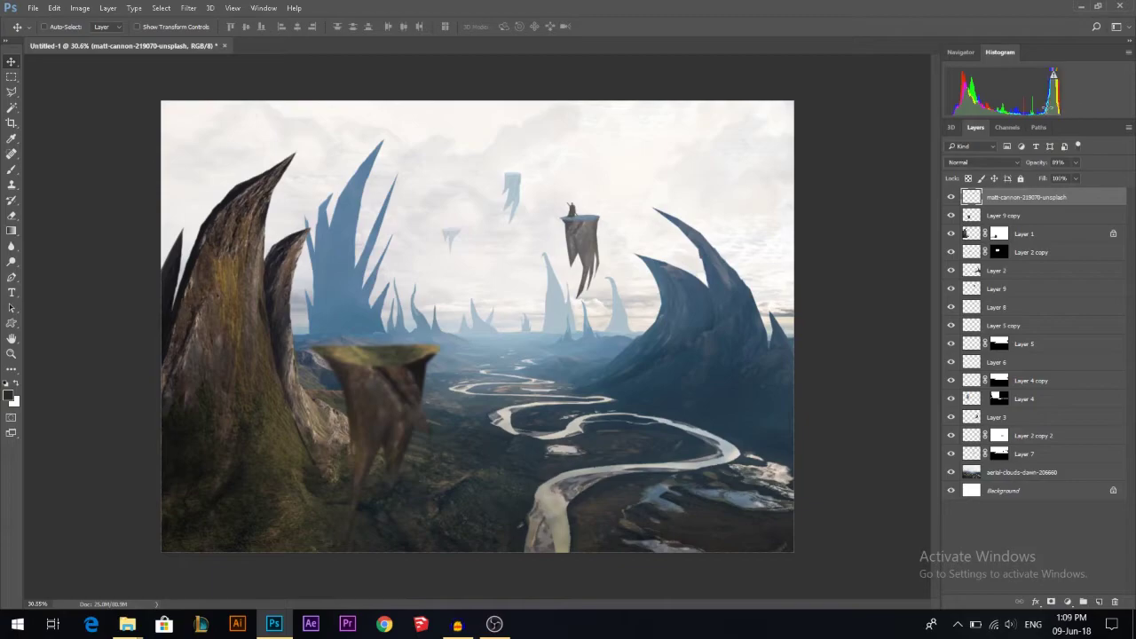
drag(987, 105, 948, 105)
click(1001, 104)
drag(1042, 90, 1061, 92)
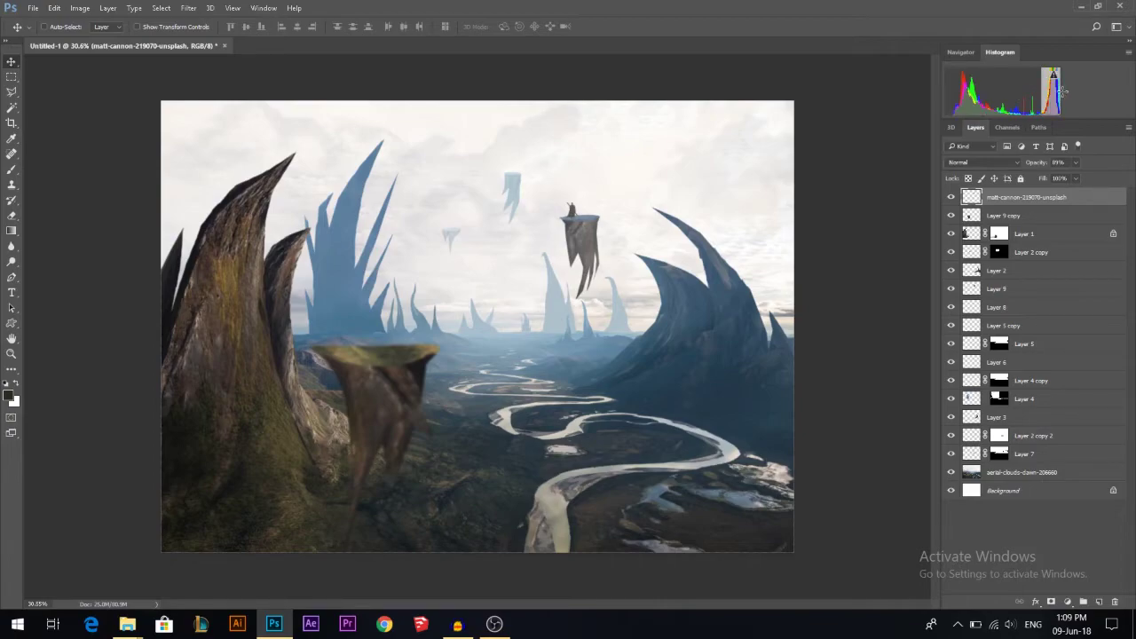
click(1063, 91)
drag(1044, 92, 989, 97)
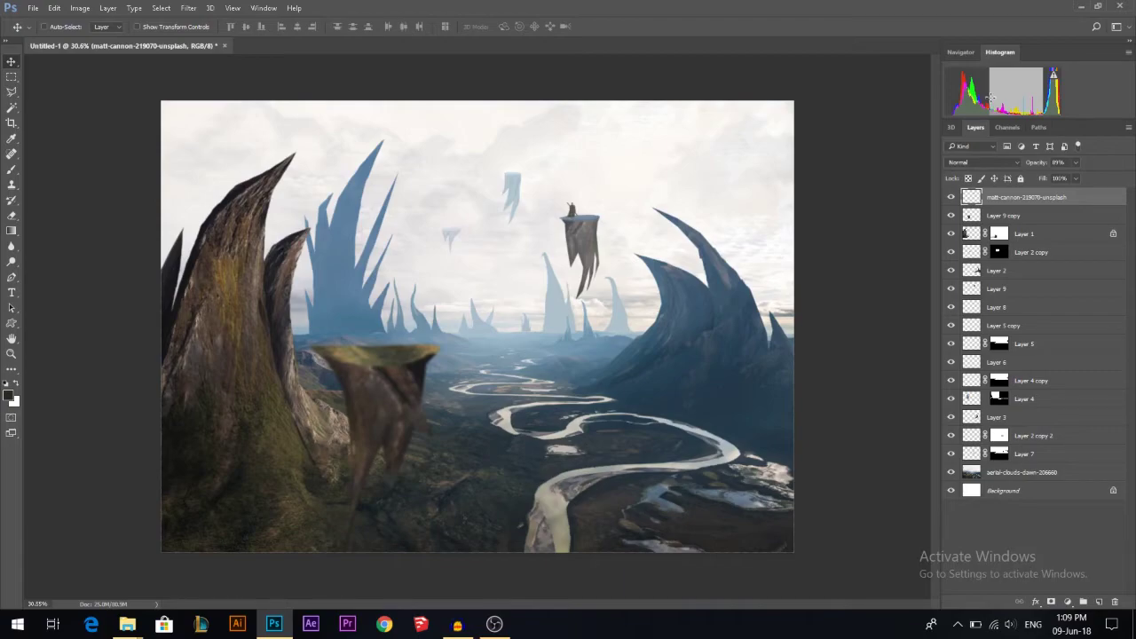
click(991, 98)
drag(1038, 96, 1057, 101)
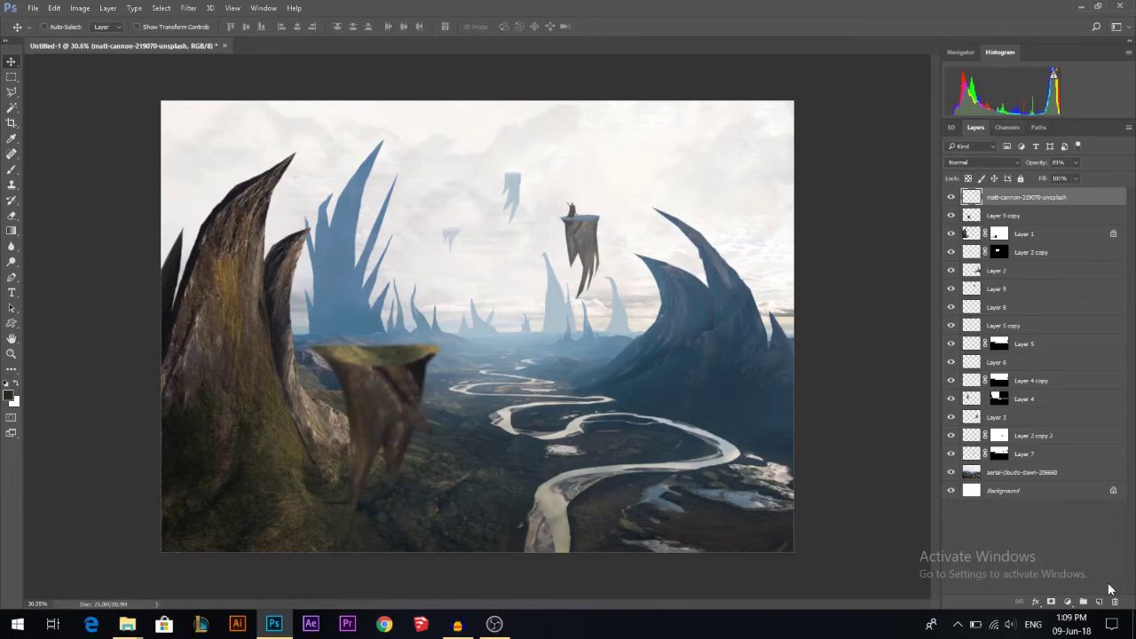
Add a Curves adjustment layer above all layers, slightly lifting the black point, anchoring the lower tones and pulling down the highlights
click(1067, 602)
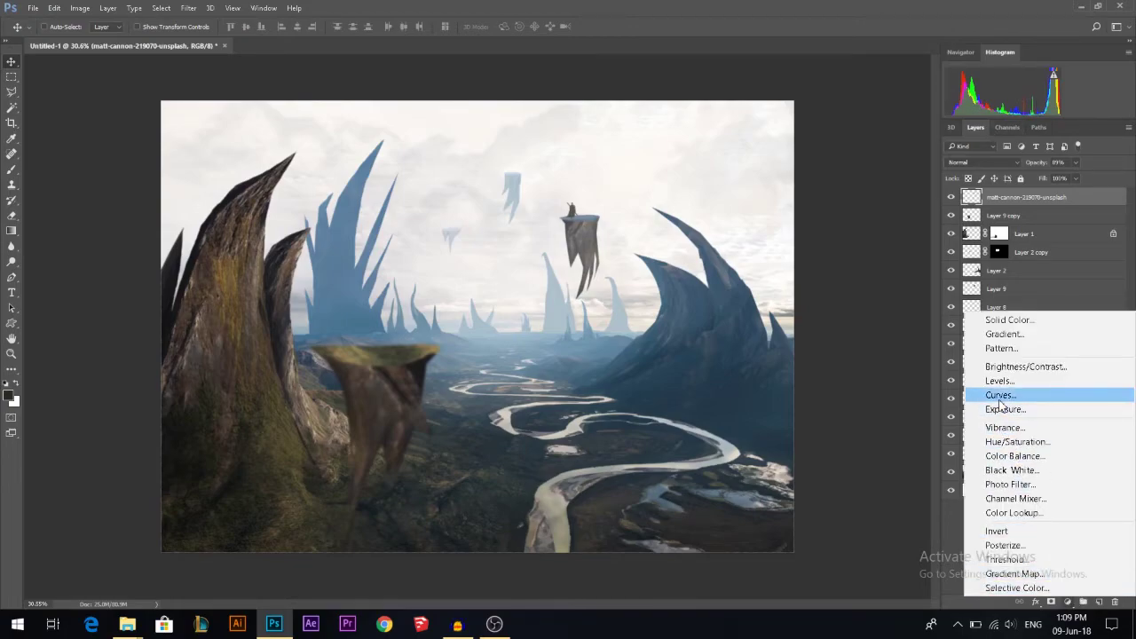
click(1001, 397)
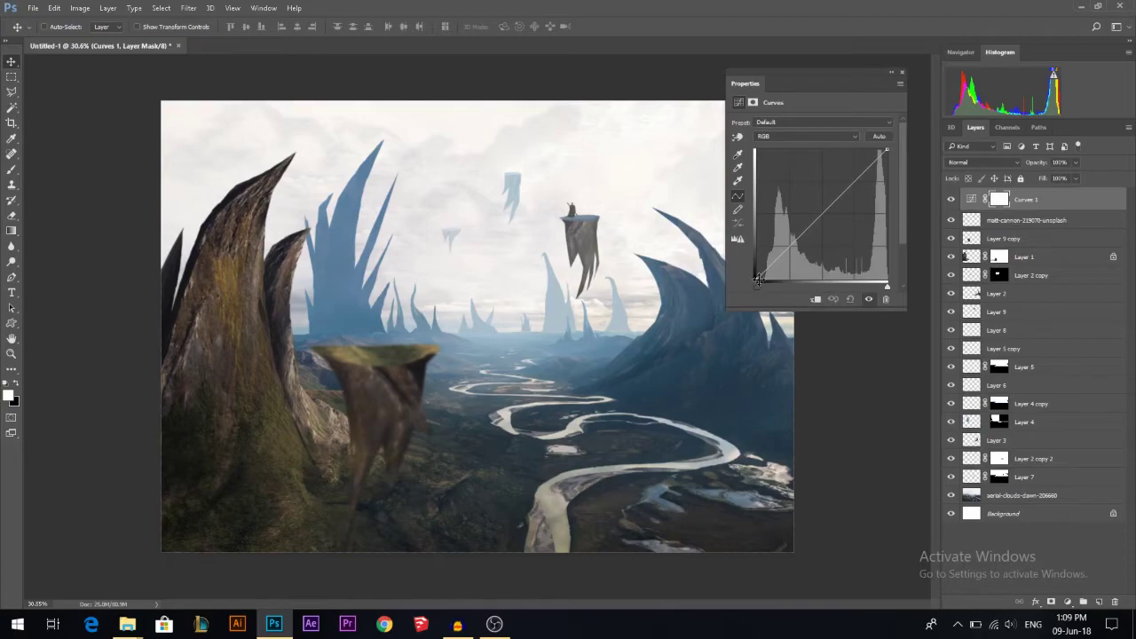
drag(759, 279, 755, 278)
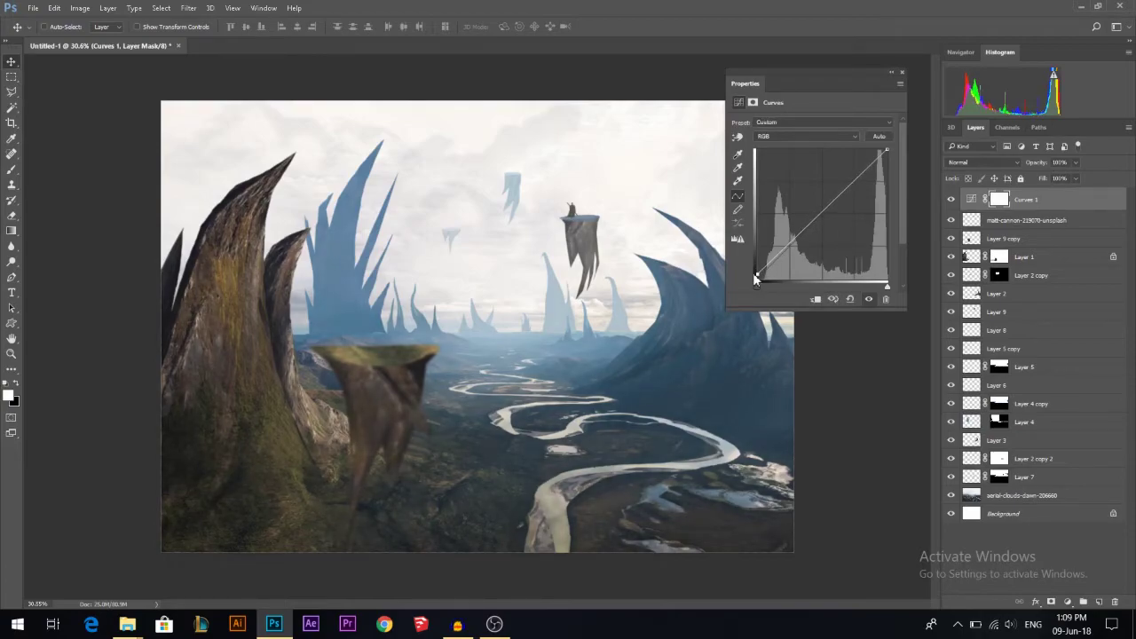
drag(792, 243, 793, 247)
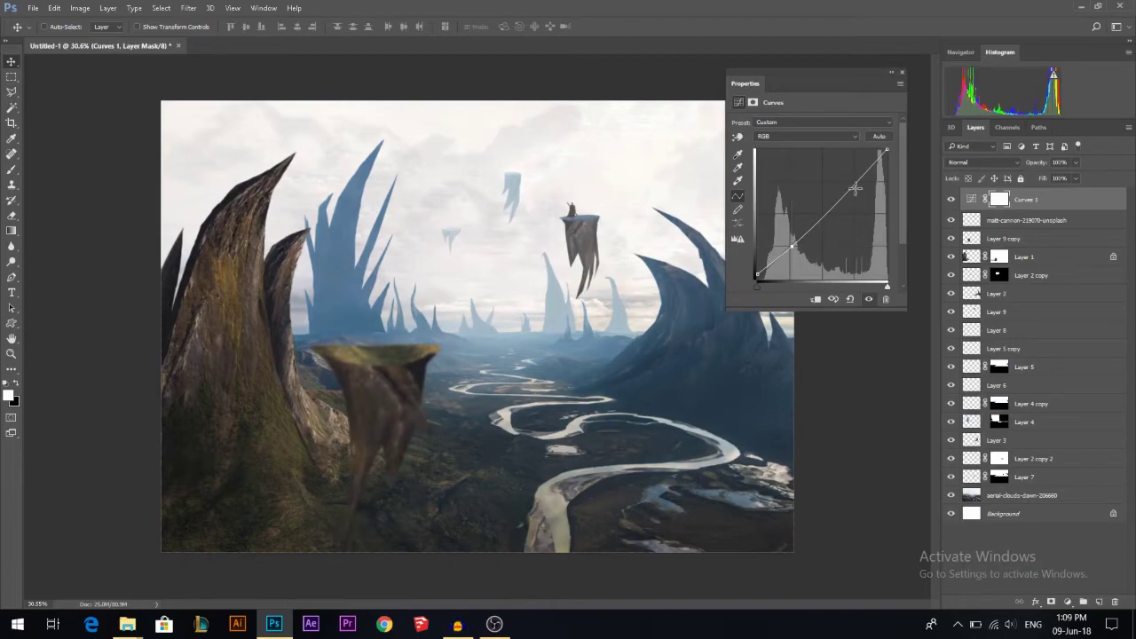
drag(857, 186, 861, 202)
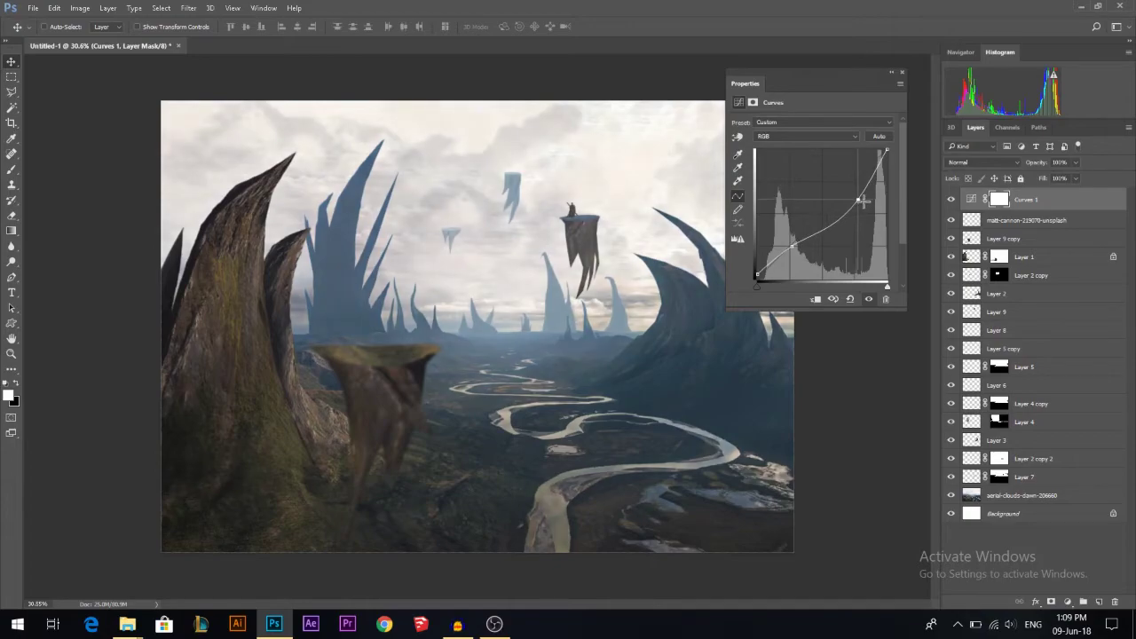
click(902, 73)
Compare the painting with and without the Curves 1 adjustment
click(959, 52)
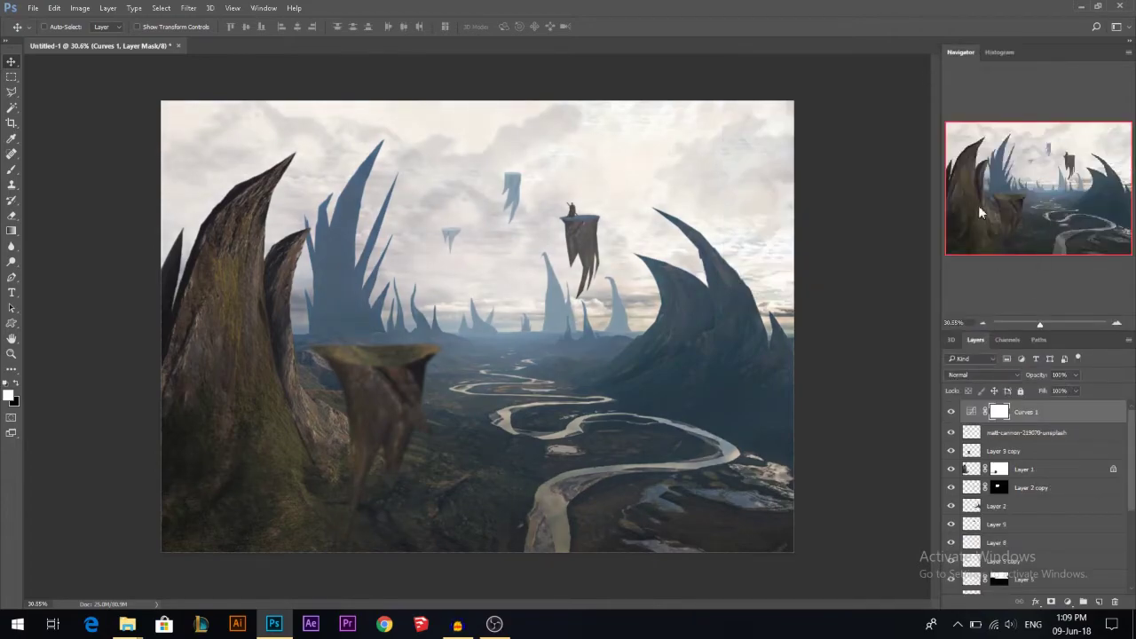
click(951, 413)
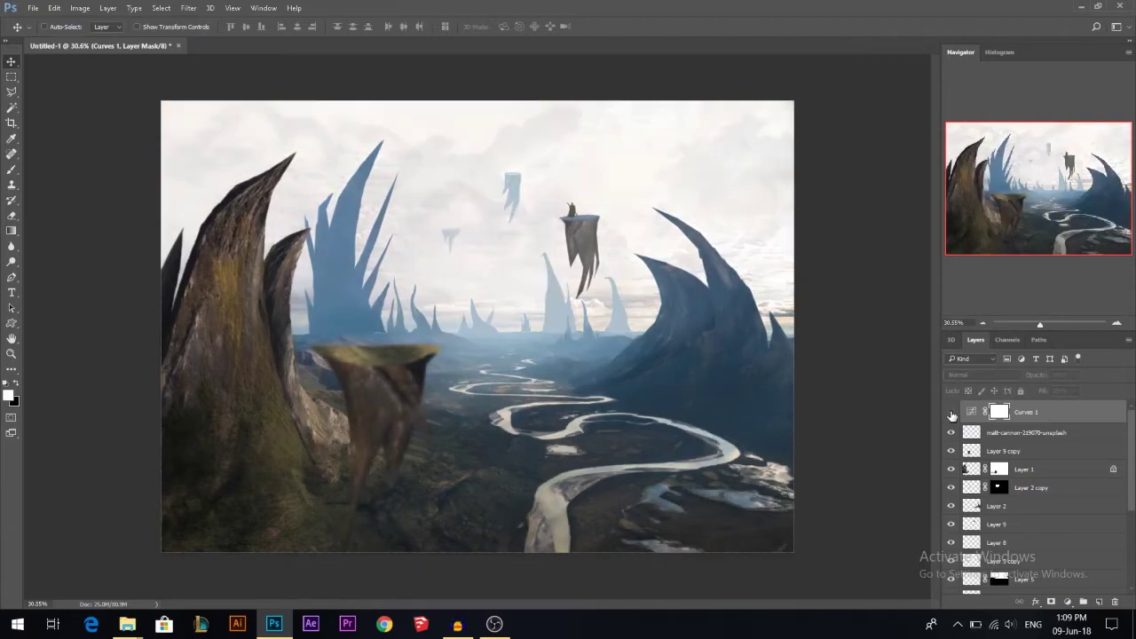
click(951, 413)
click(951, 413)
click(952, 413)
click(952, 413)
click(952, 412)
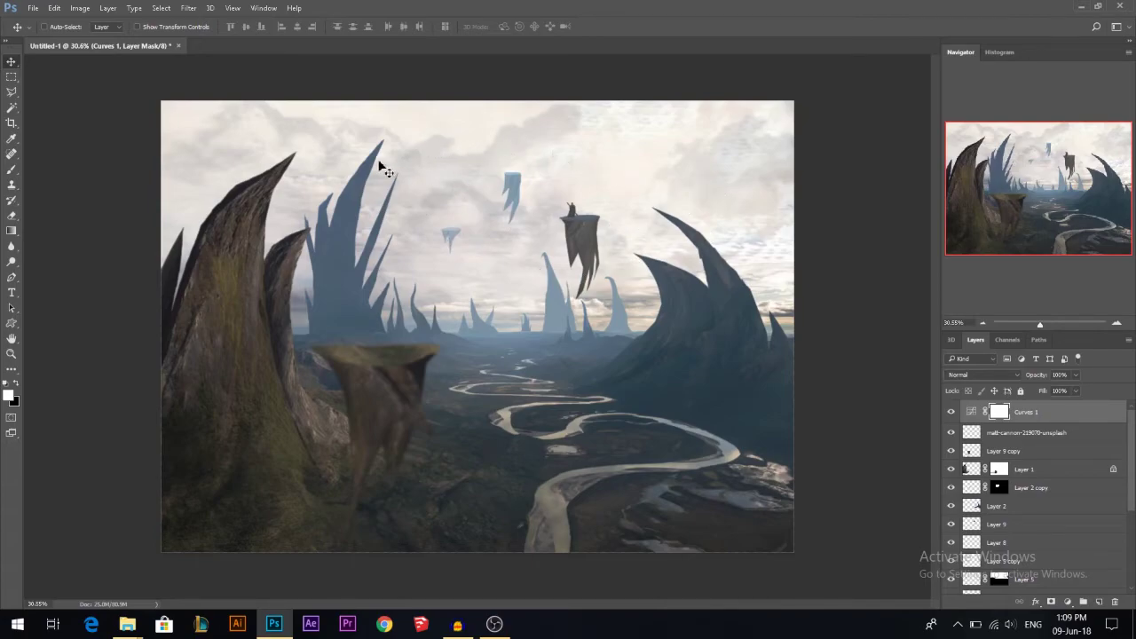
Add a second Curves adjustment layer, moving the Red channel's white point inward and lowering the Blue channel's white point to warm the sky
click(1067, 602)
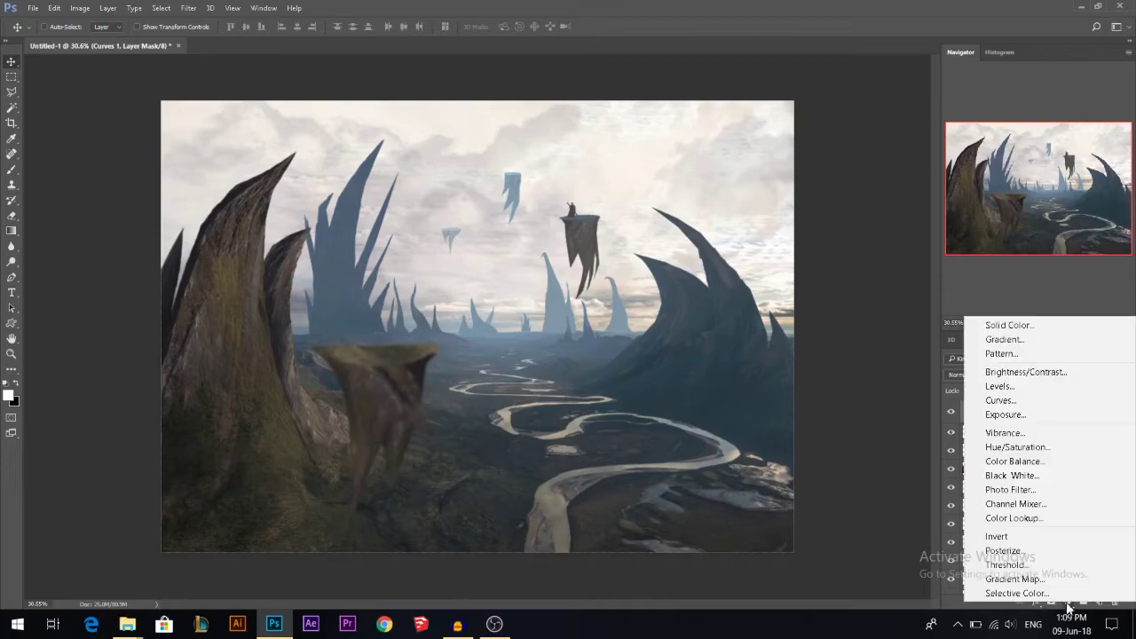
click(1001, 401)
key(alt+3)
drag(879, 161, 883, 153)
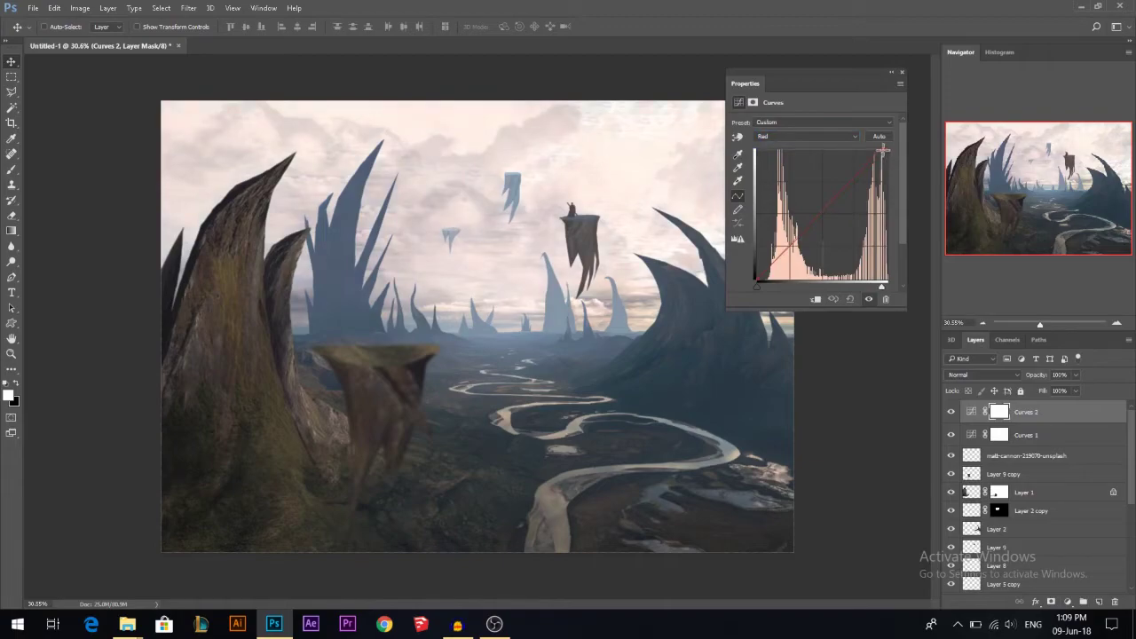
click(803, 136)
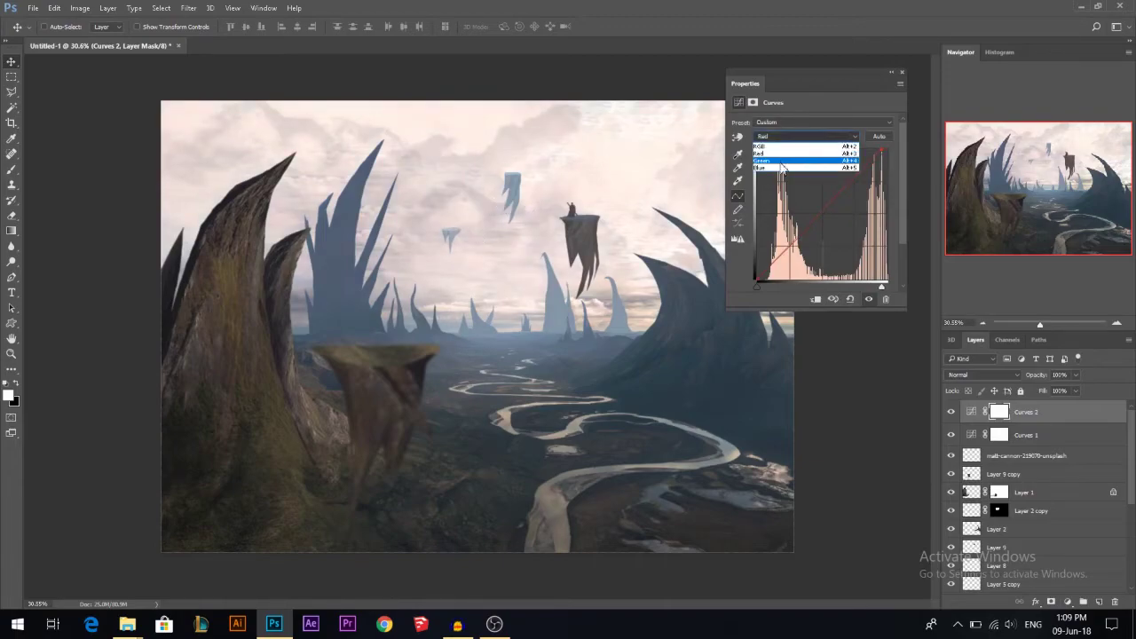
click(782, 167)
mouse_move(889, 151)
mouse_down()
mouse_move(890, 164)
mouse_move(905, 154)
mouse_up()
Fine-tune the black points of the Red, Green and Blue channels in the second Curves layer to tint the shadows
click(806, 138)
scroll(806, 138, up, 1)
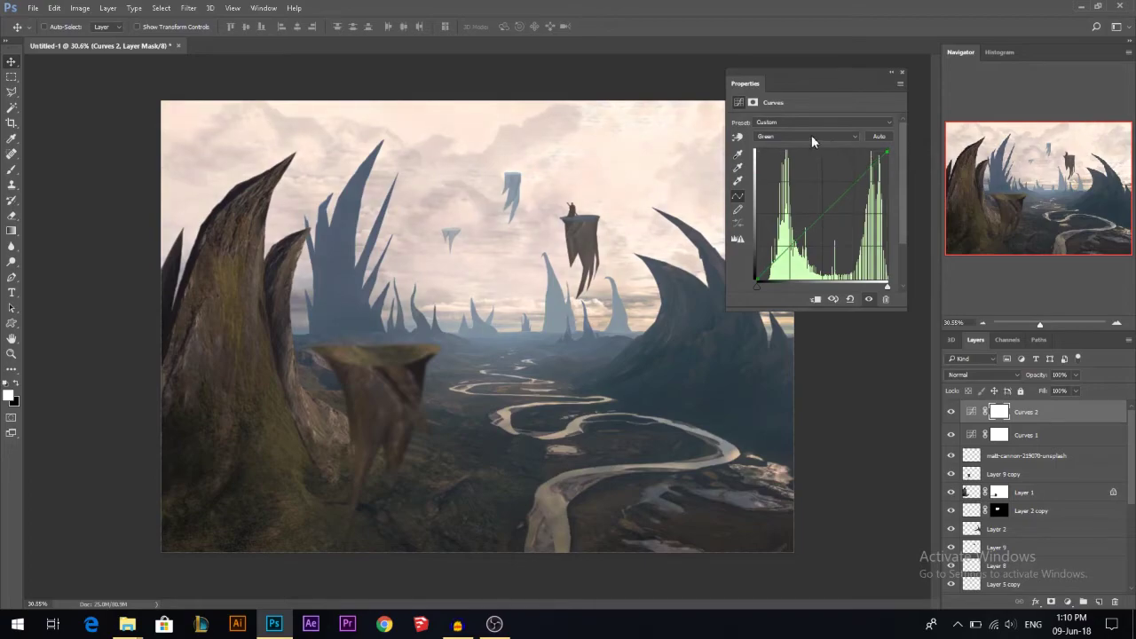
scroll(777, 137, up, 1)
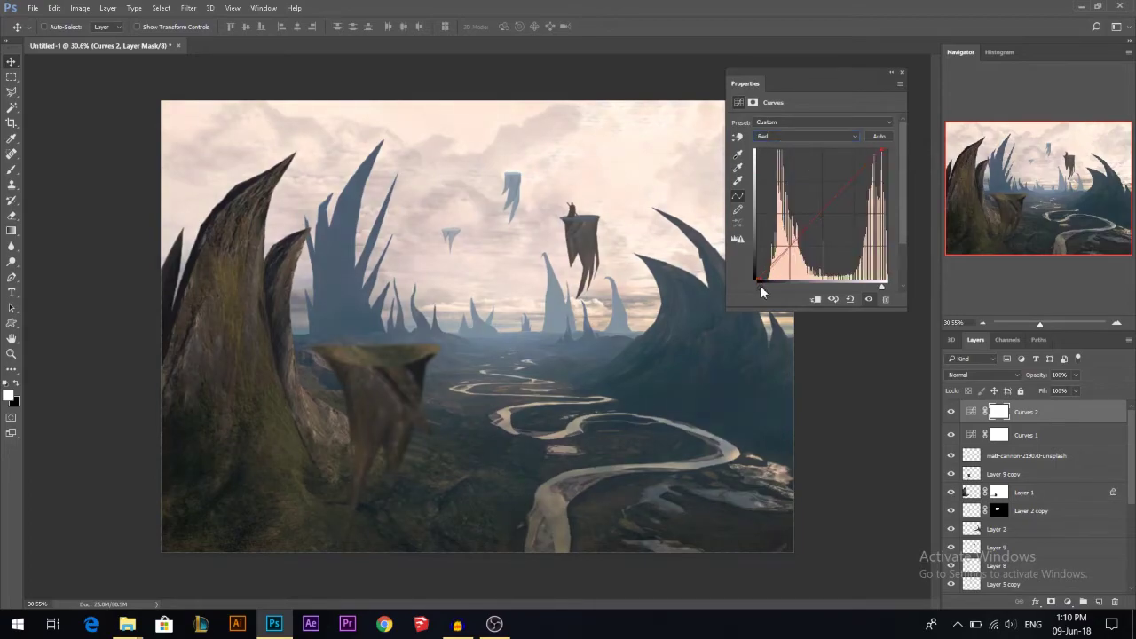
mouse_move(761, 286)
mouse_down()
mouse_move(804, 288)
mouse_move(758, 294)
mouse_up()
click(777, 136)
click(777, 157)
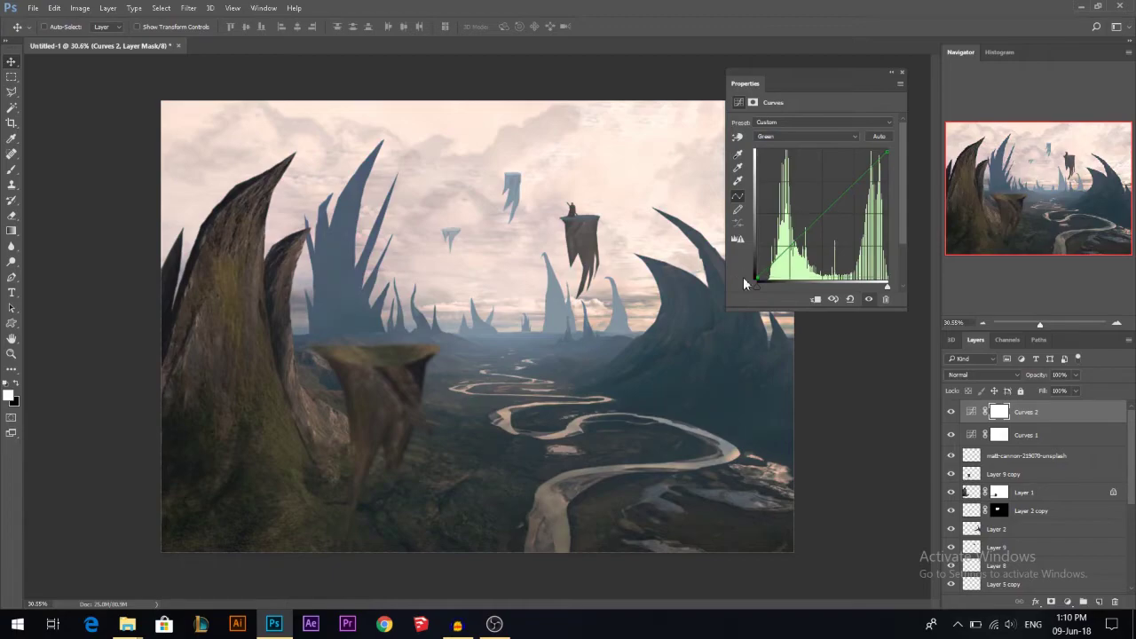
click(796, 137)
click(774, 168)
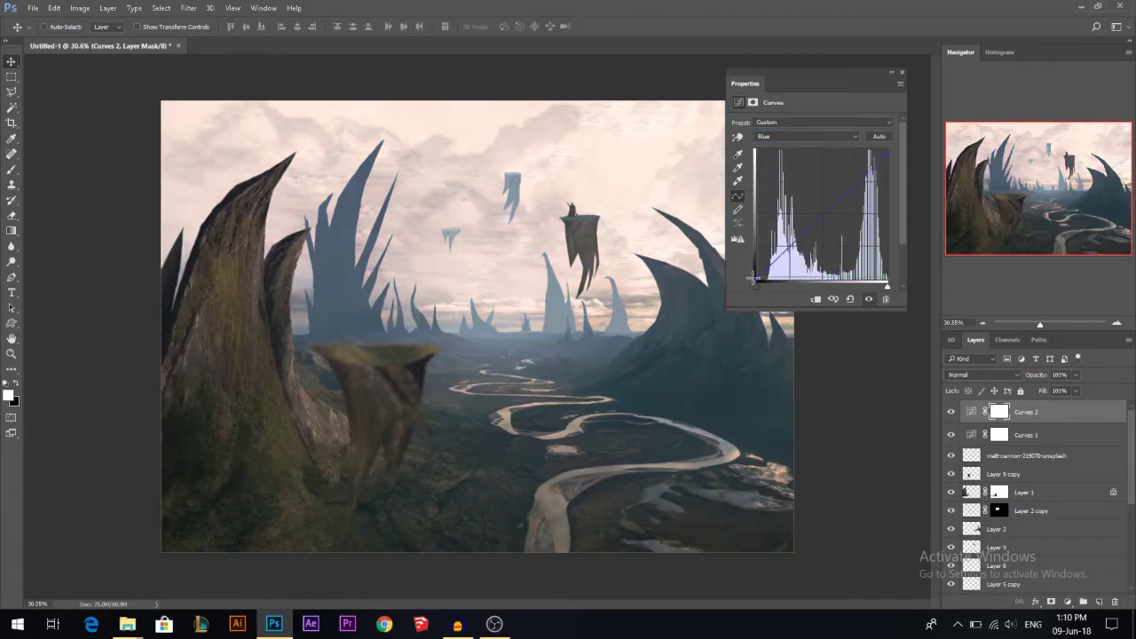
click(901, 79)
Add a third Curves adjustment layer, moving the RGB and Red white points inward and lowering the Blue channel's white point for a warm glow
click(1068, 602)
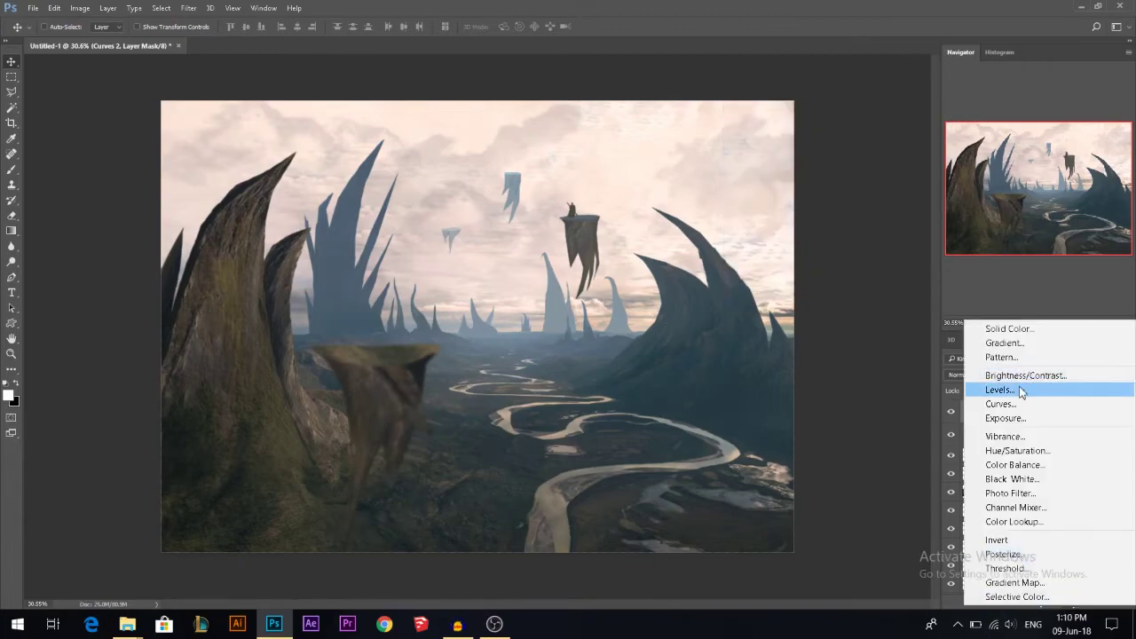
click(1003, 404)
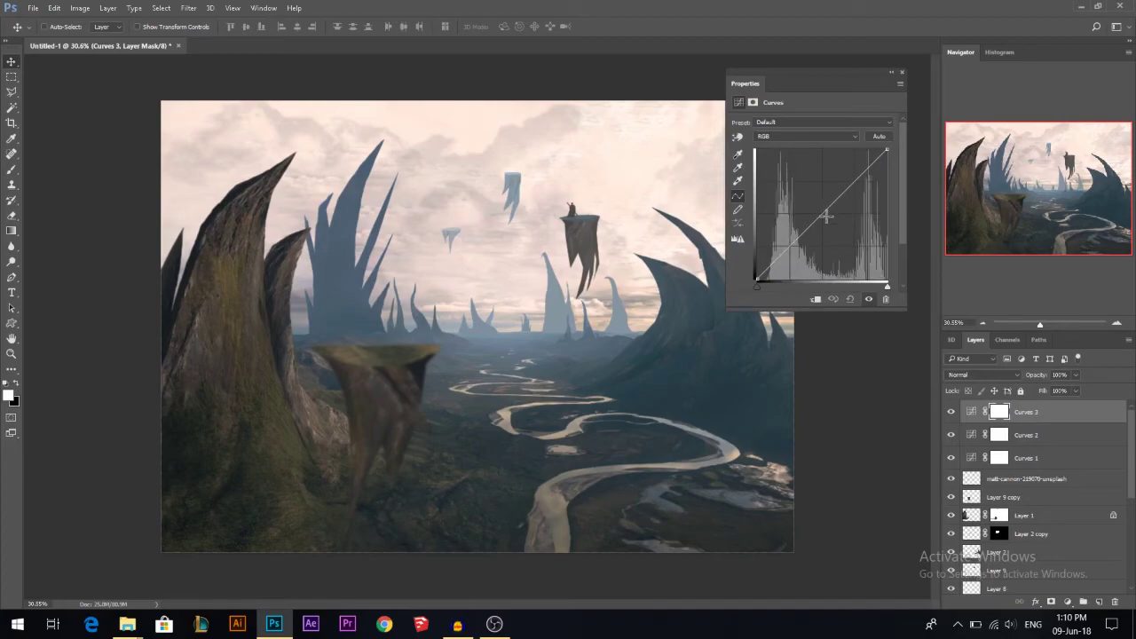
drag(826, 216, 876, 149)
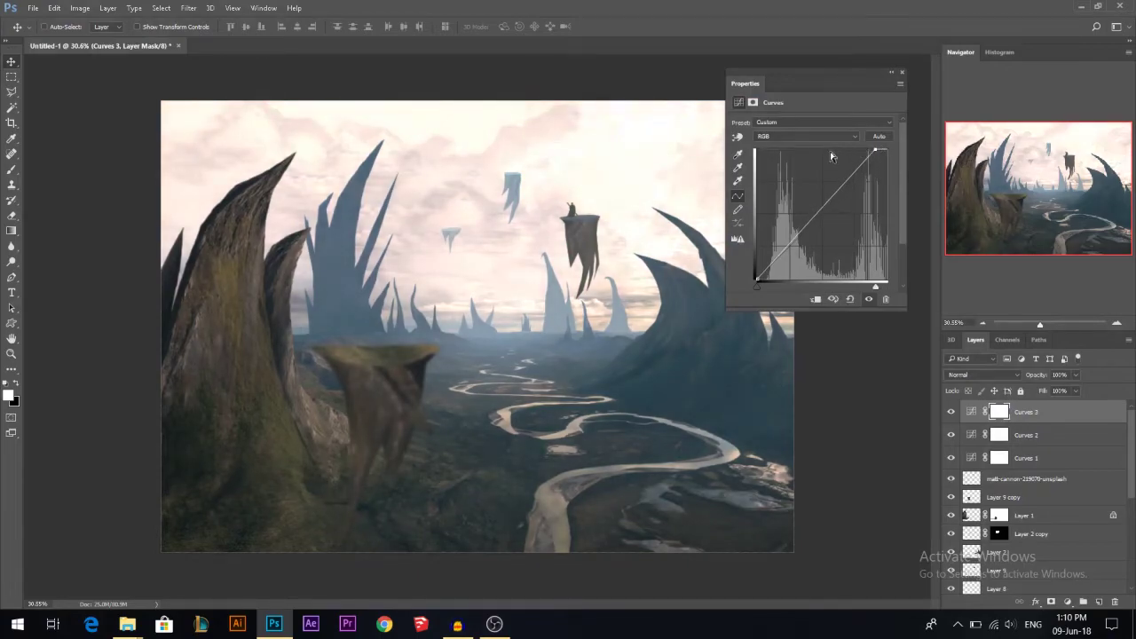
click(806, 135)
click(766, 151)
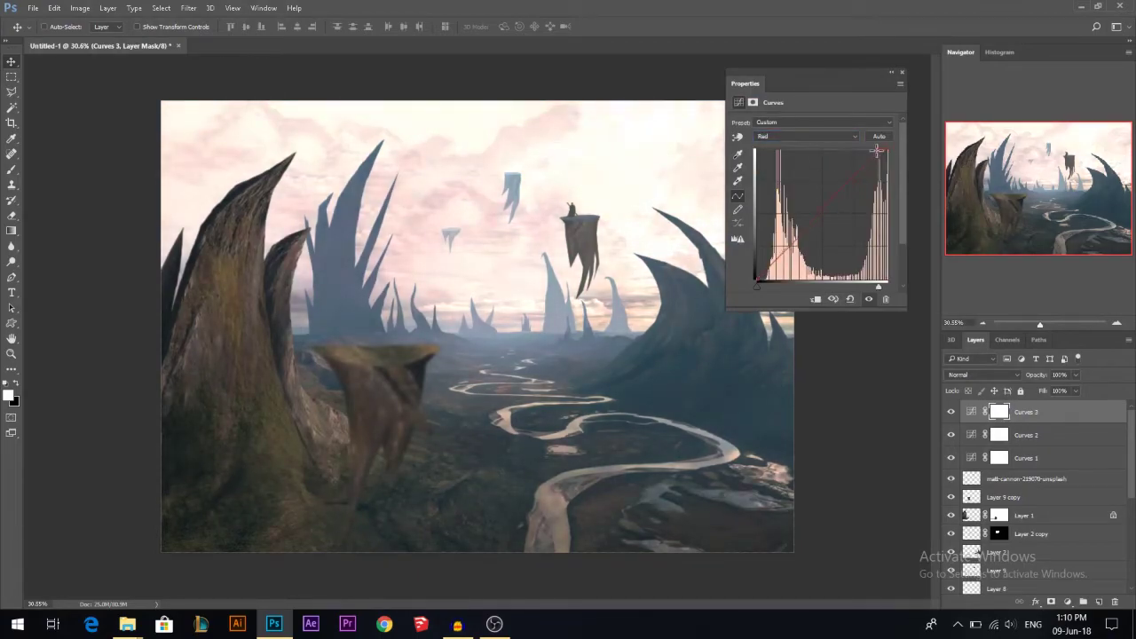
click(806, 136)
click(799, 171)
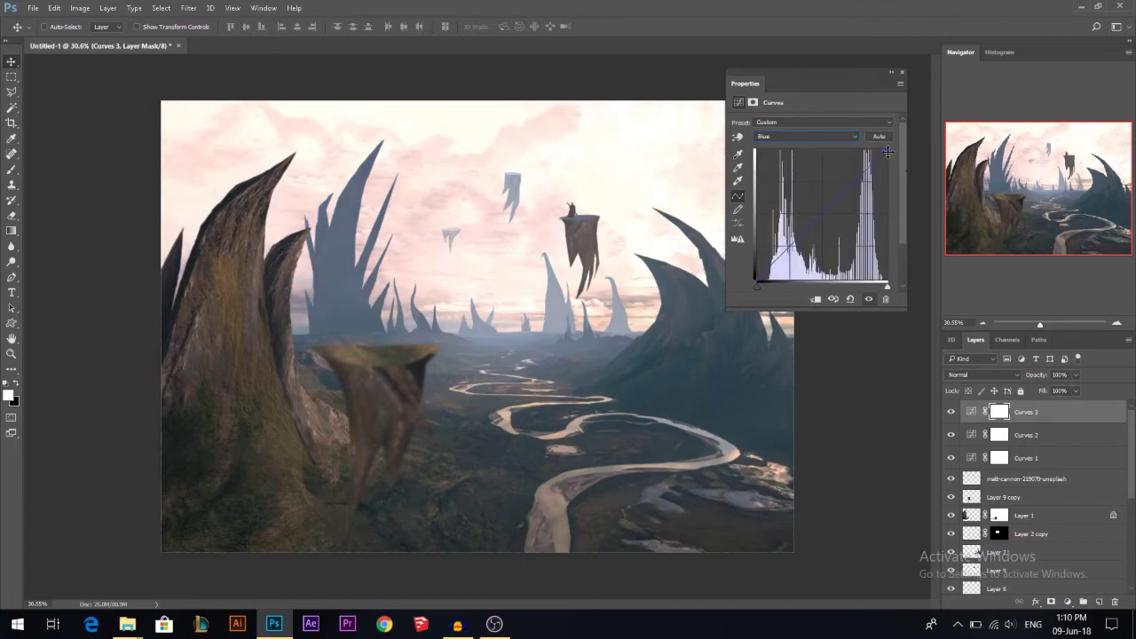
click(901, 74)
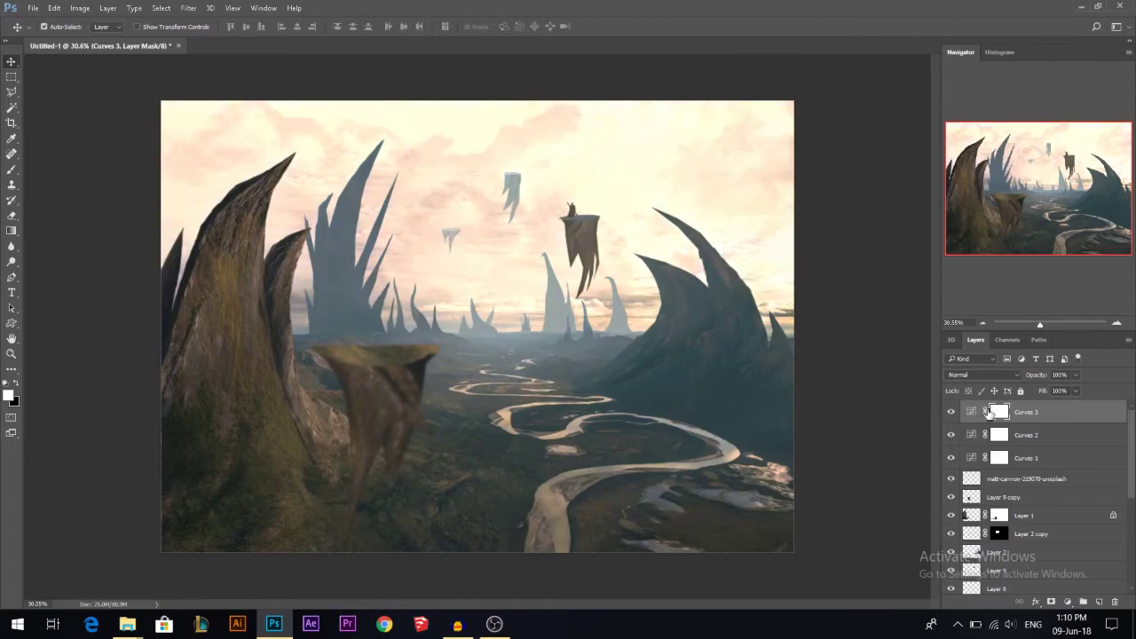
Invert the Curves 3 mask to black and paint a large soft white spot at its centre so the glow affects only the middle sky
key(ctrl+i)
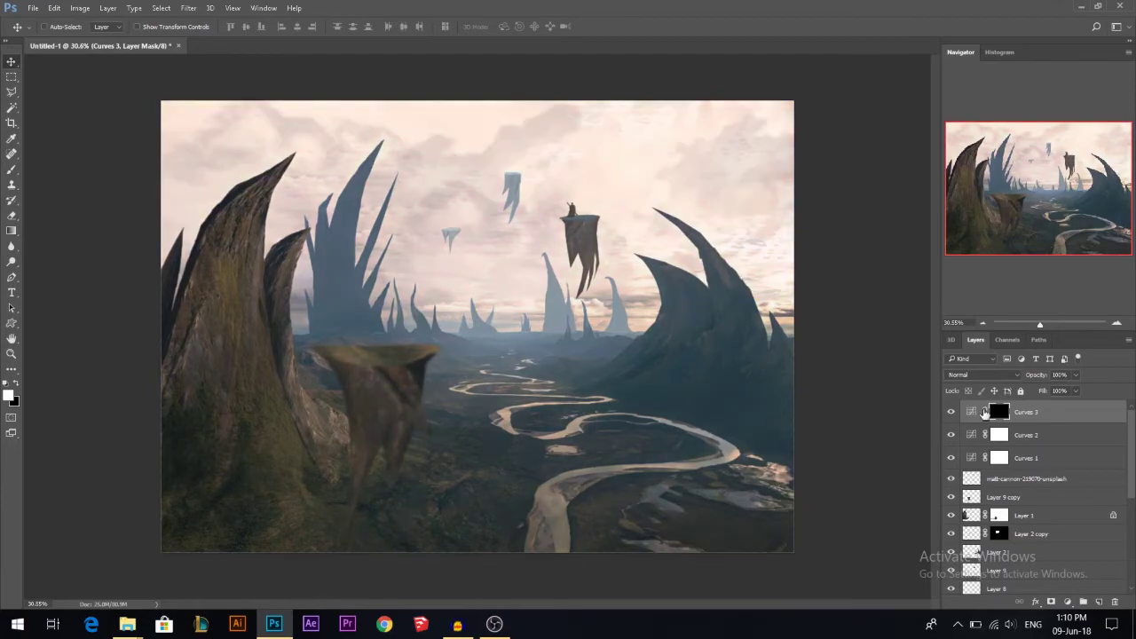
click(12, 173)
drag(219, 31, 189, 30)
mouse_move(514, 371)
alt+mouse_down()
mouse_move(576, 373)
mouse_move(642, 398)
alt+mouse_up()
alt+drag(559, 373, 624, 371)
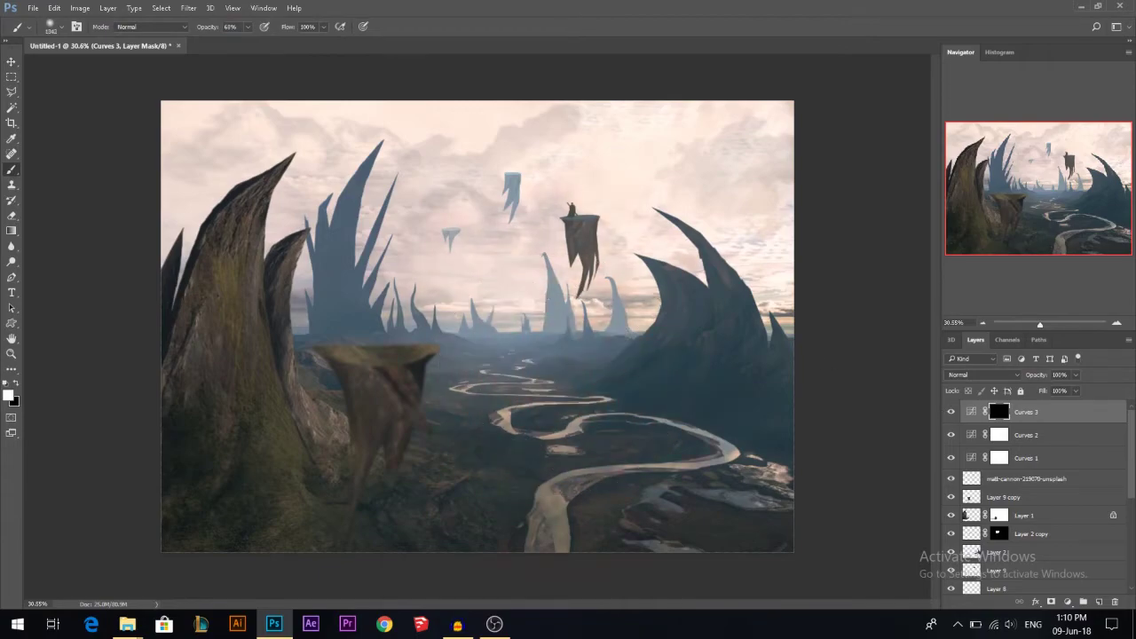
mouse_move(435, 234)
mouse_down()
mouse_move(412, 213)
mouse_move(398, 222)
mouse_move(457, 213)
mouse_move(395, 217)
mouse_up()
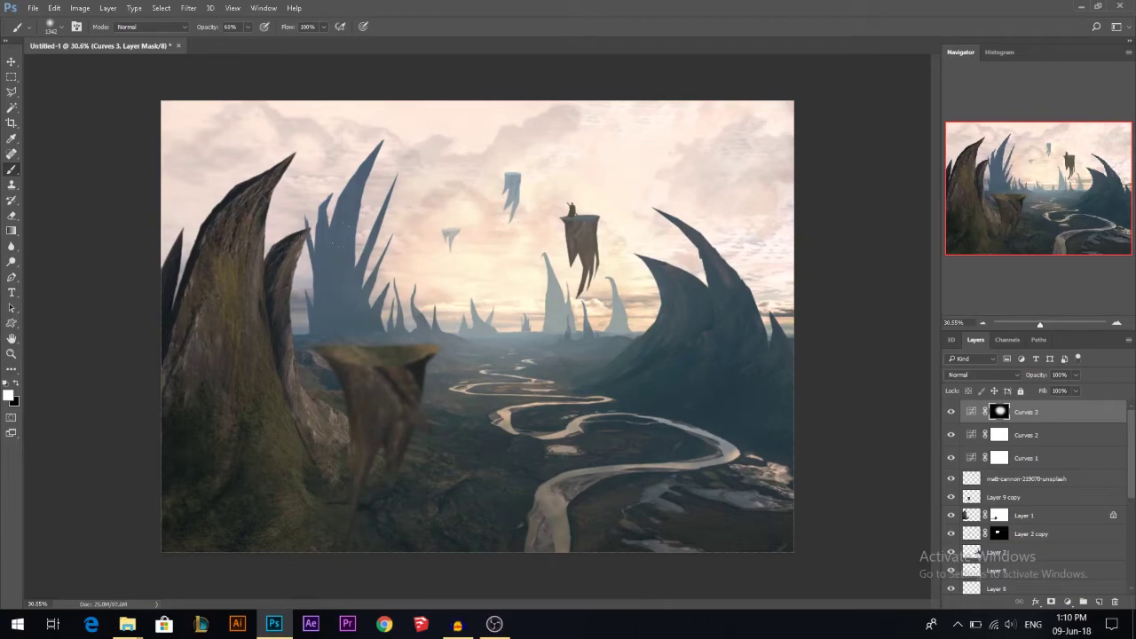
alt+right_click(479, 330)
click(12, 61)
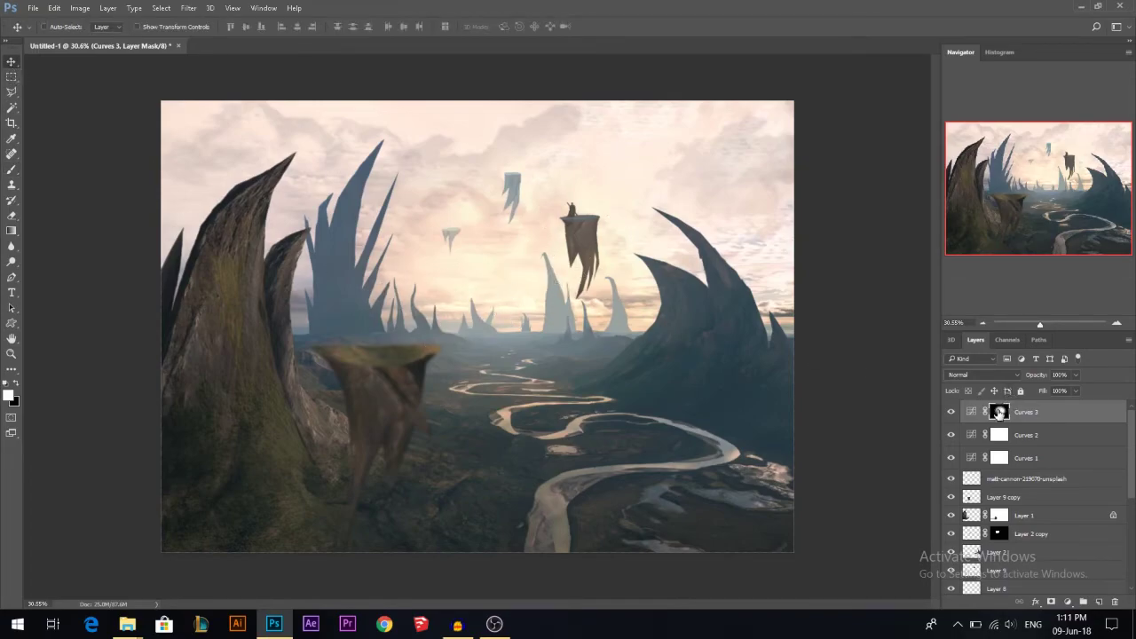
Add a fourth Curves adjustment layer on top and pull its lower tones slightly down to darken the shadows
click(1067, 602)
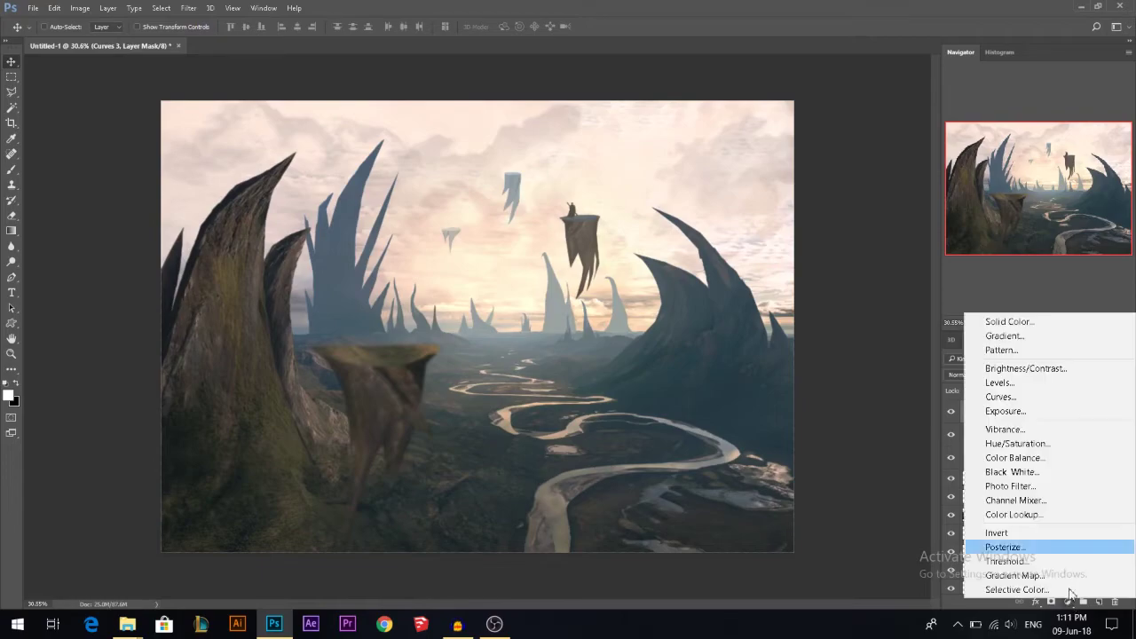
click(1004, 397)
drag(787, 255, 784, 258)
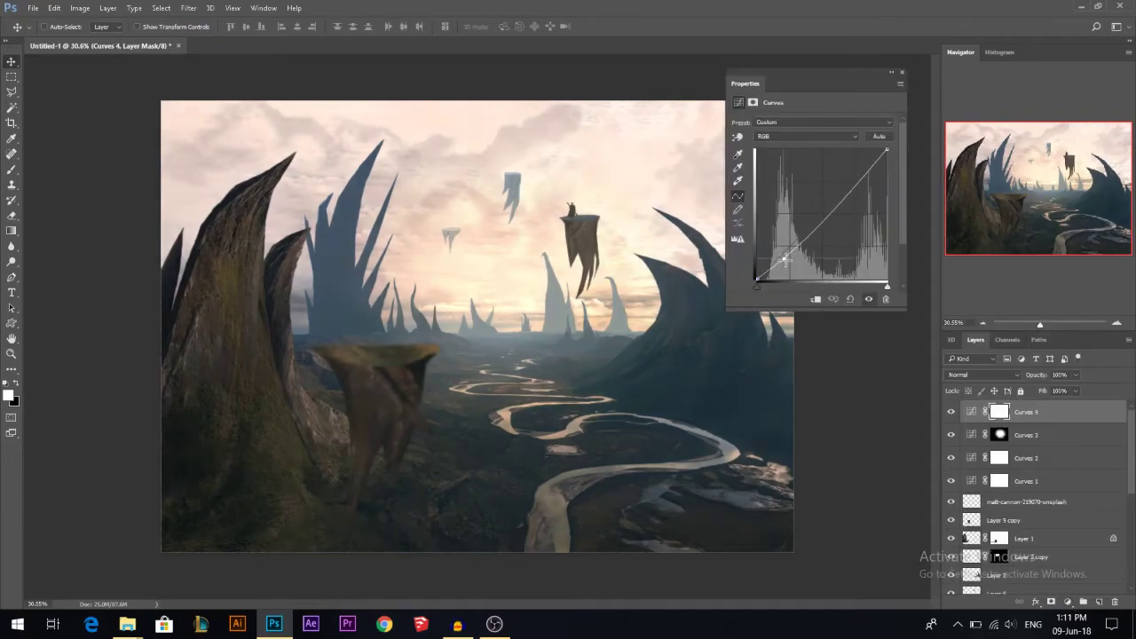
click(902, 73)
Paint black on the Curves 4 mask with a very large soft brush over the centre so the darkening stays around the edges
click(11, 169)
key(x)
drag(482, 323, 578, 327)
mouse_move(474, 169)
mouse_down()
mouse_move(386, 194)
mouse_move(387, 153)
mouse_move(467, 162)
mouse_move(280, 191)
mouse_move(280, 144)
mouse_move(273, 152)
mouse_move(236, 122)
mouse_up()
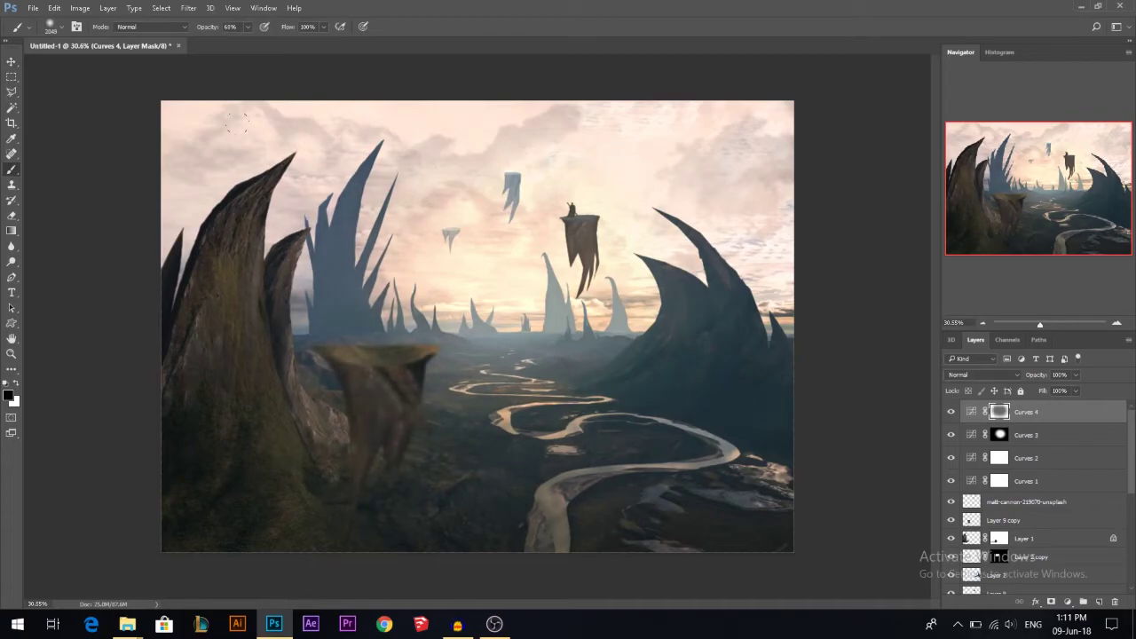
click(12, 61)
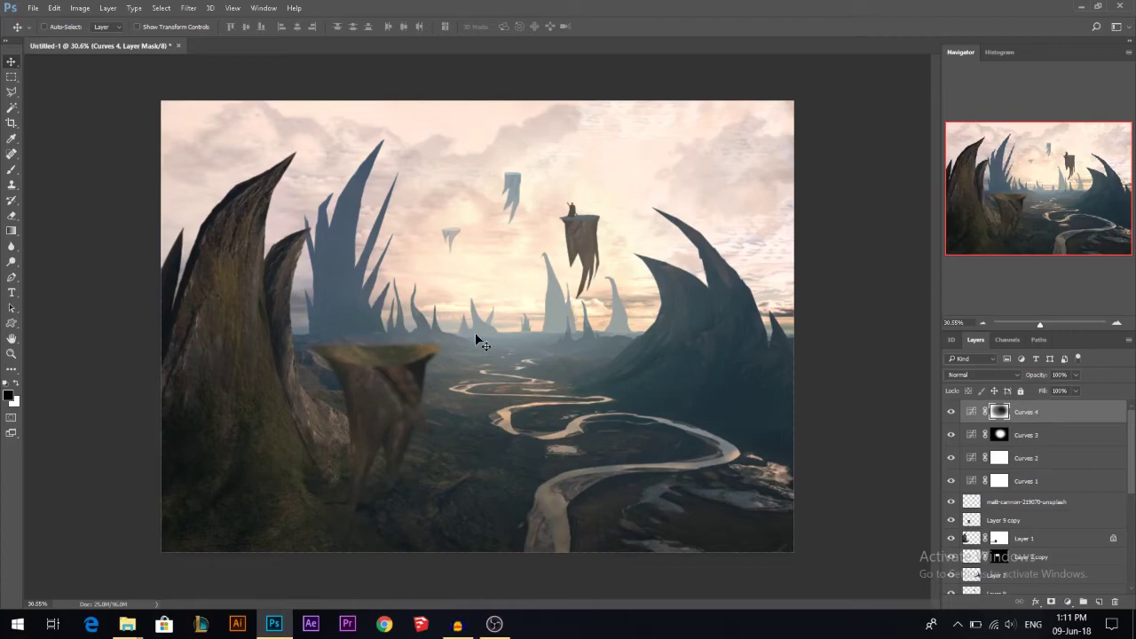
Add a Gradient Map adjustment layer, trying the purple-orange Modified Sun Set preset before choosing Blue, Red, Yellow
click(1067, 602)
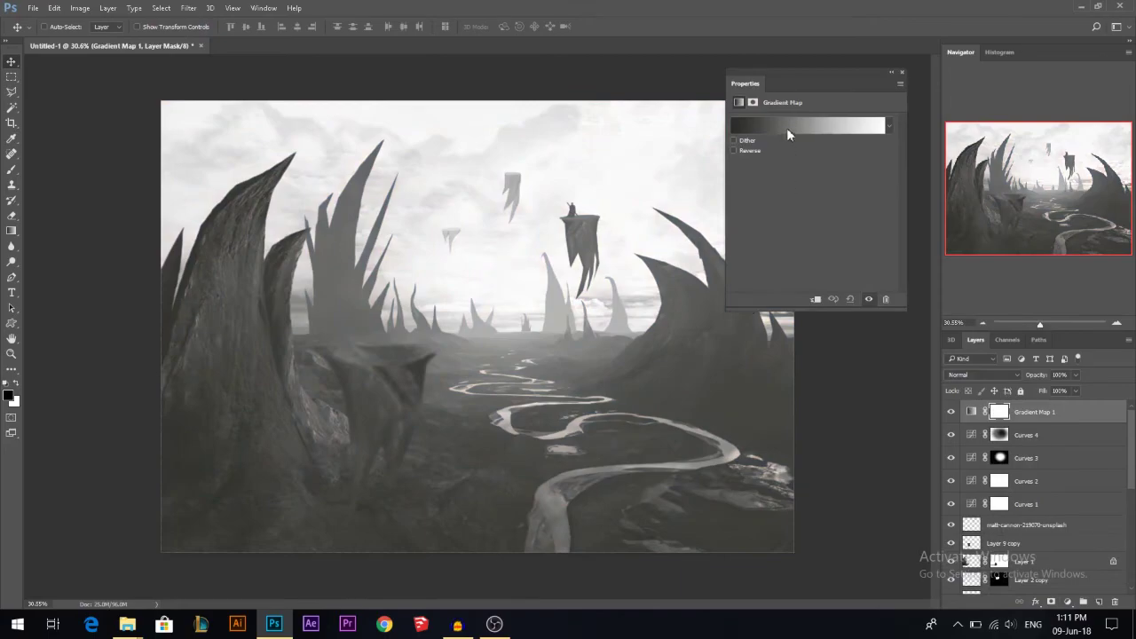
click(786, 129)
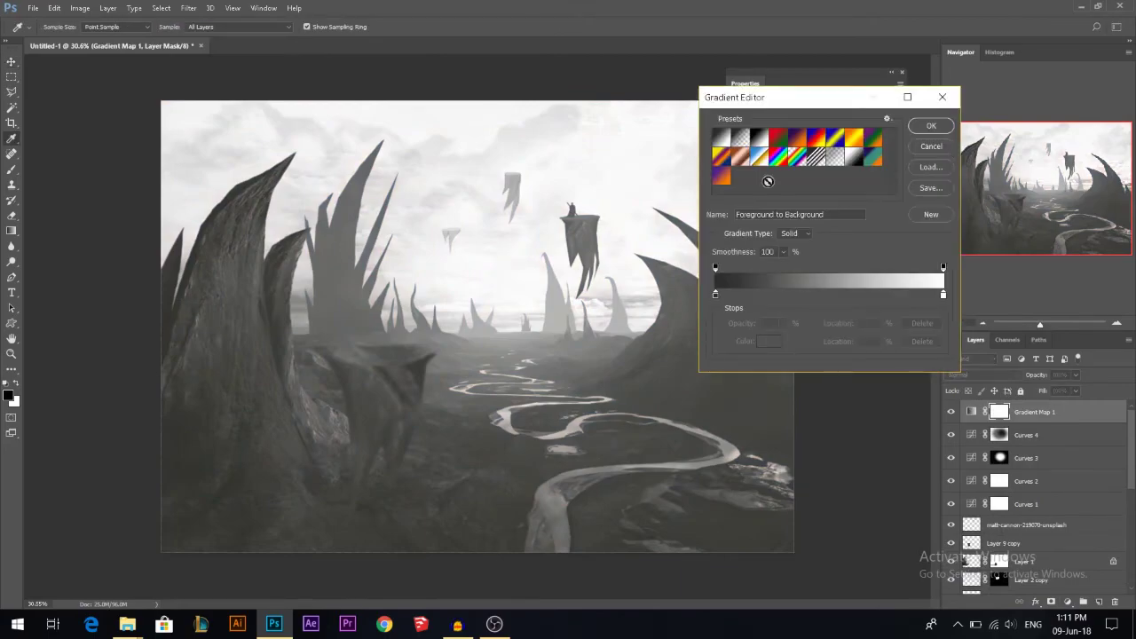
click(723, 178)
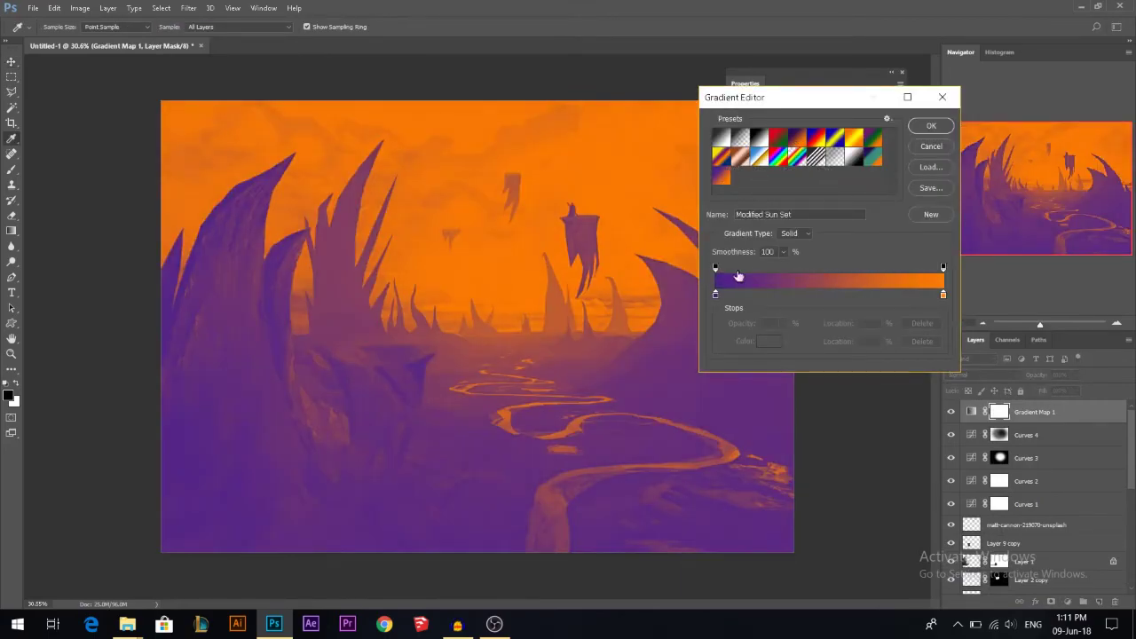
click(818, 143)
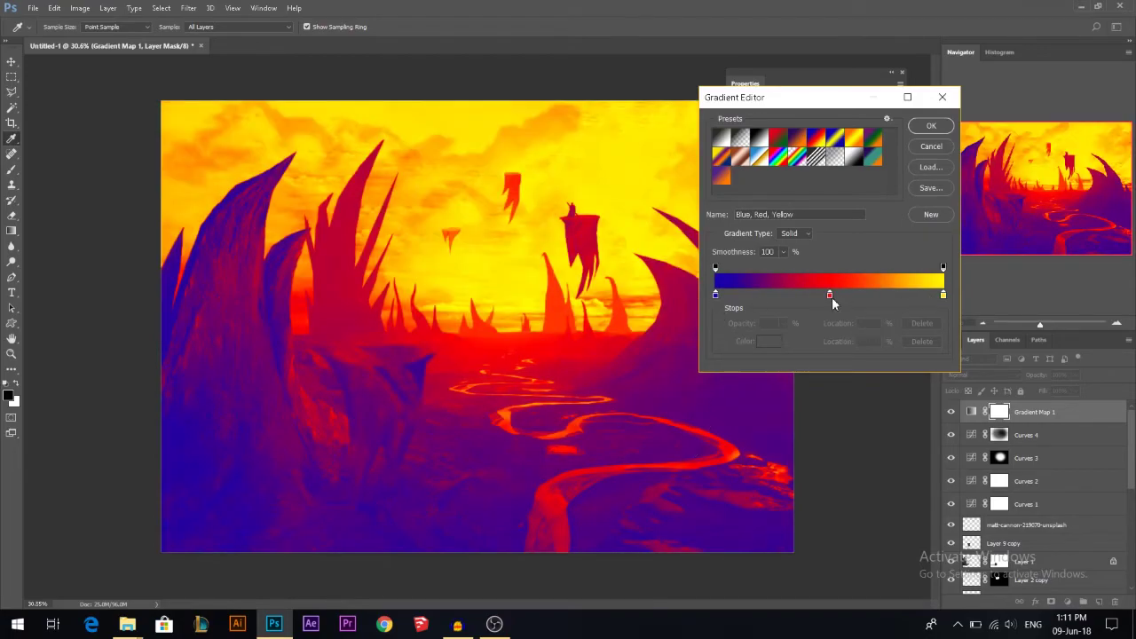
Recolour the gradient's middle stop to green and its stop at location 0 to the light olive green 94b14f
double_click(830, 294)
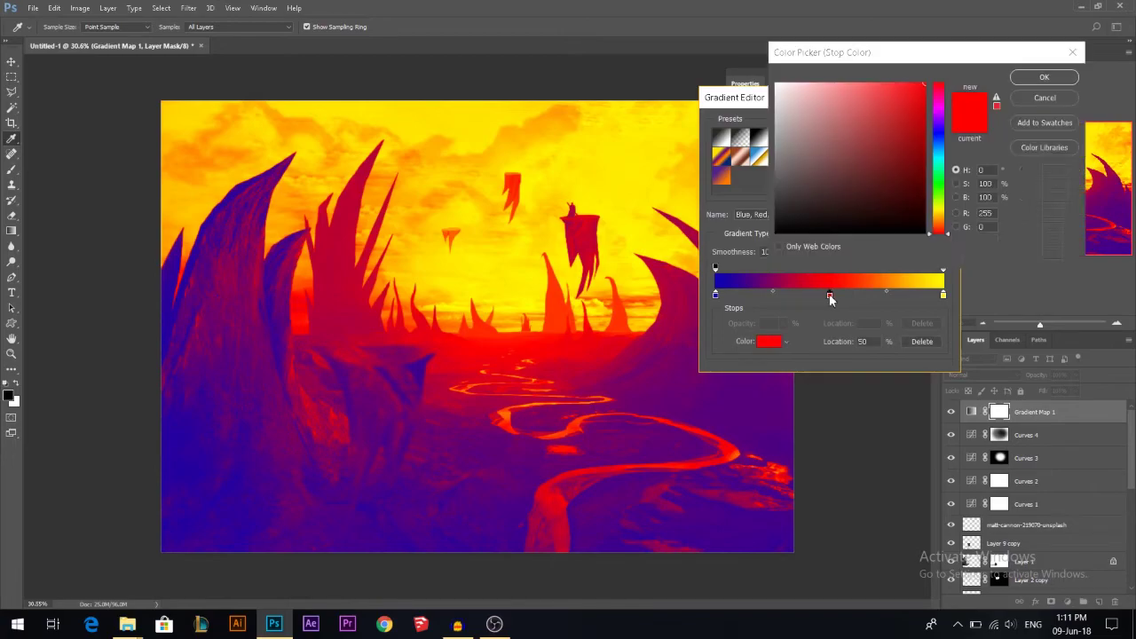
mouse_move(937, 213)
mouse_down()
mouse_move(943, 174)
mouse_move(907, 151)
mouse_up()
click(891, 131)
click(1036, 78)
double_click(715, 294)
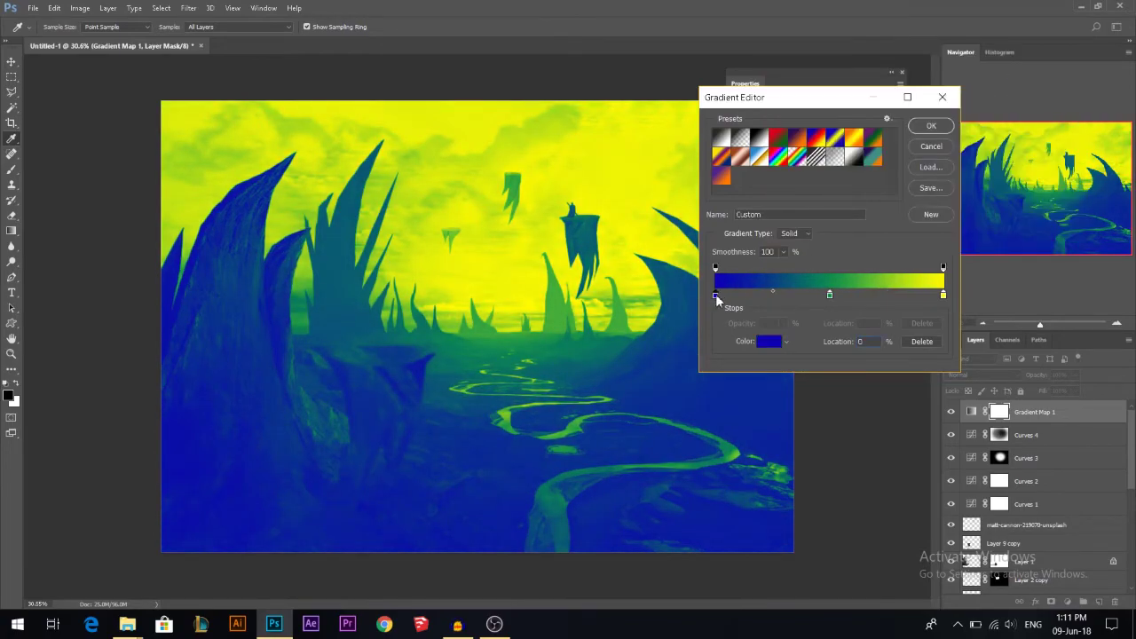
mouse_move(907, 160)
mouse_down()
mouse_move(862, 132)
mouse_move(938, 138)
mouse_move(938, 233)
mouse_move(943, 206)
mouse_up()
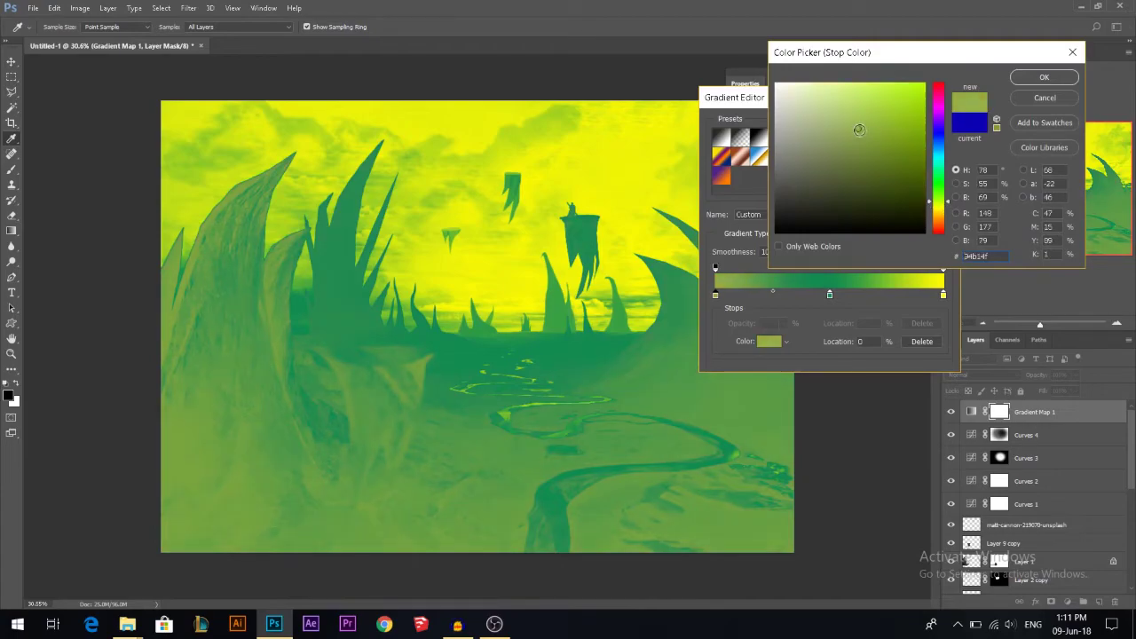
click(1037, 78)
Set the gradient stop at location 100 to the golden yellow ffde00 and accept the edited gradient
double_click(943, 295)
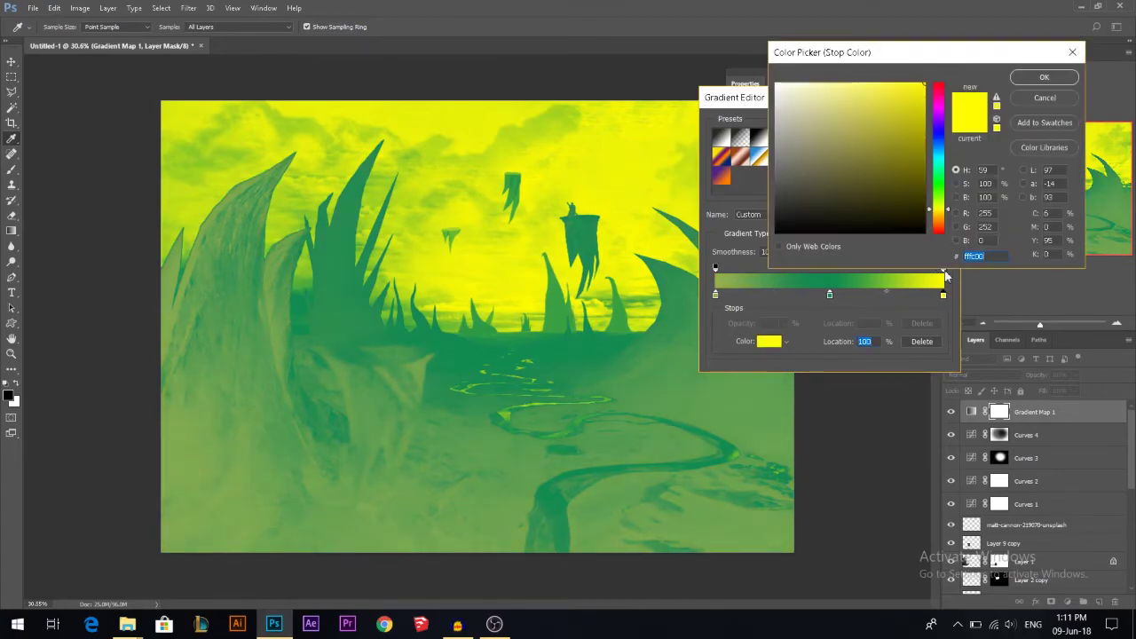
mouse_move(941, 210)
mouse_down()
mouse_move(943, 222)
mouse_move(943, 211)
mouse_up()
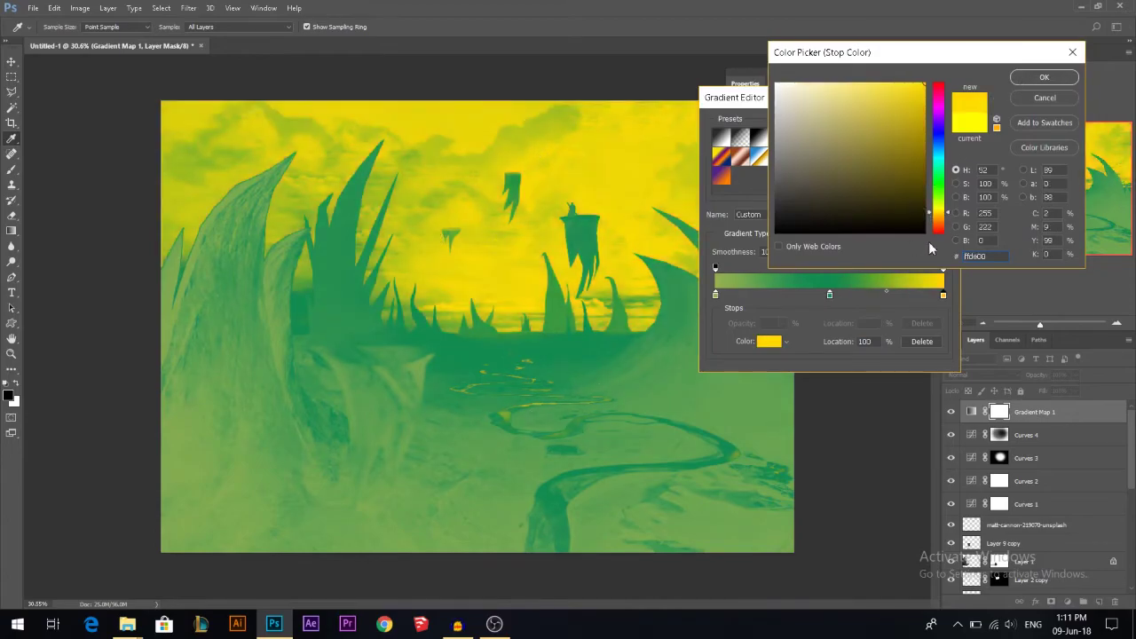
click(1045, 77)
click(930, 128)
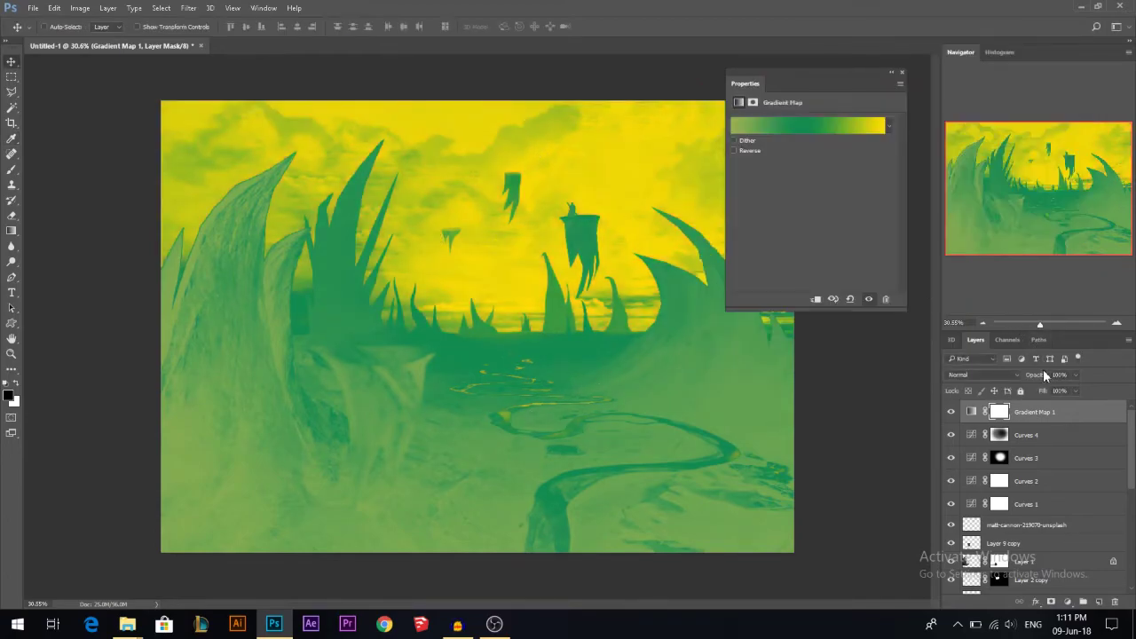
Set the Gradient Map layer to 11% opacity with Soft Light blending, and compare the painting with and without it
drag(1036, 380, 1021, 382)
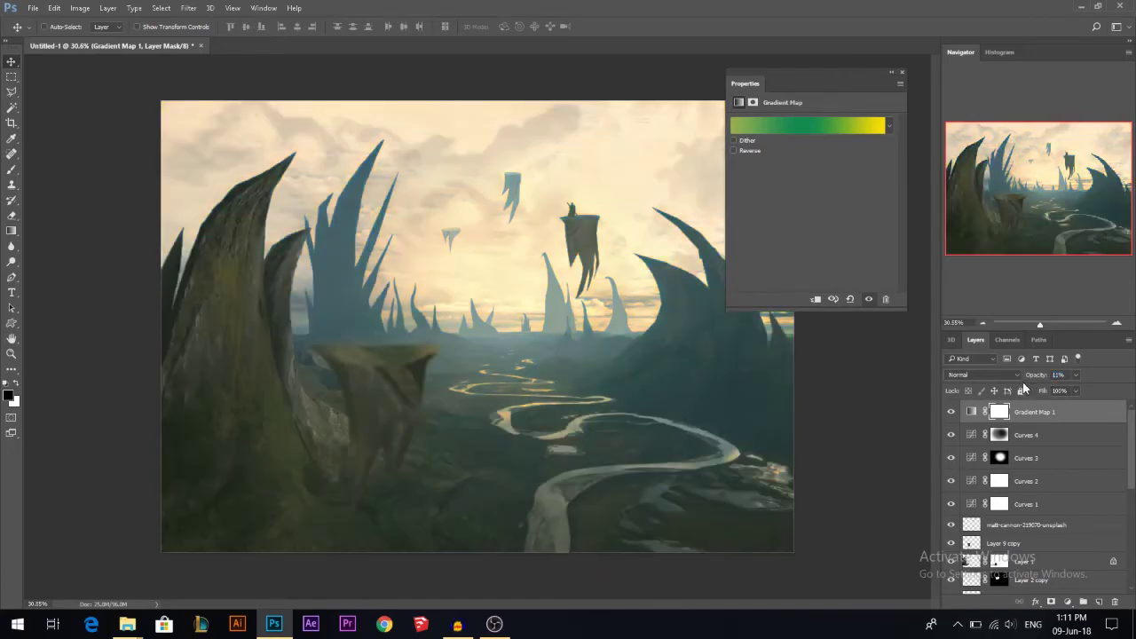
click(1003, 374)
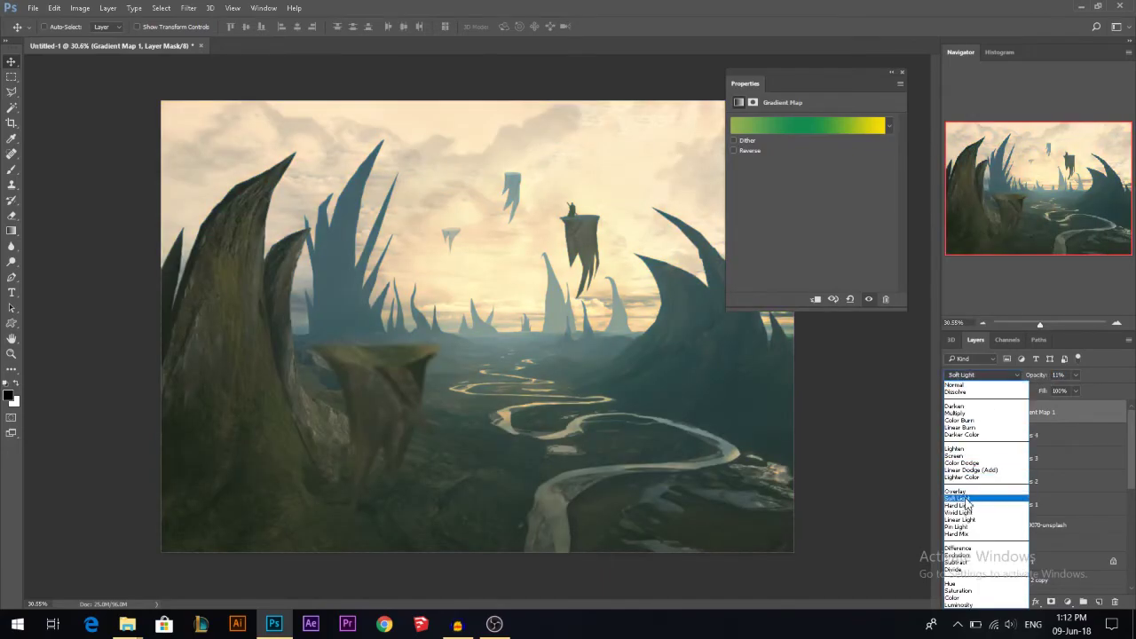
click(968, 500)
click(952, 413)
click(952, 413)
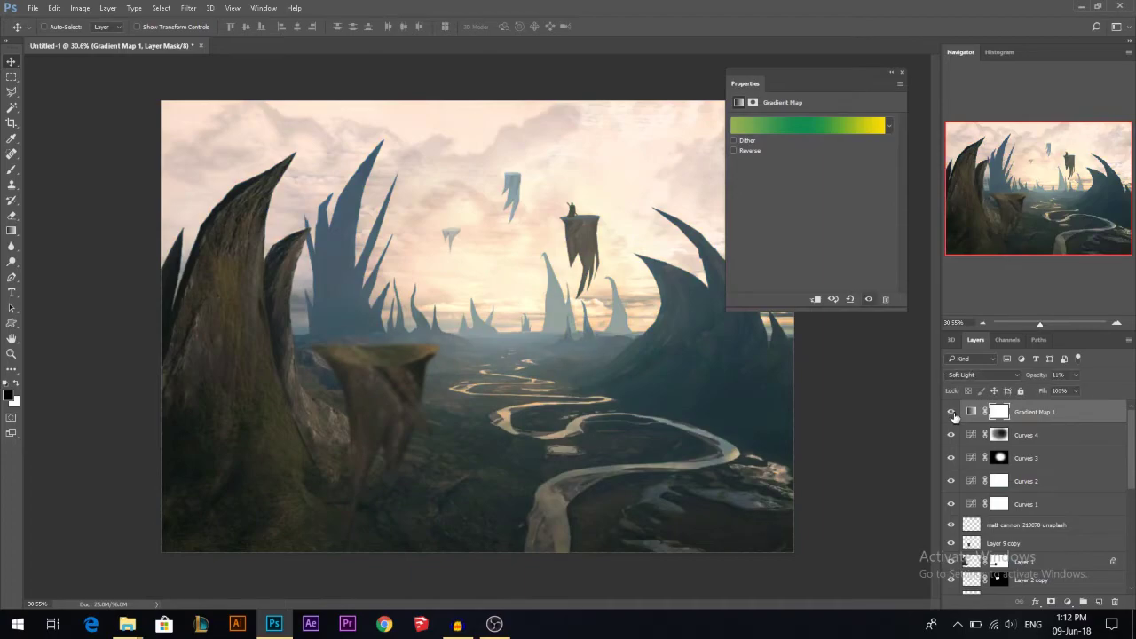
click(903, 72)
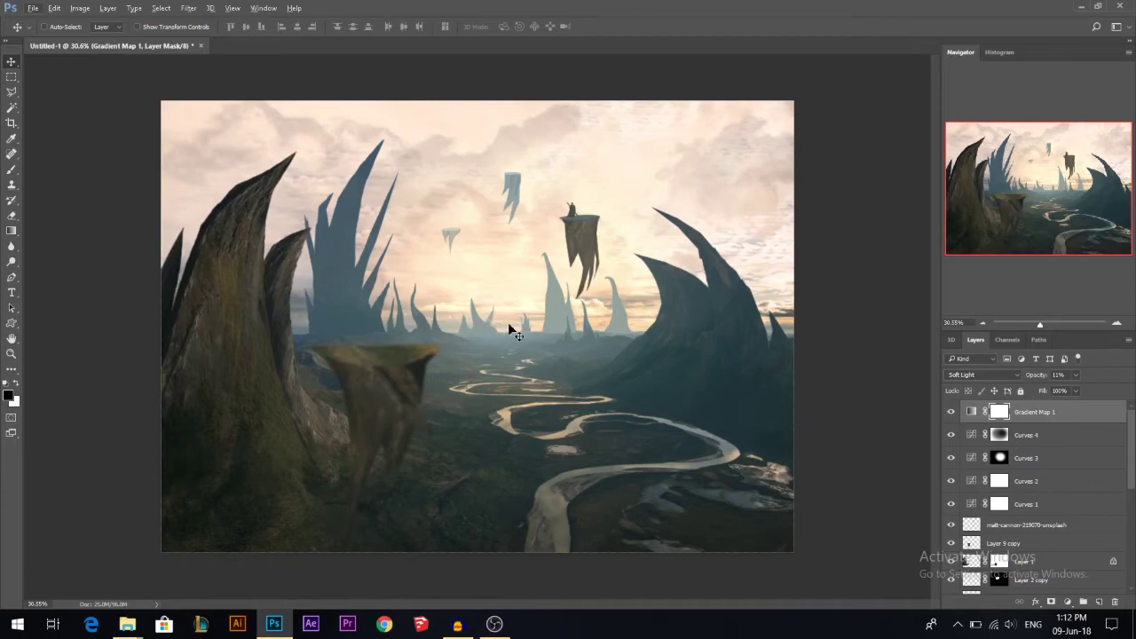
Add a Photo Filter adjustment layer using Warming Filter (LBA) at 33% density, and reopen its settings
scroll(511, 331, down, 4)
scroll(503, 365, up, 2)
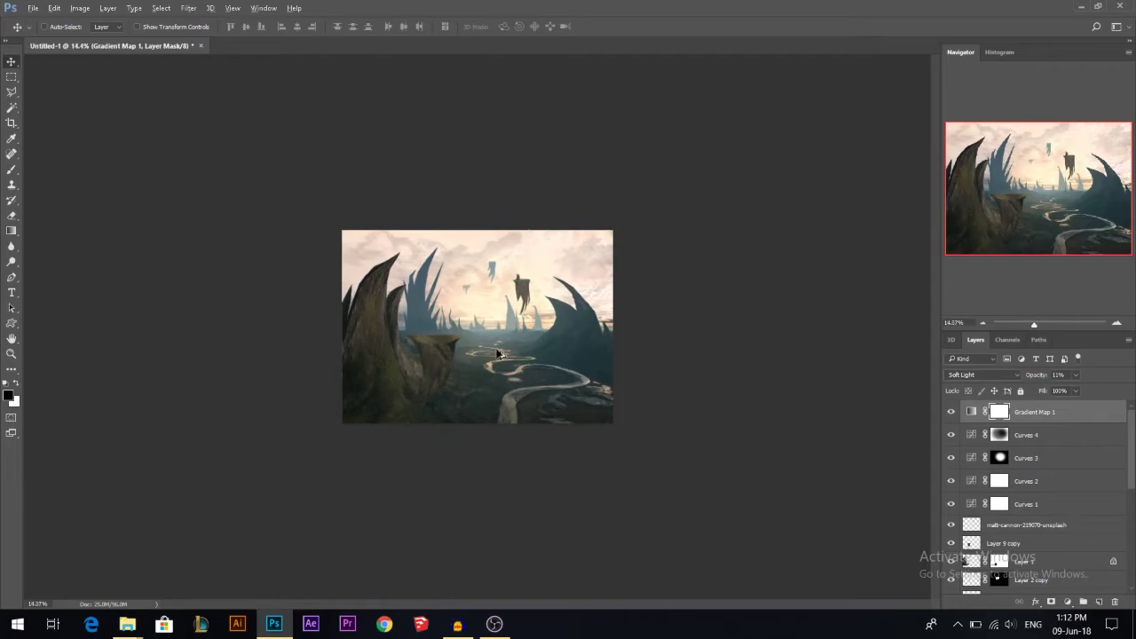
scroll(497, 353, up, 3)
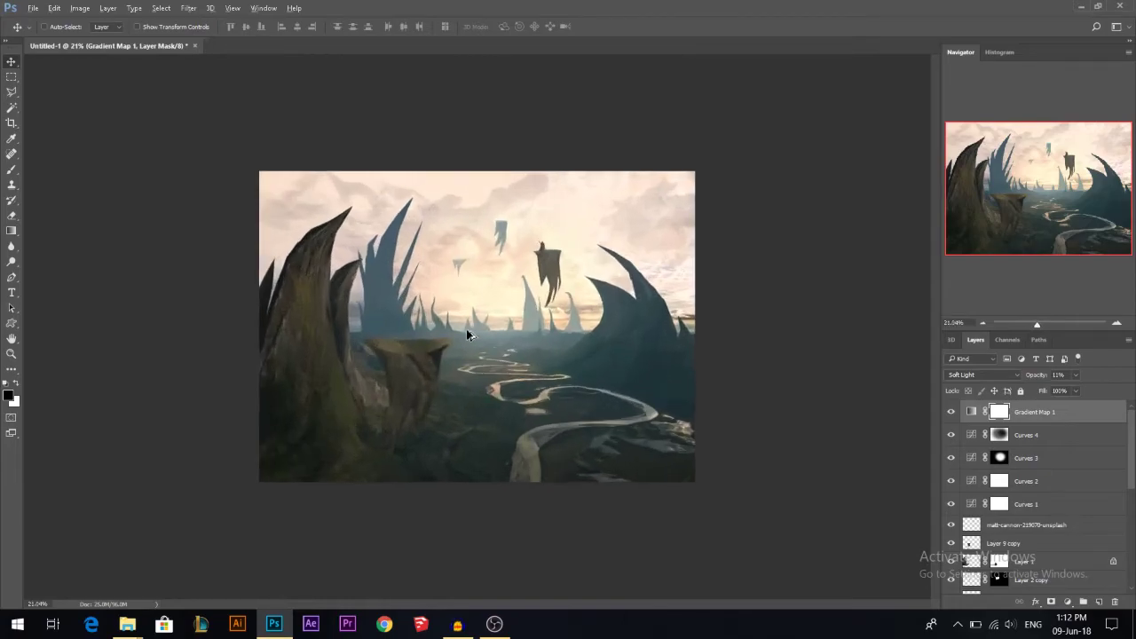
scroll(468, 334, up, 2)
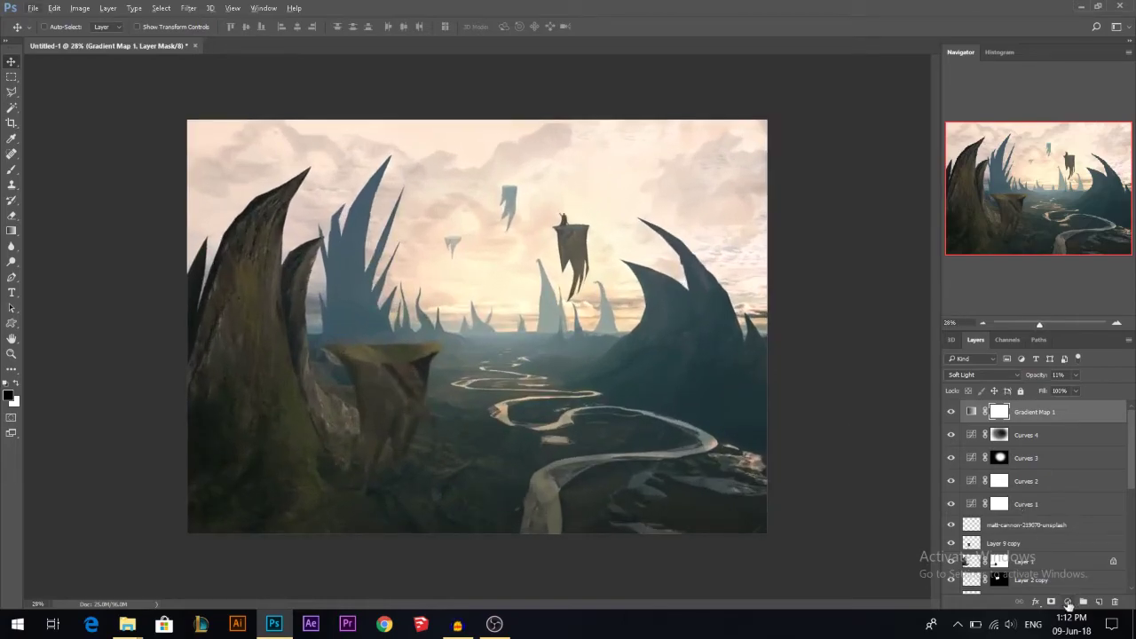
click(1068, 603)
click(1055, 486)
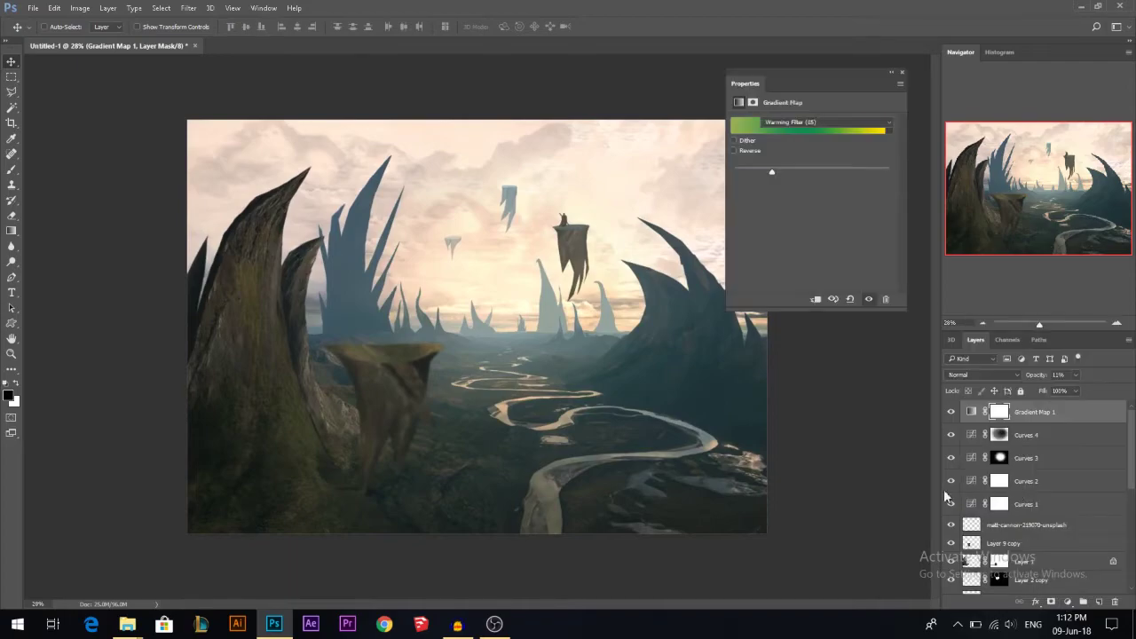
click(813, 125)
click(809, 125)
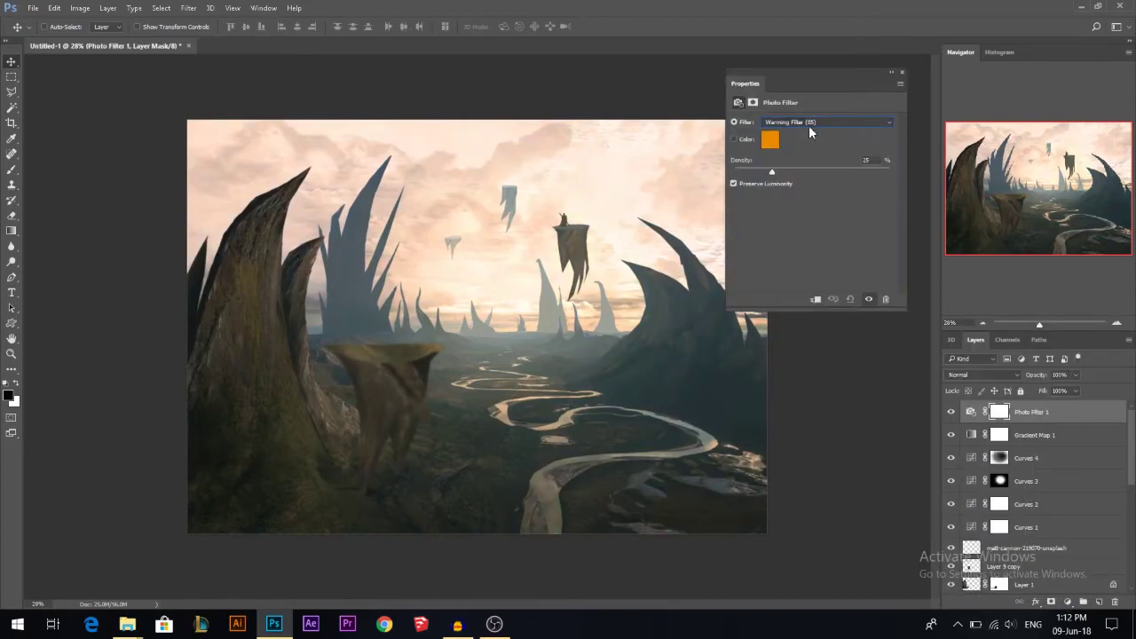
key(Down)
click(784, 174)
click(902, 73)
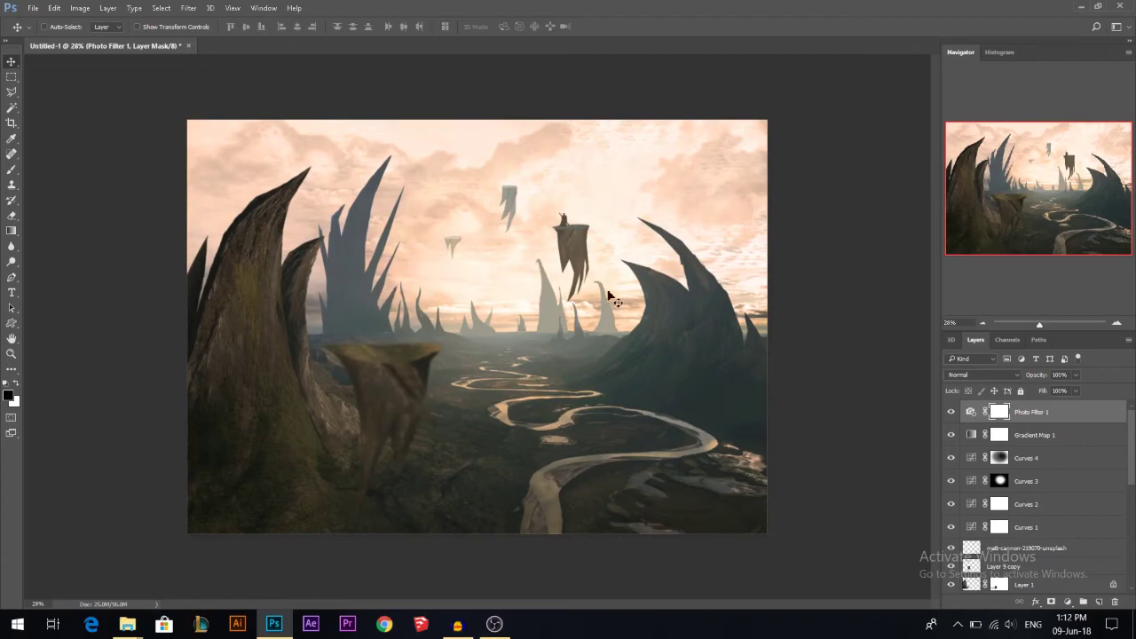
double_click(972, 413)
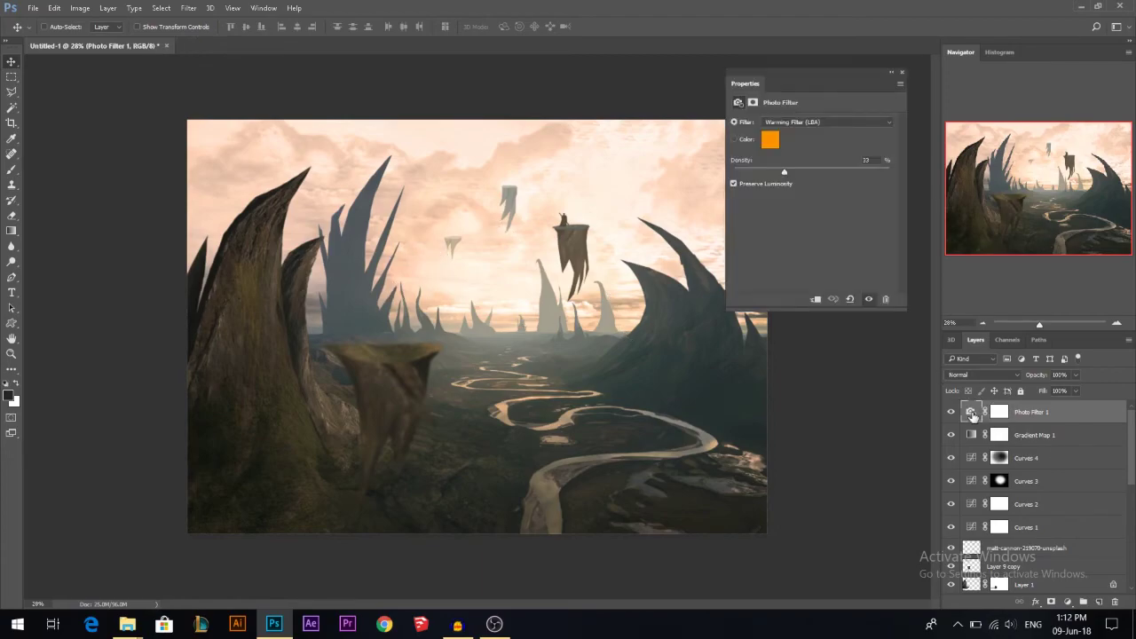
Restrict the Photo Filter layer with Blend If by lowering the white limit of its Underlying Layer range, and accept the layer style
click(901, 73)
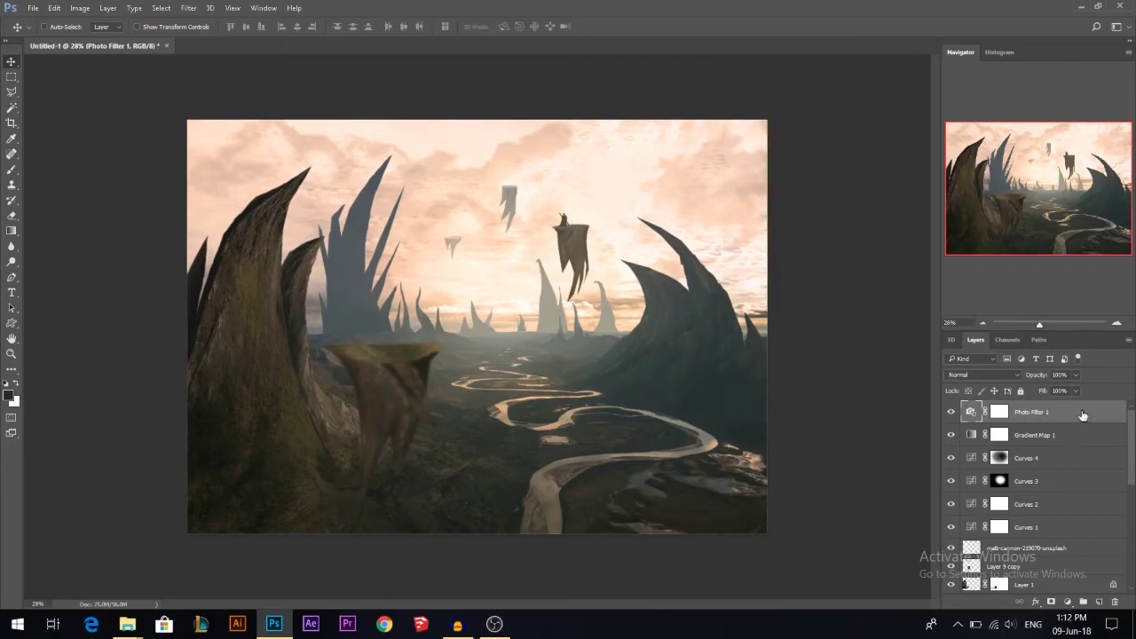
double_click(1082, 415)
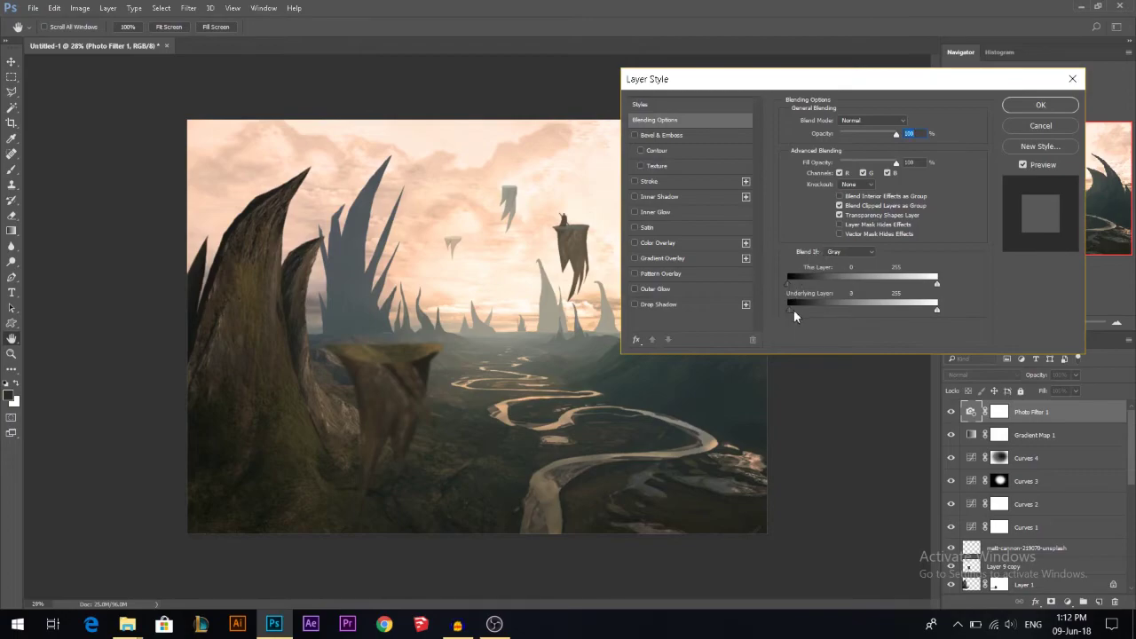
drag(794, 312, 838, 317)
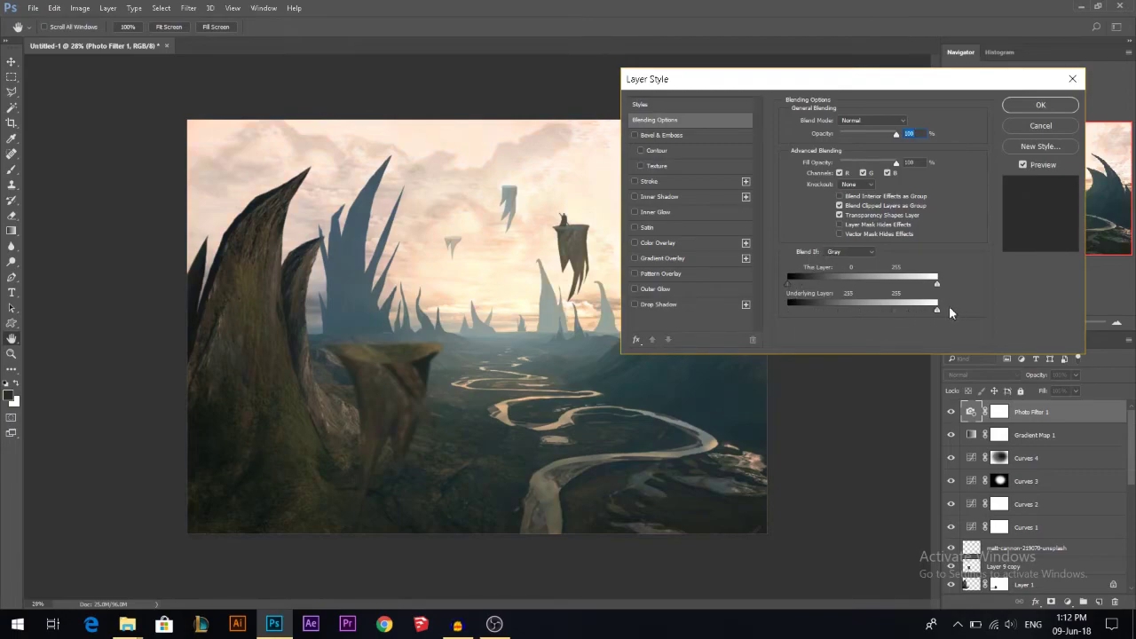
drag(850, 312, 734, 308)
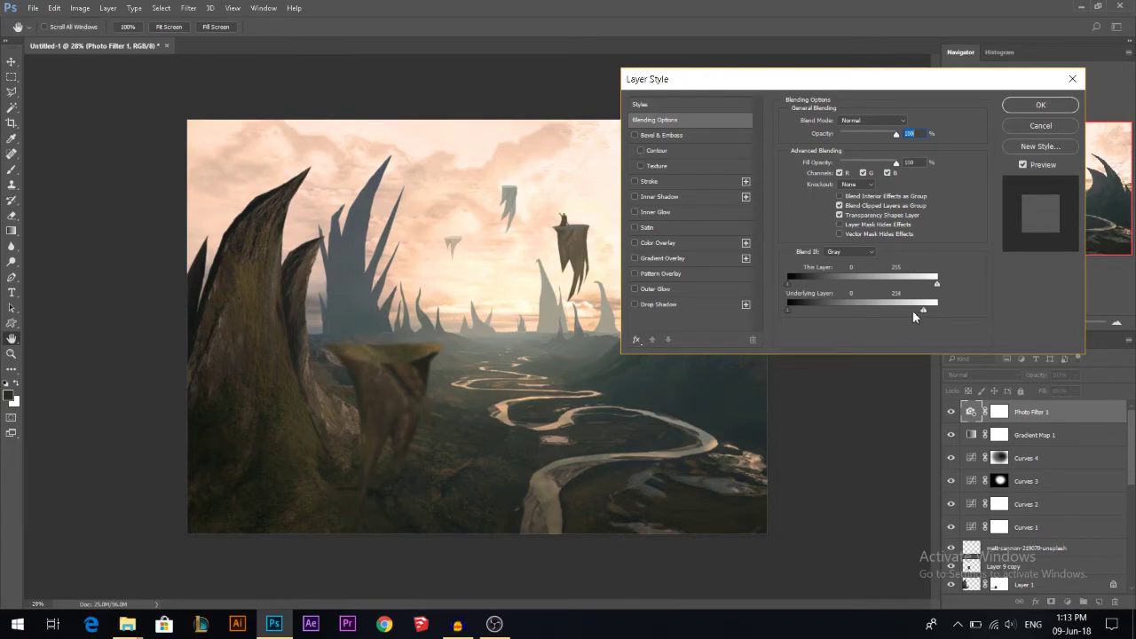
drag(895, 308, 890, 307)
click(1042, 104)
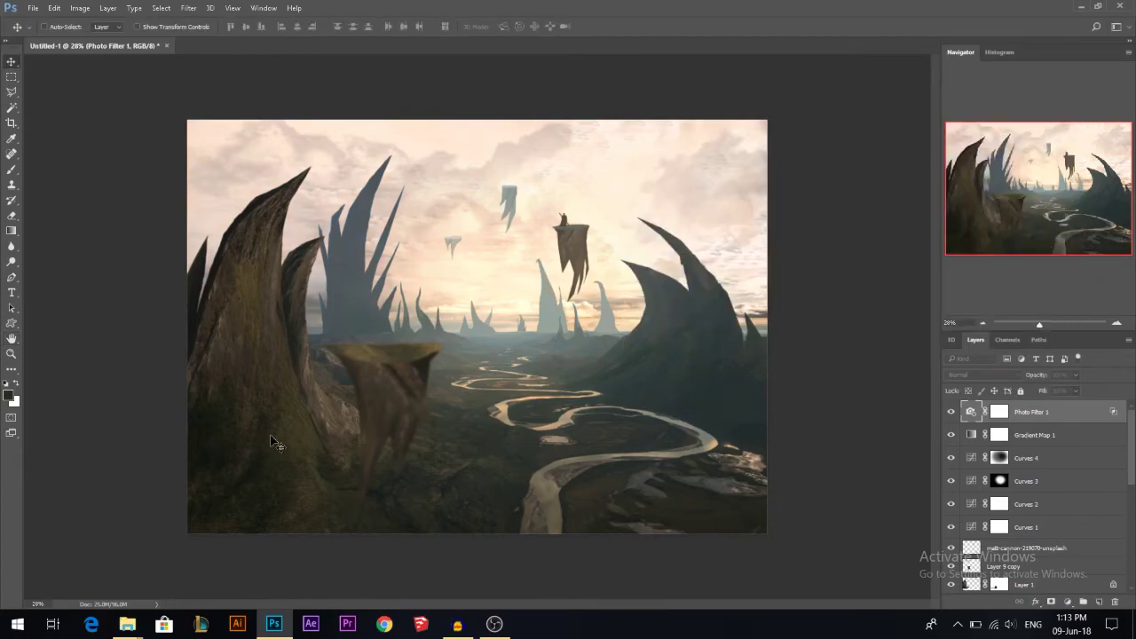
Compare the painting with and without the Photo Filter, and set the layer's opacity to 73%
click(951, 413)
click(951, 413)
click(951, 412)
click(951, 413)
drag(1049, 380, 1030, 384)
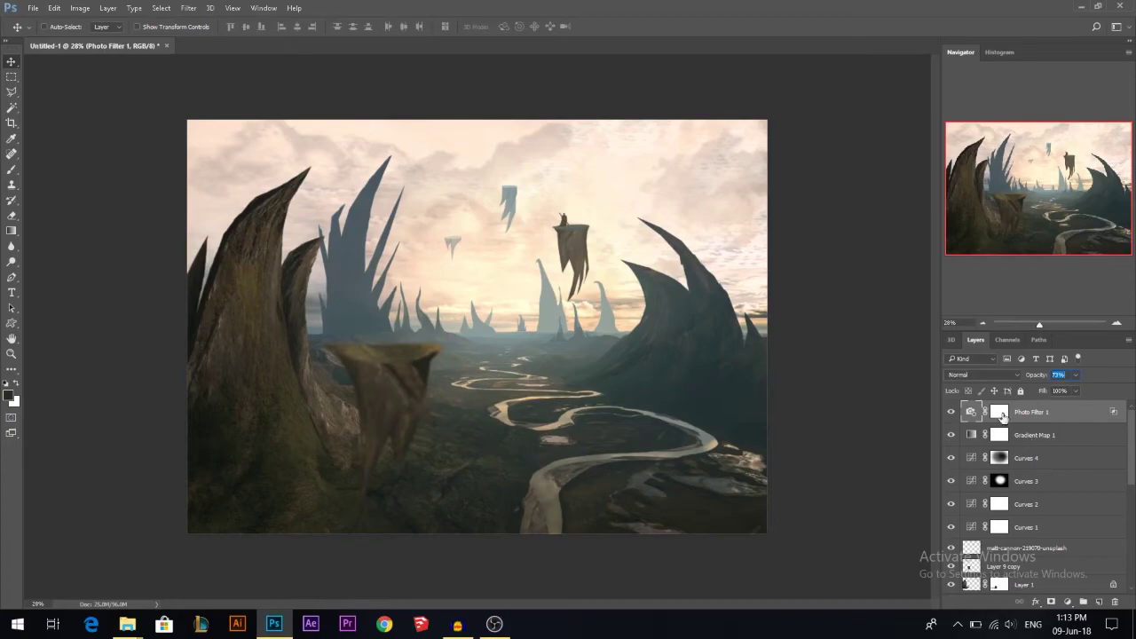
Lock the position of all adjustment layers from Photo Filter 1 down to Curves 1, and select the Gradient Map layer
shift+click(1032, 524)
click(994, 392)
click(1078, 436)
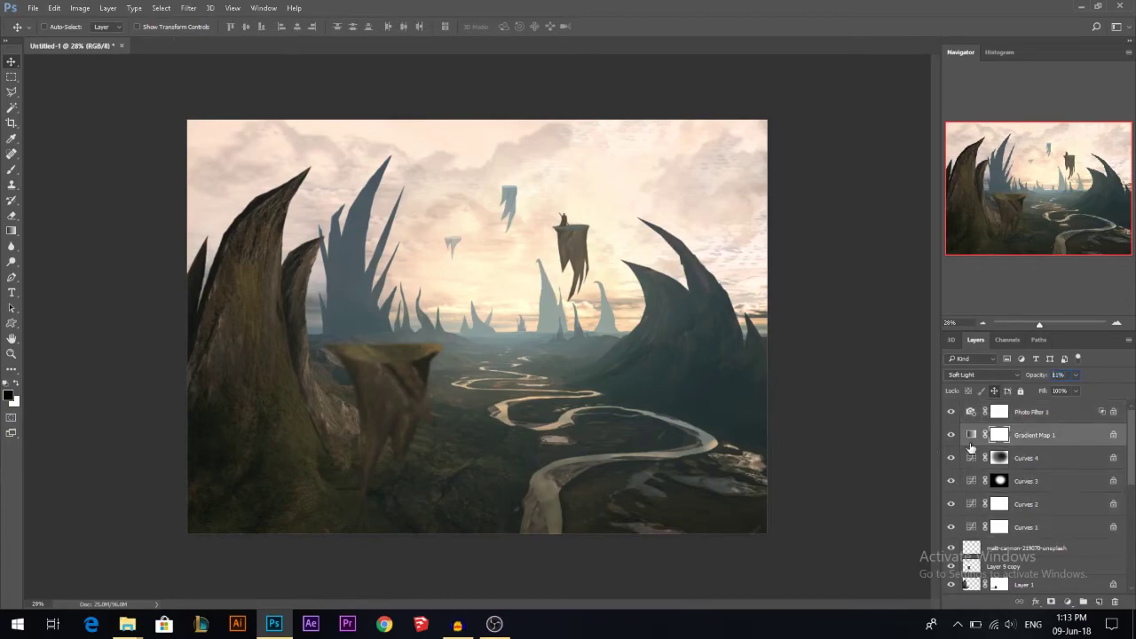
click(997, 444)
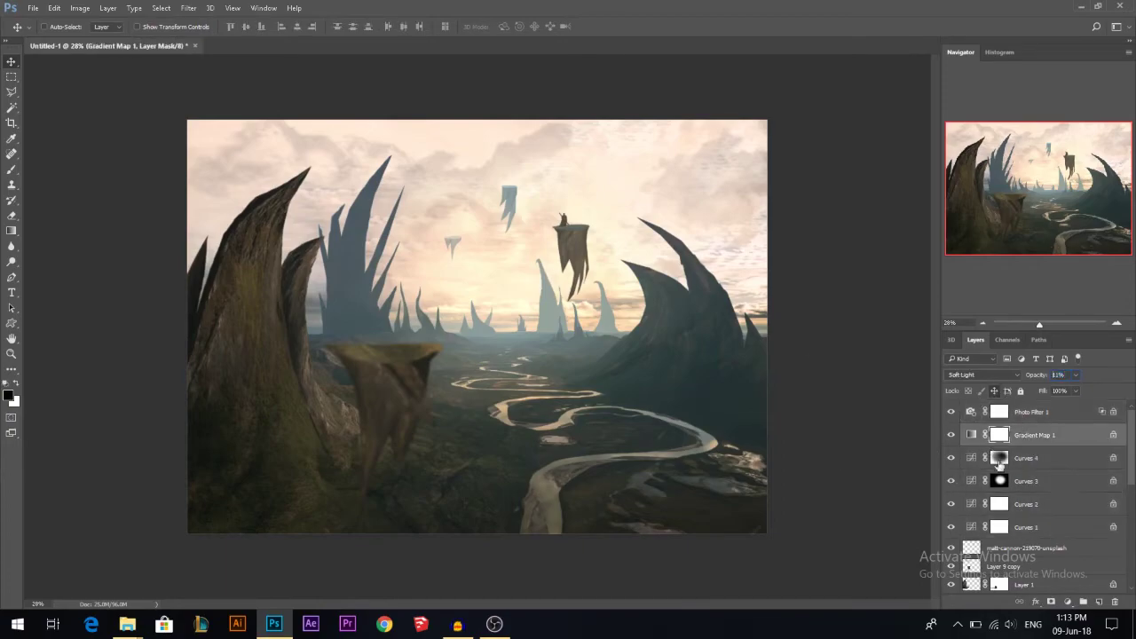
Shift the distant floating rock on Layer 8 toward red with Color Balance, working on midtones and highlights
ctrl+click(466, 285)
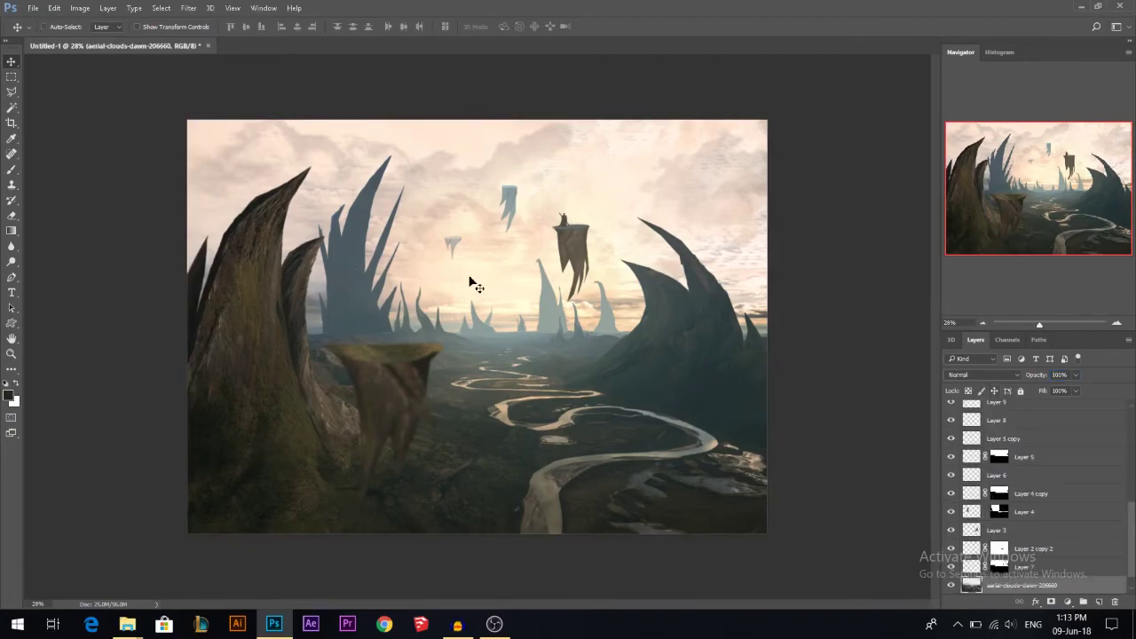
scroll(474, 284, up, 1)
ctrl+click(517, 189)
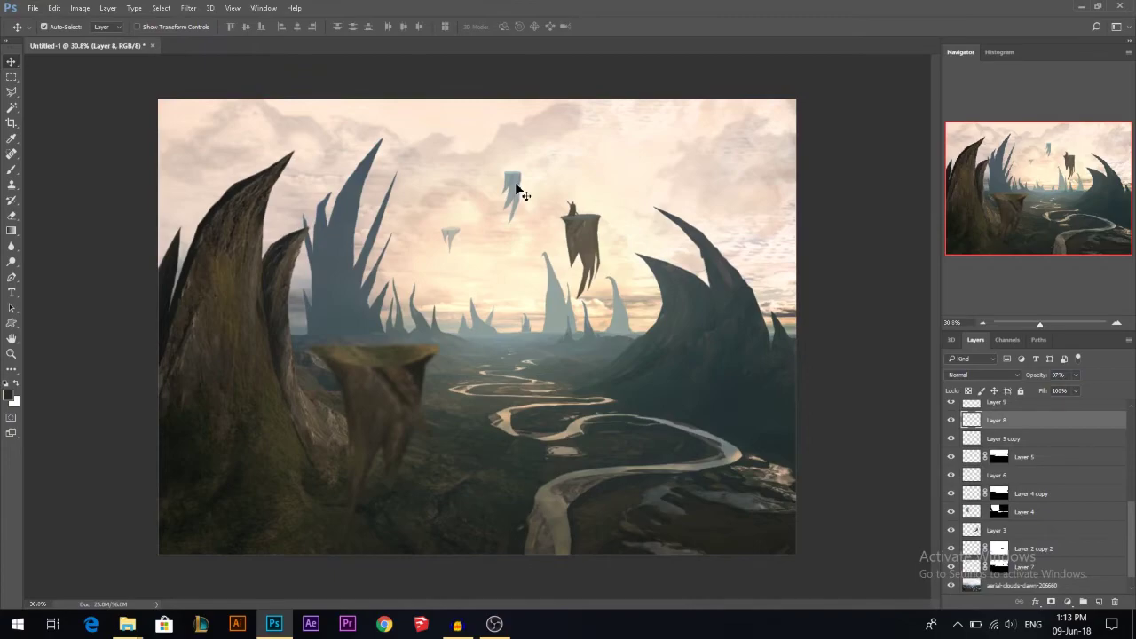
drag(517, 186, 533, 205)
key(ctrl+z)
key(ctrl+b)
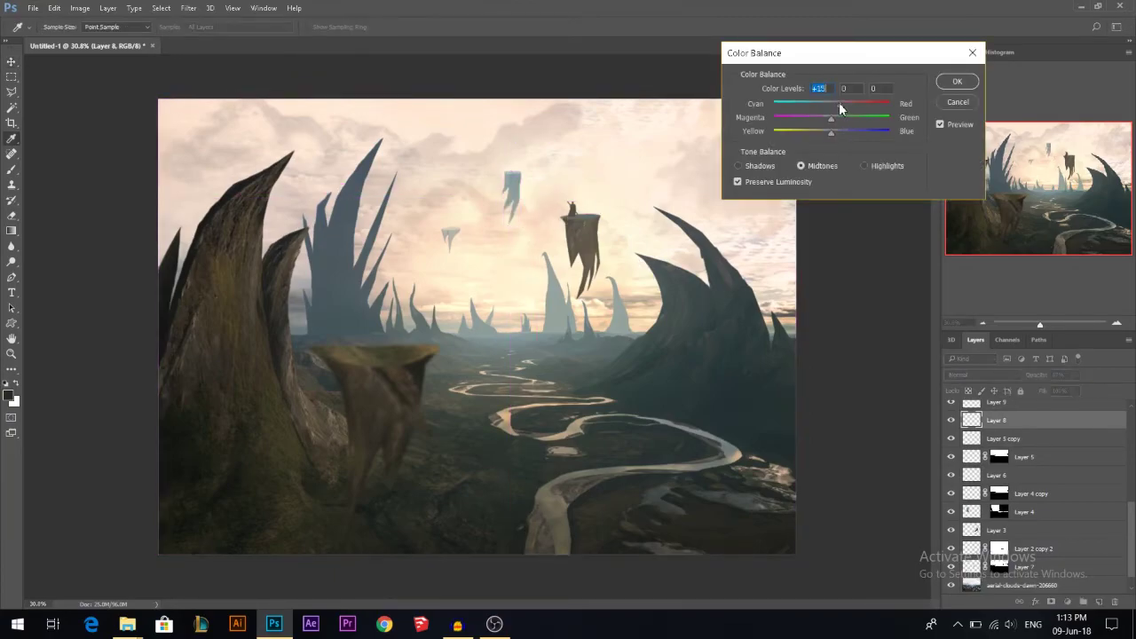
click(864, 166)
click(943, 84)
Shift the pale distant spires on Layer 7 toward red with Color Balance, setting the highlights' Cyan–Red level to +15
key(v)
ctrl+click(553, 298)
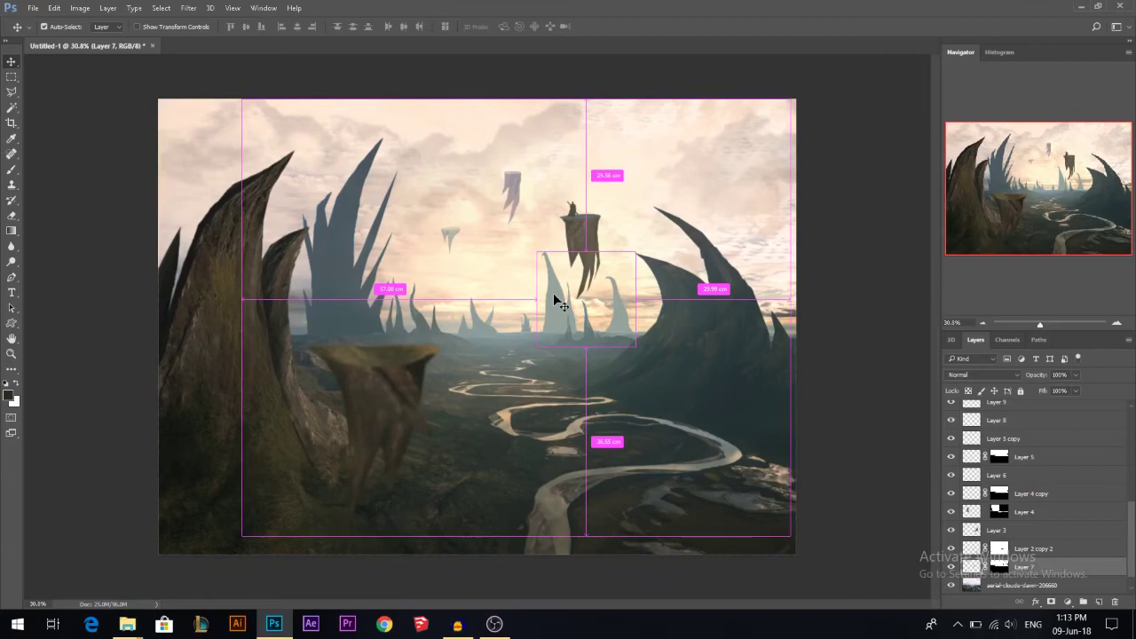
key(ctrl+m)
click(1021, 139)
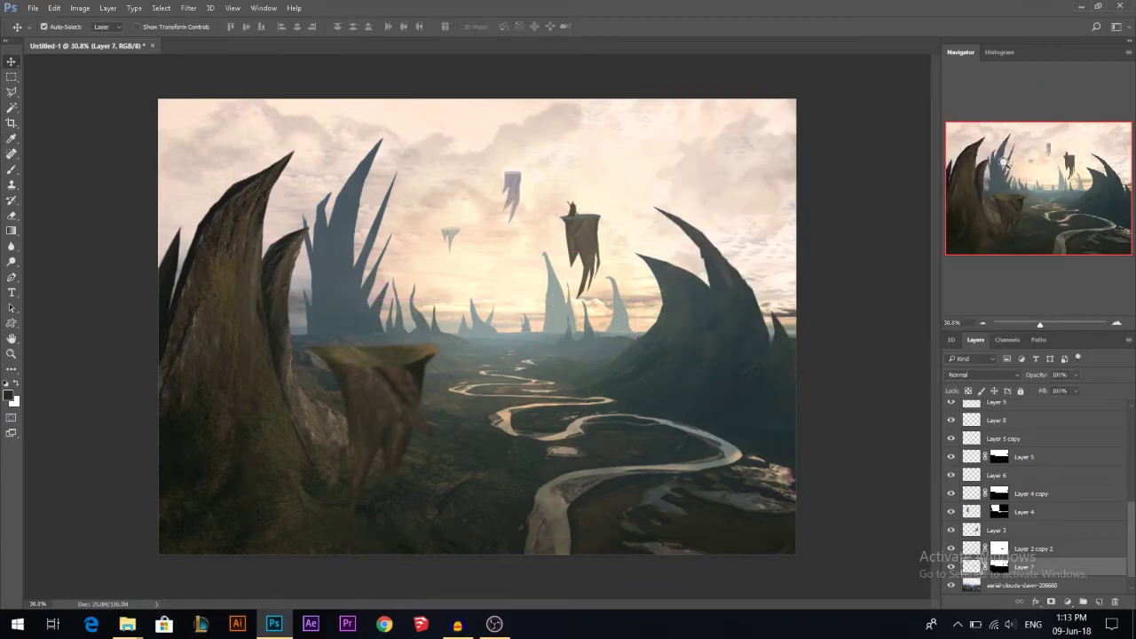
key(ctrl+b)
drag(832, 104, 847, 103)
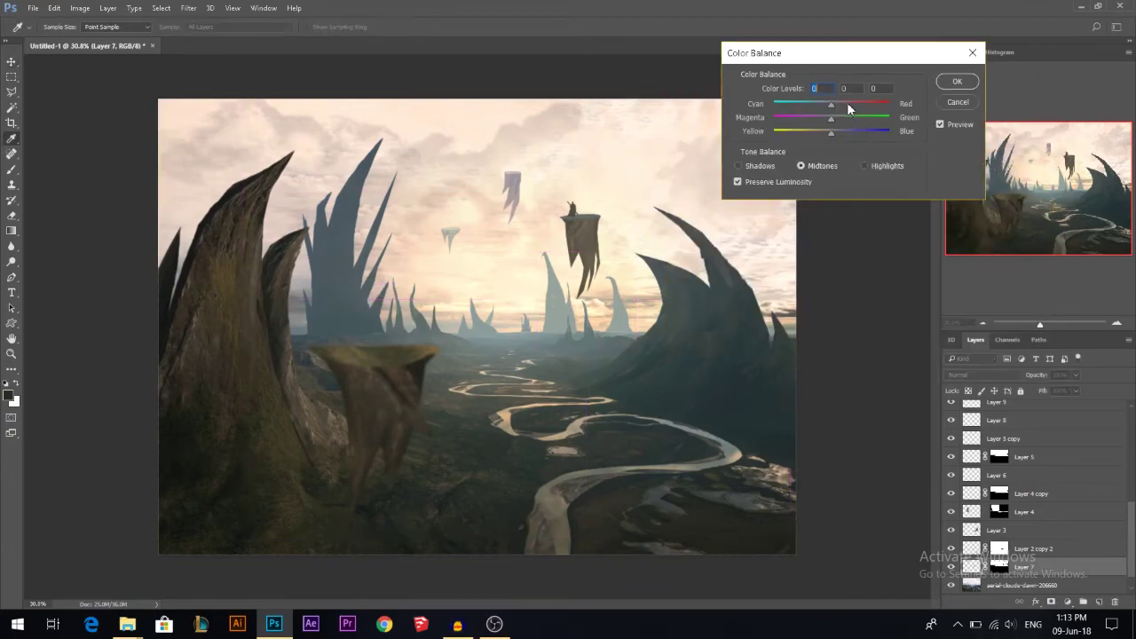
click(873, 163)
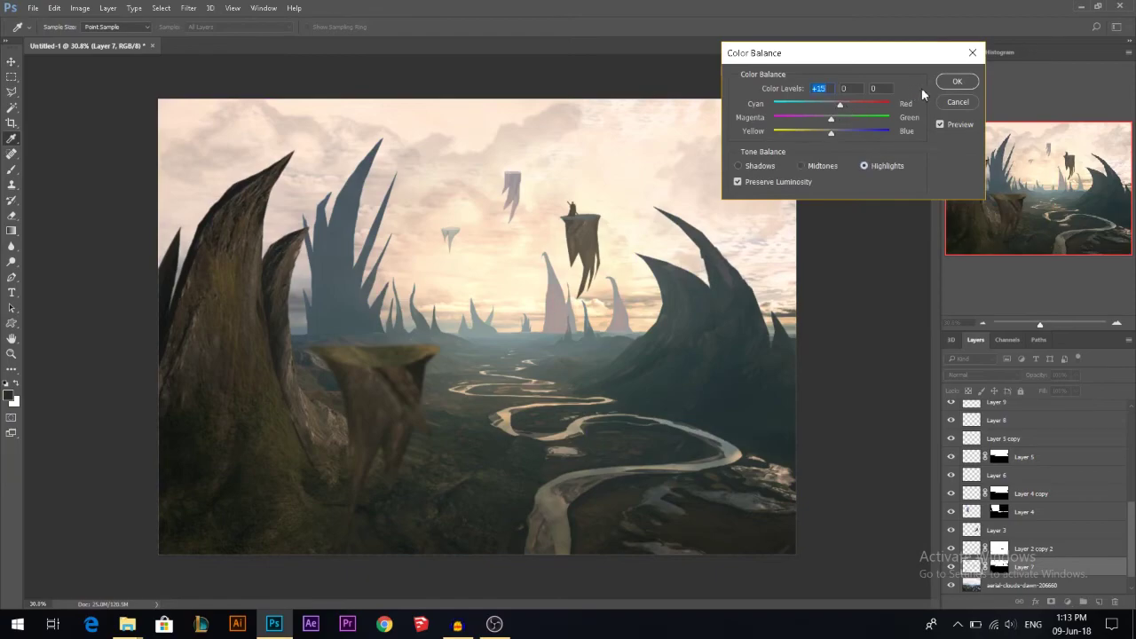
click(957, 81)
Shift the small horizon spire on Layer 4 copy slightly toward red in the Color Balance highlights
key(ctrl)
ctrl+click(531, 327)
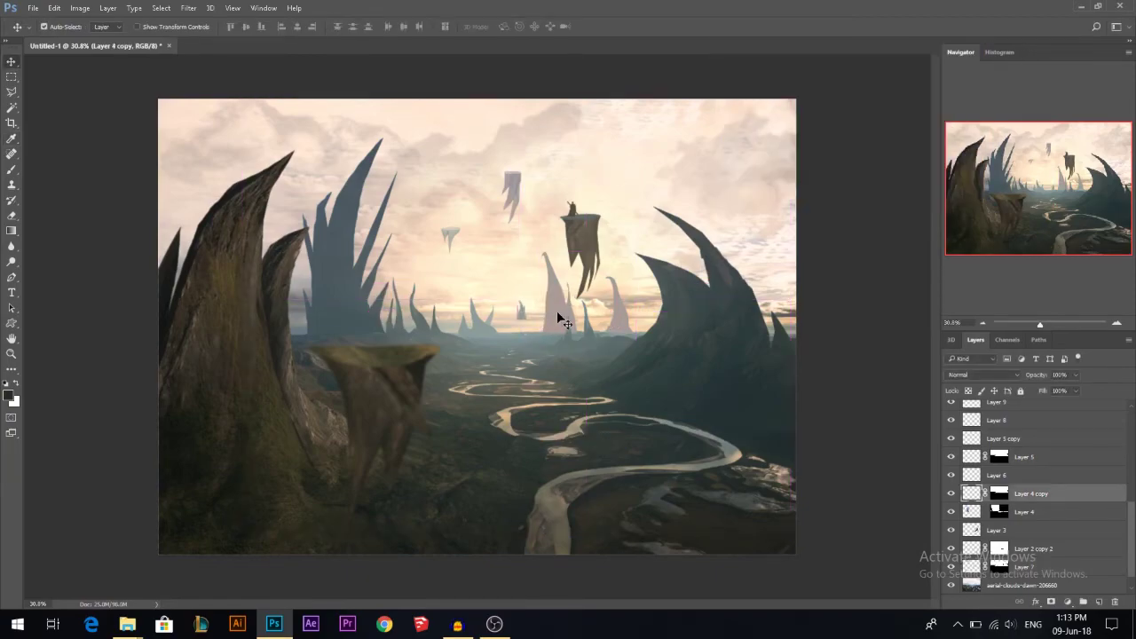
key(ctrl+b)
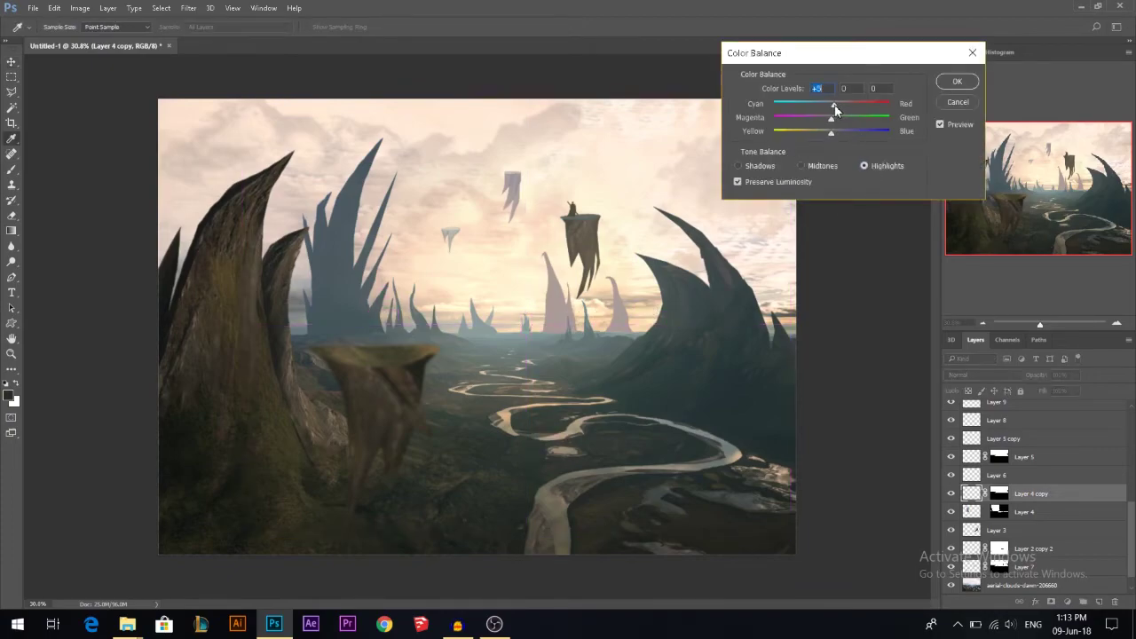
click(957, 80)
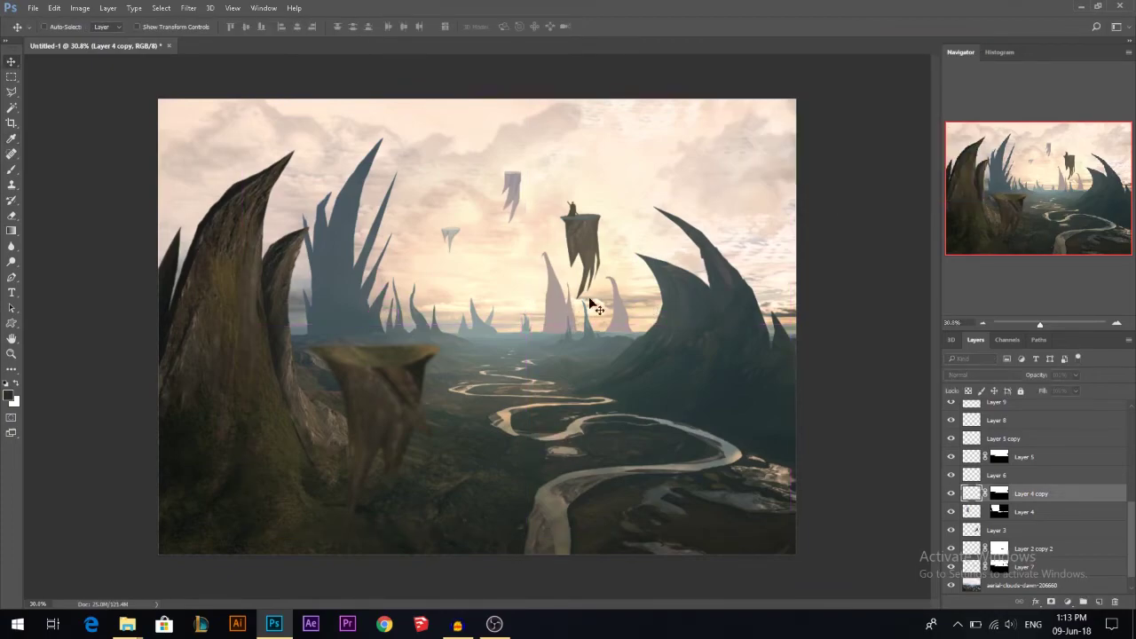
Select the two layers holding the small spires near the centre of the horizon and merge them into one
ctrl+click(474, 322)
drag(474, 321, 486, 322)
key(ctrl+z)
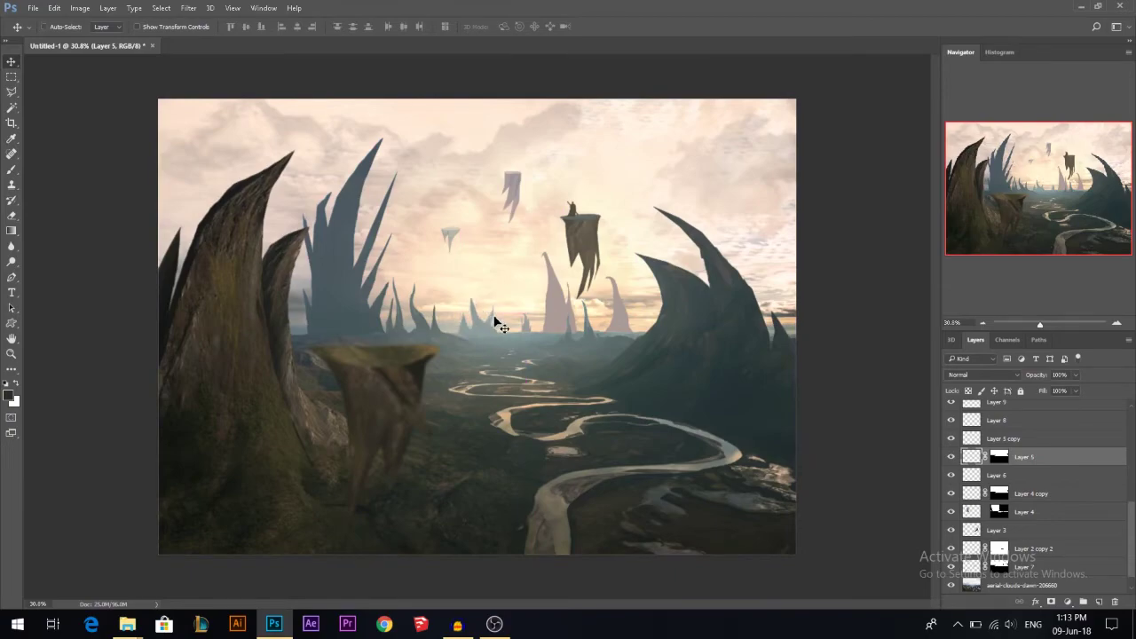
ctrl+shift+click(491, 322)
key(ctrl+e)
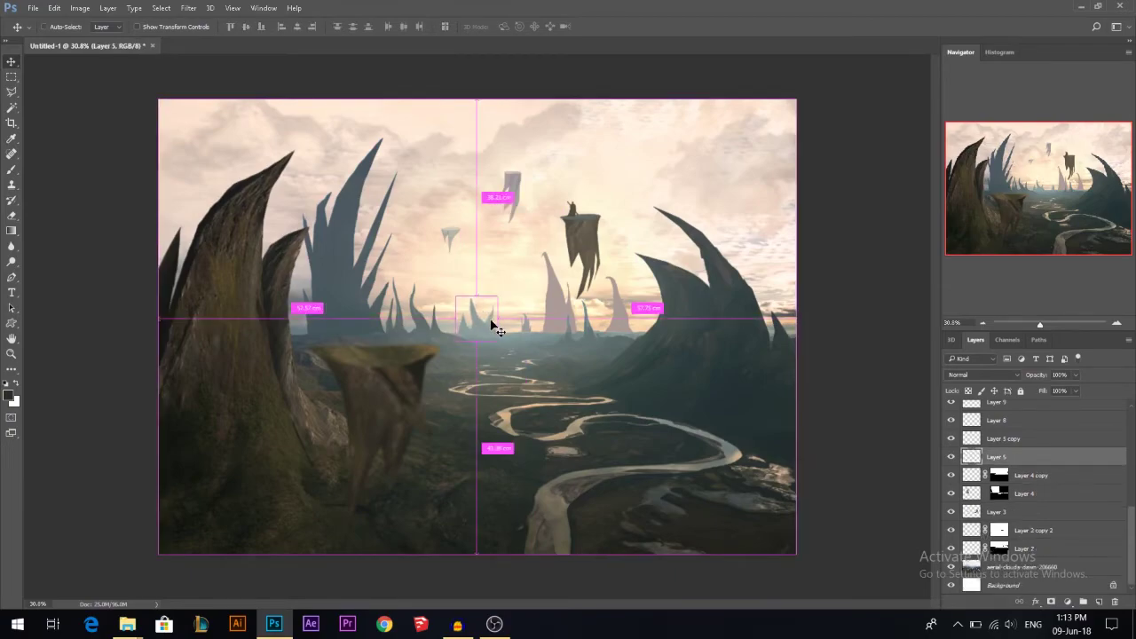
Shift the merged small spires on Layer 5 toward red in the Color Balance highlights and accept
key(ctrl+b)
click(865, 166)
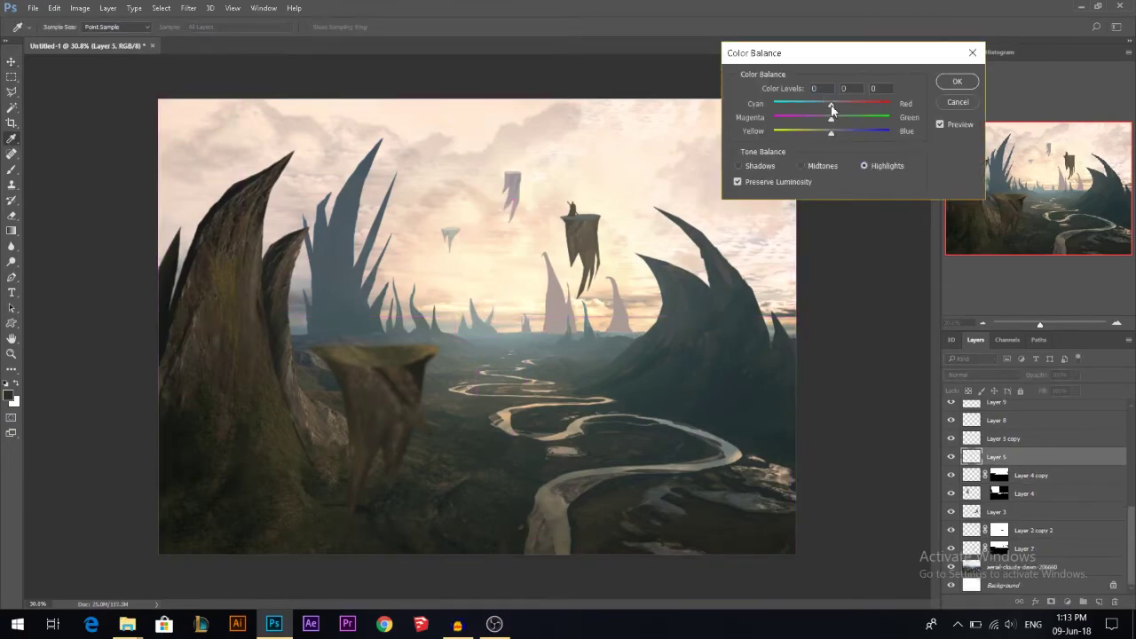
drag(838, 103, 845, 103)
key(v)
click(958, 81)
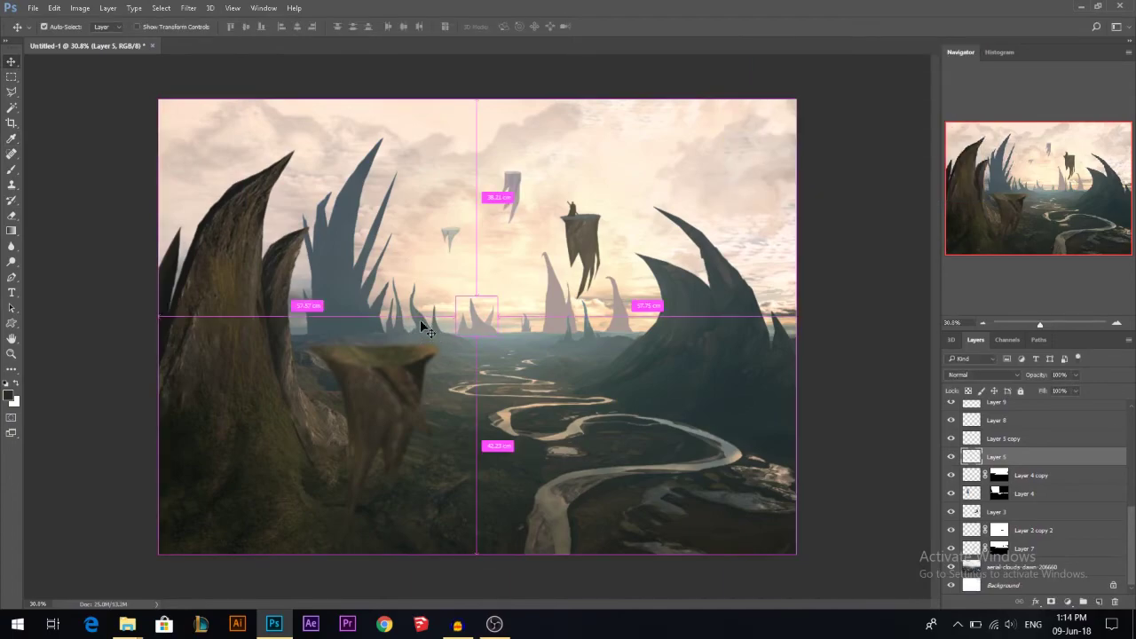
click(420, 320)
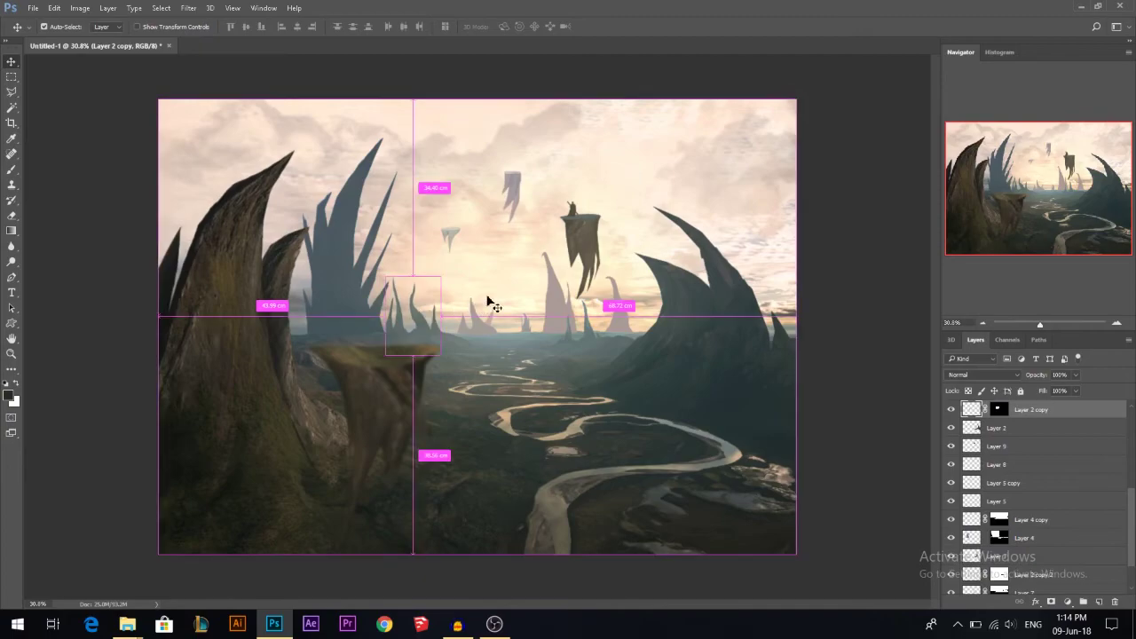
key(ctrl+b)
key(Escape)
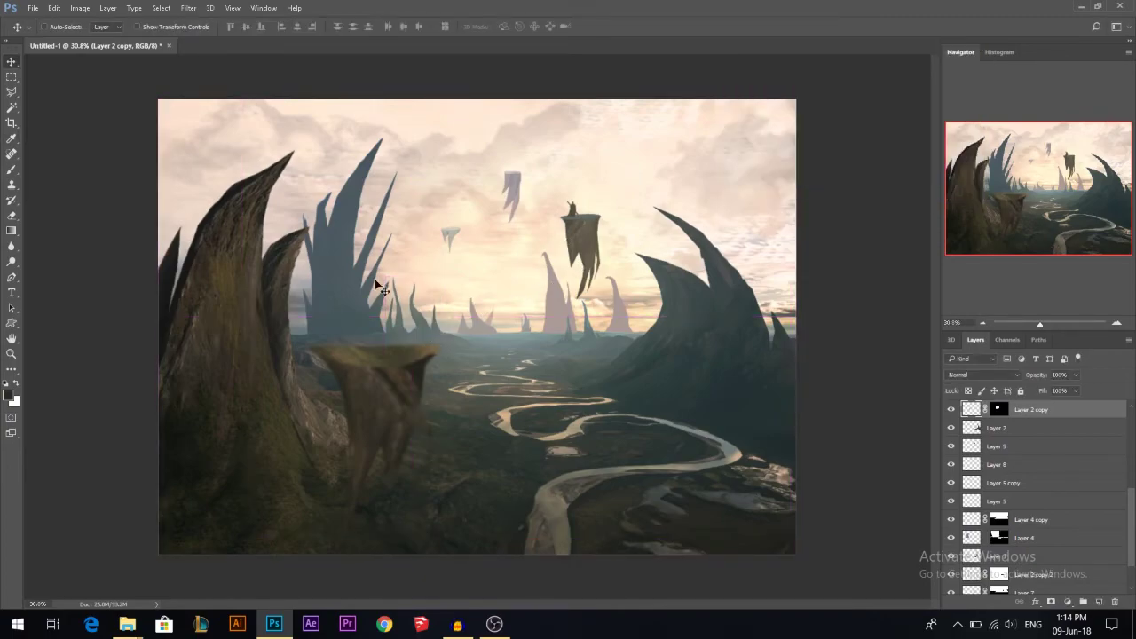
Shift the tall blue spire cluster on Layer 4 toward red with Color Balance, setting the highlights' Cyan–Red level to +6
click(346, 282)
key(ctrl+b)
click(864, 166)
drag(831, 104, 835, 104)
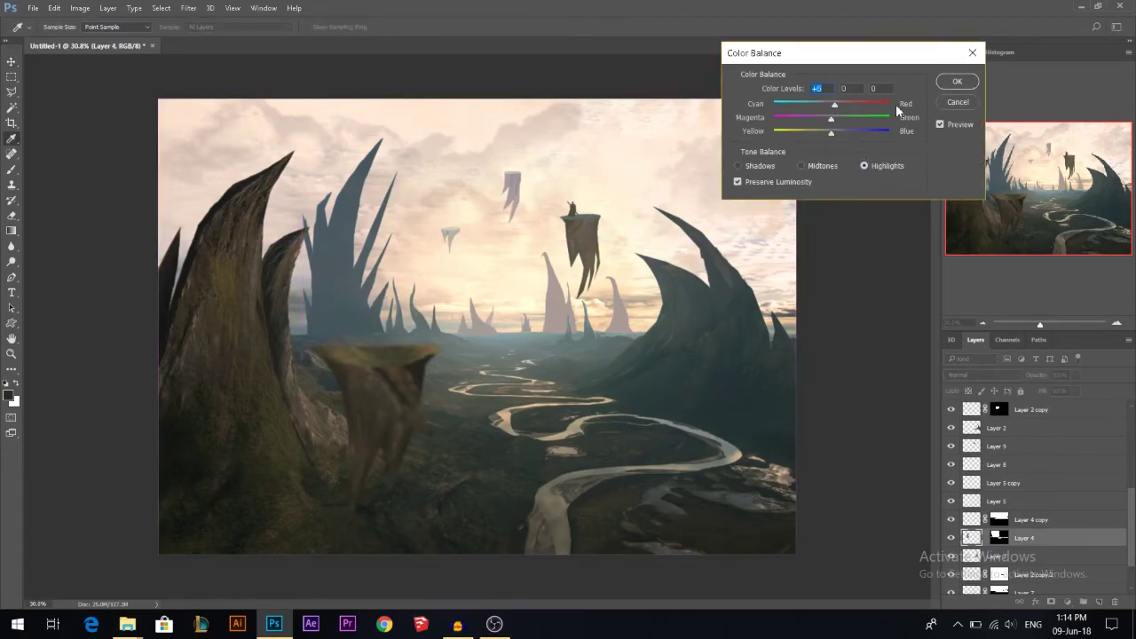
click(957, 80)
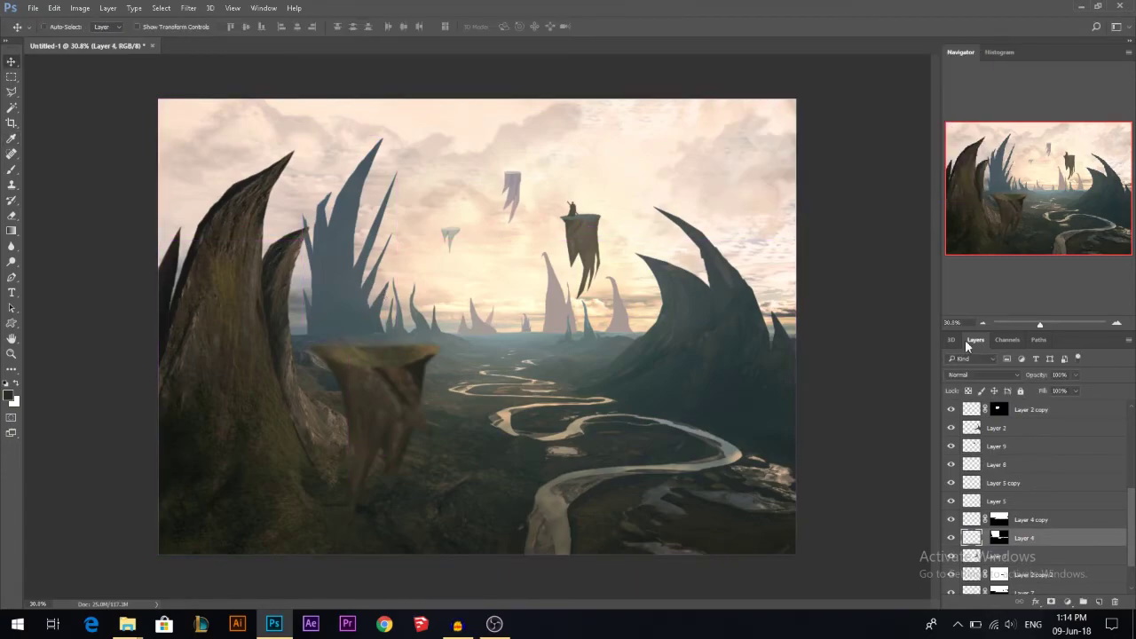
shift+click(427, 329)
shift+click(449, 243)
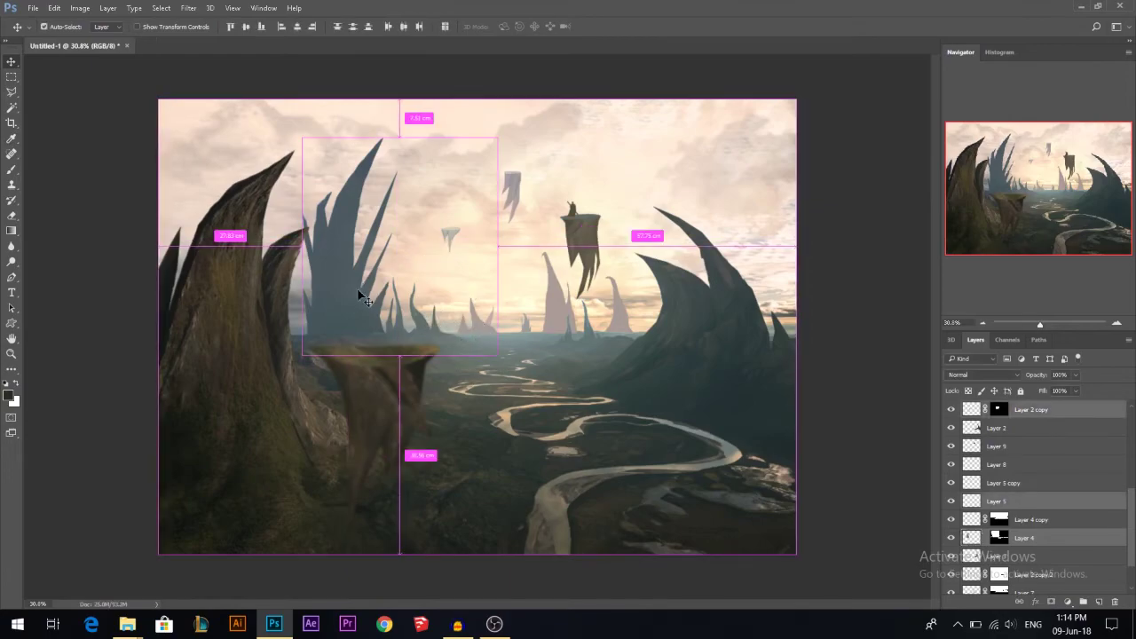
click(498, 200)
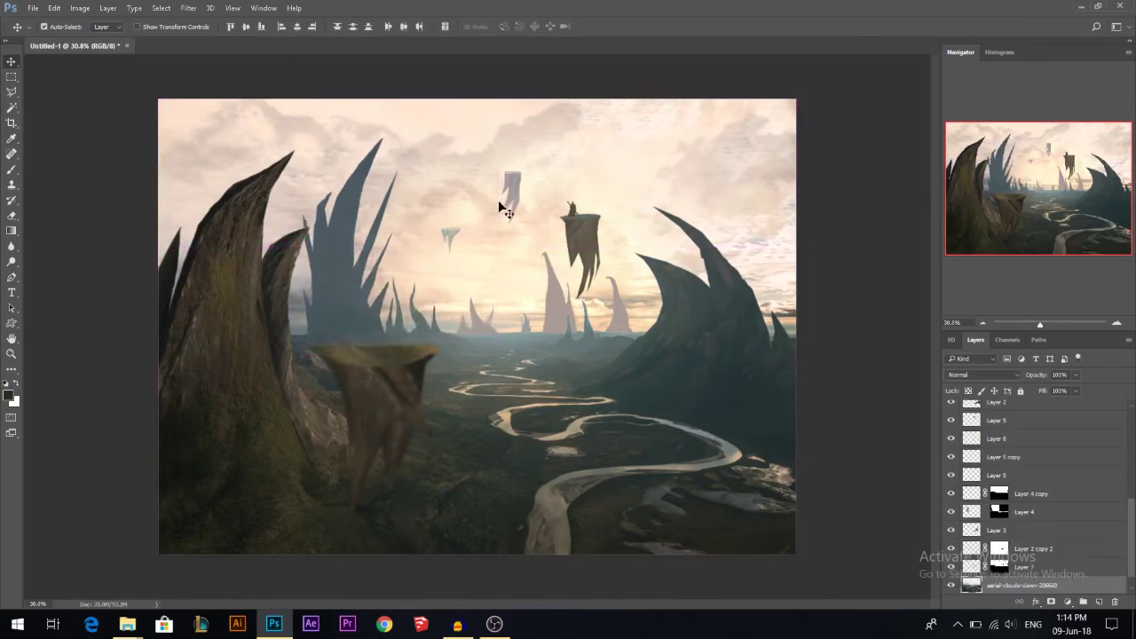
Load the outline of the tall spire cluster on Layer 4 as a selection and brush warm sky tones over its edges
click(1013, 510)
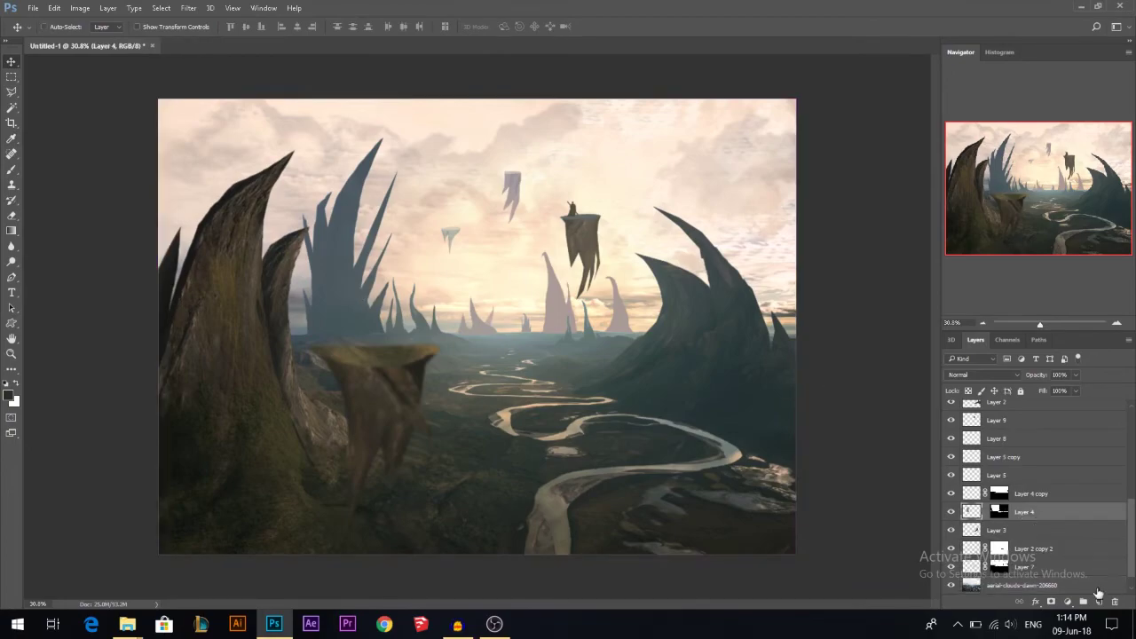
ctrl+click(972, 512)
key(b)
key(x)
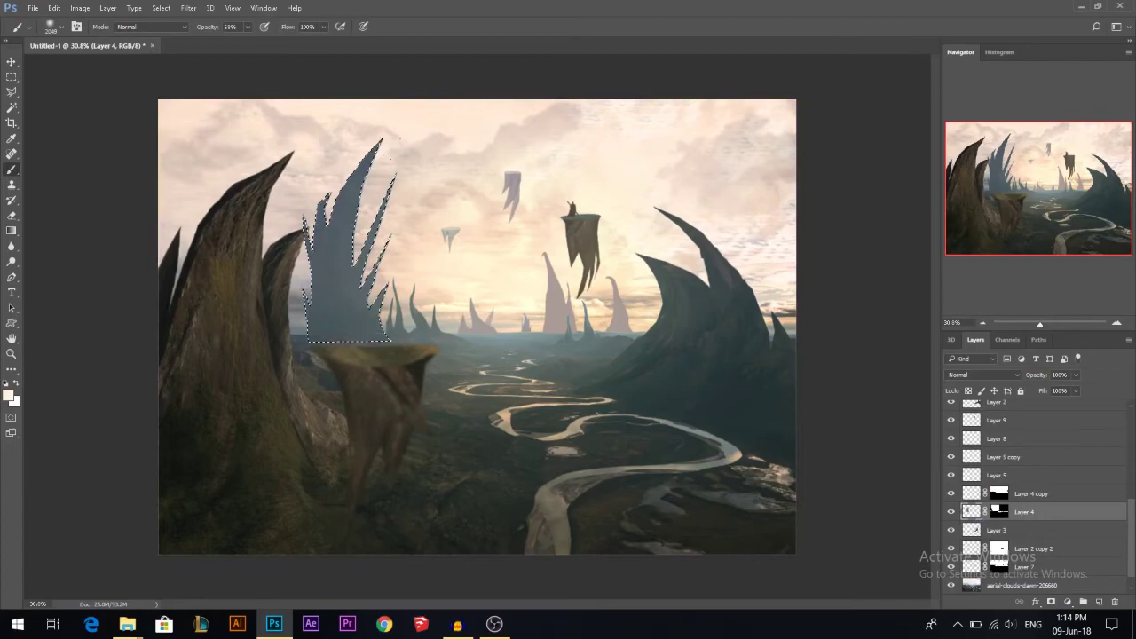
drag(502, 241, 378, 242)
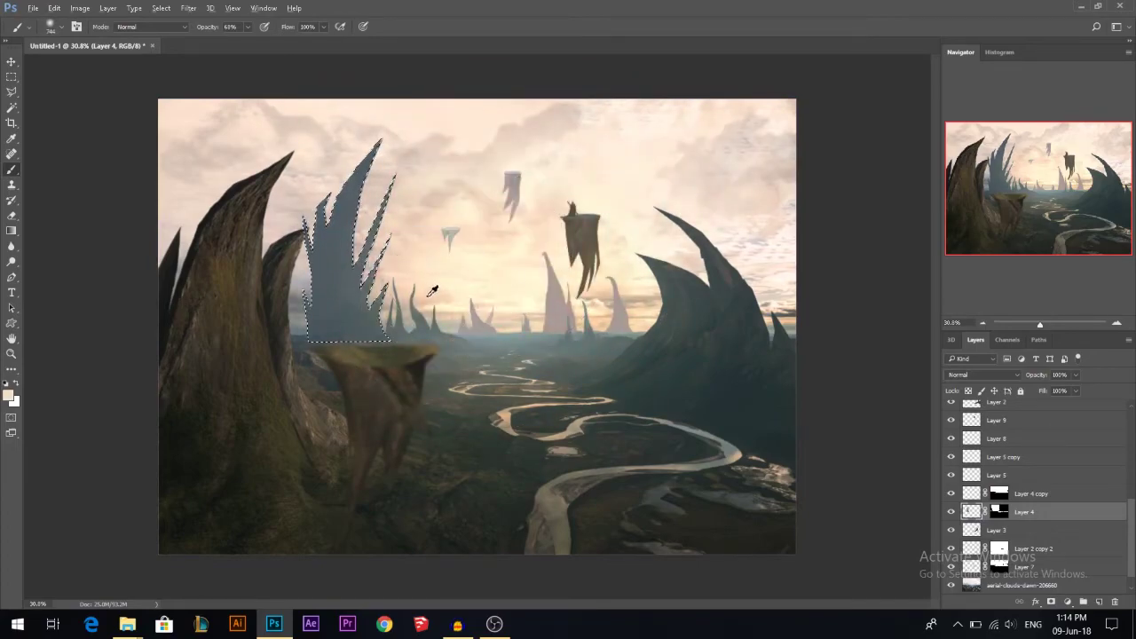
drag(441, 304, 426, 279)
mouse_move(452, 231)
mouse_down()
mouse_move(491, 220)
mouse_move(482, 213)
mouse_up()
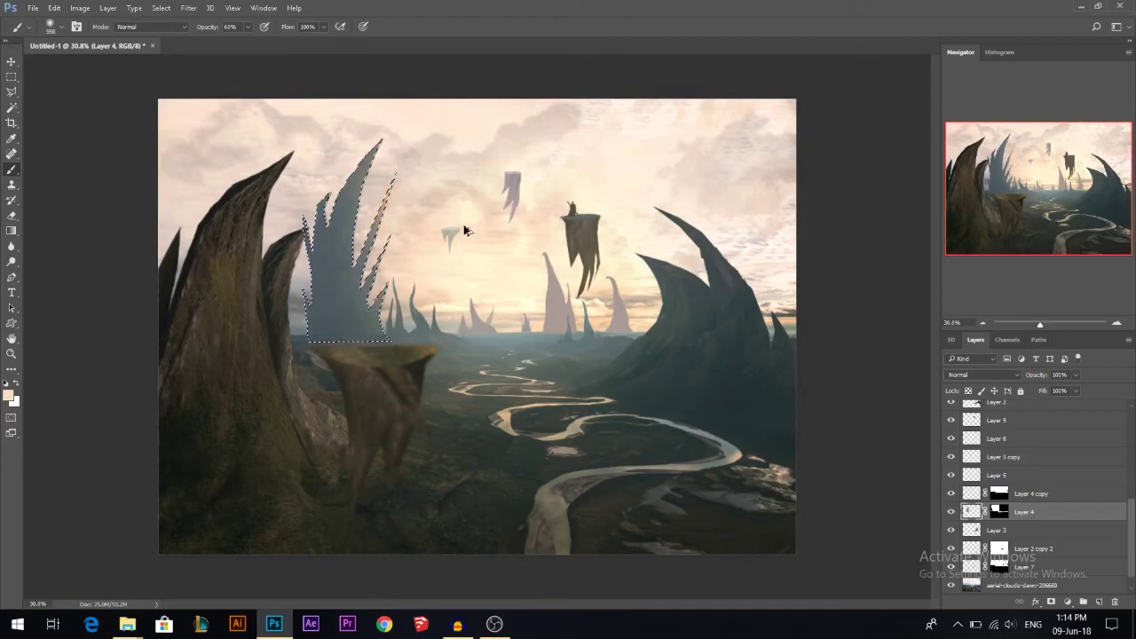
mouse_move(460, 231)
mouse_down()
mouse_move(418, 231)
mouse_move(402, 195)
mouse_move(356, 202)
mouse_up()
Lower the brush opacity to 20% and clear the selection around the tall spires
key(2)
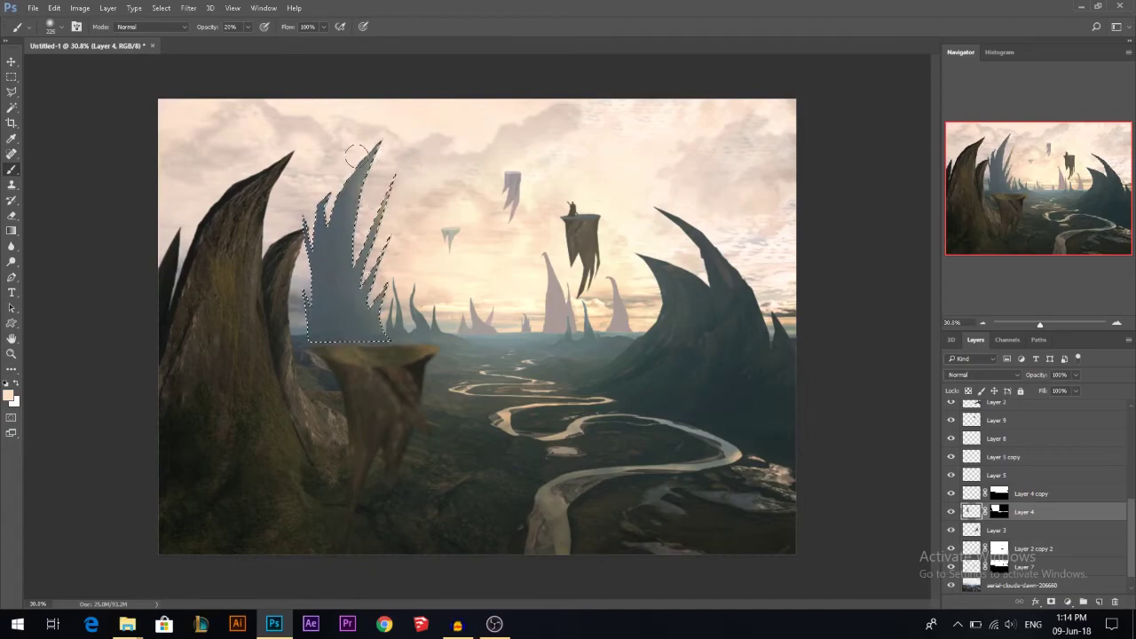
key(ctrl+d)
scroll(526, 226, down, 1)
key(ctrl+shift+d)
key(ctrl+d)
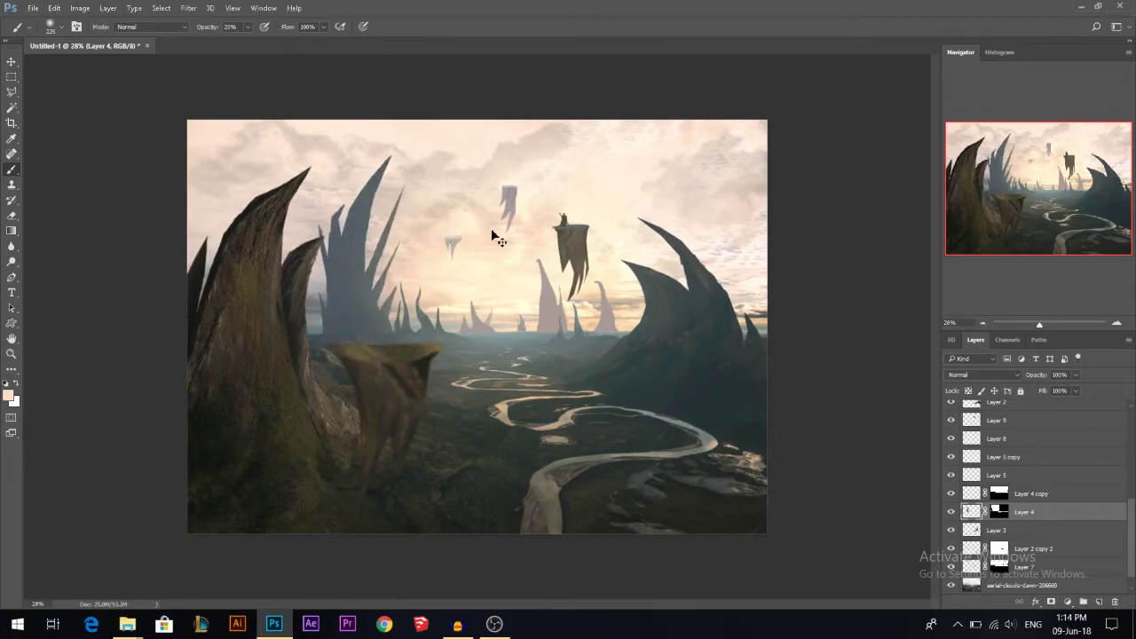
Lift the darkest tones of the tall spires on Layer 4 with Curves and shift their midtones toward red and magenta with Color Balance
key(ctrl+m)
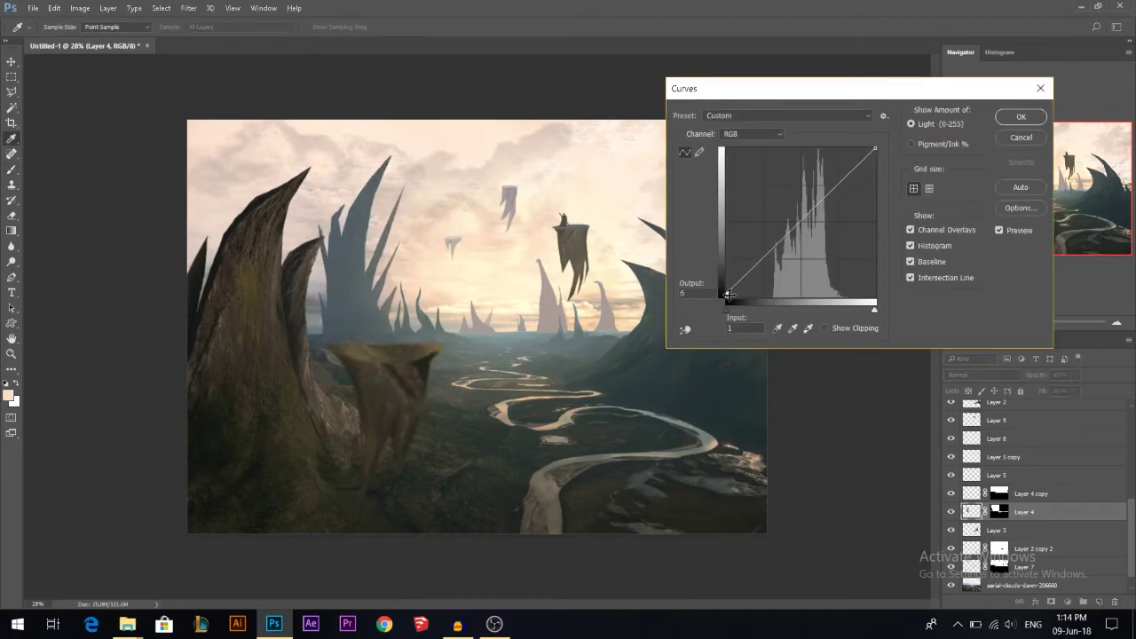
click(1021, 116)
key(ctrl+b)
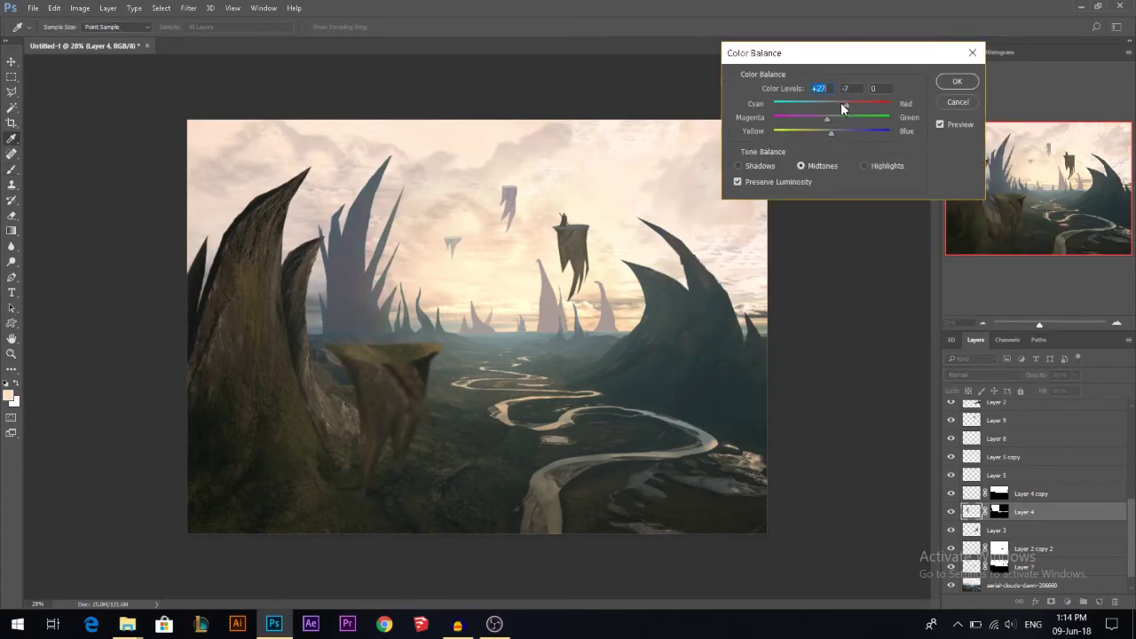
click(955, 82)
key(v)
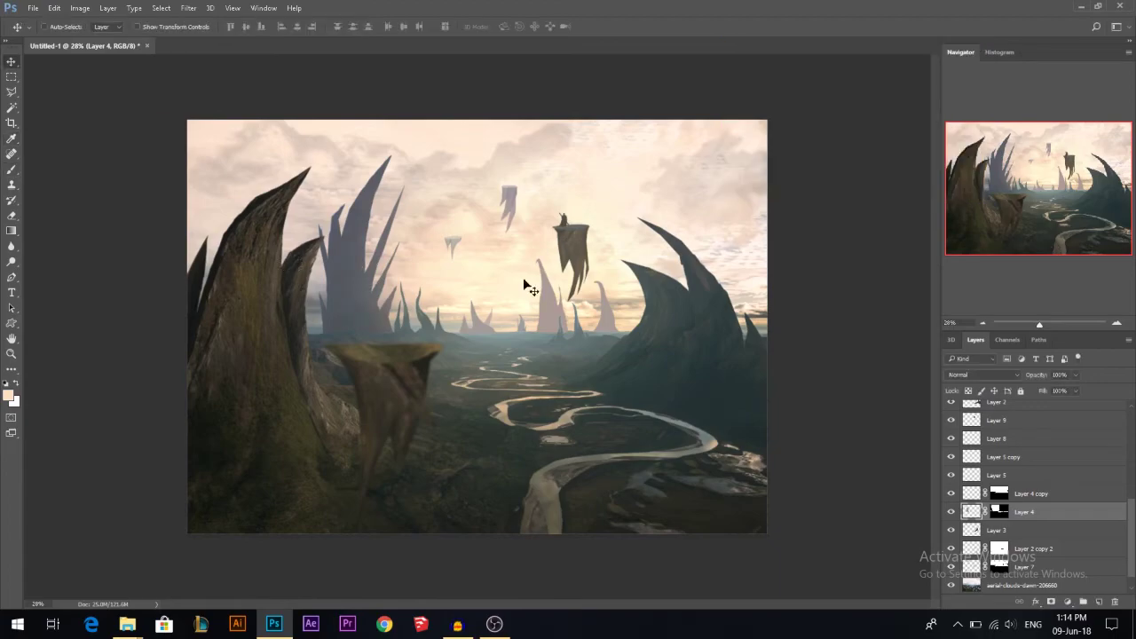
Shift the smallest distant floating rock on Layer 5 copy toward red with Color Balance, setting the midtones' Cyan–Red level to +20
click(455, 249)
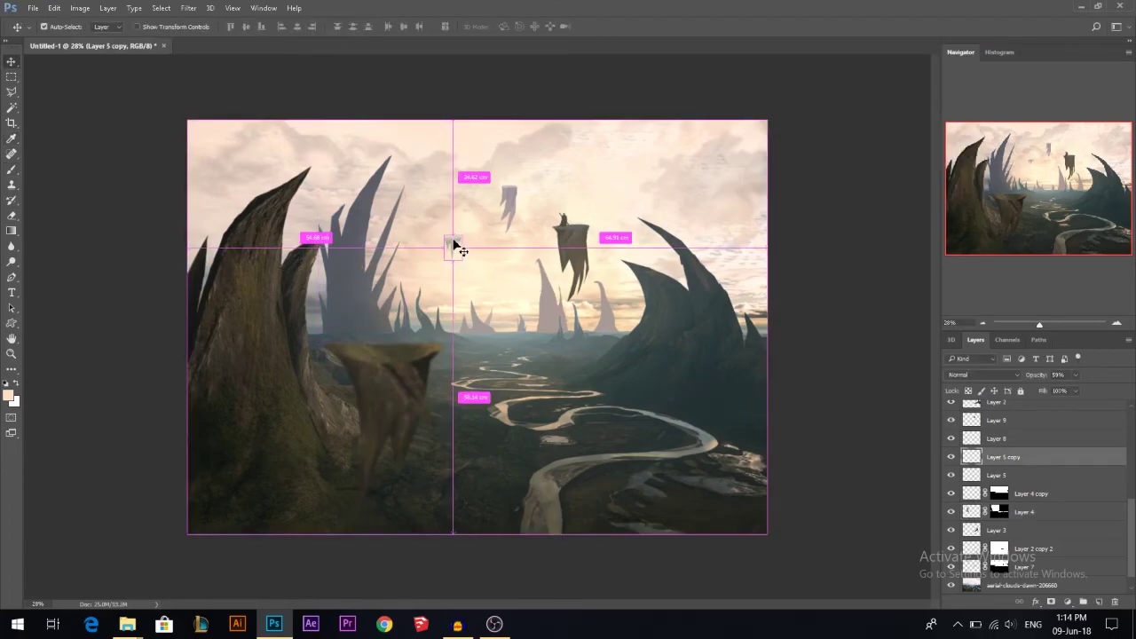
key(ctrl+b)
drag(832, 104, 843, 107)
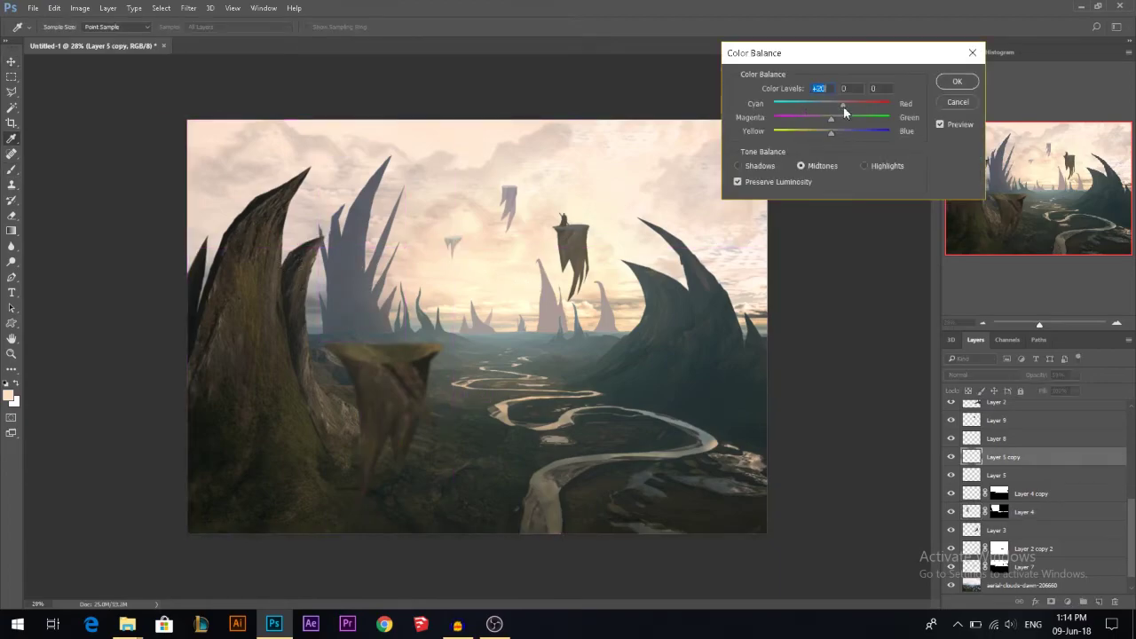
click(957, 81)
Lower the opacity of the tall spires on Layer 4 to 90% and of Layer 2 copy to 78%
ctrl+click(348, 252)
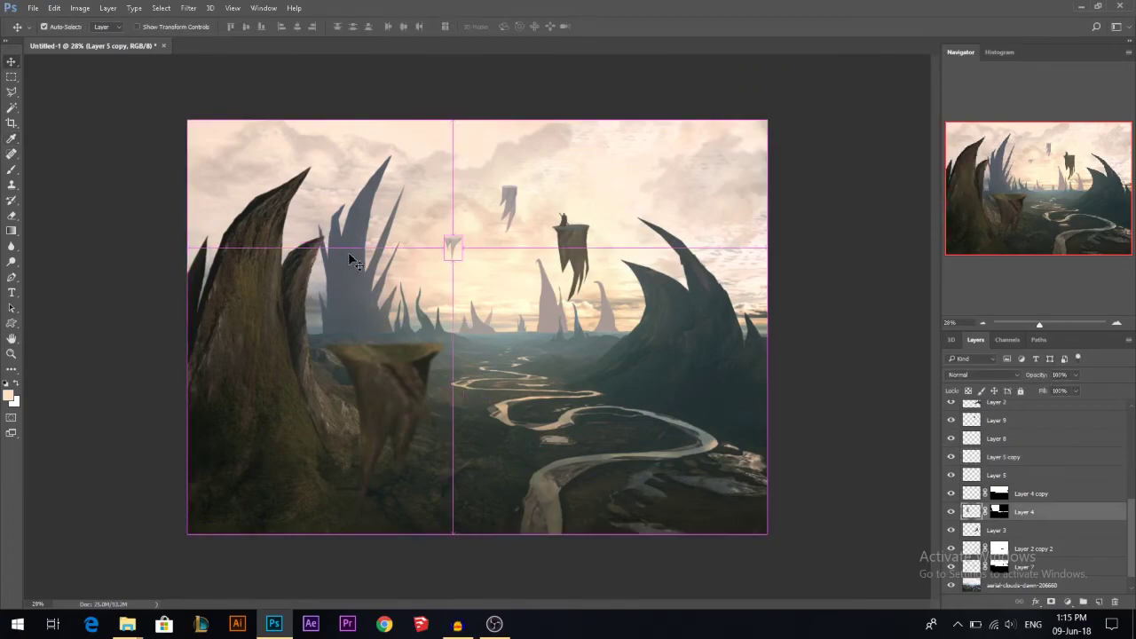
click(1033, 376)
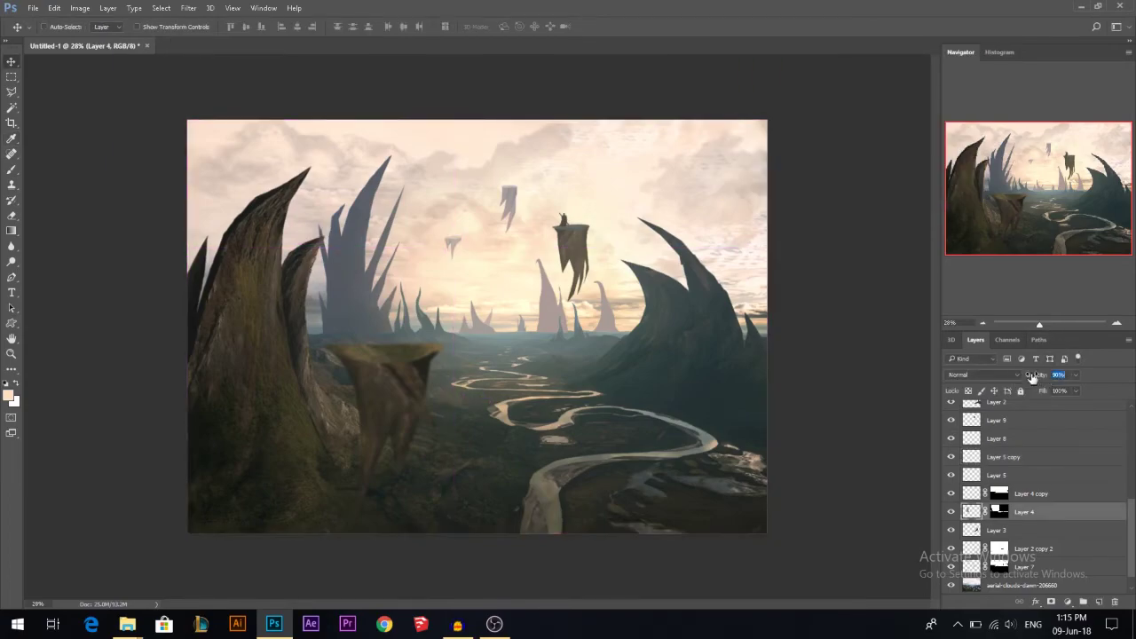
ctrl+click(435, 326)
drag(1043, 380, 1025, 382)
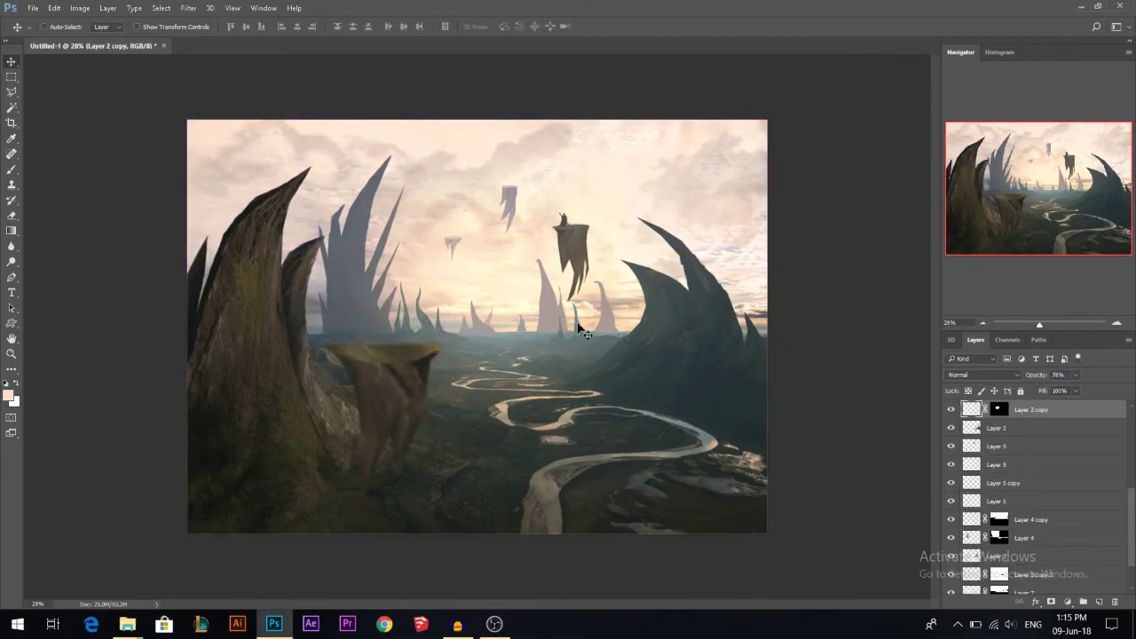
Add a new layer directly above the figure photo's layer, below the Curves adjustments, and fill it with the Clouds render filter
scroll(602, 299, down, 1)
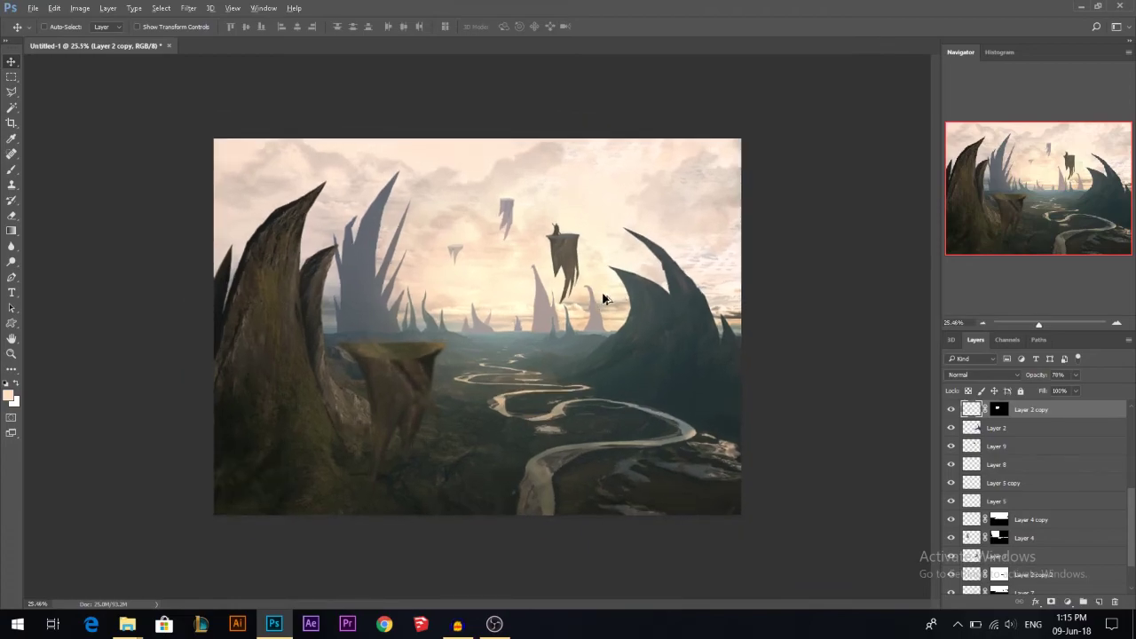
scroll(1048, 497, up, 5)
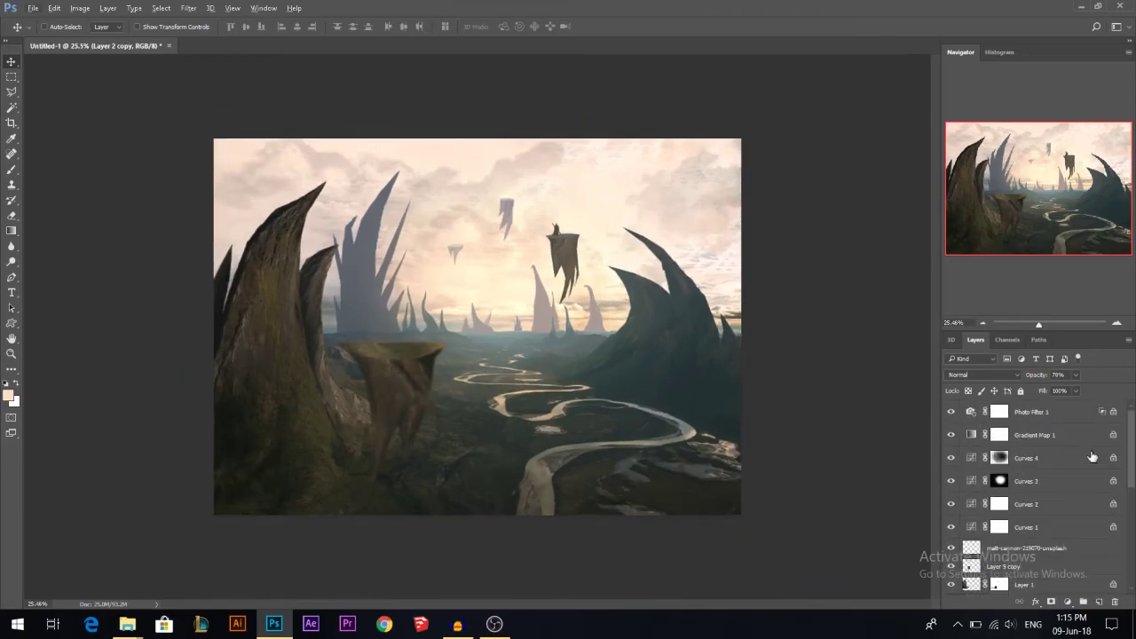
click(1041, 552)
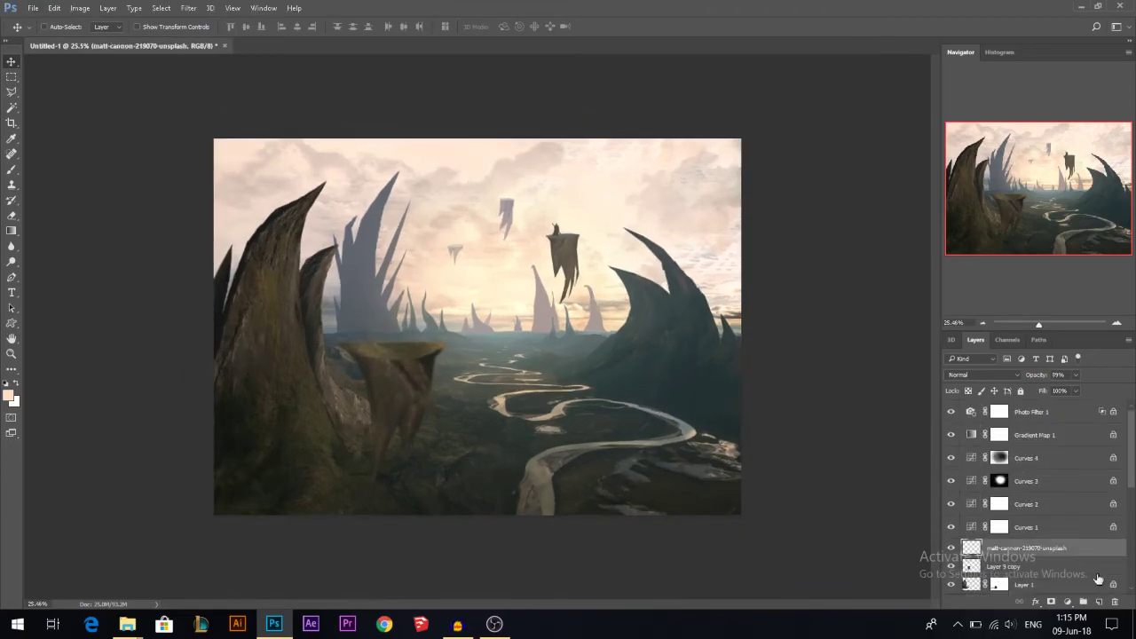
click(1100, 603)
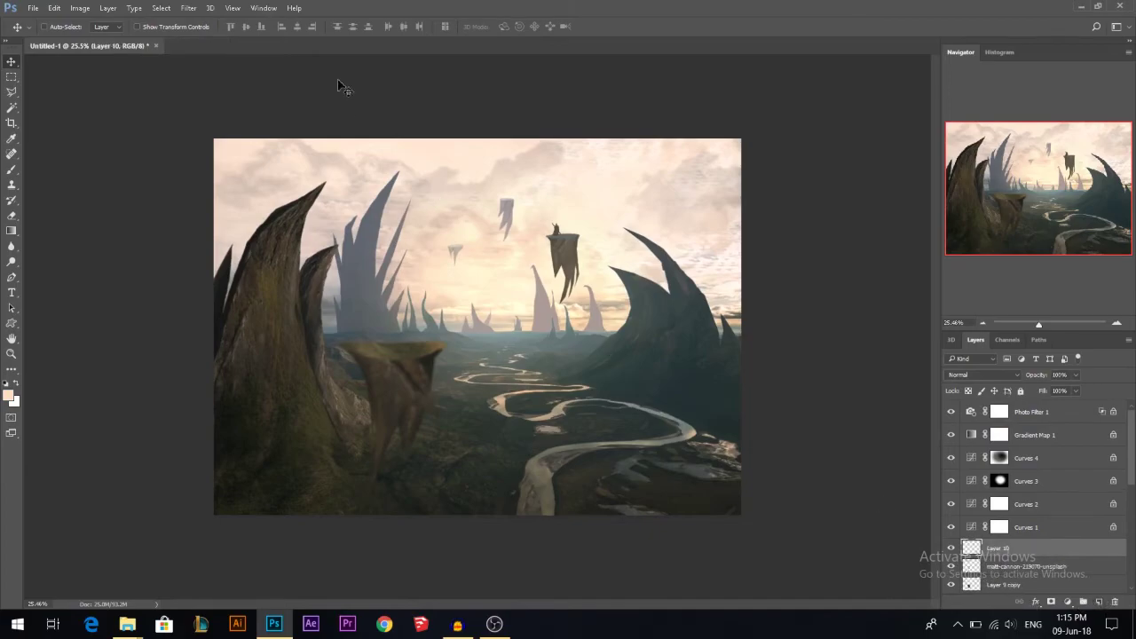
click(190, 11)
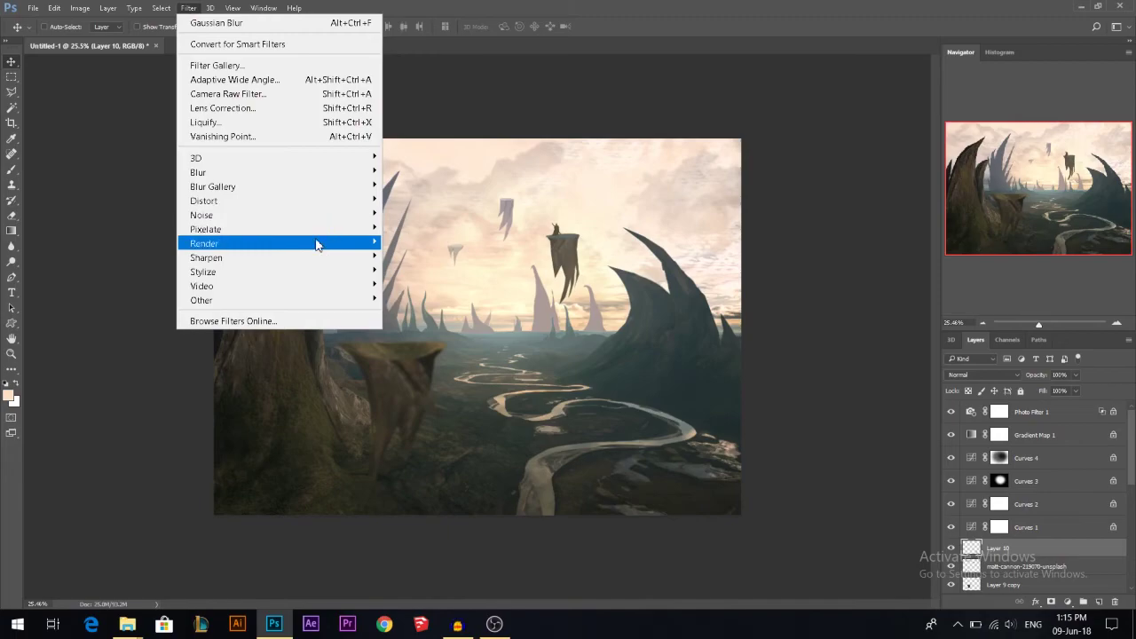
mouse_move(317, 244)
click(442, 297)
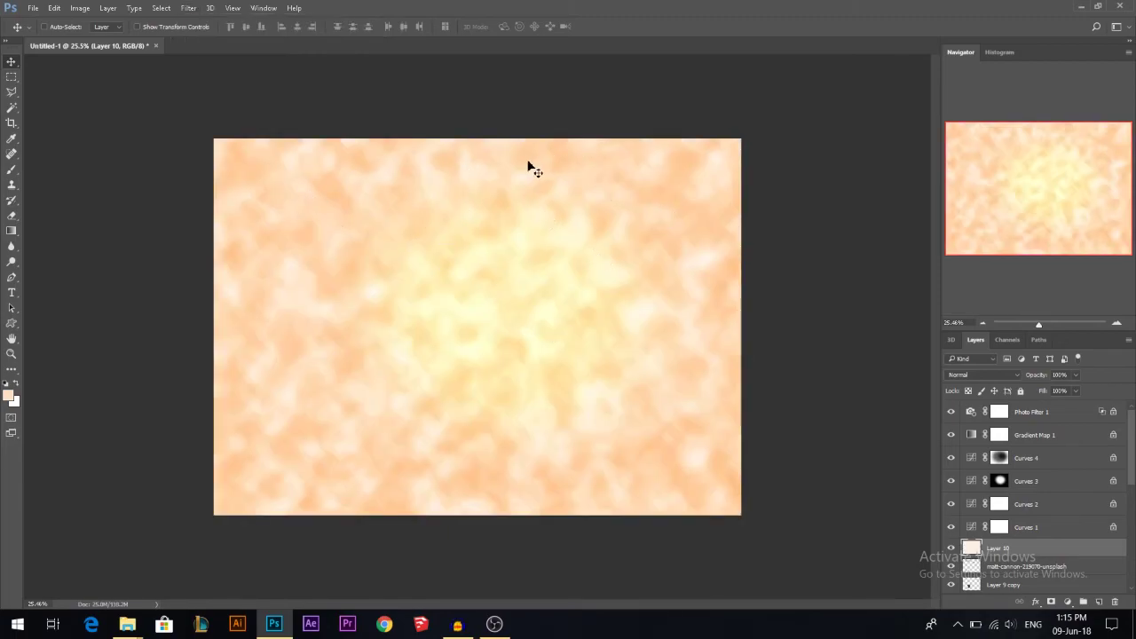
Squash the clouds on Layer 10 into the area below the horizon and flare their base outward in perspective
key(ctrl+t)
drag(485, 178, 488, 317)
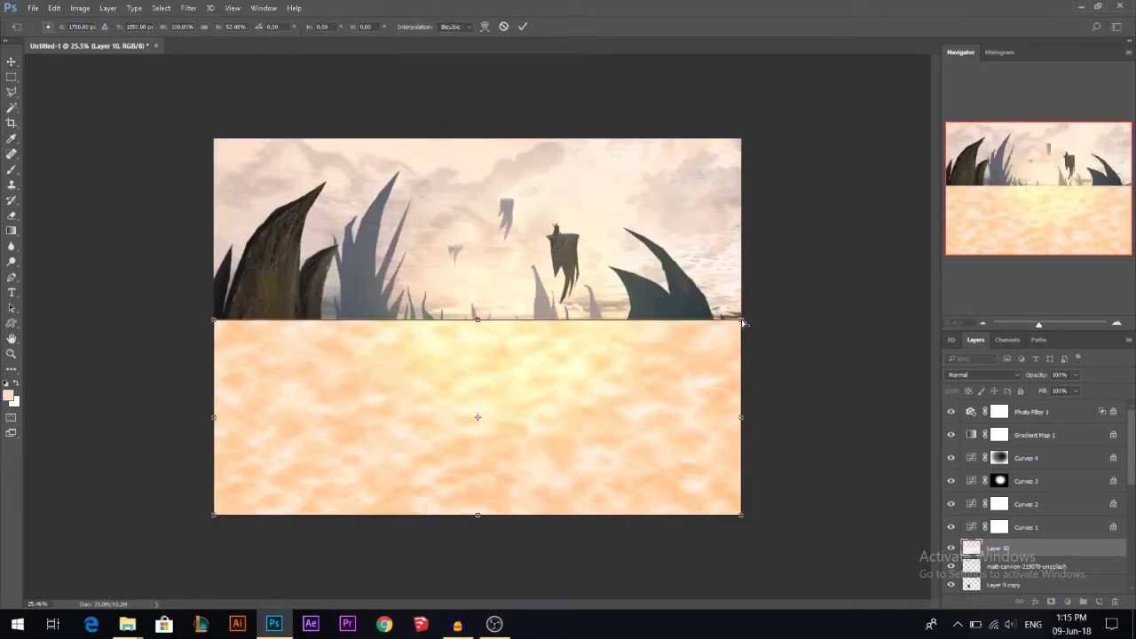
drag(744, 323, 645, 320)
drag(743, 520, 900, 517)
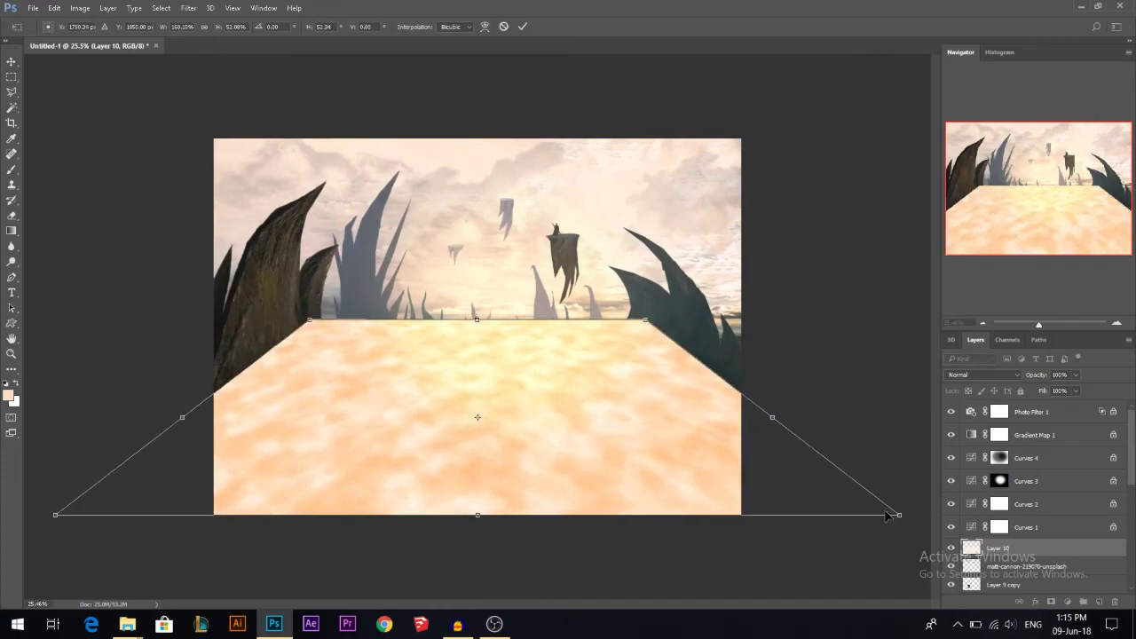
drag(904, 520, 998, 516)
drag(475, 315, 482, 344)
drag(735, 352, 746, 344)
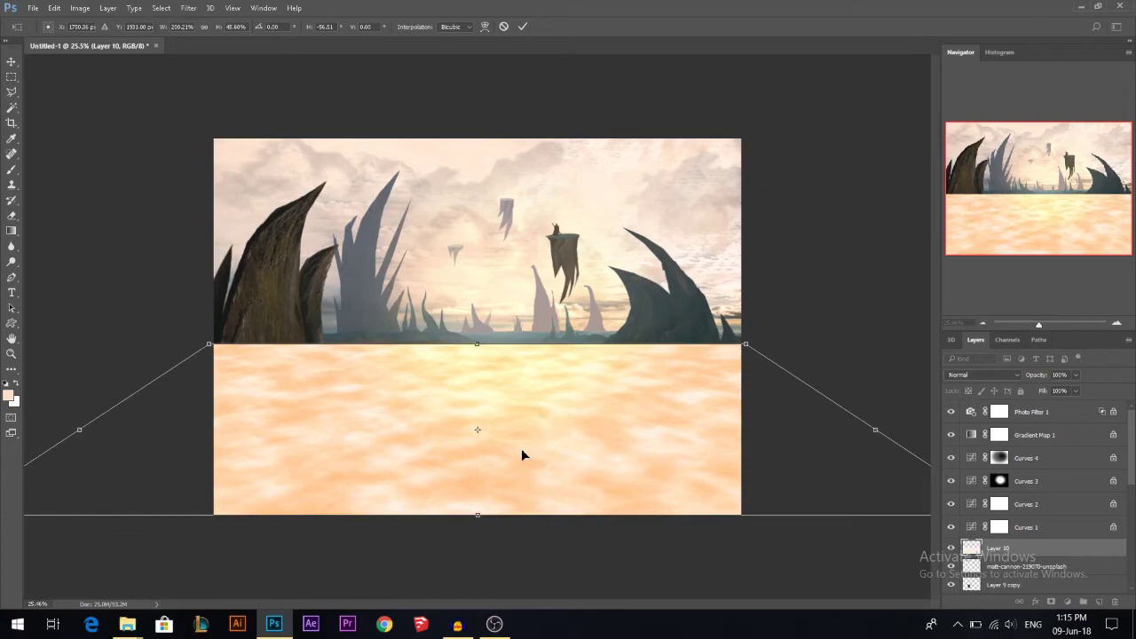
key(Return)
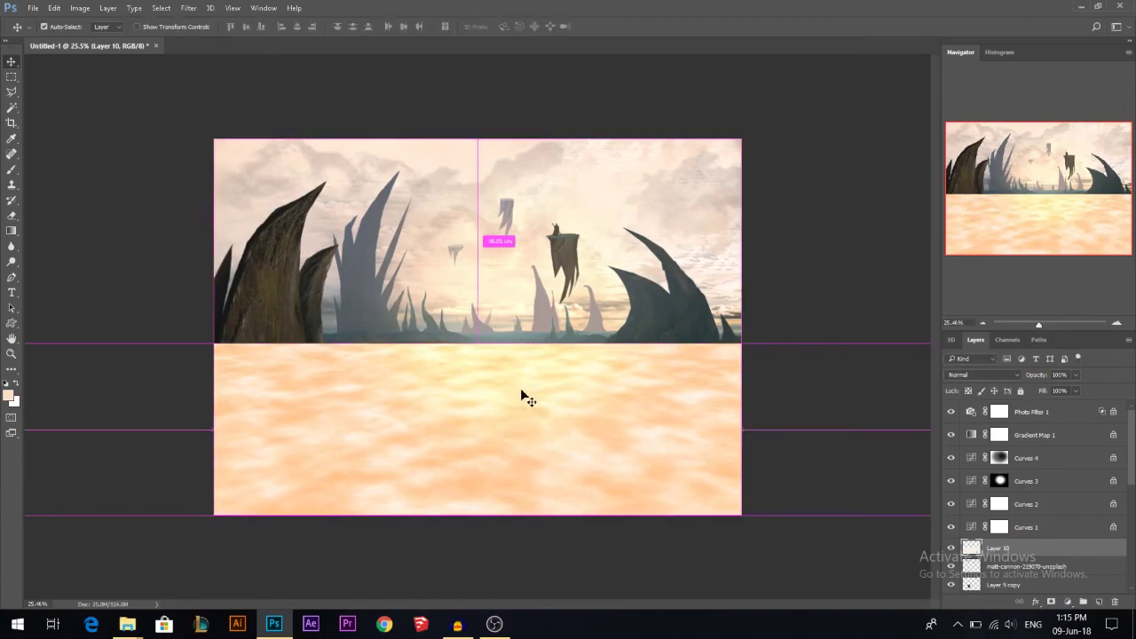
Stretch the top edge of the transformed clouds upward to just above the horizon
key(ctrl+t)
drag(478, 344, 484, 323)
key(Return)
Add a layer mask to Layer 10 and choose the 1000 px textured cloud brush for painting on it
key(b)
right_click(565, 302)
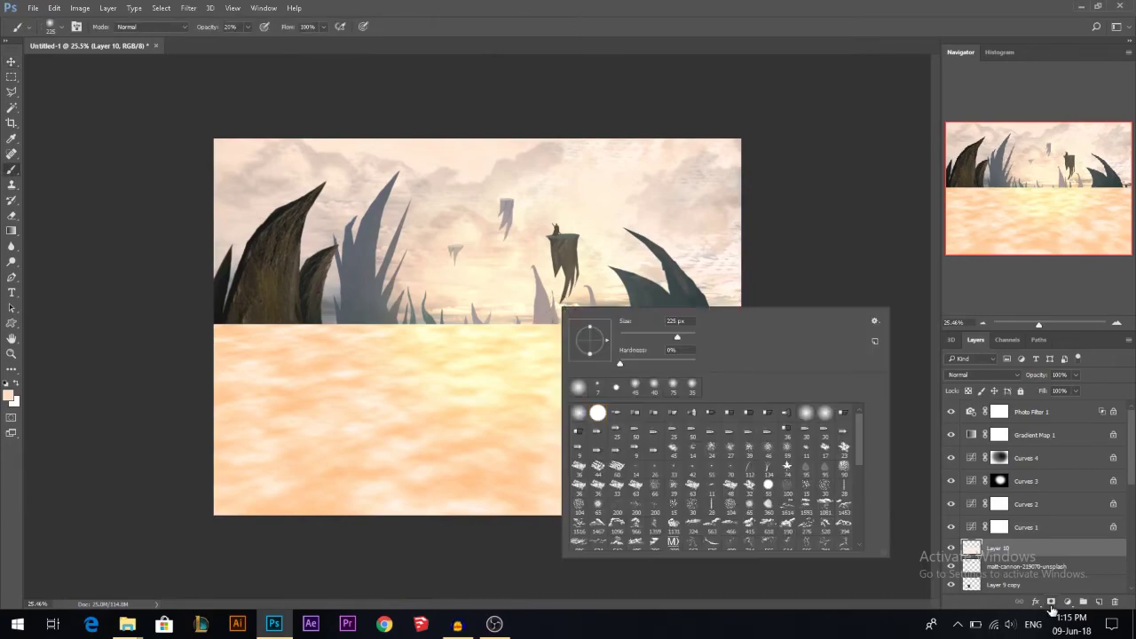
click(1051, 602)
right_click(547, 315)
scroll(749, 482, down, 2)
scroll(748, 482, down, 4)
click(831, 504)
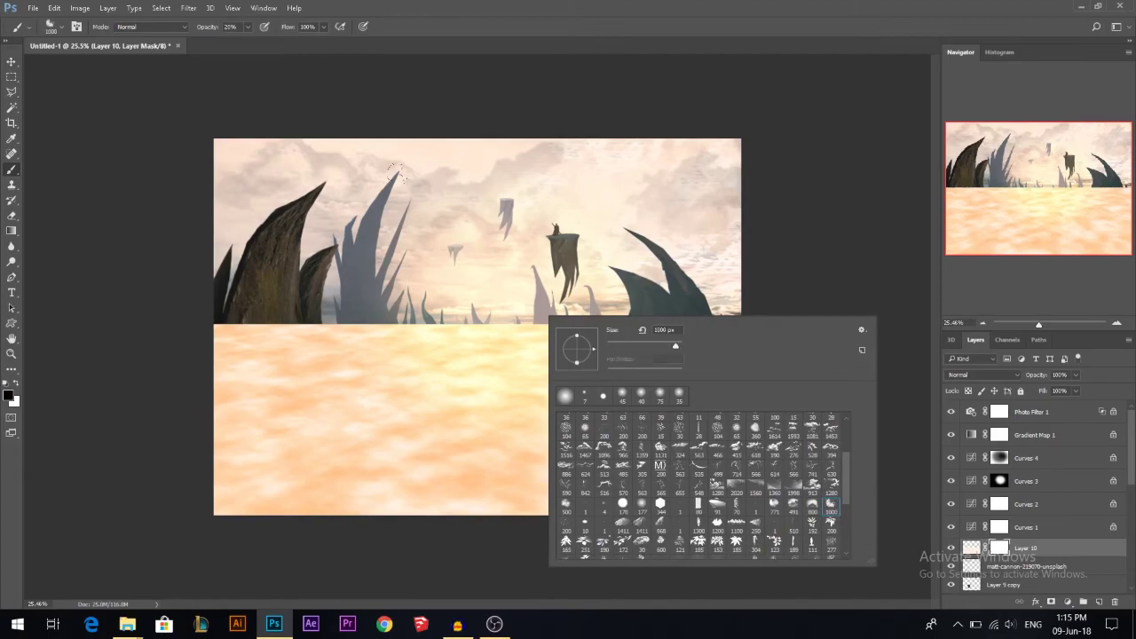
key(Return)
Mask out the hard upper edge of the clouds along the horizon with a smaller textured brush, raising the brush opacity for stronger strokes
alt+right_click(564, 298)
click(547, 334)
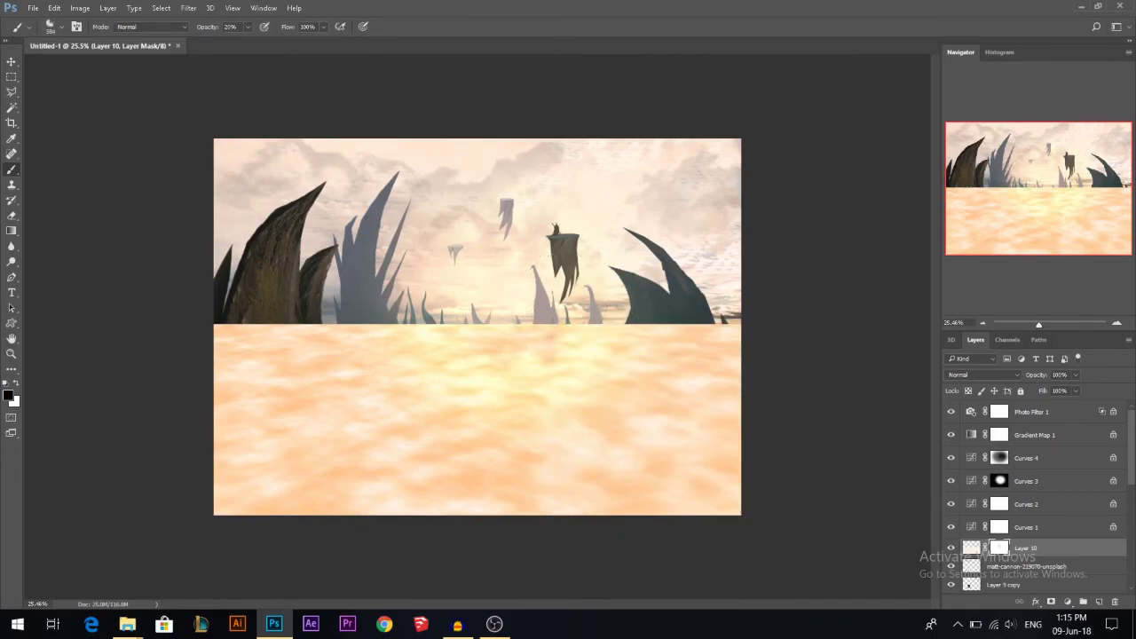
click(638, 328)
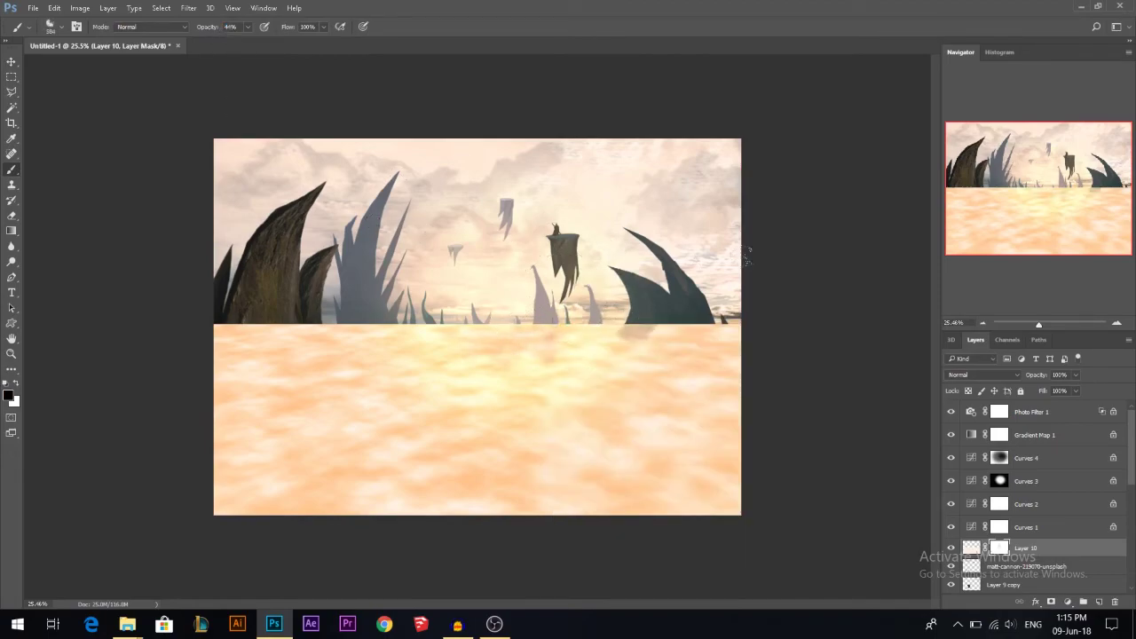
click(691, 335)
key(0)
mouse_move(737, 336)
mouse_down()
mouse_move(215, 337)
mouse_move(471, 334)
mouse_up()
Paint irregular patches out of the clouds across the valley on Layer 10's mask with the brush at 34% opacity
drag(216, 30, 186, 30)
drag(332, 393, 426, 377)
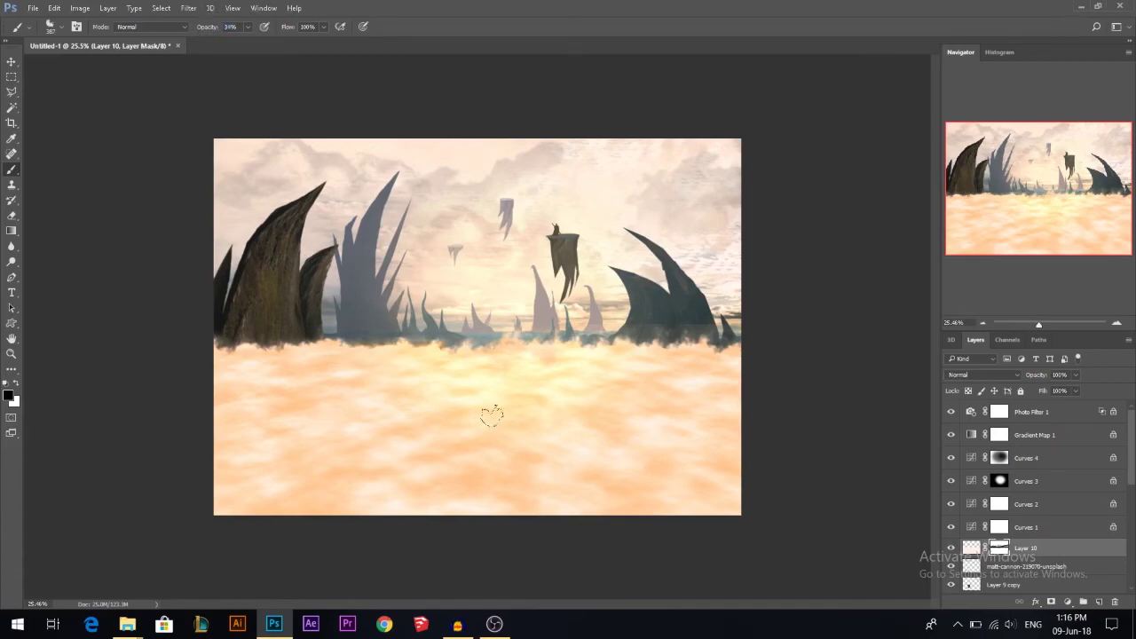
drag(512, 424, 594, 423)
click(653, 428)
drag(666, 451, 524, 471)
drag(337, 413, 285, 464)
click(256, 464)
drag(593, 398, 726, 461)
click(672, 389)
click(577, 374)
click(425, 397)
click(436, 479)
click(381, 477)
click(238, 371)
click(232, 386)
click(253, 493)
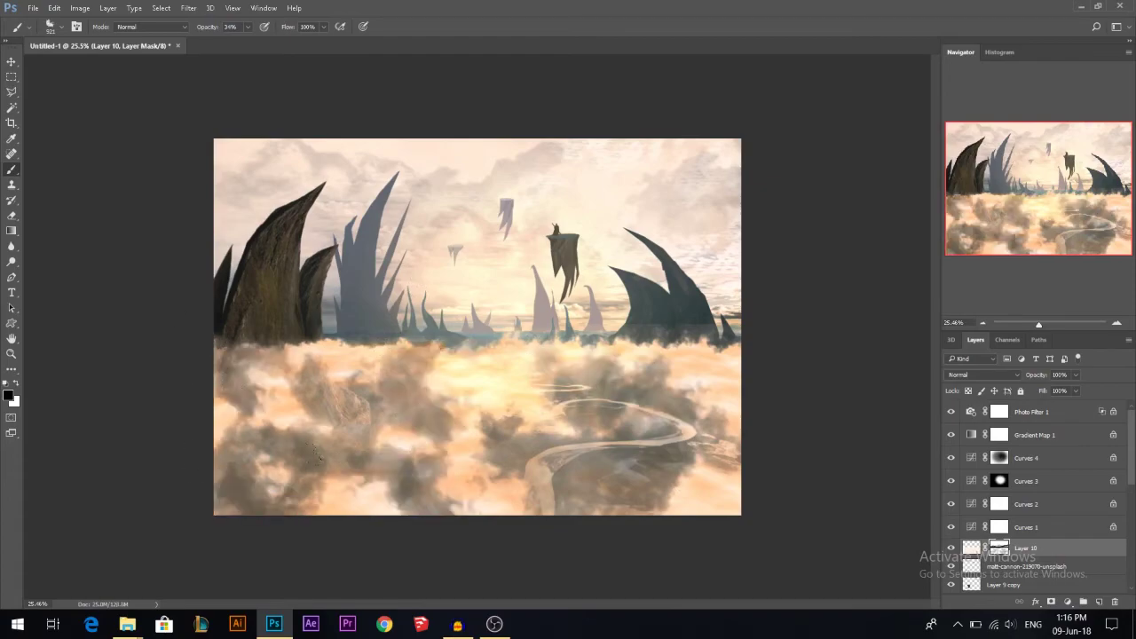
click(350, 483)
Lower Layer 10's opacity to about 28% and brush its mask to soften the haze near the horizon
click(10, 61)
mouse_move(1037, 380)
mouse_down()
mouse_move(1042, 372)
mouse_move(1033, 377)
mouse_up()
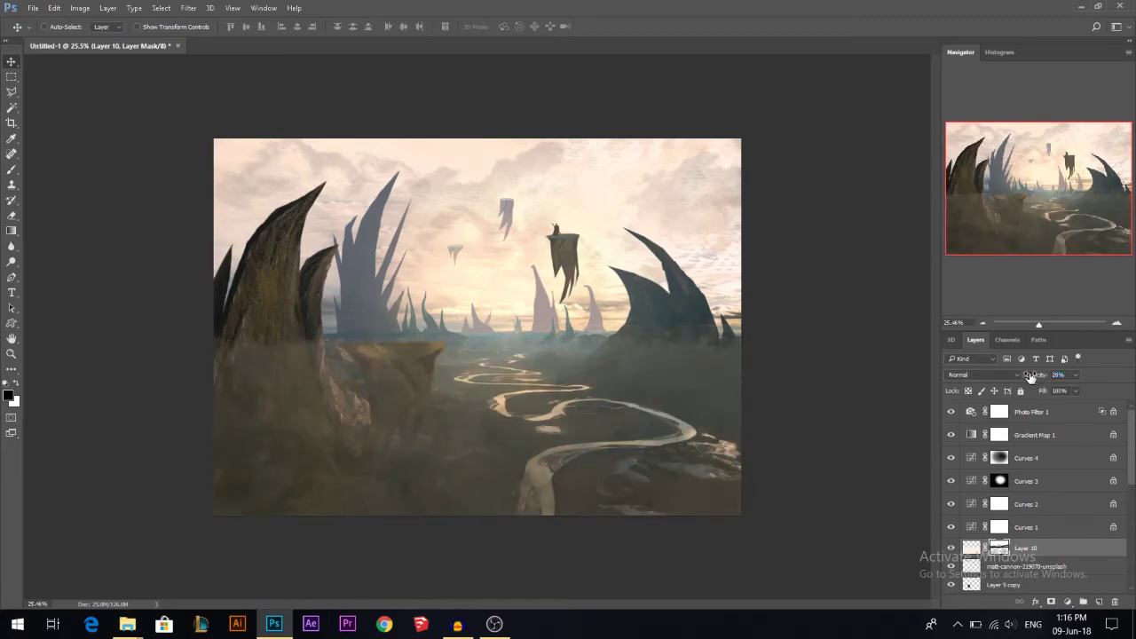
key(b)
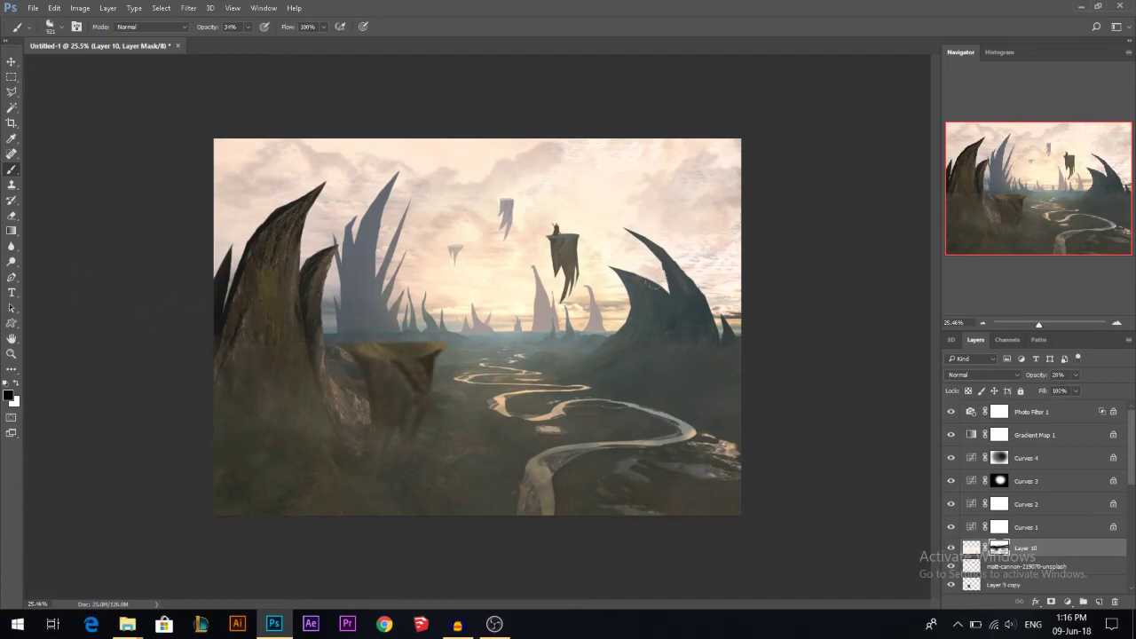
Fully desaturate the clouds on Layer 10 with Hue/Saturation, setting the saturation to -100
click(972, 548)
key(ctrl+u)
drag(754, 157, 621, 157)
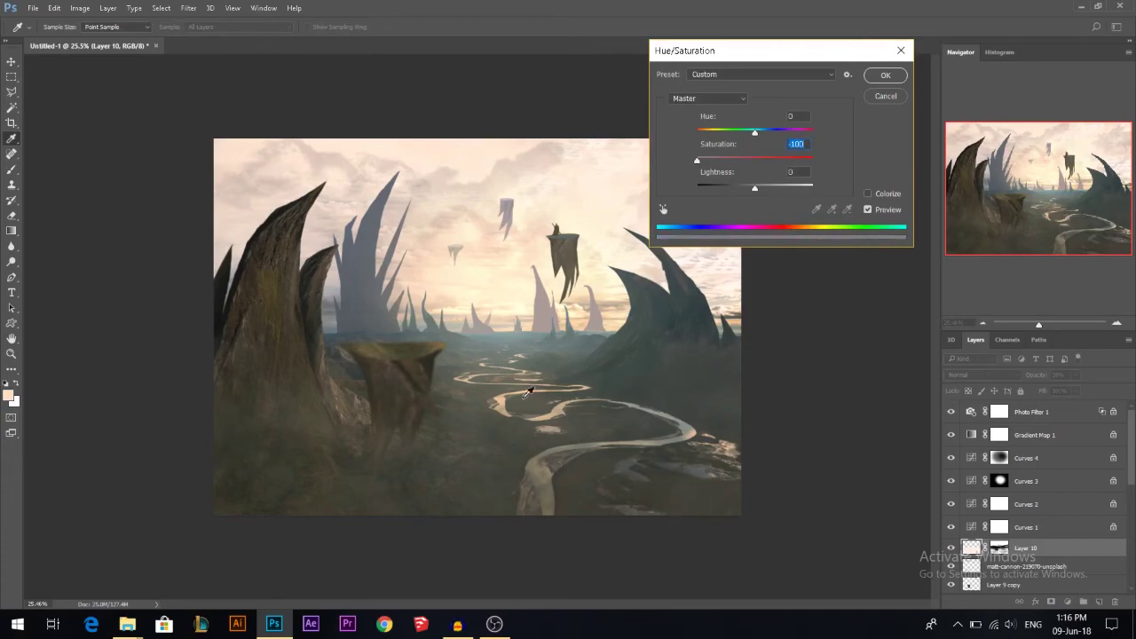
click(887, 77)
Darken the clouds on Layer 10 with Curves, mapping input 135 to output 100 and lowering the white point's output to 224
key(ctrl+m)
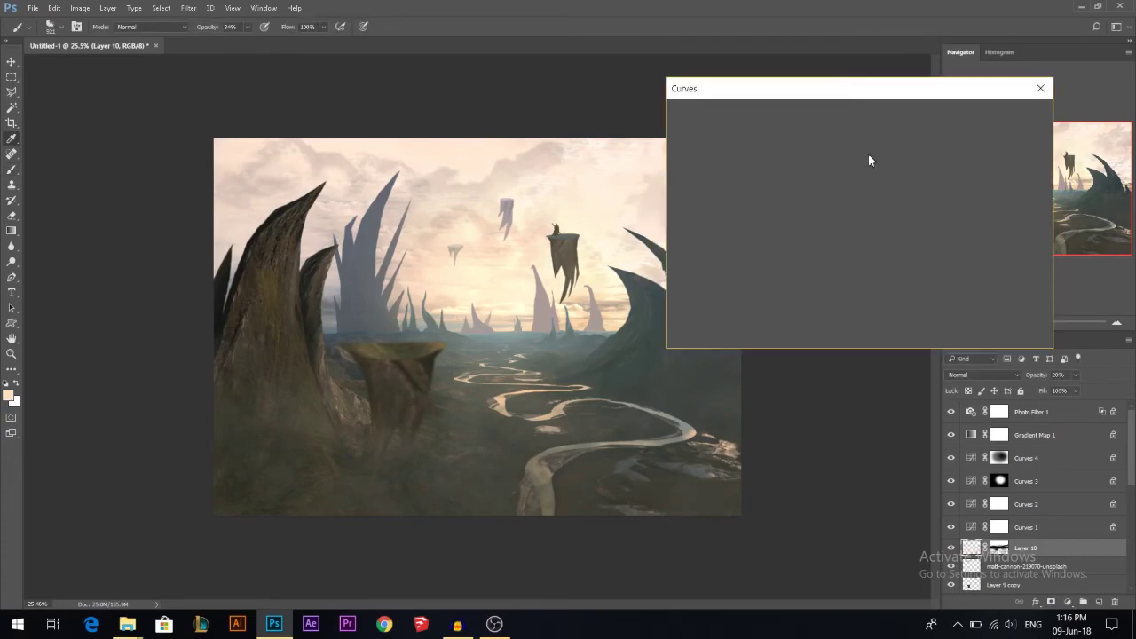
drag(805, 223, 806, 242)
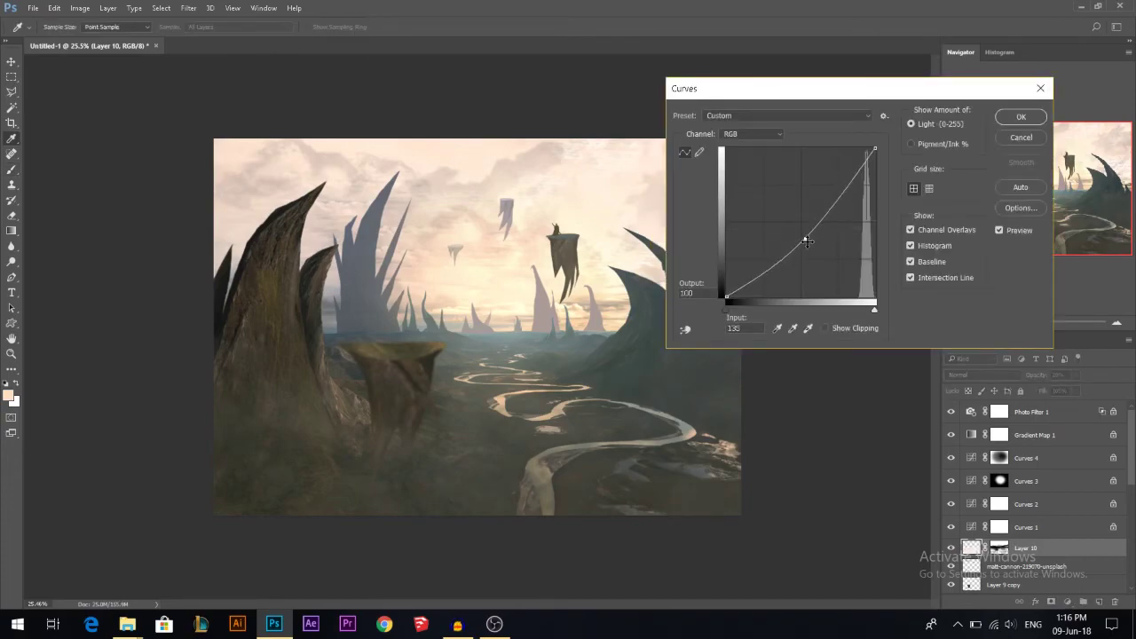
drag(874, 151, 875, 166)
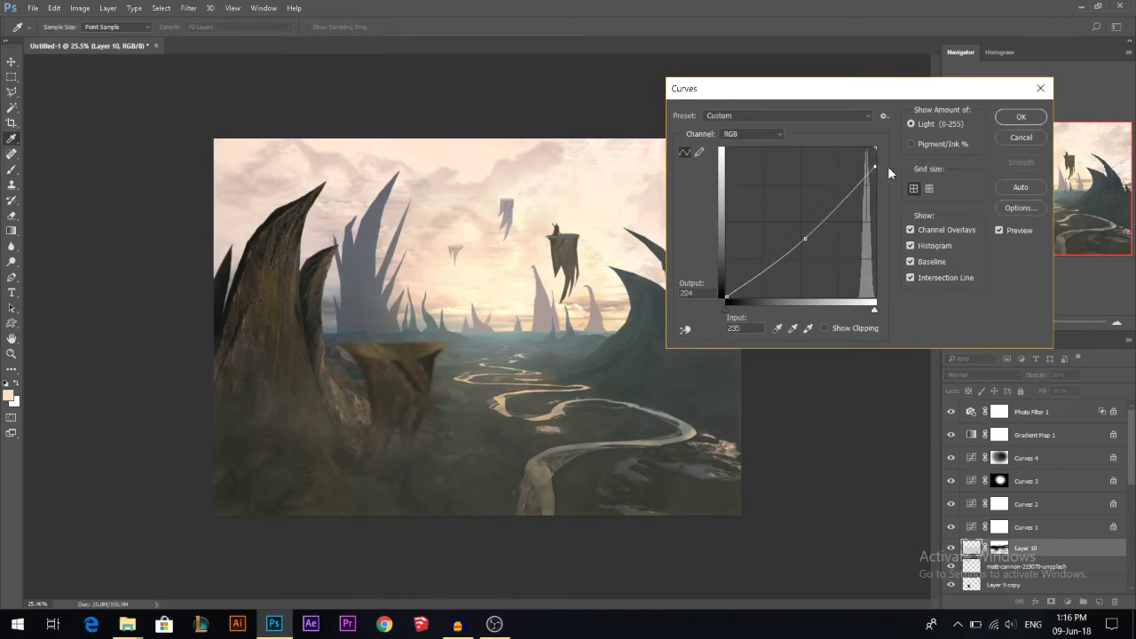
click(1011, 120)
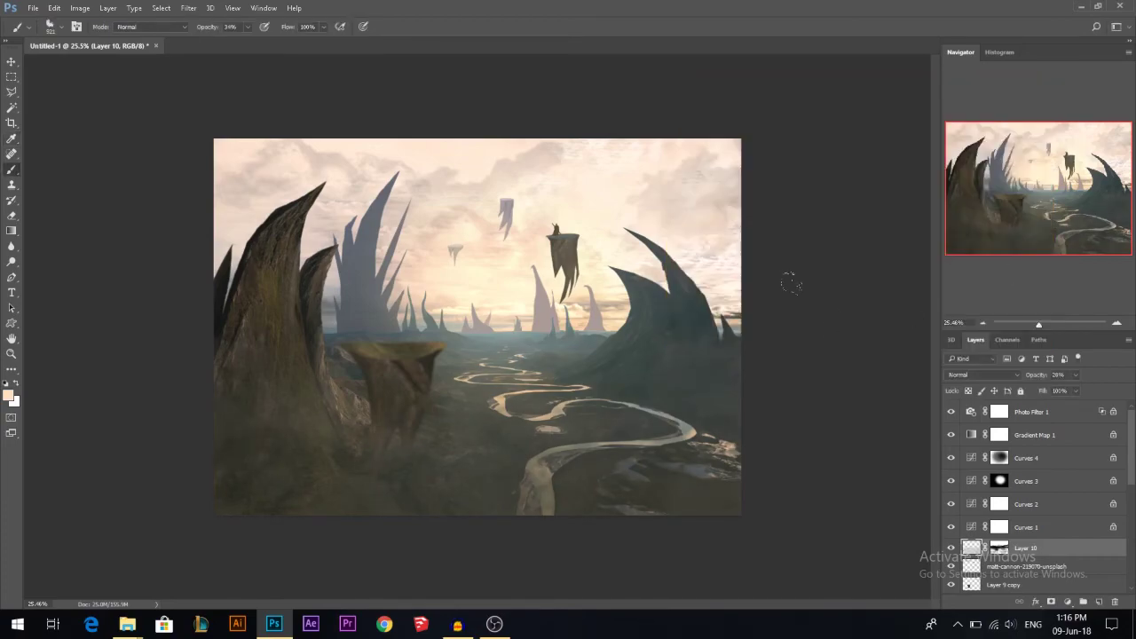
Deepen the shadows of the clouds on Layer 10 with a second Curves adjustment, raising the black input point
key(ctrl+m)
drag(724, 310, 748, 313)
click(1019, 116)
key(v)
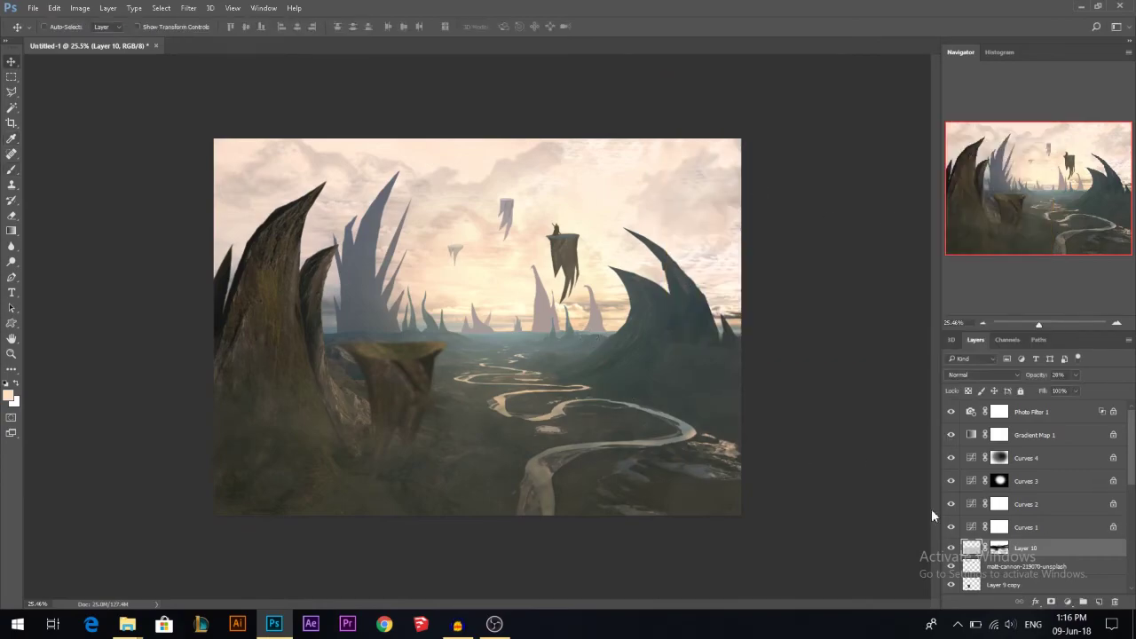
Compare the painting with and without the haze on Layer 10 and reduce that layer's opacity to 16%
click(952, 548)
click(952, 549)
click(952, 549)
click(951, 548)
click(1058, 375)
drag(1044, 379, 1045, 380)
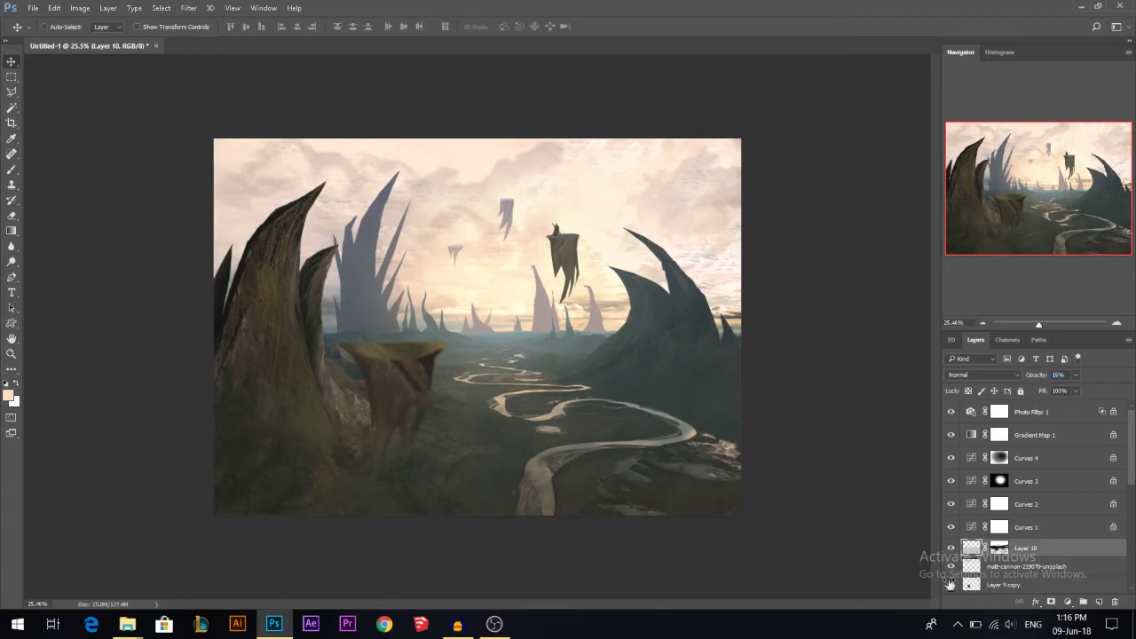
click(951, 548)
click(951, 549)
Create a new layer beneath Layer 10 and choose a cloud-textured brush sized to about 837 px
key(b)
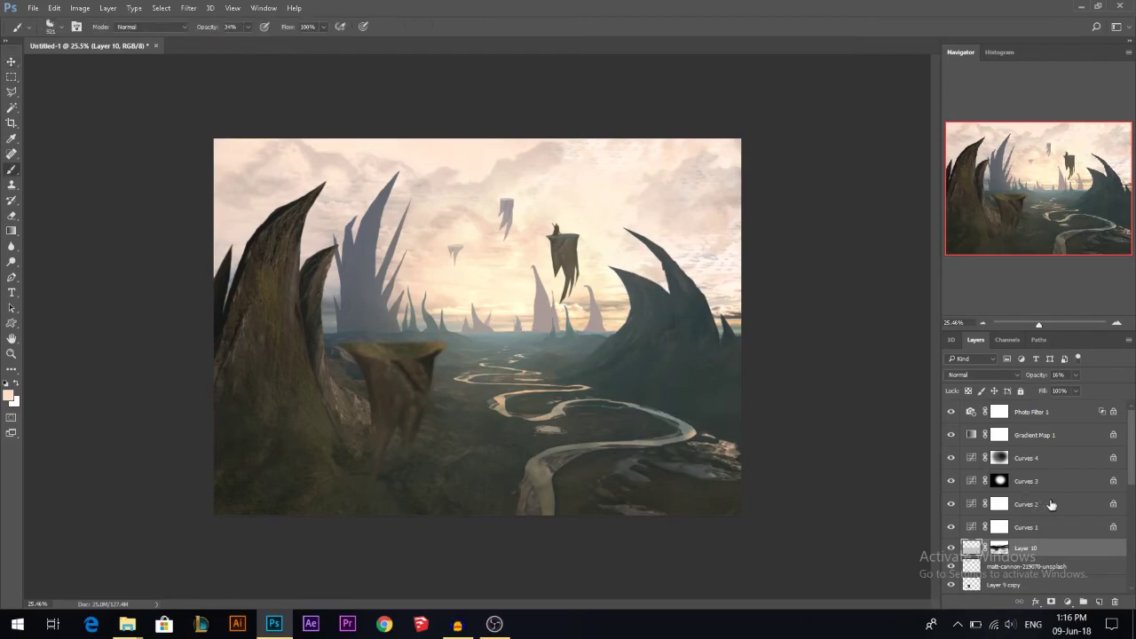
click(1059, 568)
click(1099, 602)
right_click(804, 310)
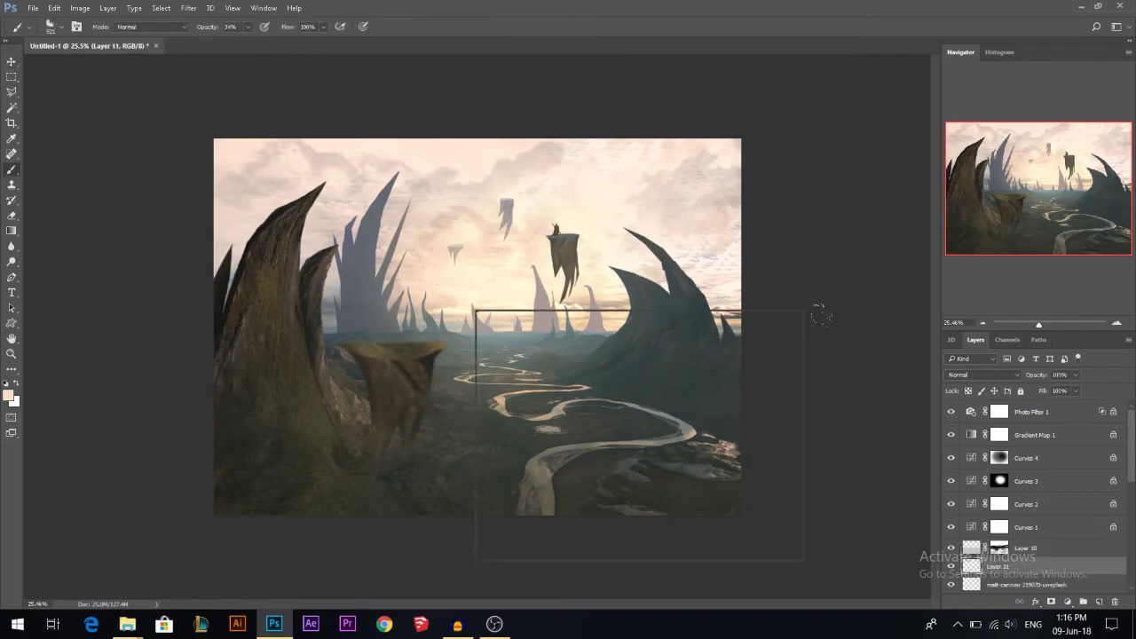
click(738, 424)
alt+right_click(486, 258)
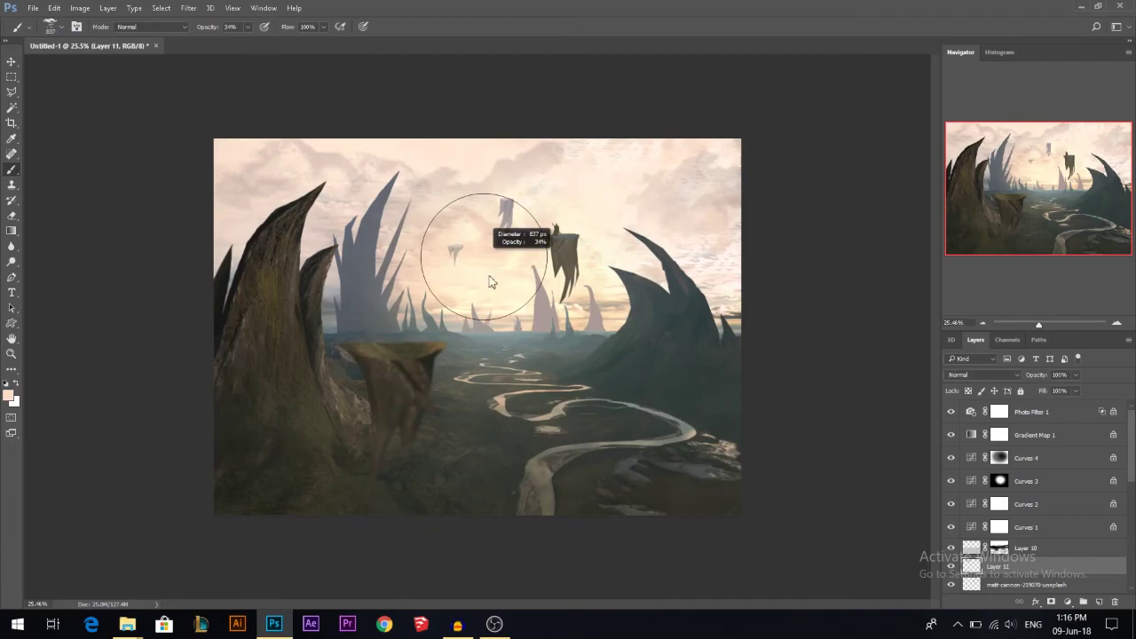
Paint faint pale mist around the distant spires and floating rocks on Layer 11 at 34% brush opacity
click(8, 394)
click(783, 91)
click(1042, 77)
mouse_move(444, 295)
mouse_down()
mouse_move(477, 247)
mouse_move(543, 301)
mouse_up()
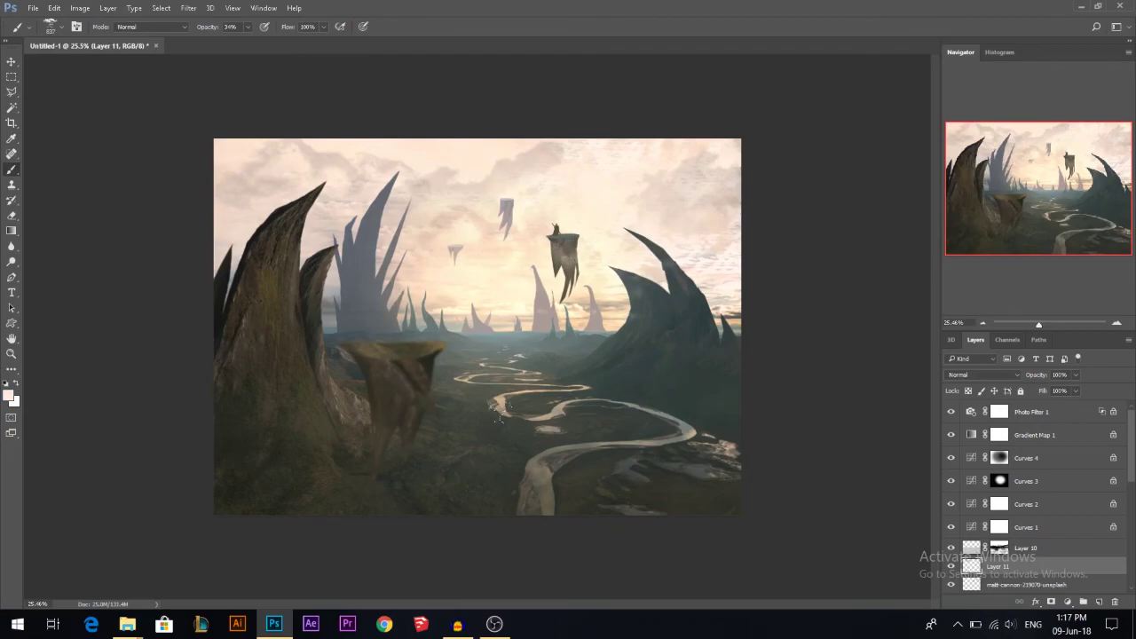
click(392, 270)
drag(393, 305, 414, 305)
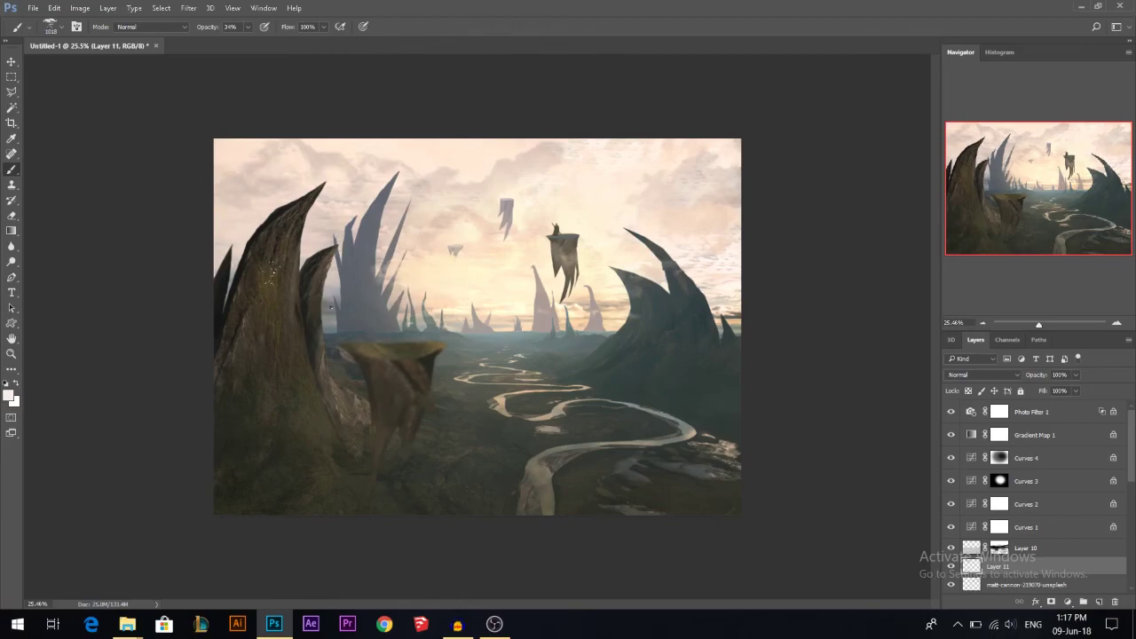
Paint soft mist over the near rocks and along the valley horizon with another cloud brush, undoing the overly heavy cloud strokes
right_click(332, 307)
click(611, 423)
click(311, 300)
click(311, 301)
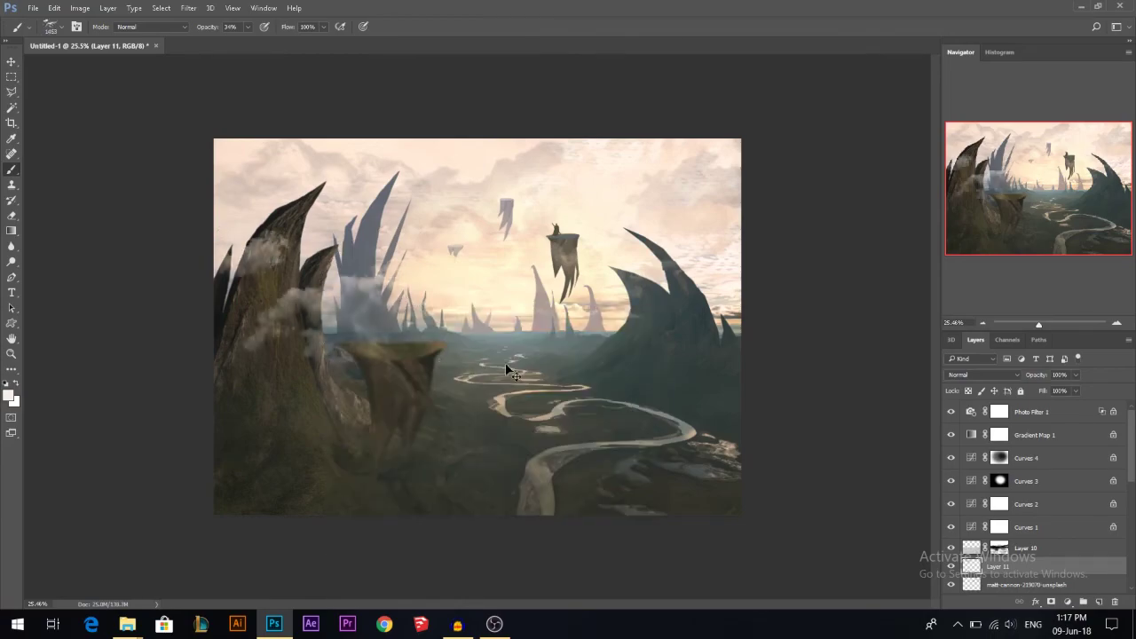
key(ctrl+z)
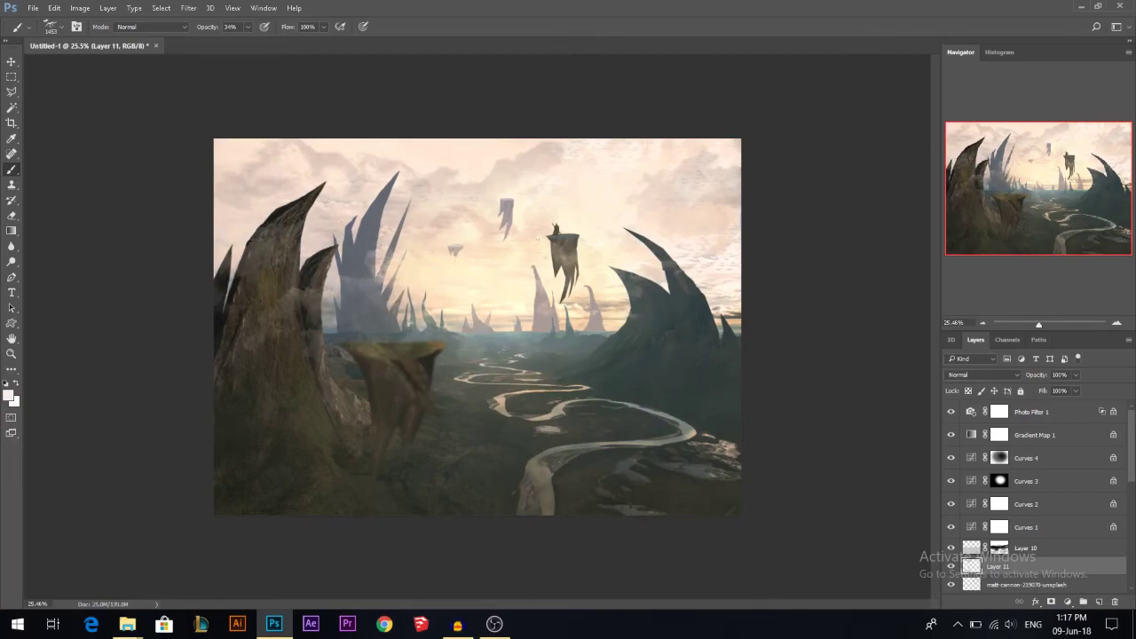
right_click(533, 322)
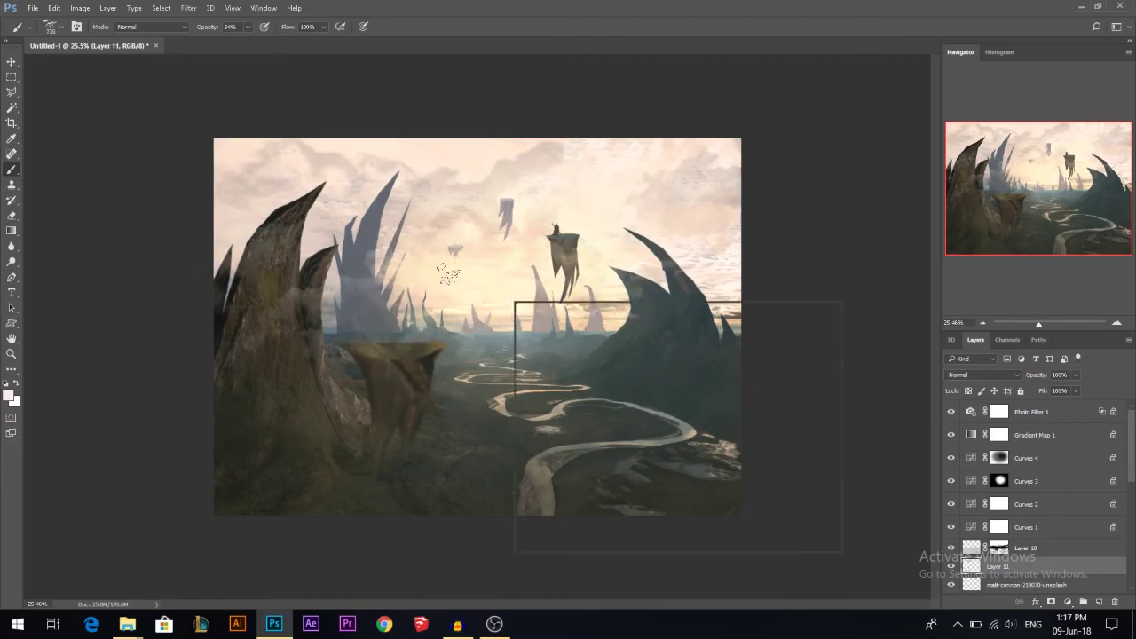
drag(464, 297, 501, 295)
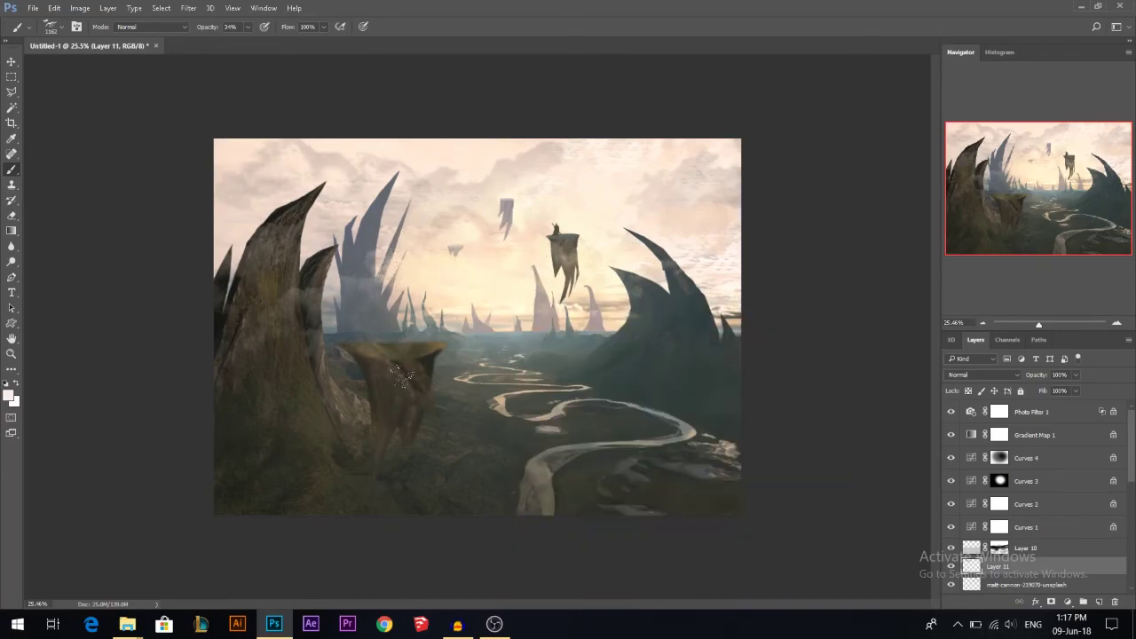
Compare the painting with and without the mist on Layer 11 and its neighbouring layers by toggling their visibility
click(12, 62)
scroll(1029, 533, down, 2)
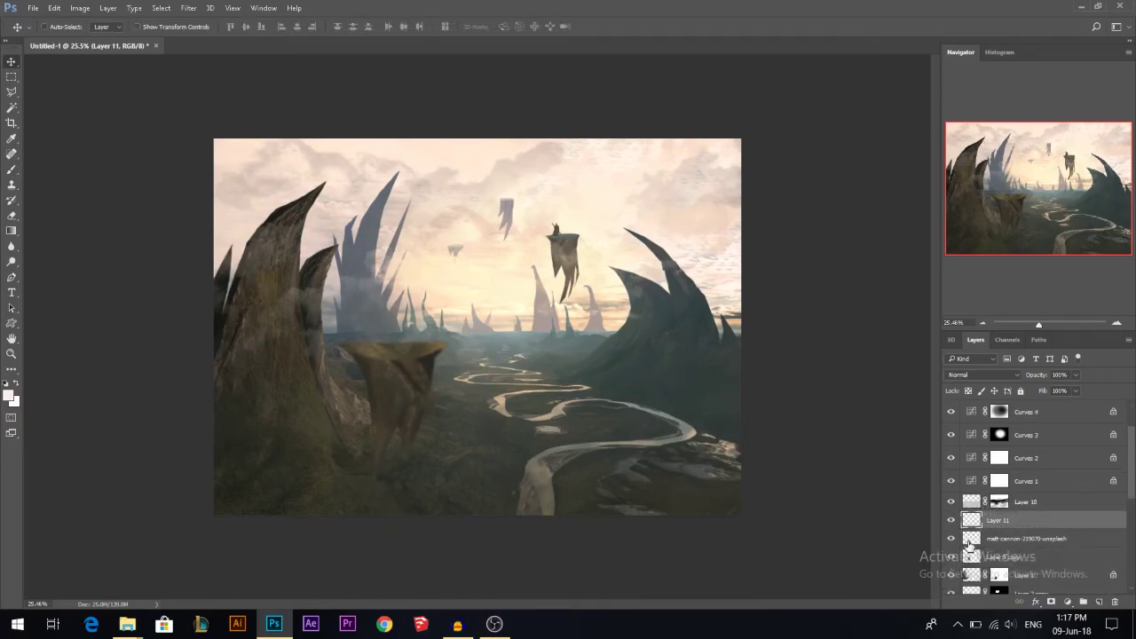
click(951, 520)
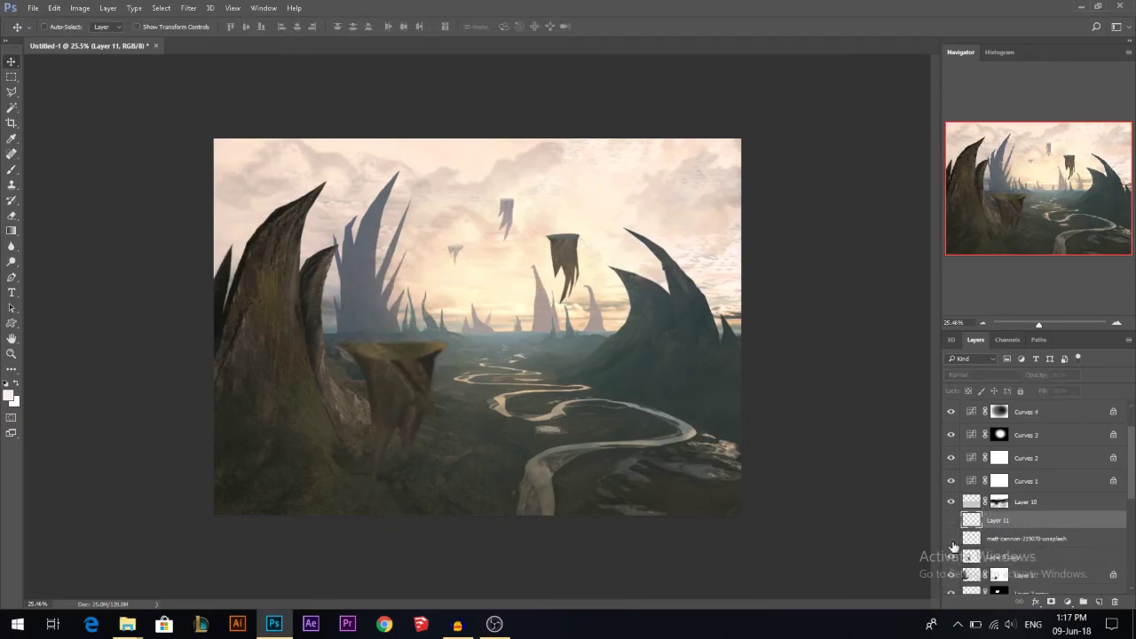
click(951, 520)
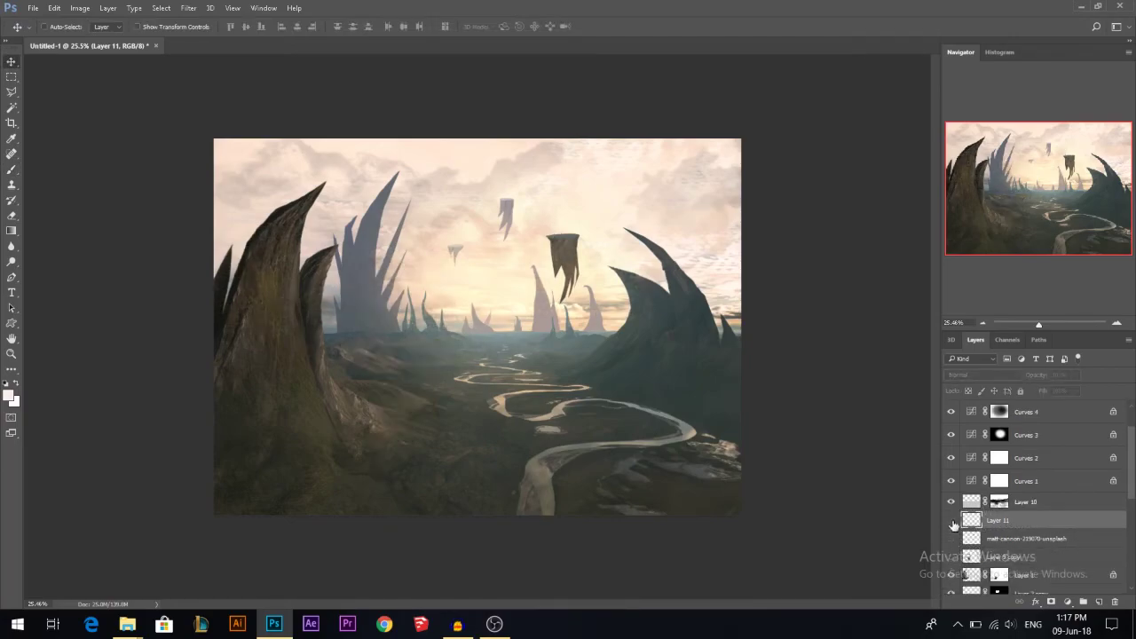
click(951, 539)
click(951, 502)
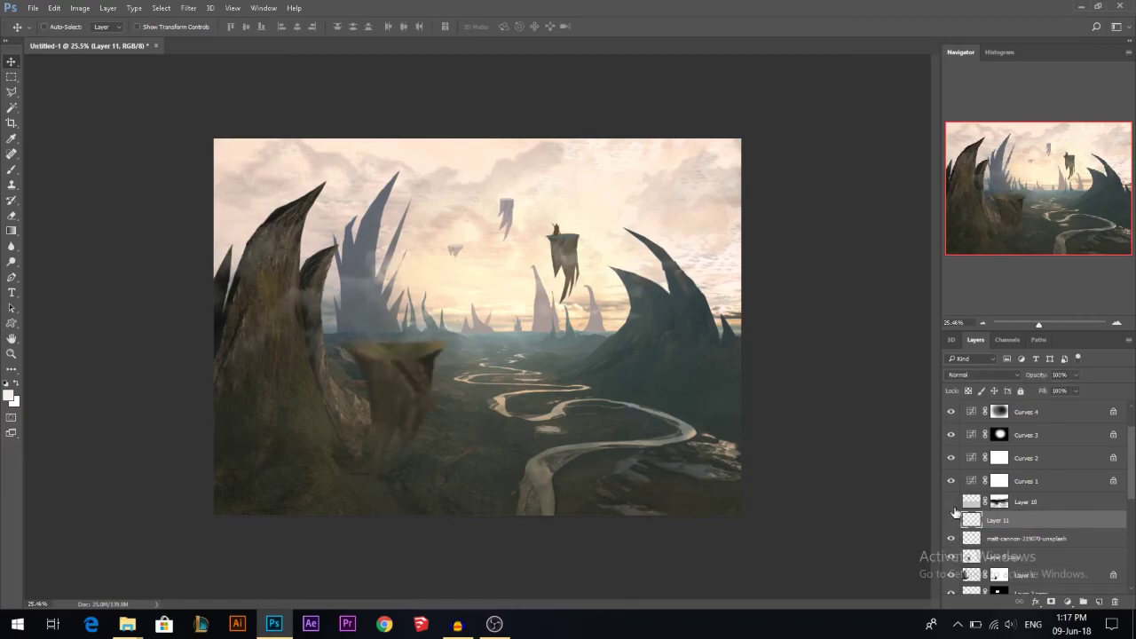
click(951, 520)
drag(951, 520, 951, 502)
scroll(1092, 453, up, 2)
Stamp all visible layers into a new layer above Photo Filter 1 and open the Camera Raw filter on it
click(1048, 414)
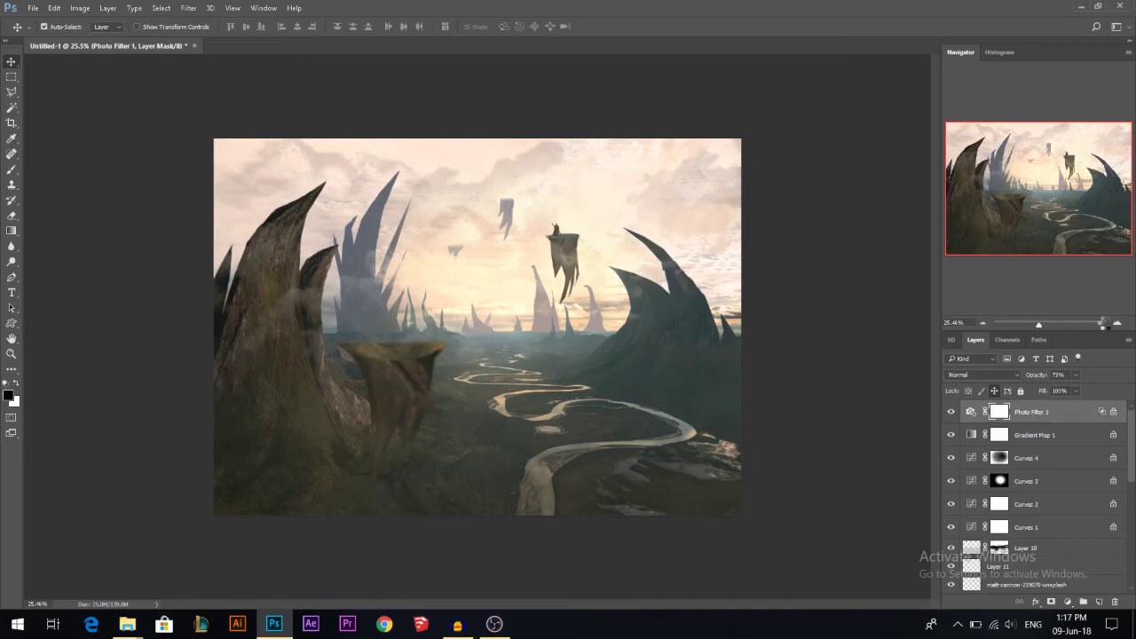
key(ctrl+alt+shift+e)
click(188, 7)
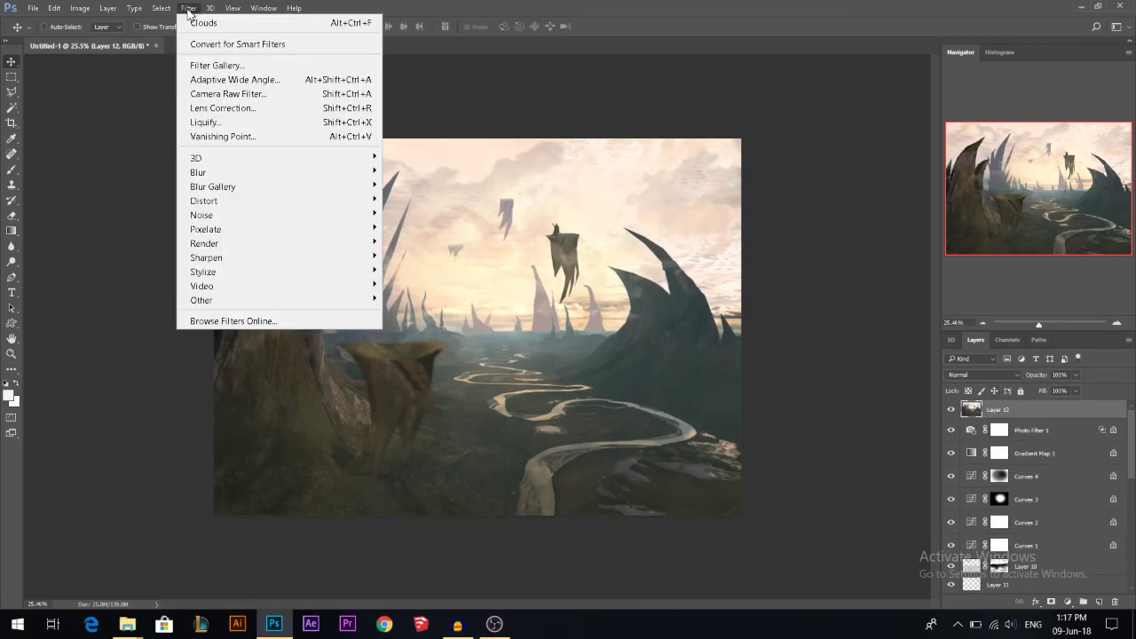
click(225, 94)
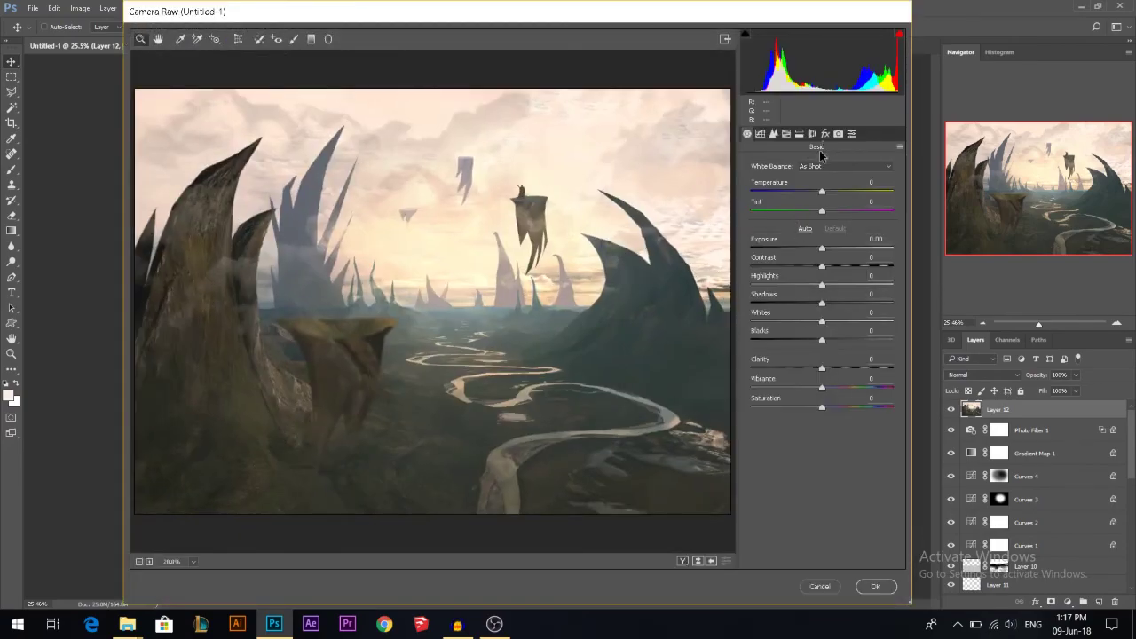
Try the Auto white balance on the merged painting and return it to As Shot
click(811, 167)
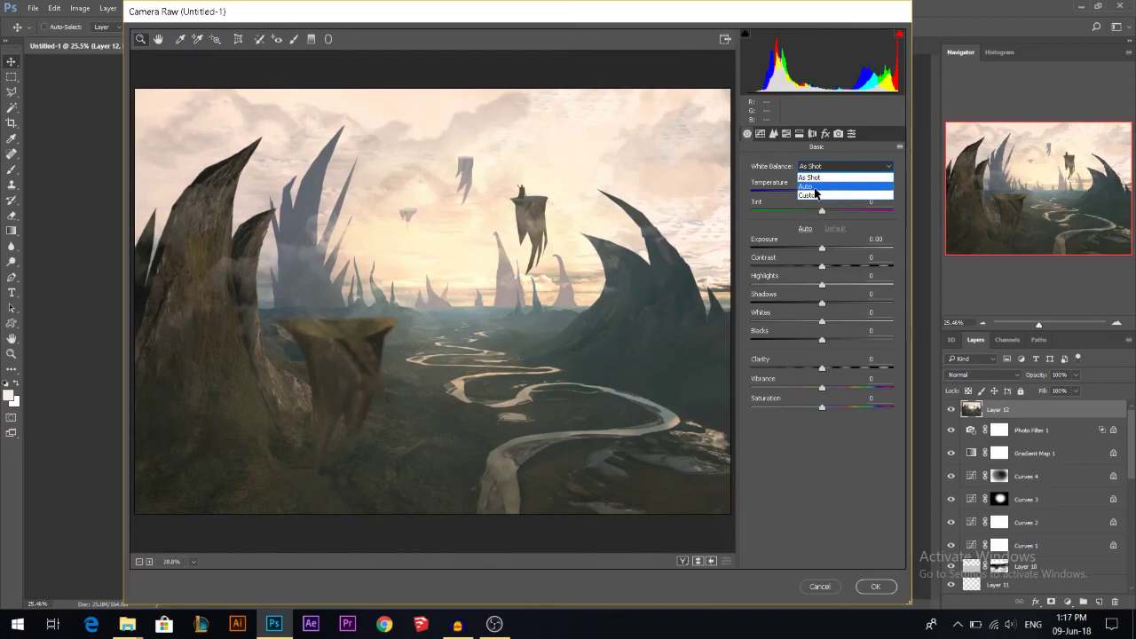
click(814, 187)
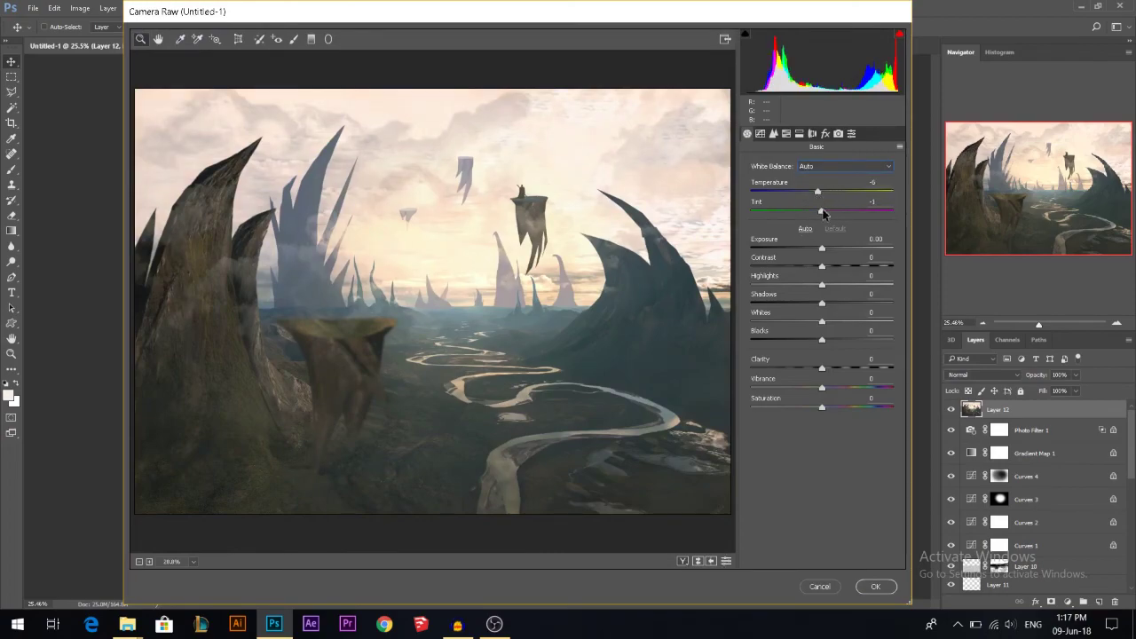
click(848, 166)
click(830, 175)
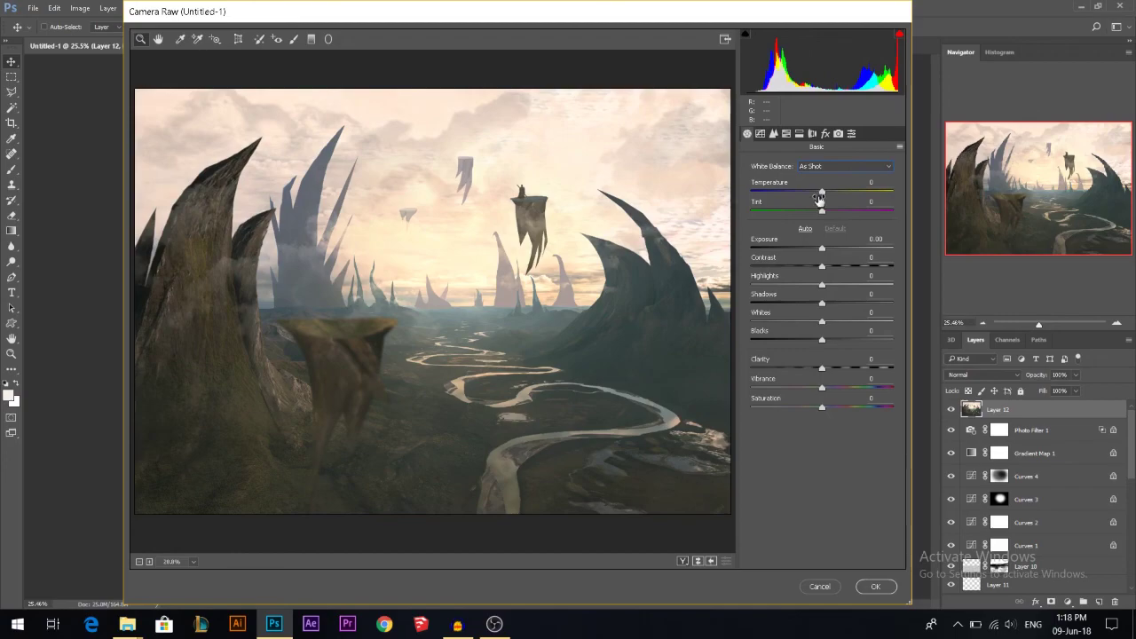
Set the temperature to -6, highlights to -19, shadows to +9, whites to +16, blacks to -23 and clarity to -16
drag(822, 193, 820, 195)
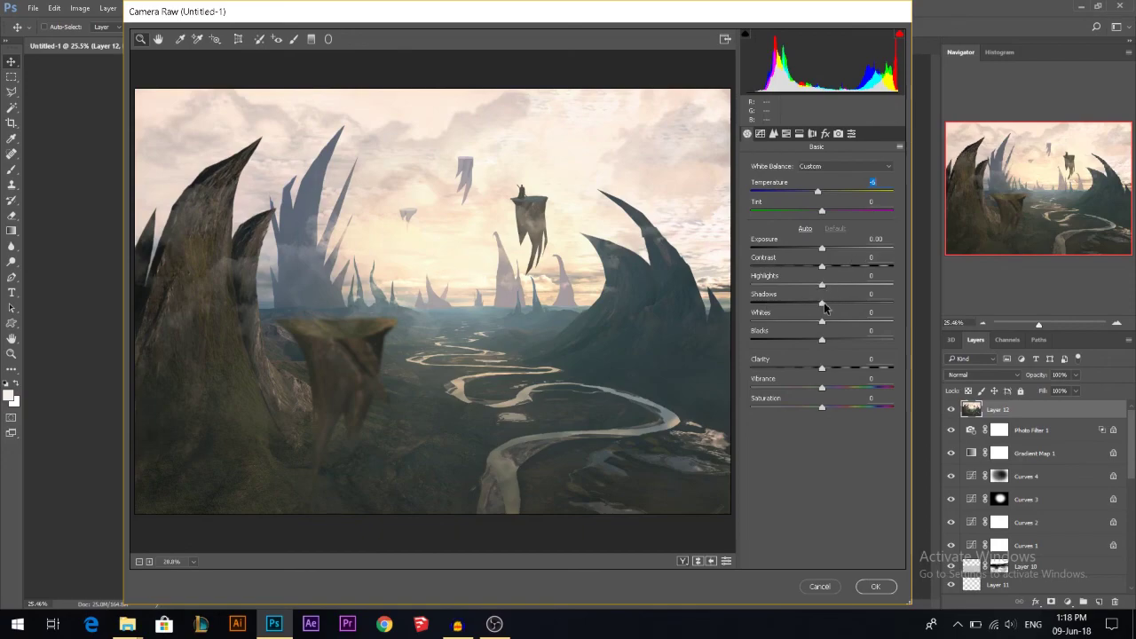
drag(822, 320, 817, 285)
drag(822, 339, 830, 302)
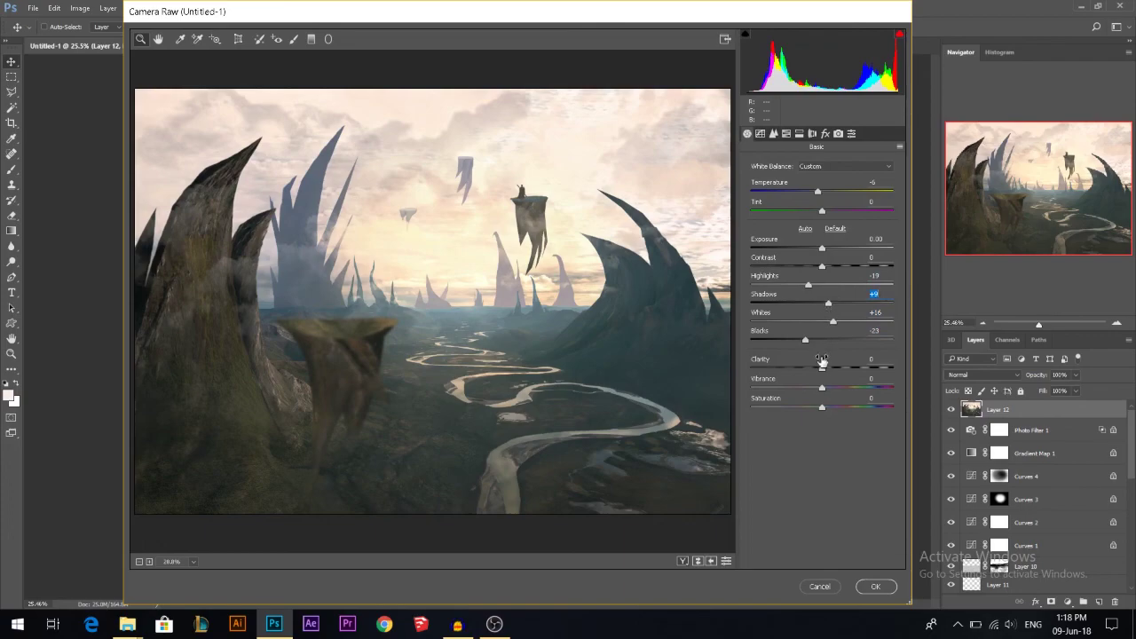
drag(823, 364, 854, 363)
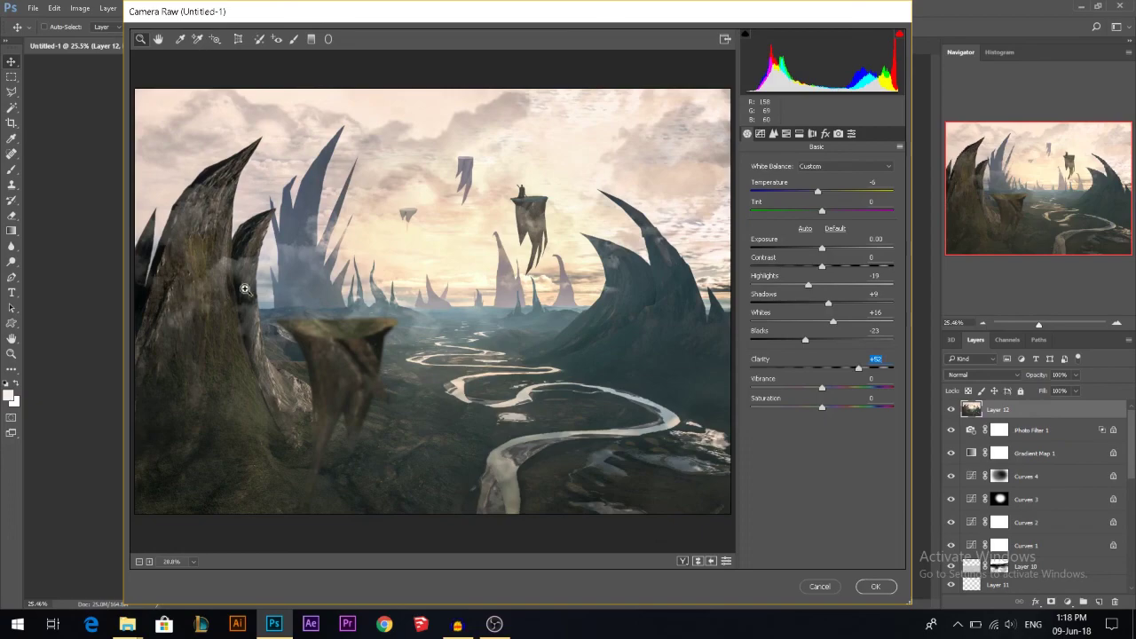
drag(856, 363, 815, 367)
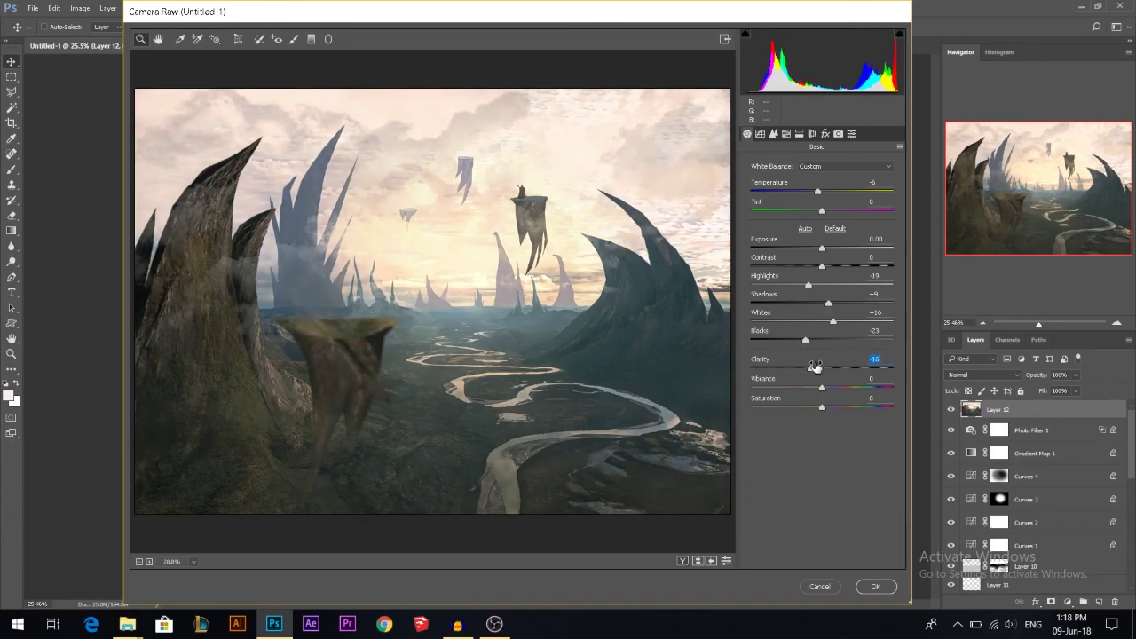
Set Dehaze to +11 and the post-crop vignette amount to -6, and apply the Camera Raw filter
click(825, 133)
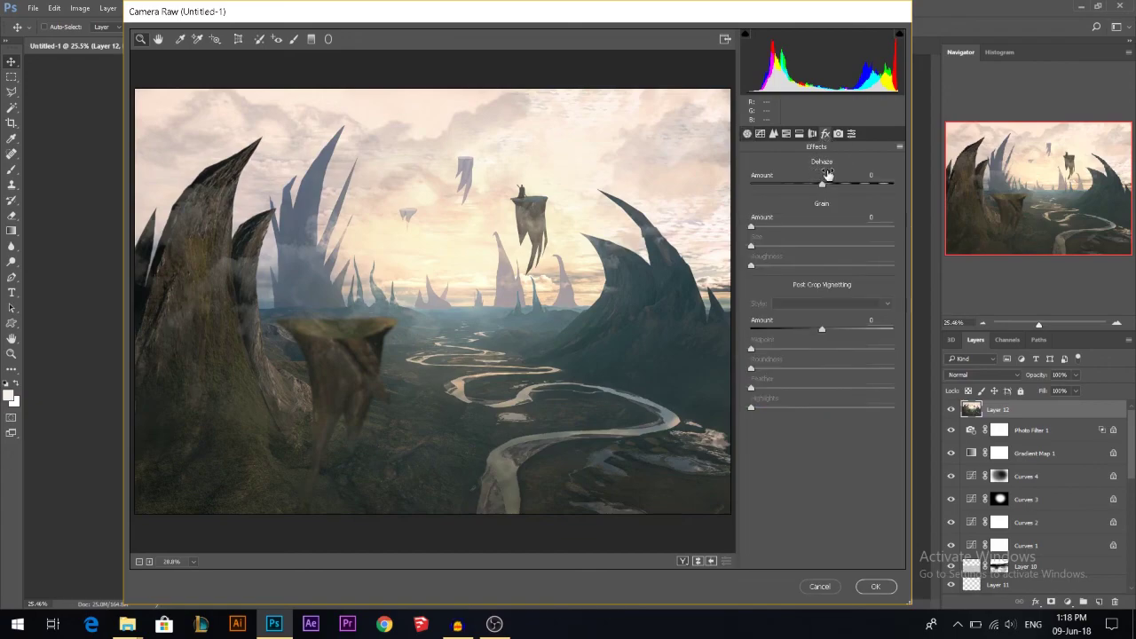
drag(823, 177, 829, 197)
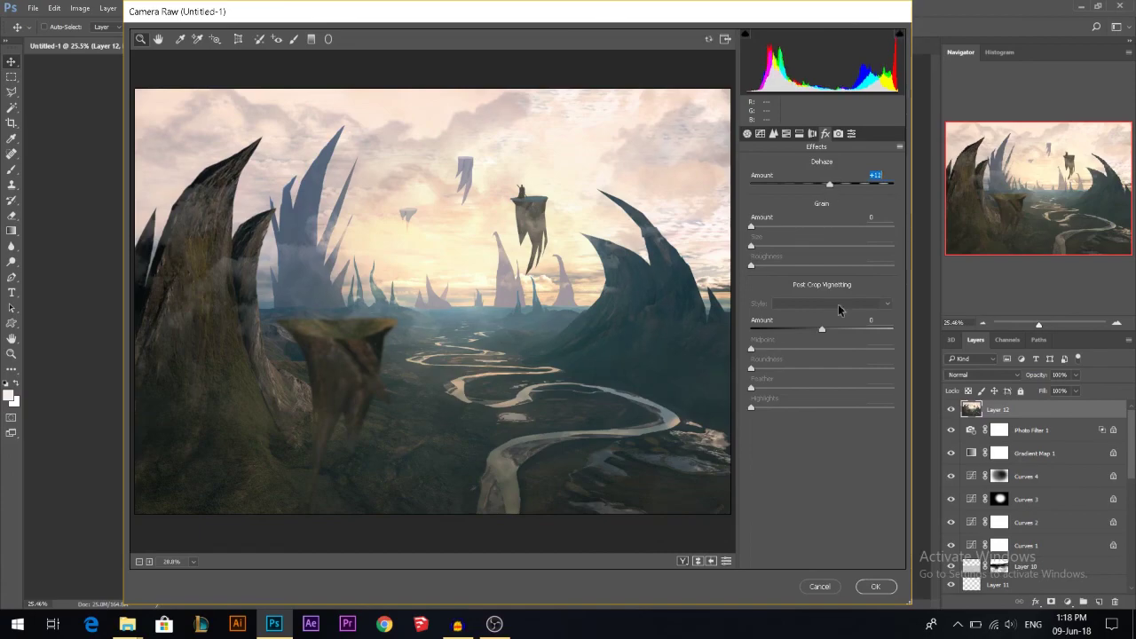
drag(832, 322, 738, 331)
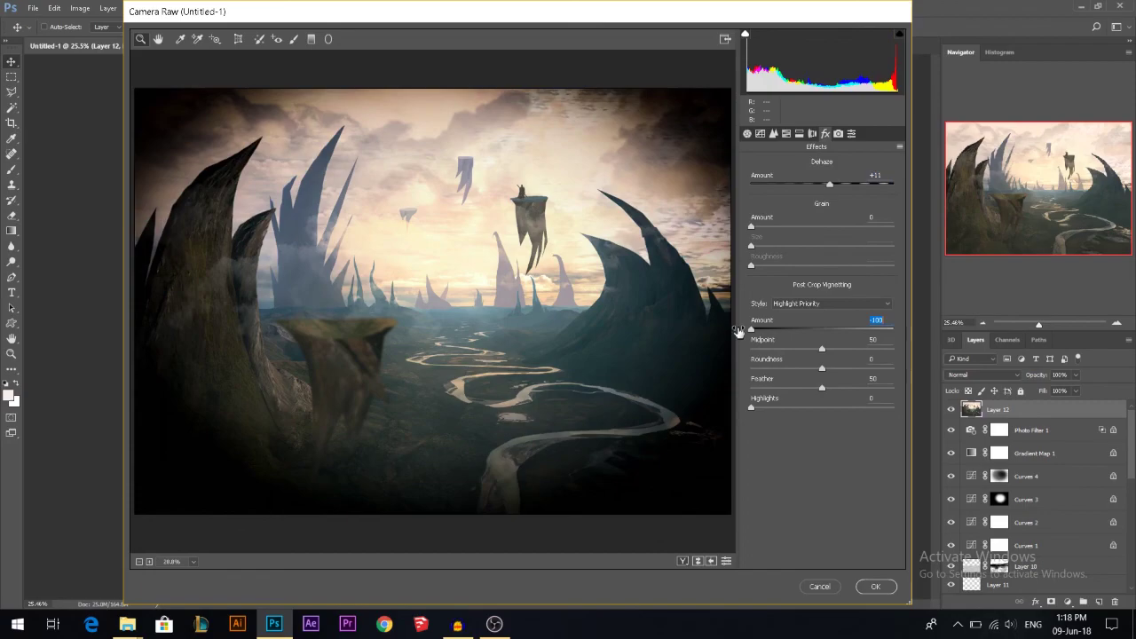
drag(738, 331, 817, 324)
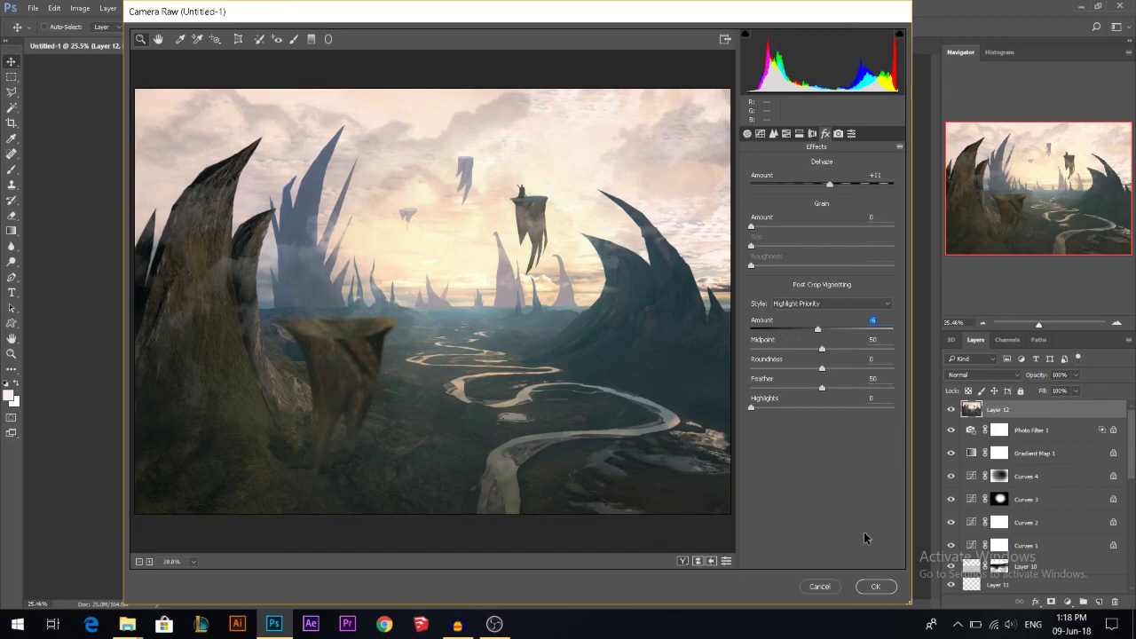
click(876, 586)
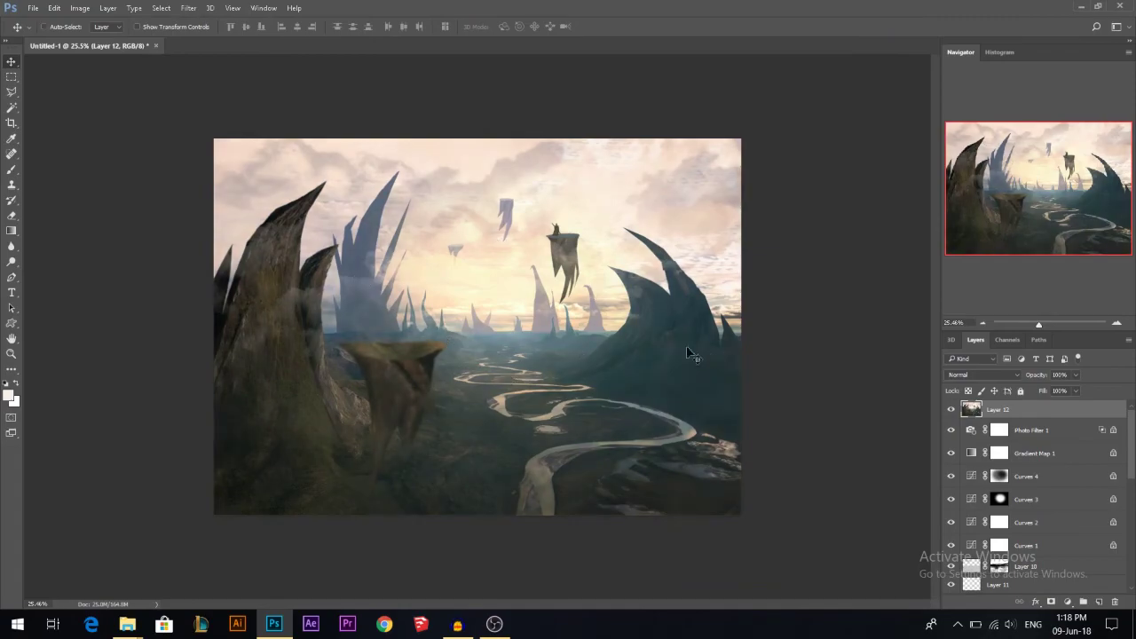
Run the Camera Raw filter on Layer 12 again with a post-crop vignette amount of -10 to darken the edges further
click(189, 8)
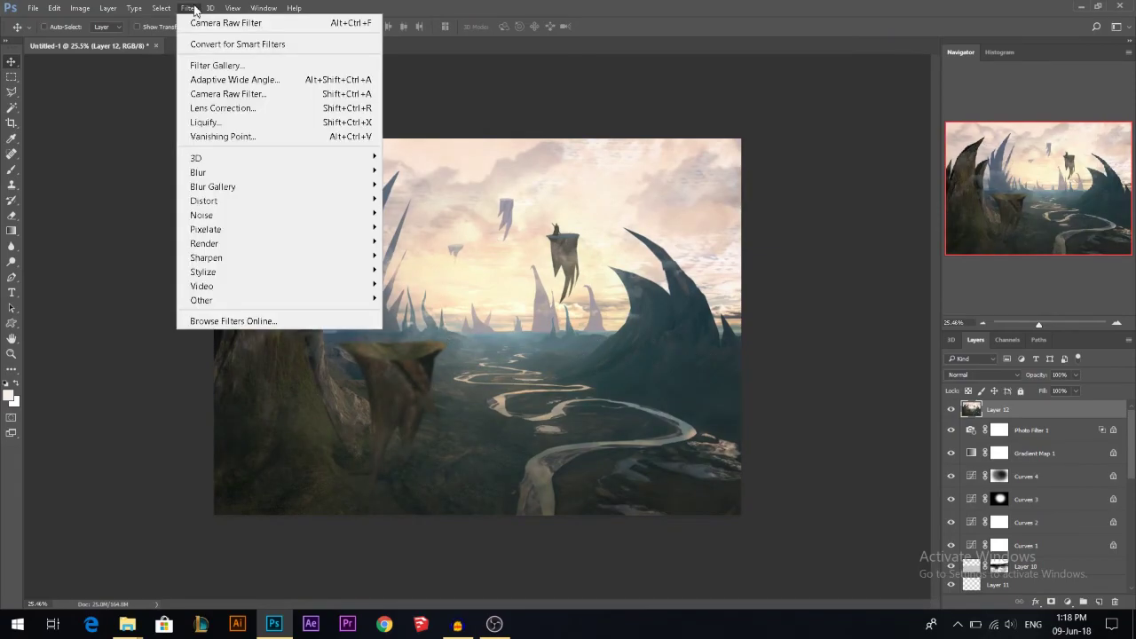
click(251, 108)
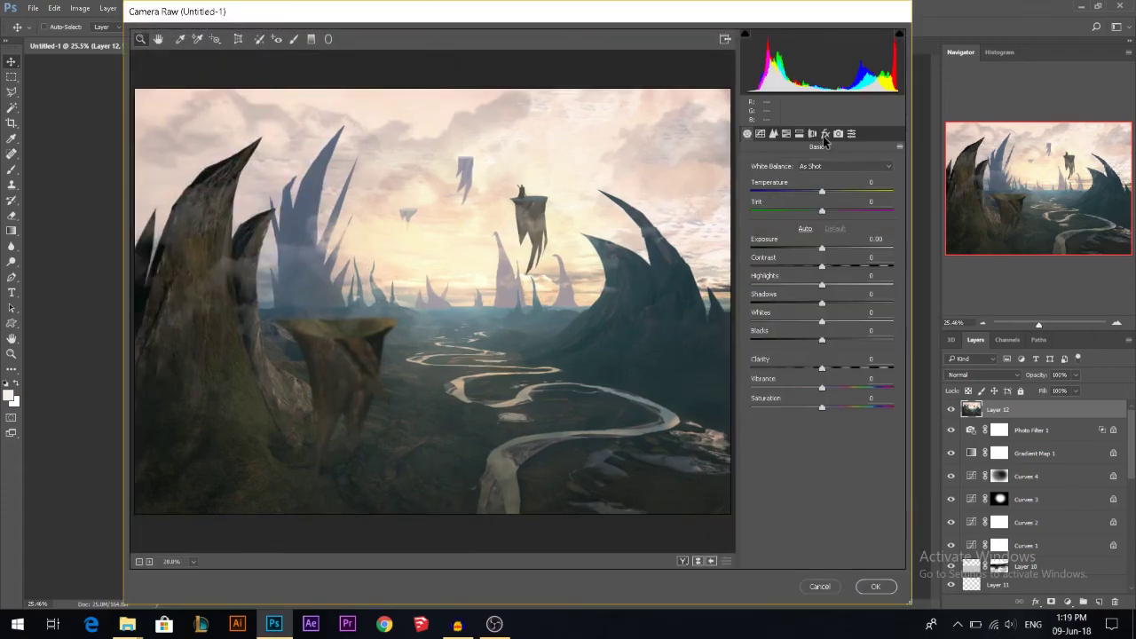
click(825, 133)
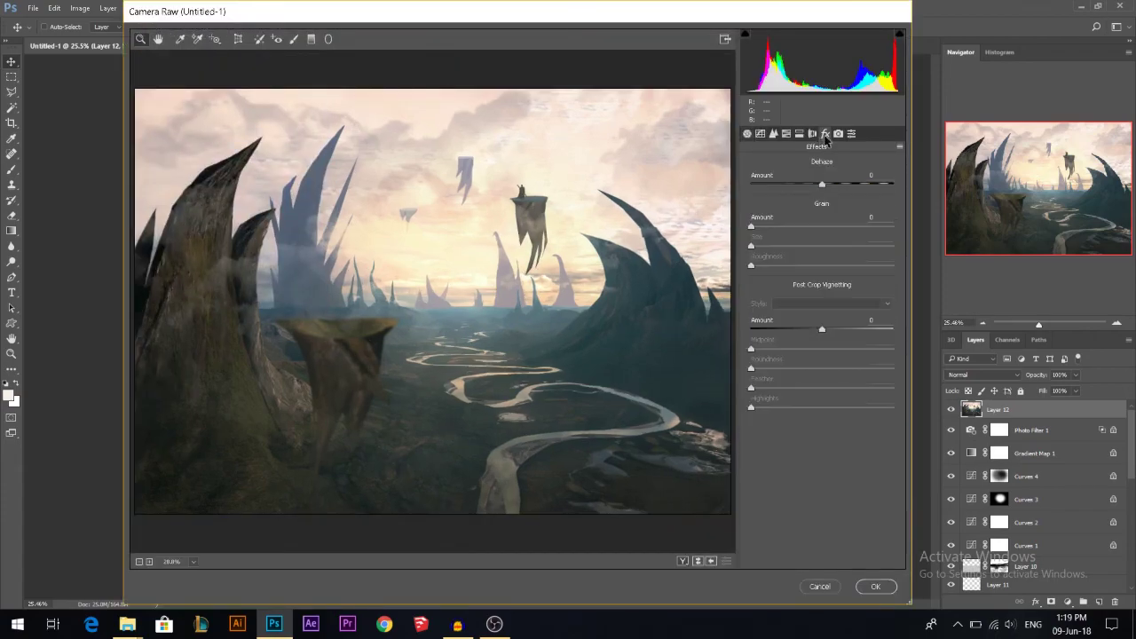
drag(822, 329, 816, 329)
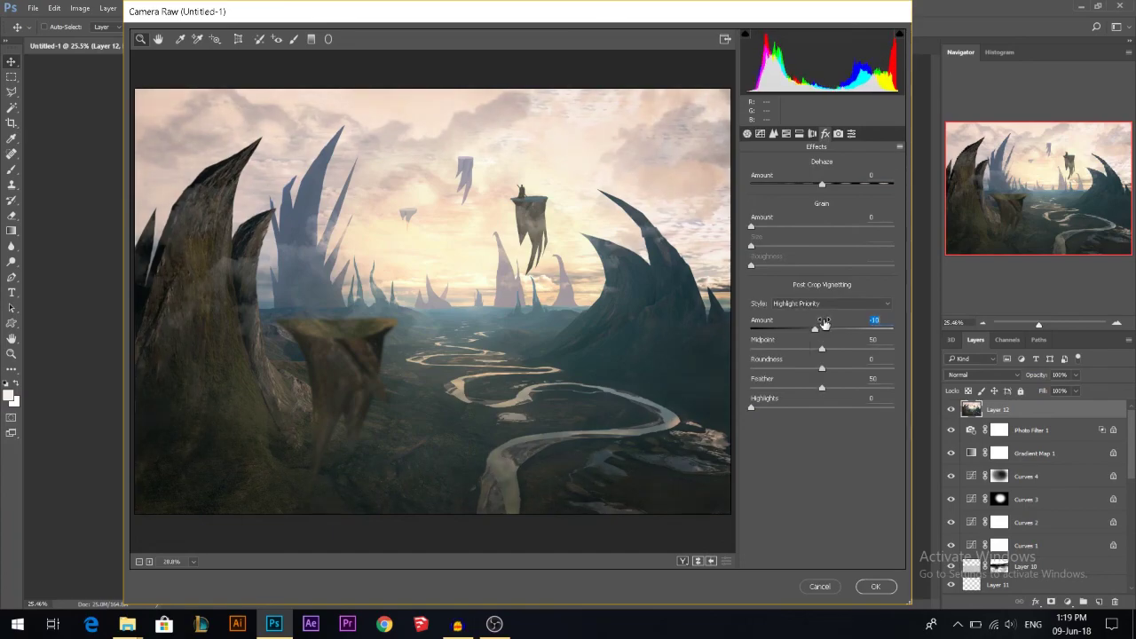
click(866, 586)
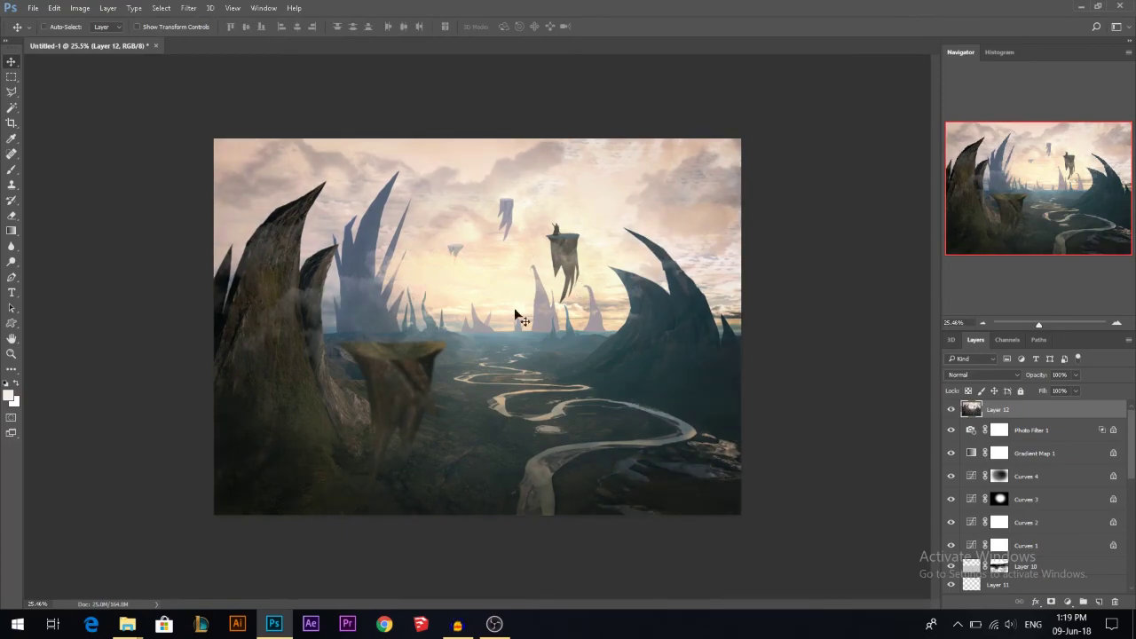
scroll(568, 341, down, 1)
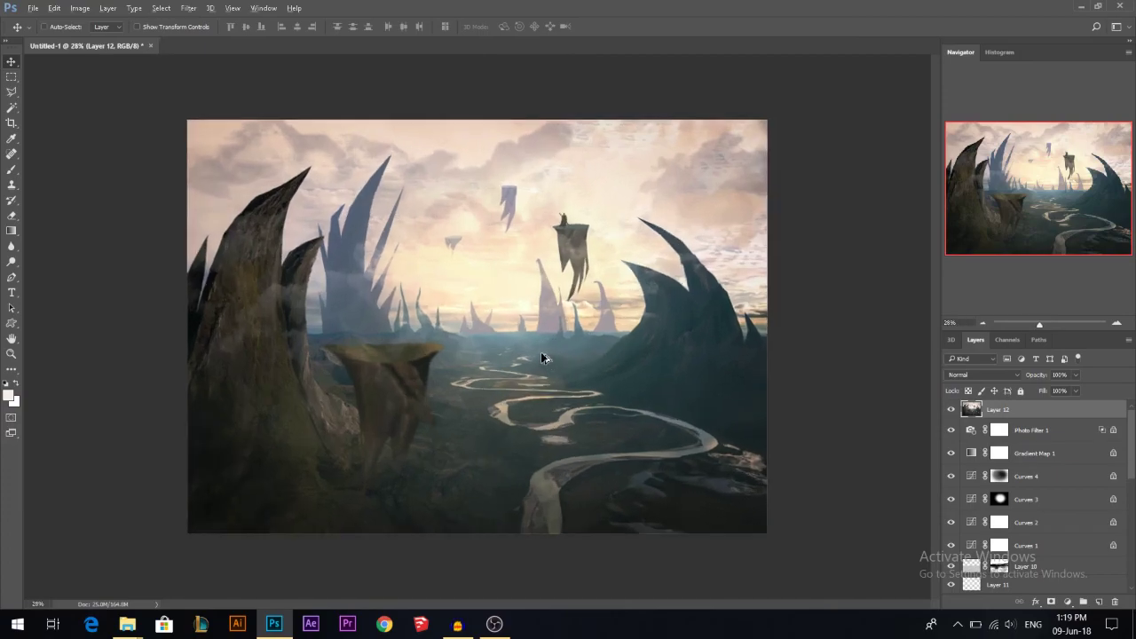